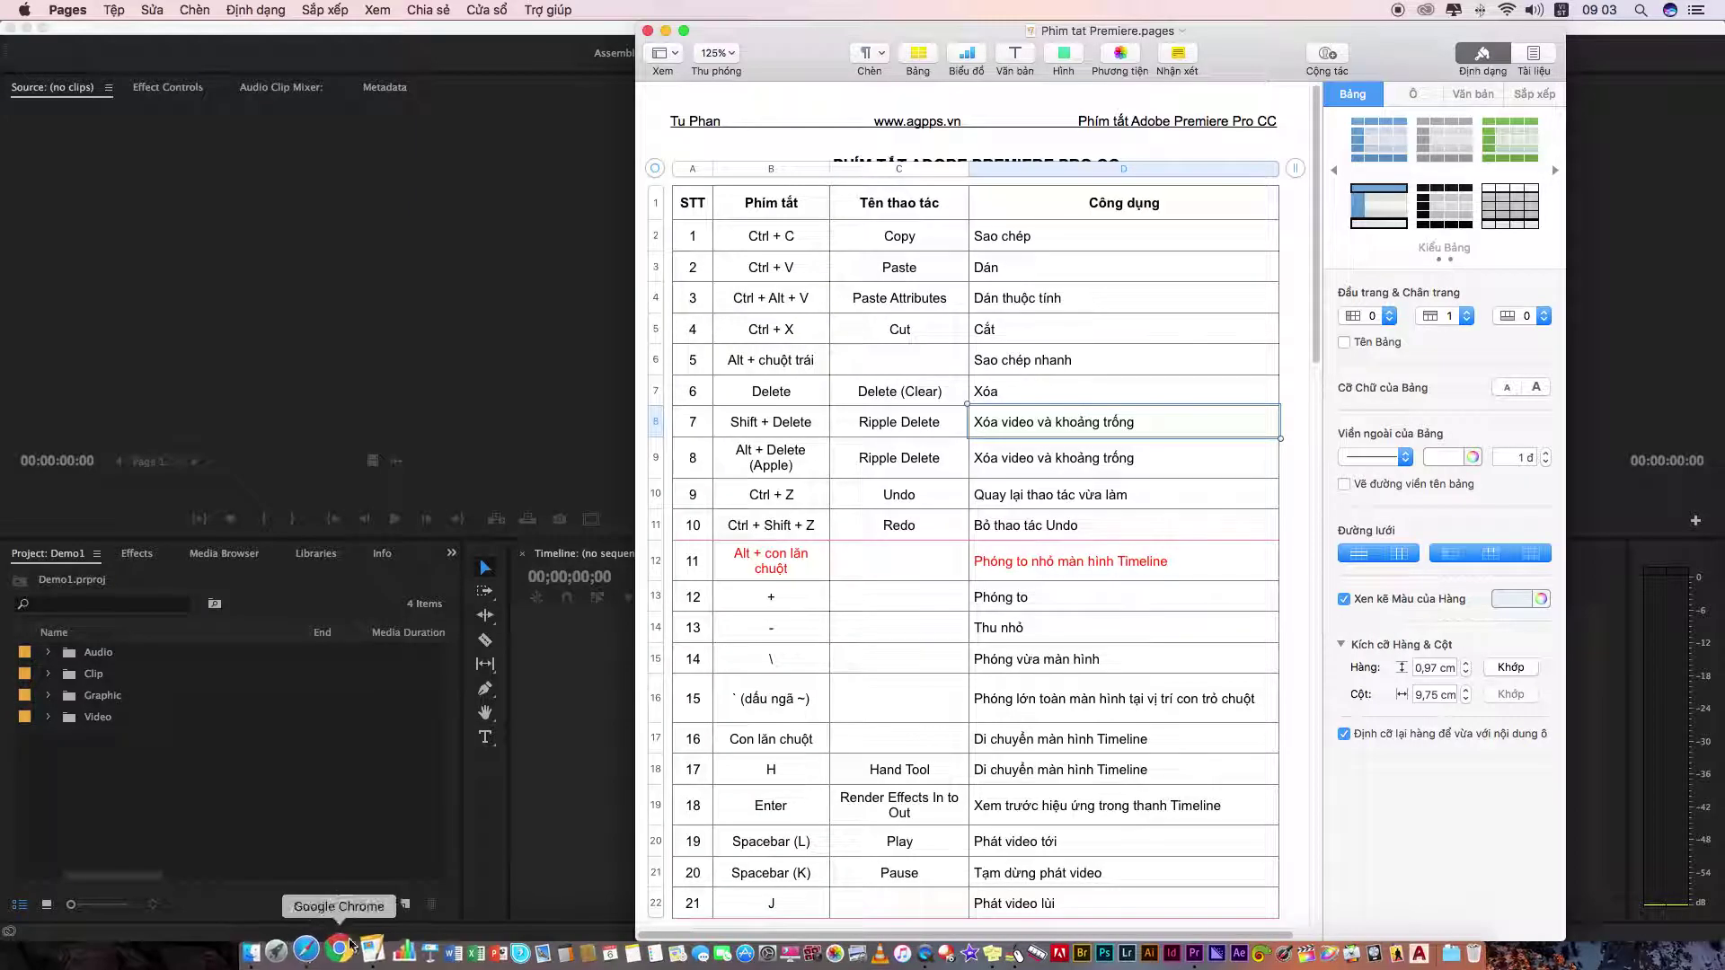
- Read section 11 'Văn bản Title' in the Giáo trình Premiere notes in Pages, then return to Premiere Pro
{"action": "right_click", "coordinate": [359, 950]}
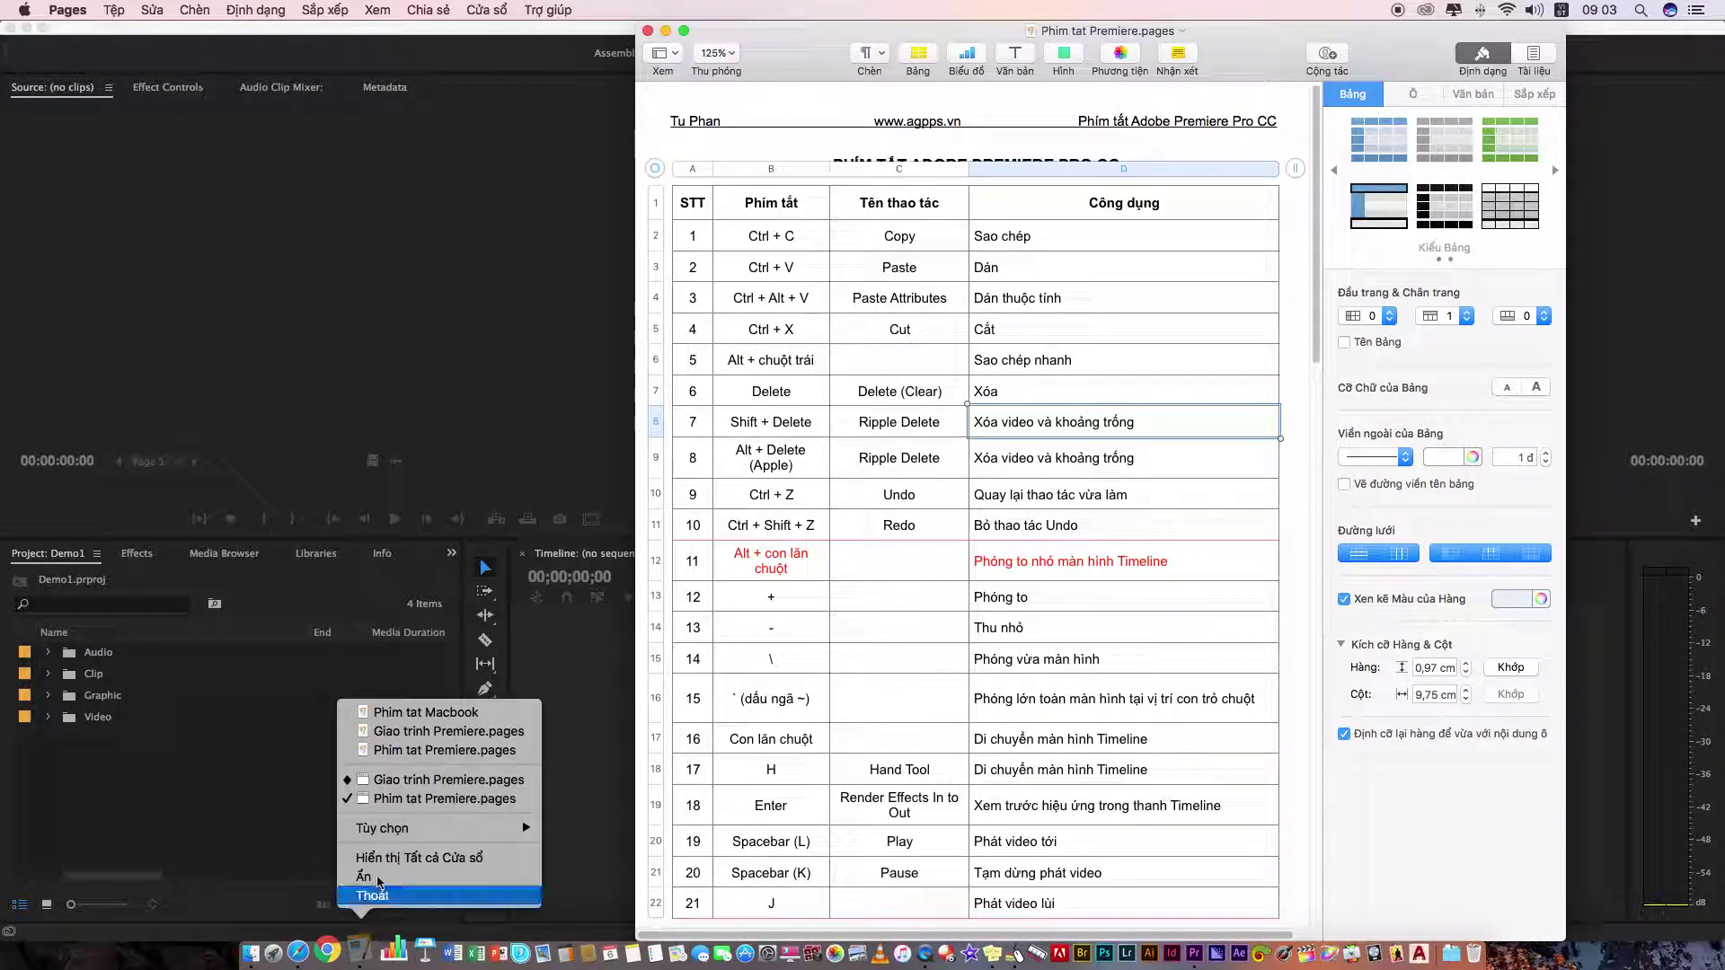
{"action": "left_click", "coordinate": [385, 779]}
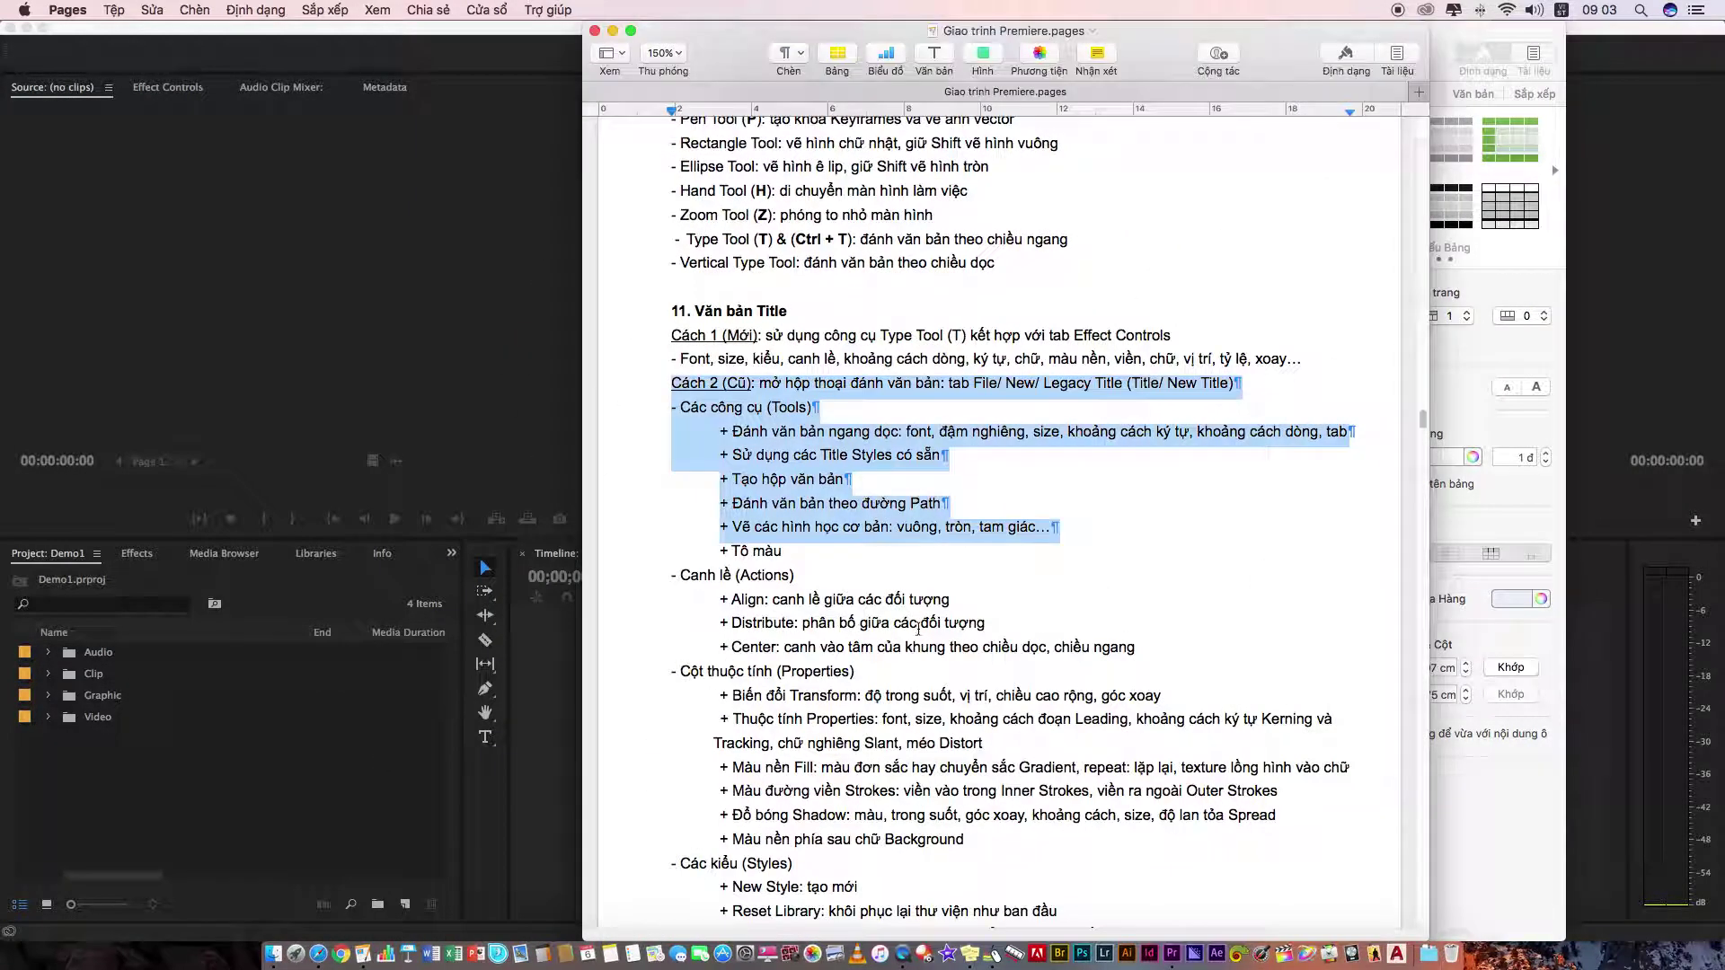
{"action": "left_click", "coordinate": [1077, 525]}
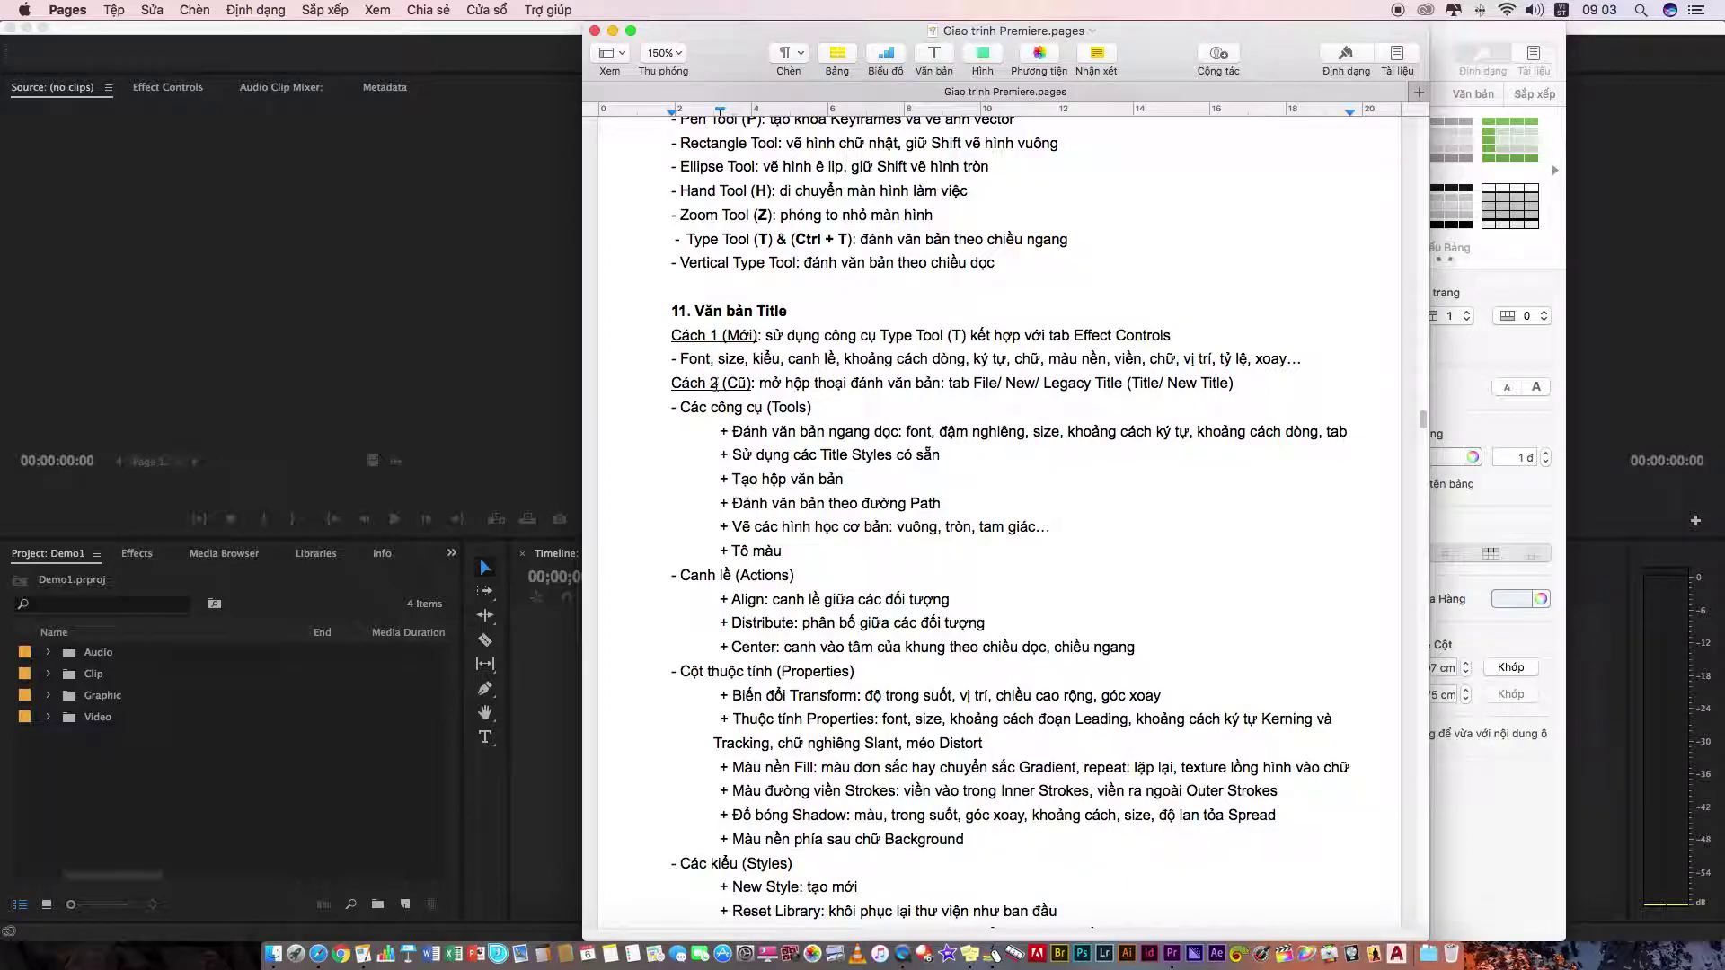
{"action": "scroll", "coordinate": [683, 377], "scroll_direction": "up", "scroll_amount": 1}
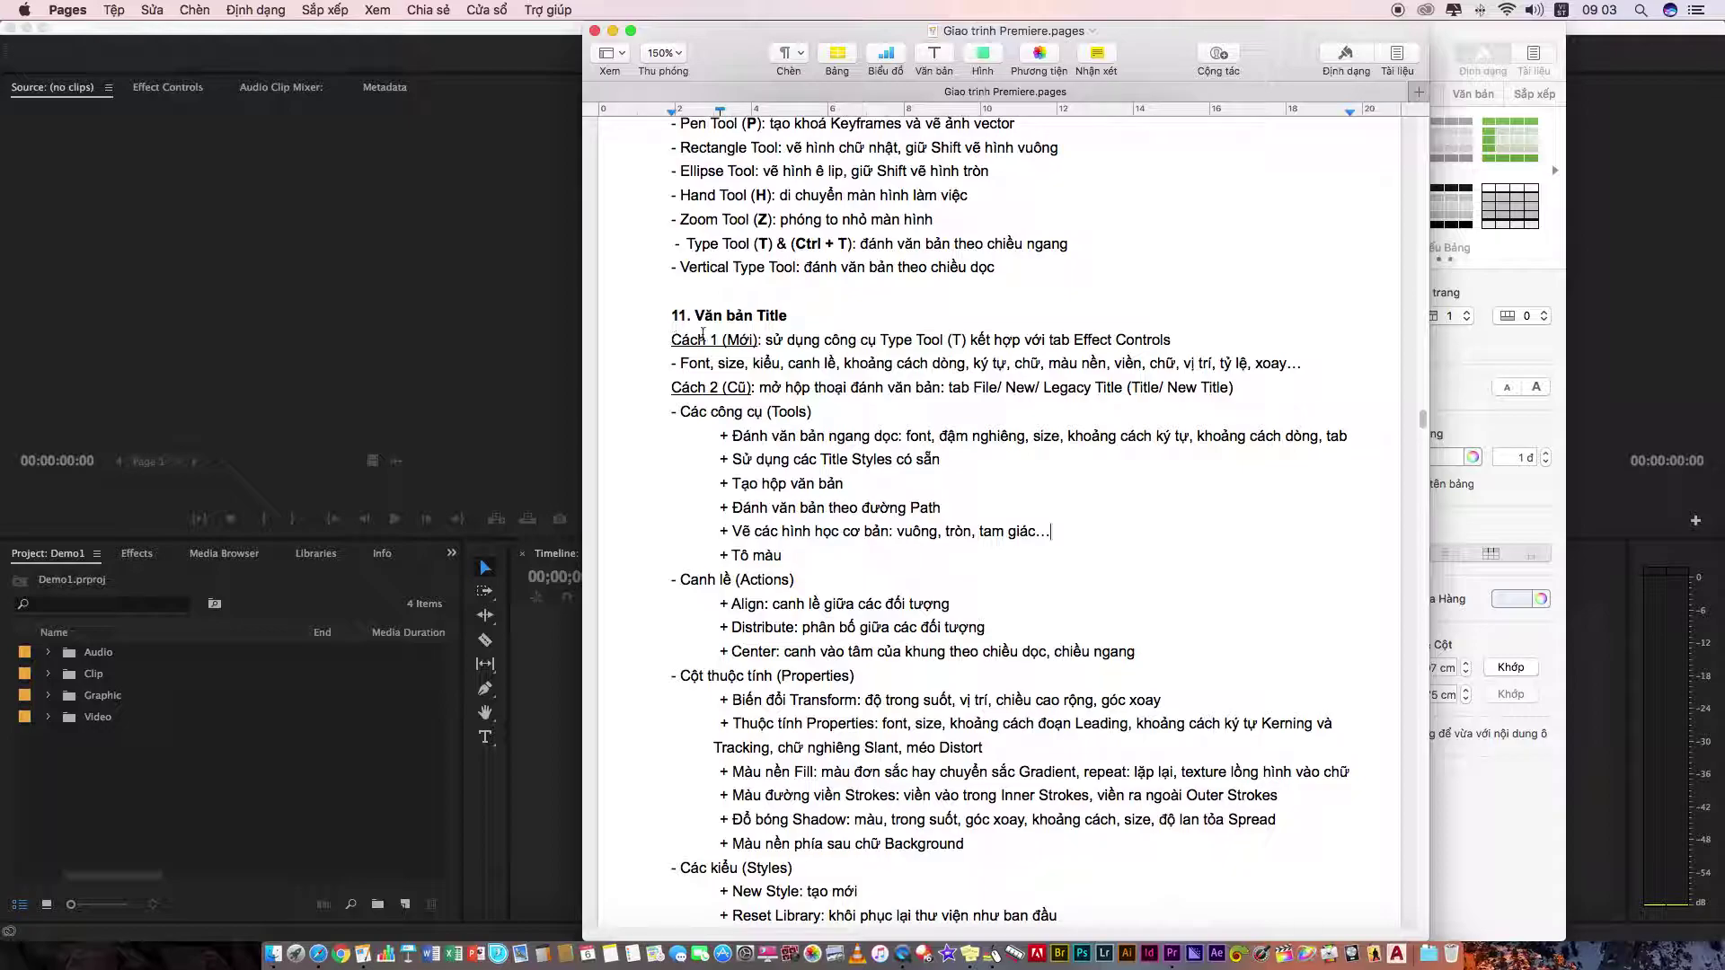
{"action": "scroll", "coordinate": [791, 332], "scroll_direction": "down", "scroll_amount": 1}
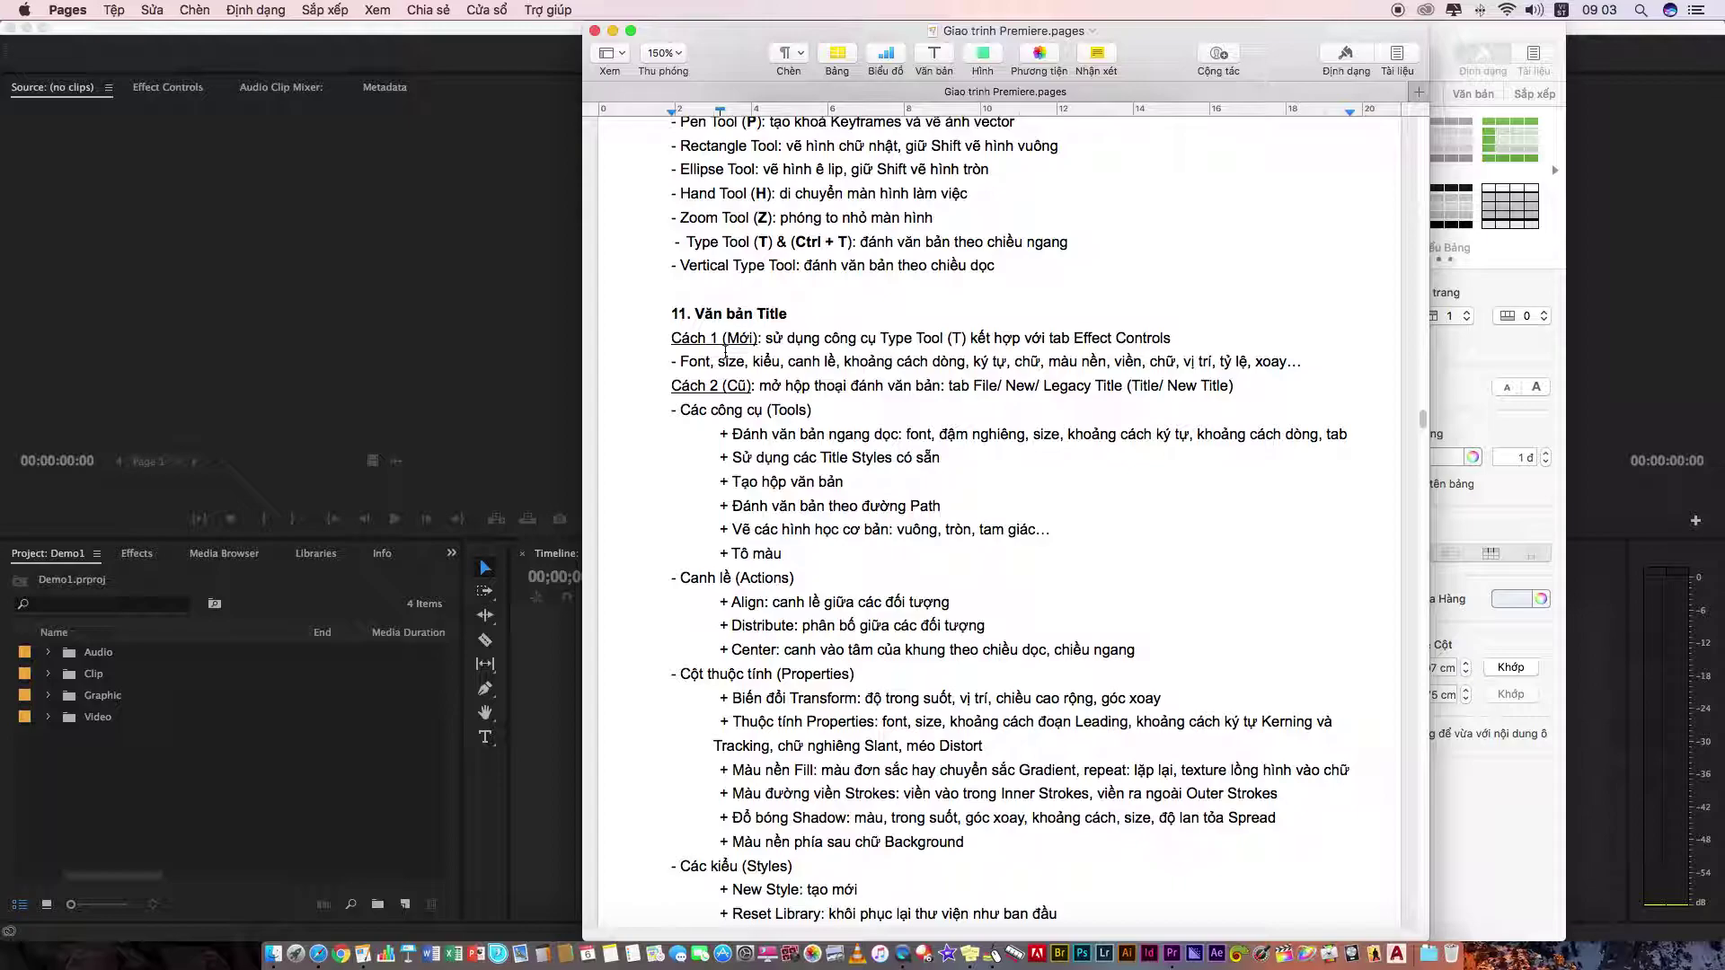
{"action": "left_click", "coordinate": [170, 231]}
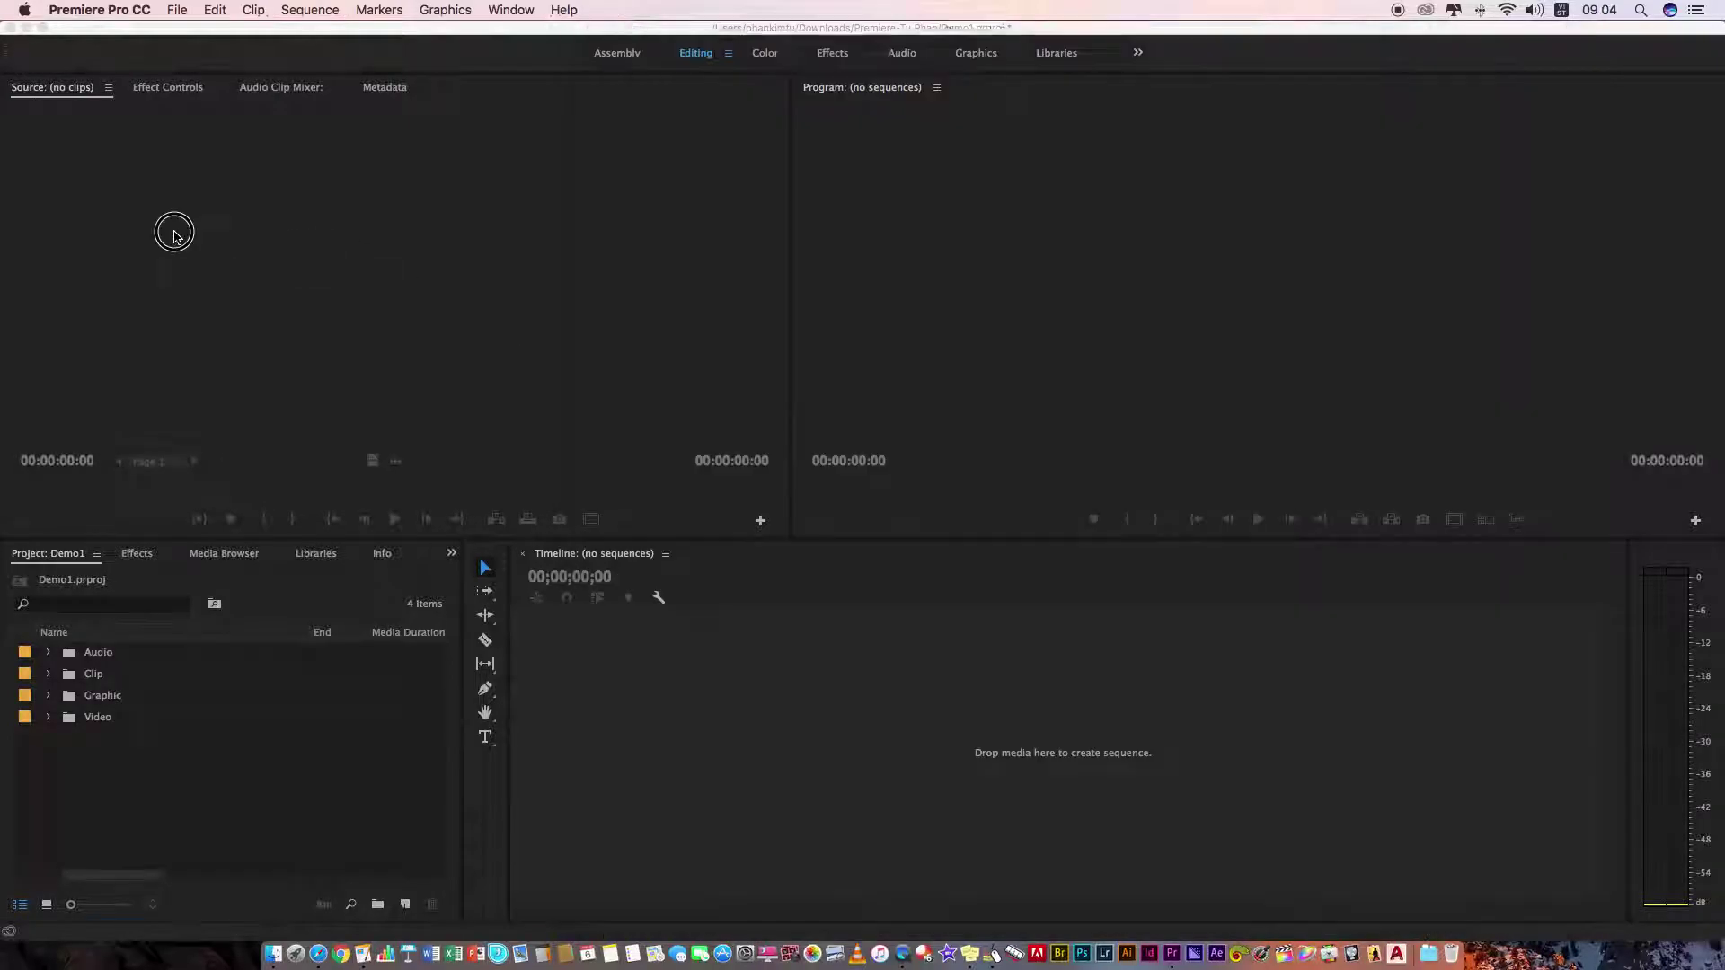
{"action": "left_click", "coordinate": [97, 11]}
{"action": "left_click", "coordinate": [133, 34]}
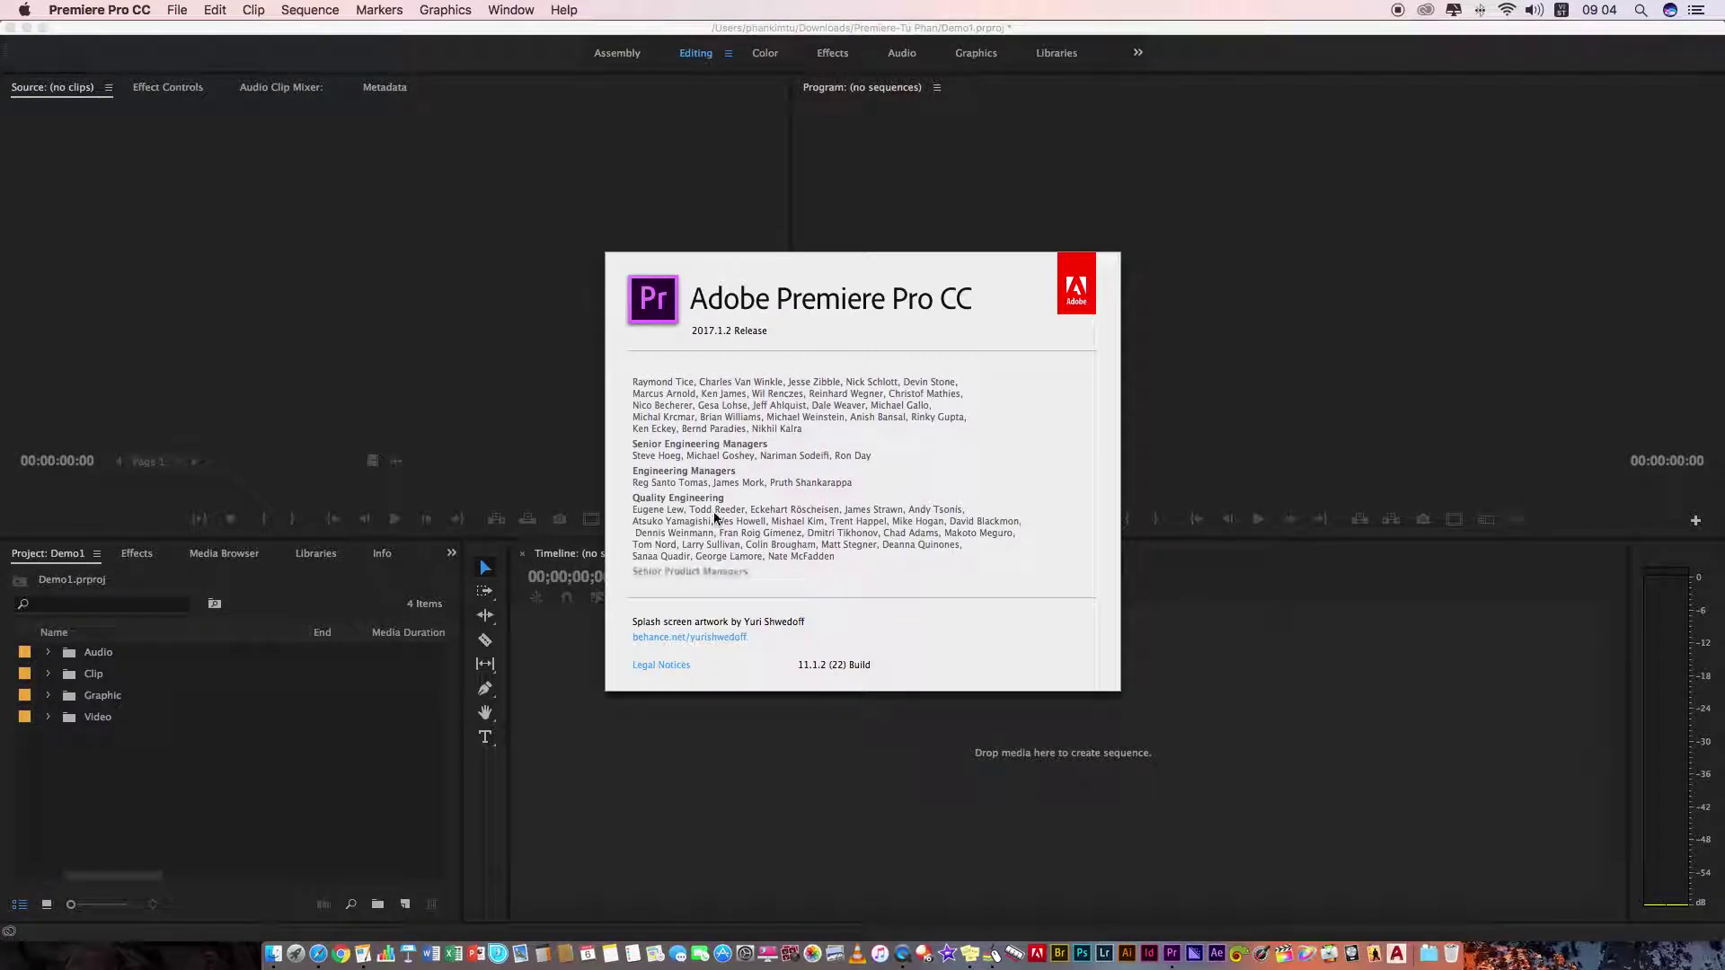
{"action": "key", "text": "Escape"}
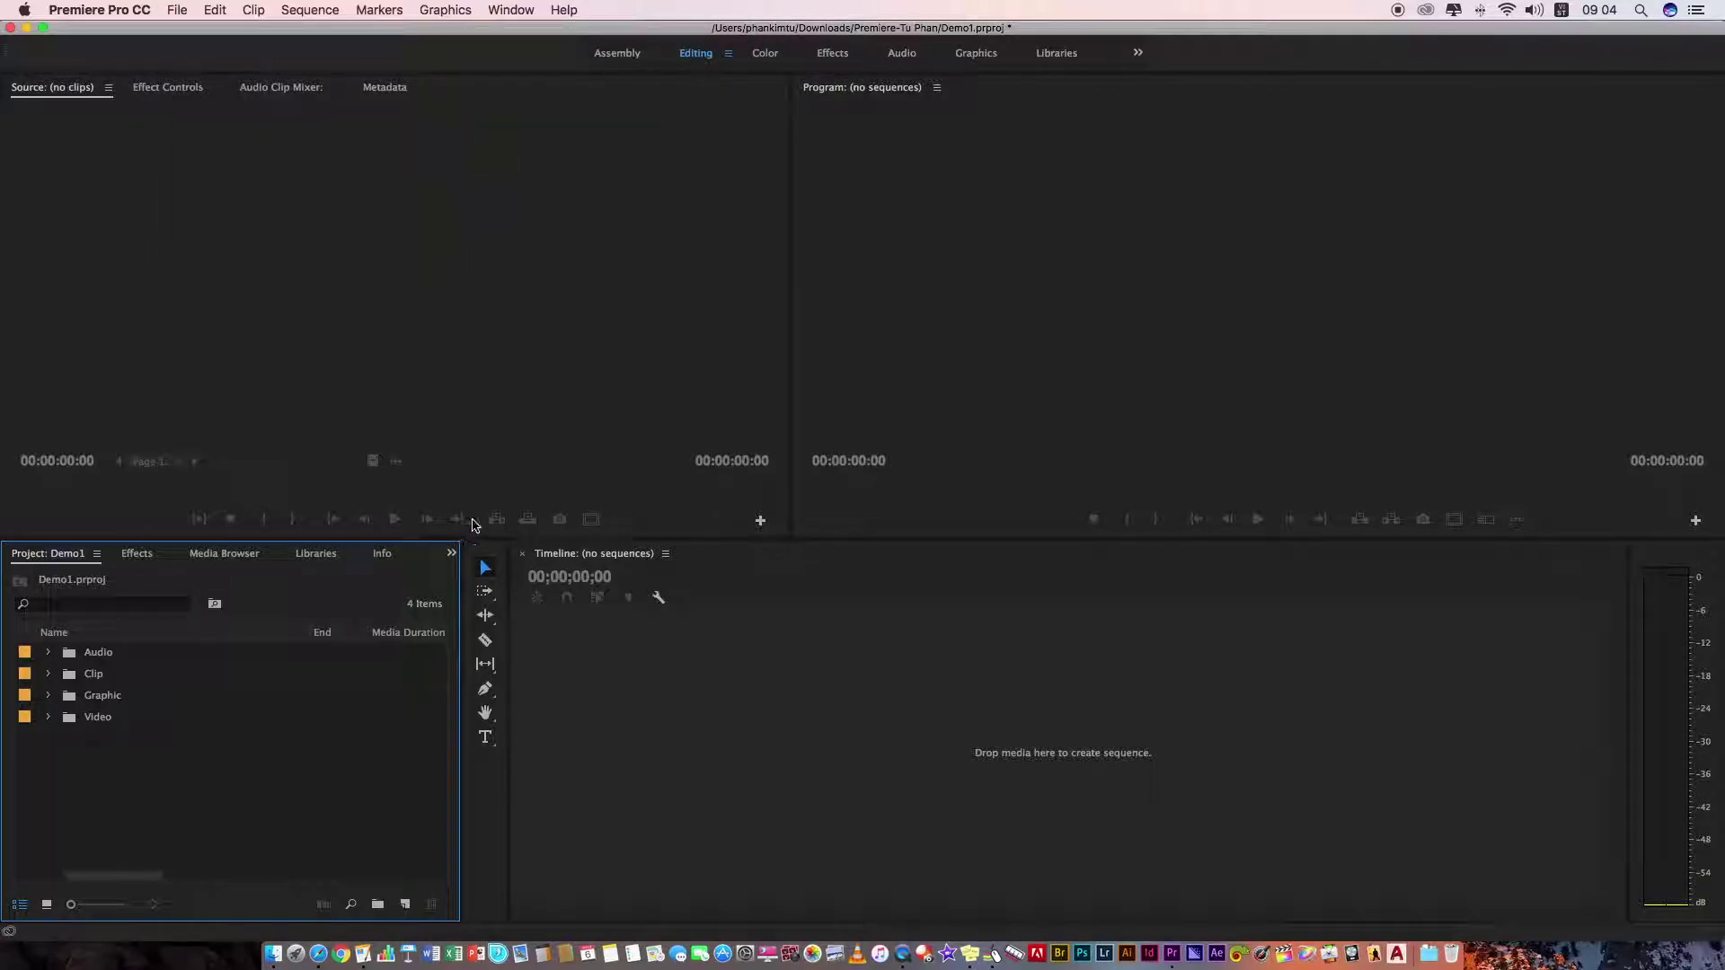
{"action": "left_click", "coordinate": [363, 954]}
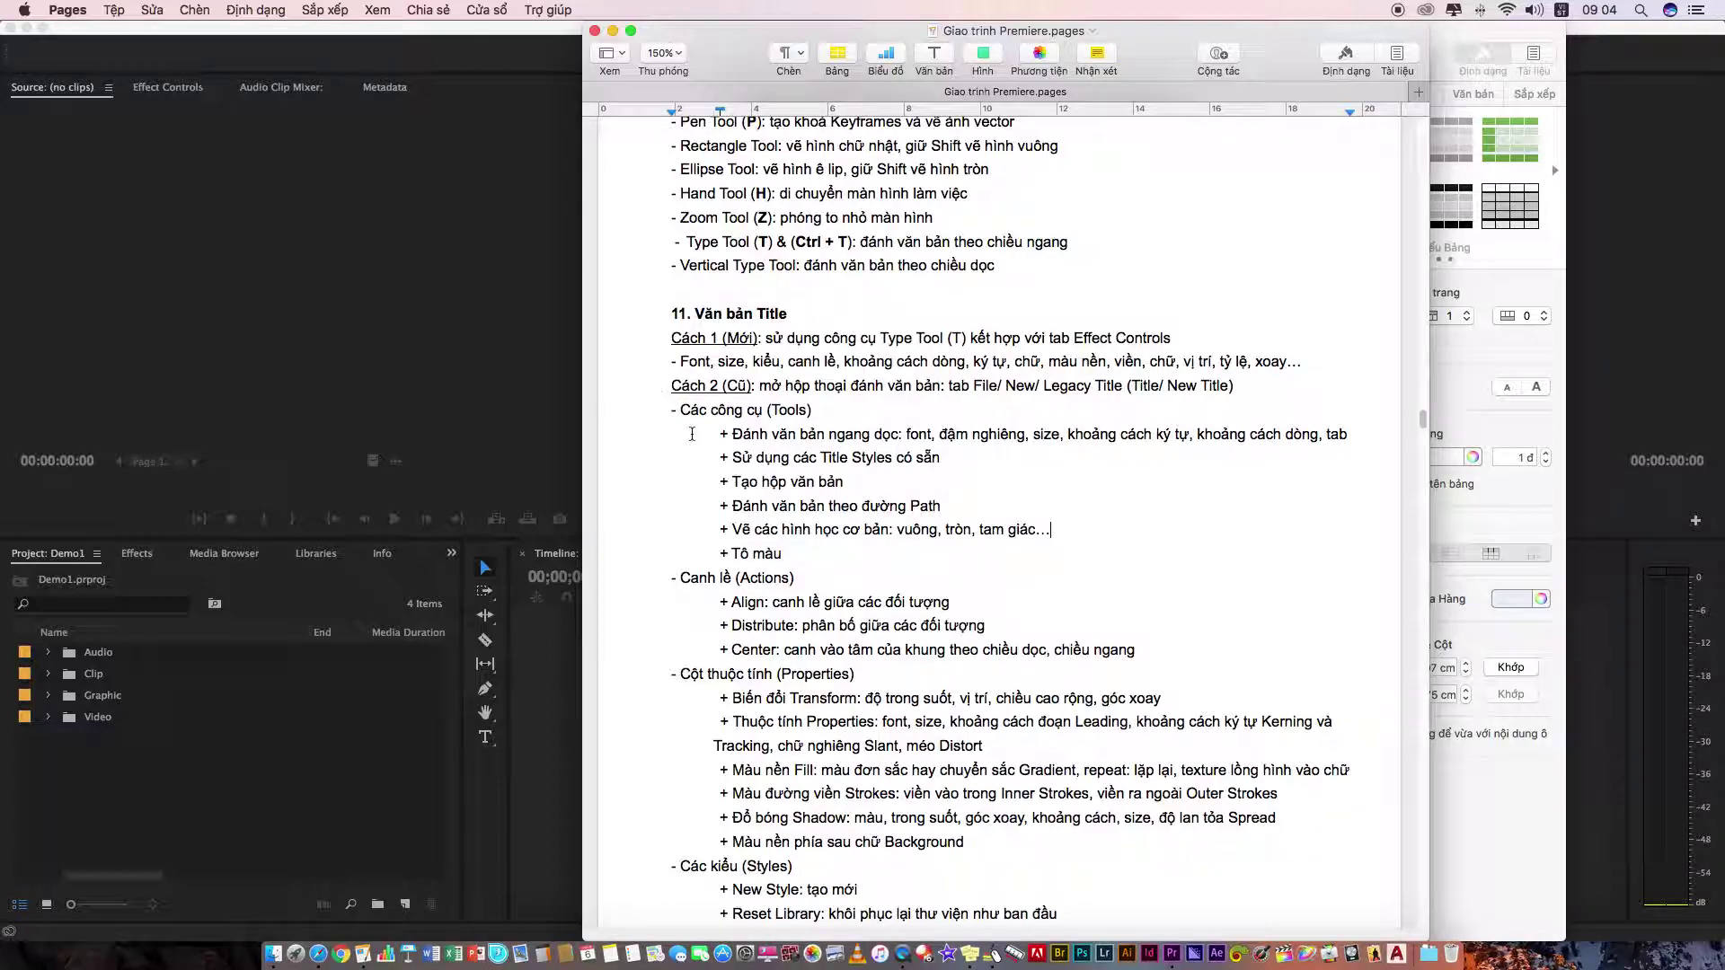
- Close the Giáo trình Premiere notes and minimise the Phím tat Premiere shortcut table
{"action": "scroll", "coordinate": [697, 449], "scroll_direction": "down", "scroll_amount": 2}
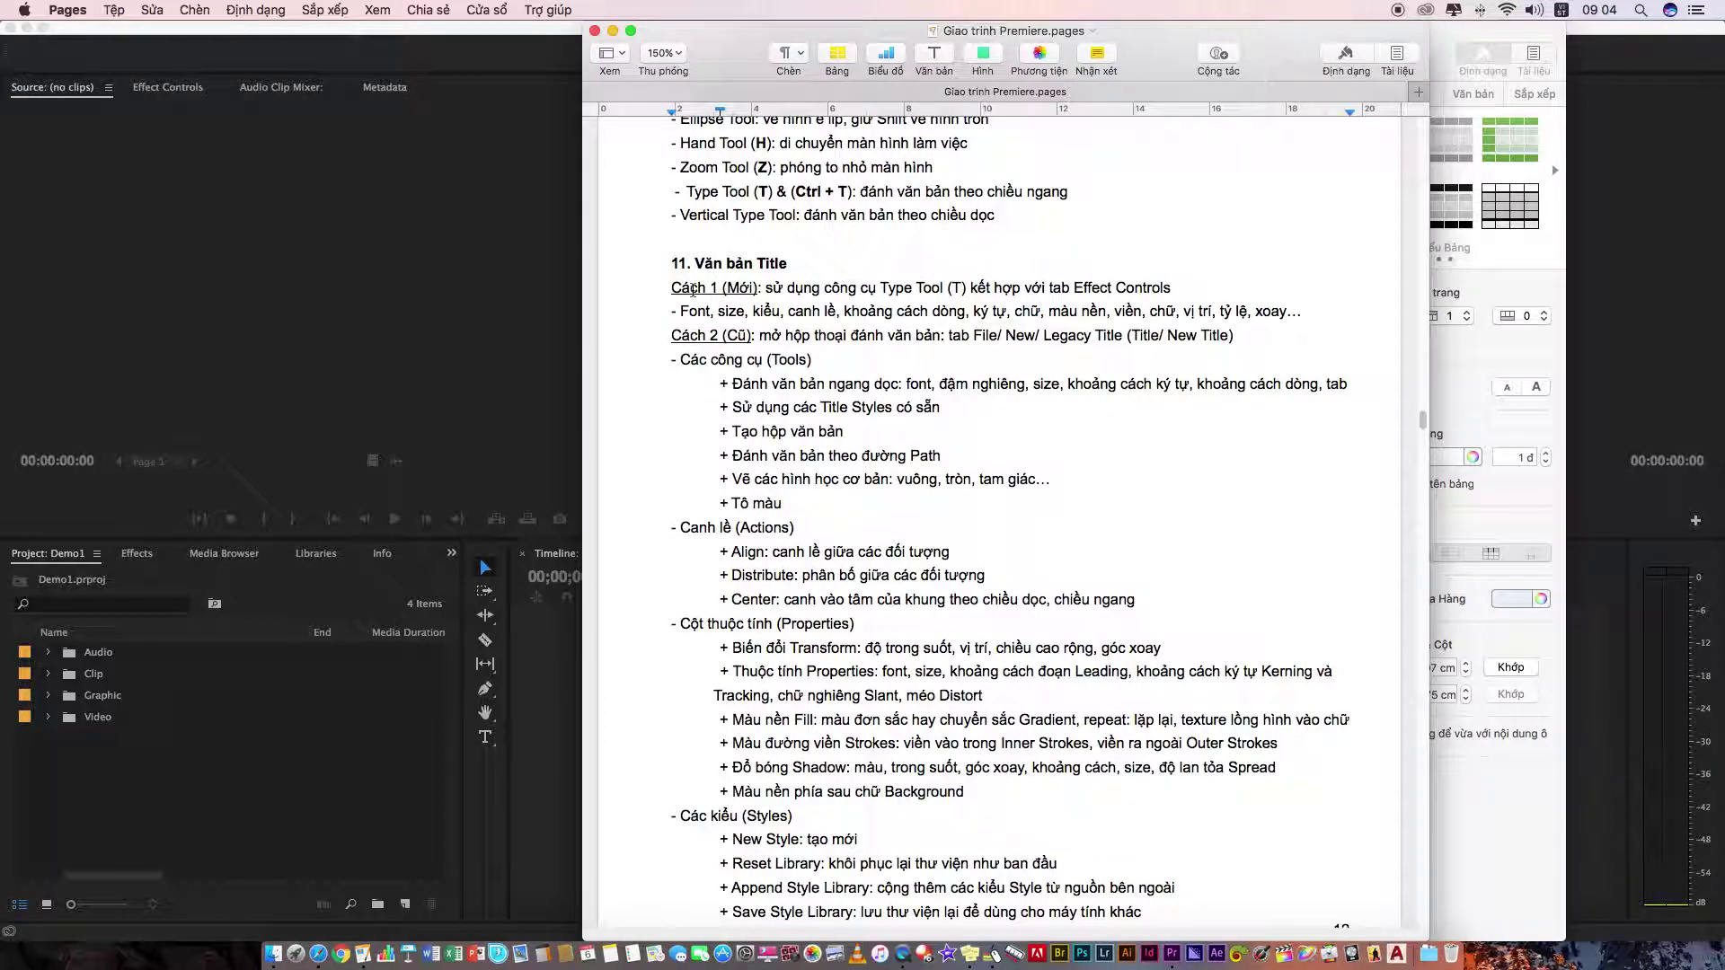
{"action": "left_click", "coordinate": [612, 31]}
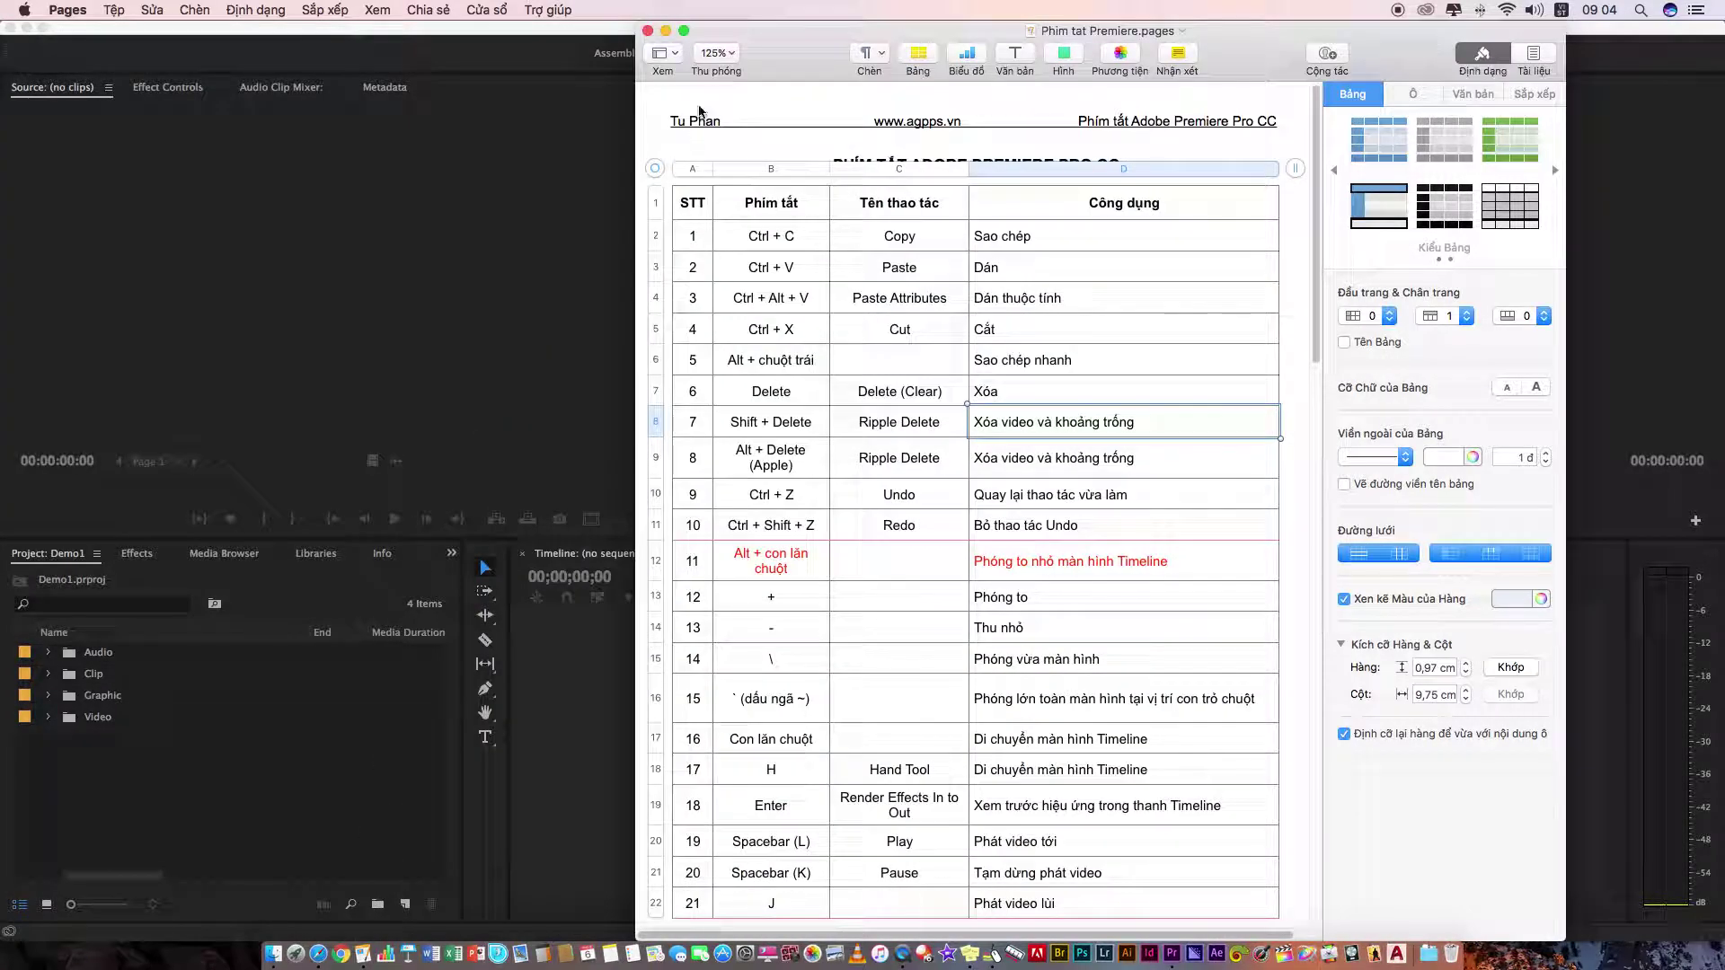
{"action": "left_click", "coordinate": [898, 360]}
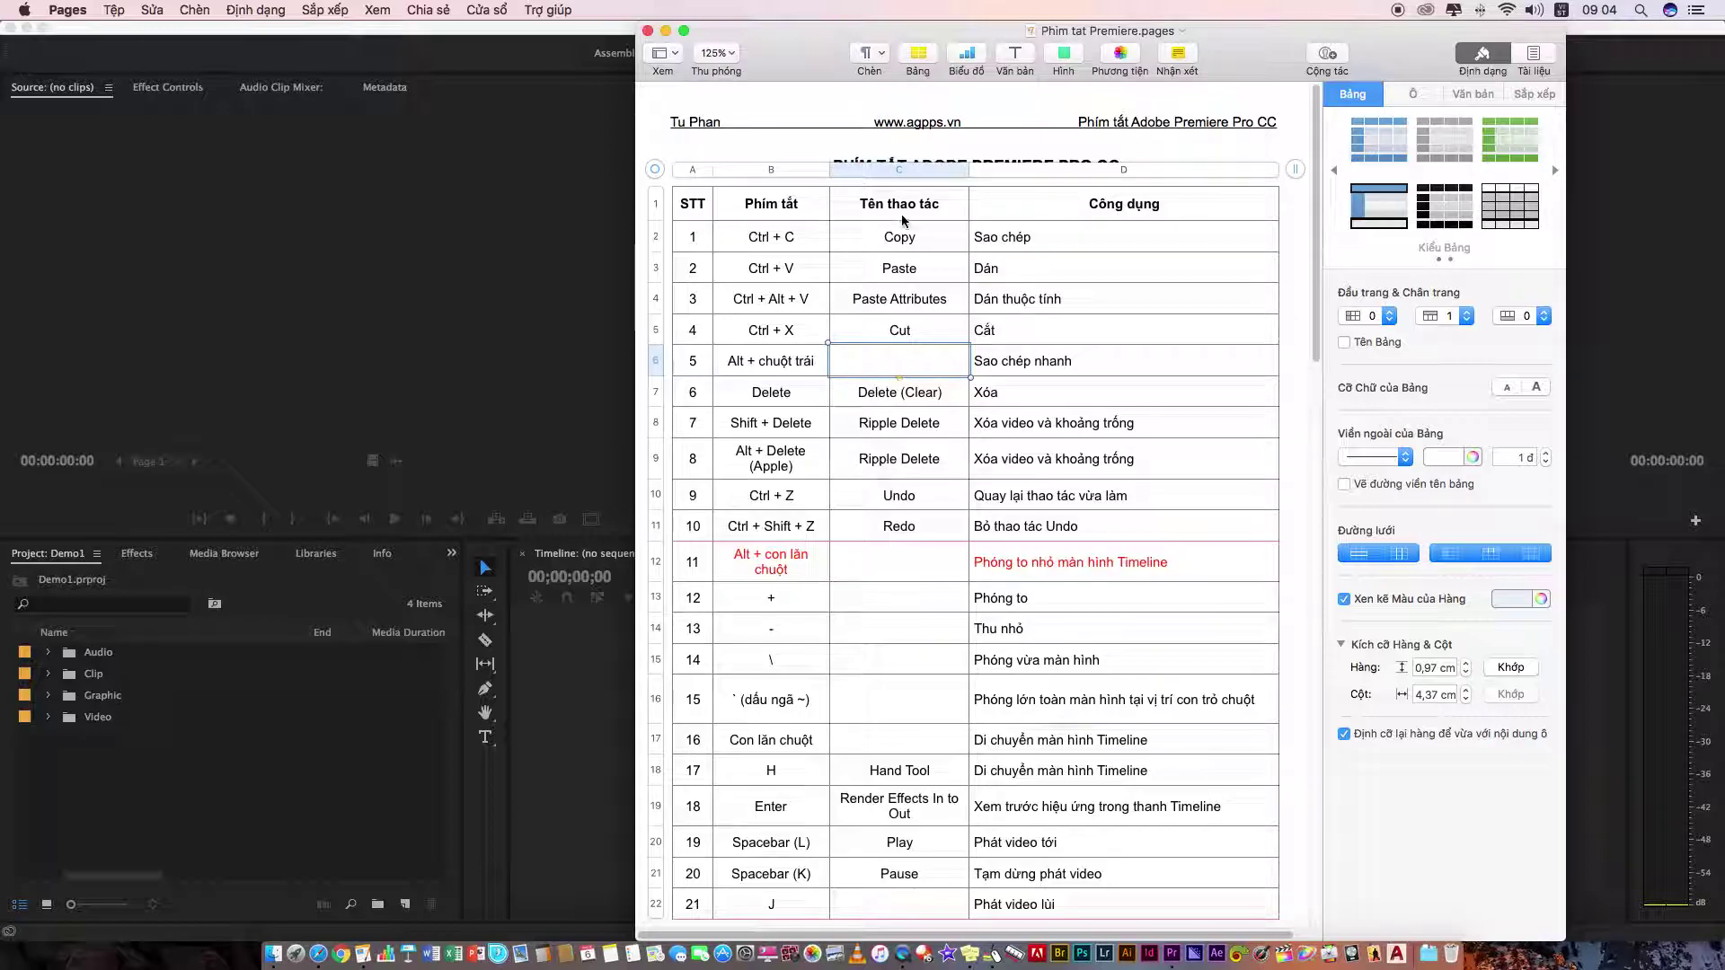
{"action": "left_click", "coordinate": [666, 30]}
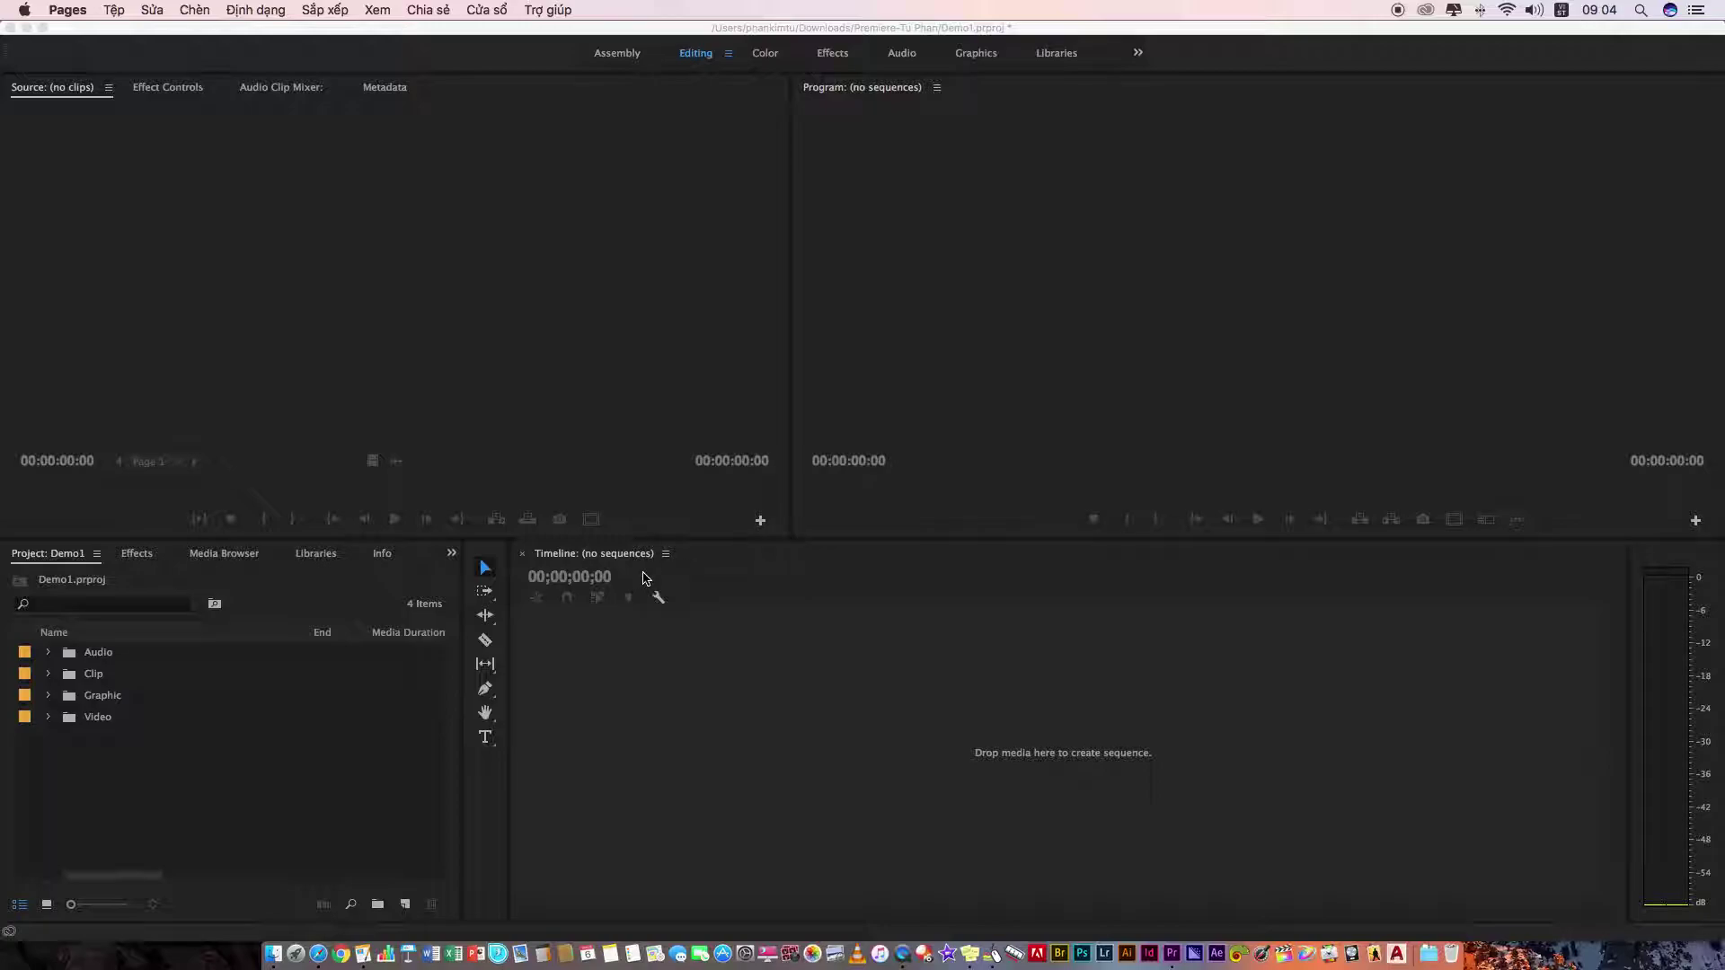
- Bring up the Import window from the Project panel, then cancel it without importing
{"action": "left_click", "coordinate": [627, 415]}
{"action": "left_click", "coordinate": [943, 396]}
{"action": "left_click", "coordinate": [272, 800]}
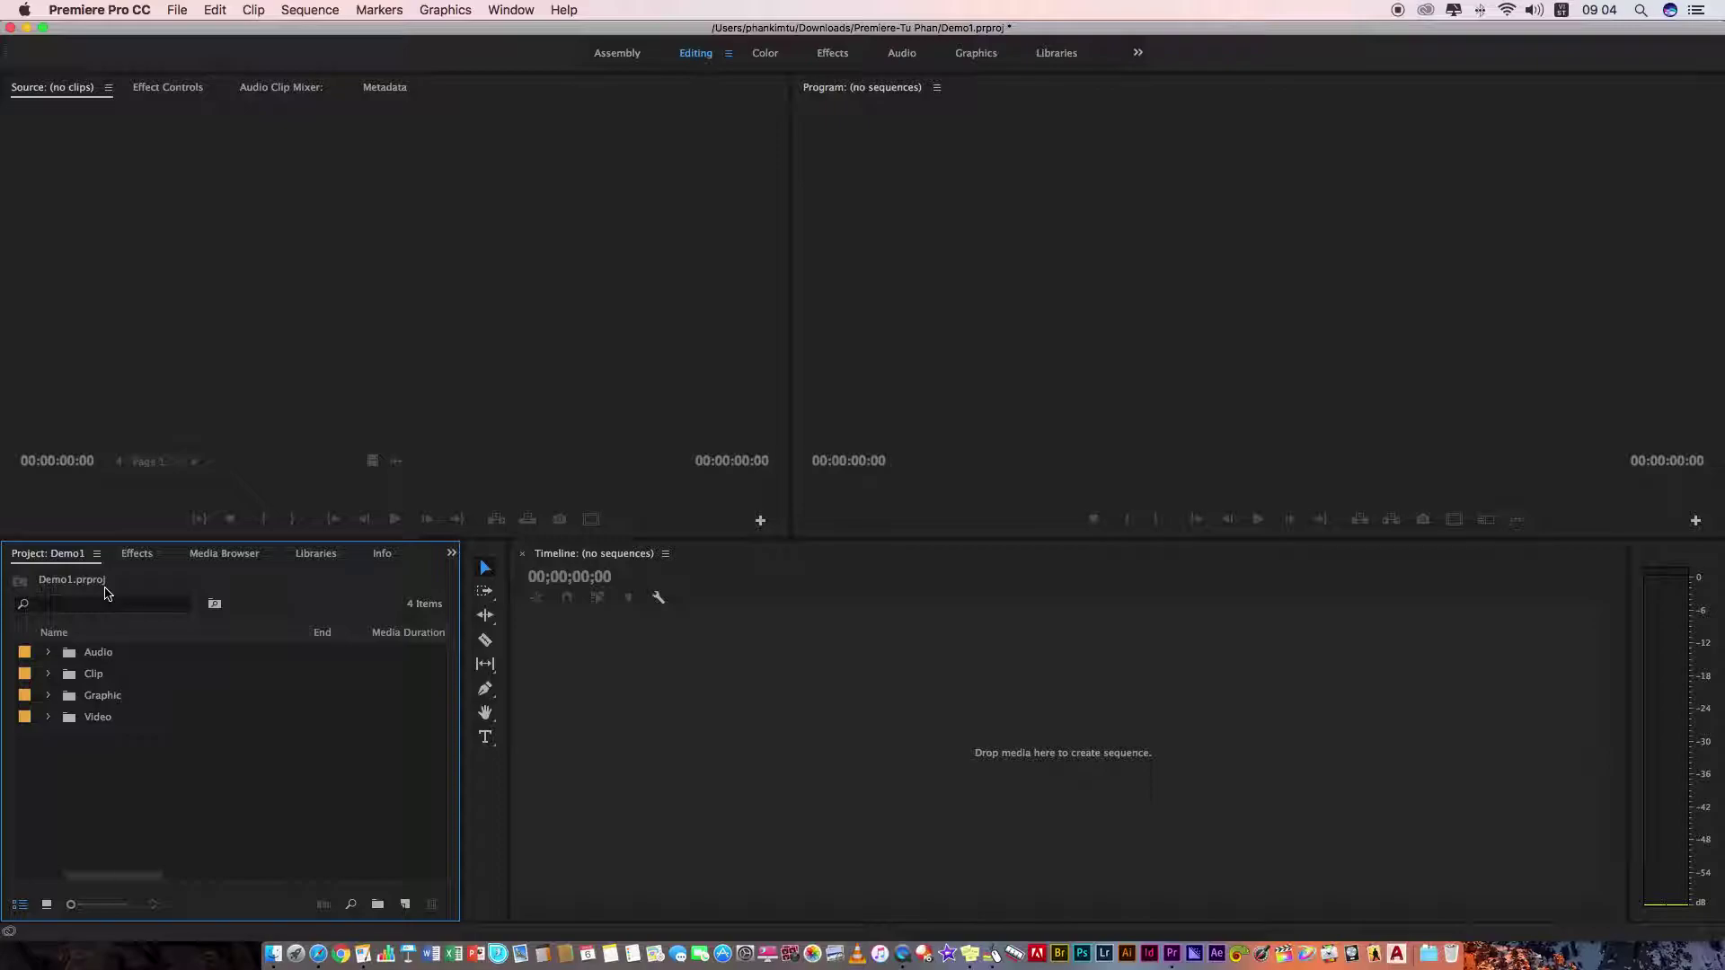
{"action": "right_click", "coordinate": [294, 769]}
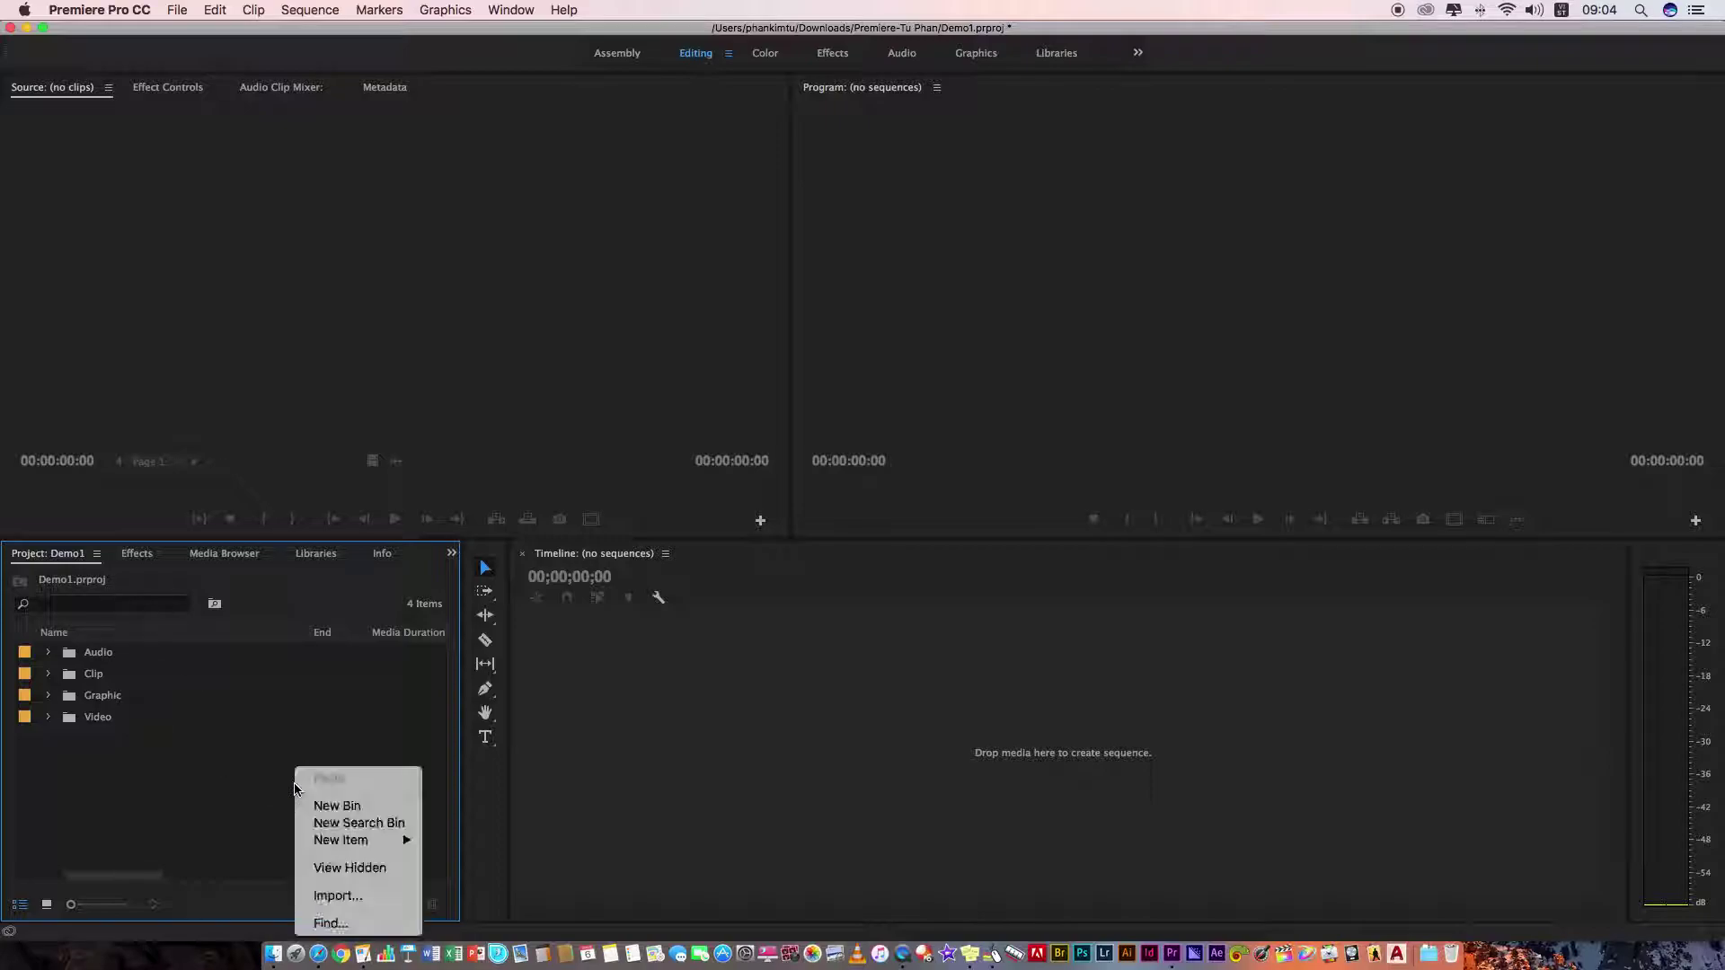
{"action": "left_click", "coordinate": [352, 899]}
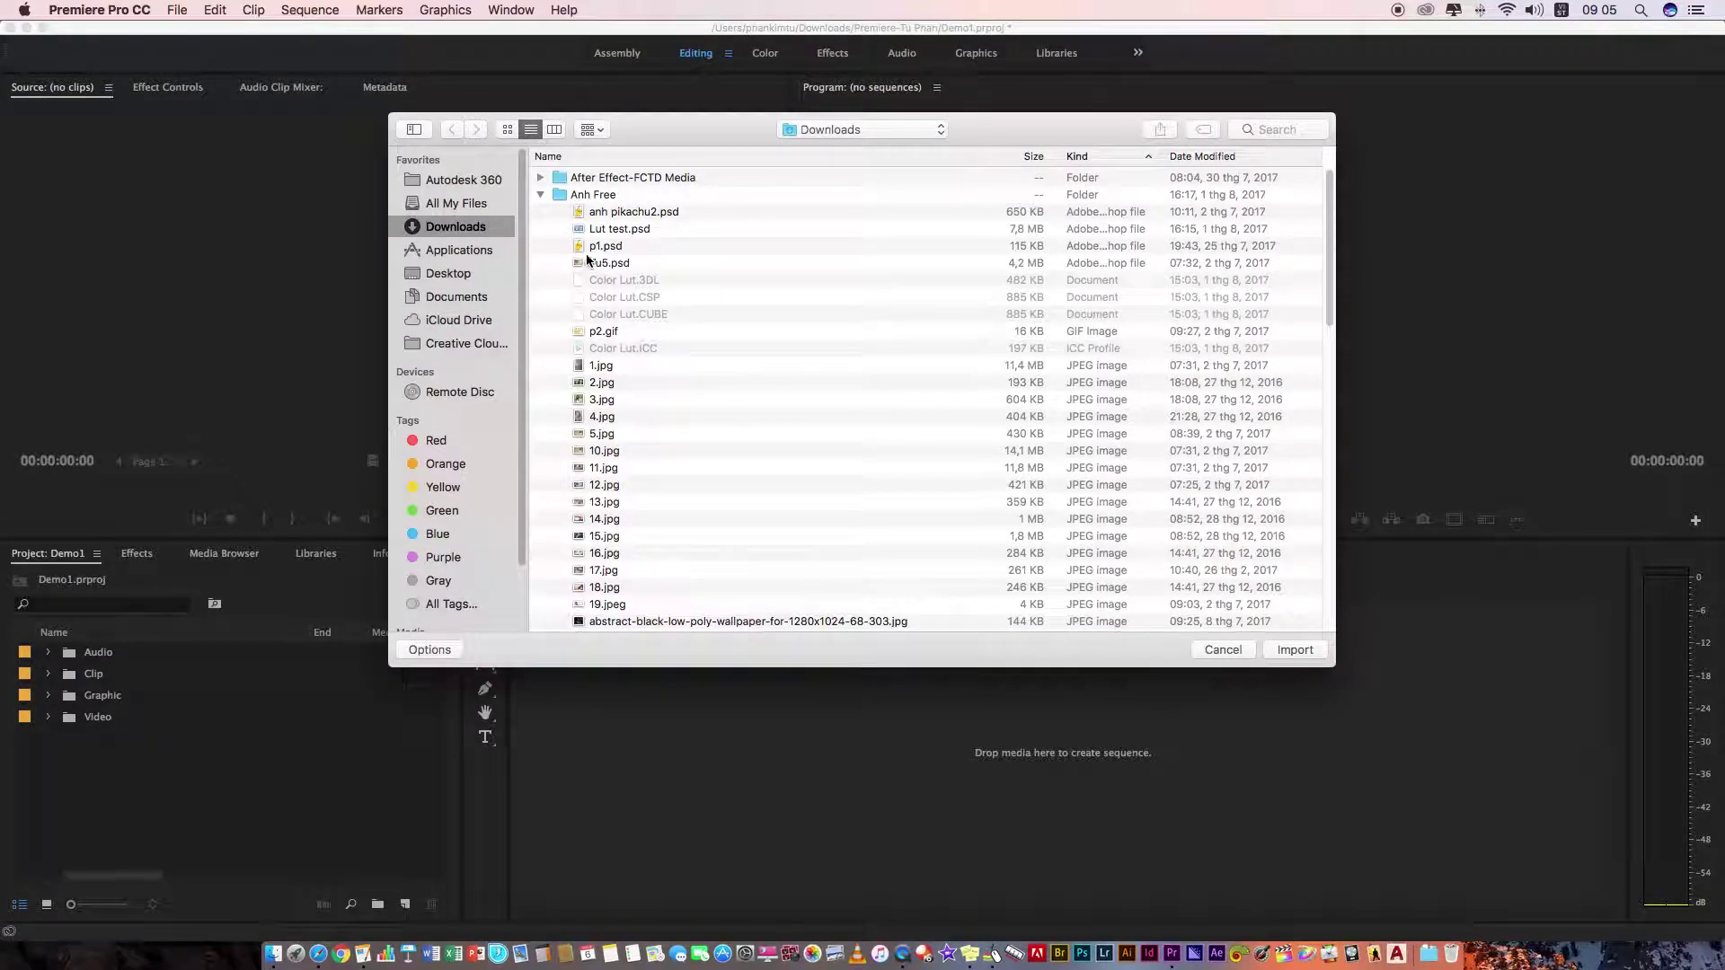
{"action": "left_click", "coordinate": [540, 194]}
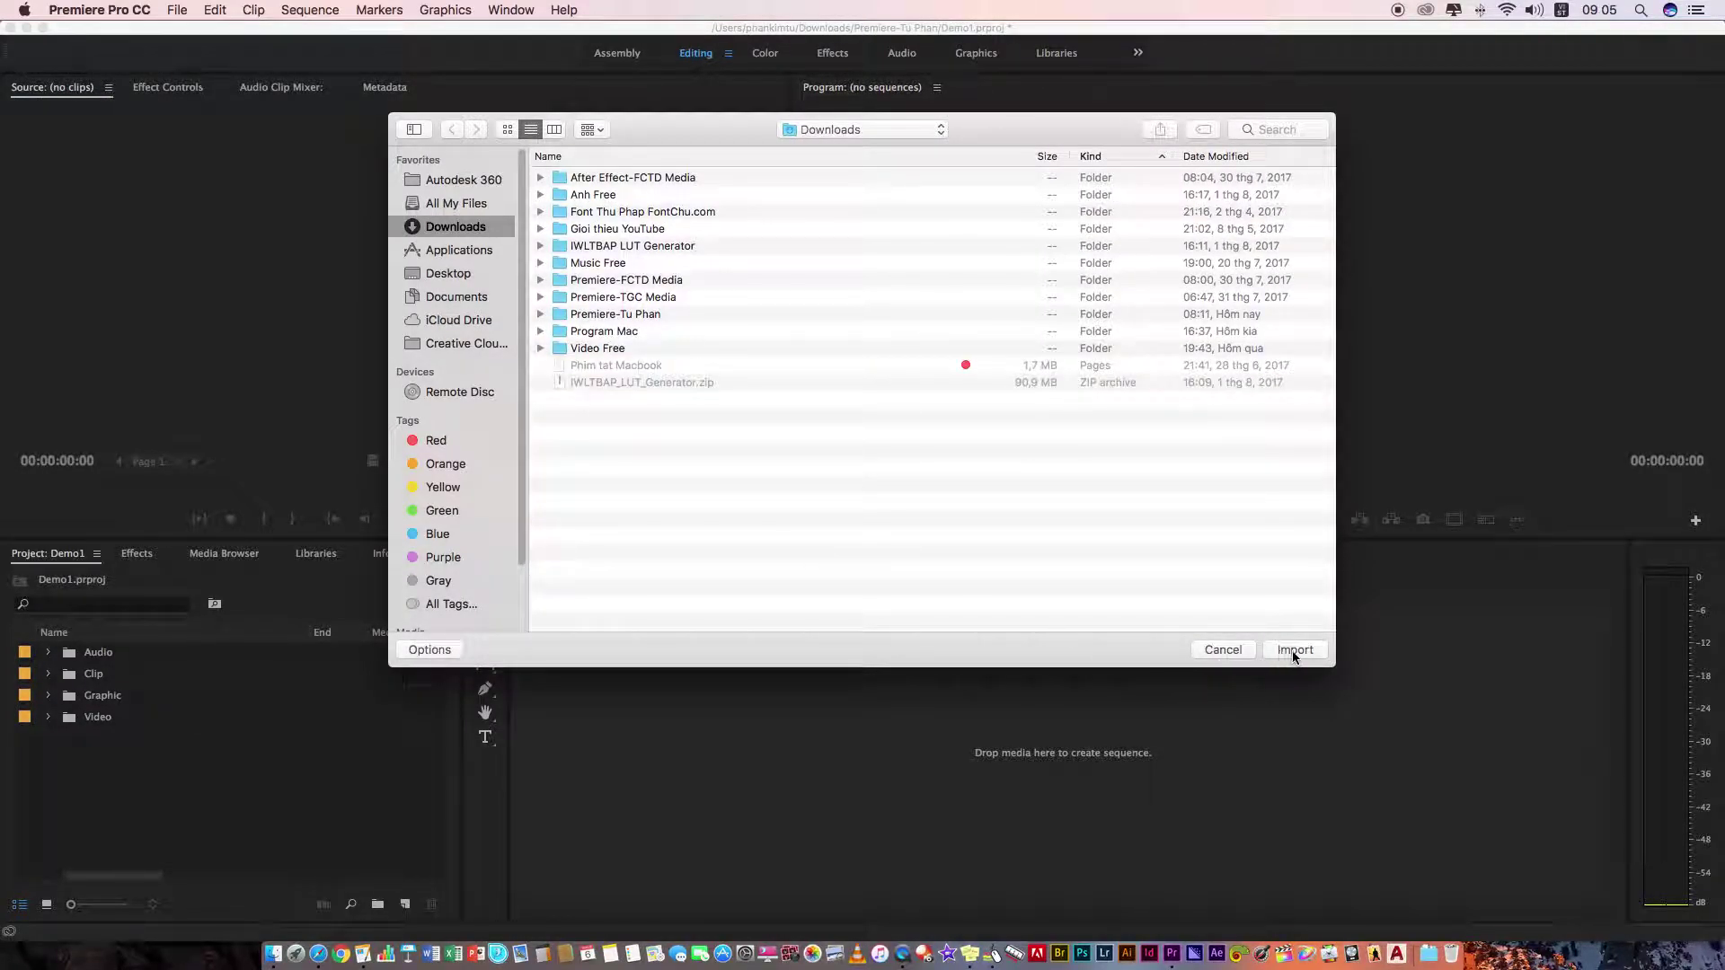
{"action": "left_click", "coordinate": [1220, 650]}
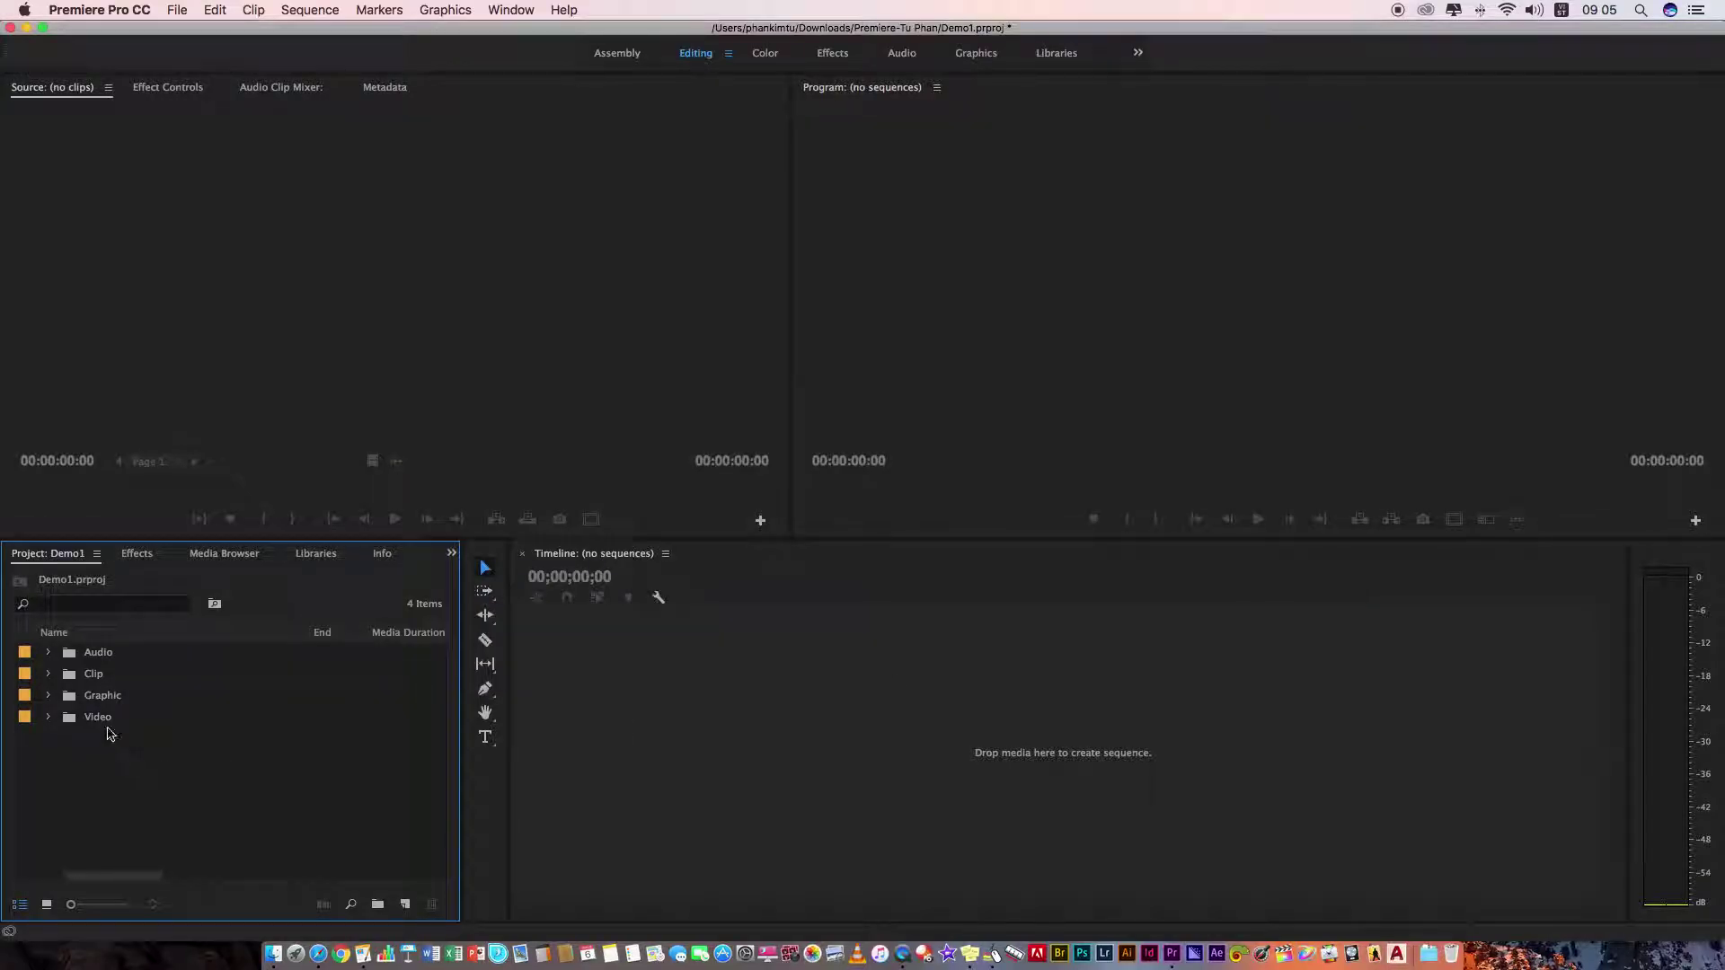
- Drag the Optimus Prime vs. Lockdown clip from the Clip bin into the Timeline to create a sequence
{"action": "left_click", "coordinate": [49, 676]}
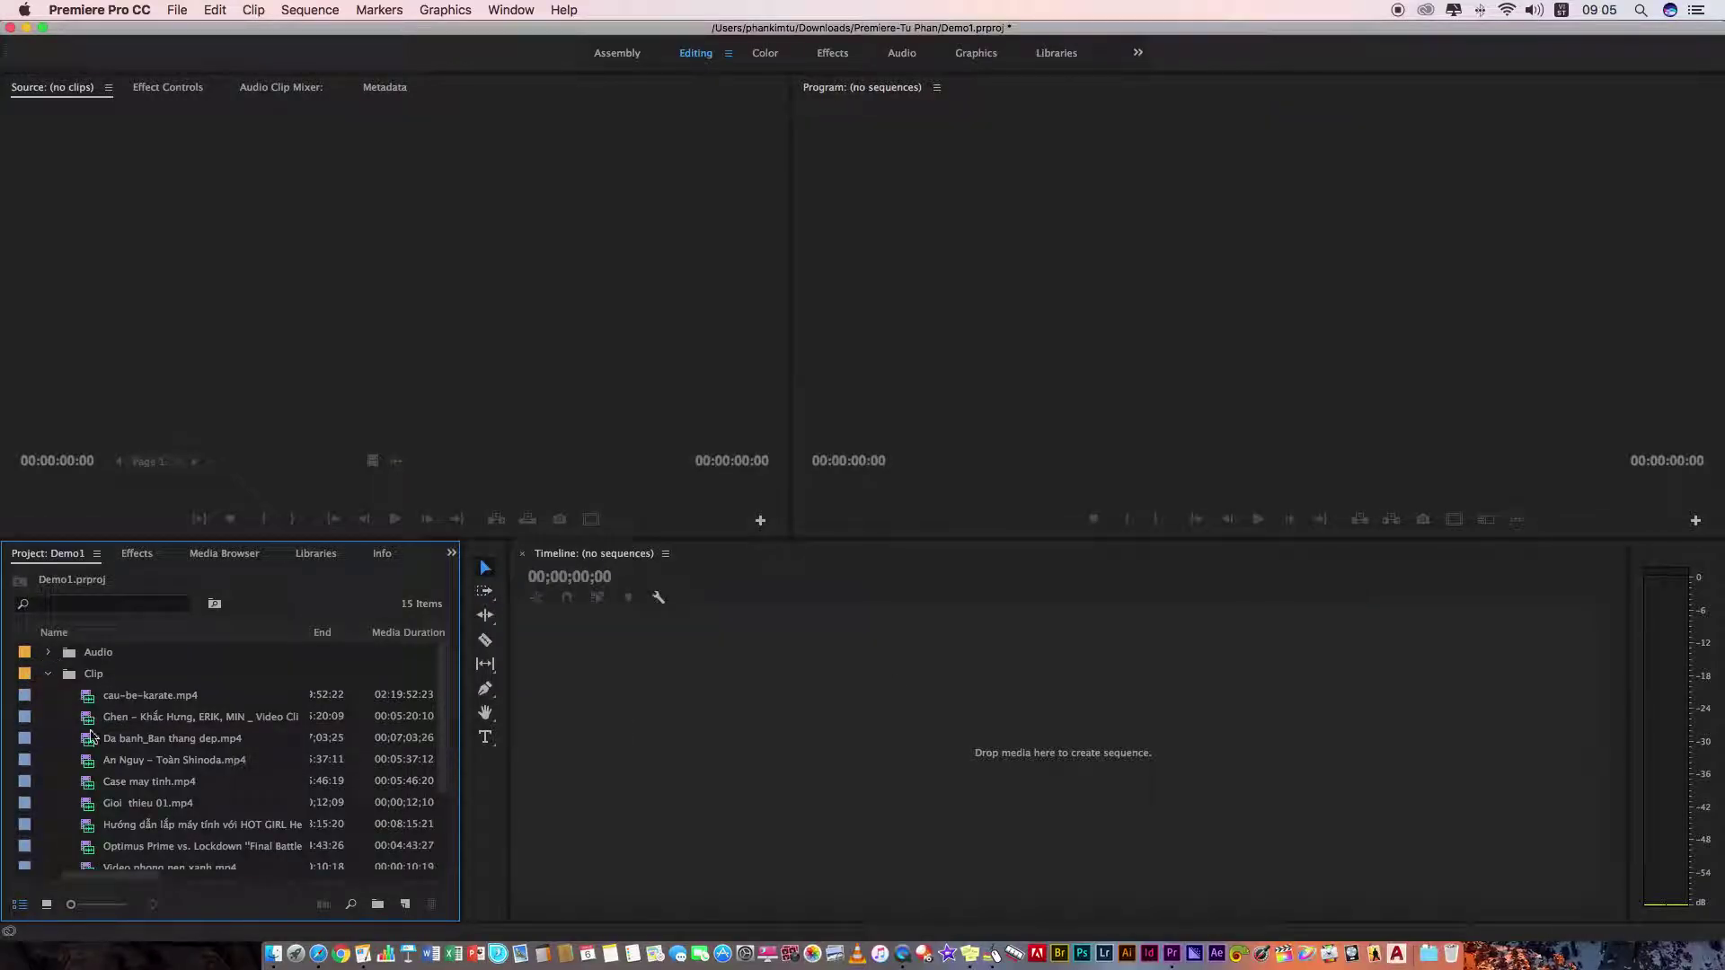
{"action": "scroll", "coordinate": [90, 738], "scroll_direction": "down", "scroll_amount": 1}
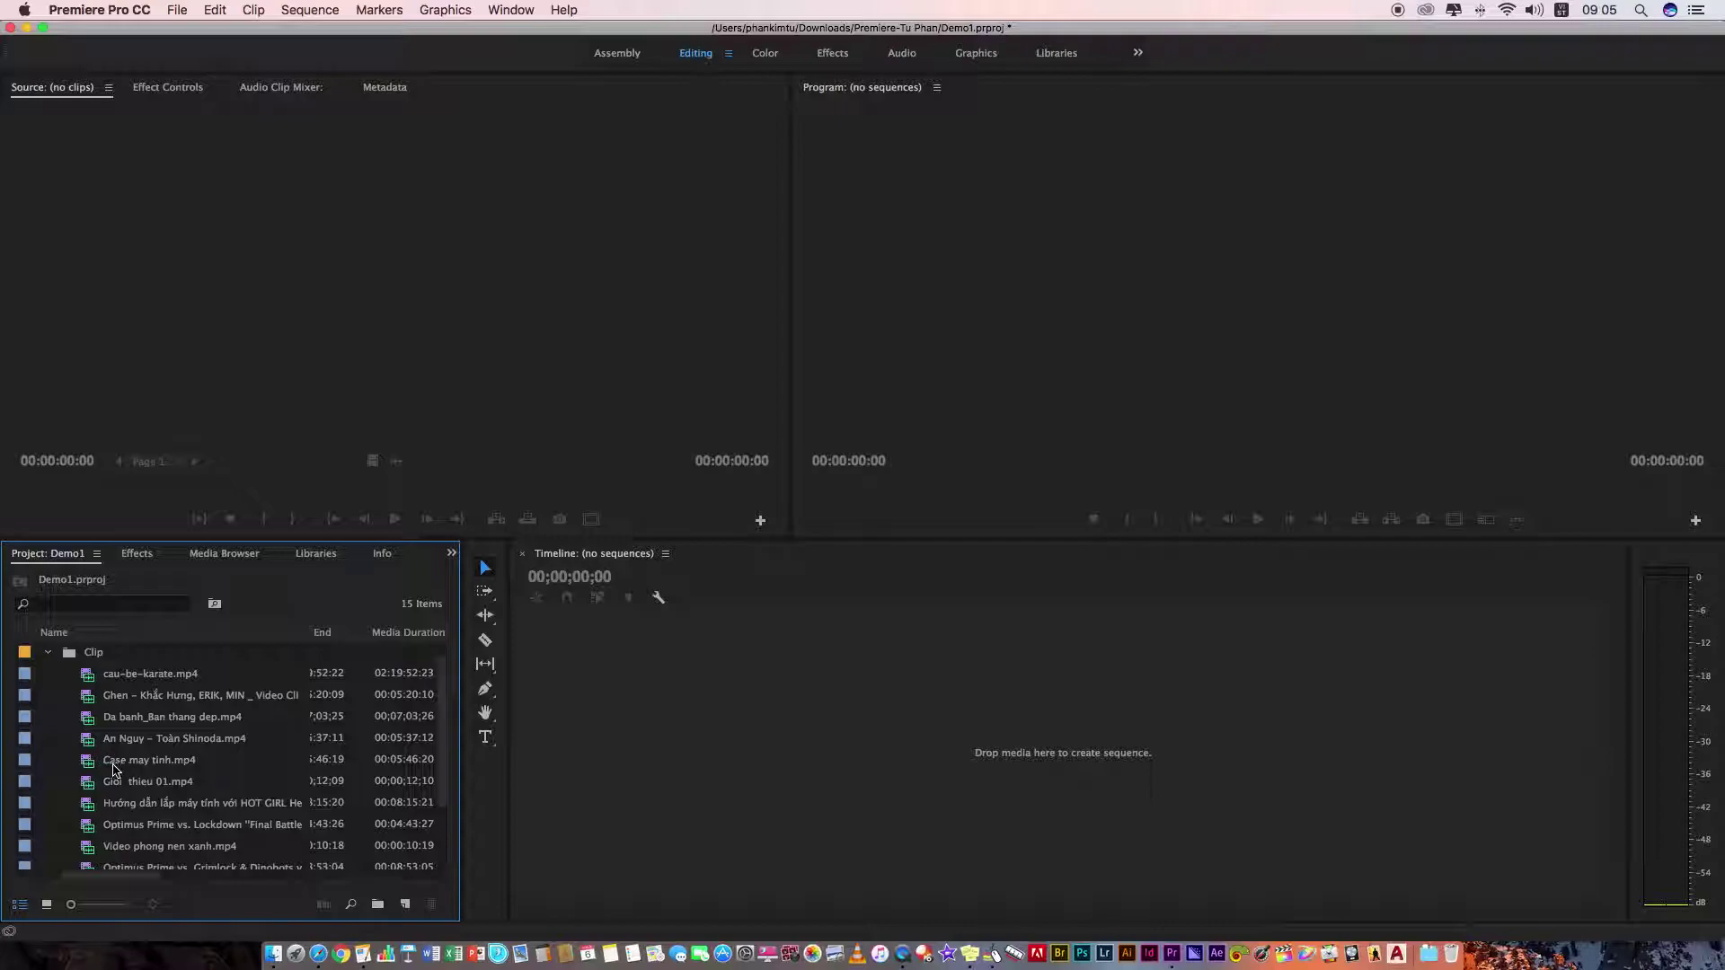
{"action": "left_click", "coordinate": [89, 824]}
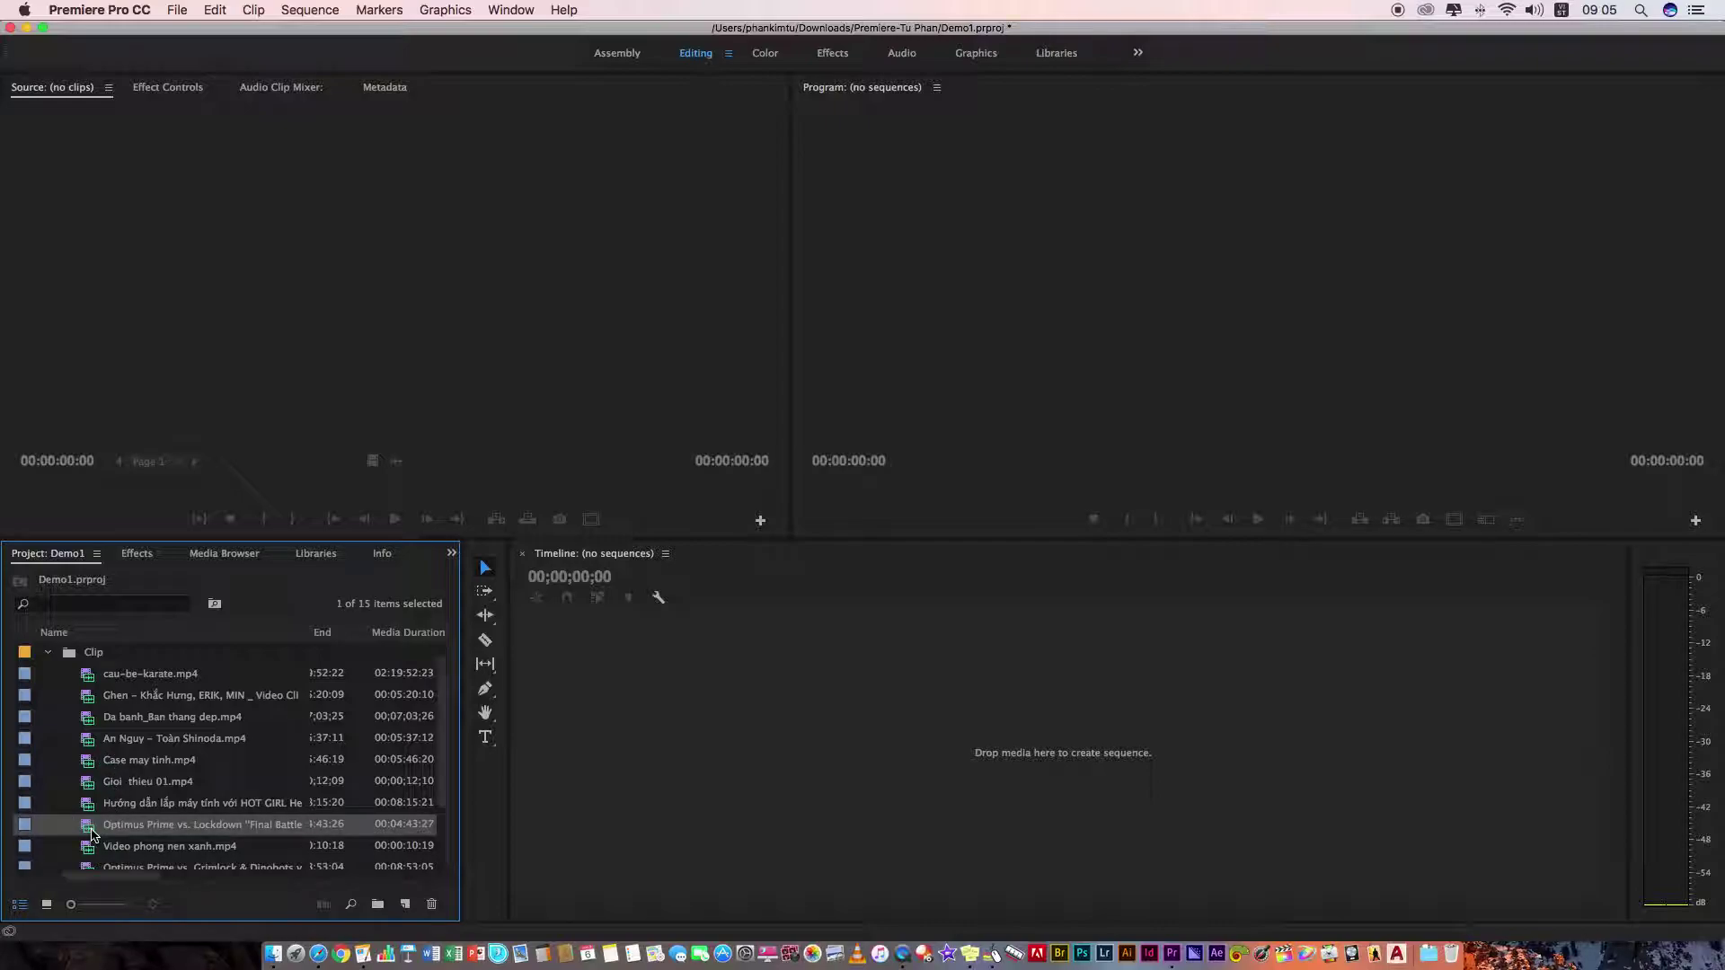
{"action": "left_click_drag", "start_coordinate": [90, 831], "coordinate": [555, 564]}
{"action": "left_click_drag", "start_coordinate": [555, 564], "coordinate": [696, 711]}
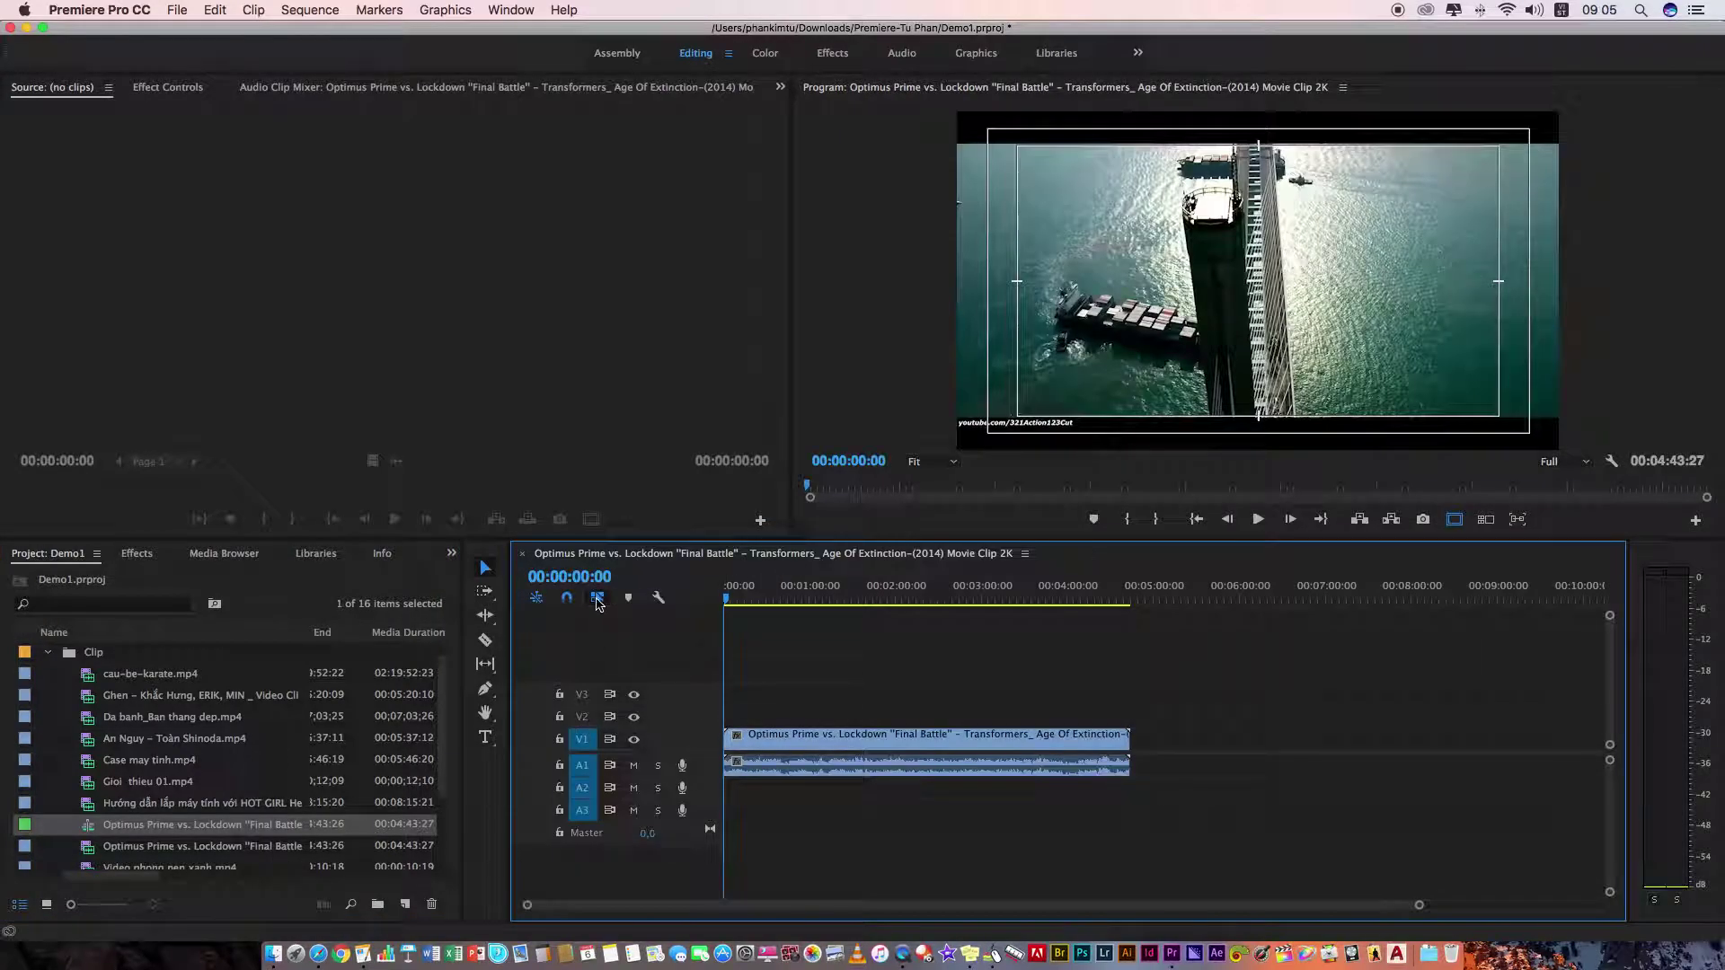
- Move the playhead to 00:00:16:28 so the bridge scene shows in the Program Monitor
{"action": "left_click", "coordinate": [405, 903]}
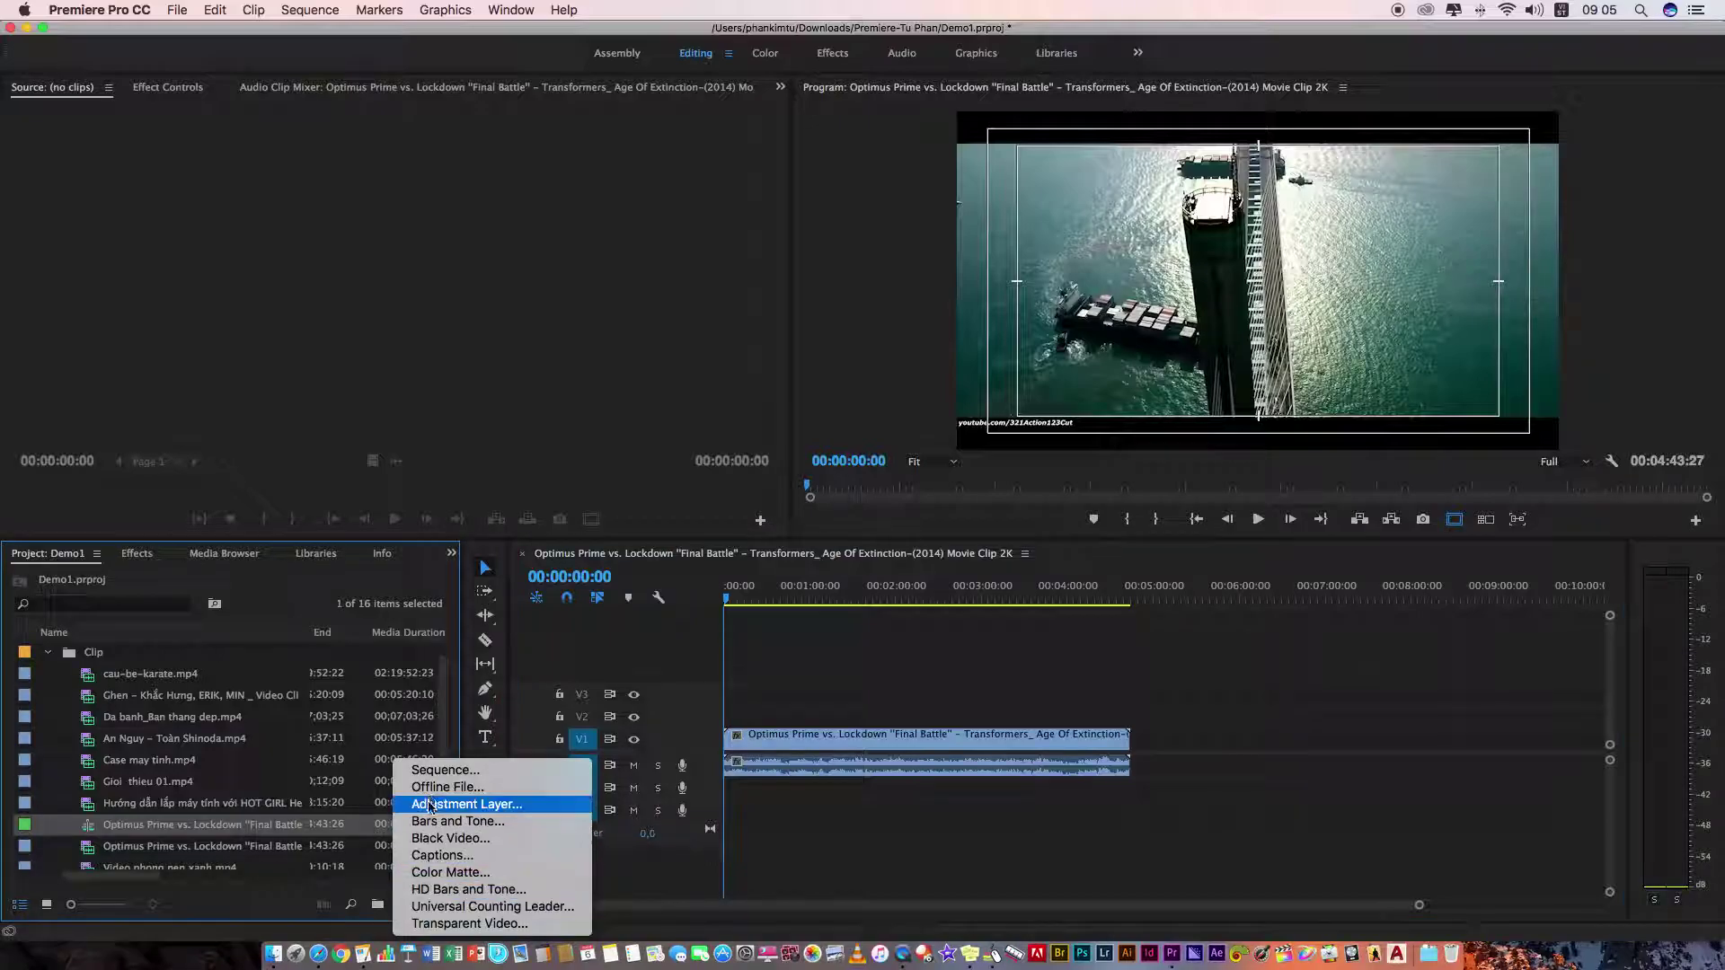
{"action": "left_click", "coordinate": [476, 751]}
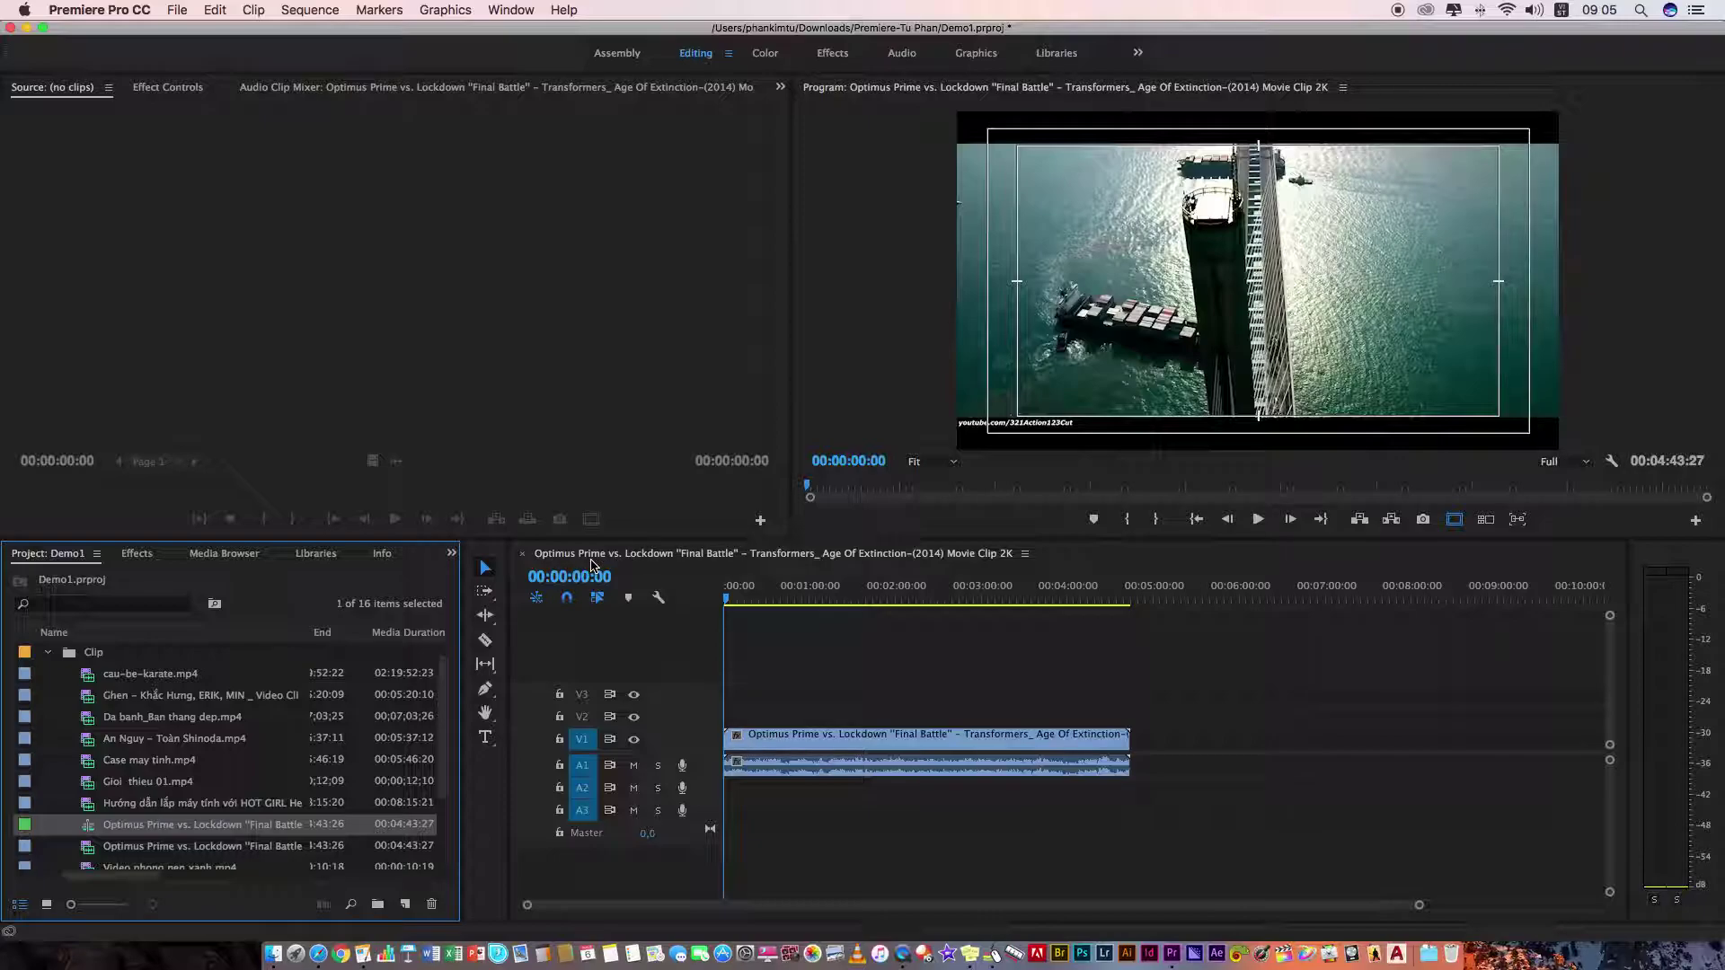
{"action": "left_click", "coordinate": [787, 687]}
{"action": "mouse_move", "coordinate": [727, 603]}
{"action": "left_mouse_down"}
{"action": "mouse_move", "coordinate": [867, 603]}
{"action": "mouse_move", "coordinate": [750, 604]}
{"action": "left_mouse_up"}
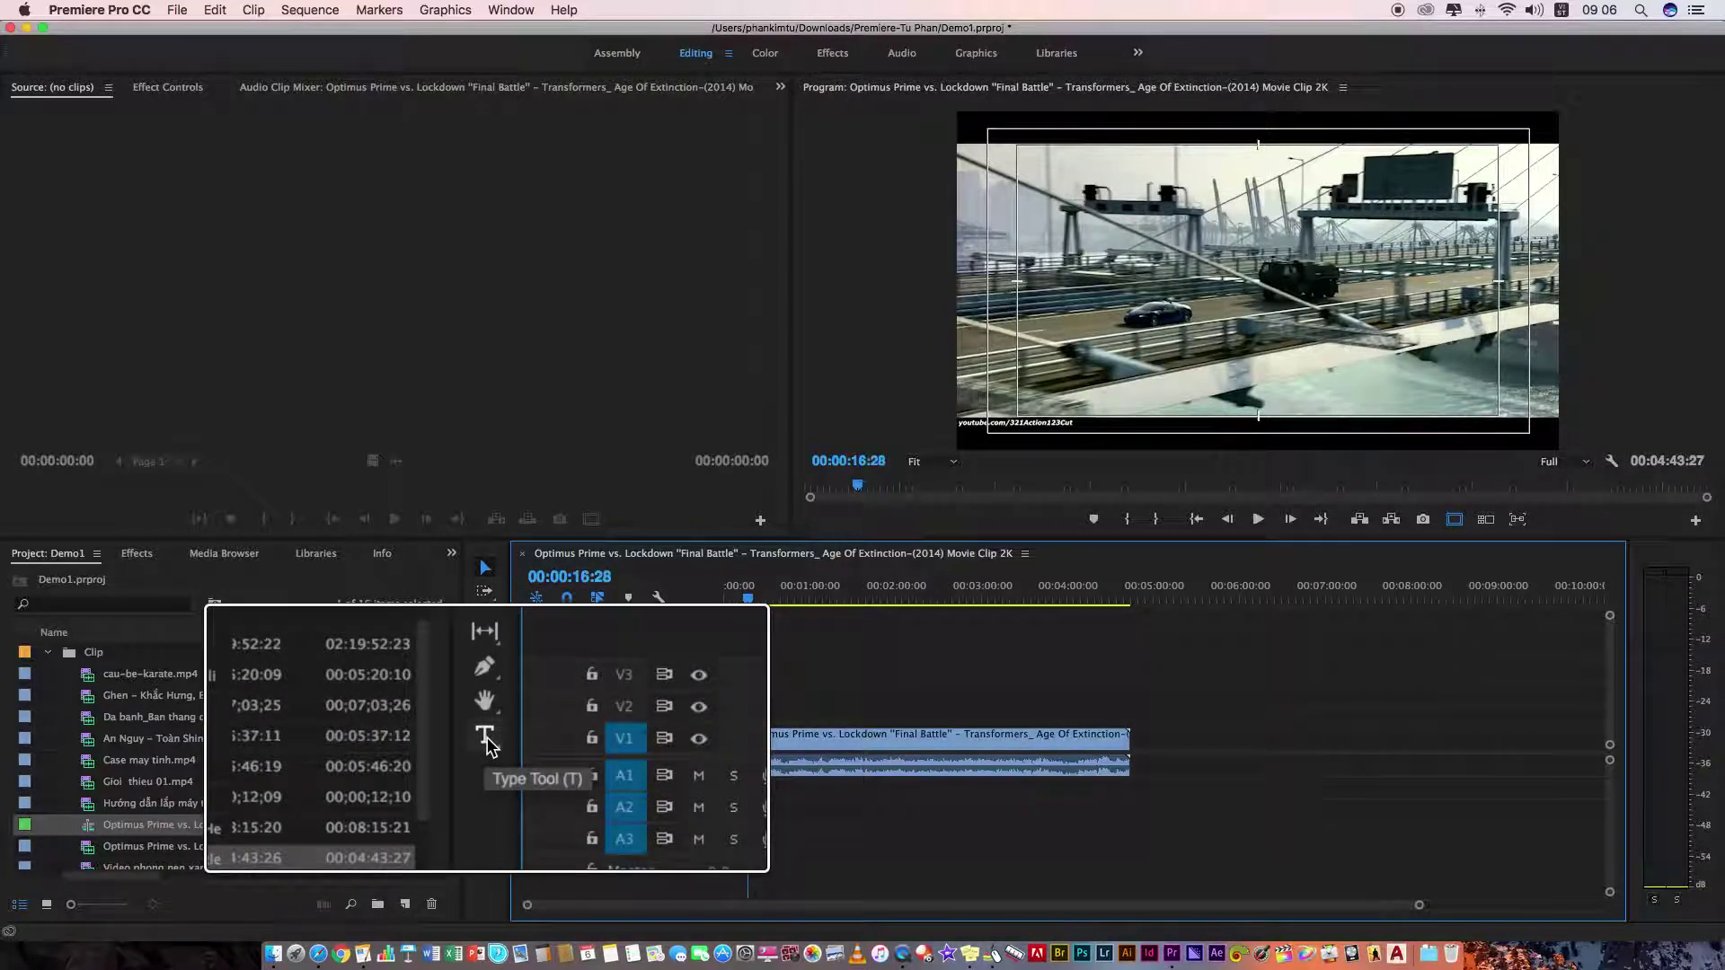
- Select the Type tool, hide the safe margins and save the project with Cmd+S
{"action": "left_click", "coordinate": [486, 739]}
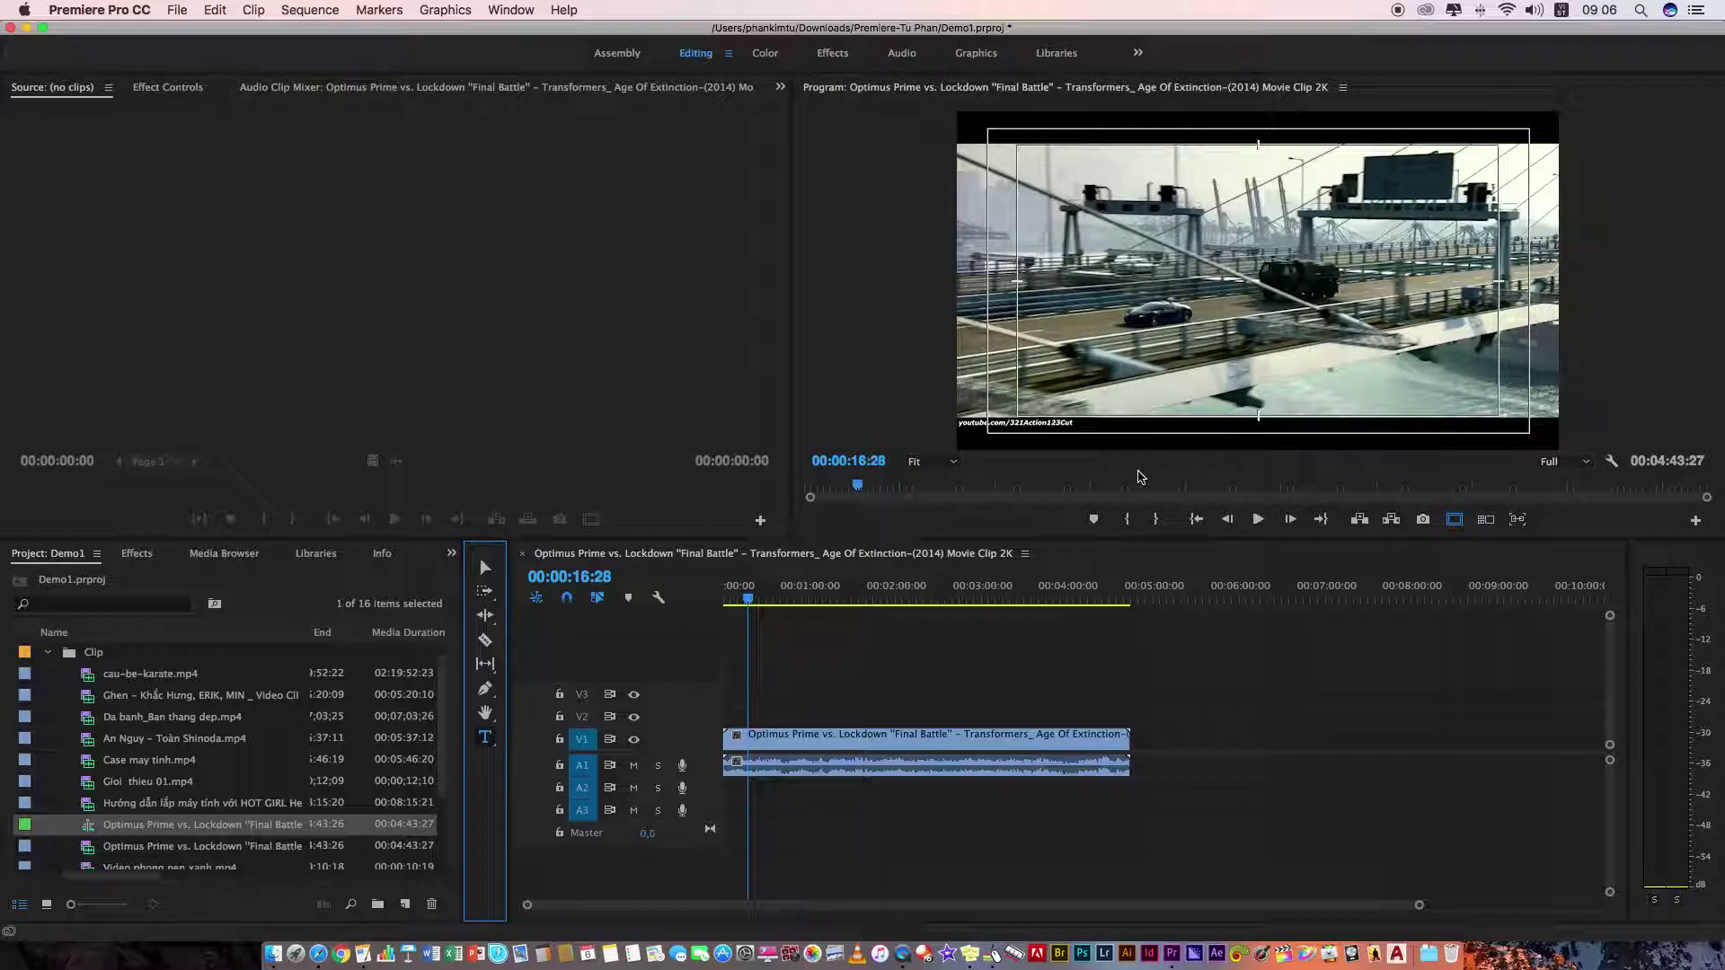
{"action": "left_click", "coordinate": [1454, 519]}
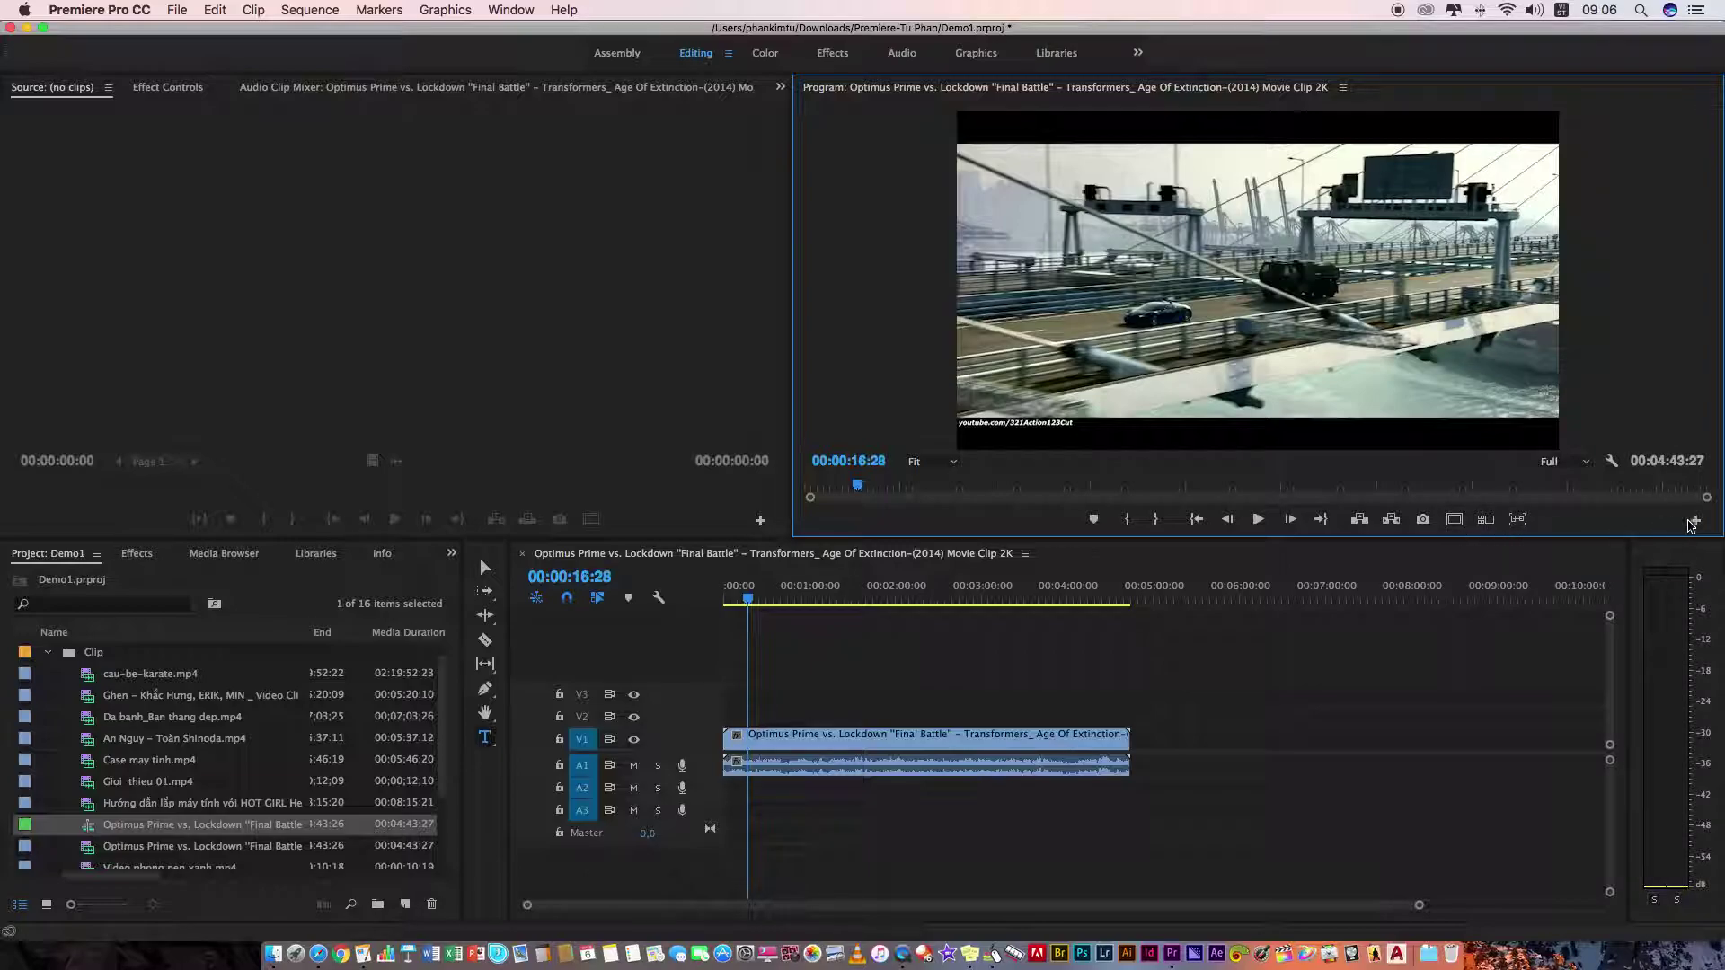
{"action": "key", "text": "super+s"}
- Add a Safe Margins button to the Program Monitor controls and turn the safe margins on
{"action": "left_click", "coordinate": [1694, 521]}
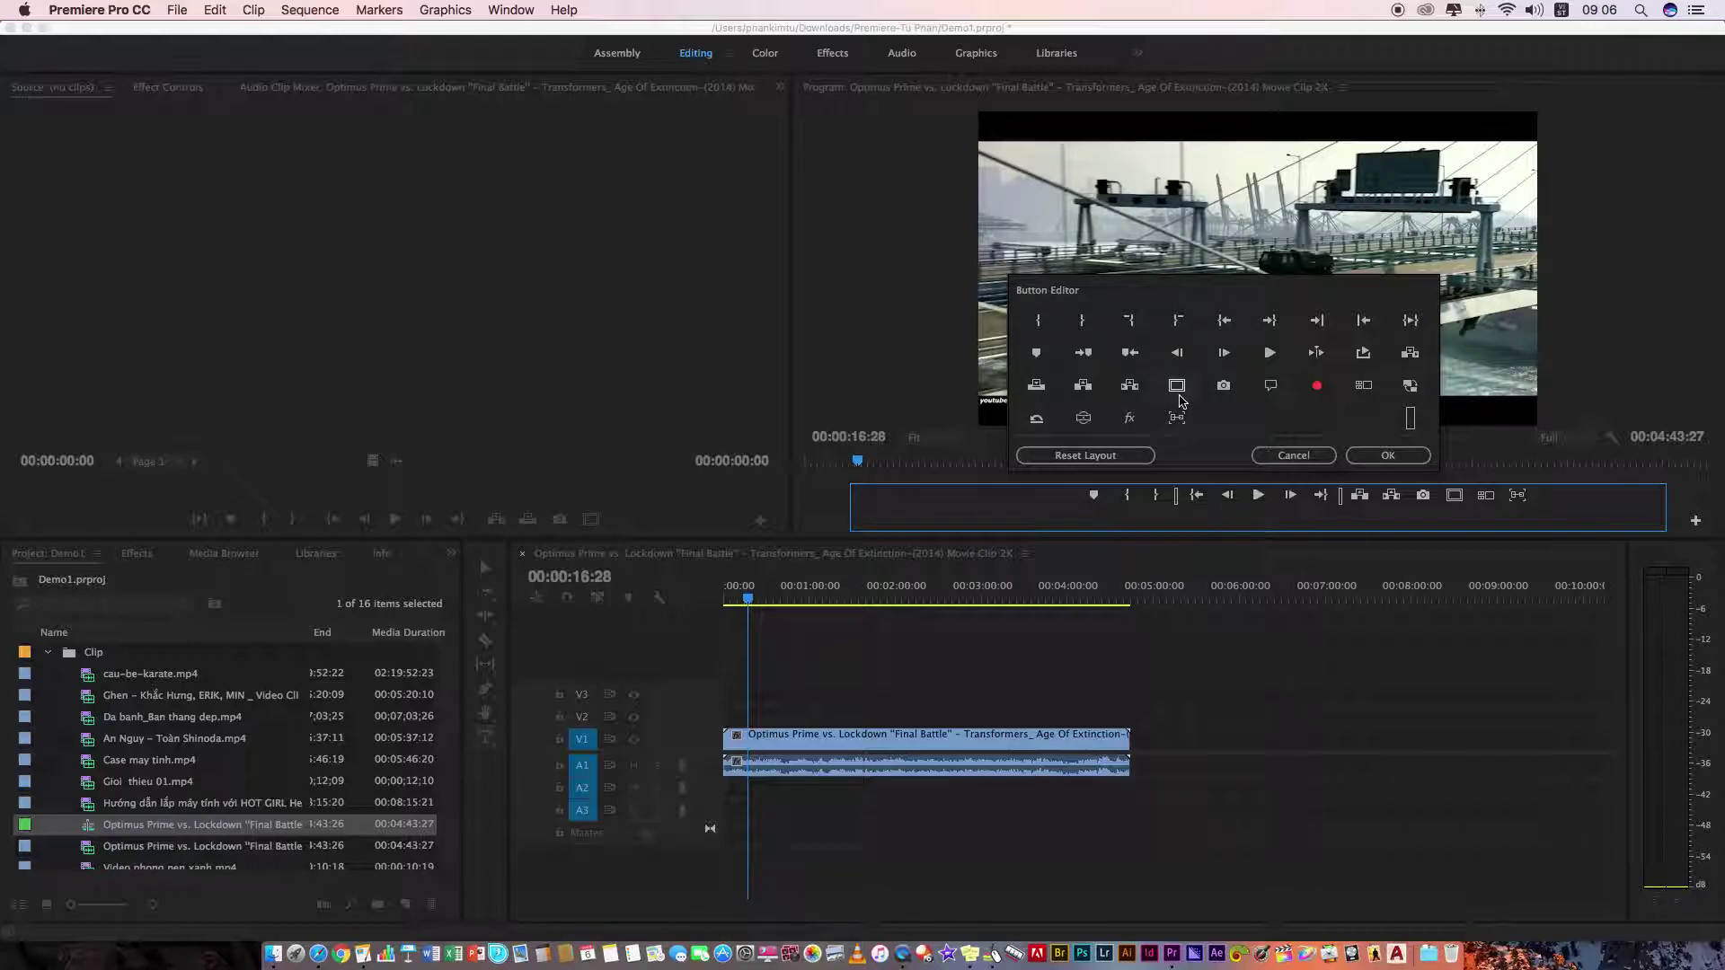
{"action": "mouse_move", "coordinate": [1177, 388]}
{"action": "left_mouse_down"}
{"action": "mouse_move", "coordinate": [1482, 500]}
{"action": "mouse_move", "coordinate": [1453, 485]}
{"action": "left_mouse_up"}
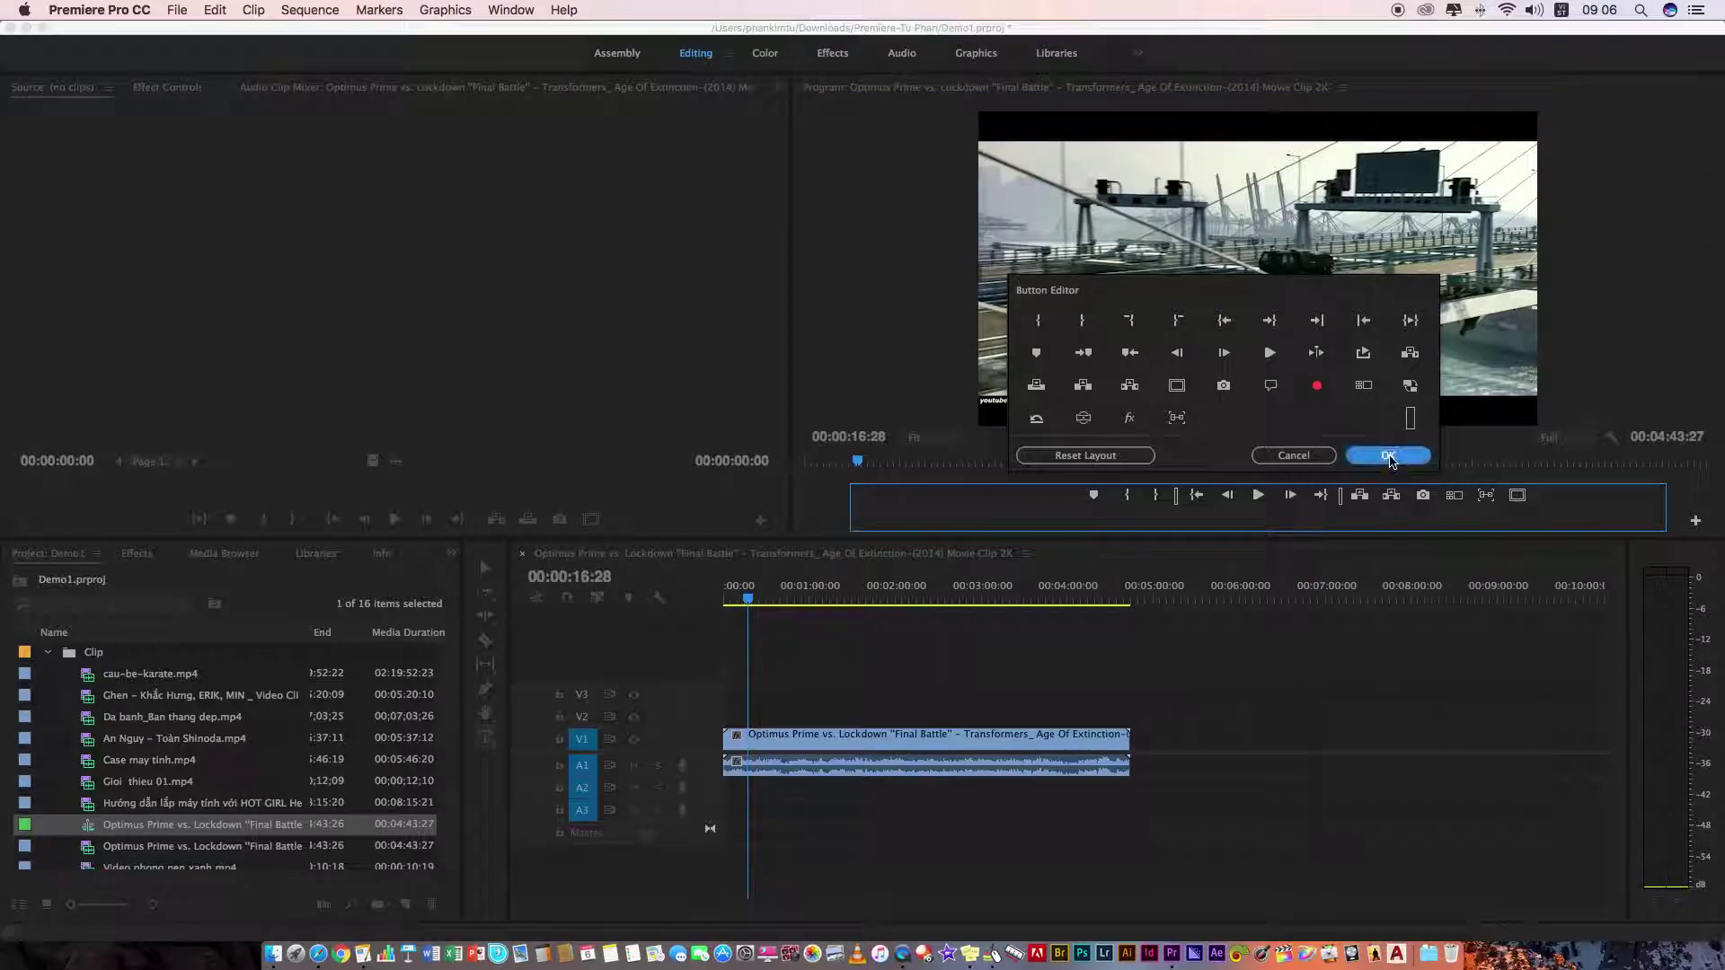
{"action": "left_click", "coordinate": [1390, 458]}
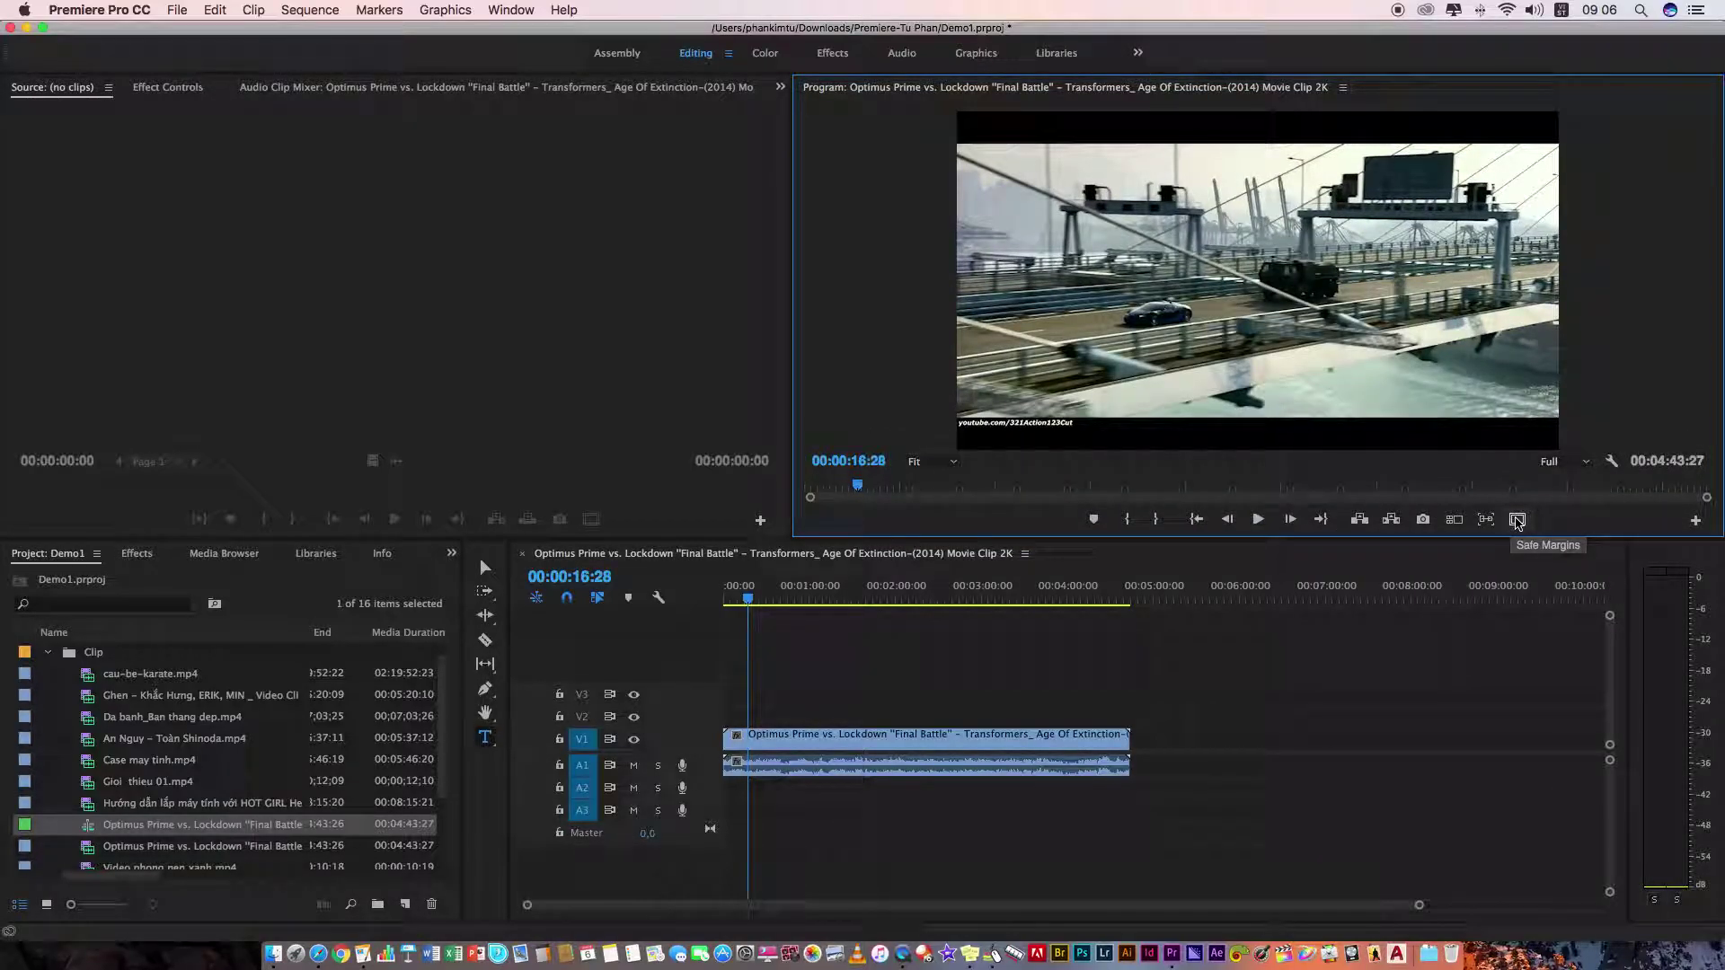
{"action": "left_click", "coordinate": [1517, 520]}
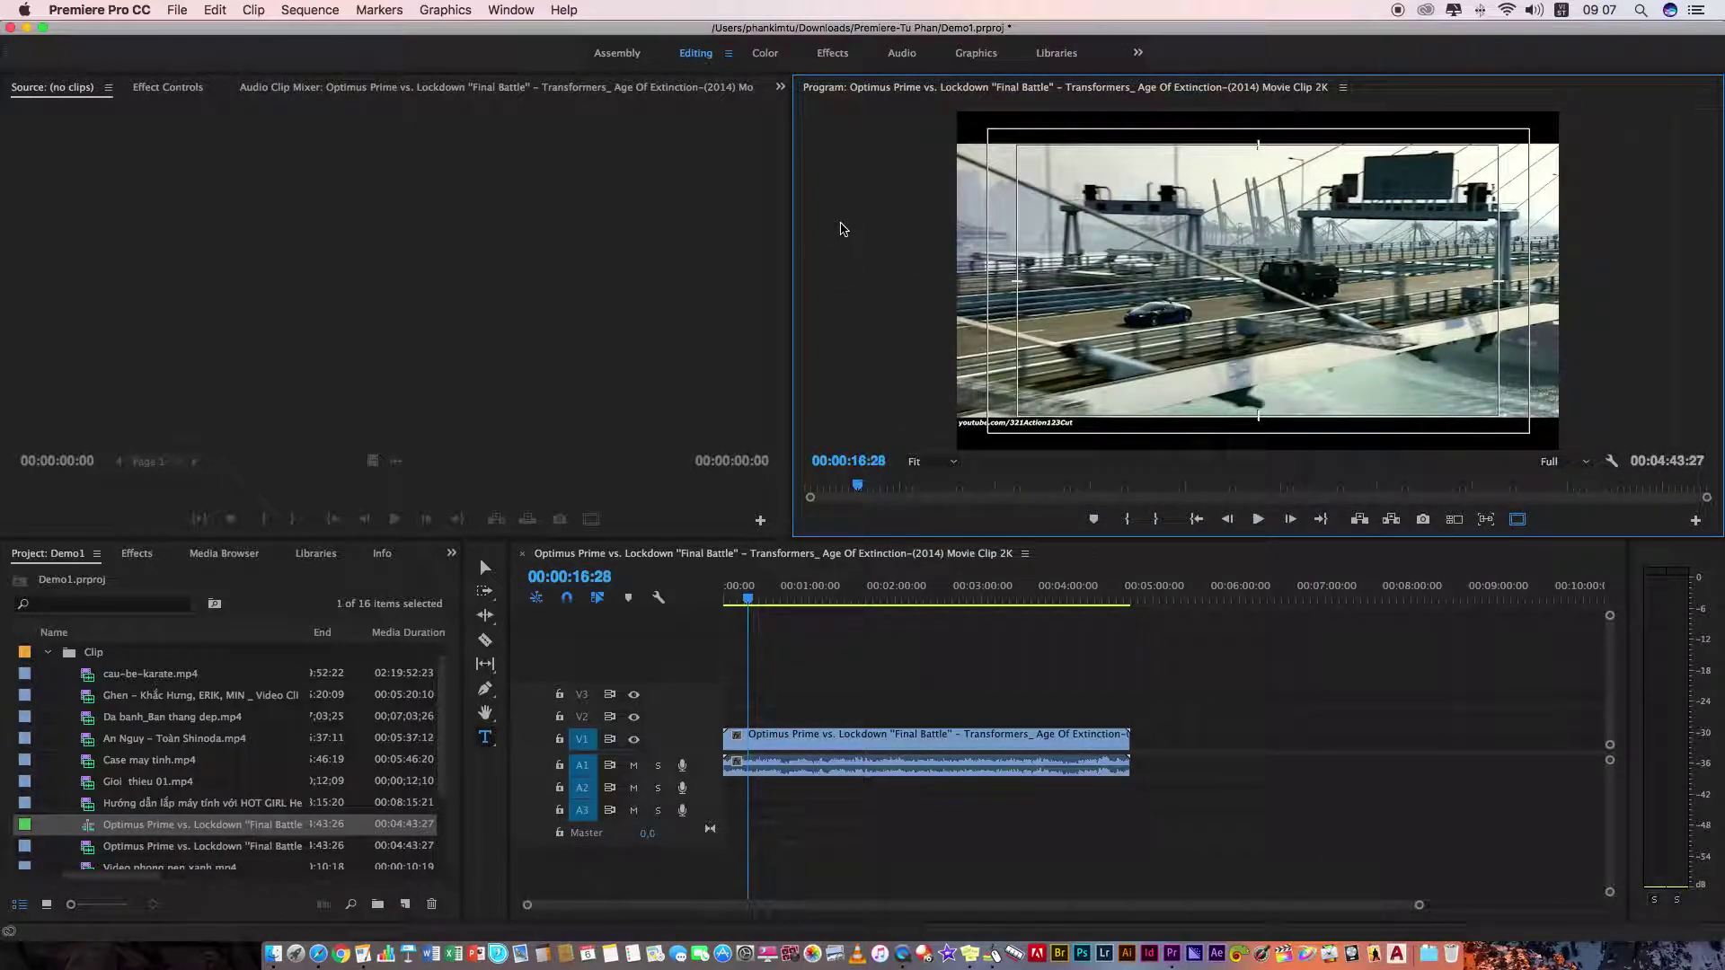
- Scrub back to 00:00:07:29 where the green car appears, then restore the Editing layout
{"action": "key", "text": "grave"}
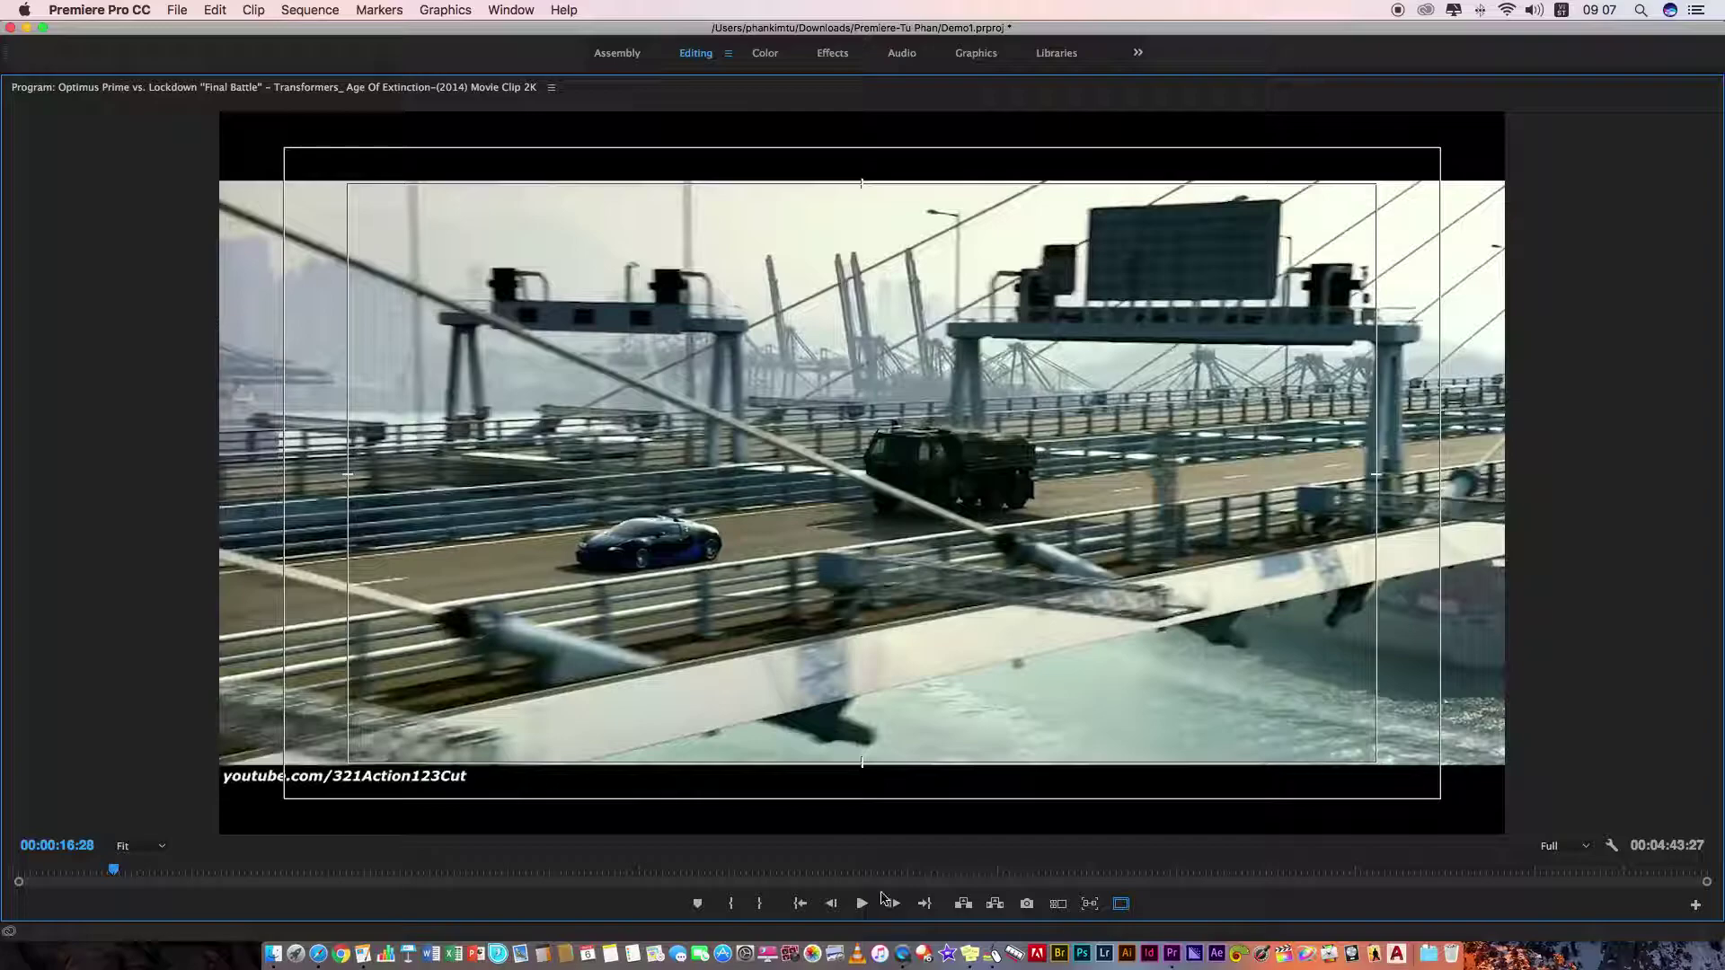
{"action": "left_click_drag", "start_coordinate": [113, 869], "coordinate": [79, 870]}
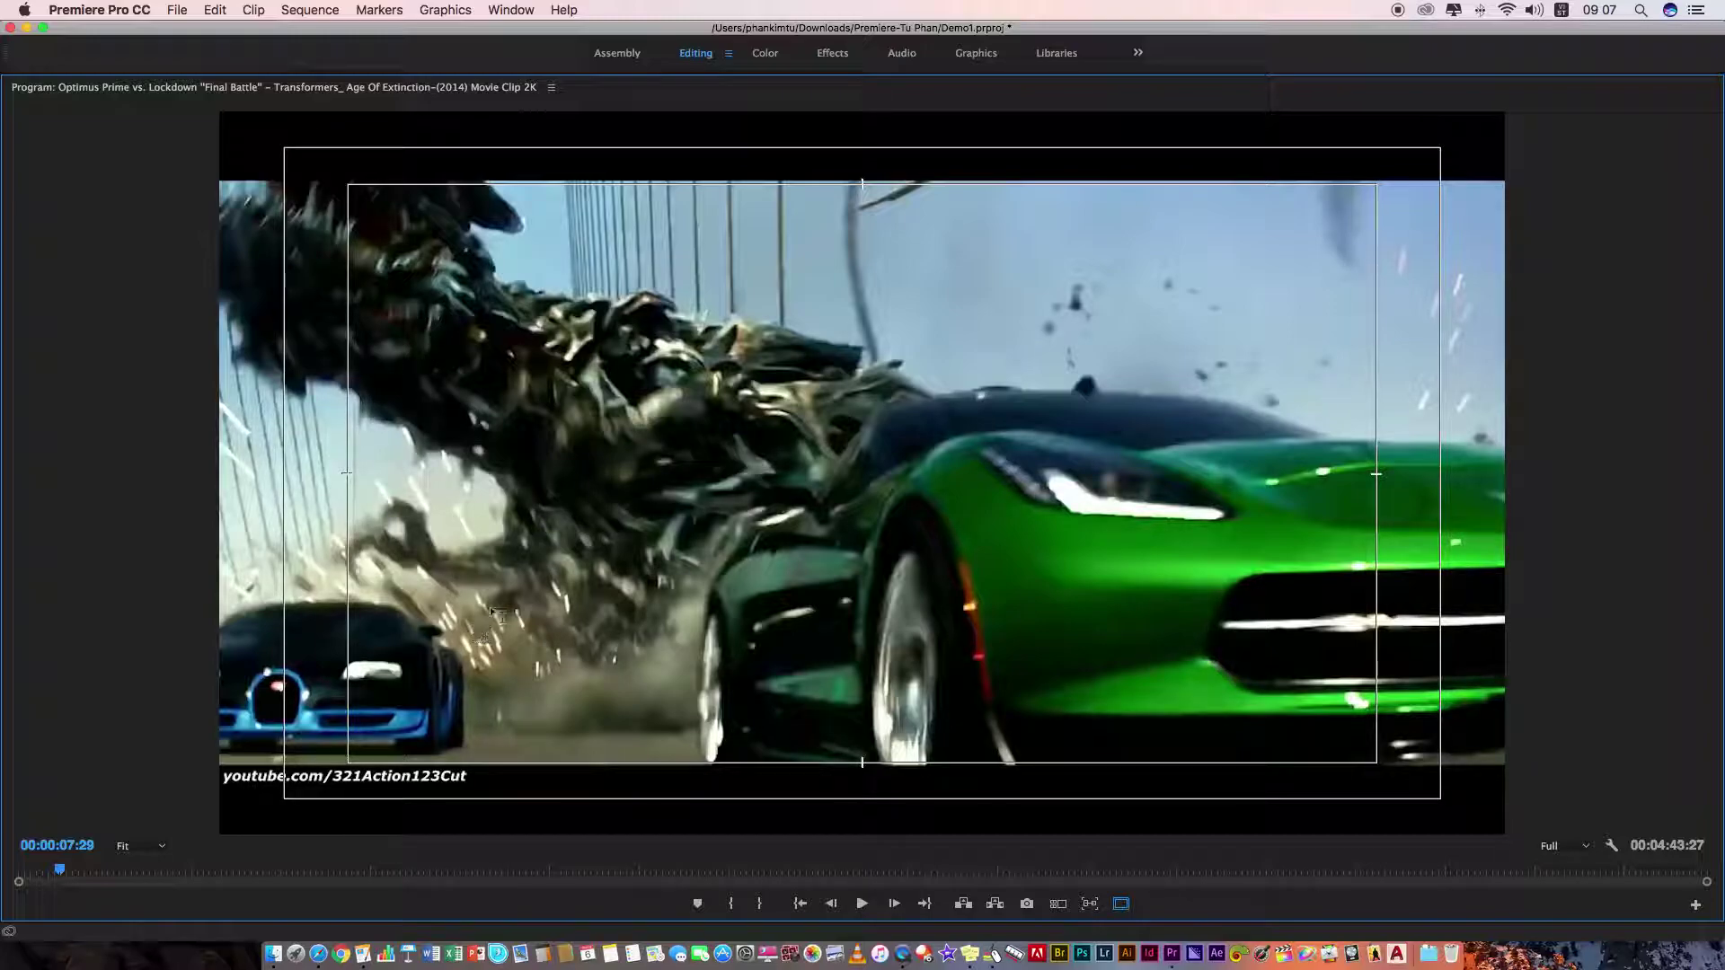
{"action": "key", "text": "grave"}
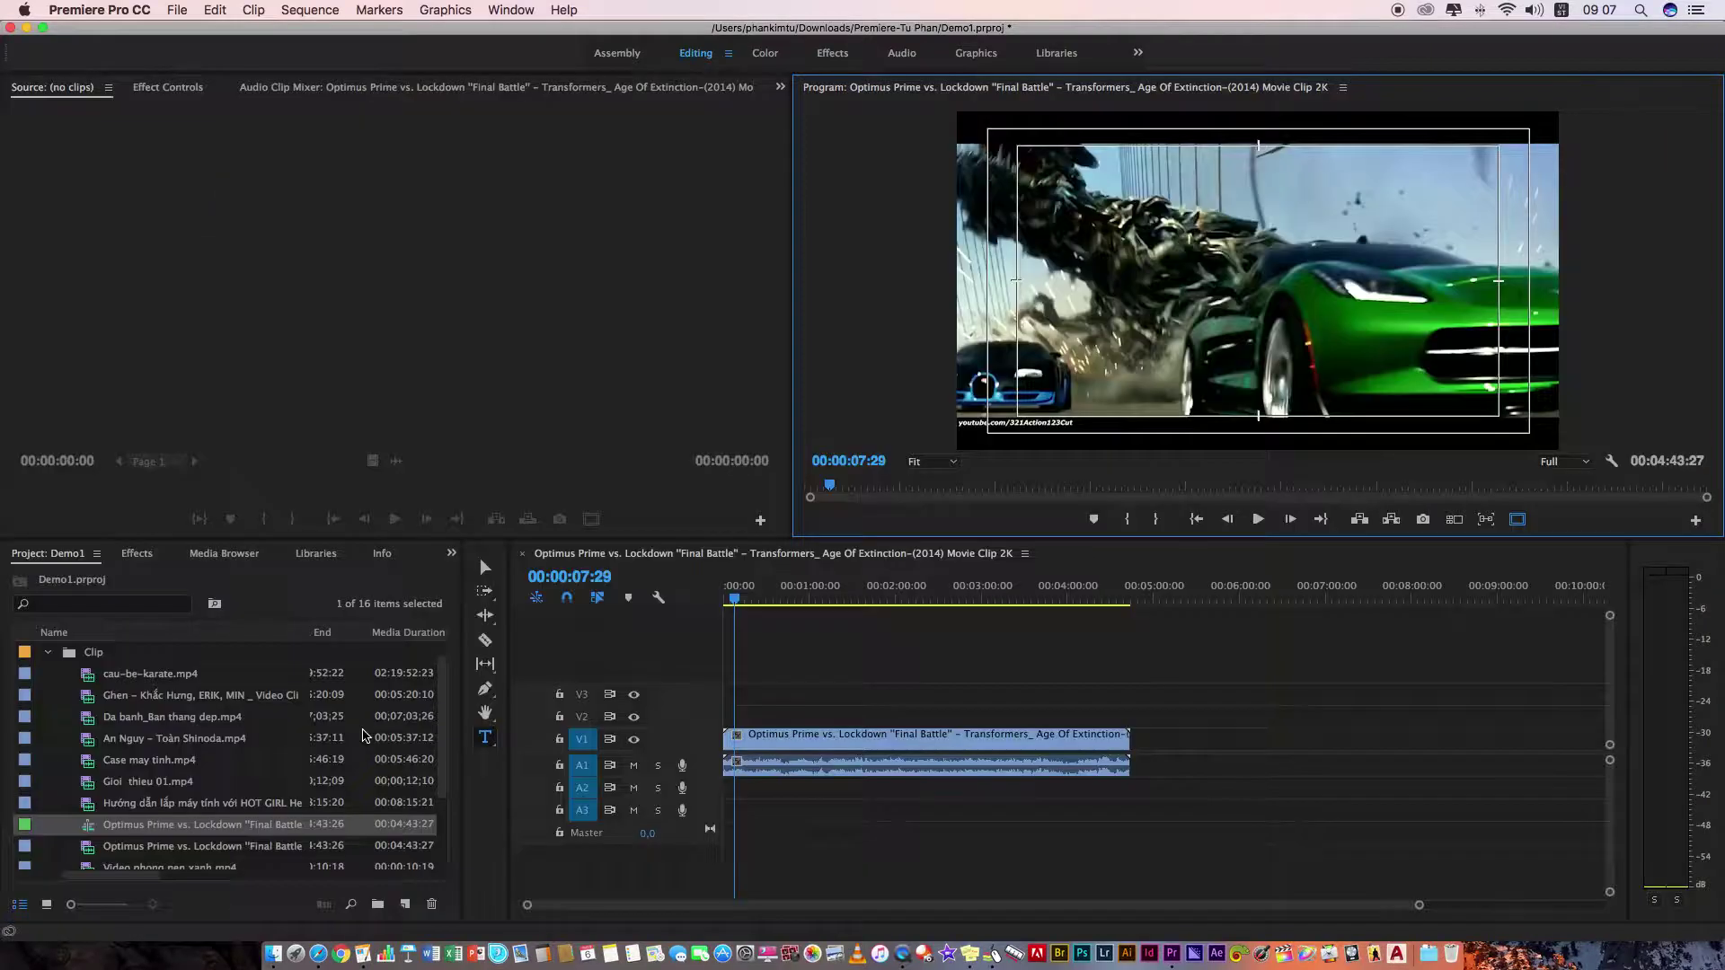
- Place a new Type-tool text box on the green-car frame, then switch to Safari
{"action": "left_click", "coordinate": [485, 740]}
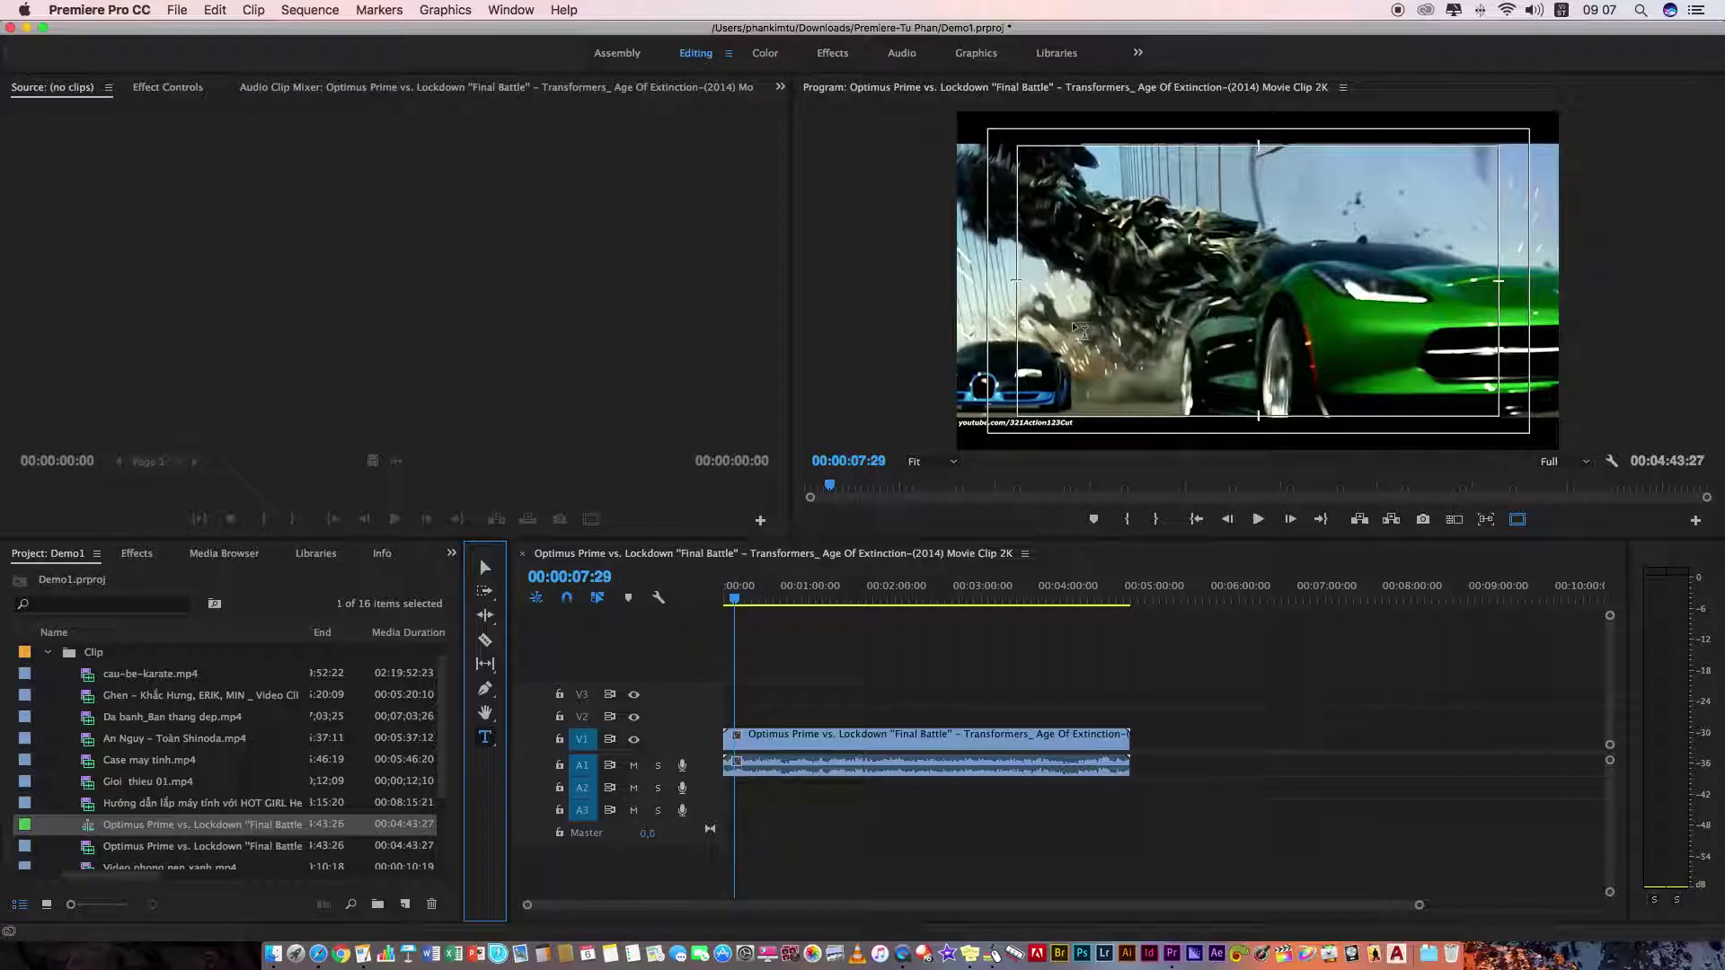
{"action": "left_click", "coordinate": [1067, 283]}
{"action": "type", "text": "Tu"}
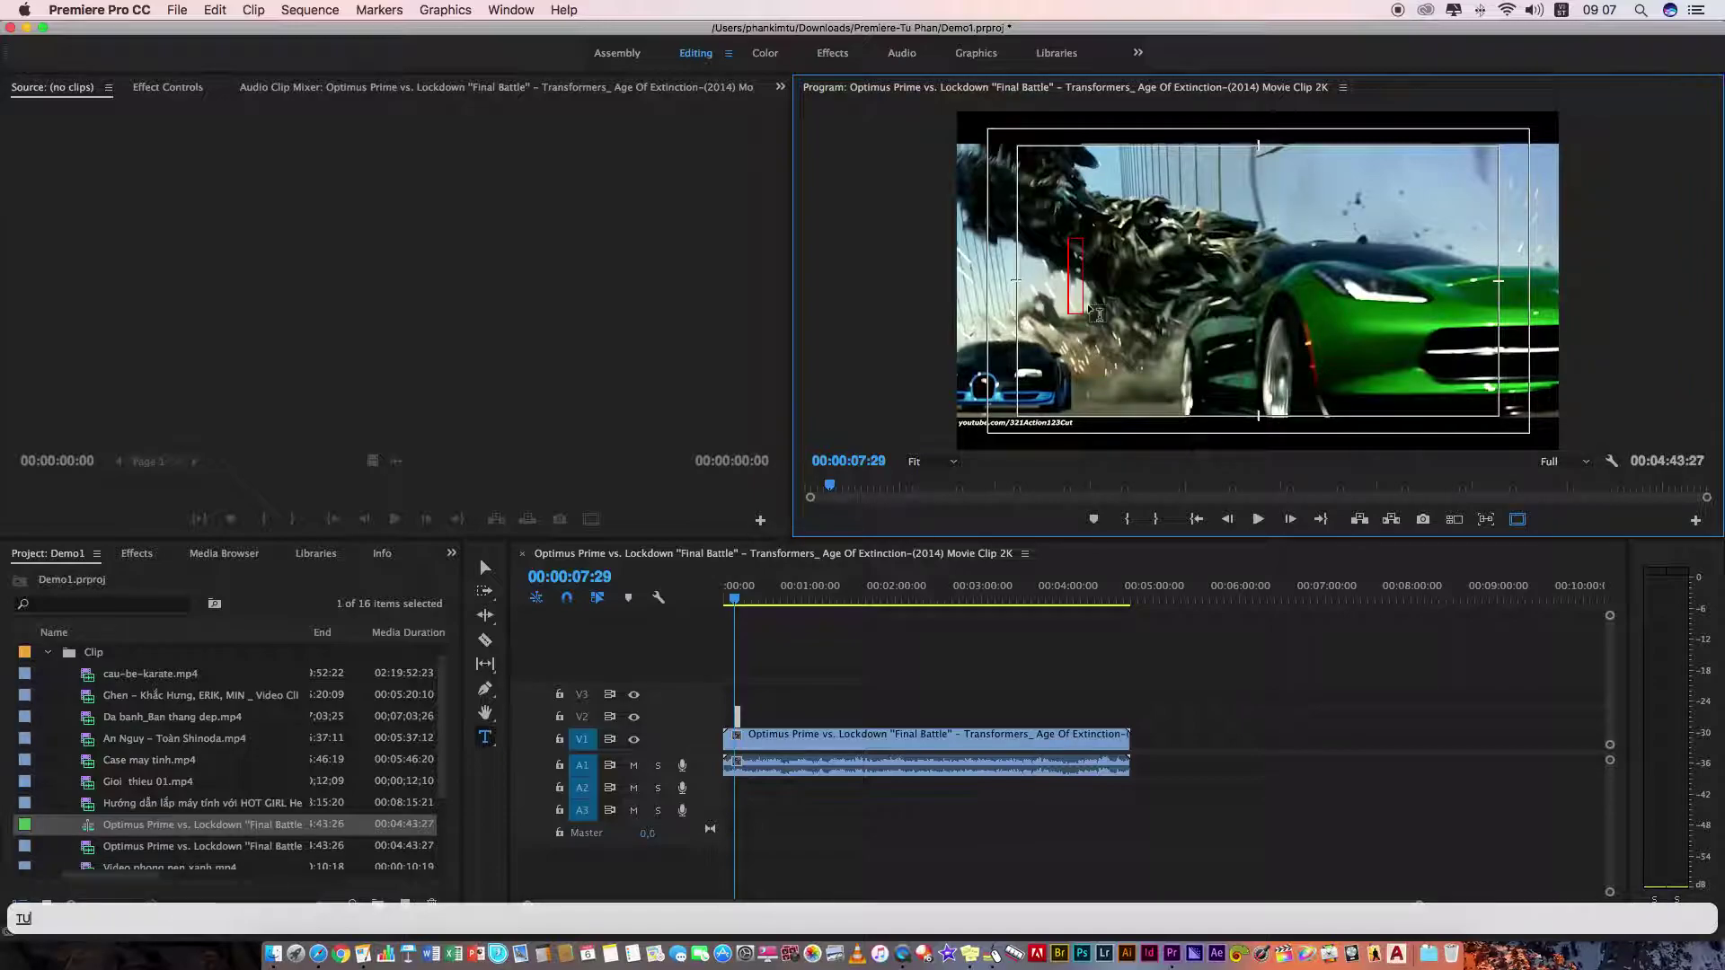
{"action": "left_click", "coordinate": [322, 950]}
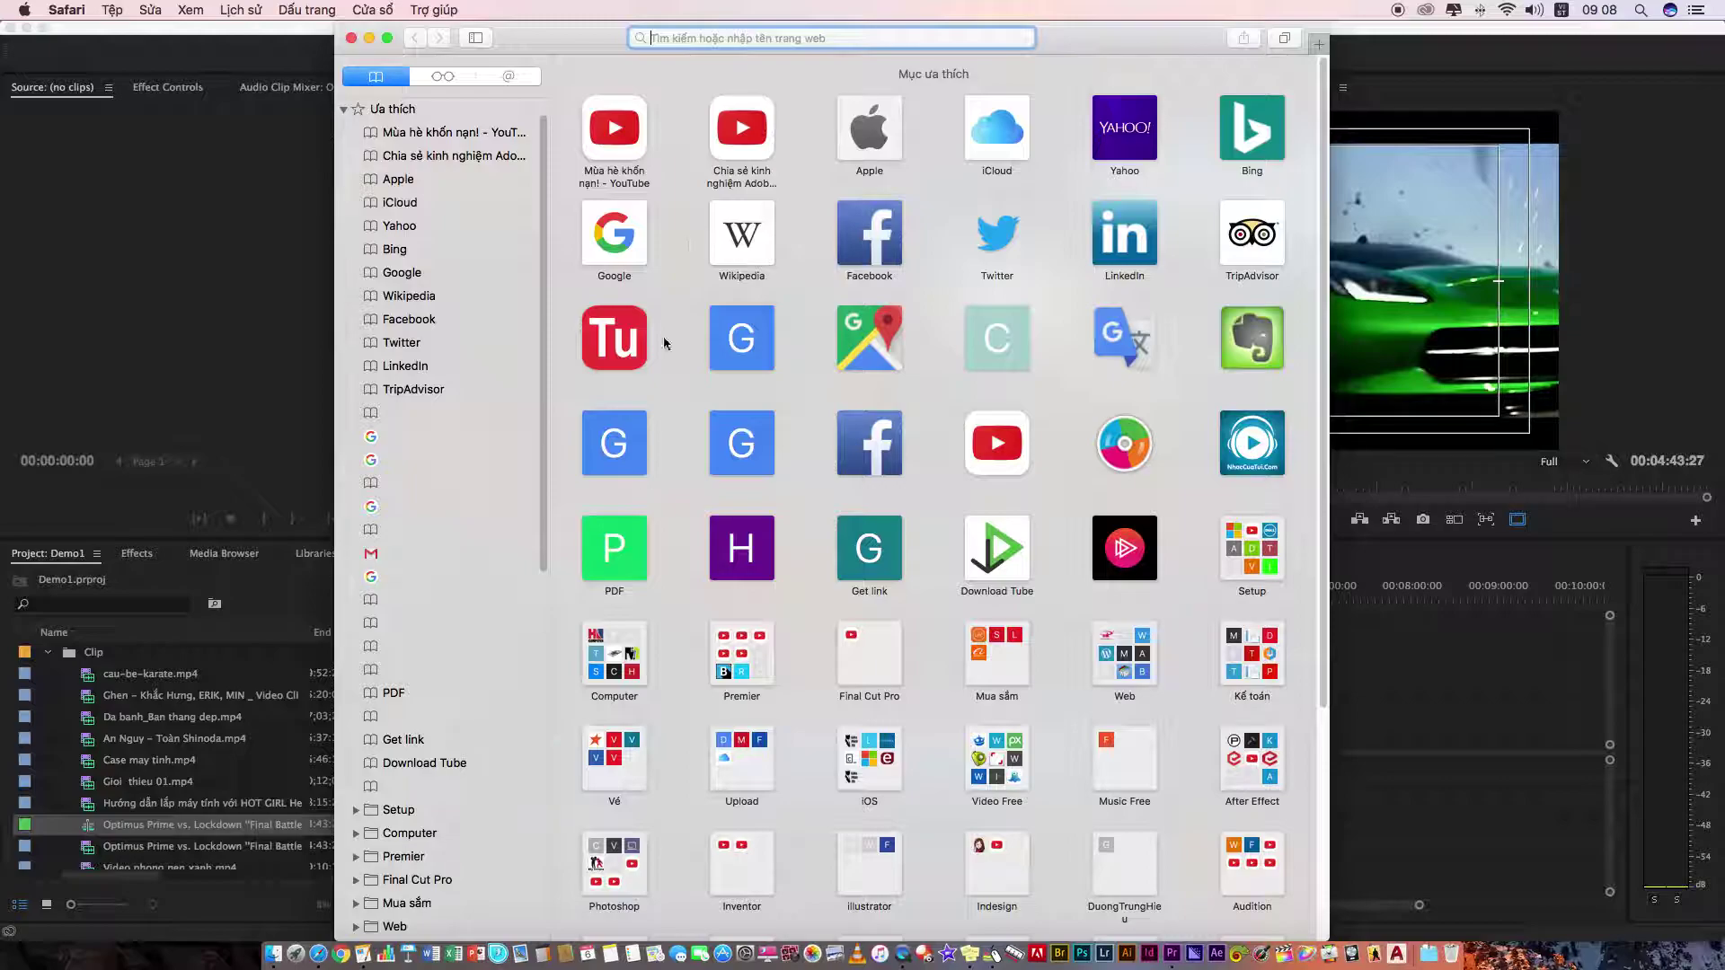
- Search Google for UNIKEY in Safari, then minimise the browser
{"action": "type", "text": "UN"}
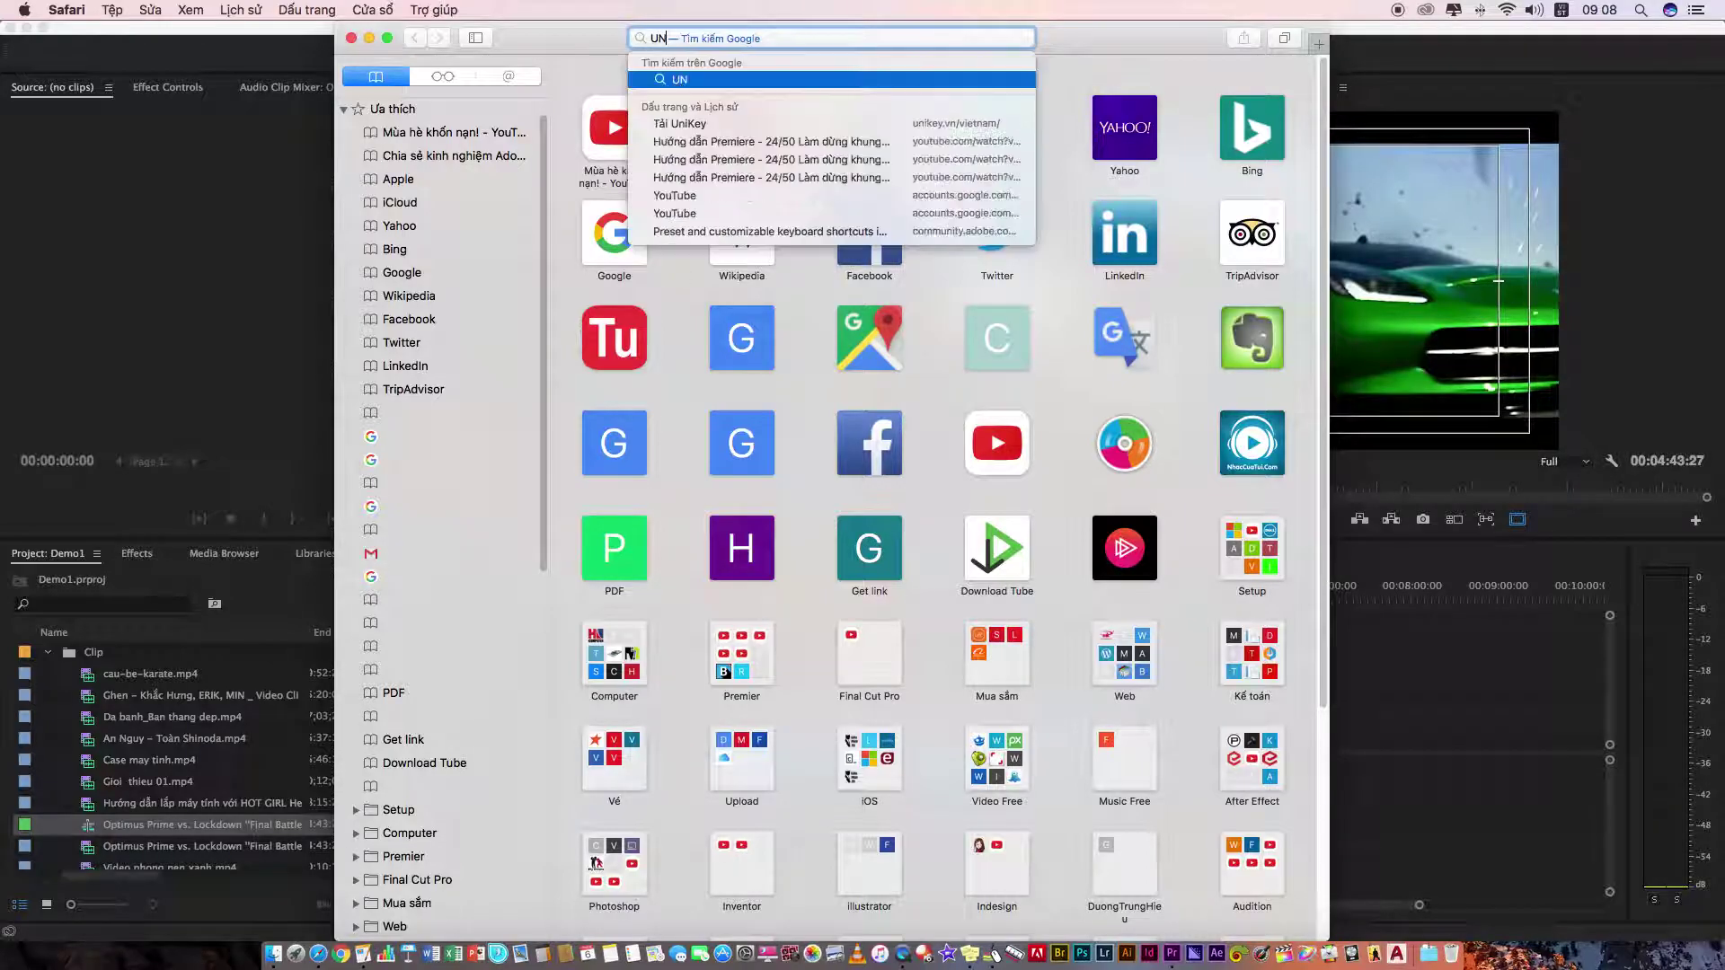
{"action": "type", "text": "IKEY"}
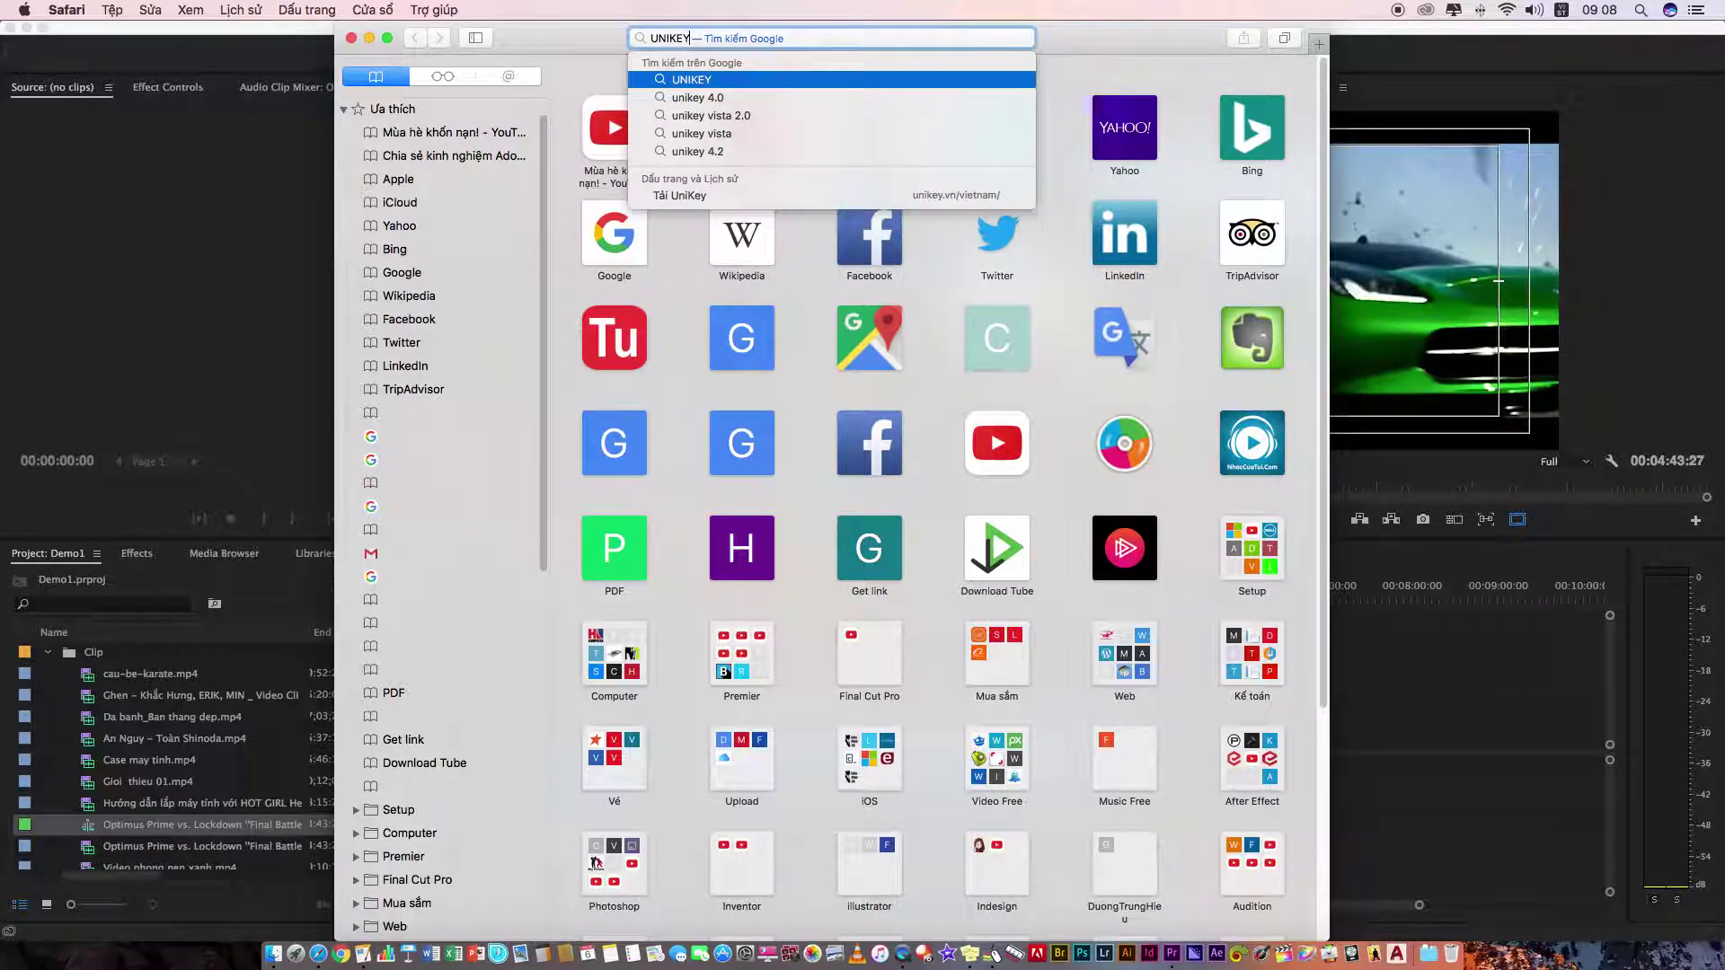
{"action": "key", "text": "Return"}
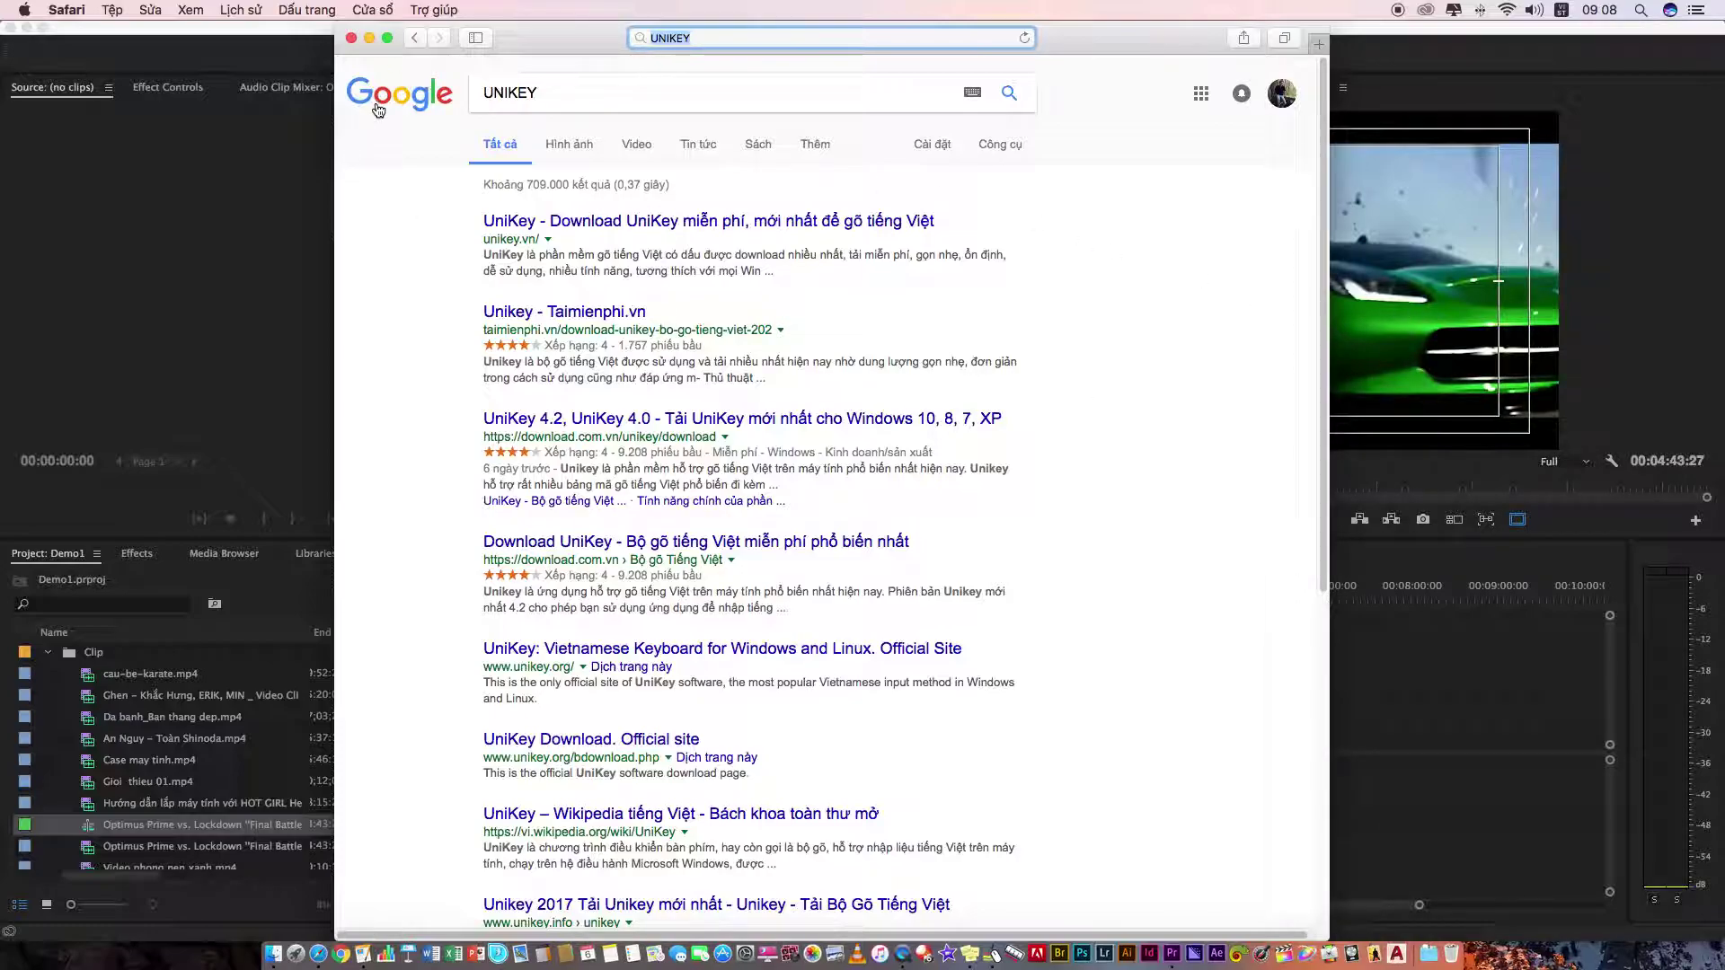
{"action": "left_click", "coordinate": [369, 38]}
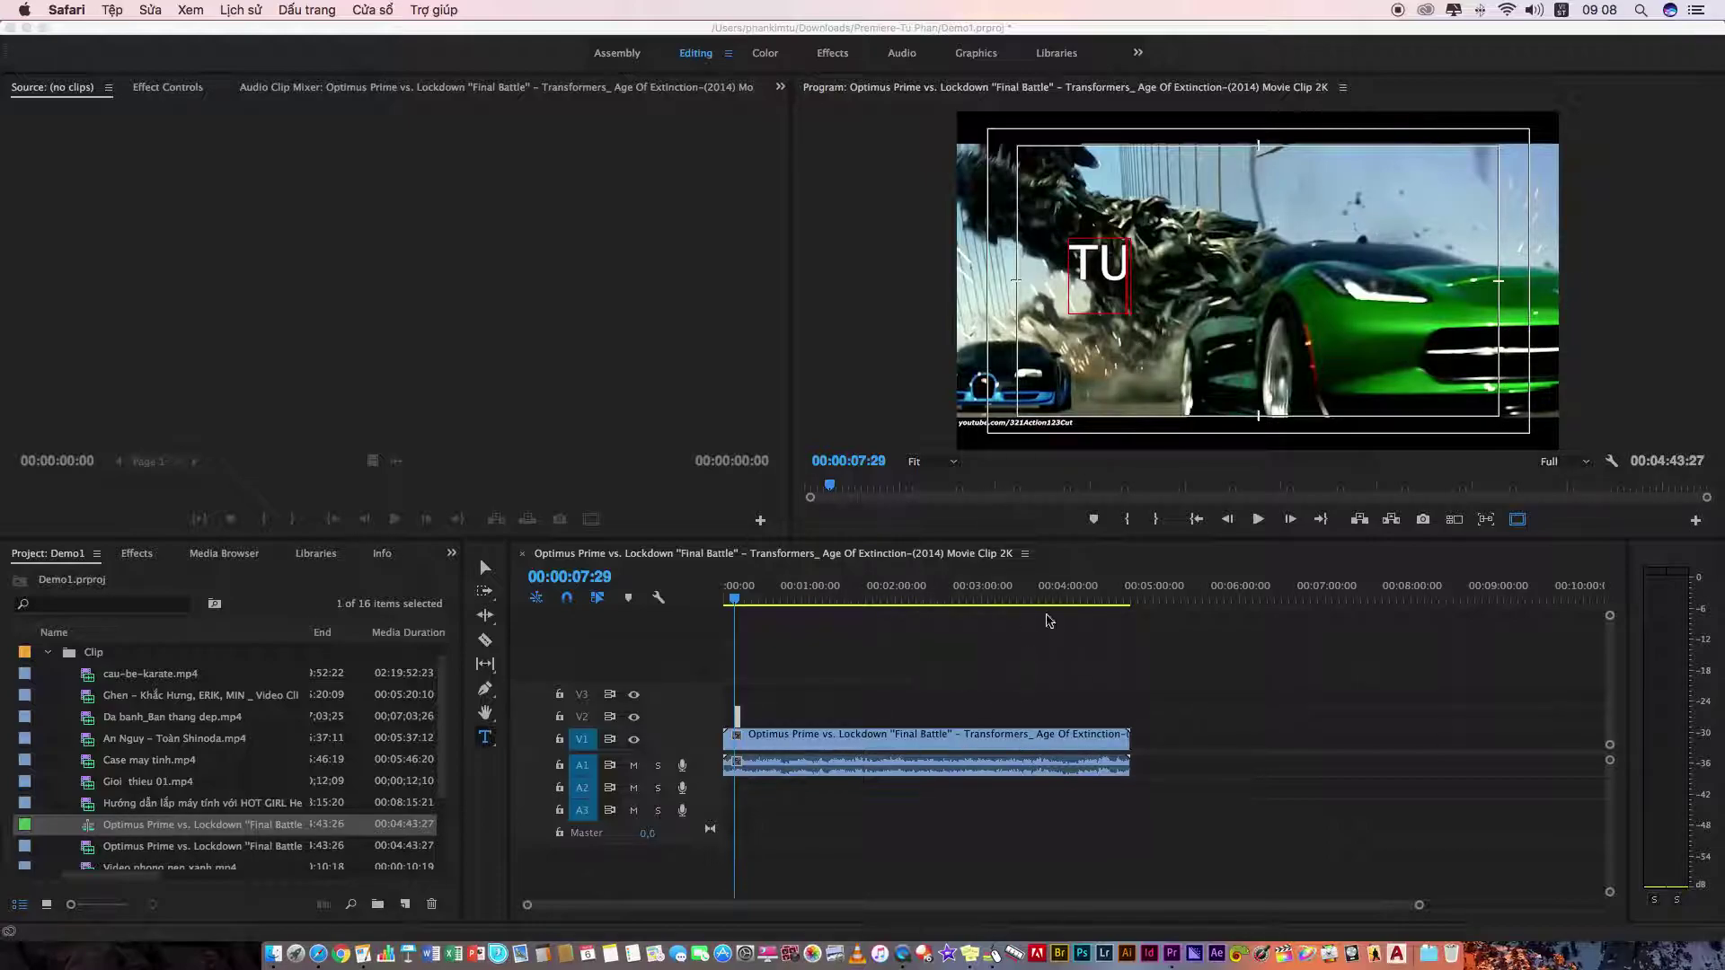
- Switch input to Vietnamese Telex and type the author's name as the first title line
{"action": "left_click", "coordinate": [1560, 14]}
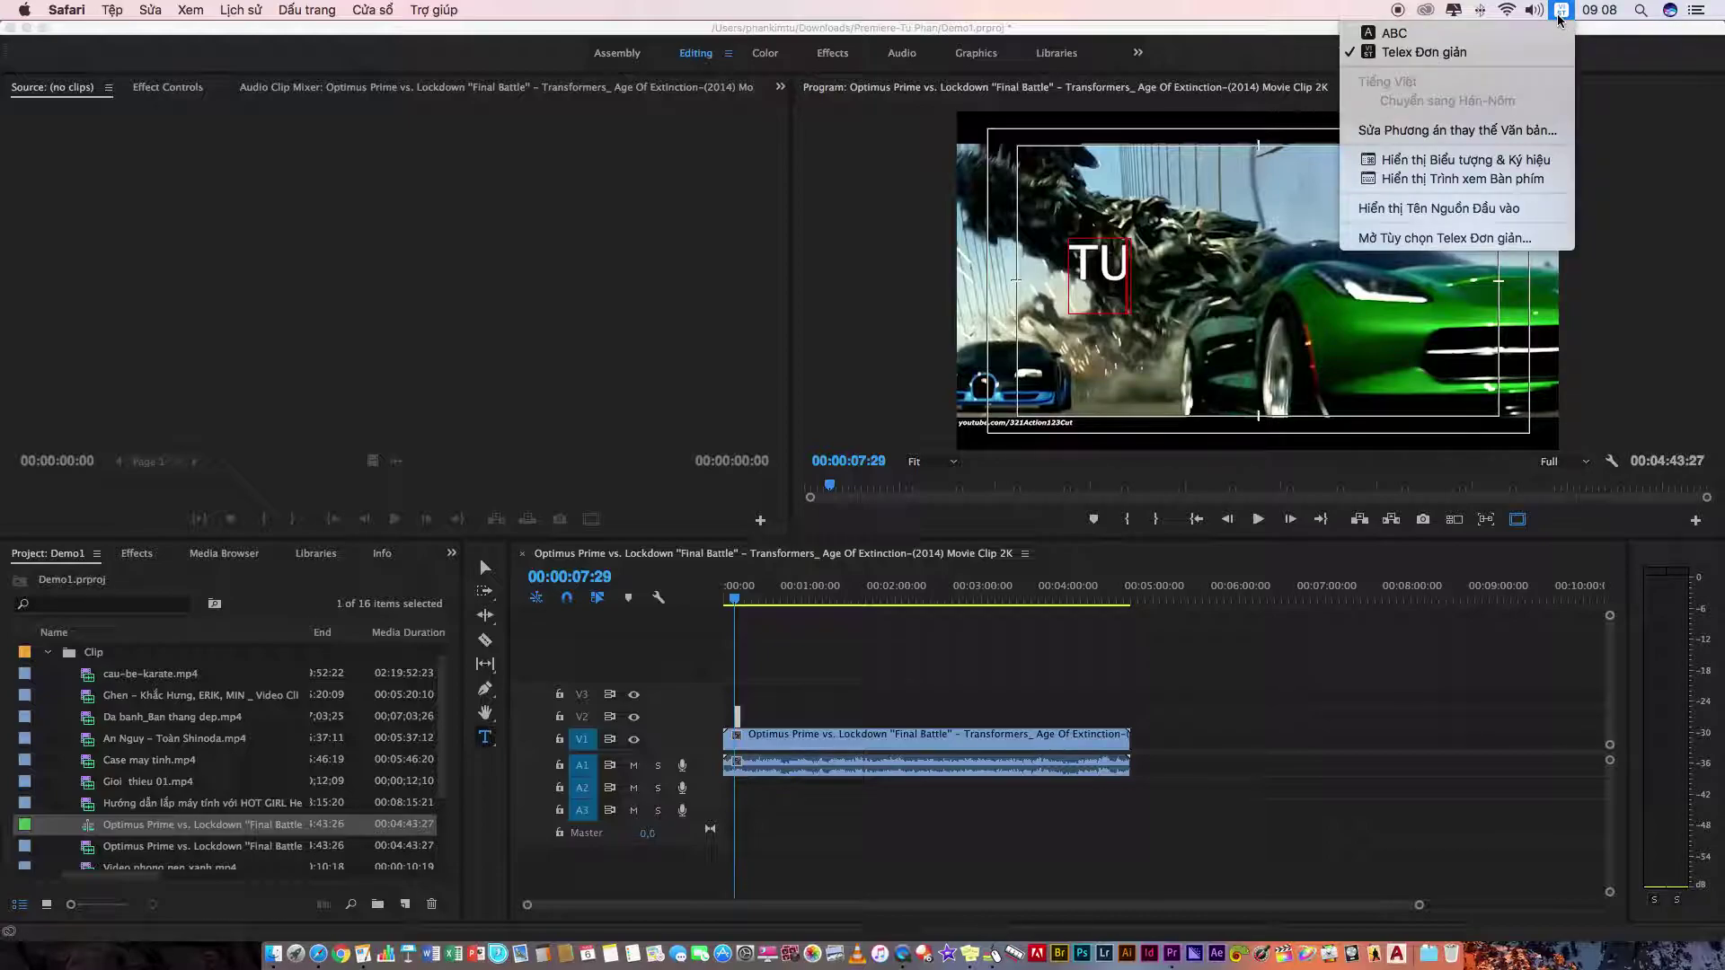
{"action": "left_click", "coordinate": [1409, 54]}
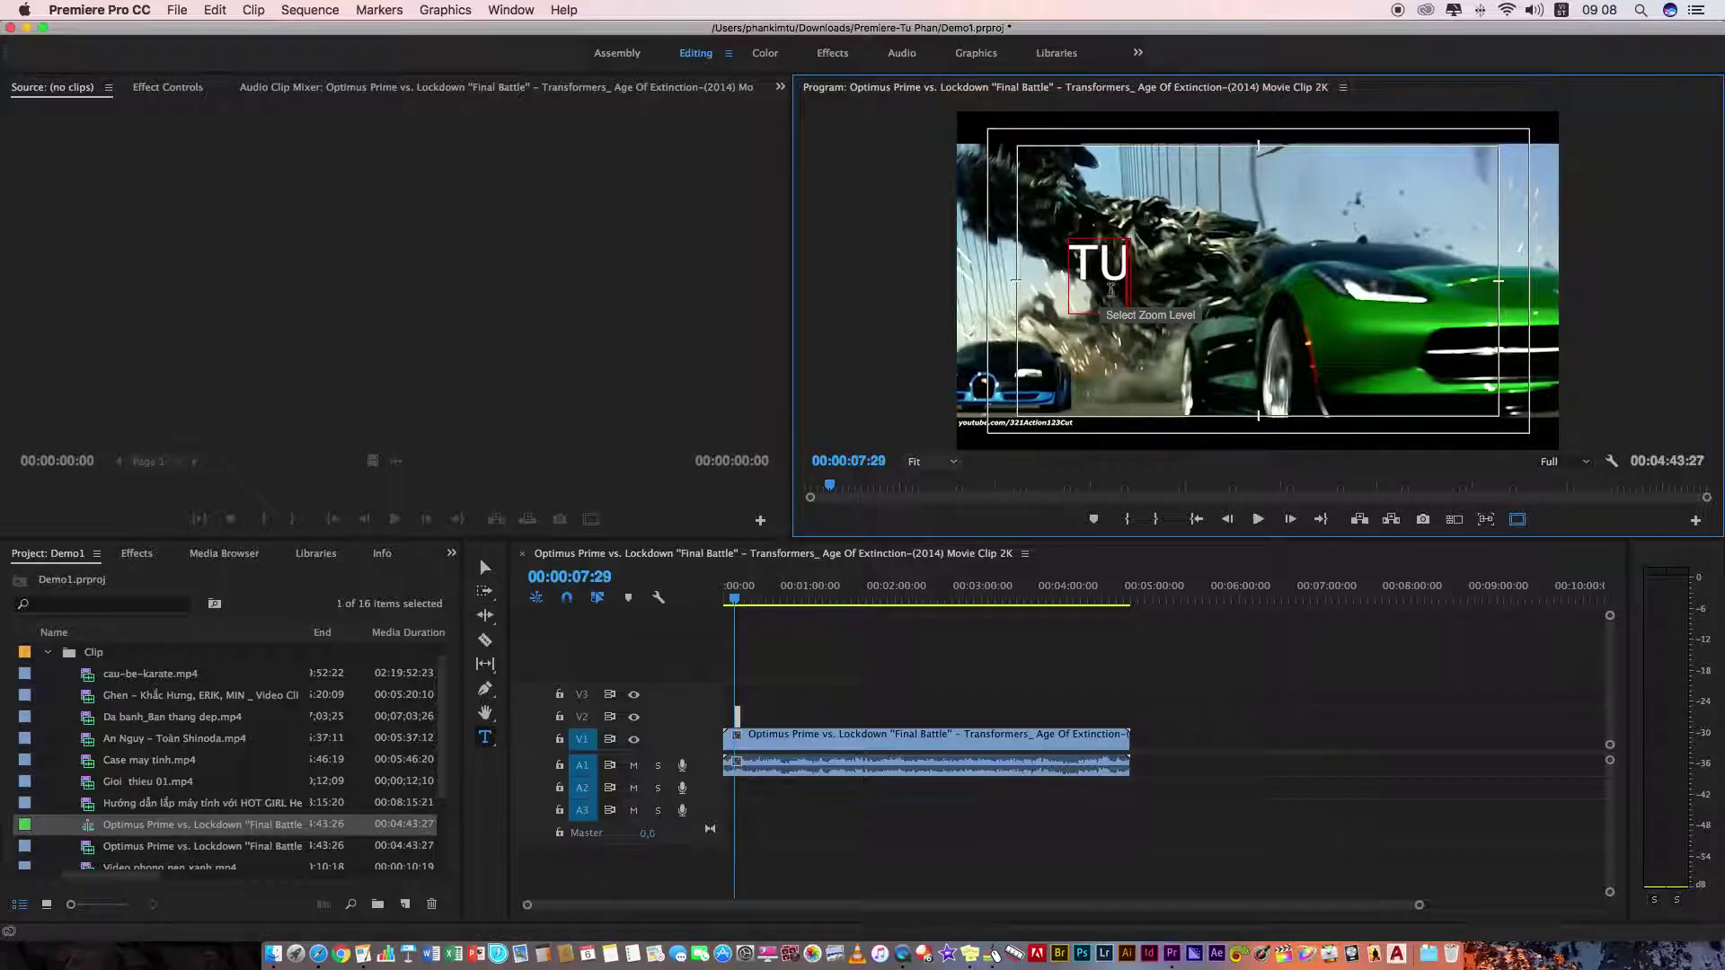
{"action": "type", "text": "TU"}
{"action": "key", "text": "BackSpace"}
{"action": "key", "text": "BackSpace"}
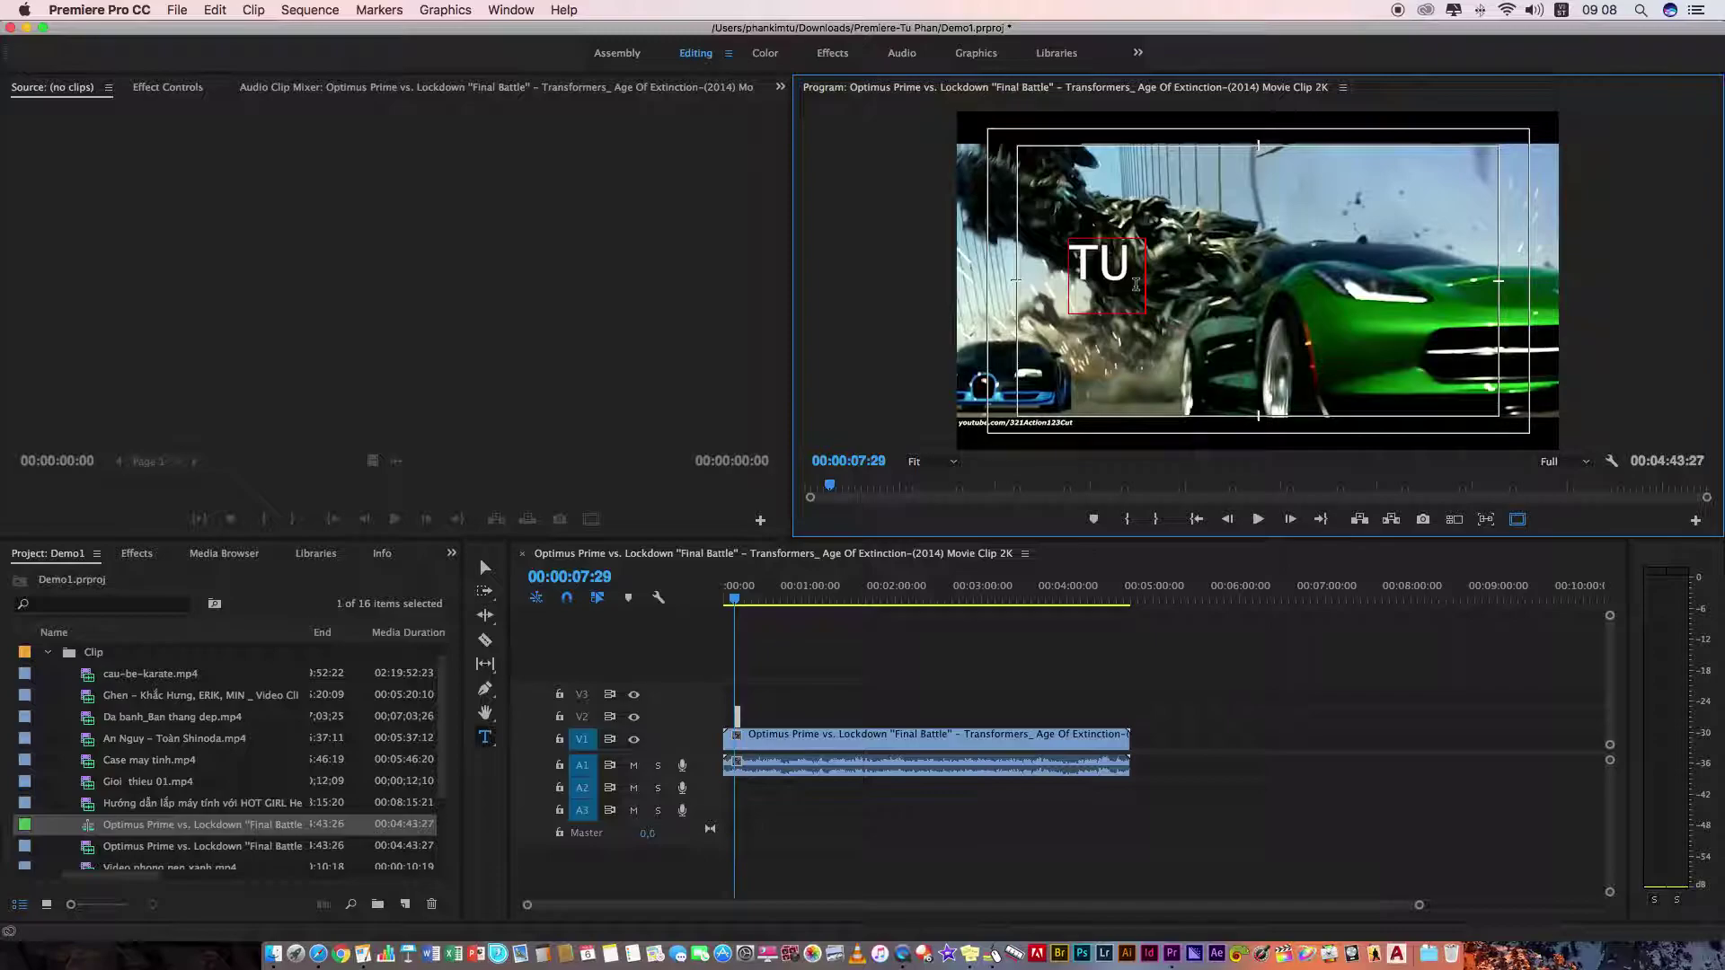
{"action": "type", "text": "H"}
{"action": "key", "text": "Return"}
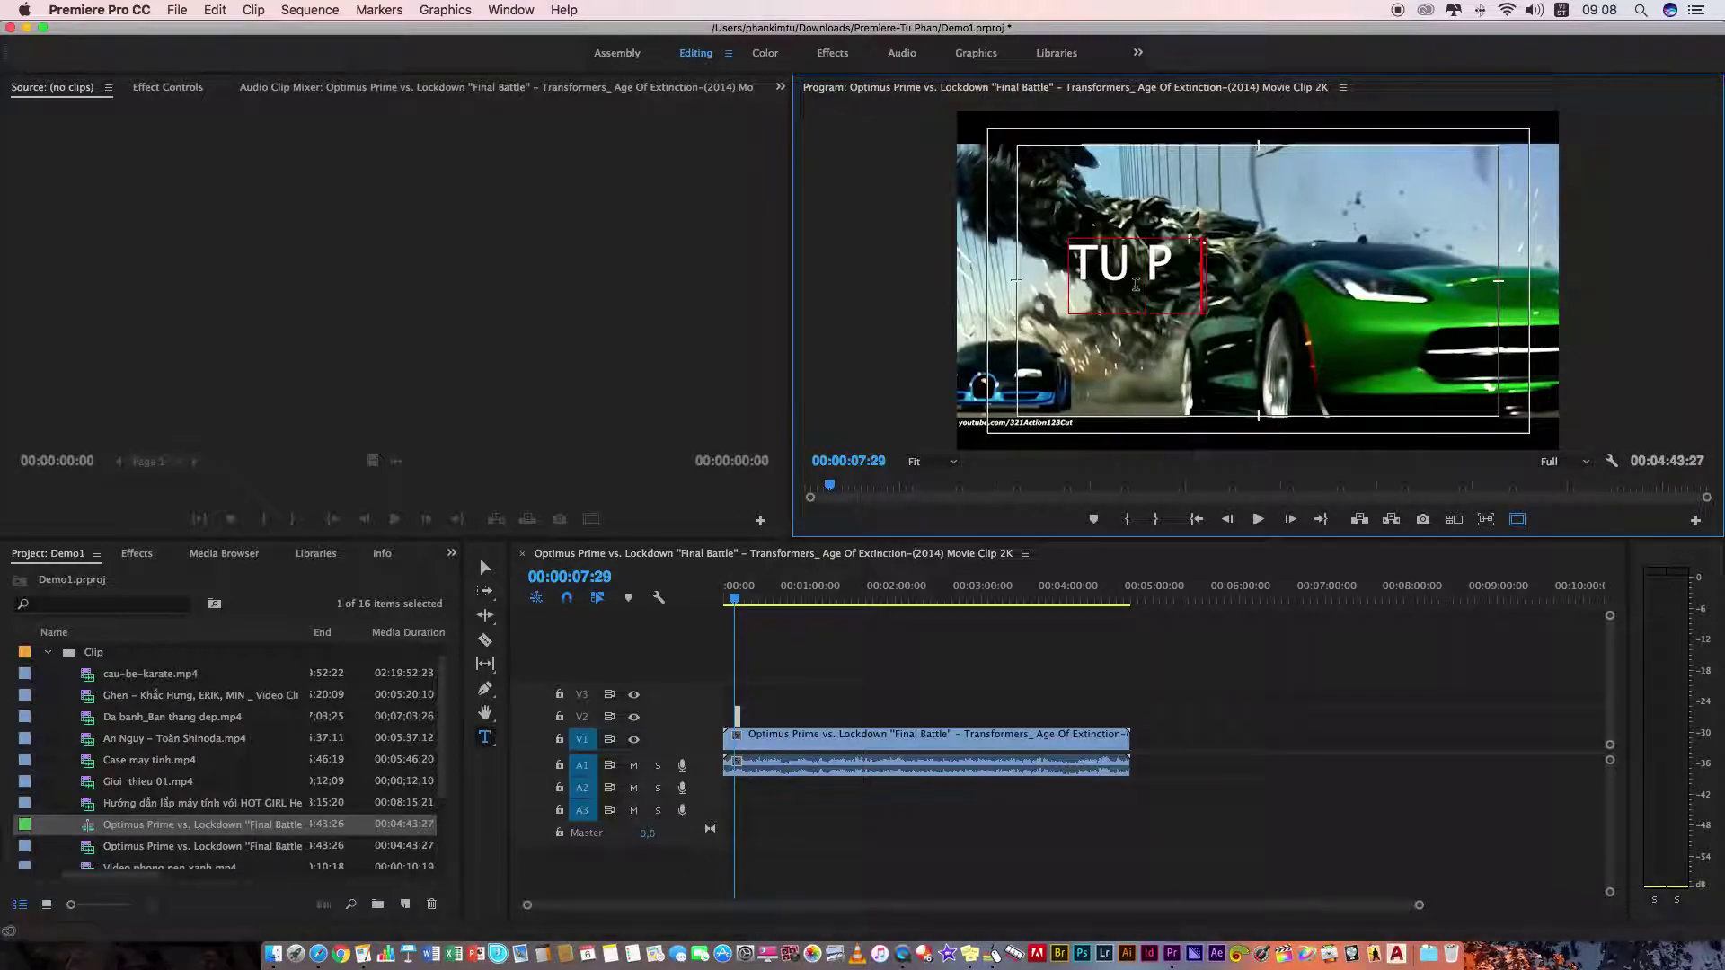
- Add a second title line reading 'Giáo trình miễn phí'
{"action": "left_click", "coordinate": [1324, 409]}
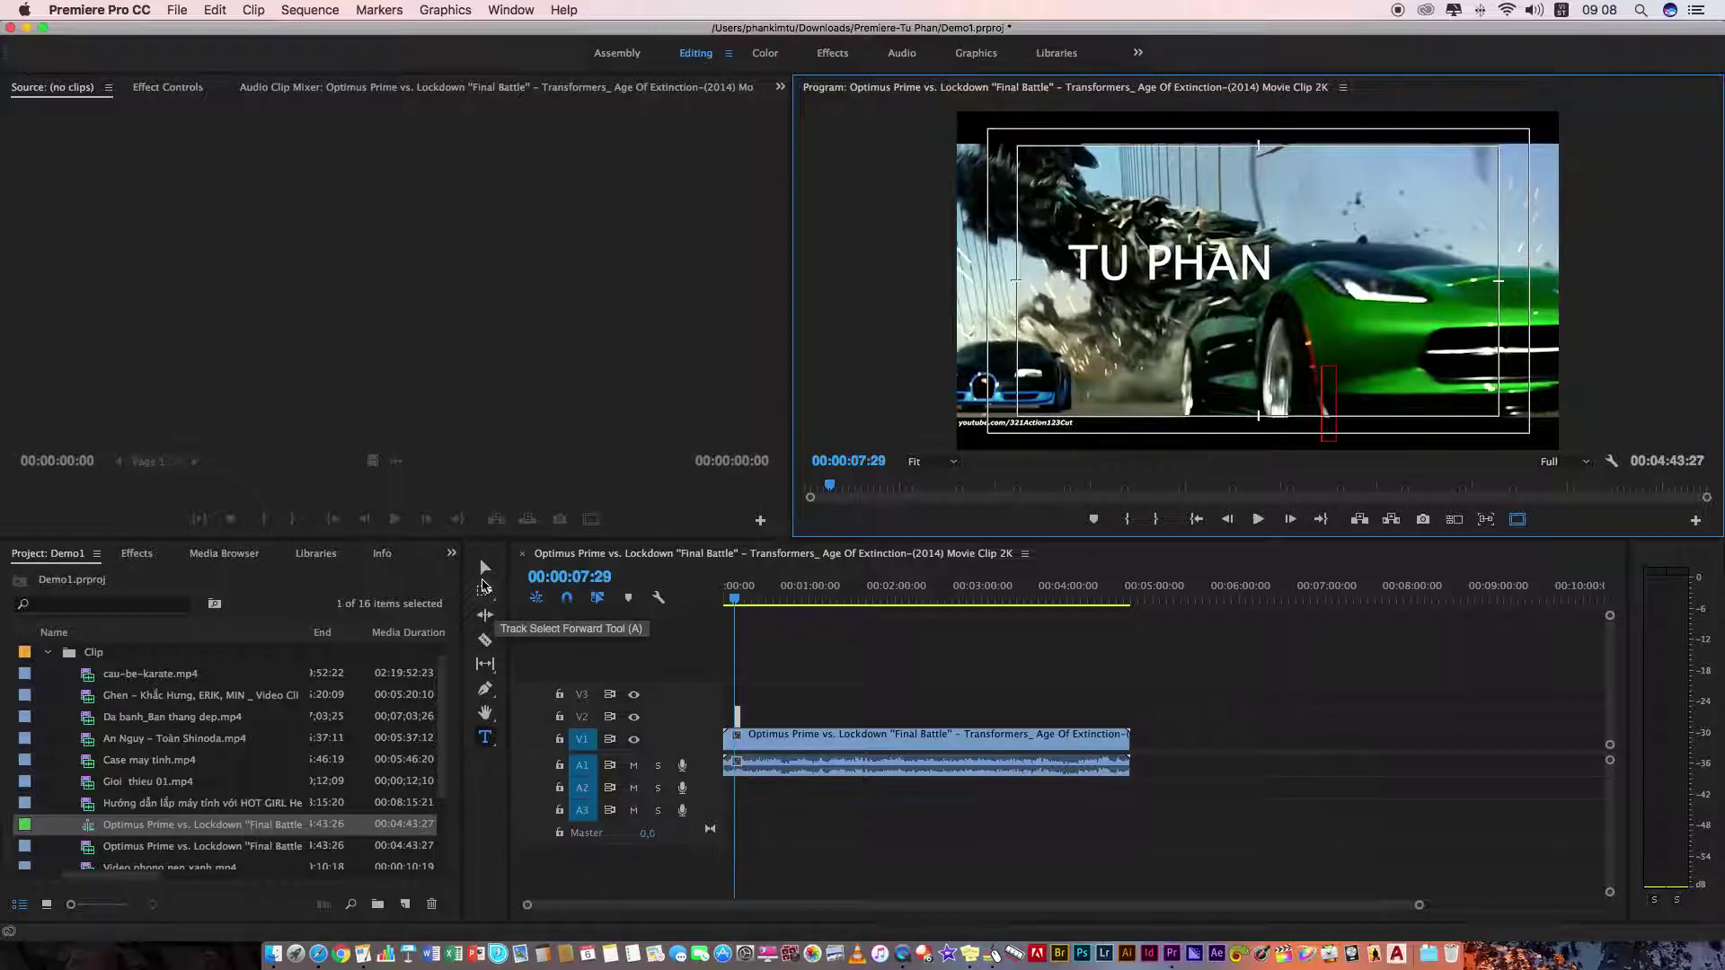
{"action": "left_click", "coordinate": [485, 737]}
{"action": "left_click", "coordinate": [1213, 274]}
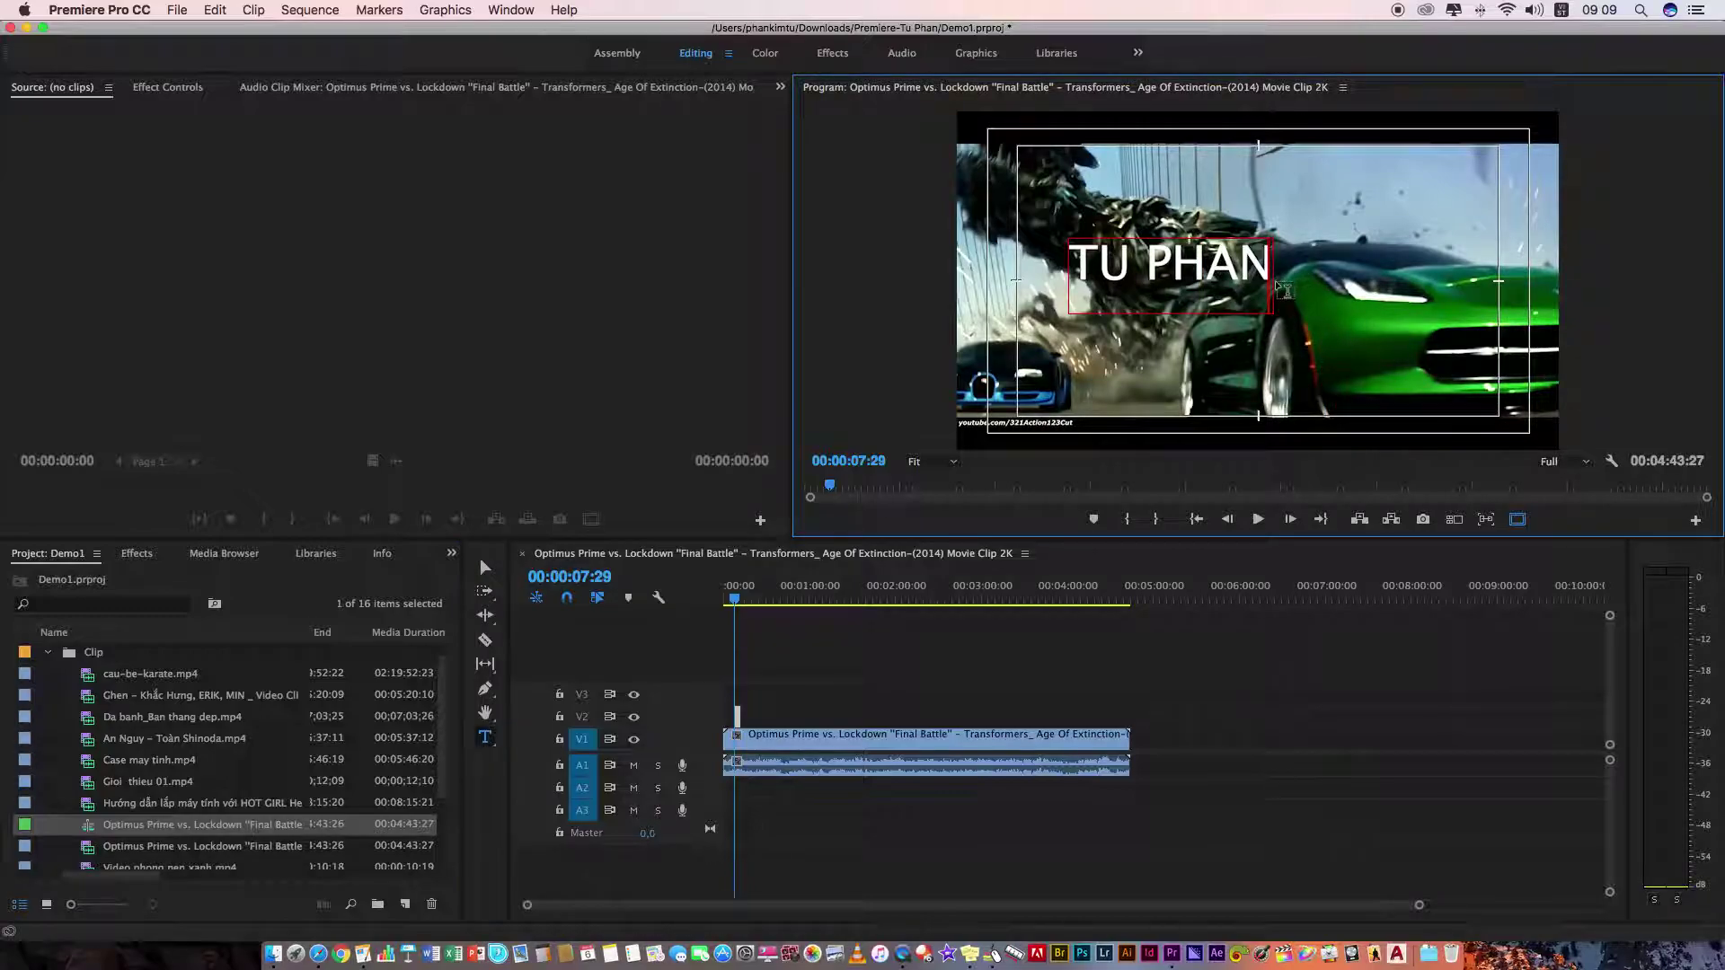
{"action": "key", "text": "Return"}
{"action": "type", "text": "GIA"}
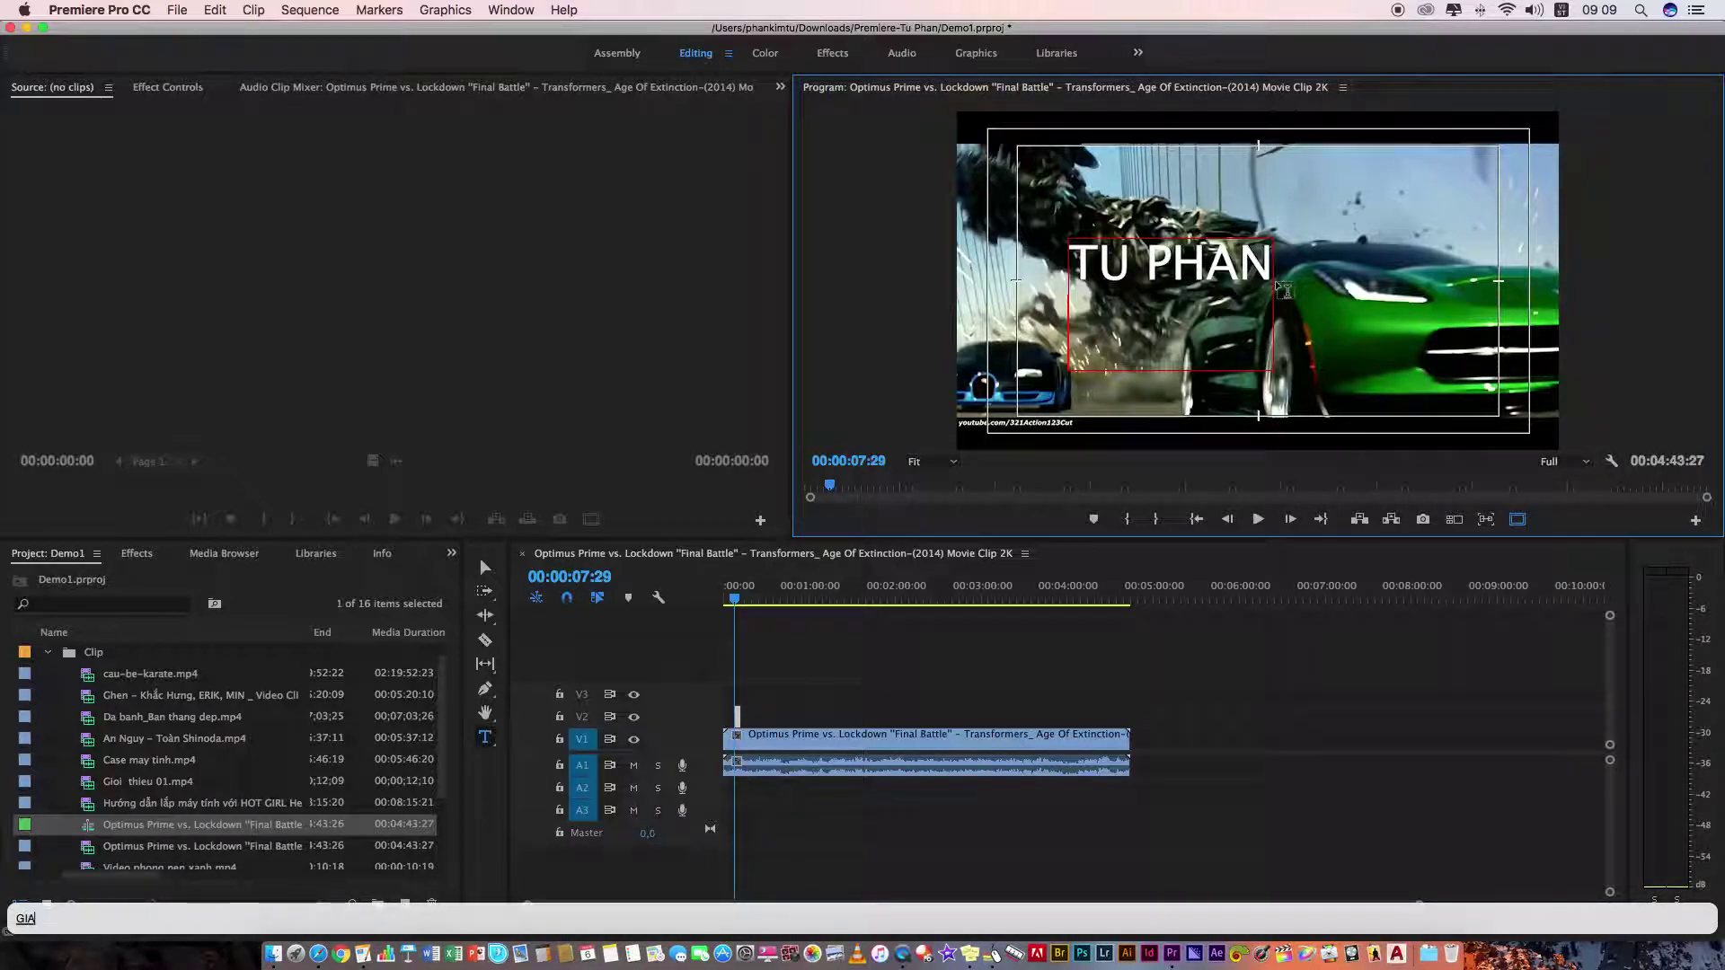
{"action": "key", "text": "BackSpace"}
{"action": "key", "text": "BackSpace"}
{"action": "type", "text": "Giáo"}
{"action": "key", "text": "space"}
{"action": "key", "text": "BackSpace"}
{"action": "key", "text": "BackSpace"}
{"action": "key", "text": "BackSpace"}
{"action": "type", "text": "rình"}
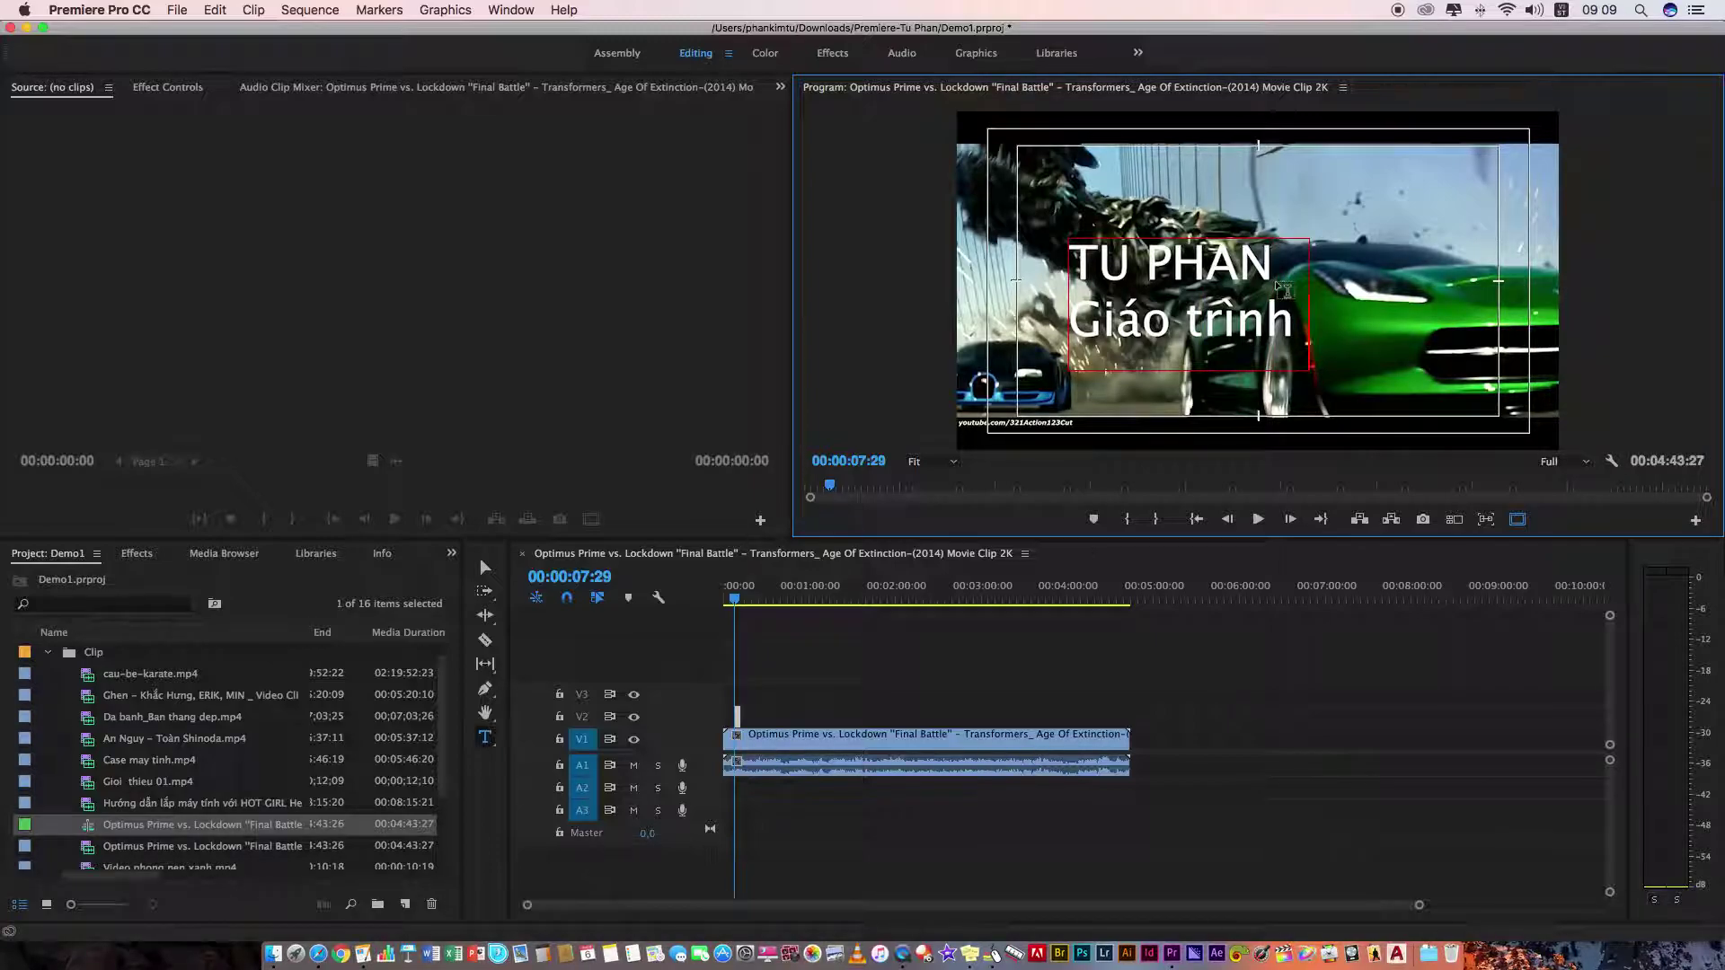
{"action": "type", "text": "m"}
{"action": "key", "text": "space"}
{"action": "type", "text": "phí"}
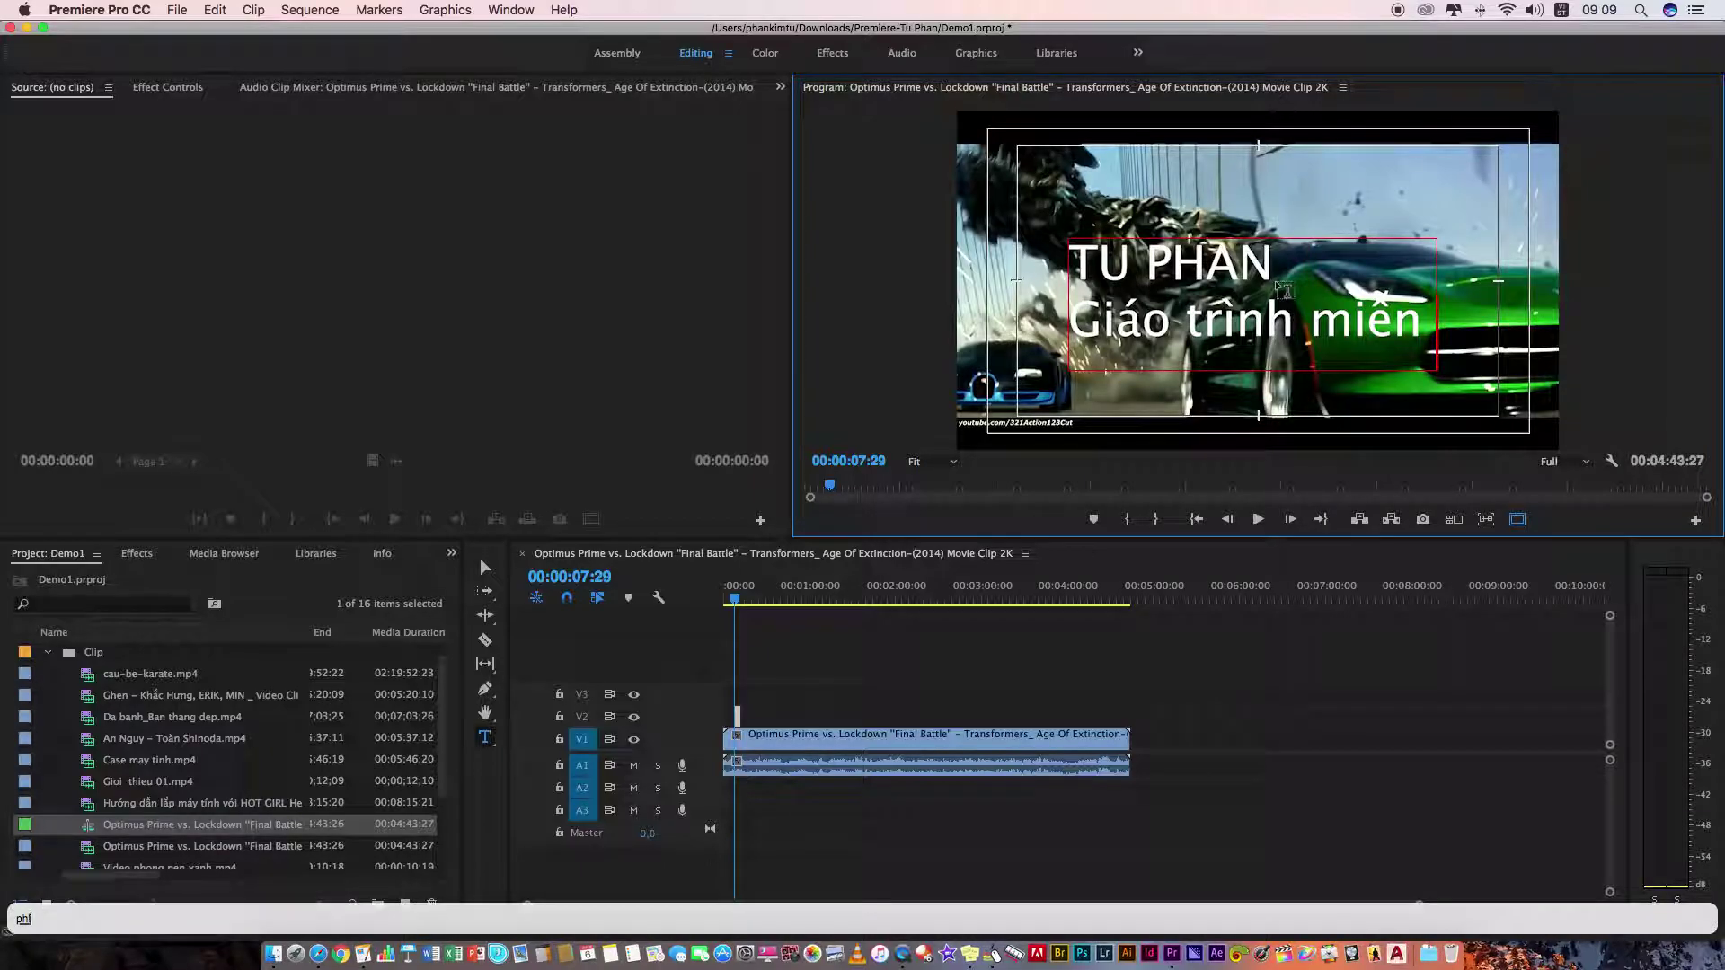
{"action": "key", "text": "space"}
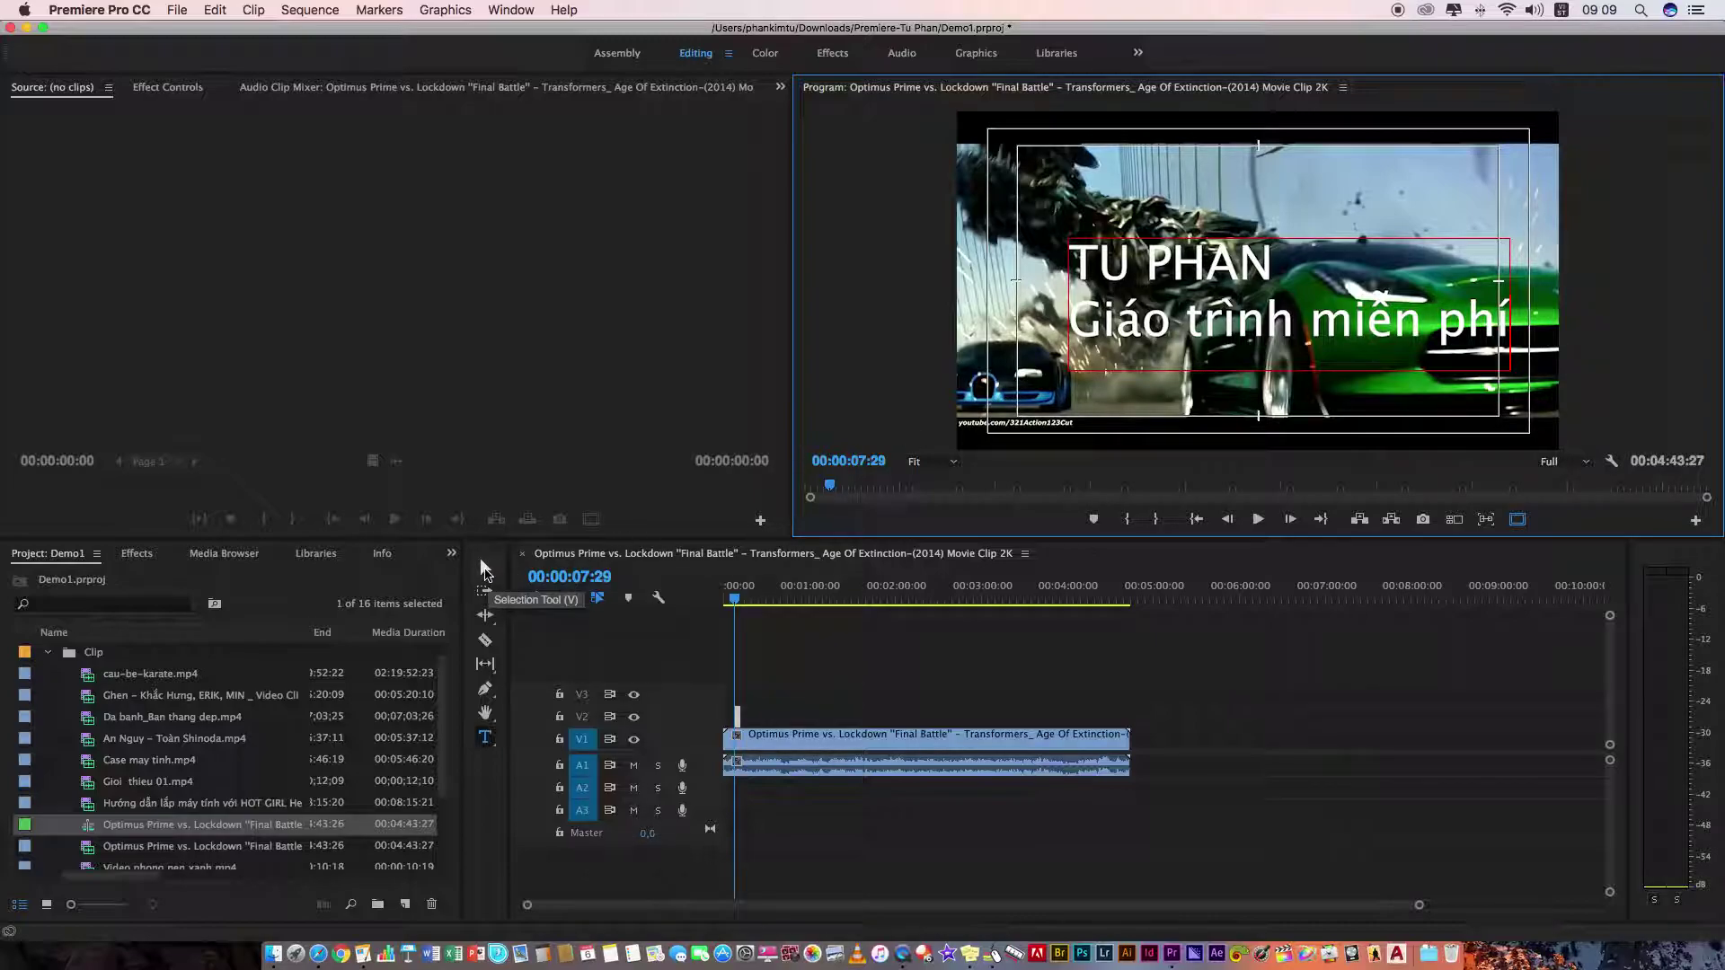
{"action": "left_click", "coordinate": [484, 567]}
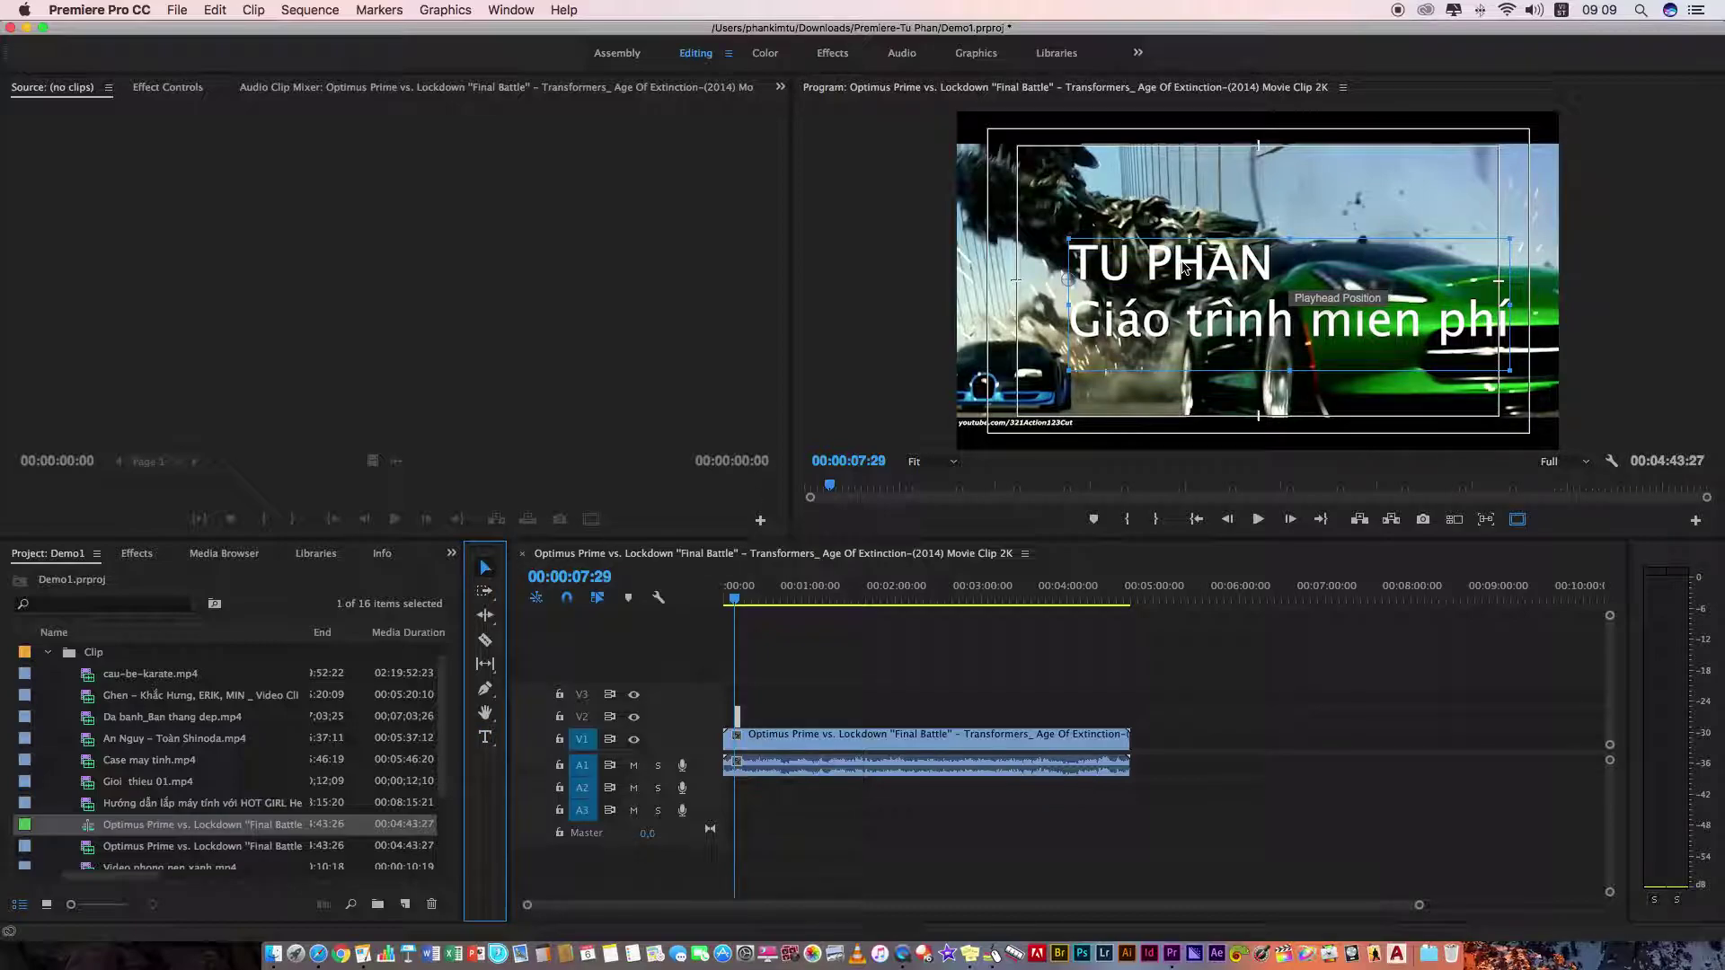
- Drag the two-line title up and right into the upper middle of the frame
{"action": "left_click_drag", "start_coordinate": [1204, 247], "coordinate": [1128, 267]}
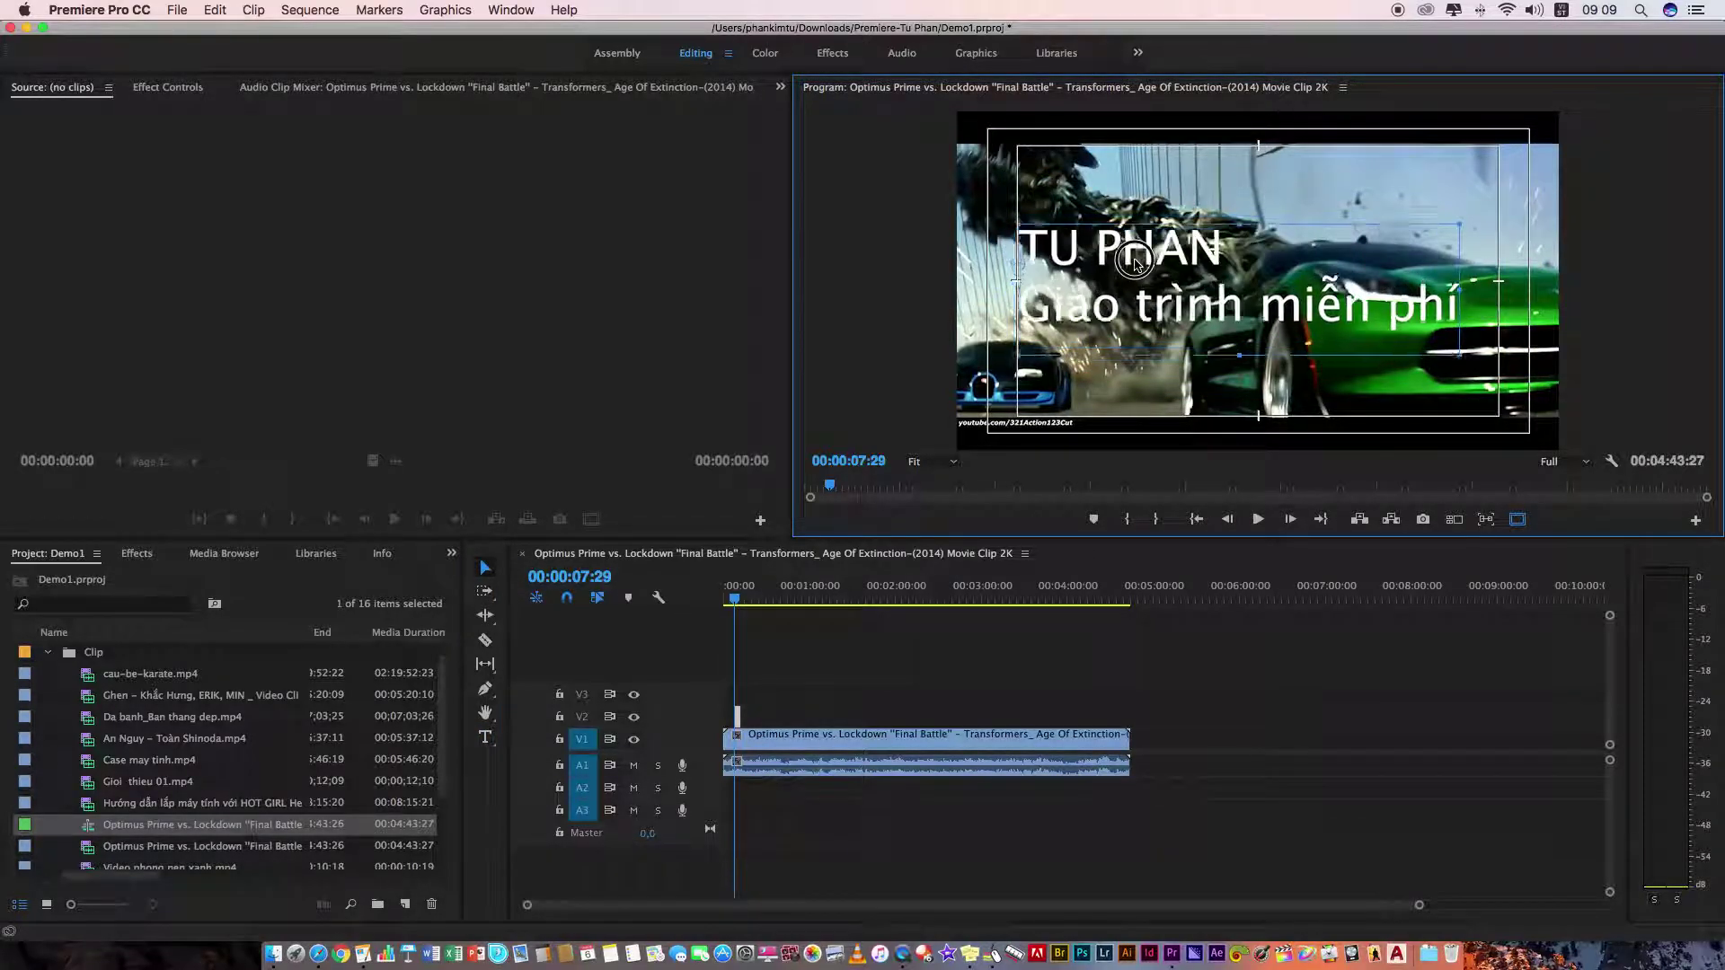
{"action": "left_click_drag", "start_coordinate": [1128, 267], "coordinate": [1149, 230]}
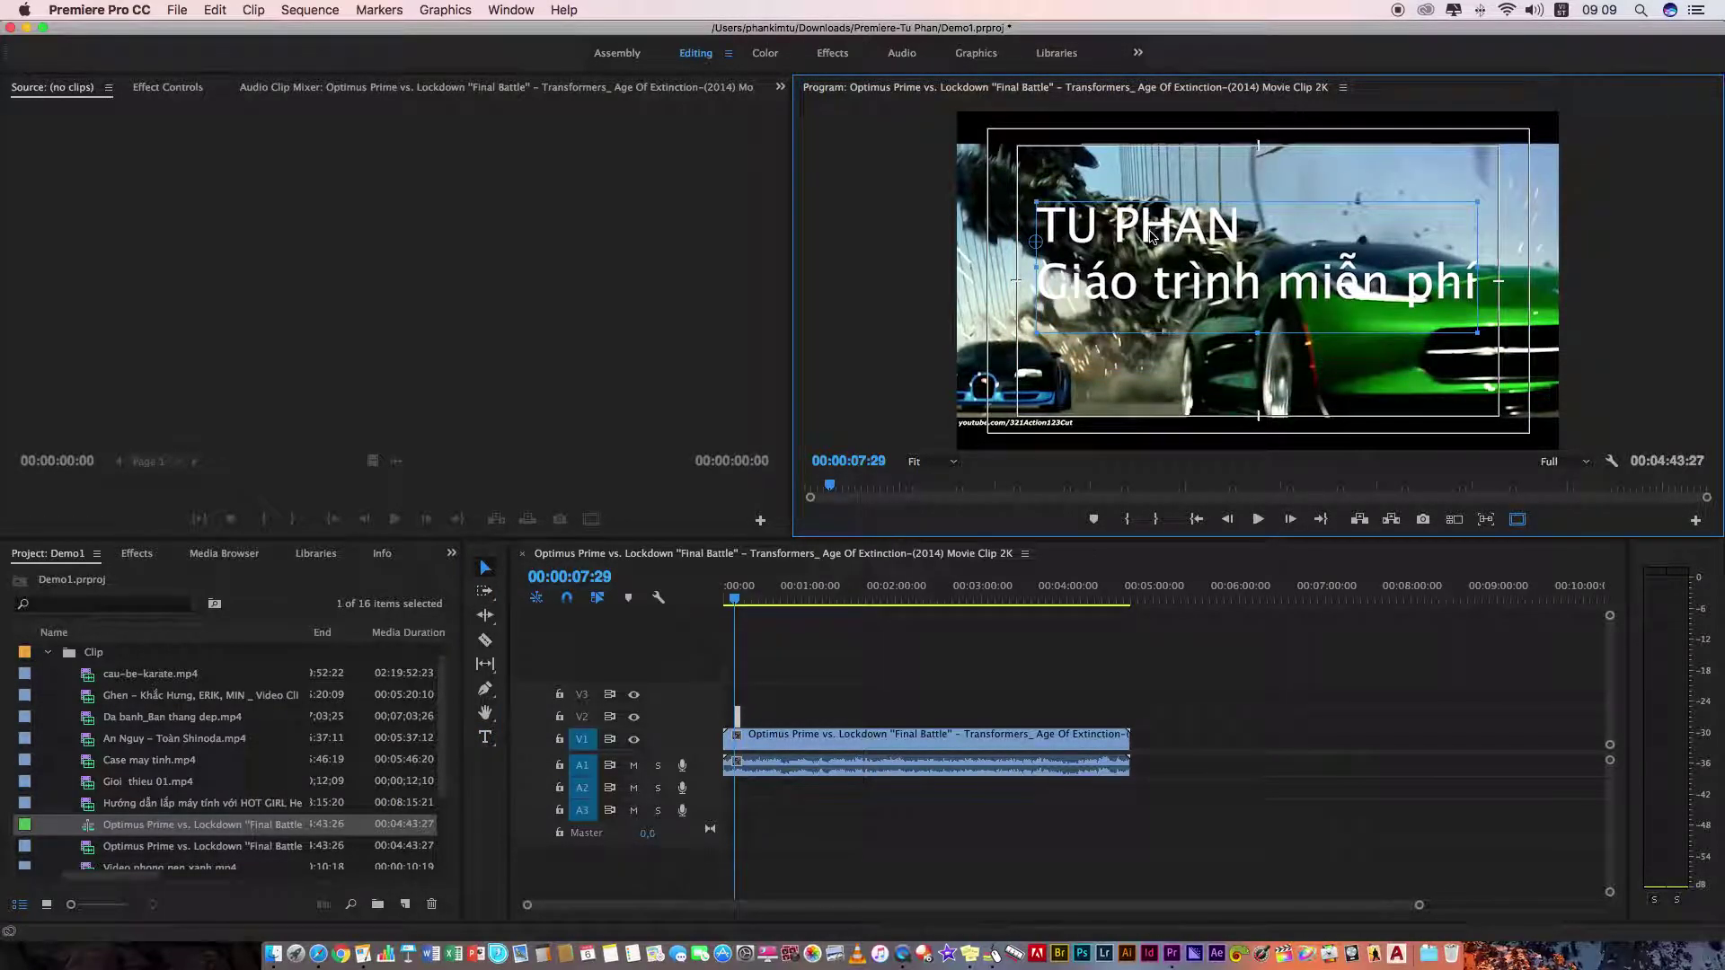
{"action": "key", "text": "grave"}
{"action": "mouse_move", "coordinate": [685, 416]}
{"action": "left_mouse_down"}
{"action": "mouse_move", "coordinate": [700, 353]}
{"action": "mouse_move", "coordinate": [723, 377]}
{"action": "left_mouse_up"}
{"action": "key", "text": "grave"}
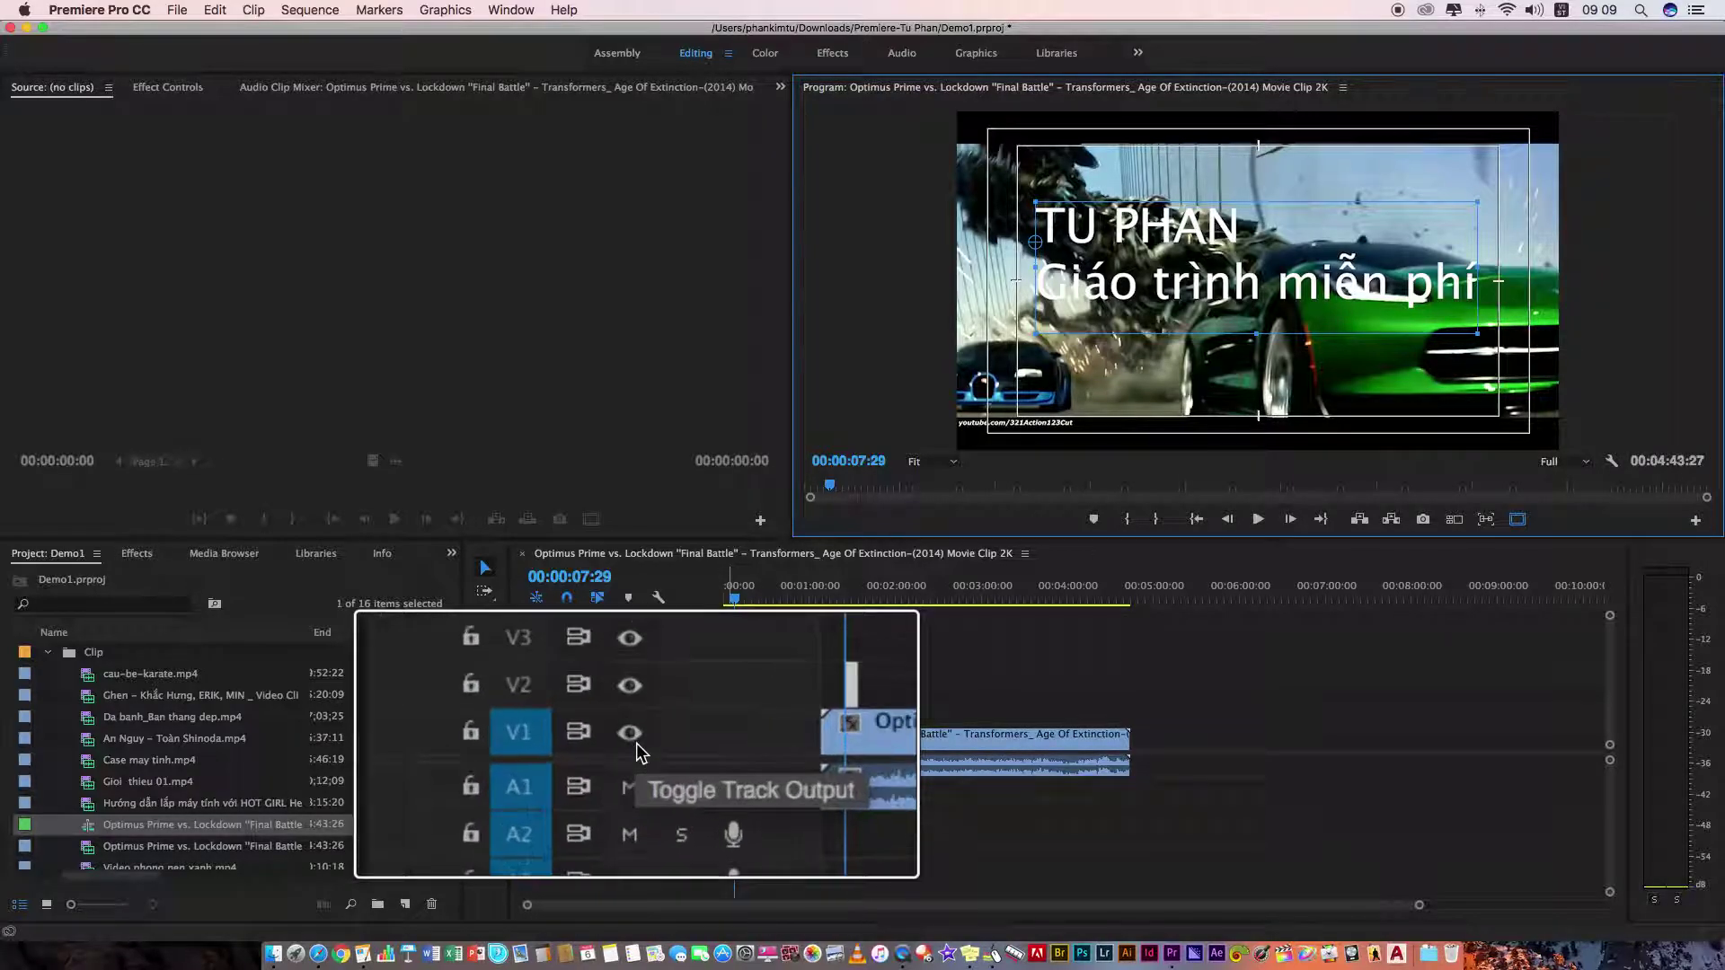
- Hide the V1 movie track so the title shows over black, and nudge the title in the maximized preview
{"action": "left_click", "coordinate": [632, 738]}
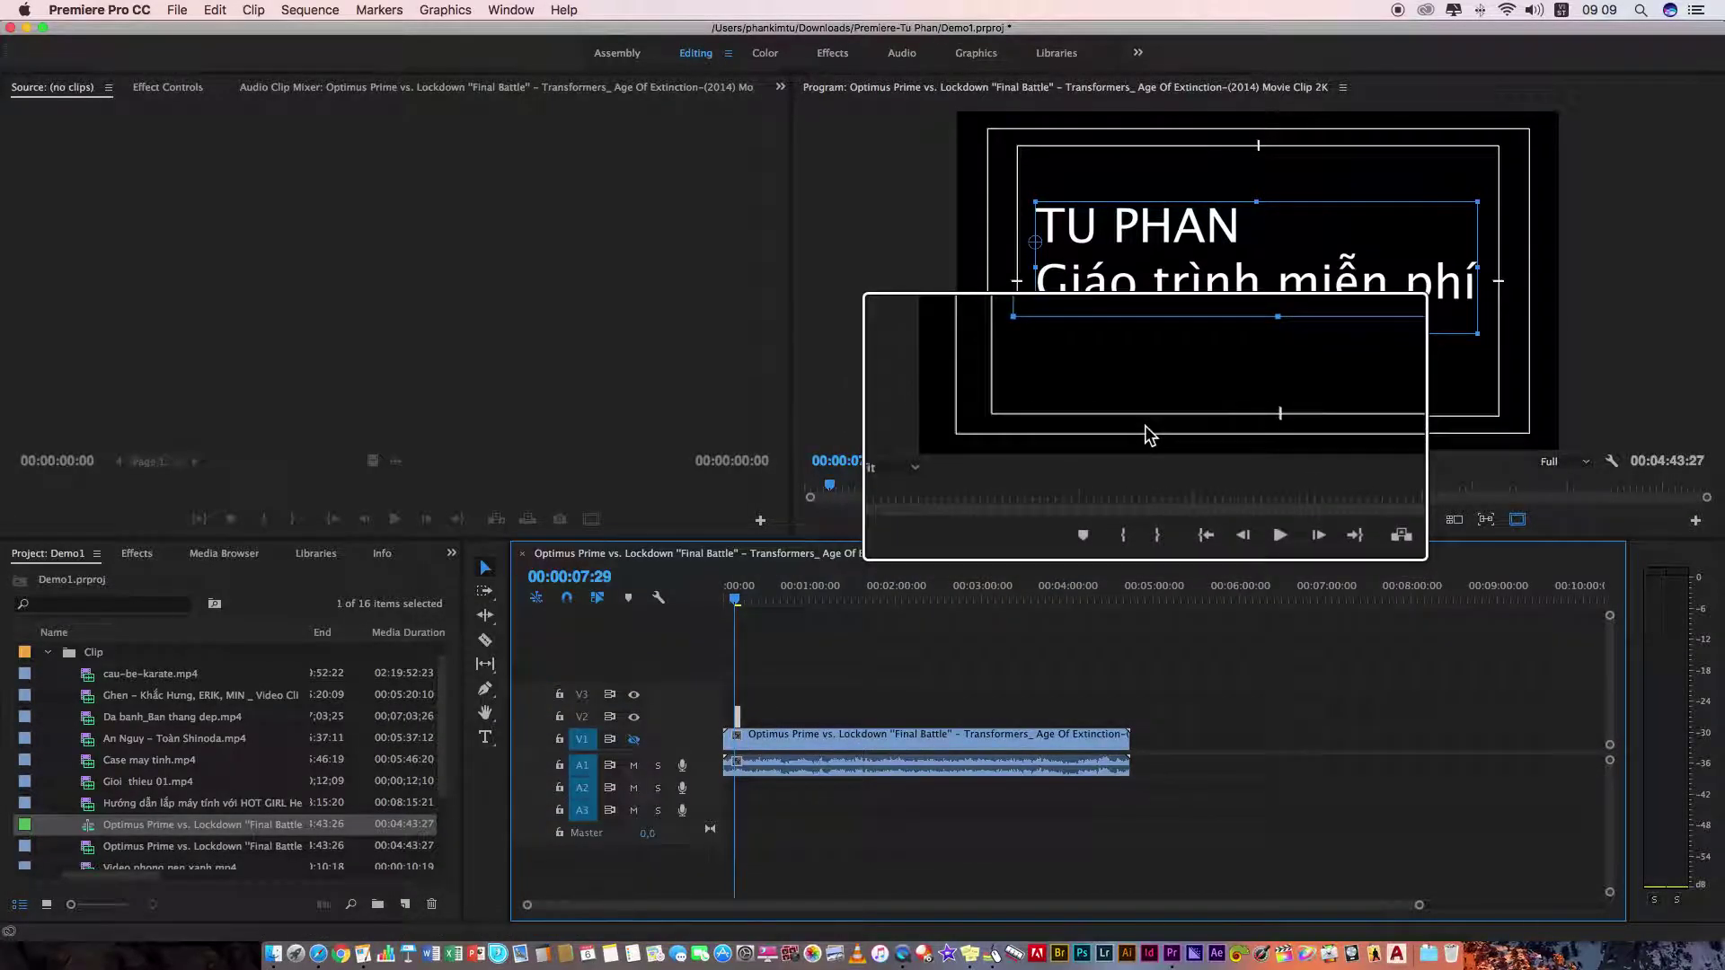
{"action": "left_click", "coordinate": [1145, 367]}
{"action": "key", "text": "grave"}
{"action": "mouse_move", "coordinate": [727, 379]}
{"action": "left_mouse_down"}
{"action": "mouse_move", "coordinate": [591, 350]}
{"action": "mouse_move", "coordinate": [716, 338]}
{"action": "mouse_move", "coordinate": [702, 389]}
{"action": "left_mouse_up"}
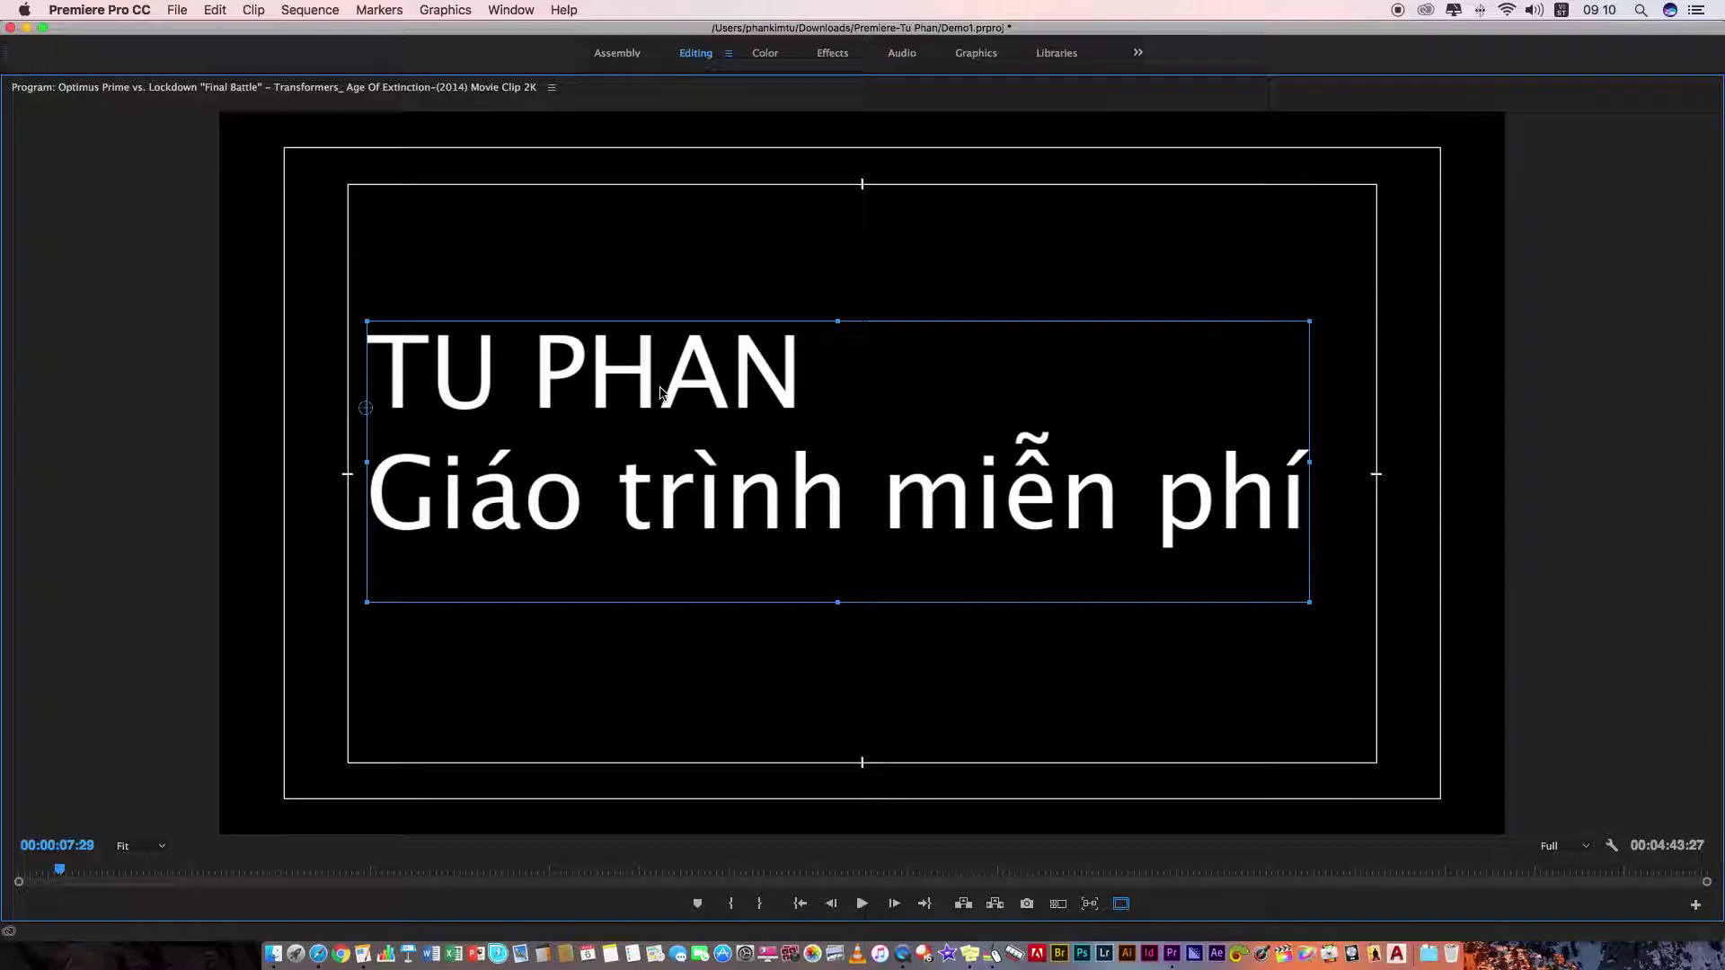
{"action": "left_click_drag", "start_coordinate": [645, 398], "coordinate": [666, 392]}
{"action": "key", "text": "grave"}
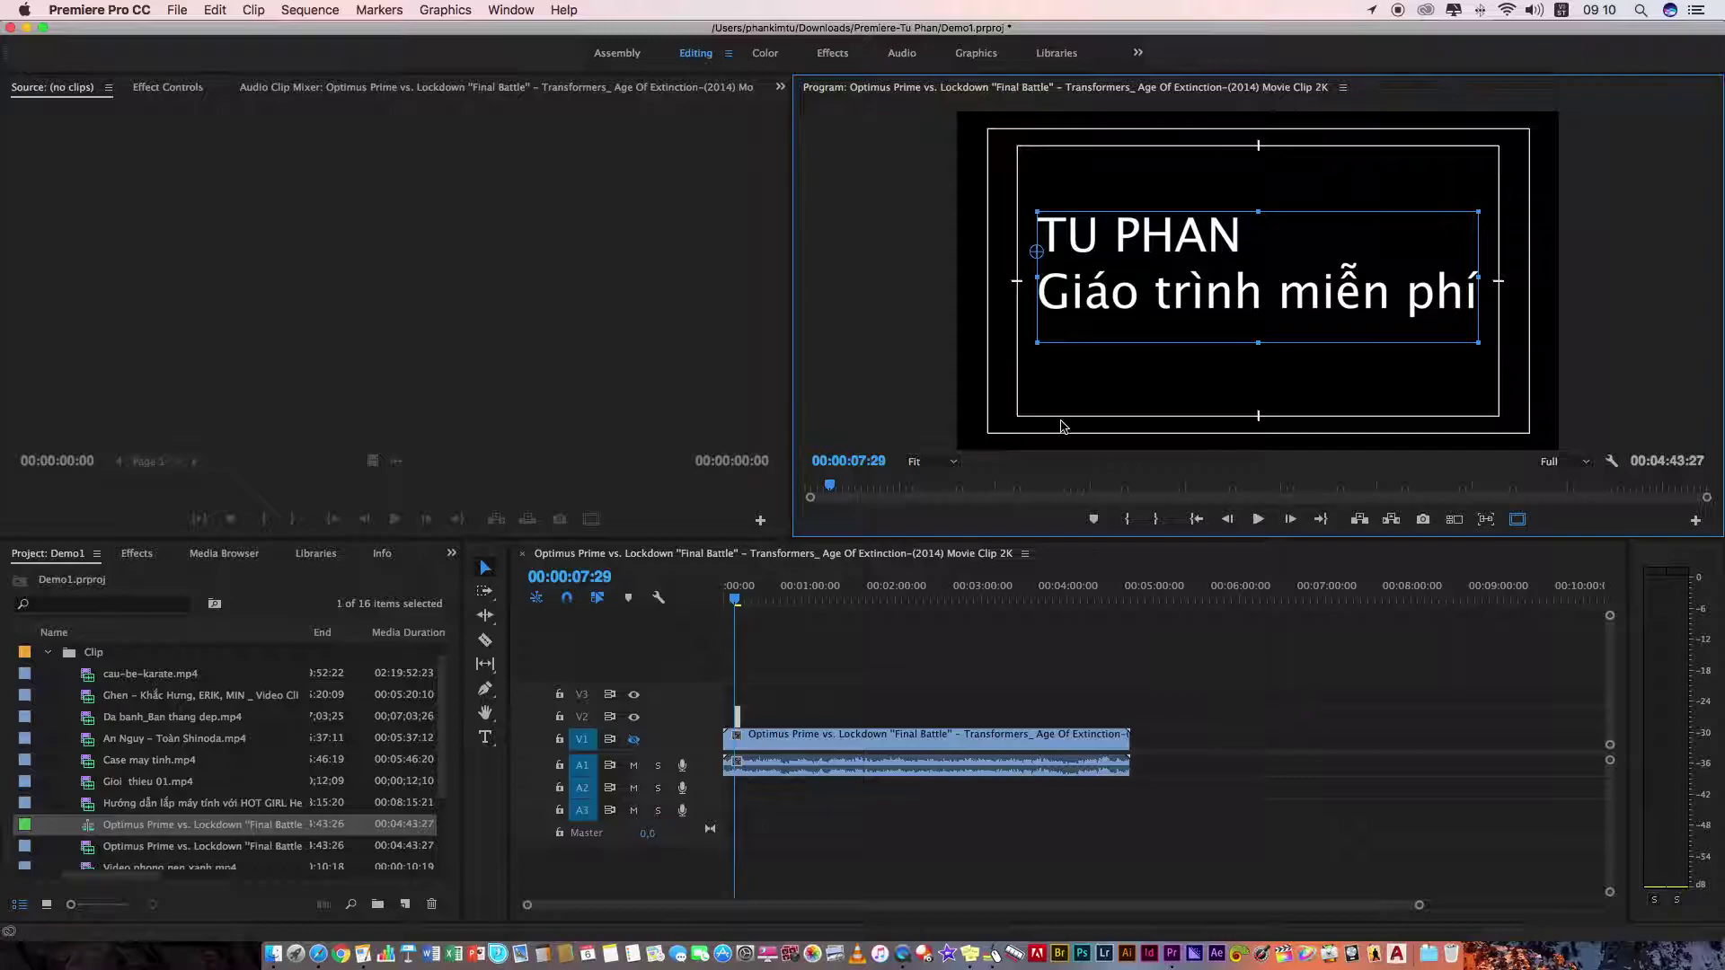
- Toggle the maximized program view and open then close the on-screen keyboard viewer
{"action": "key", "text": "grave"}
{"action": "key", "text": "grave"}
{"action": "key", "text": "grave"}
{"action": "key", "text": "grave"}
{"action": "left_click", "coordinate": [1561, 11]}
{"action": "left_click", "coordinate": [1437, 178]}
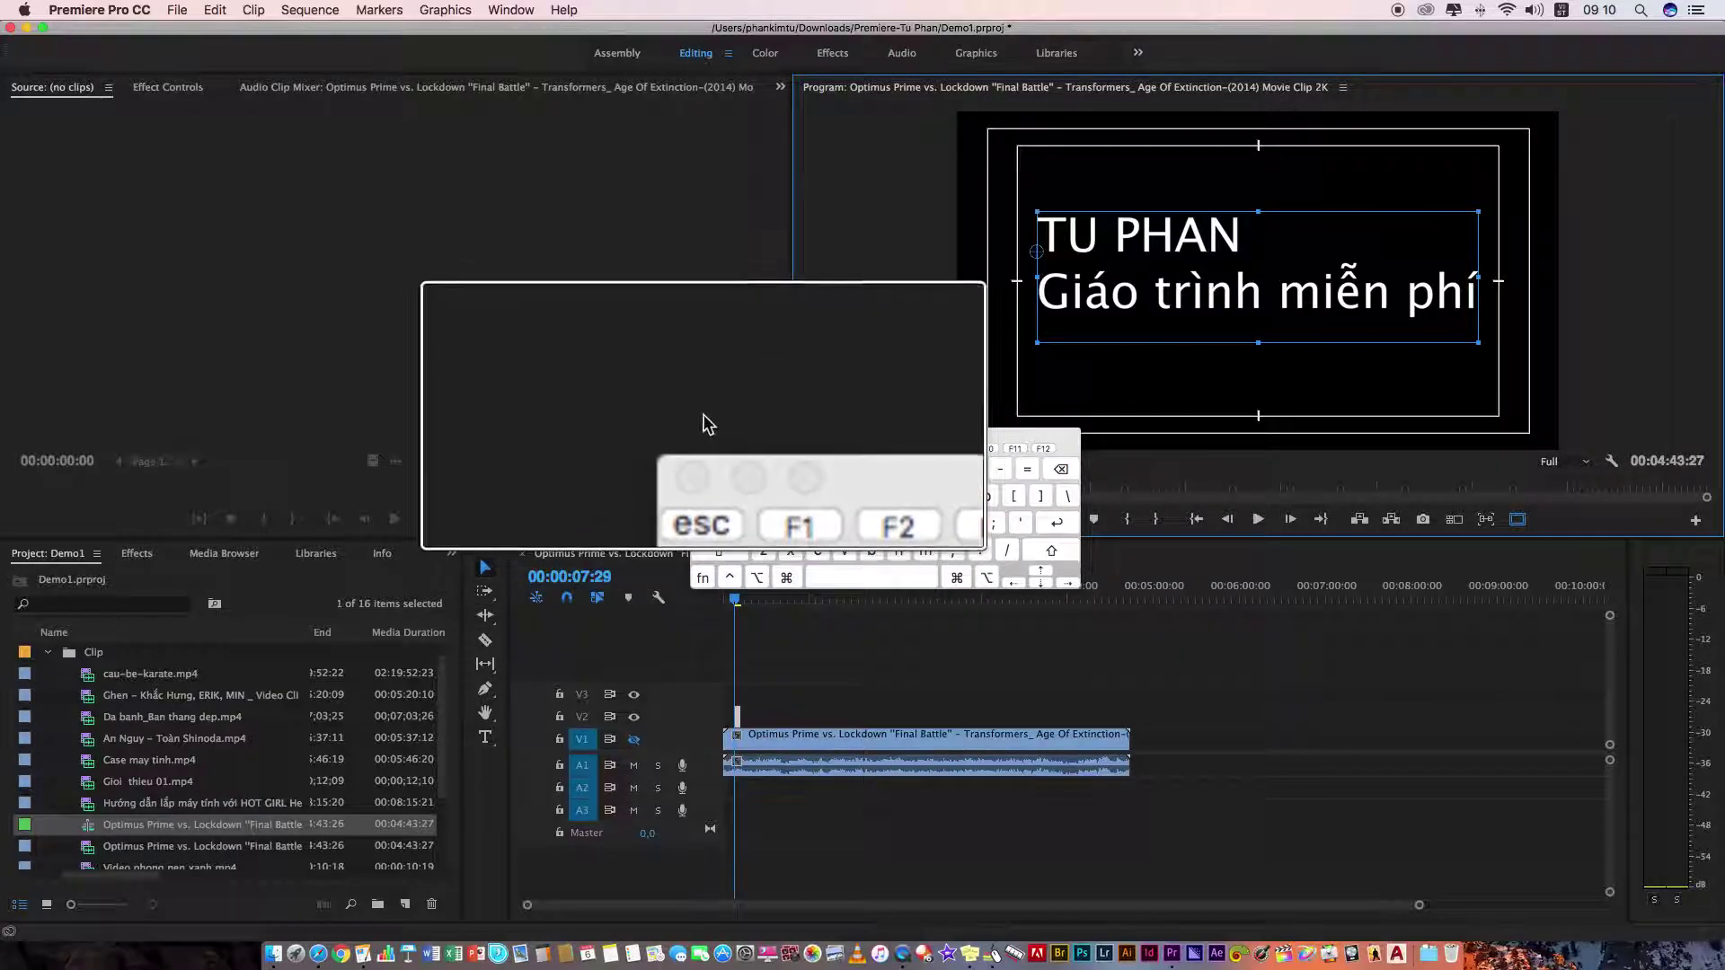
{"action": "left_click", "coordinate": [701, 435]}
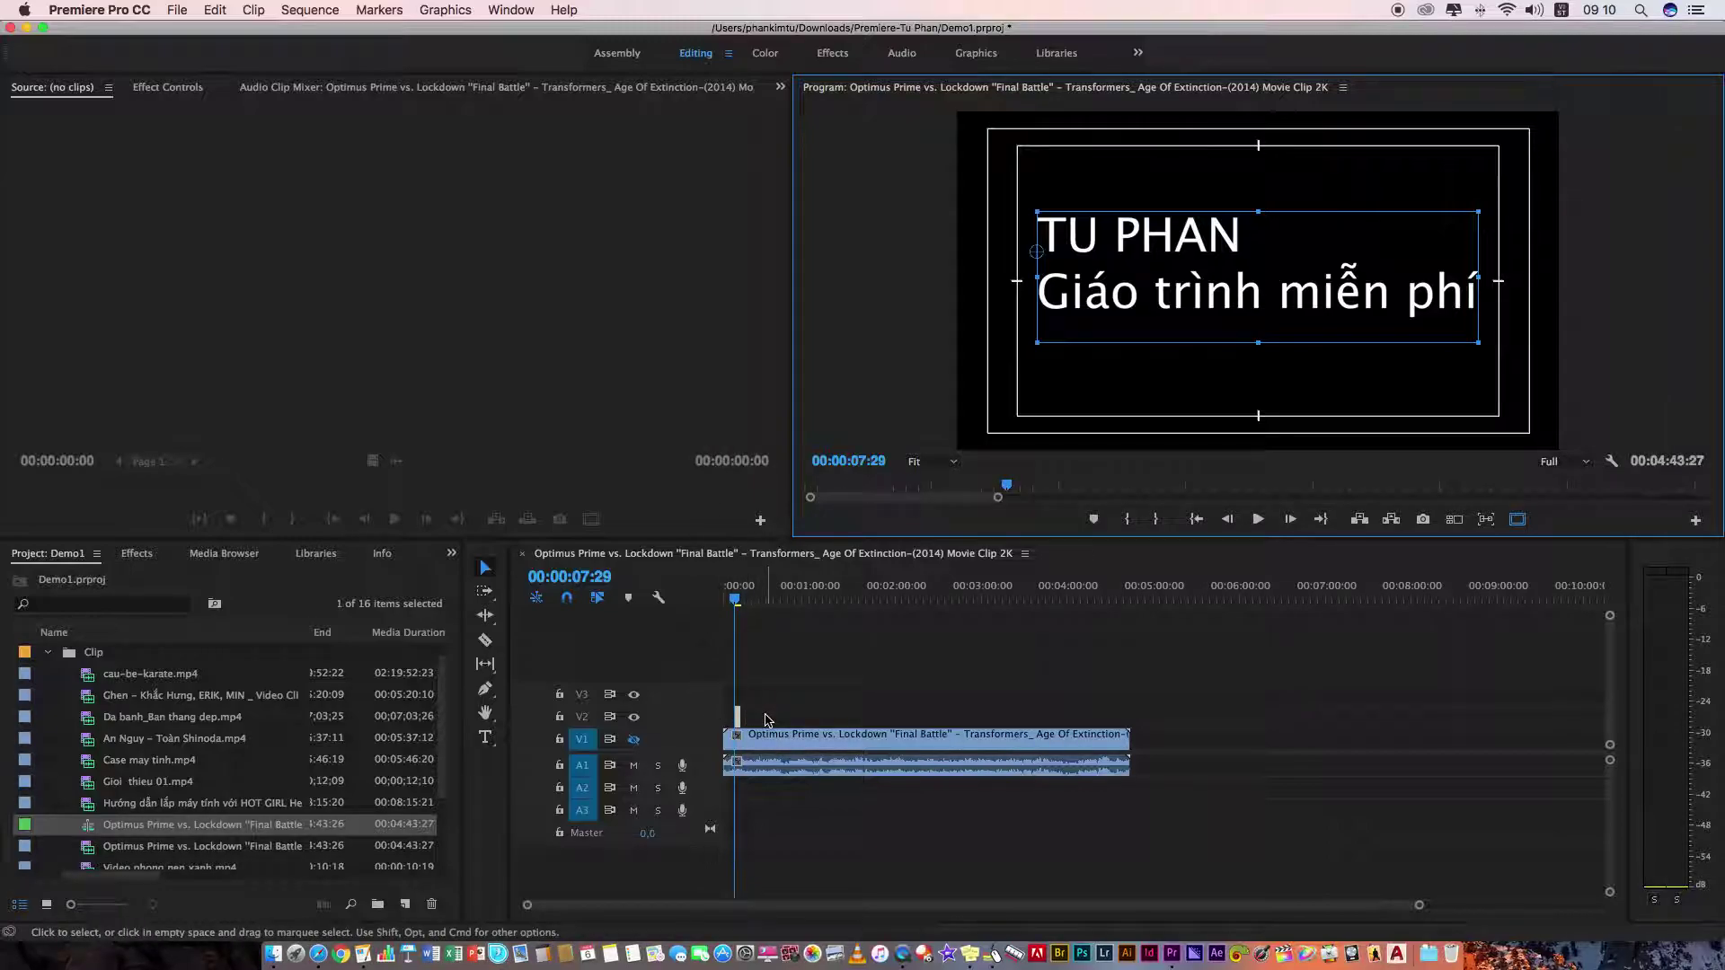
- Zoom the timeline, slide the V2 Graphic clip to start near 00:00:03, and park at 00:00:04:09
{"action": "left_click", "coordinate": [819, 678]}
{"action": "key", "text": "="}
{"action": "key", "text": "="}
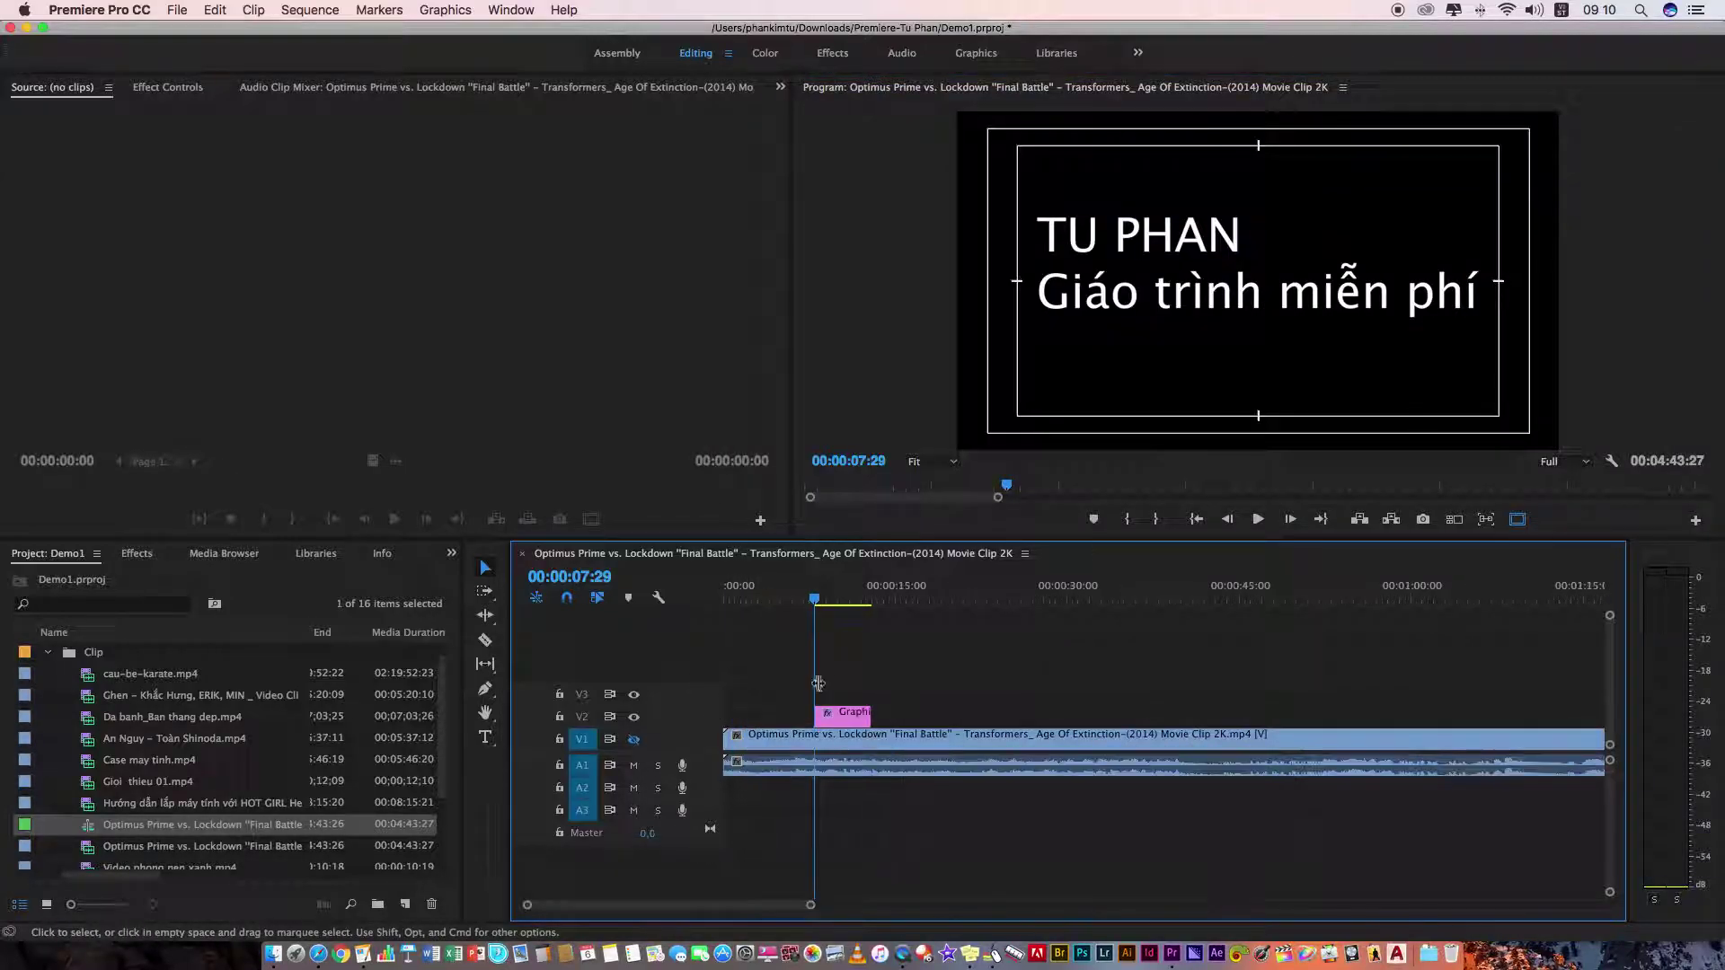
{"action": "key", "text": "="}
{"action": "left_click_drag", "start_coordinate": [950, 718], "coordinate": [807, 720]}
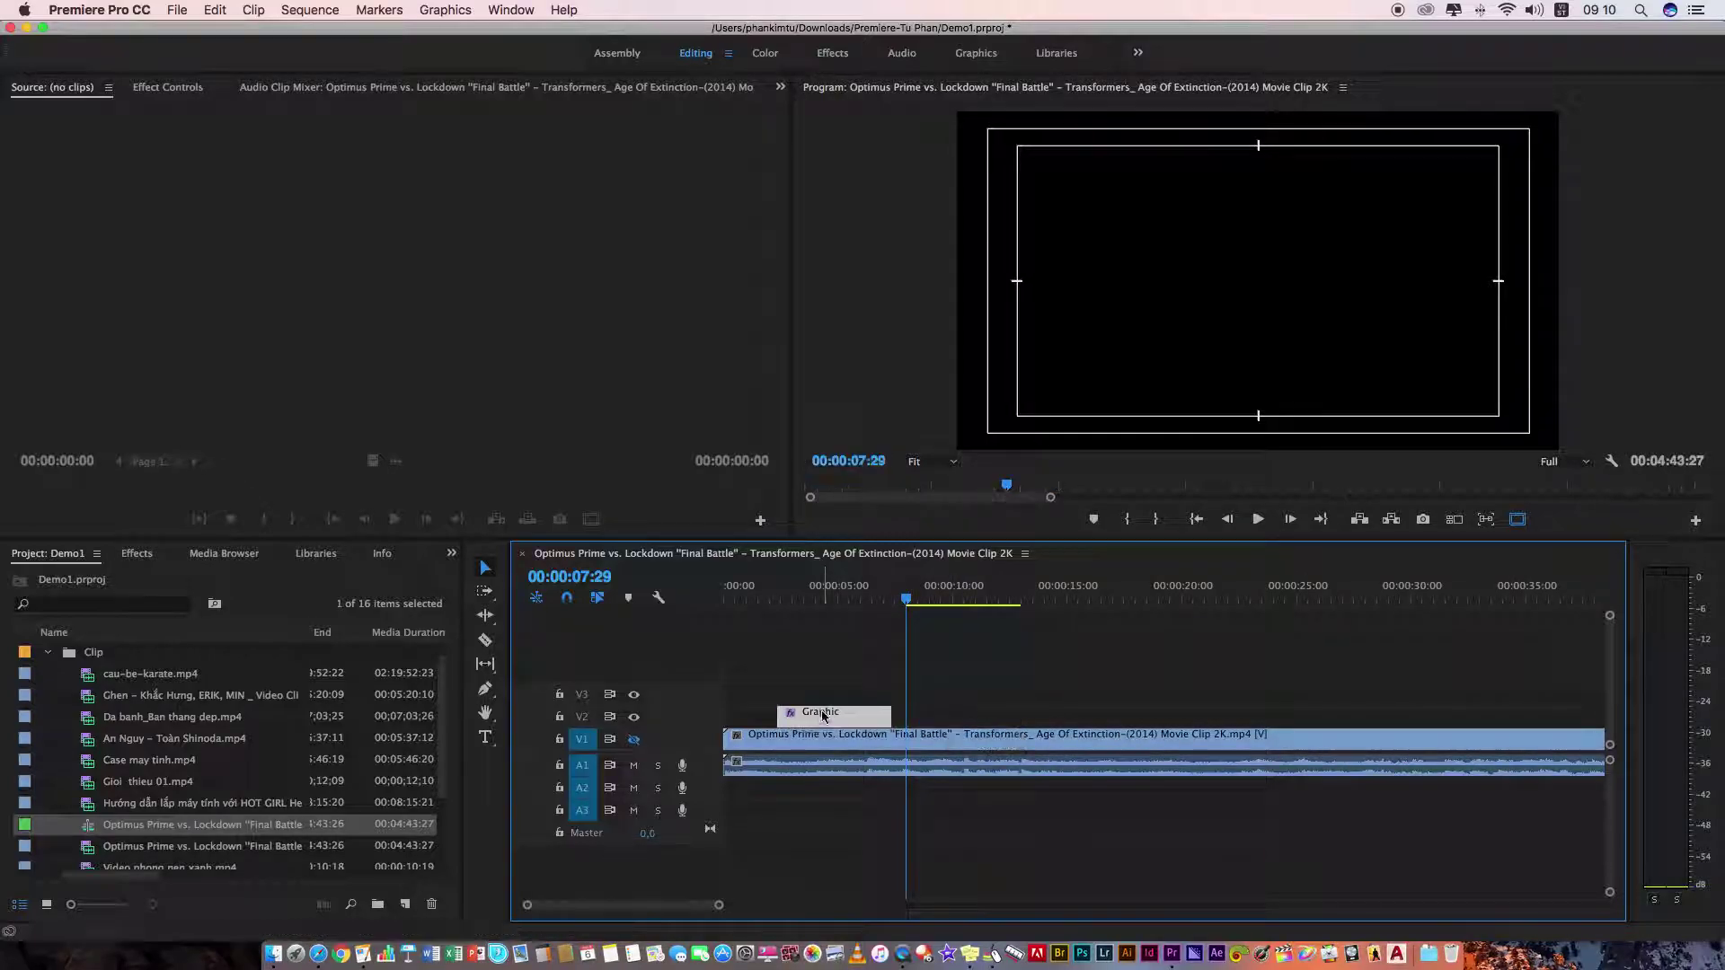
{"action": "left_click", "coordinate": [822, 600]}
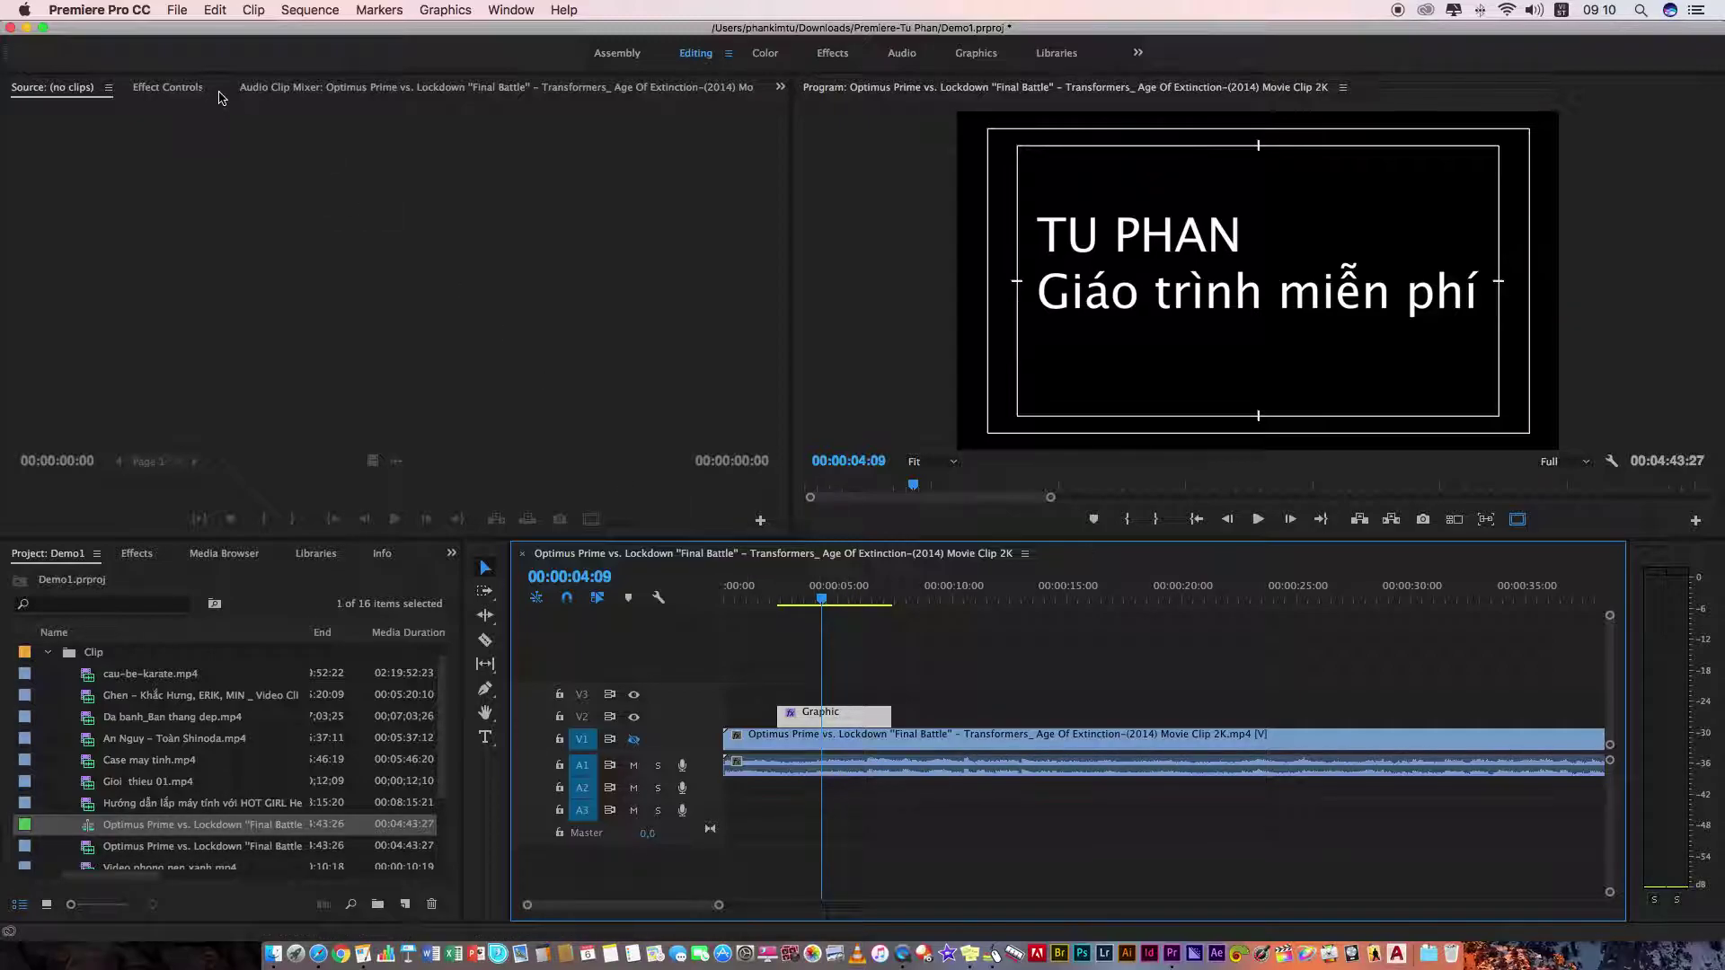
- Show the title's Effect Controls, collapse Time Remapping, and widen the property column
{"action": "left_click", "coordinate": [171, 87]}
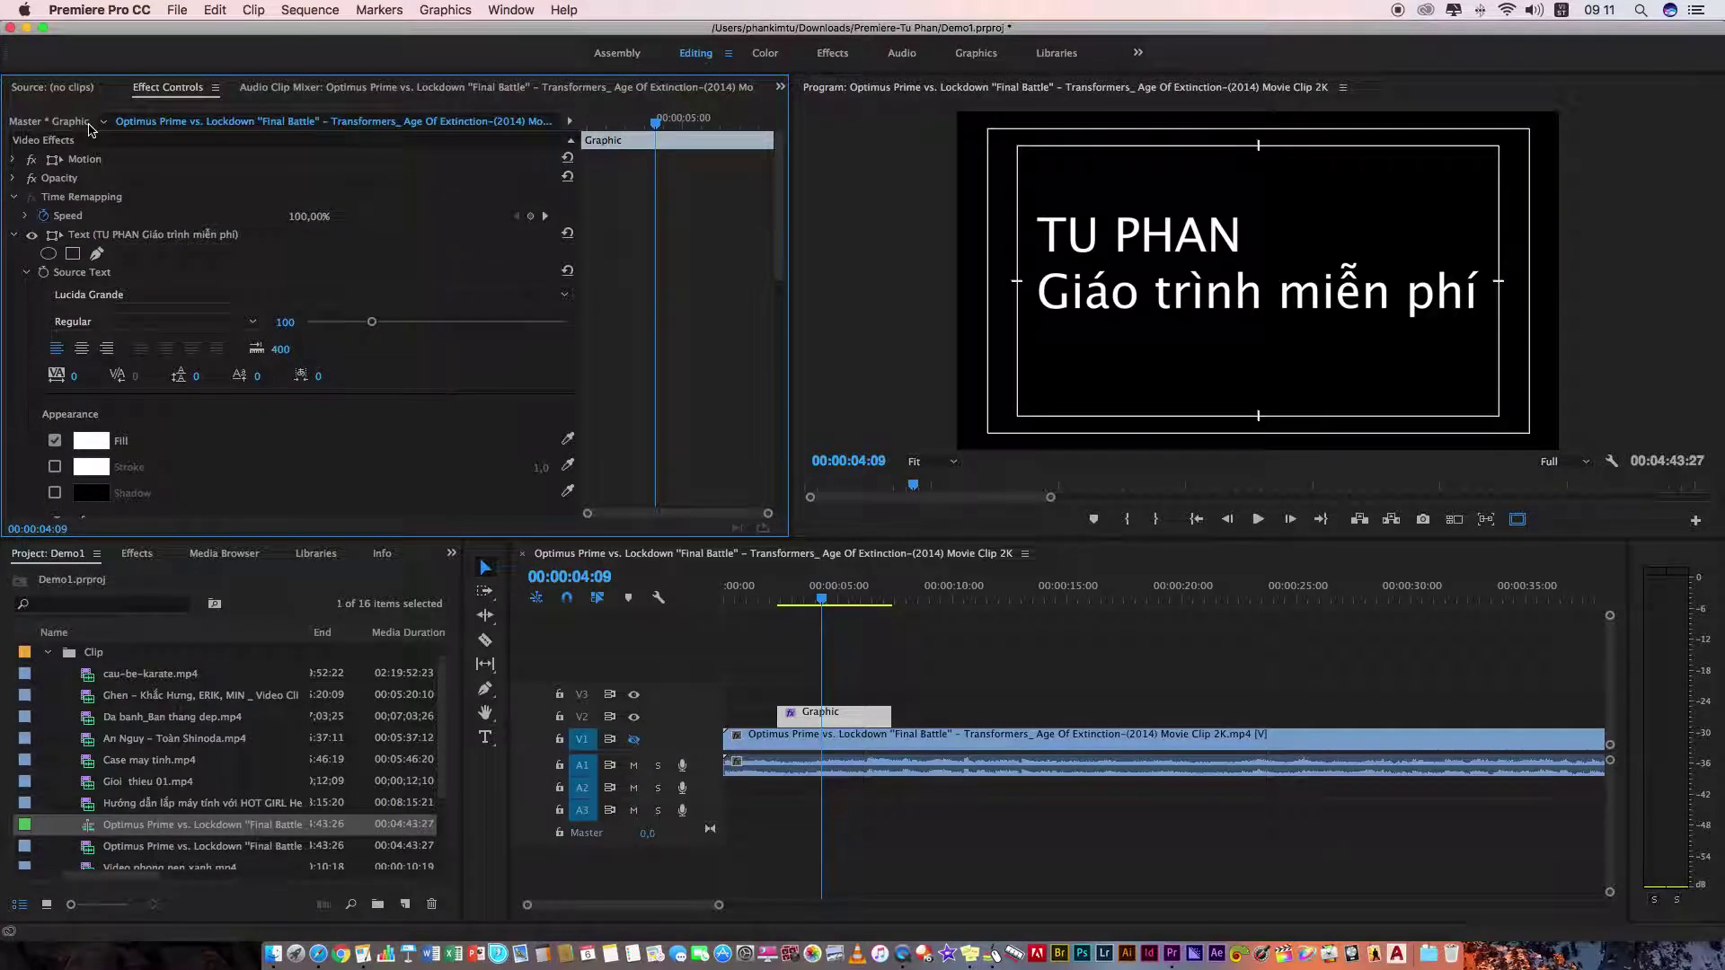
{"action": "left_click", "coordinate": [15, 198]}
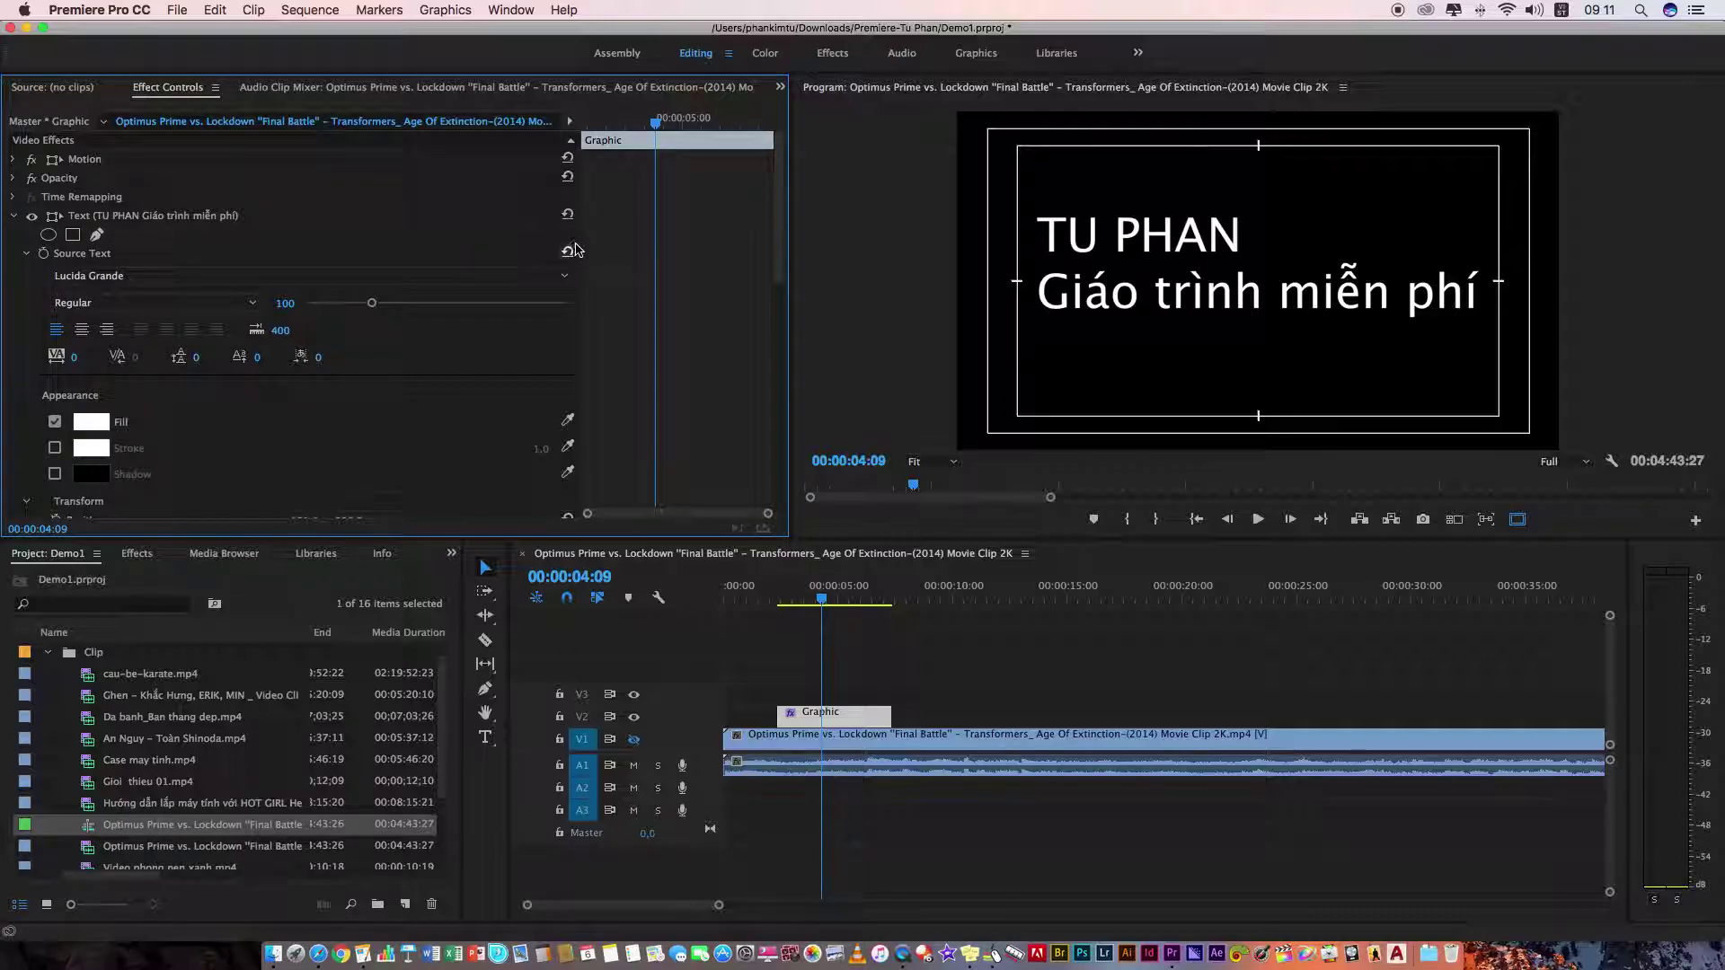
{"action": "left_click_drag", "start_coordinate": [579, 243], "coordinate": [728, 238]}
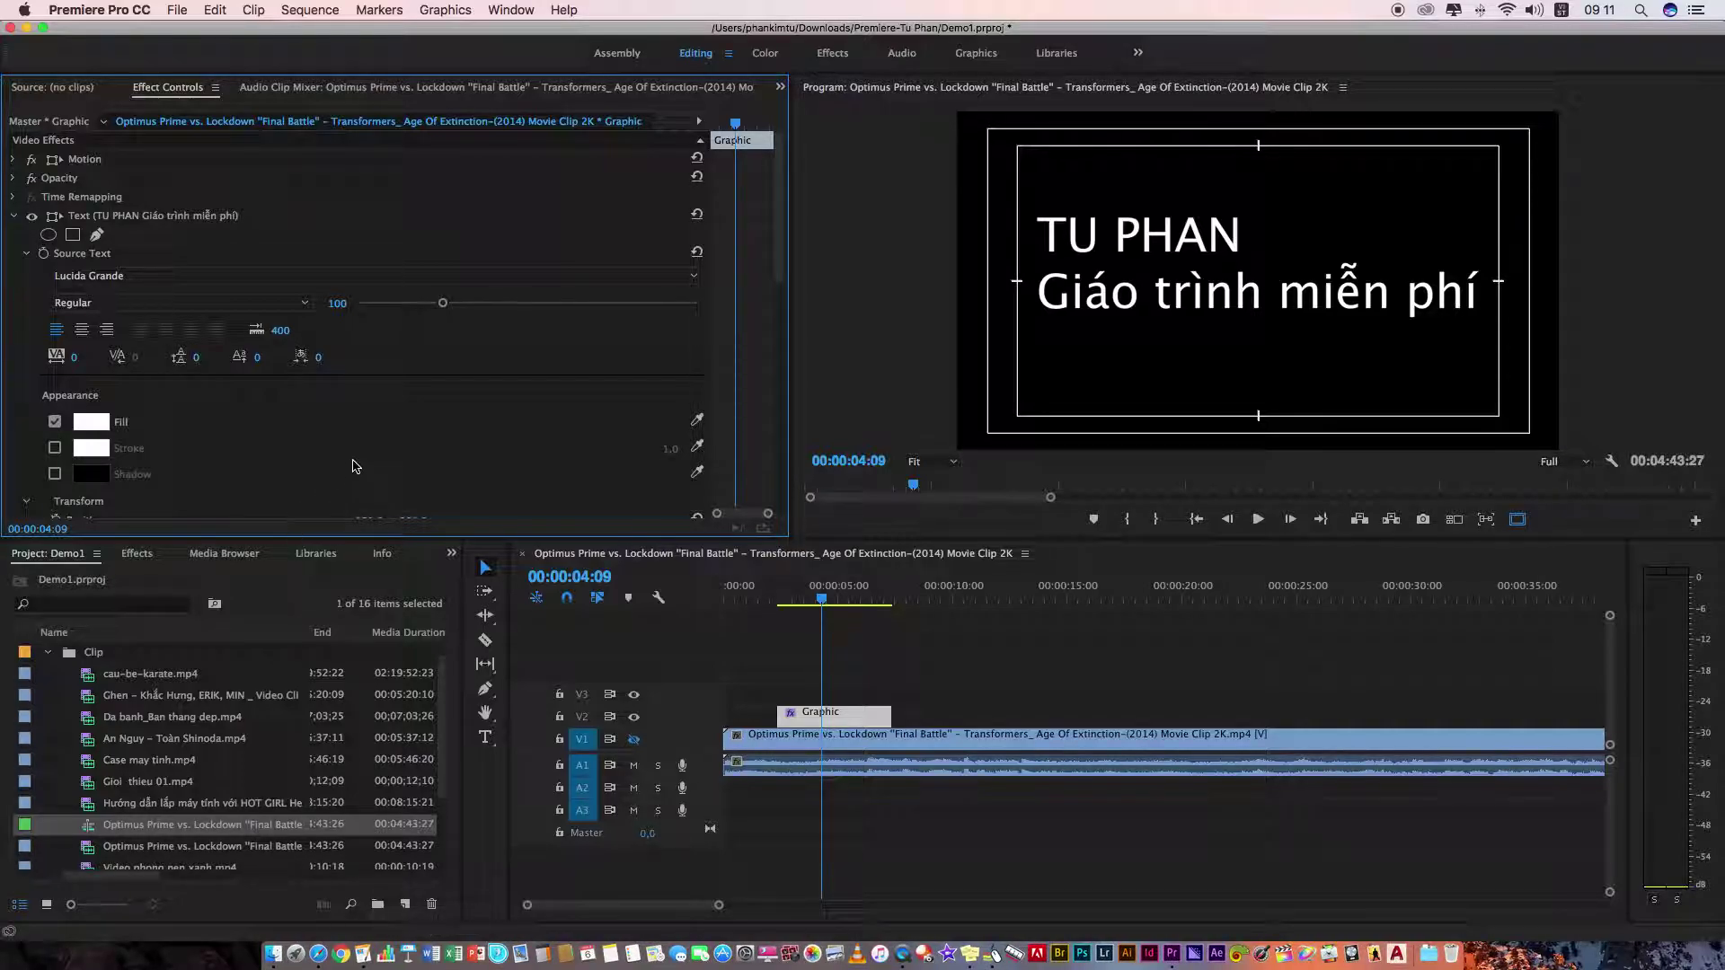
- Enlarge the Effect Controls and Program panels, then select the title text in the preview
{"action": "left_click_drag", "start_coordinate": [373, 539], "coordinate": [367, 761]}
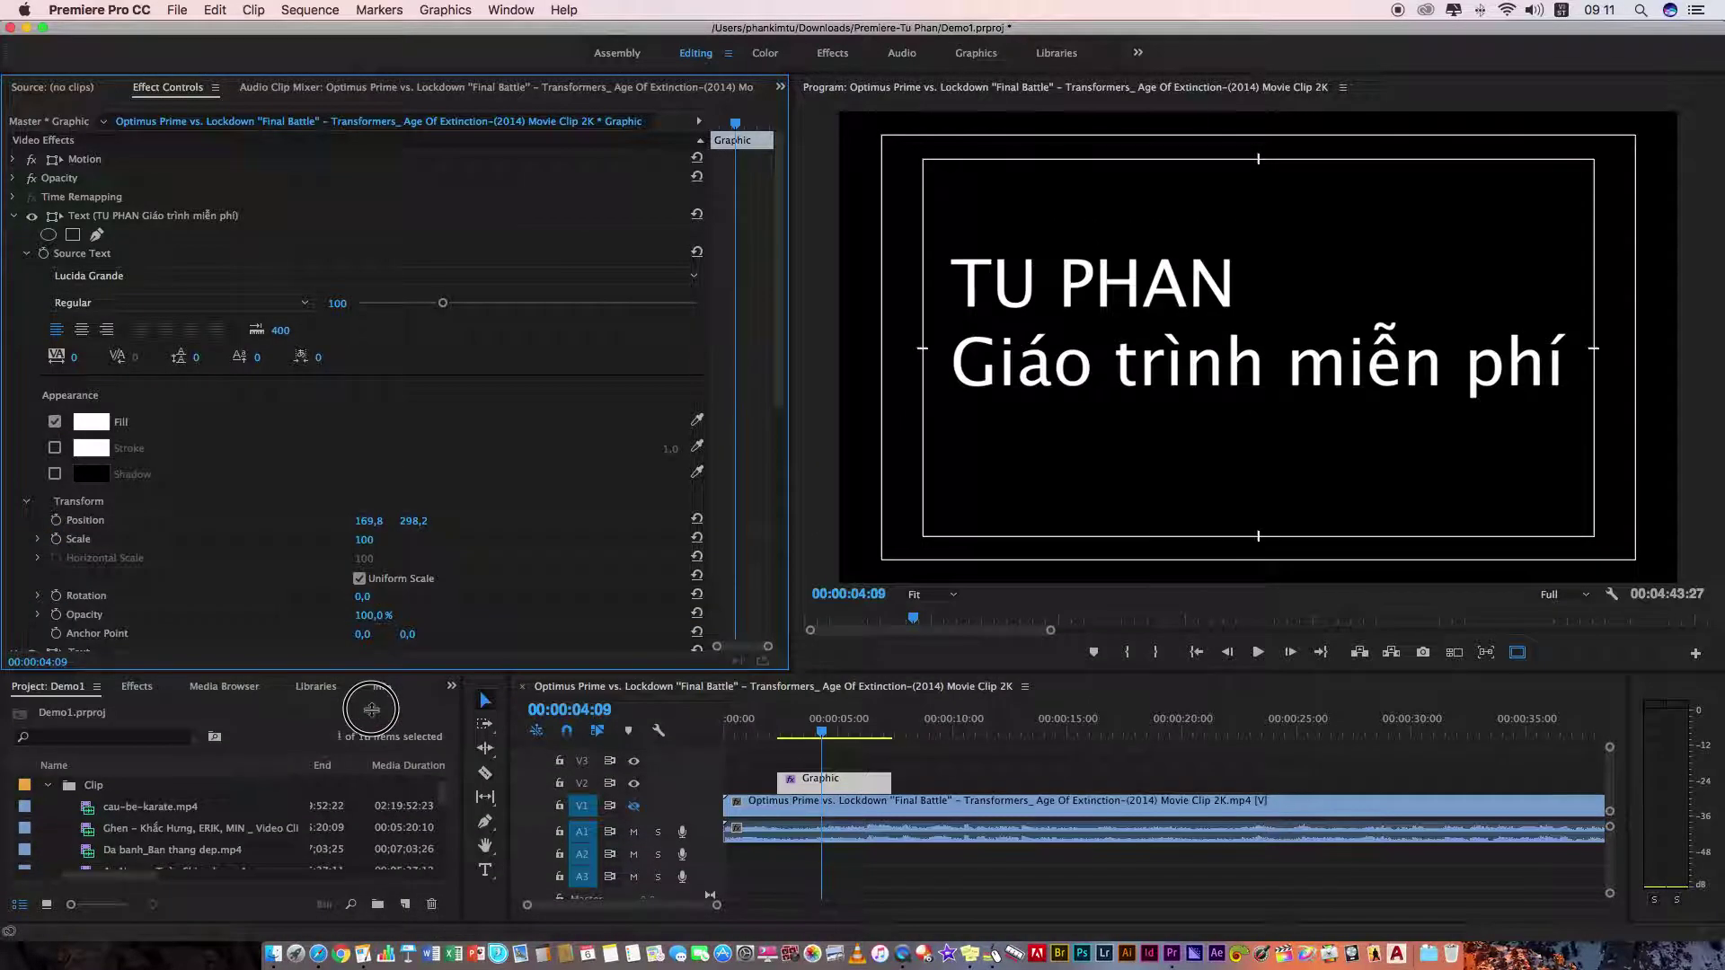
{"action": "left_click_drag", "start_coordinate": [368, 761], "coordinate": [367, 777]}
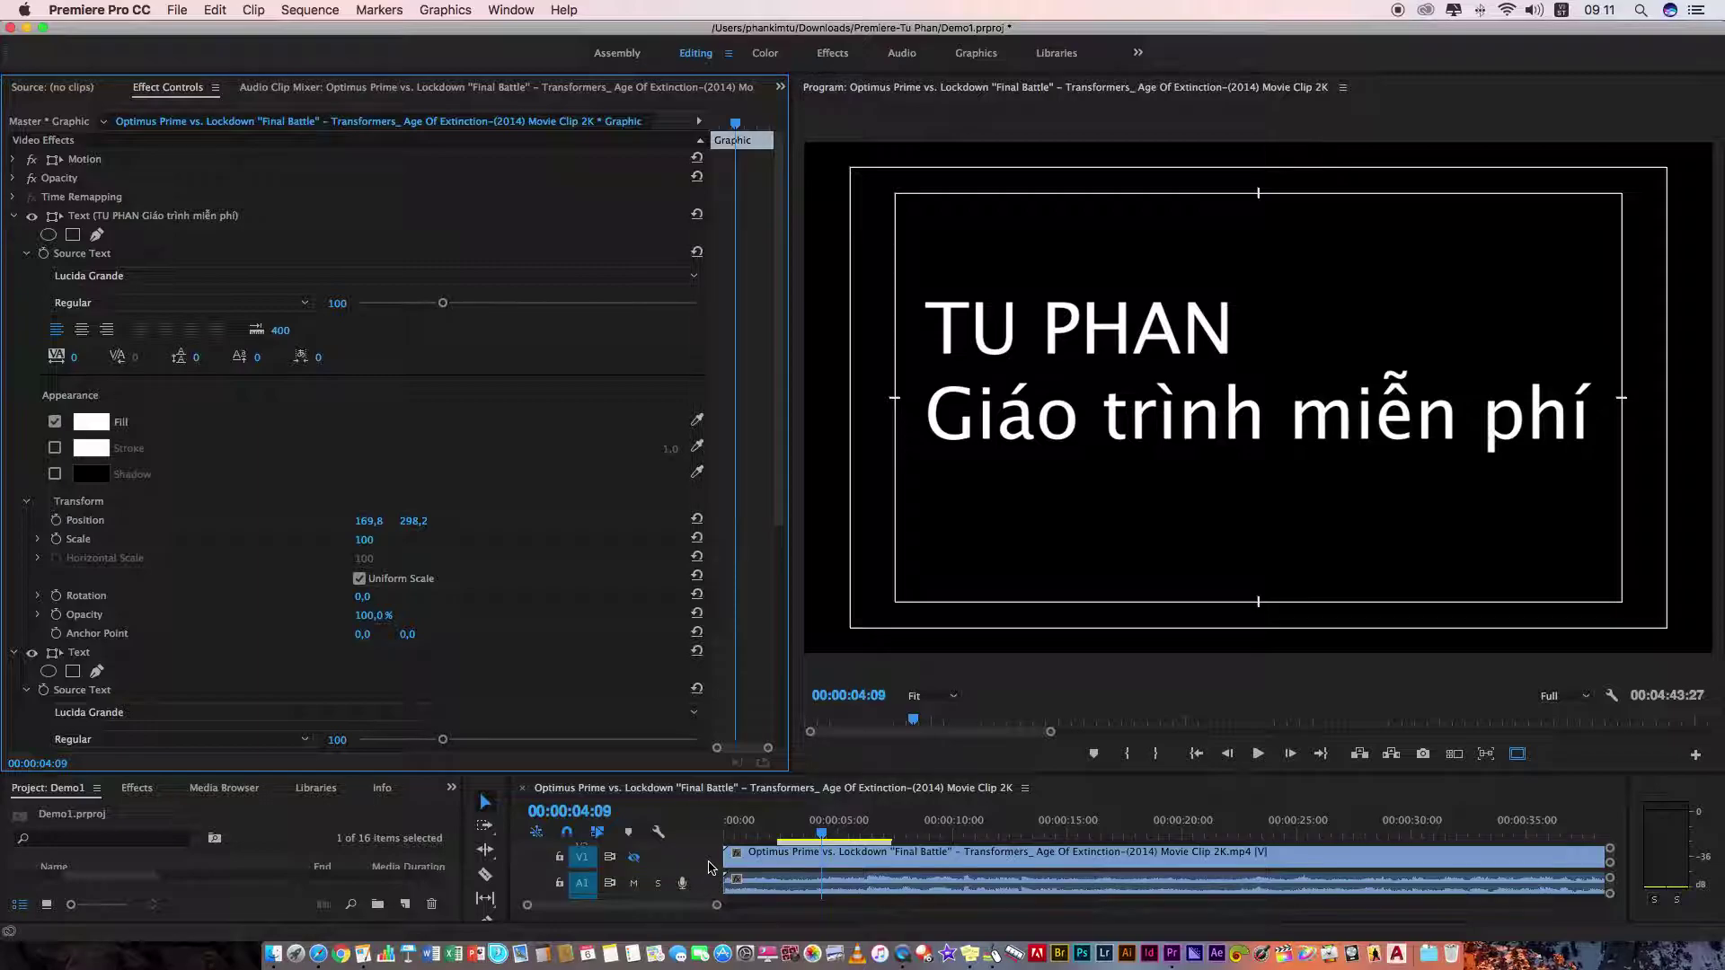
{"action": "scroll", "coordinate": [712, 864], "scroll_direction": "up", "scroll_amount": 2}
{"action": "scroll", "coordinate": [718, 894], "scroll_direction": "down", "scroll_amount": 2}
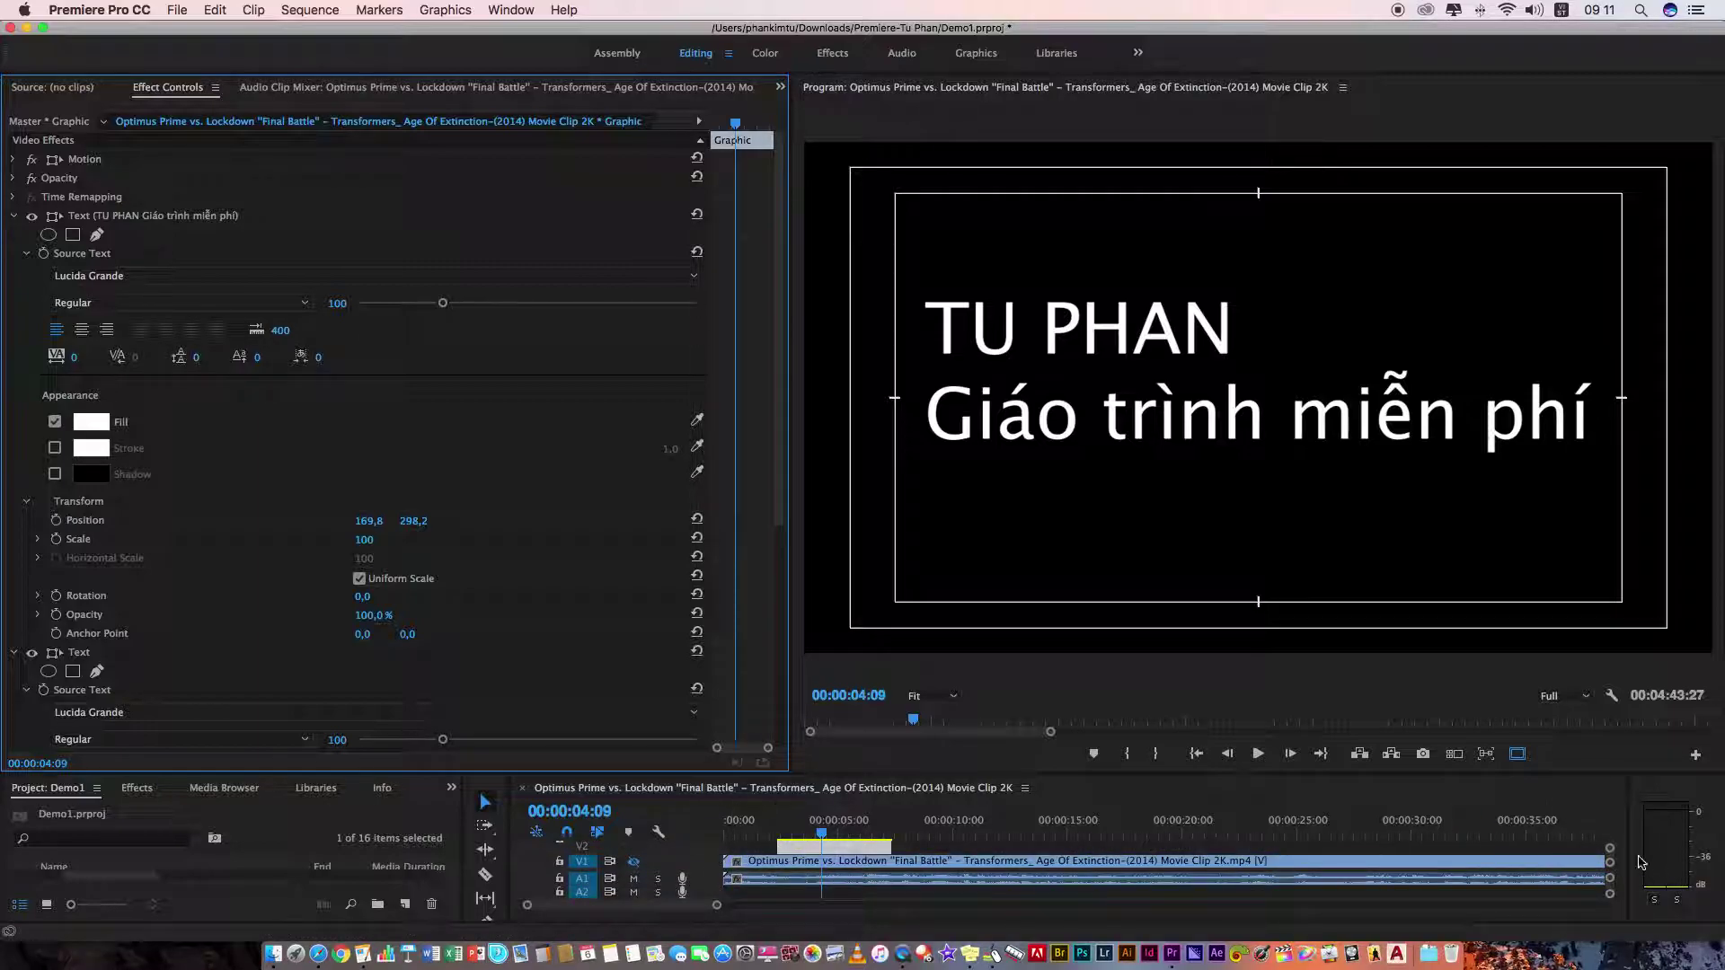
{"action": "left_click", "coordinate": [1044, 429]}
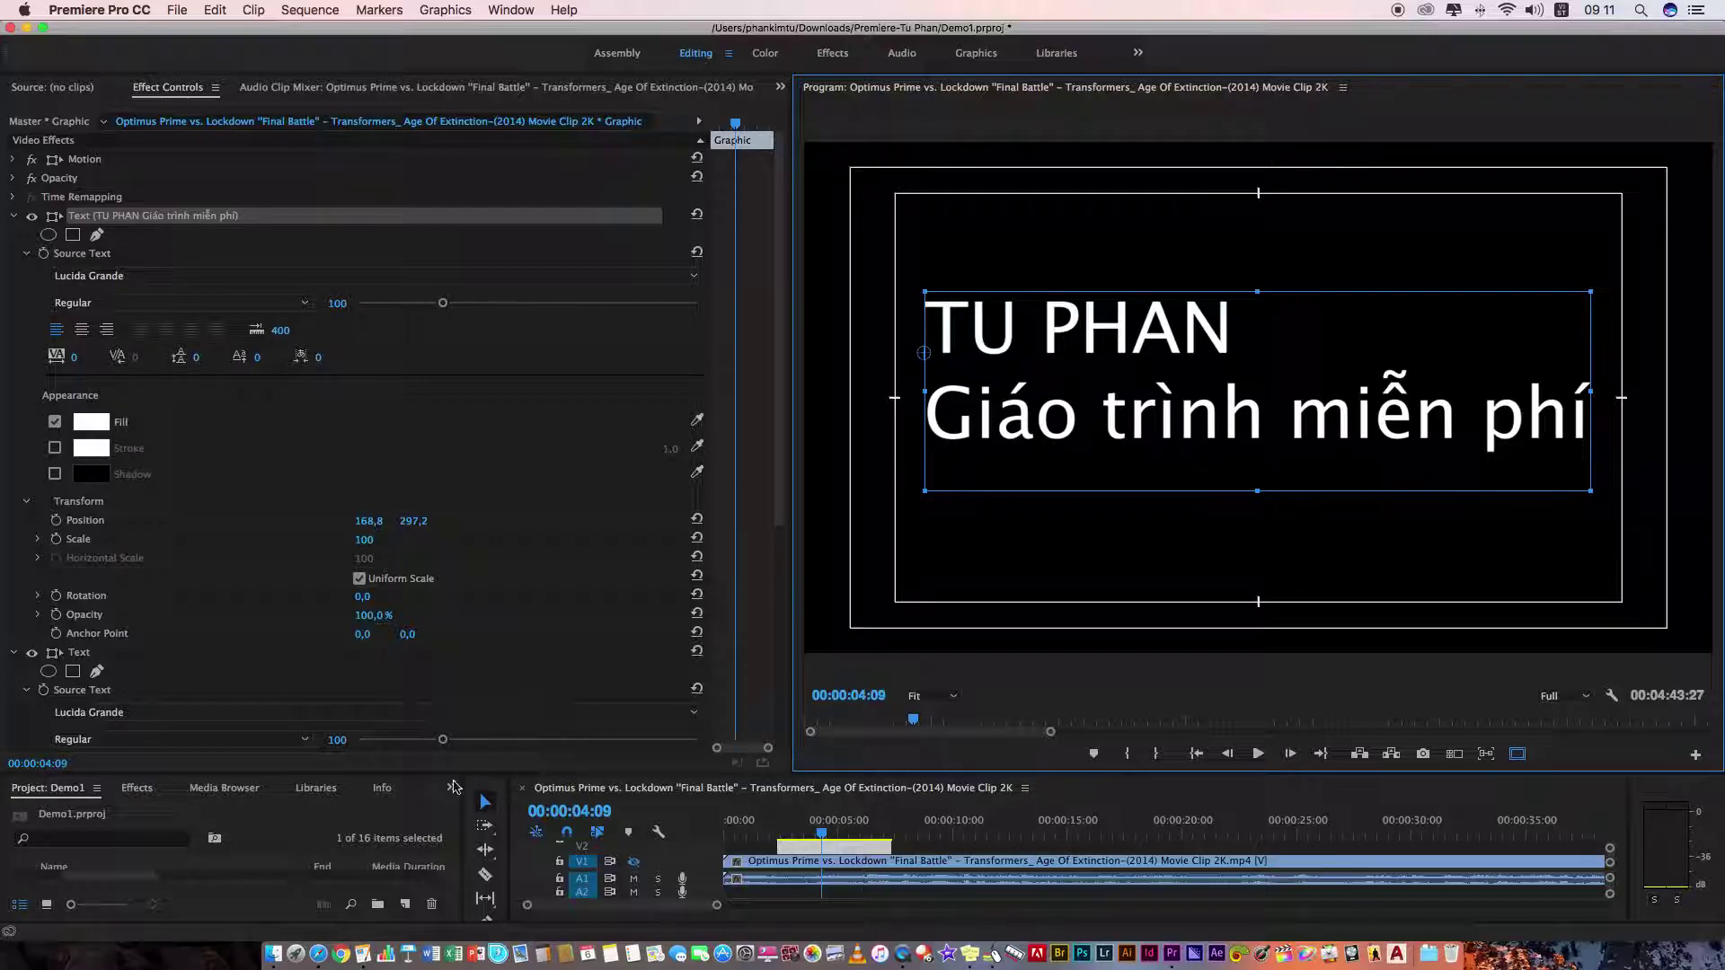
{"action": "left_click", "coordinate": [484, 806]}
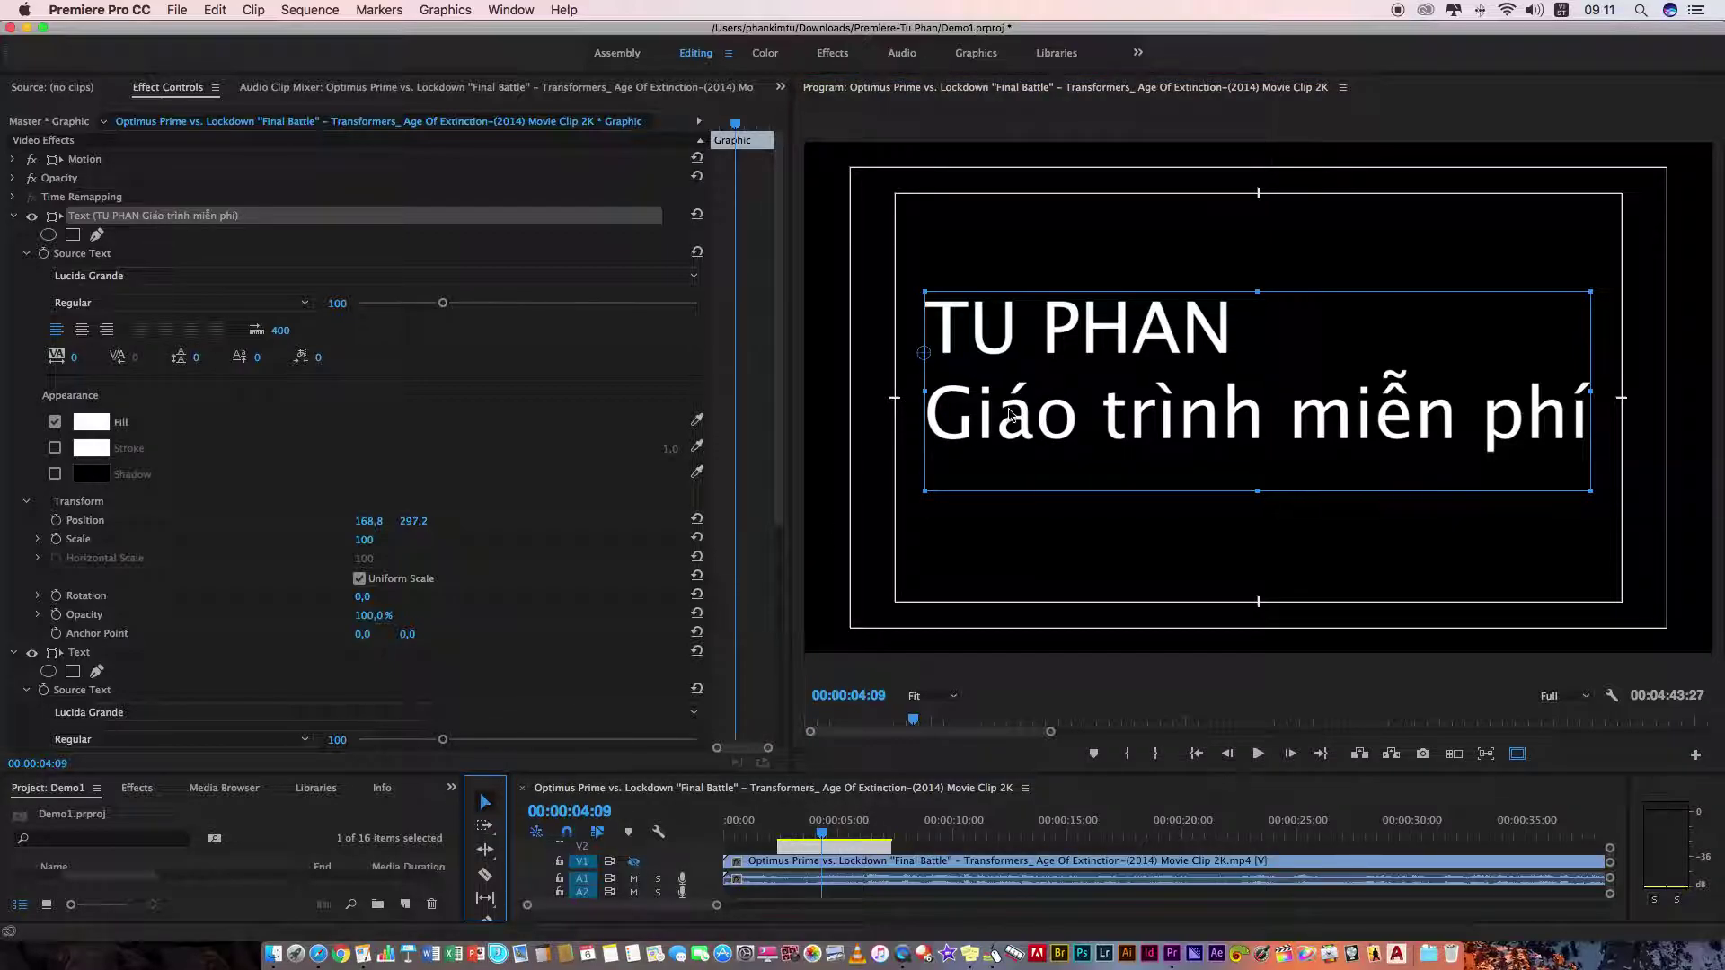
- Resize the title with its corner handles, ending at 103% scale
{"action": "mouse_move", "coordinate": [1094, 327]}
{"action": "left_mouse_down"}
{"action": "mouse_move", "coordinate": [1160, 297]}
{"action": "mouse_move", "coordinate": [1024, 445]}
{"action": "mouse_move", "coordinate": [1082, 304]}
{"action": "left_mouse_up"}
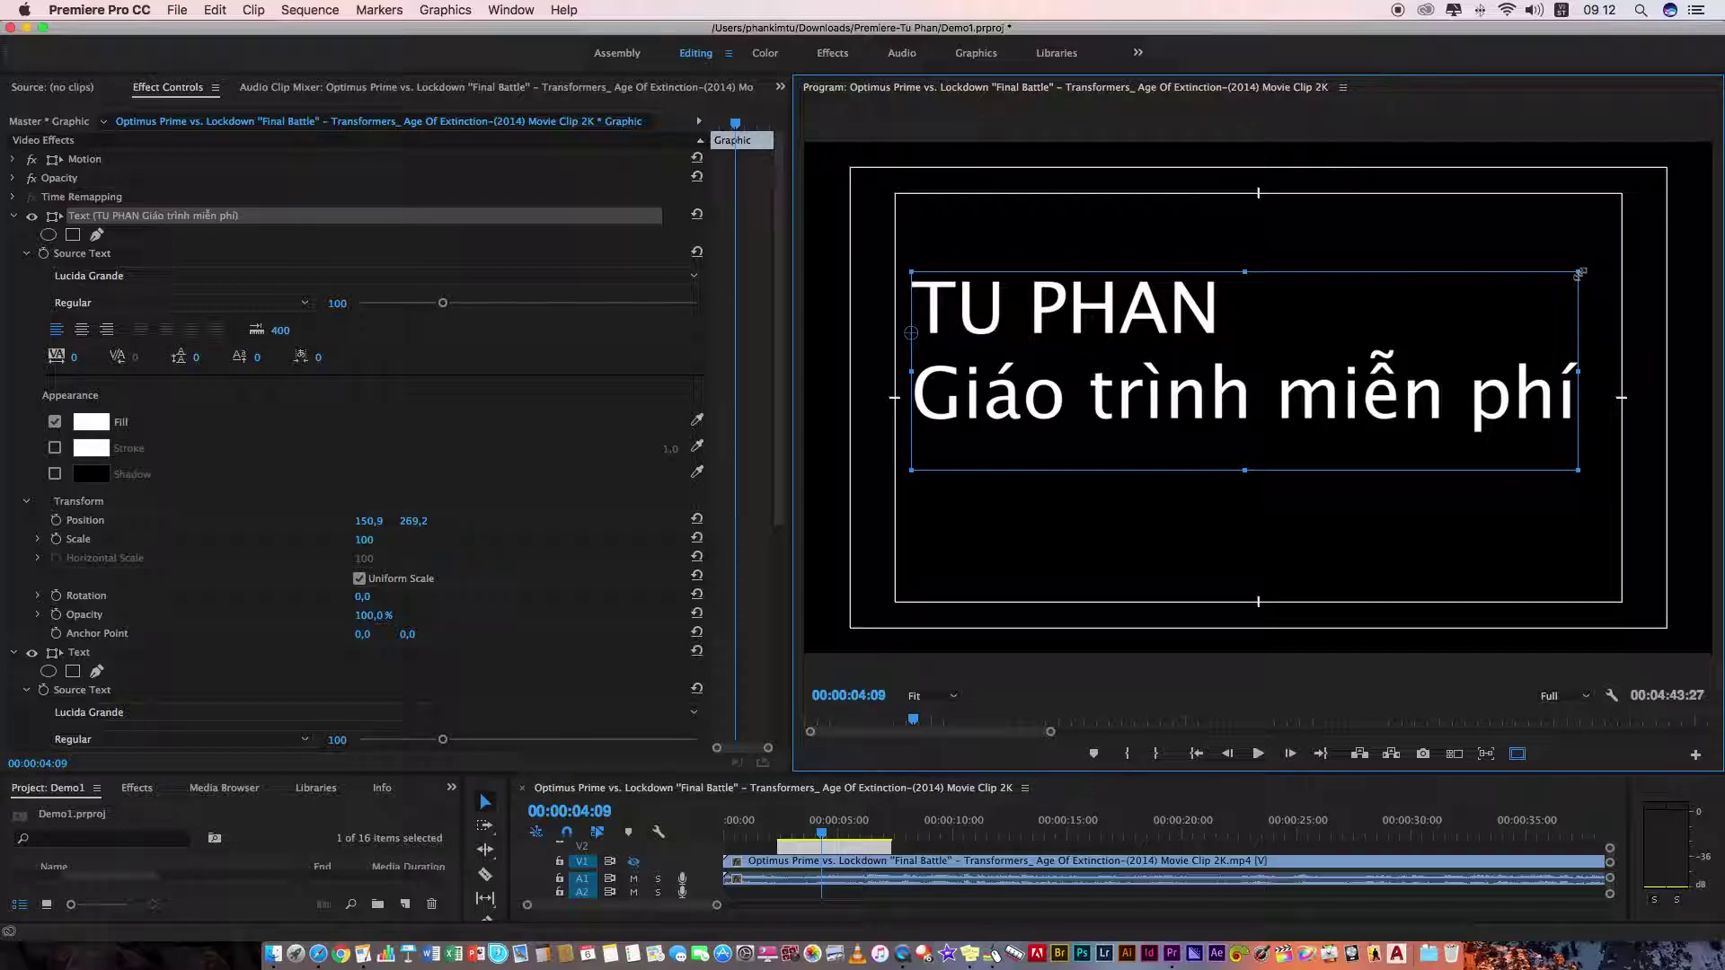
{"action": "left_click_drag", "start_coordinate": [1579, 273], "coordinate": [1434, 311]}
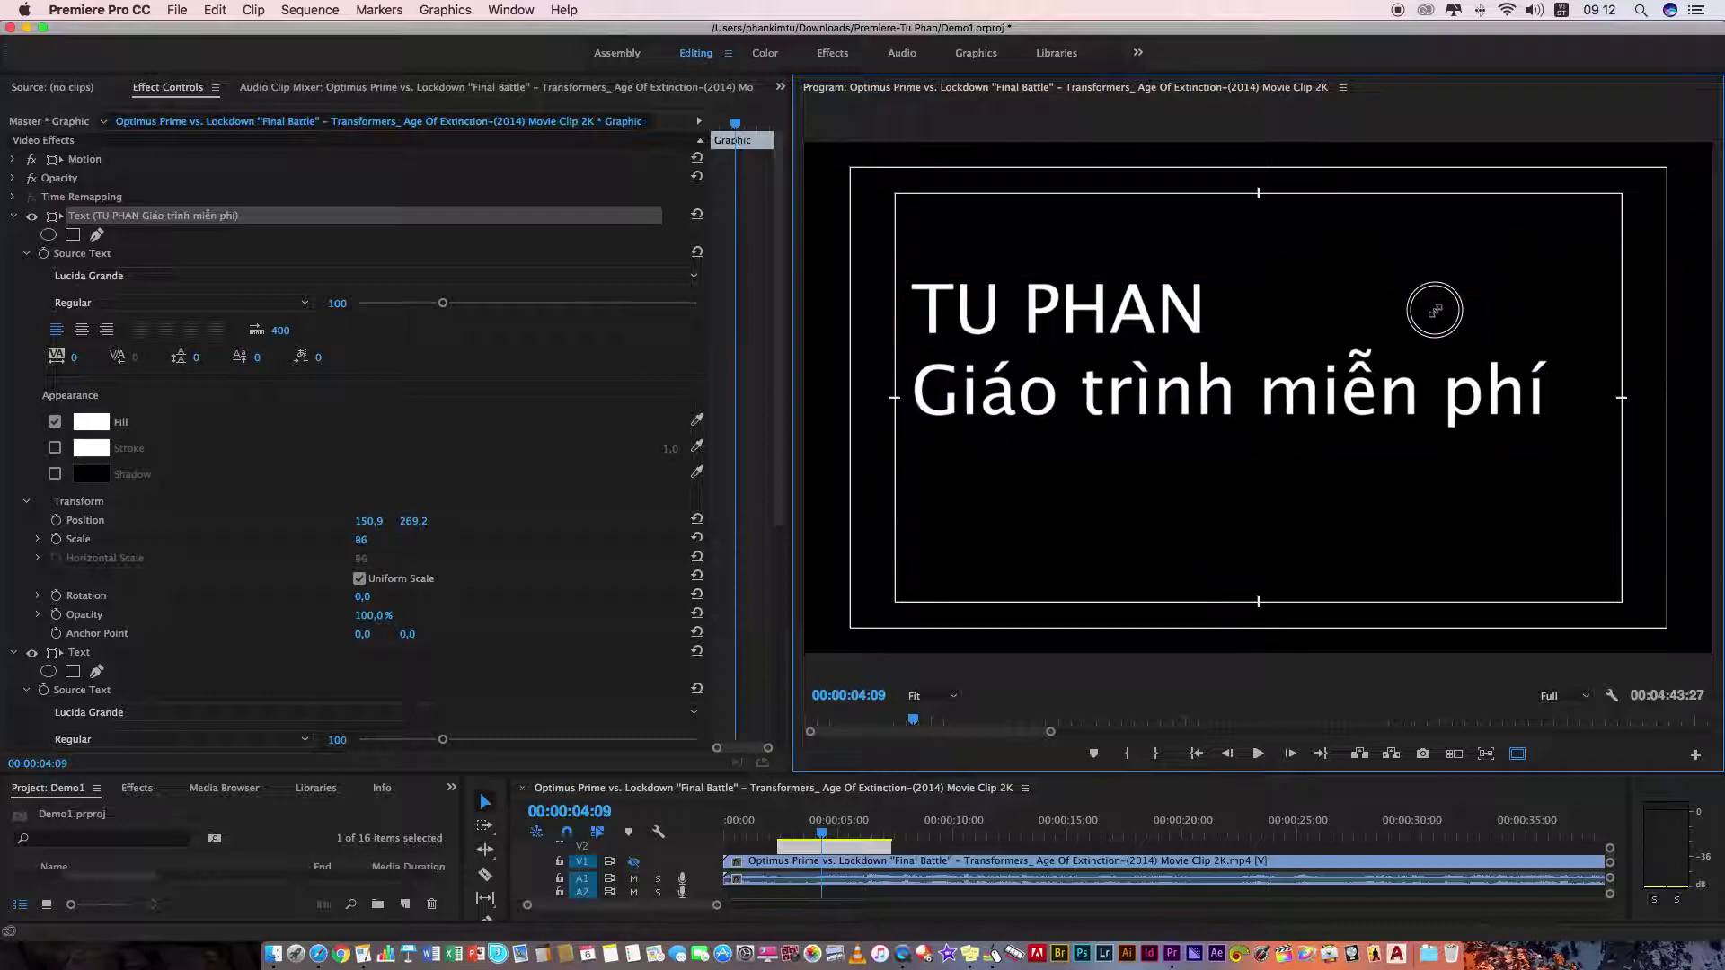
{"action": "left_click_drag", "start_coordinate": [1434, 310], "coordinate": [1241, 338]}
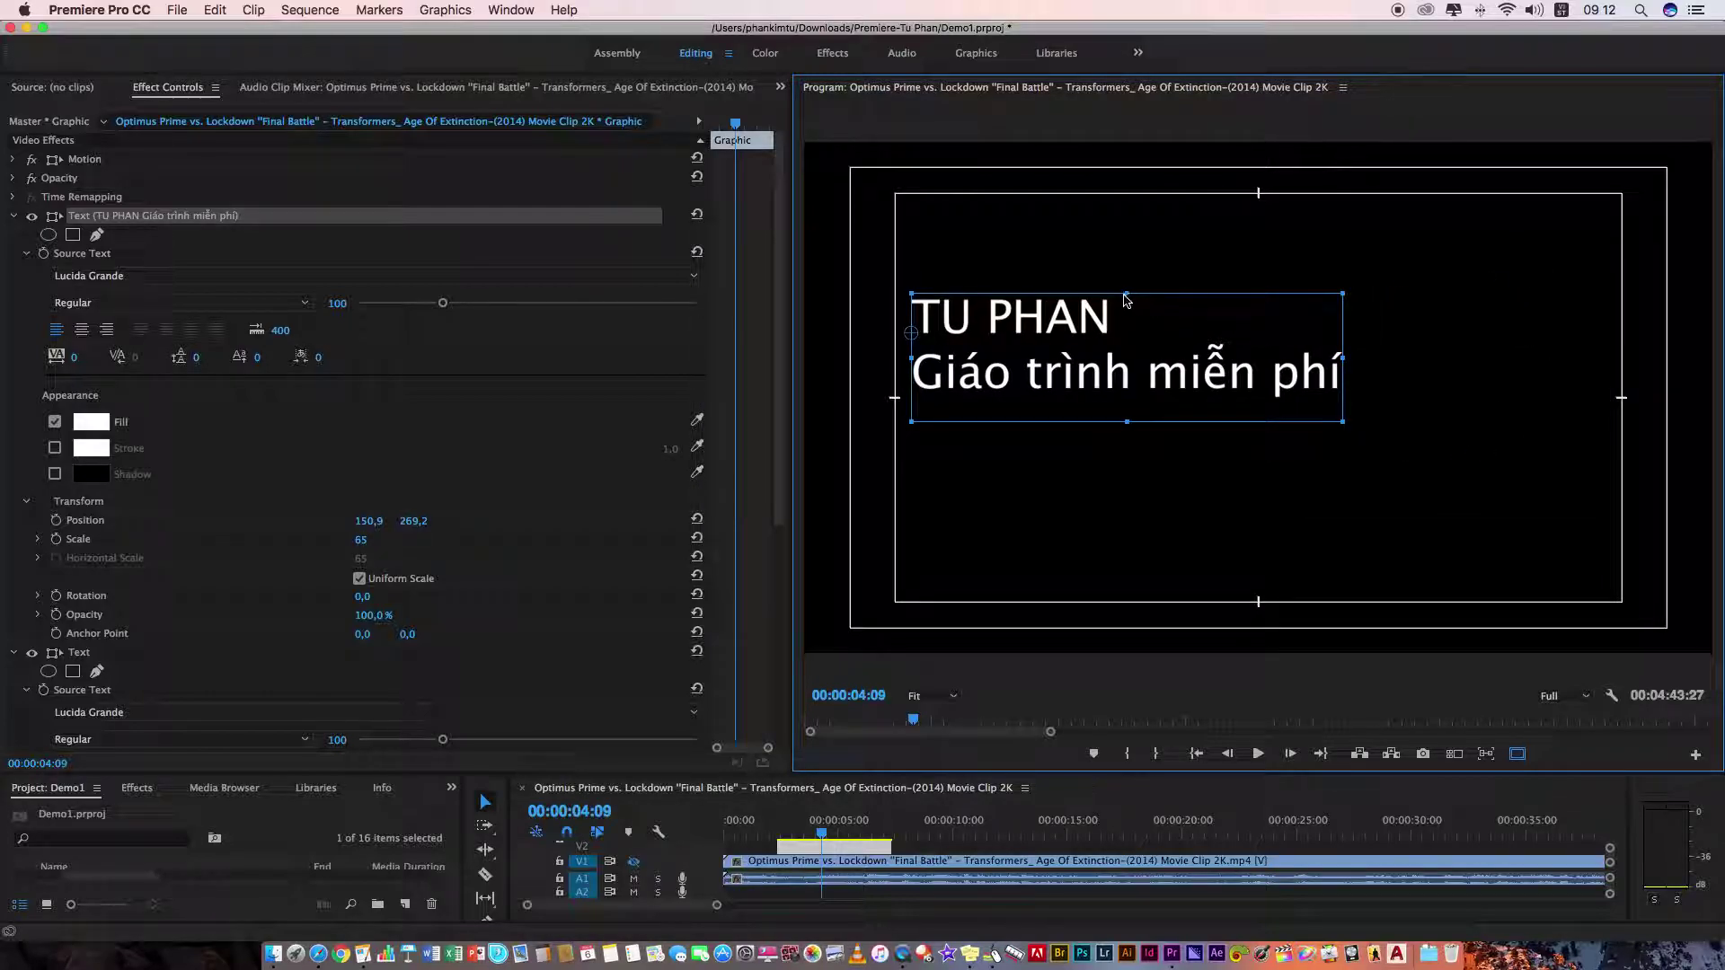
{"action": "left_click_drag", "start_coordinate": [1129, 290], "coordinate": [1151, 320]}
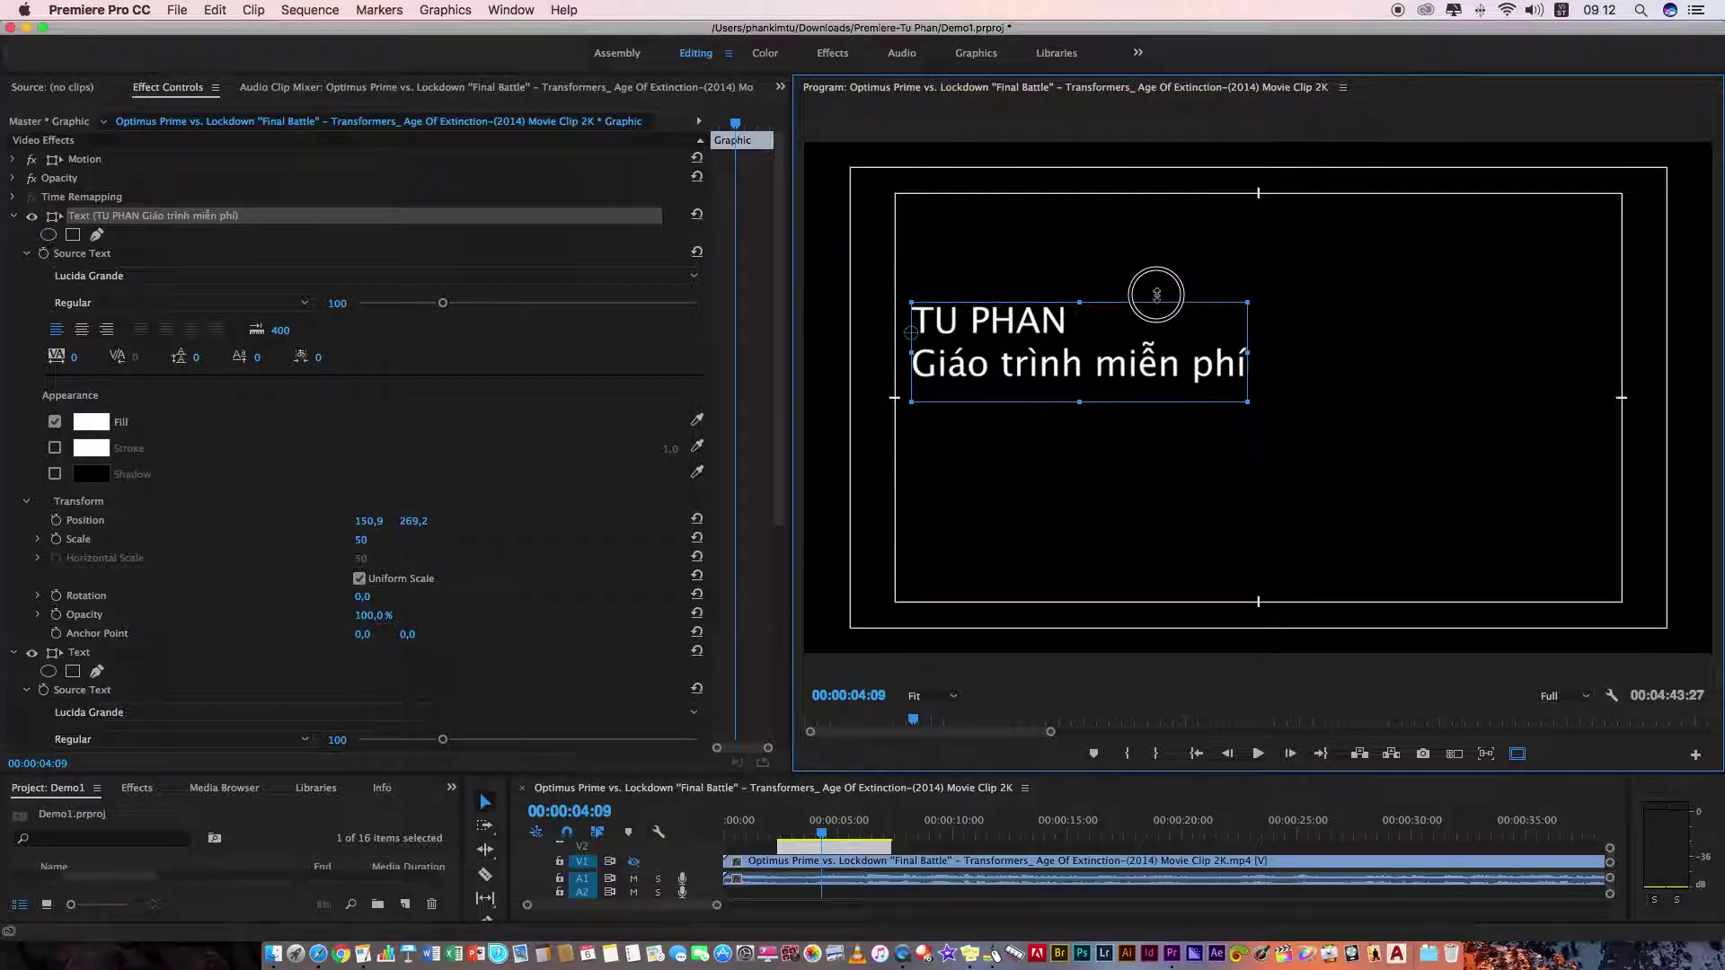
{"action": "left_click_drag", "start_coordinate": [1151, 321], "coordinate": [1164, 252]}
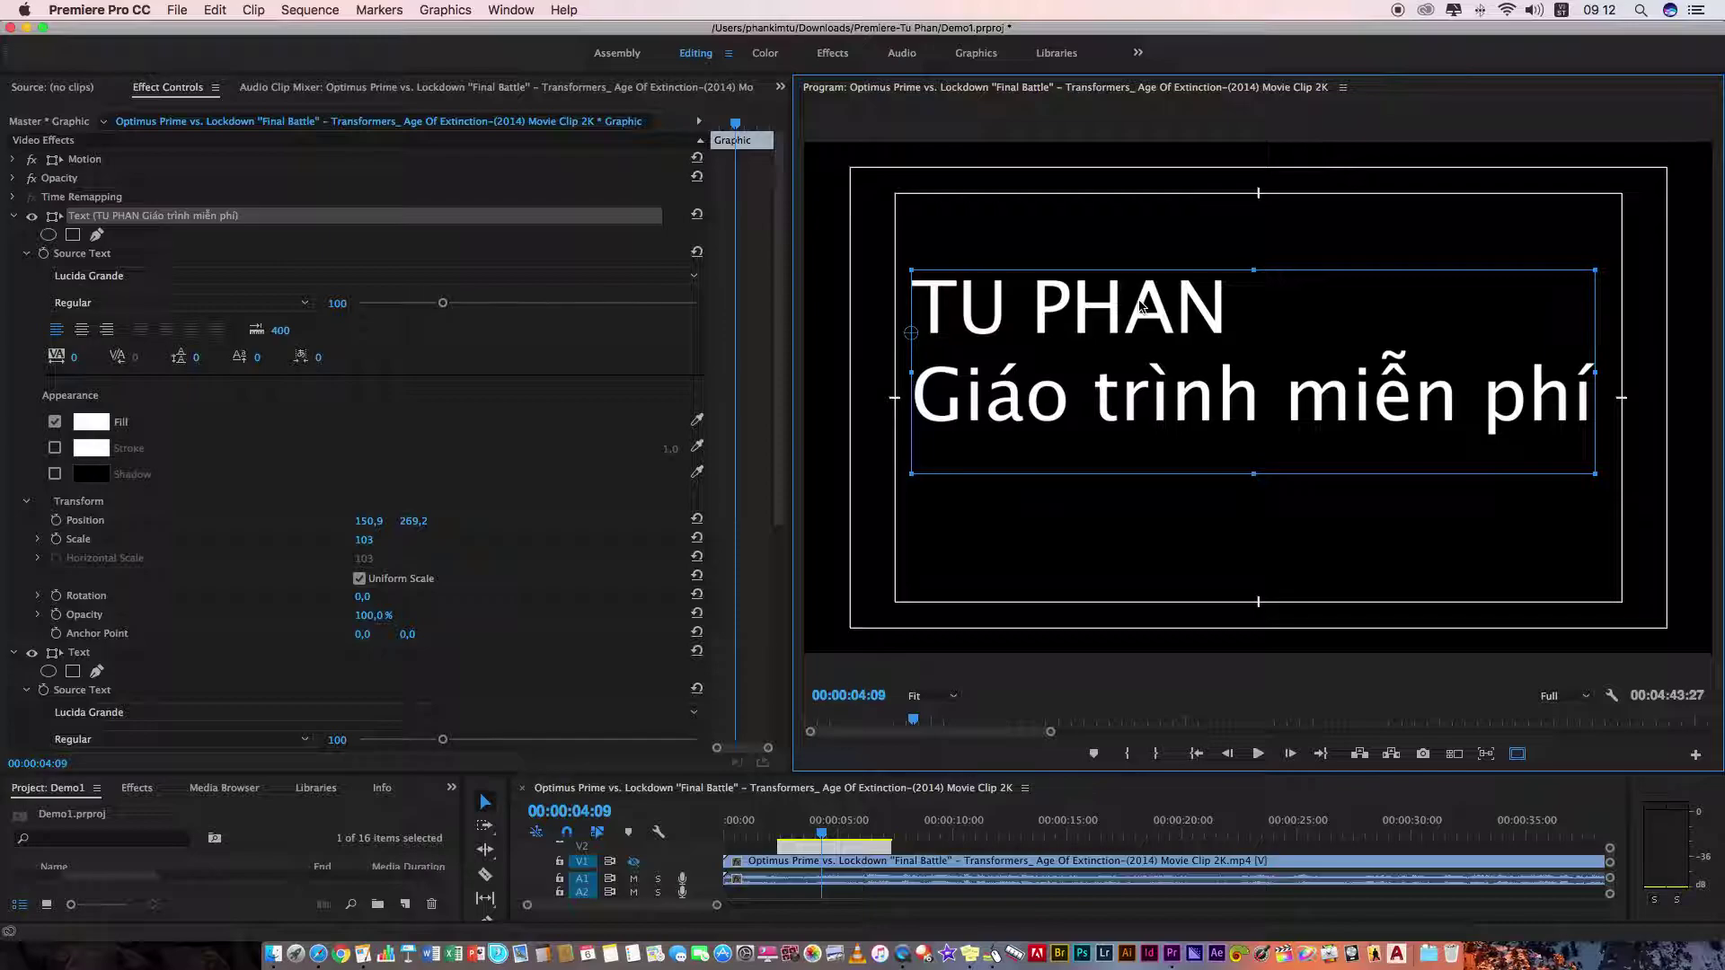
- Shift the title left, save the project with Cmd+S, and test-rotate it to 118.6°
{"action": "left_click_drag", "start_coordinate": [1161, 314], "coordinate": [1129, 311]}
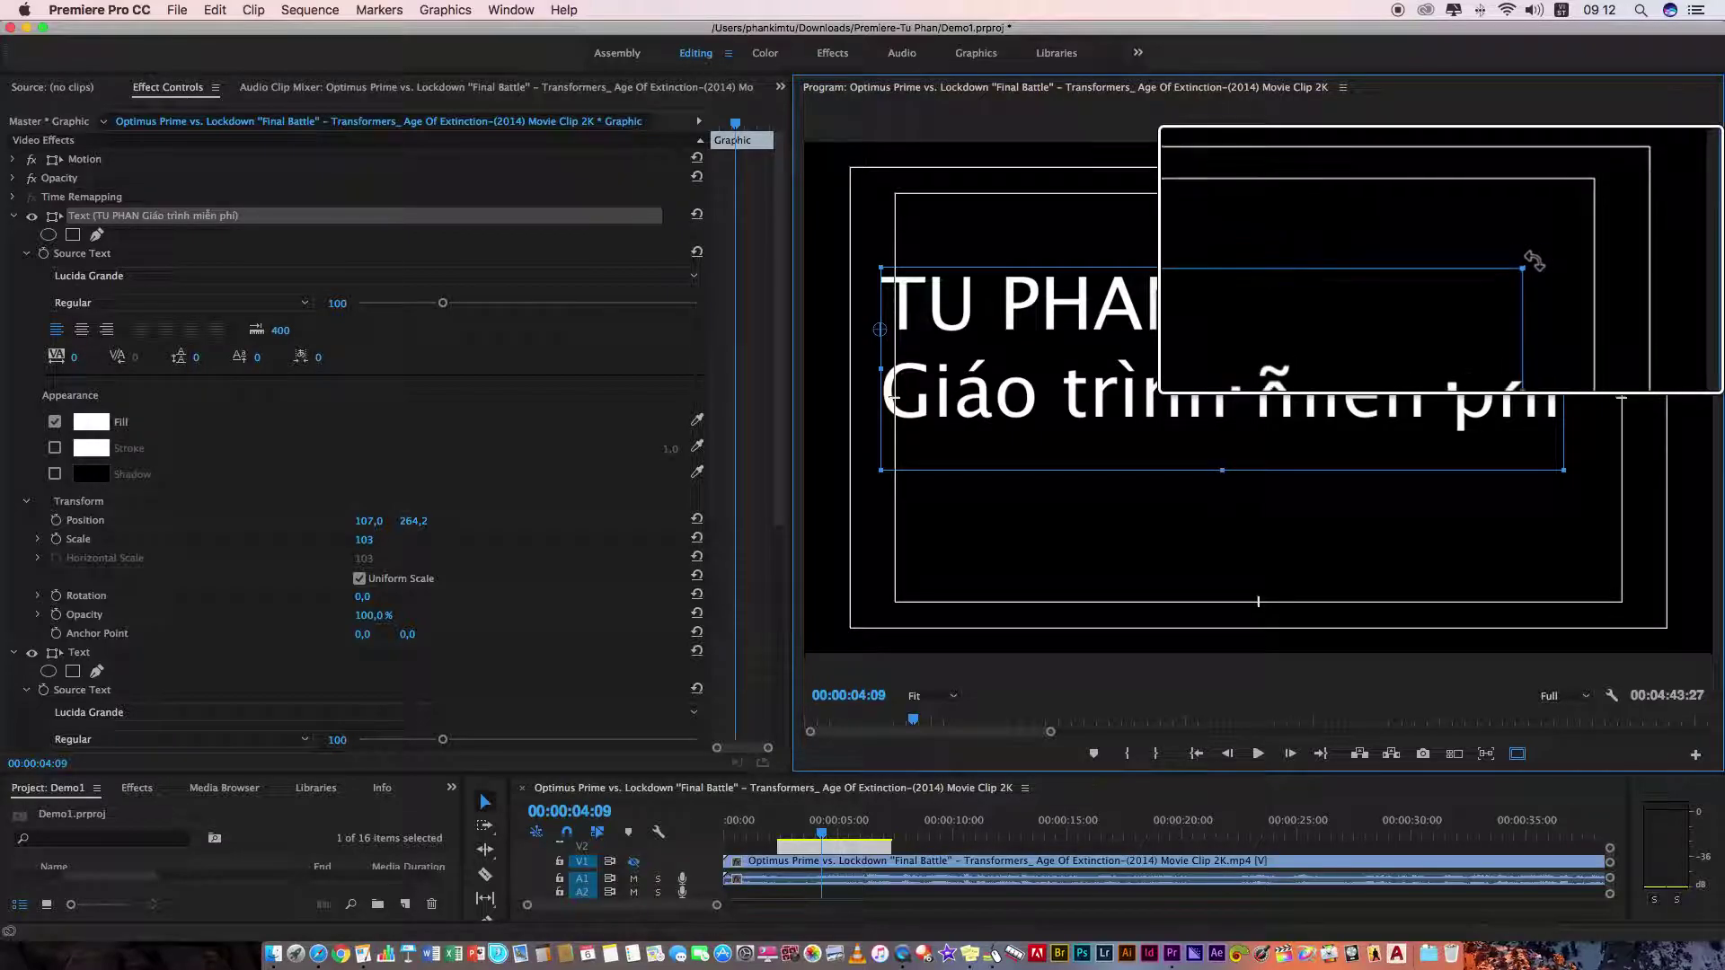
{"action": "key", "text": "super+s"}
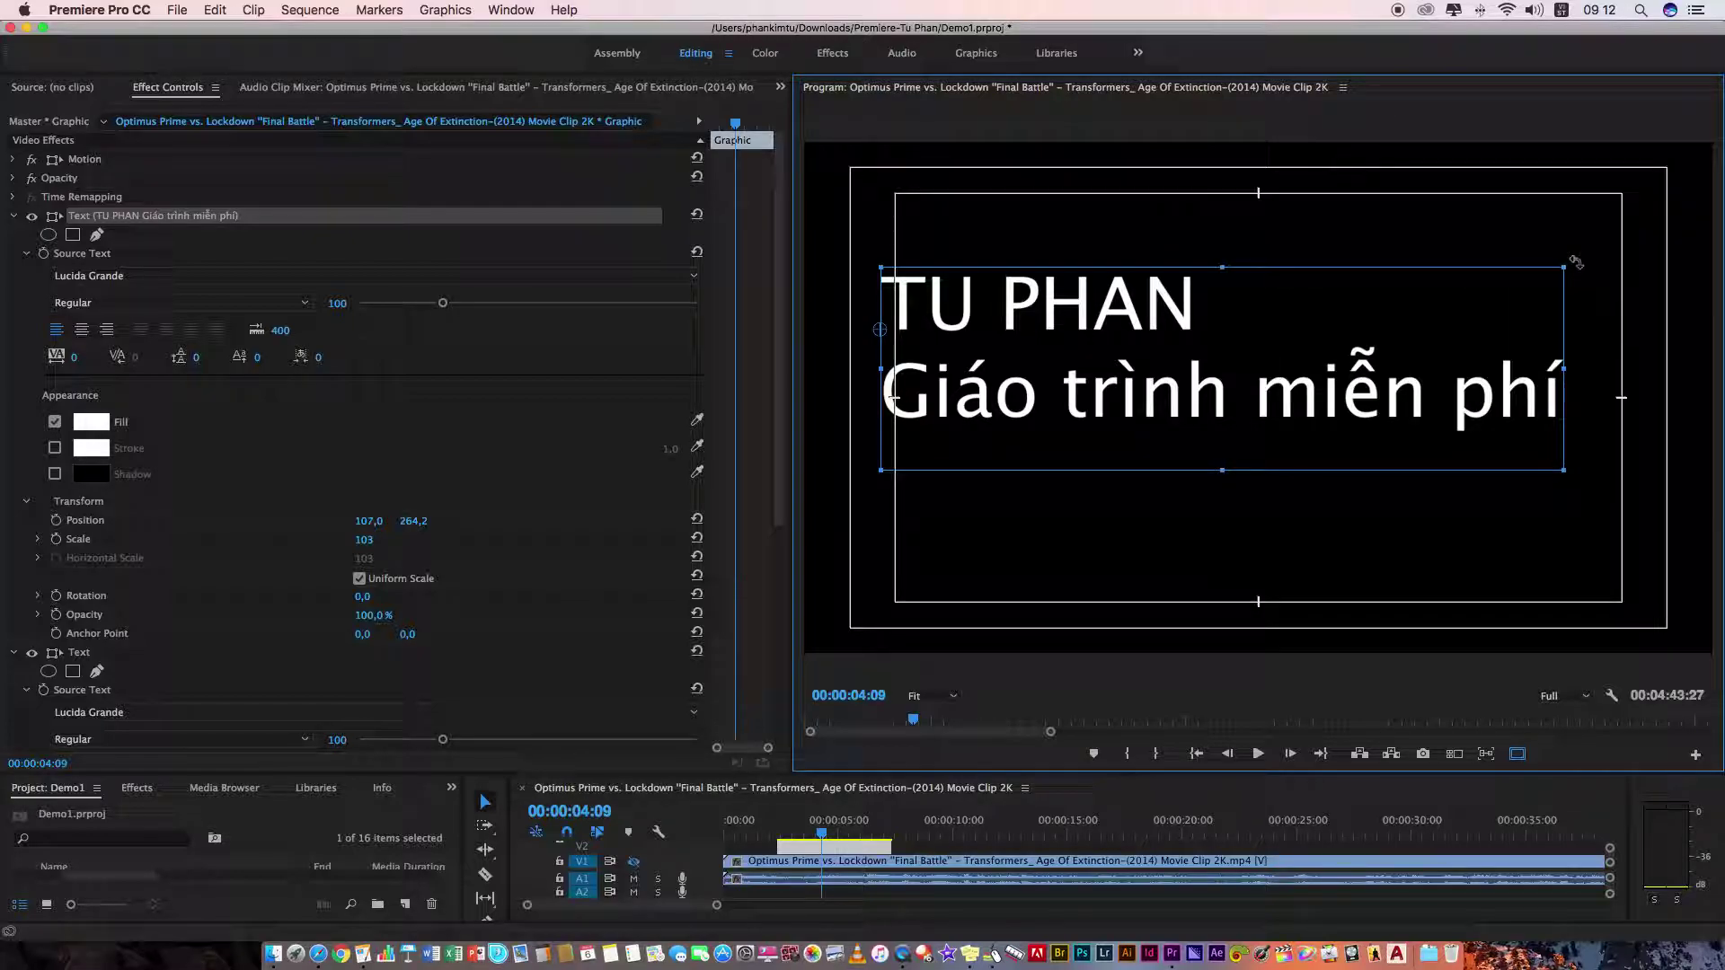
{"action": "mouse_move", "coordinate": [1577, 260]}
{"action": "left_mouse_down"}
{"action": "mouse_move", "coordinate": [948, 561]}
{"action": "mouse_move", "coordinate": [747, 441]}
{"action": "left_mouse_up"}
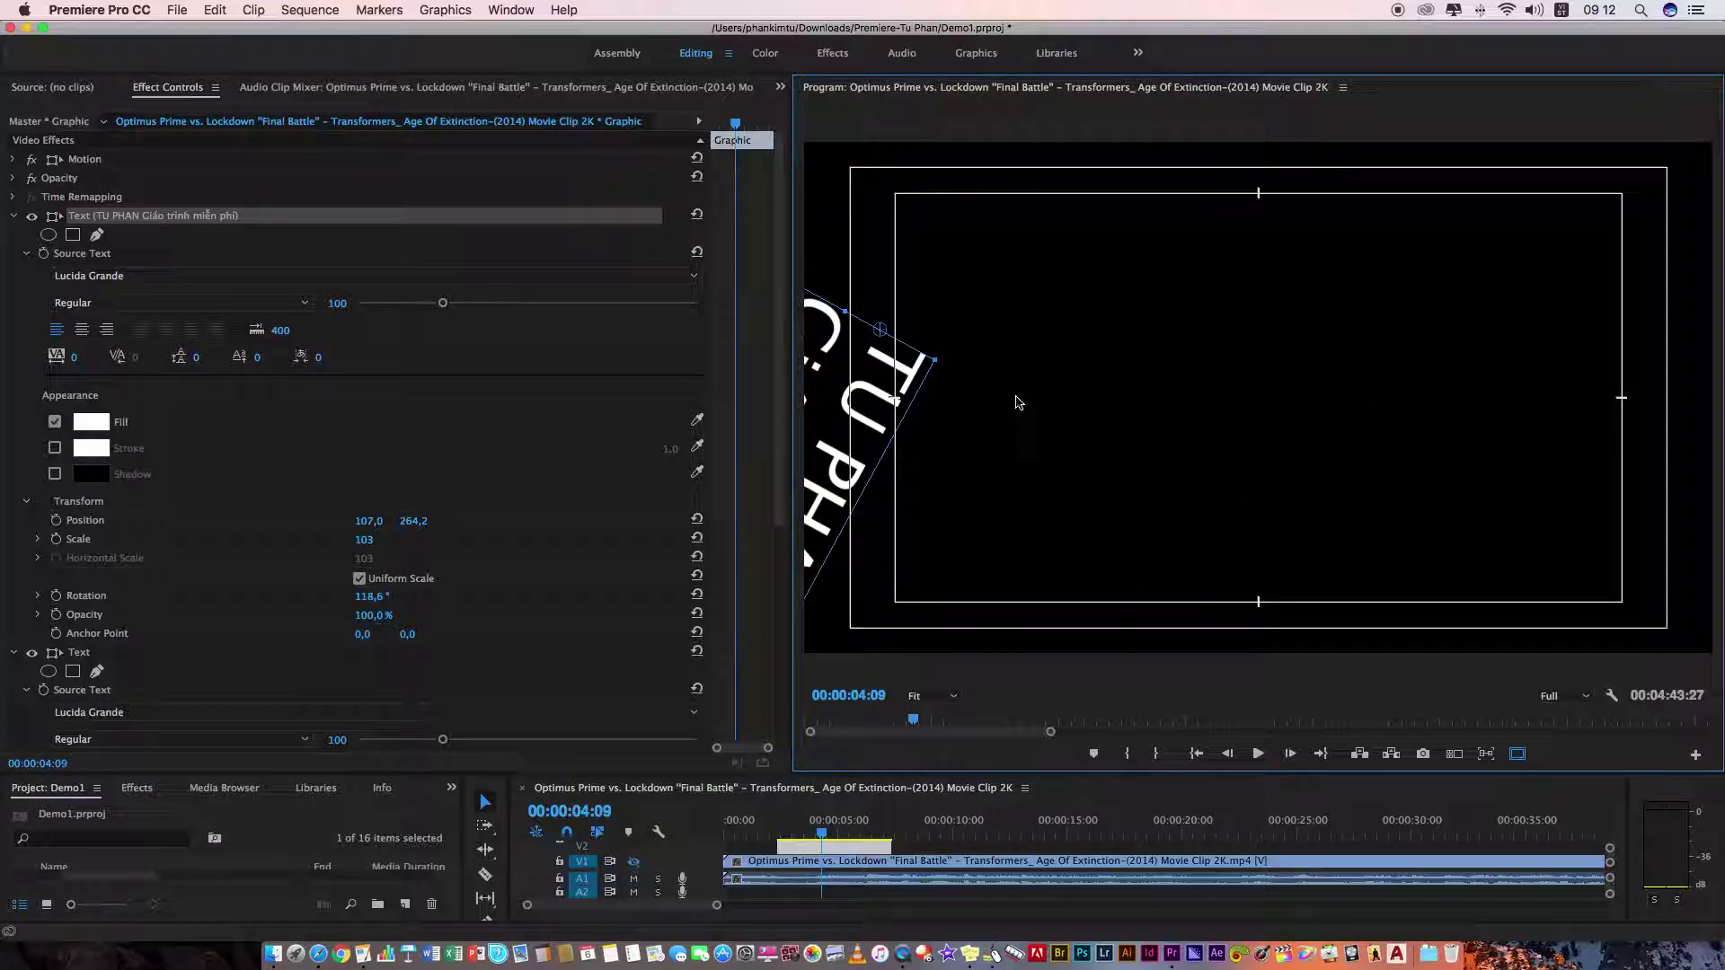
- Try repositioning the rotated title, then undo back to the unrotated title at left
{"action": "left_click_drag", "start_coordinate": [878, 427], "coordinate": [1220, 333]}
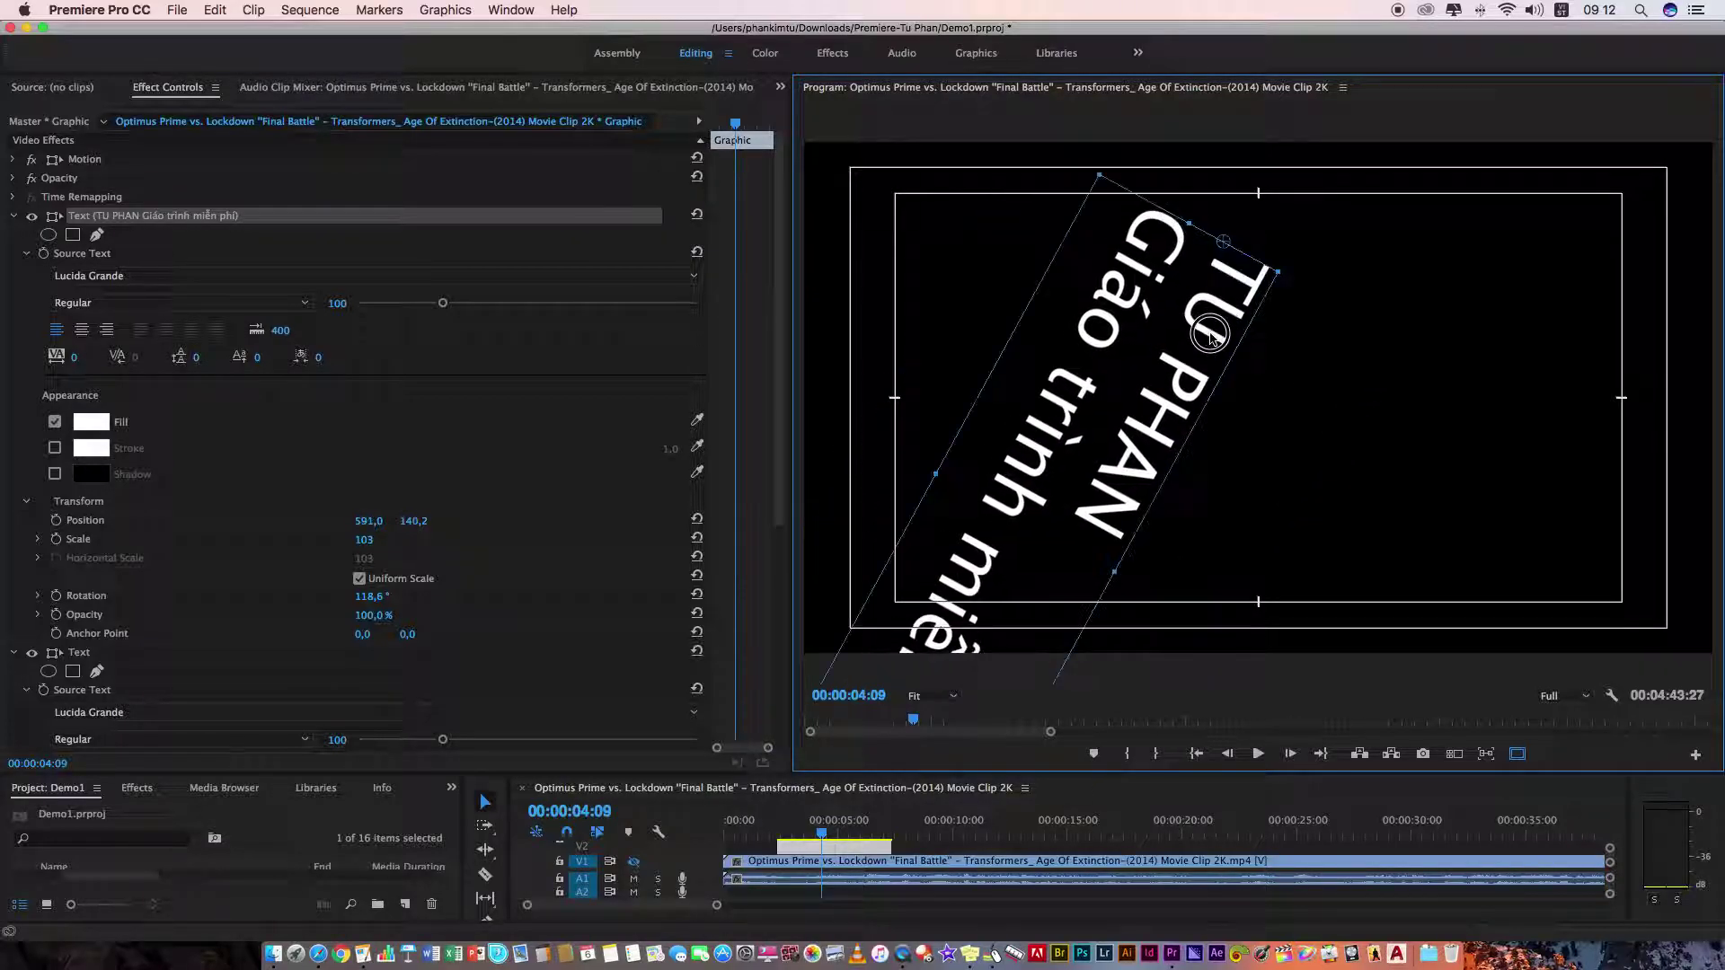
{"action": "mouse_move", "coordinate": [1220, 332]}
{"action": "left_mouse_down"}
{"action": "mouse_move", "coordinate": [1216, 400]}
{"action": "mouse_move", "coordinate": [1226, 305]}
{"action": "left_mouse_up"}
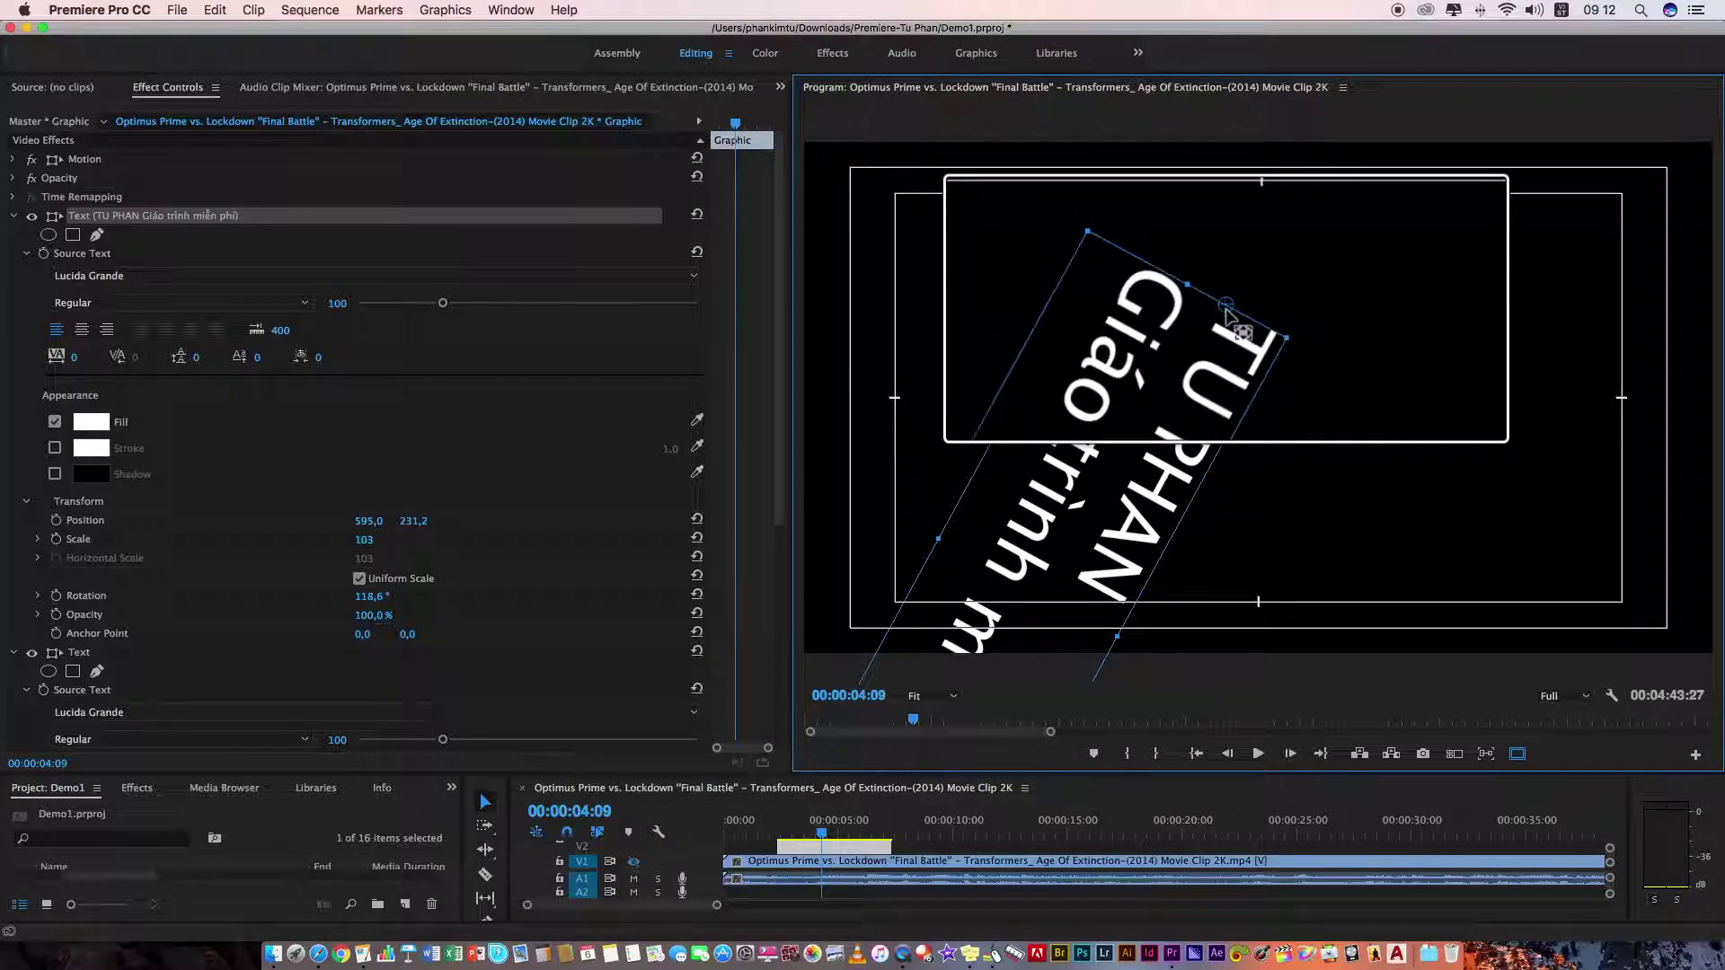
{"action": "left_click_drag", "start_coordinate": [1200, 431], "coordinate": [1272, 226]}
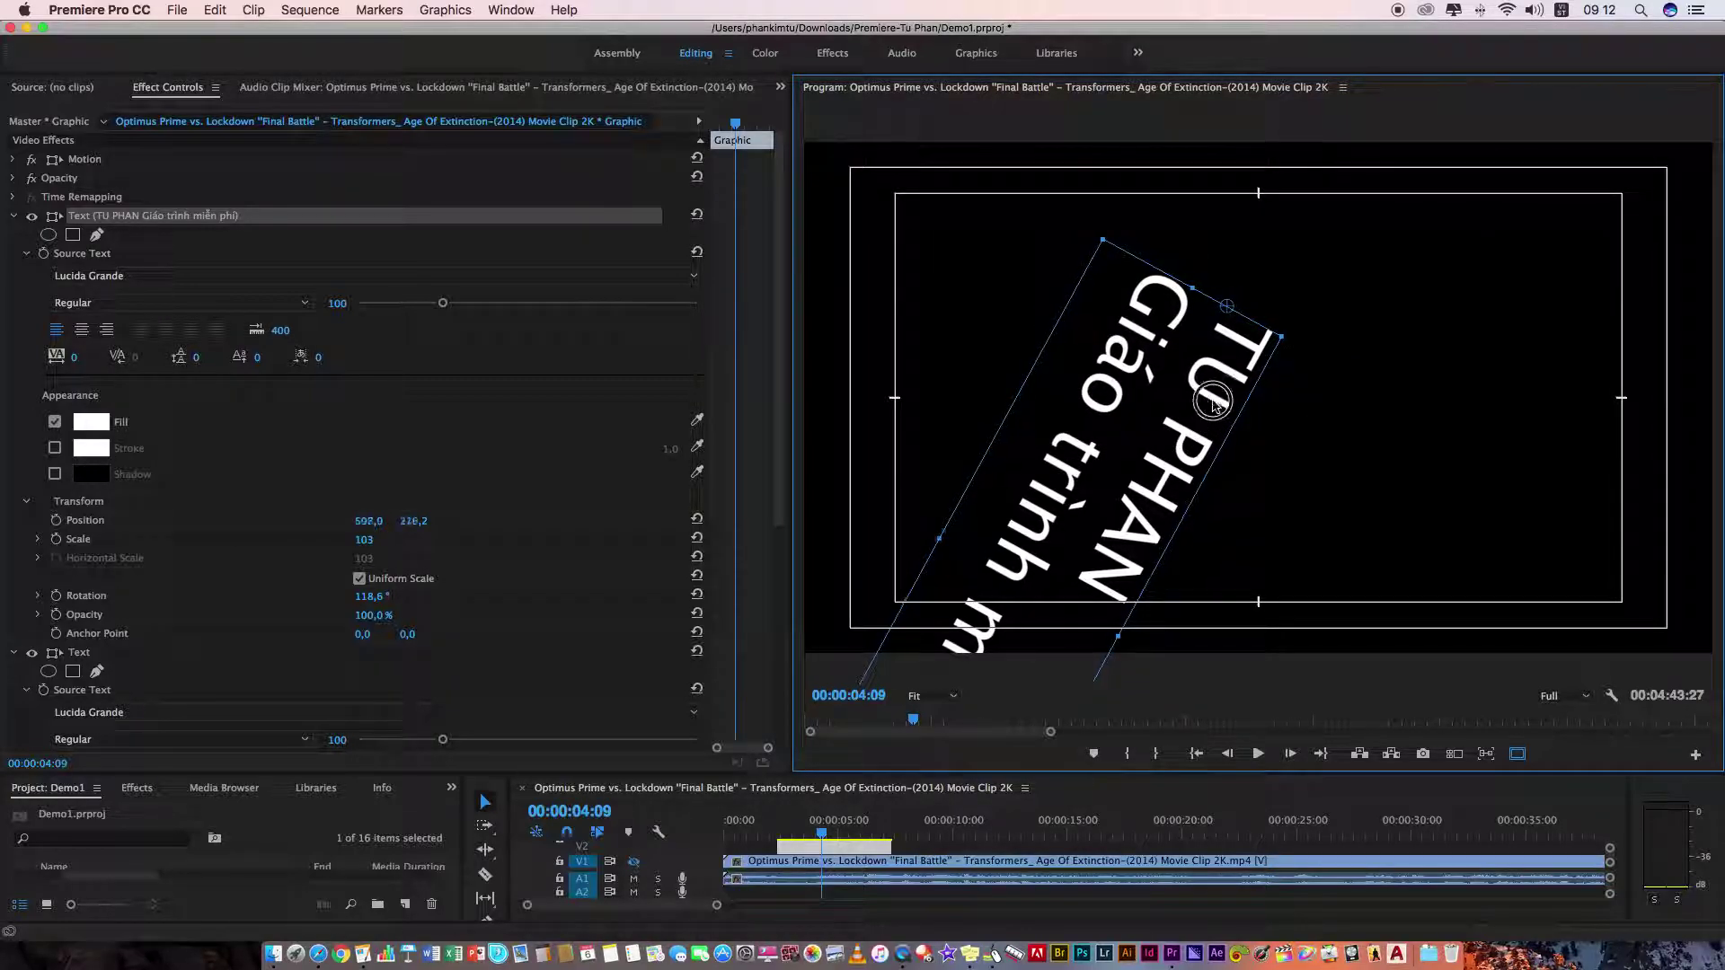
{"action": "mouse_move", "coordinate": [1272, 225]}
{"action": "left_mouse_down"}
{"action": "mouse_move", "coordinate": [1205, 360]}
{"action": "mouse_move", "coordinate": [1143, 422]}
{"action": "left_mouse_up"}
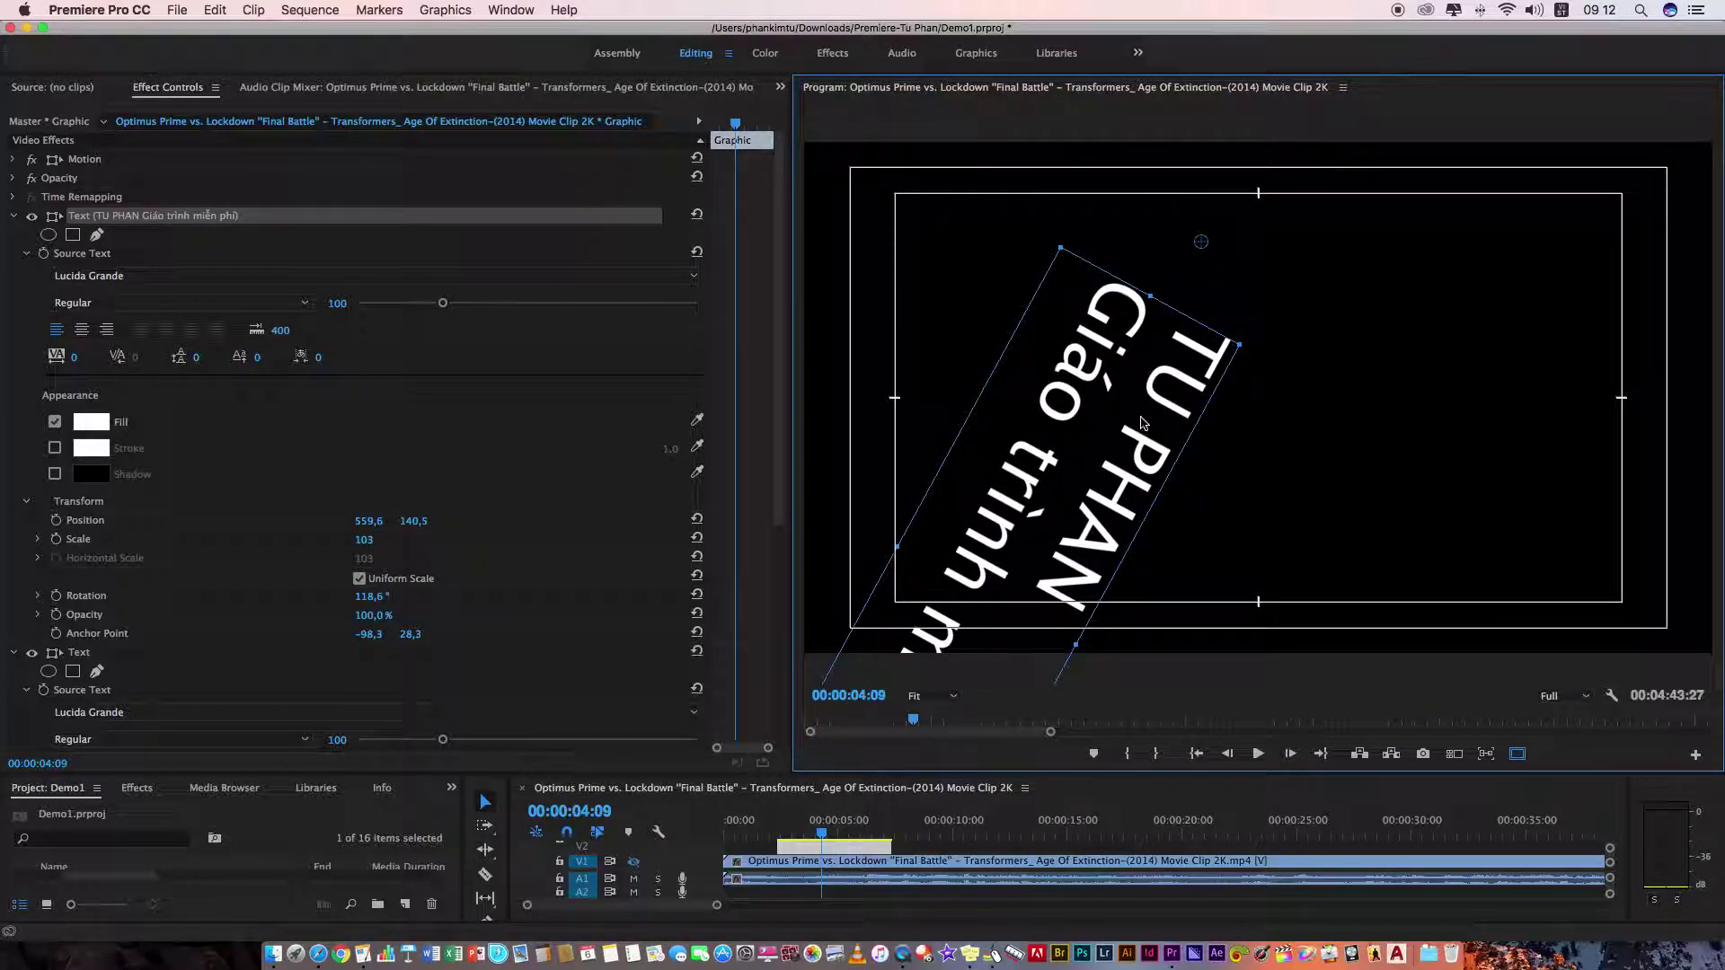
{"action": "key", "text": "super+z"}
{"action": "key", "text": "super+z"}
{"action": "key", "text": "super+z"}
{"action": "key", "text": "super+z"}
{"action": "key", "text": "super+z"}
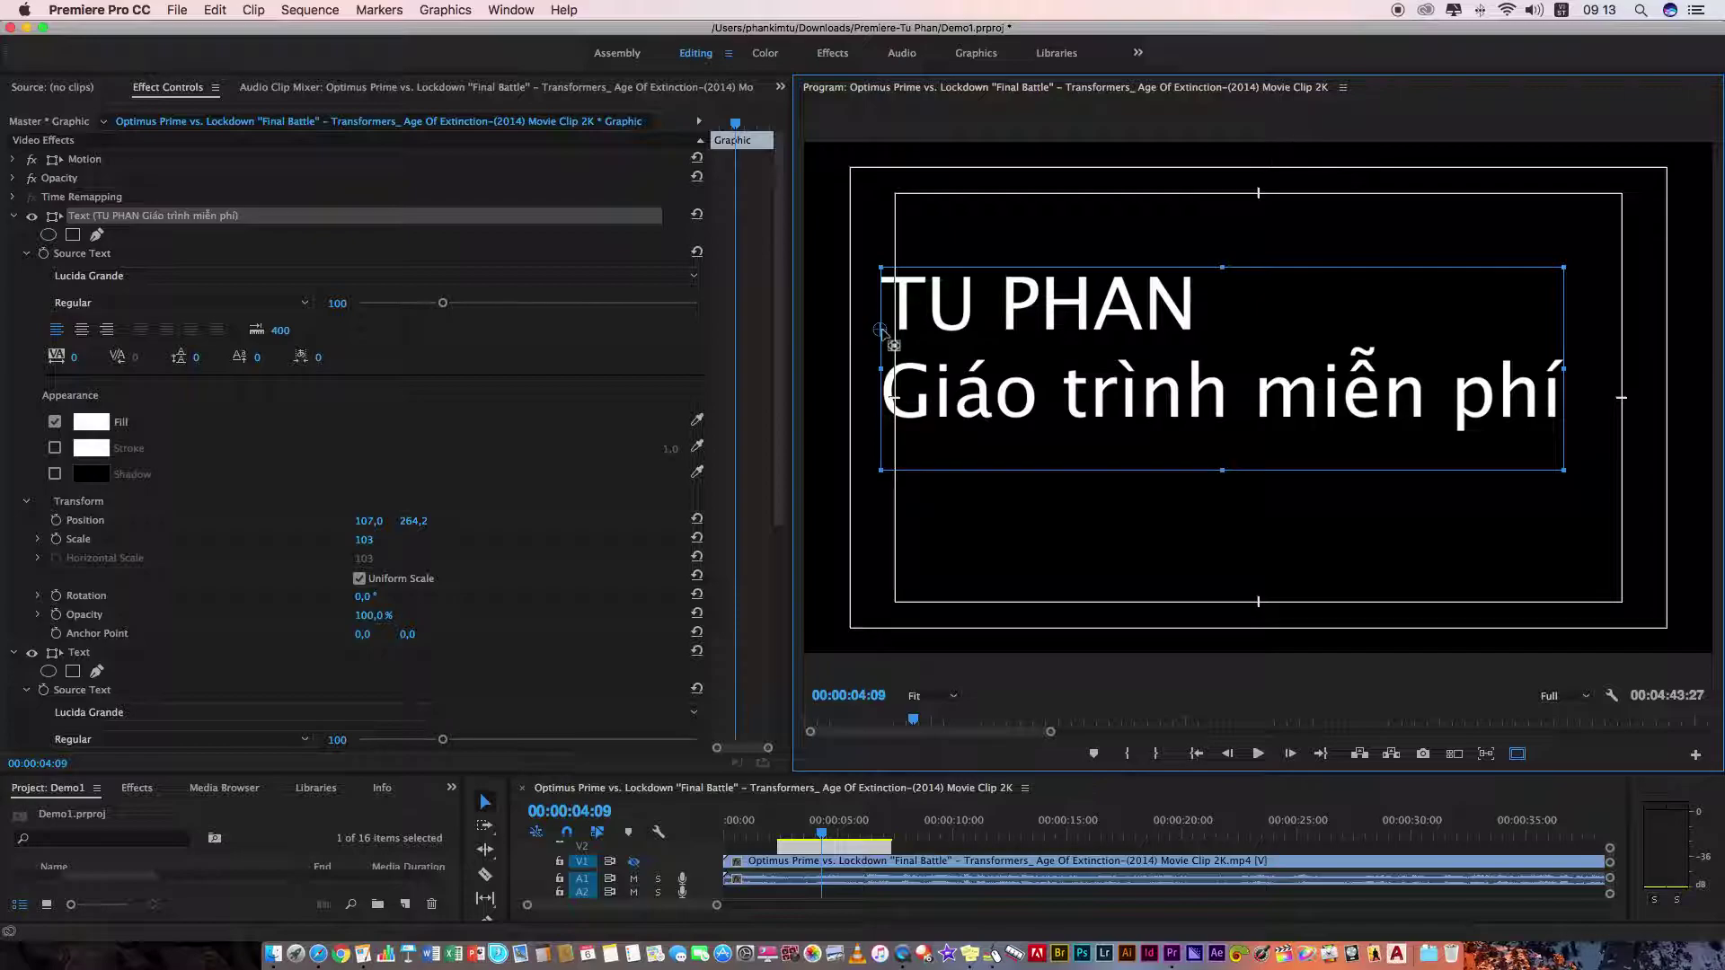
- Move the anchor point into the text, rotate the title to 2.1°, and place it at 629.5, 312.4
{"action": "left_click_drag", "start_coordinate": [883, 338], "coordinate": [1212, 363]}
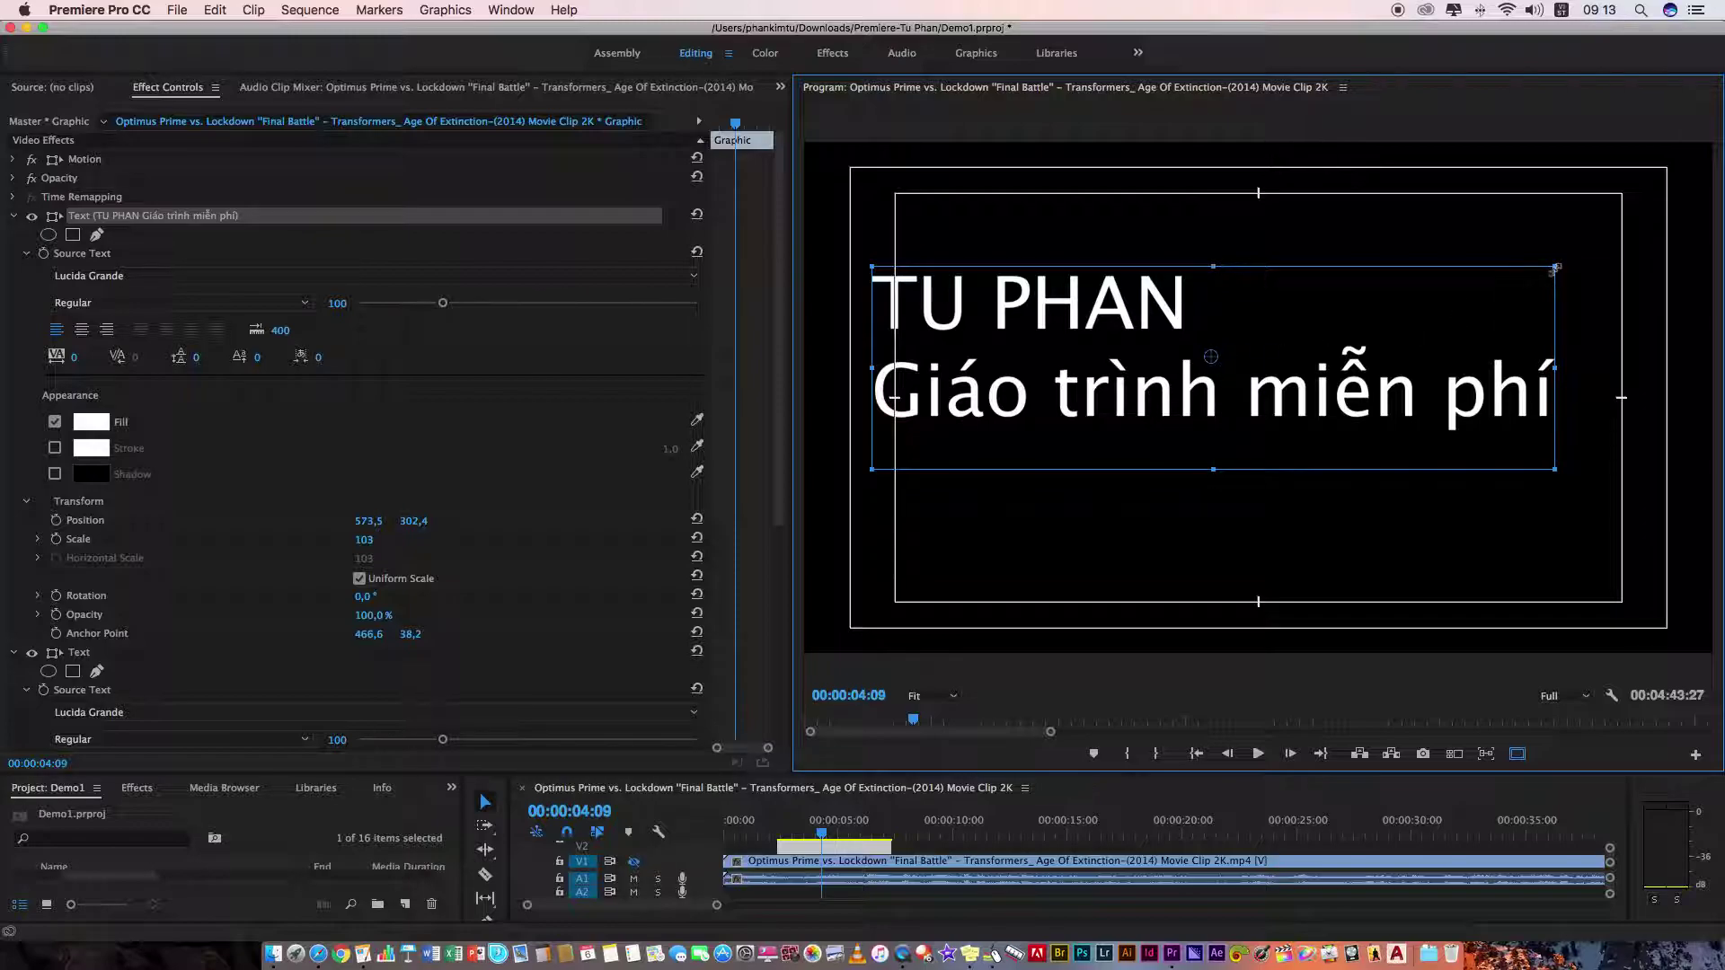
{"action": "mouse_move", "coordinate": [1563, 260]}
{"action": "left_mouse_down"}
{"action": "mouse_move", "coordinate": [1403, 526]}
{"action": "mouse_move", "coordinate": [1199, 316]}
{"action": "mouse_move", "coordinate": [1309, 340]}
{"action": "left_mouse_up"}
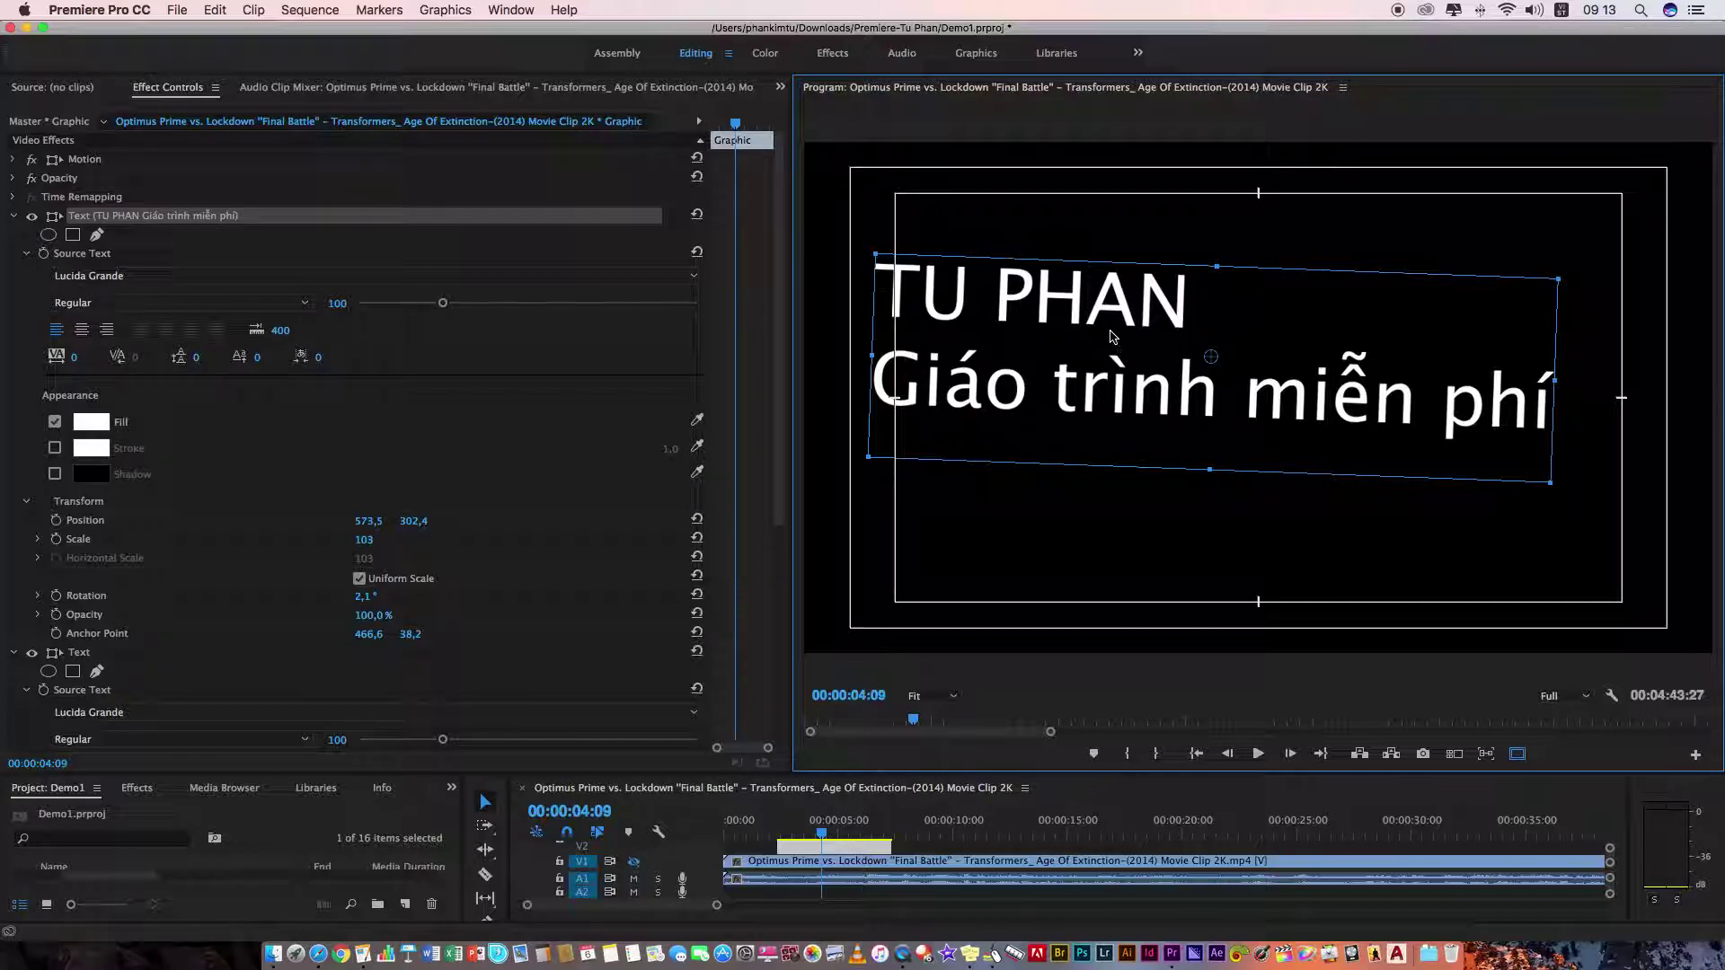
{"action": "left_click_drag", "start_coordinate": [1082, 320], "coordinate": [1133, 325]}
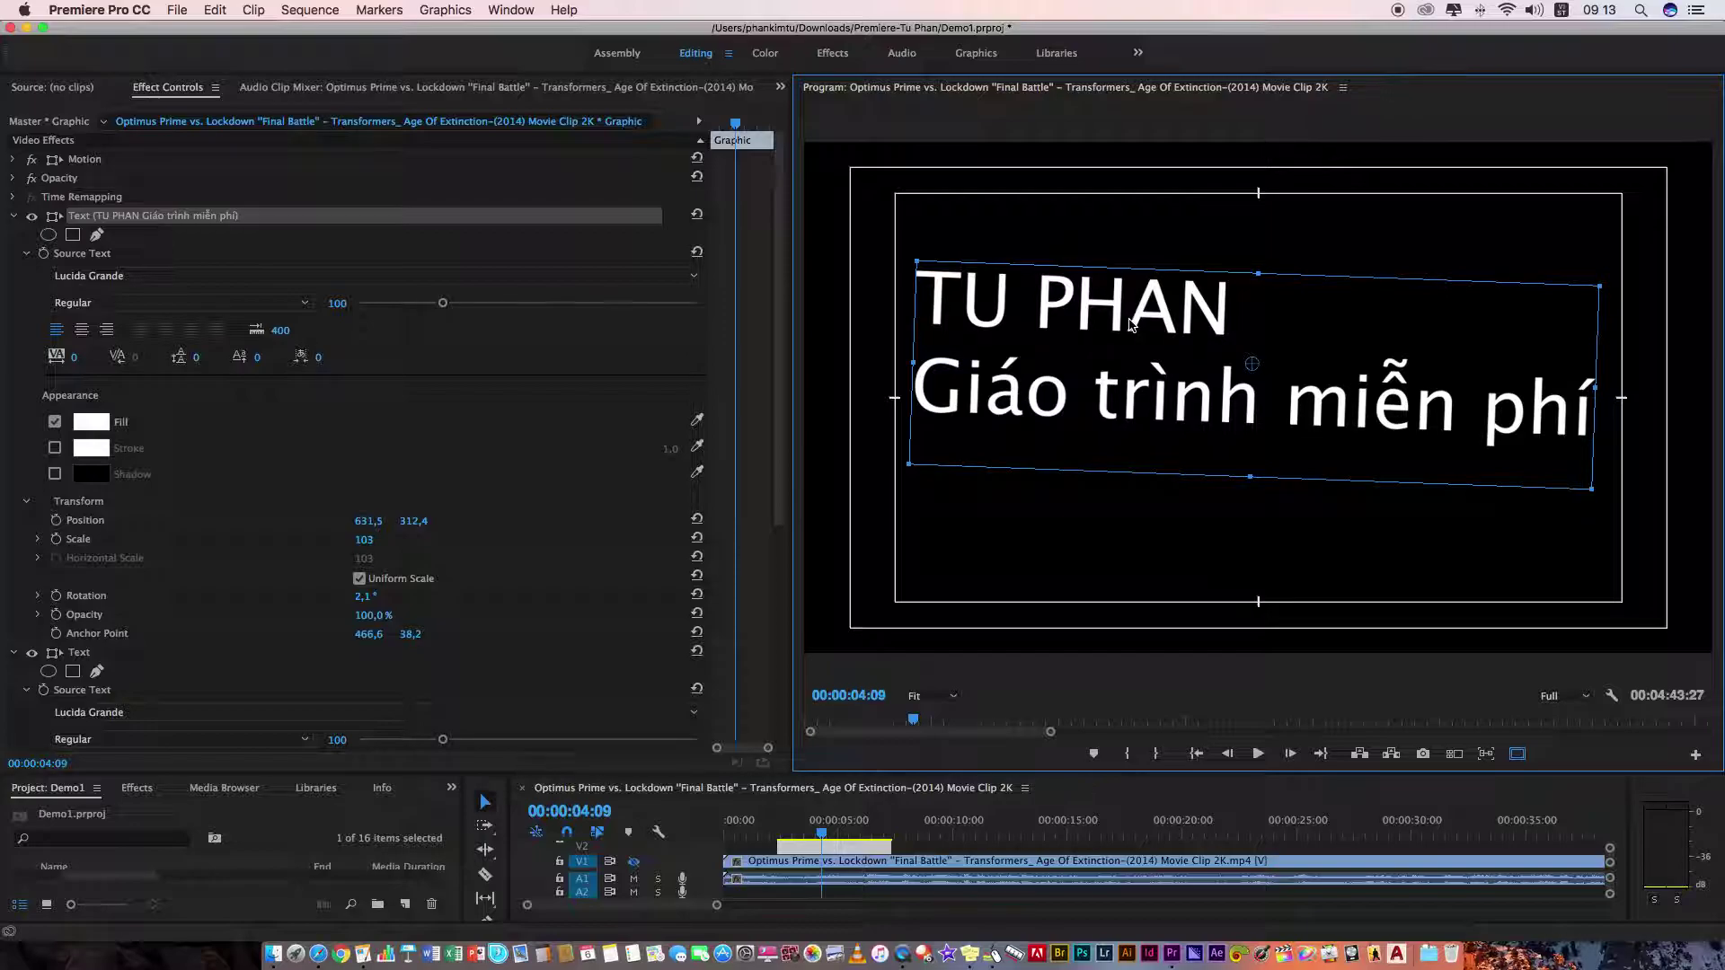
{"action": "left_click", "coordinate": [151, 92]}
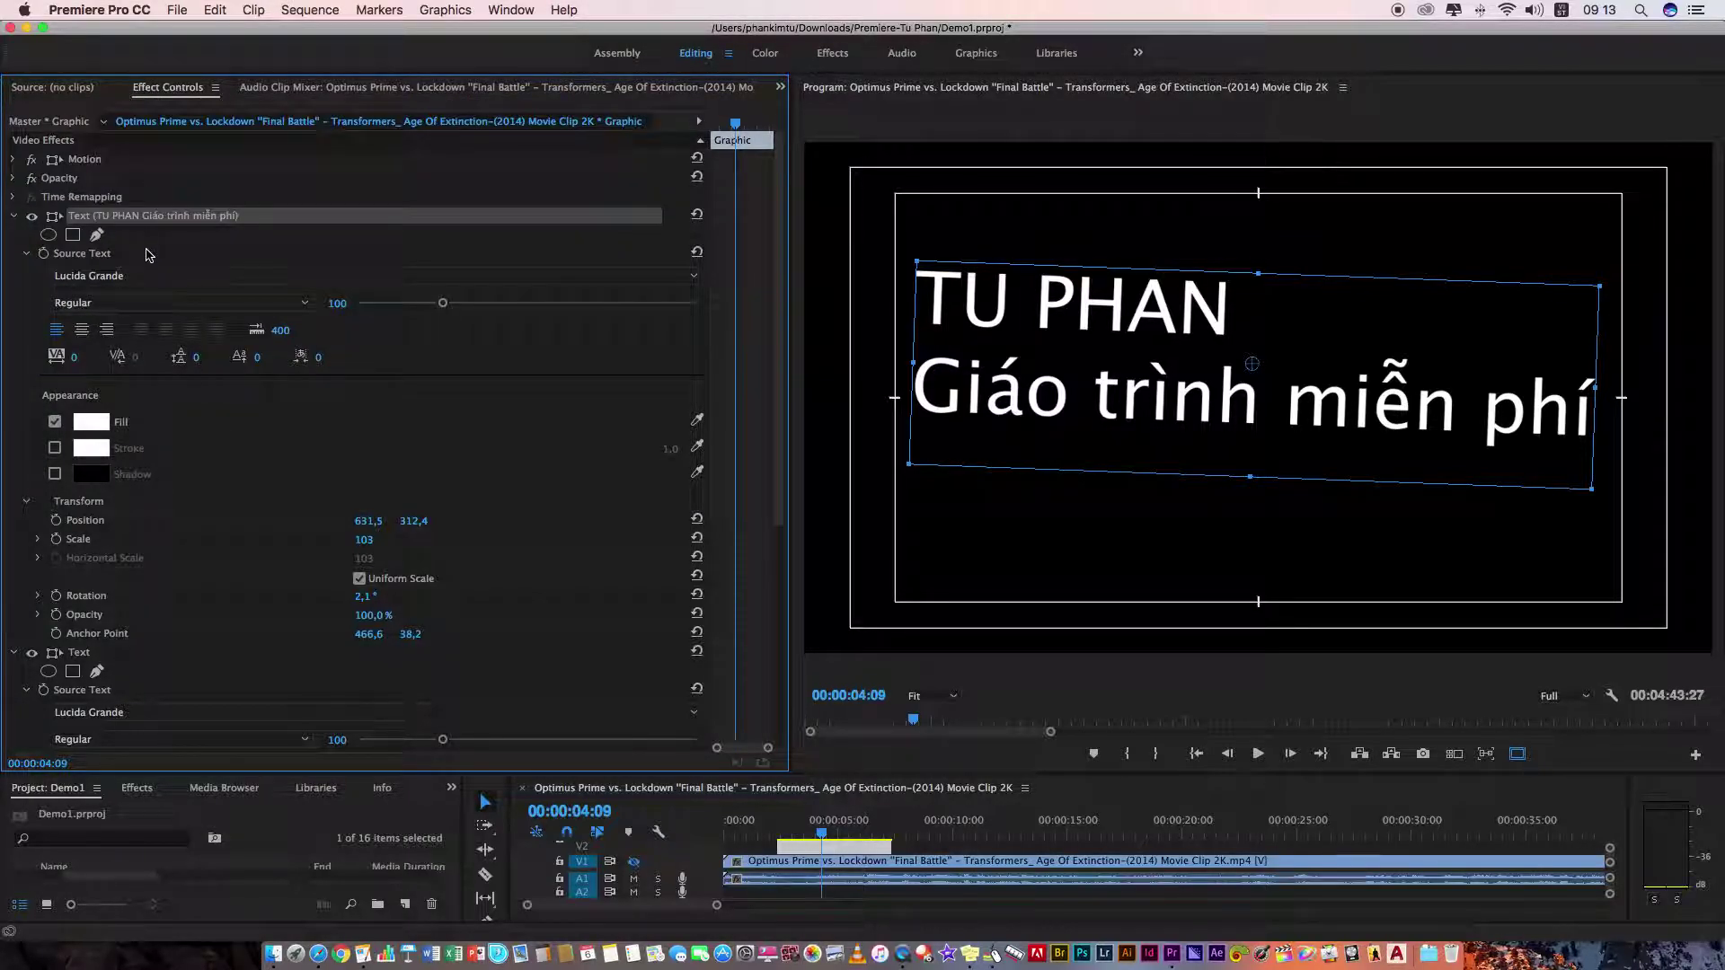
{"action": "left_click_drag", "start_coordinate": [1561, 417], "coordinate": [1559, 415]}
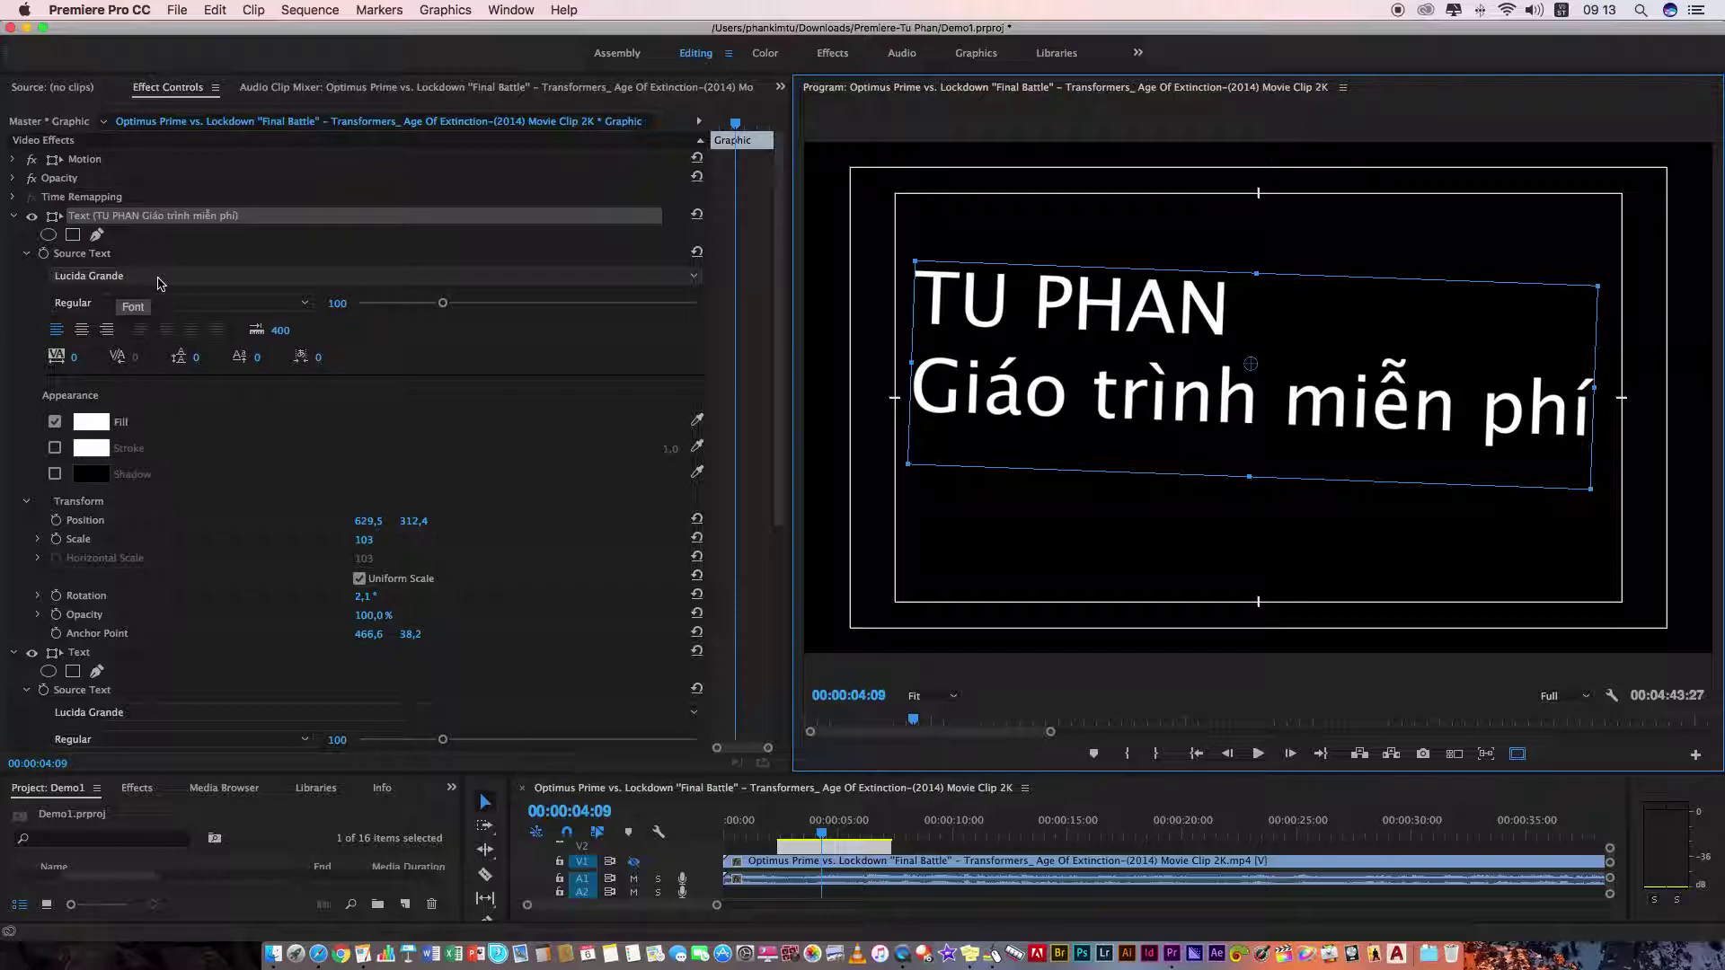
- Set the title font to Arial Bold, nudge it to 626.5, 320.4, and turn off safe margins
{"action": "left_click", "coordinate": [114, 278]}
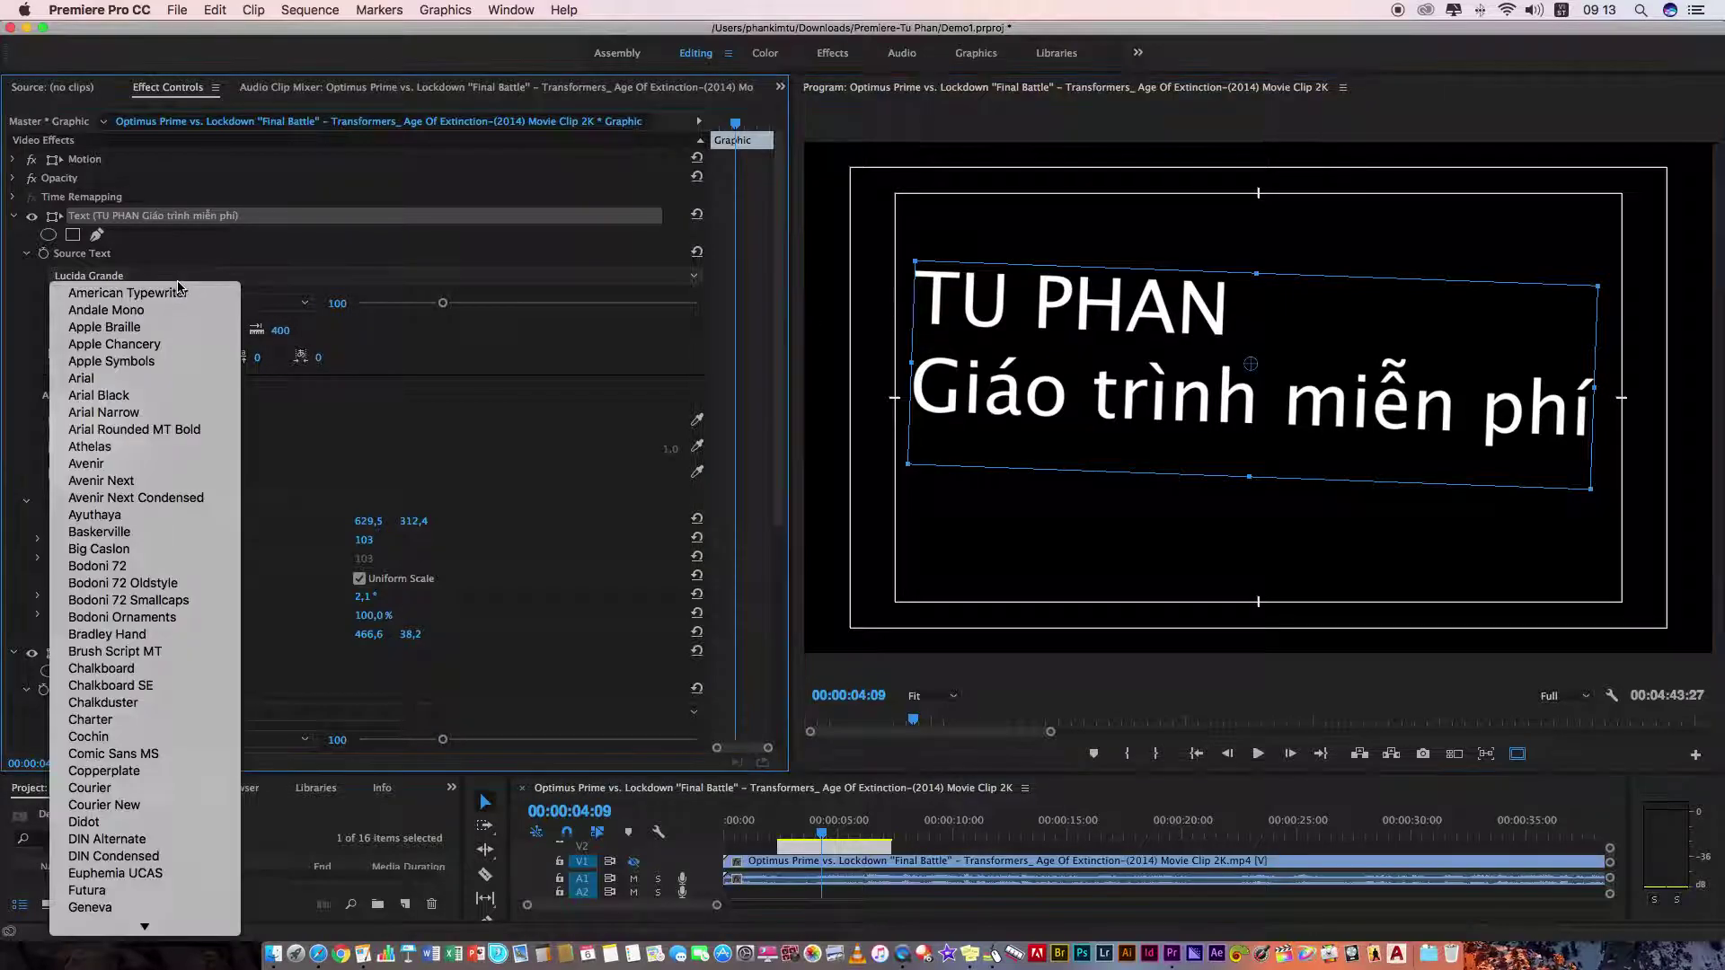
{"action": "key", "text": "Escape"}
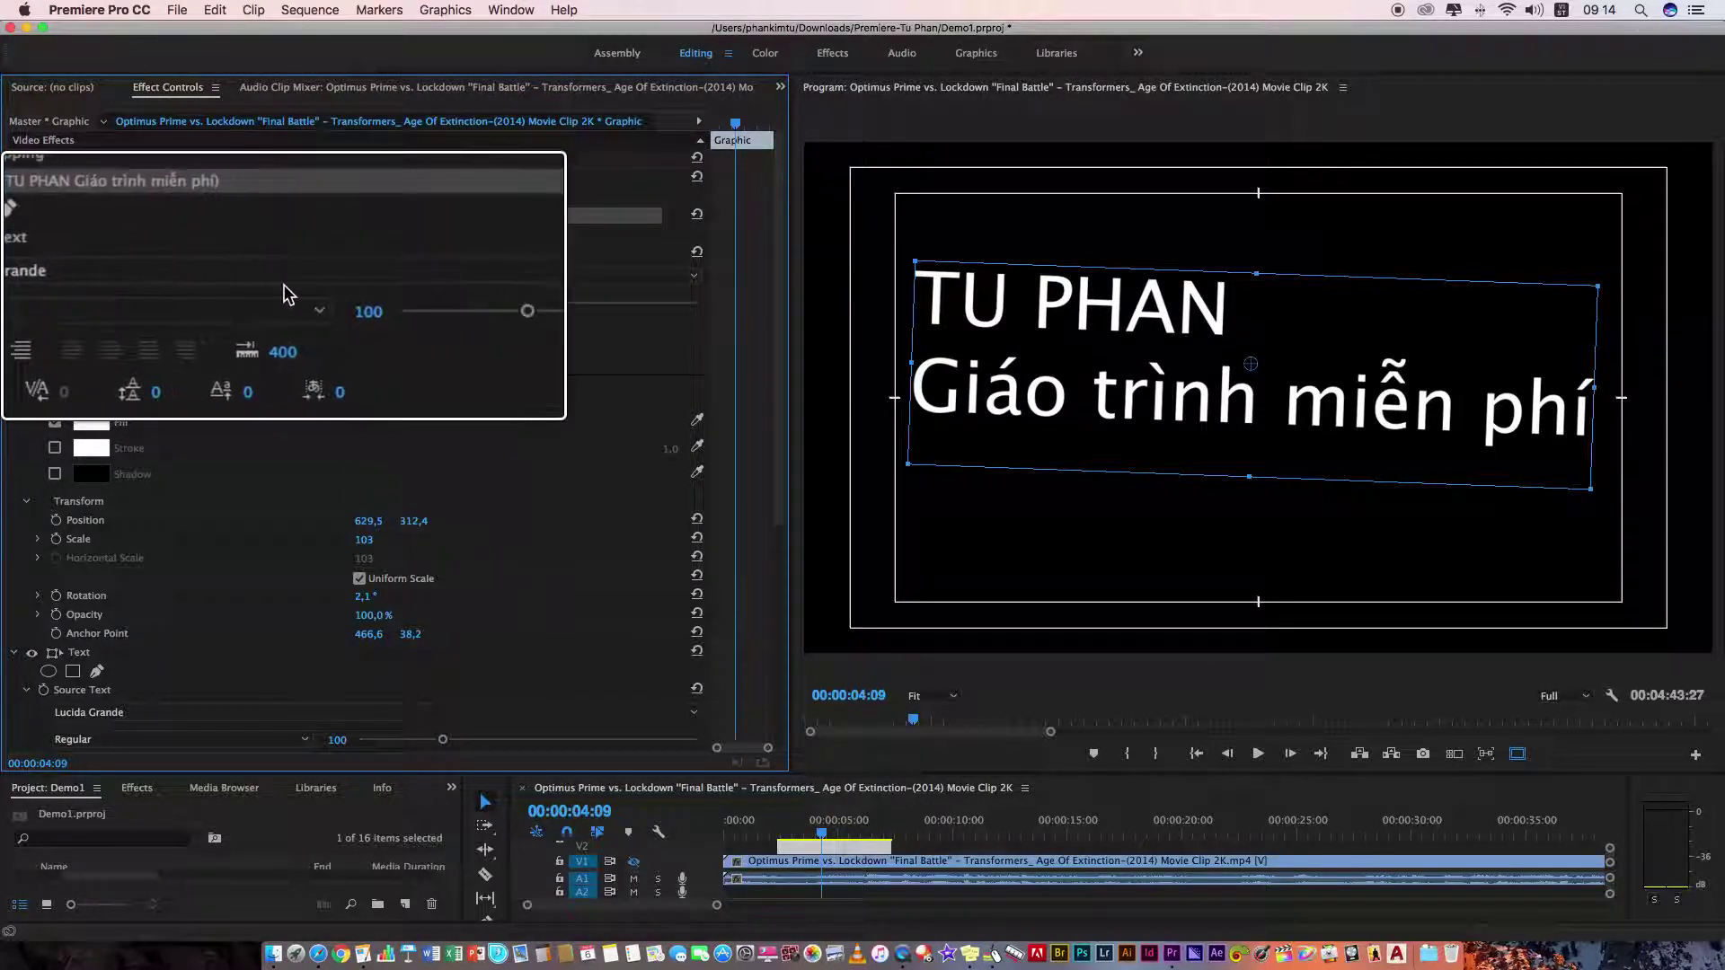
{"action": "left_click", "coordinate": [183, 283]}
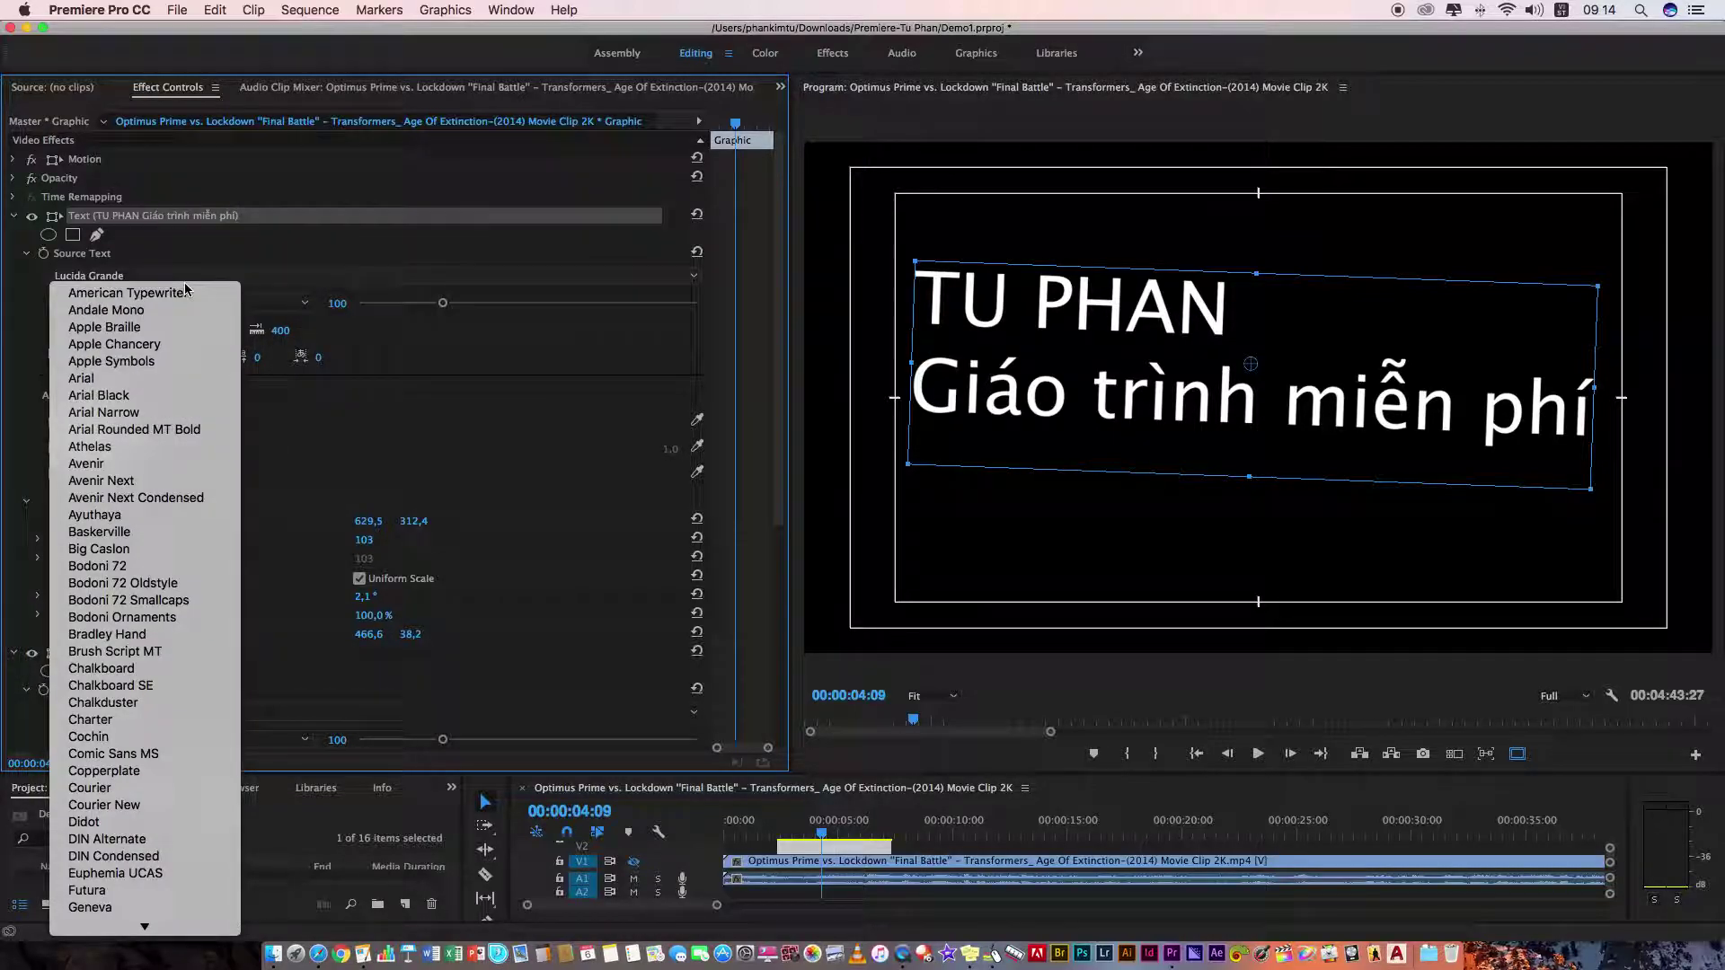
{"action": "left_click", "coordinate": [123, 382]}
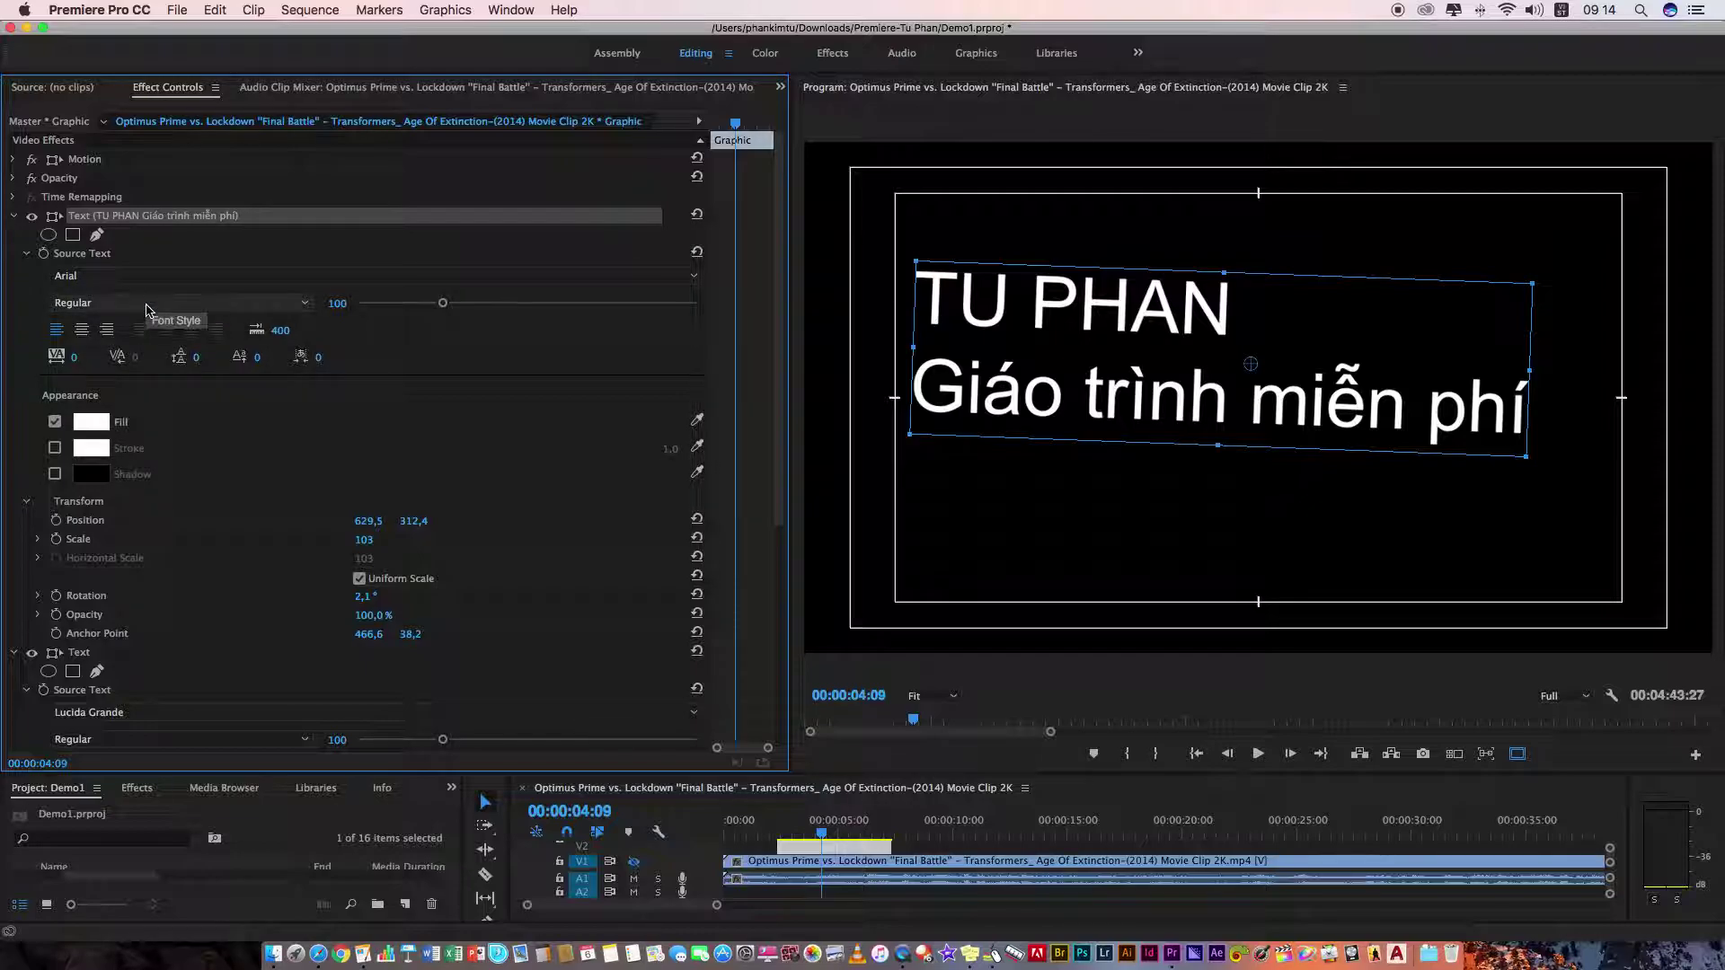
{"action": "left_click", "coordinate": [148, 308]}
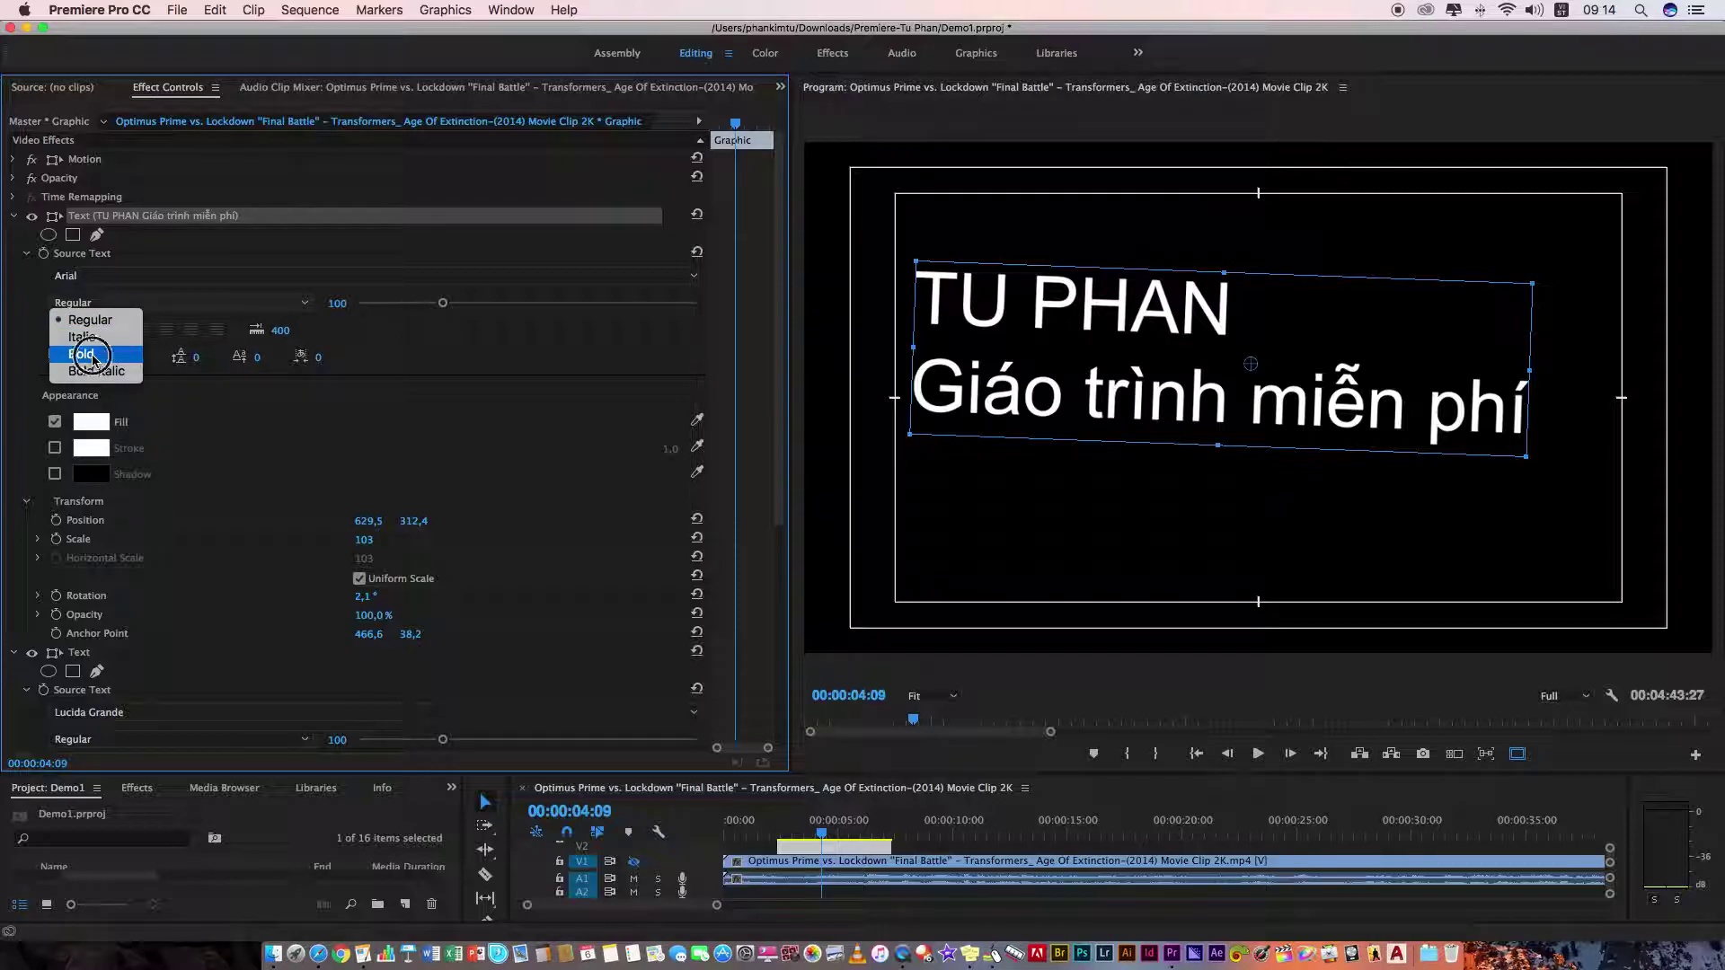
{"action": "left_click", "coordinate": [93, 357]}
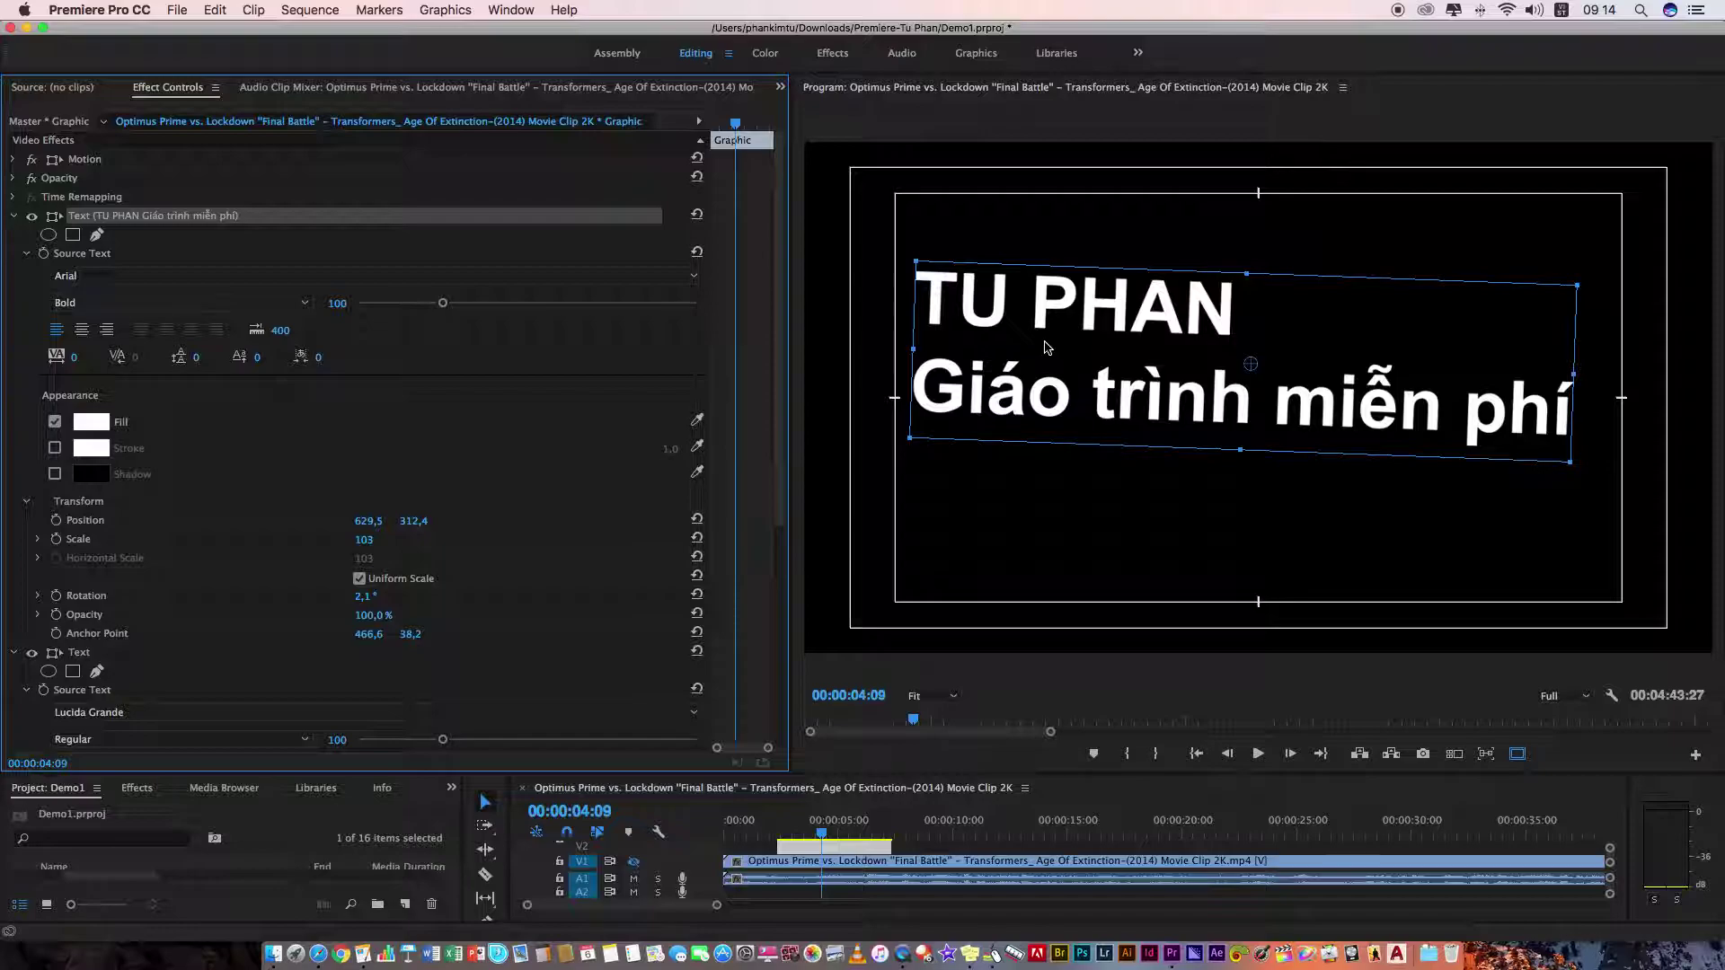
{"action": "left_click_drag", "start_coordinate": [1126, 310], "coordinate": [1113, 313]}
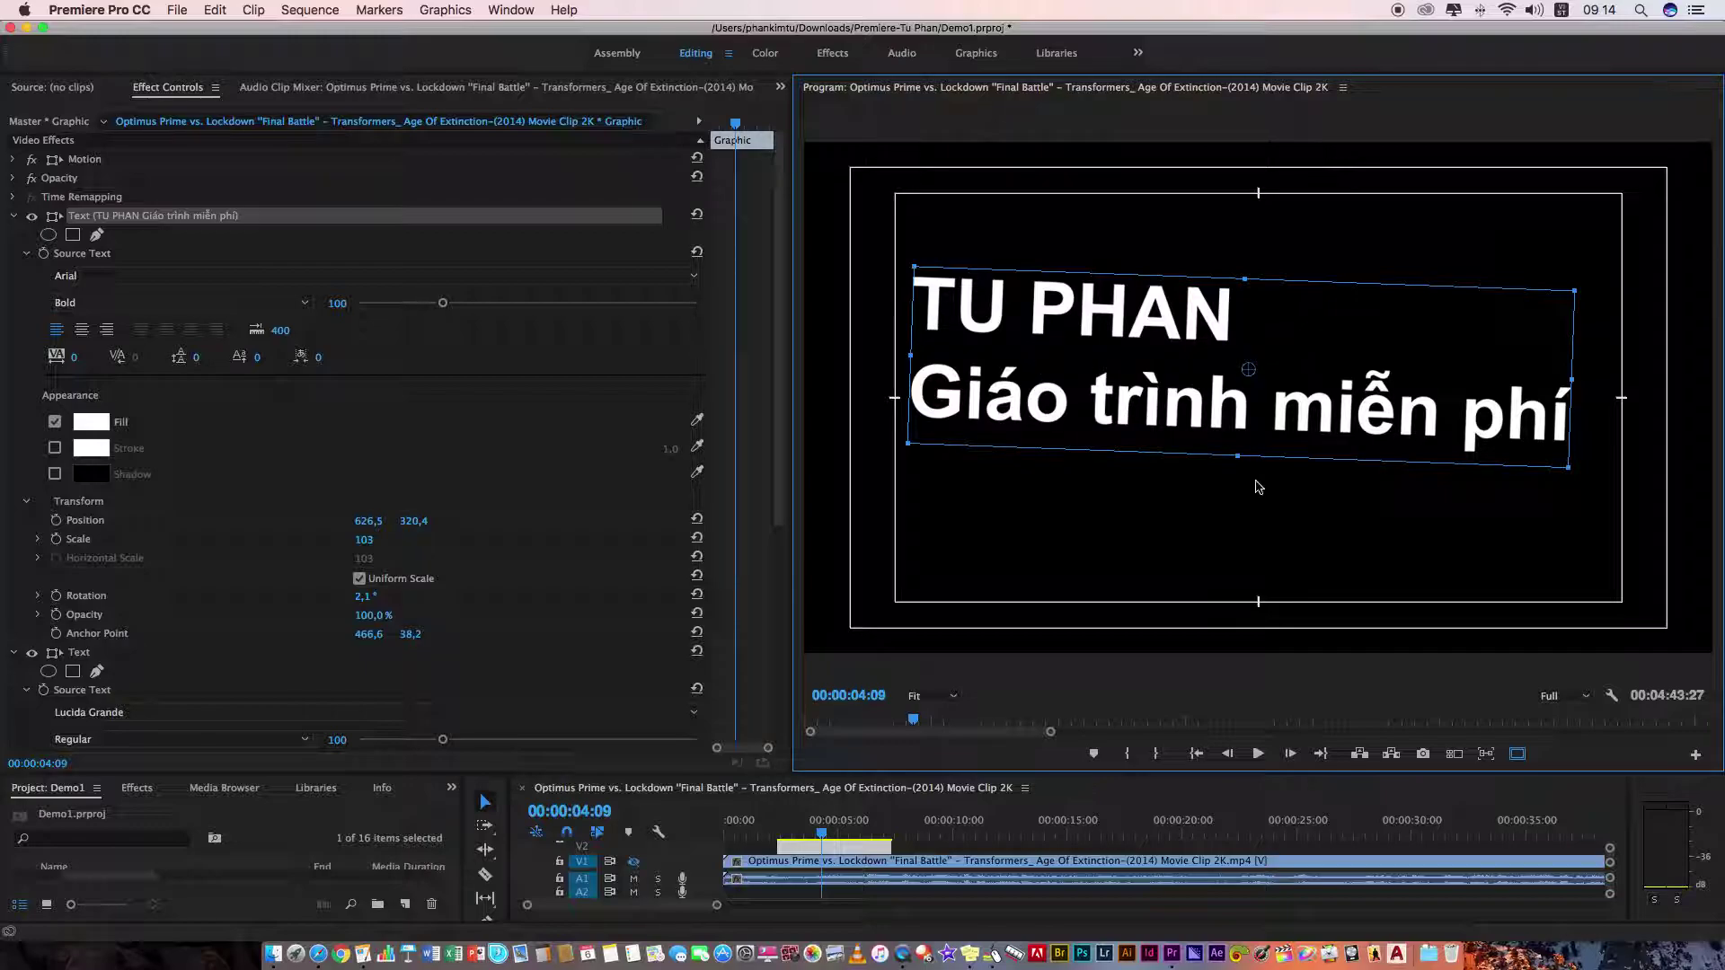
{"action": "left_click", "coordinate": [1524, 759]}
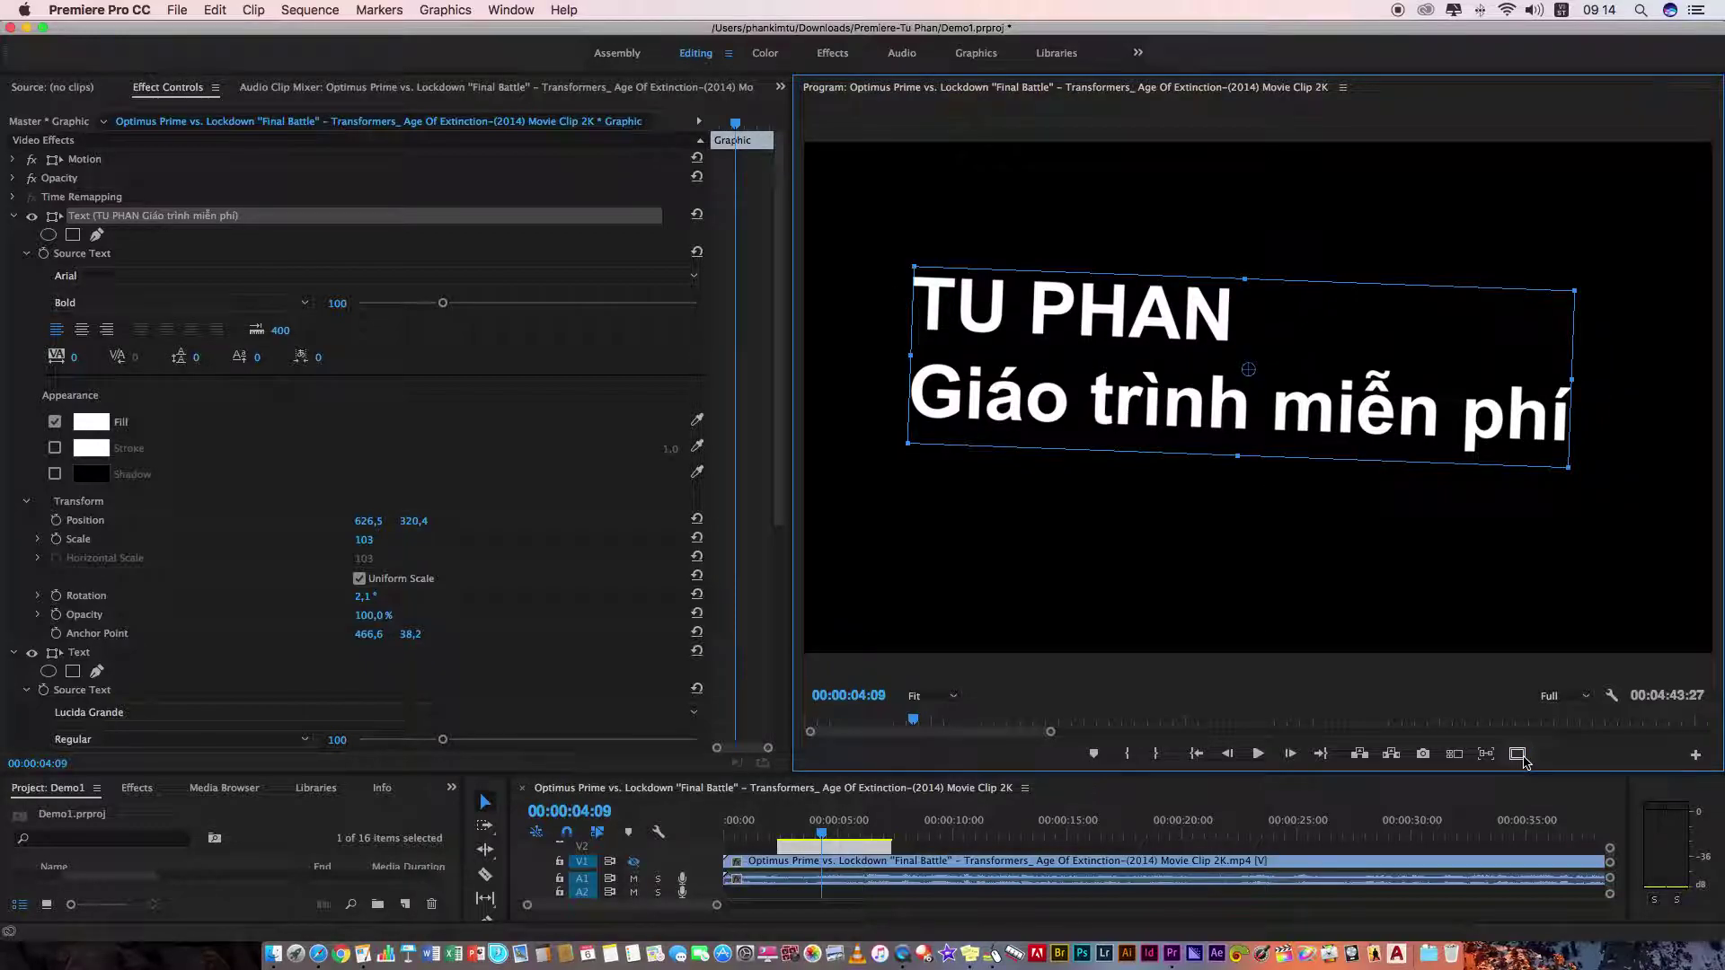
- Reposition the title and drag its corner handle to scale it up to 125
{"action": "left_click_drag", "start_coordinate": [1101, 343], "coordinate": [1069, 323]}
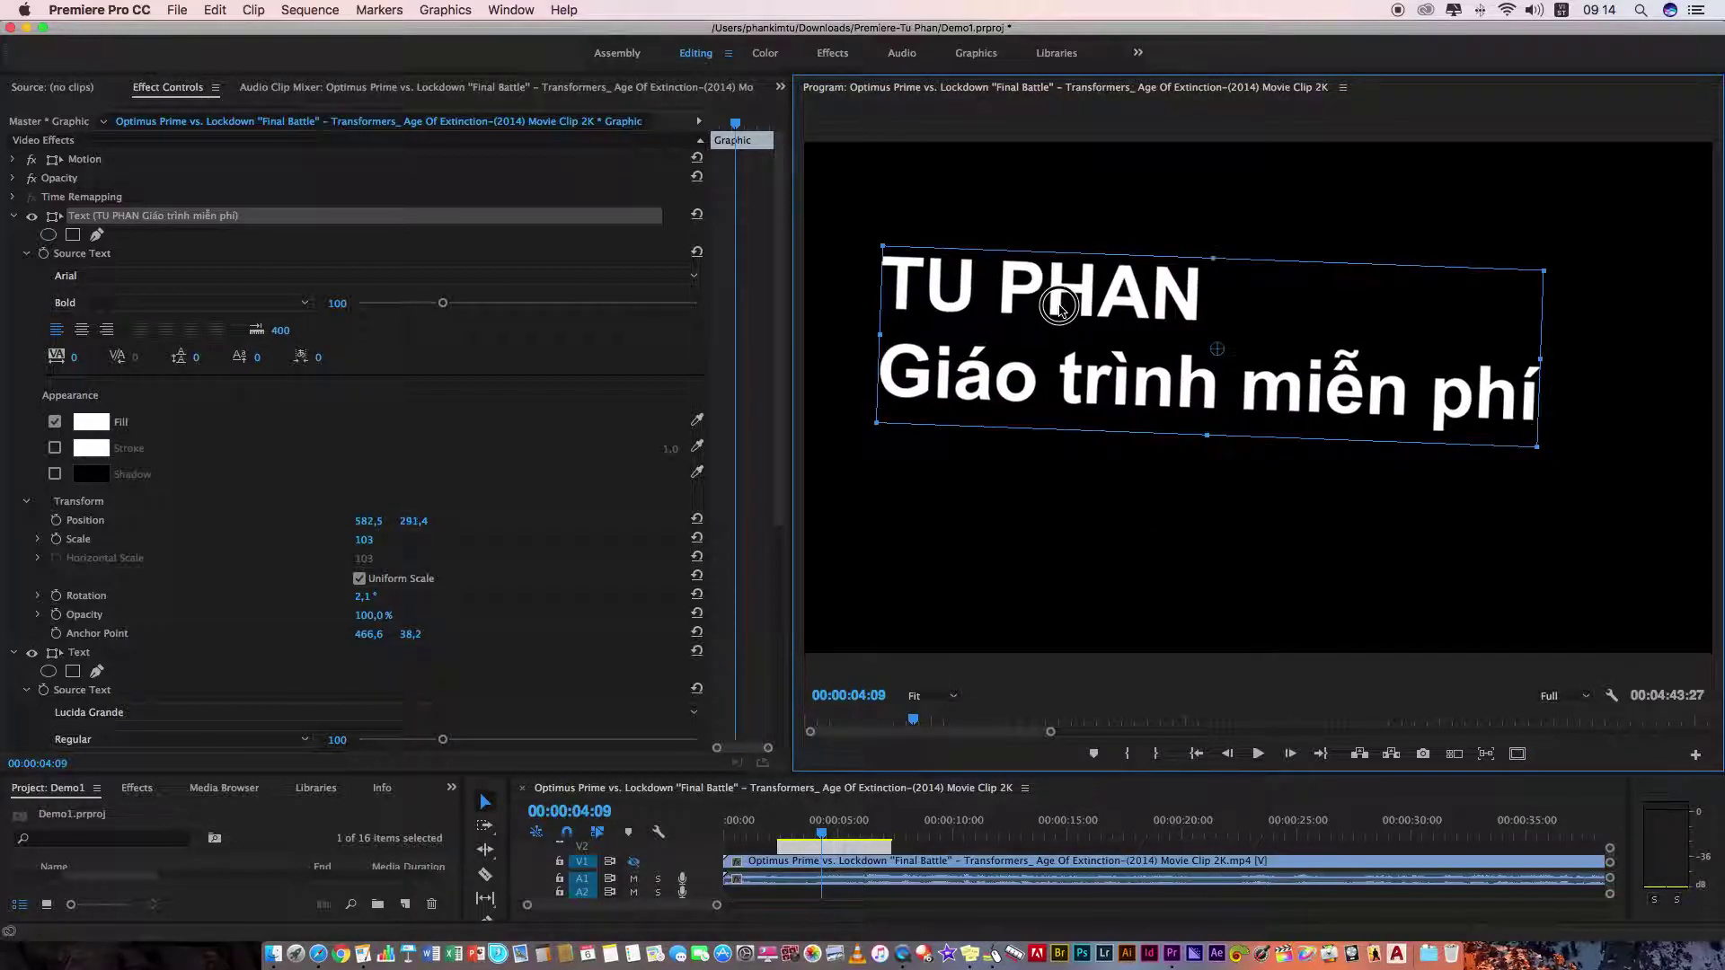
{"action": "left_click_drag", "start_coordinate": [1541, 271], "coordinate": [1524, 258]}
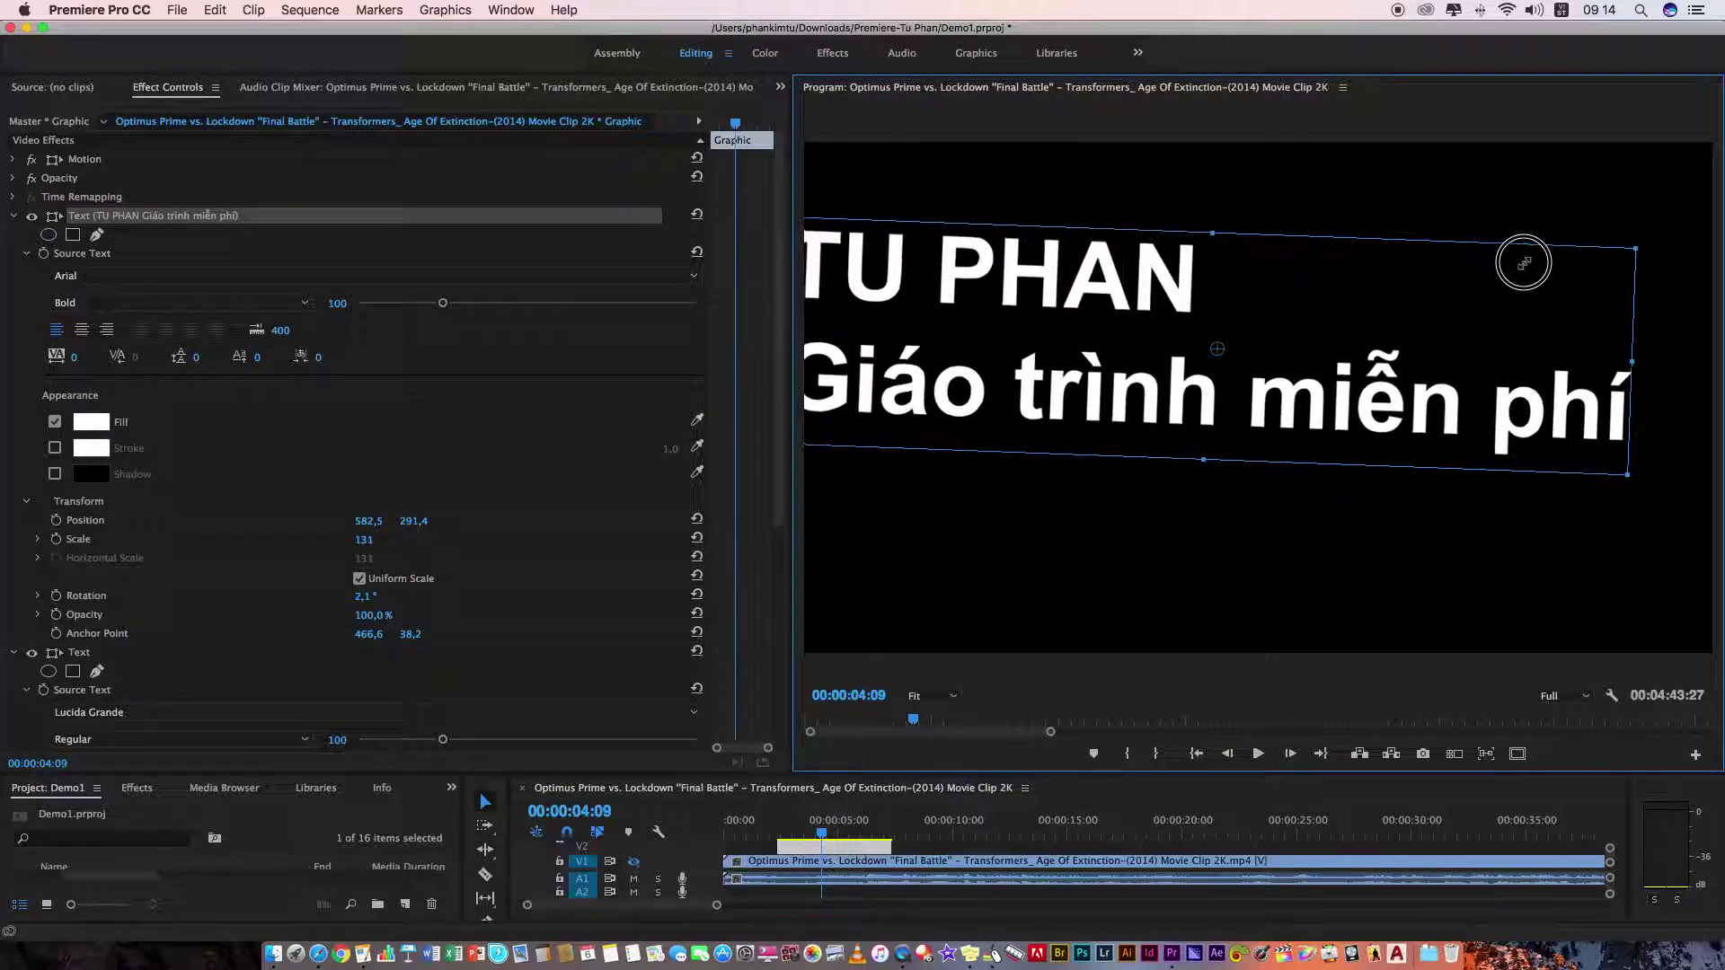
{"action": "left_click_drag", "start_coordinate": [1051, 312], "coordinate": [1084, 318]}
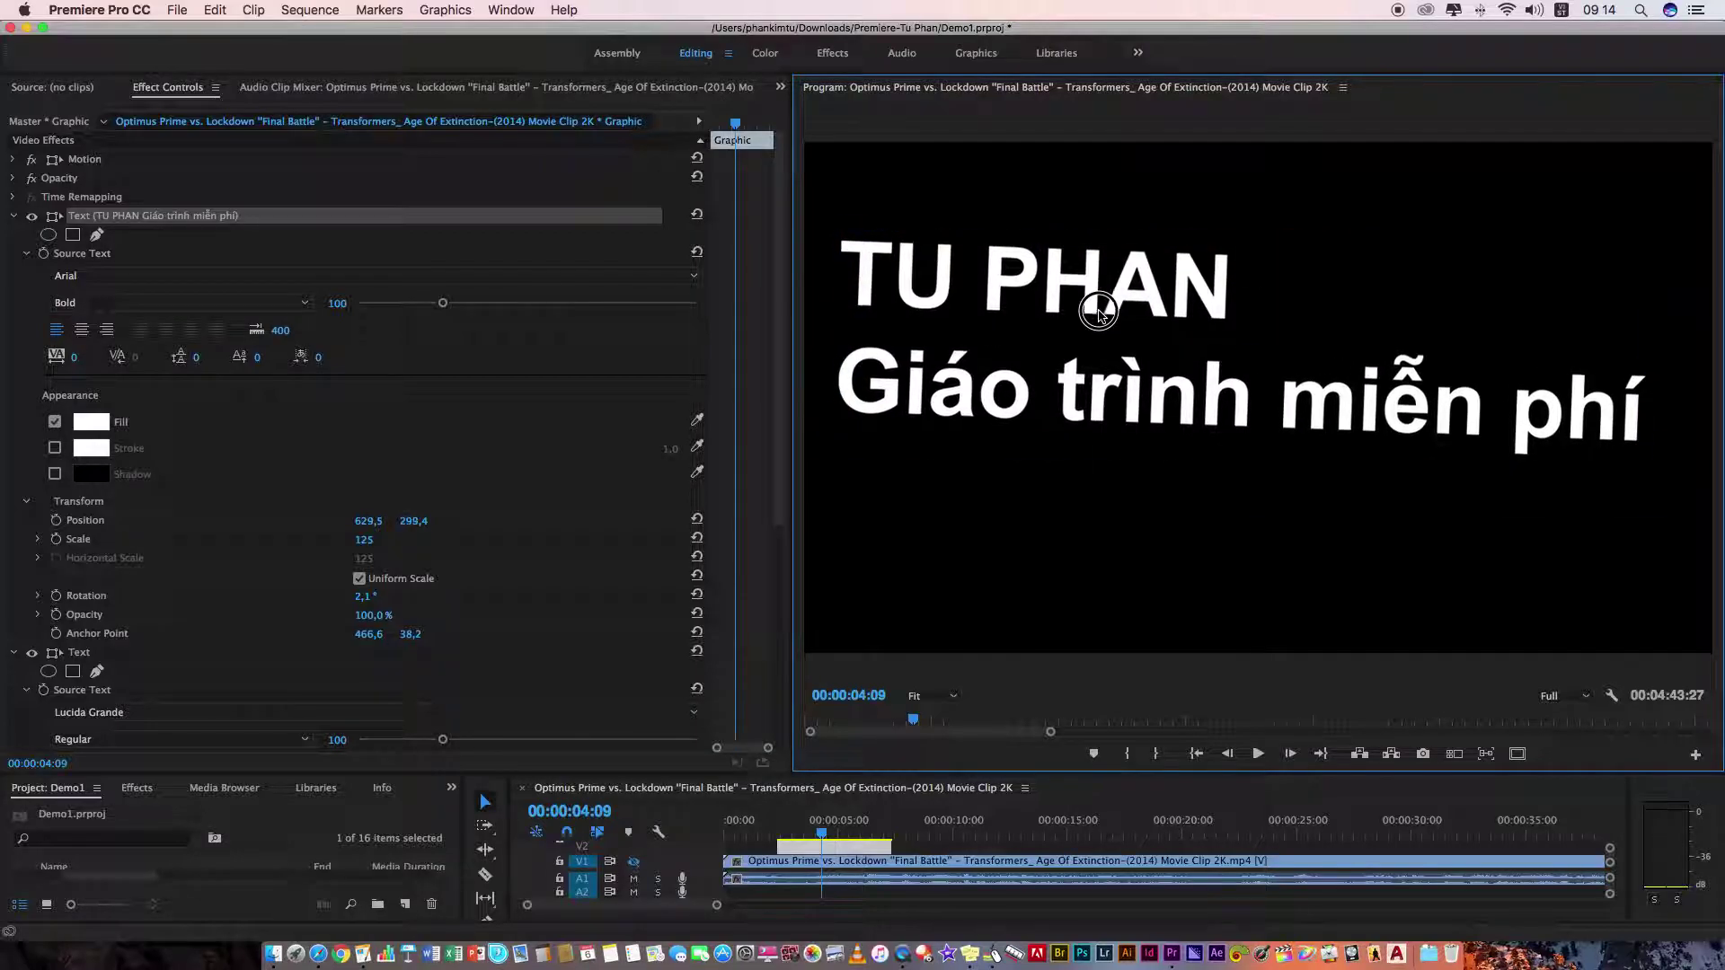
- Try Bold Italic, return the style to Bold, and reduce the font size to 94
{"action": "left_click", "coordinate": [102, 304]}
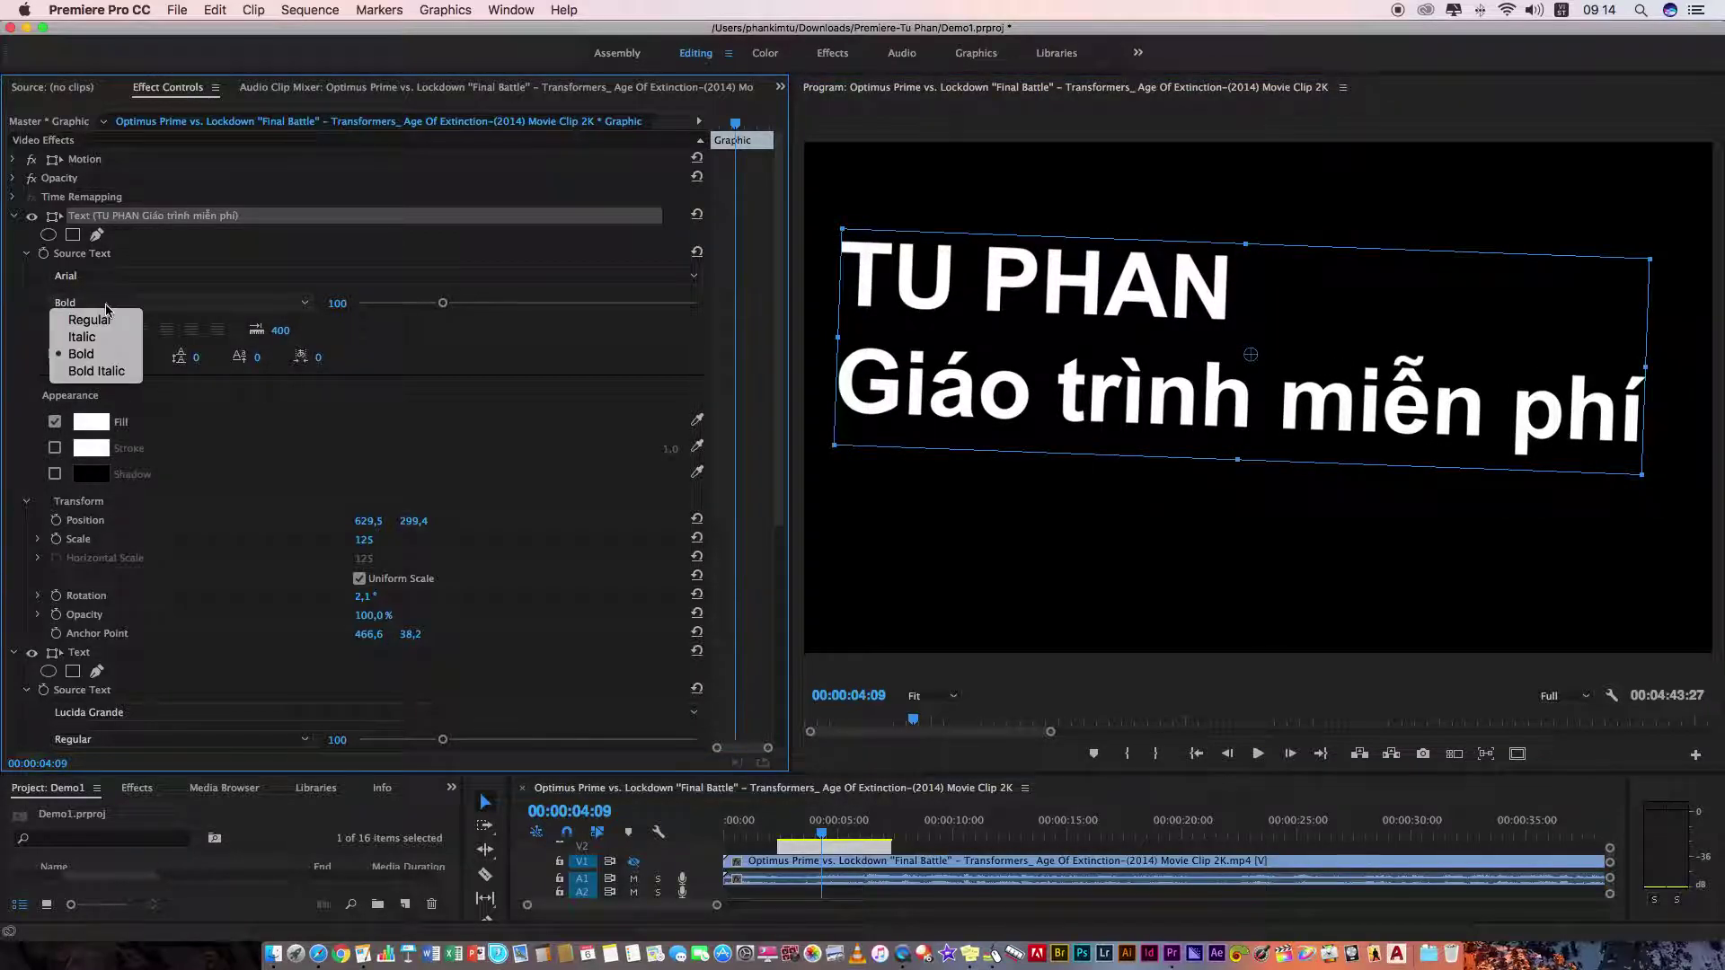
{"action": "left_click", "coordinate": [98, 372]}
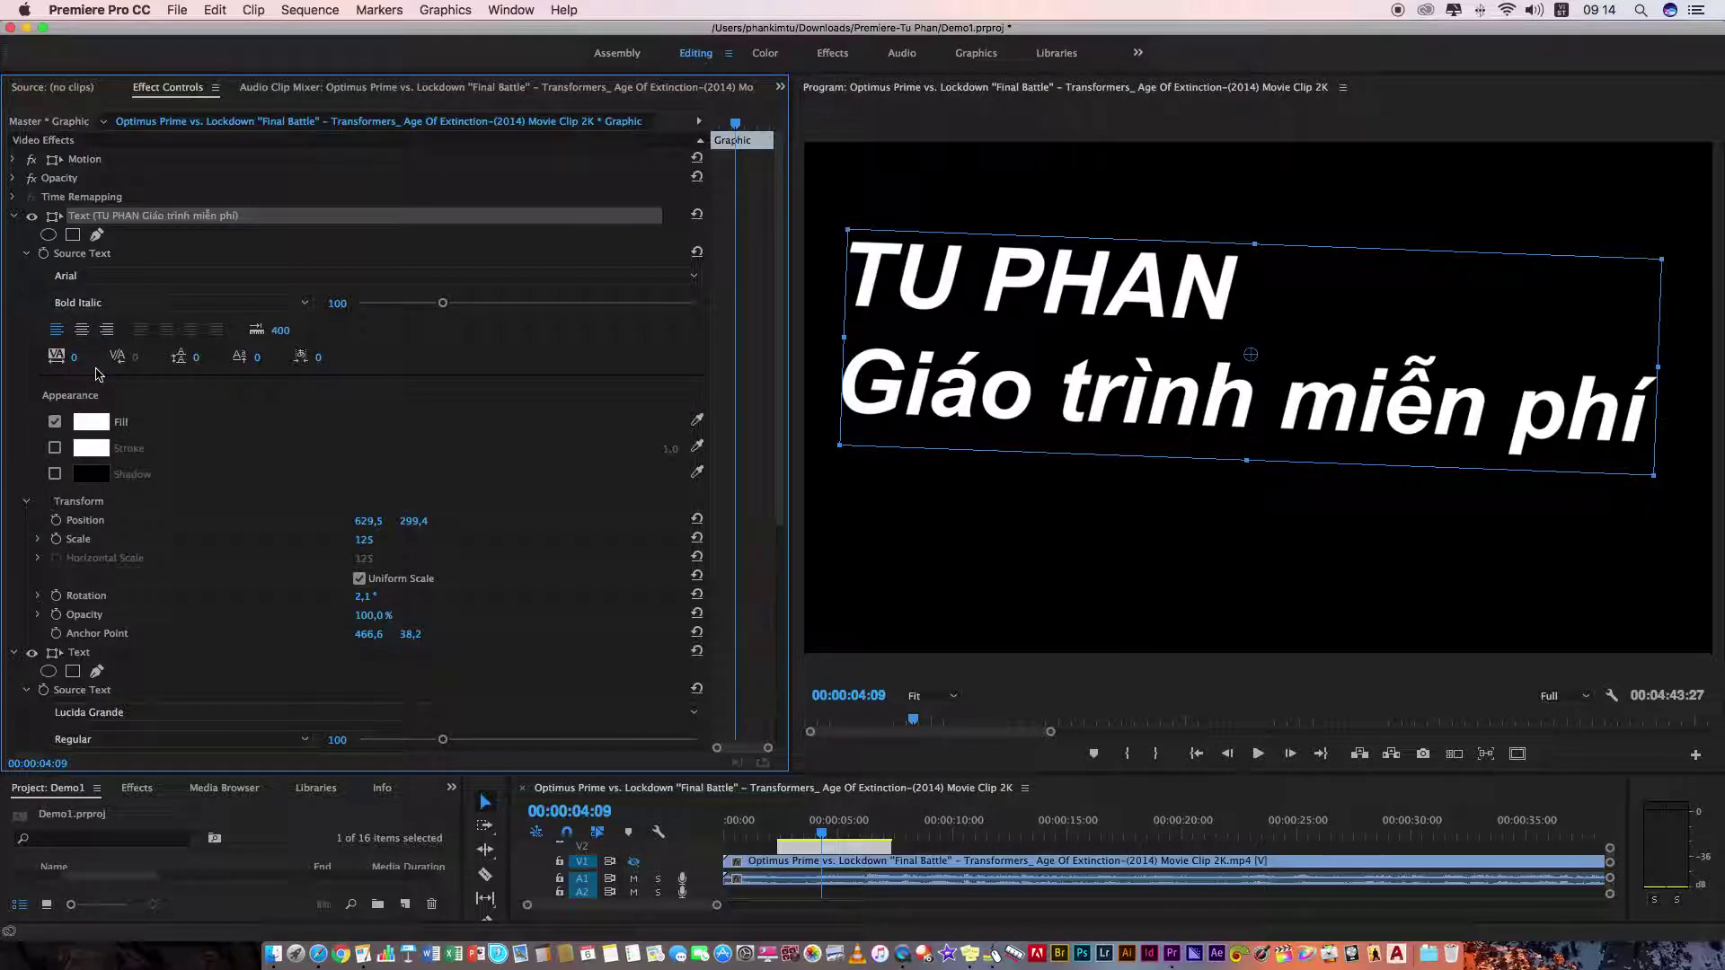
{"action": "left_click", "coordinate": [98, 304]}
{"action": "left_click", "coordinate": [99, 354]}
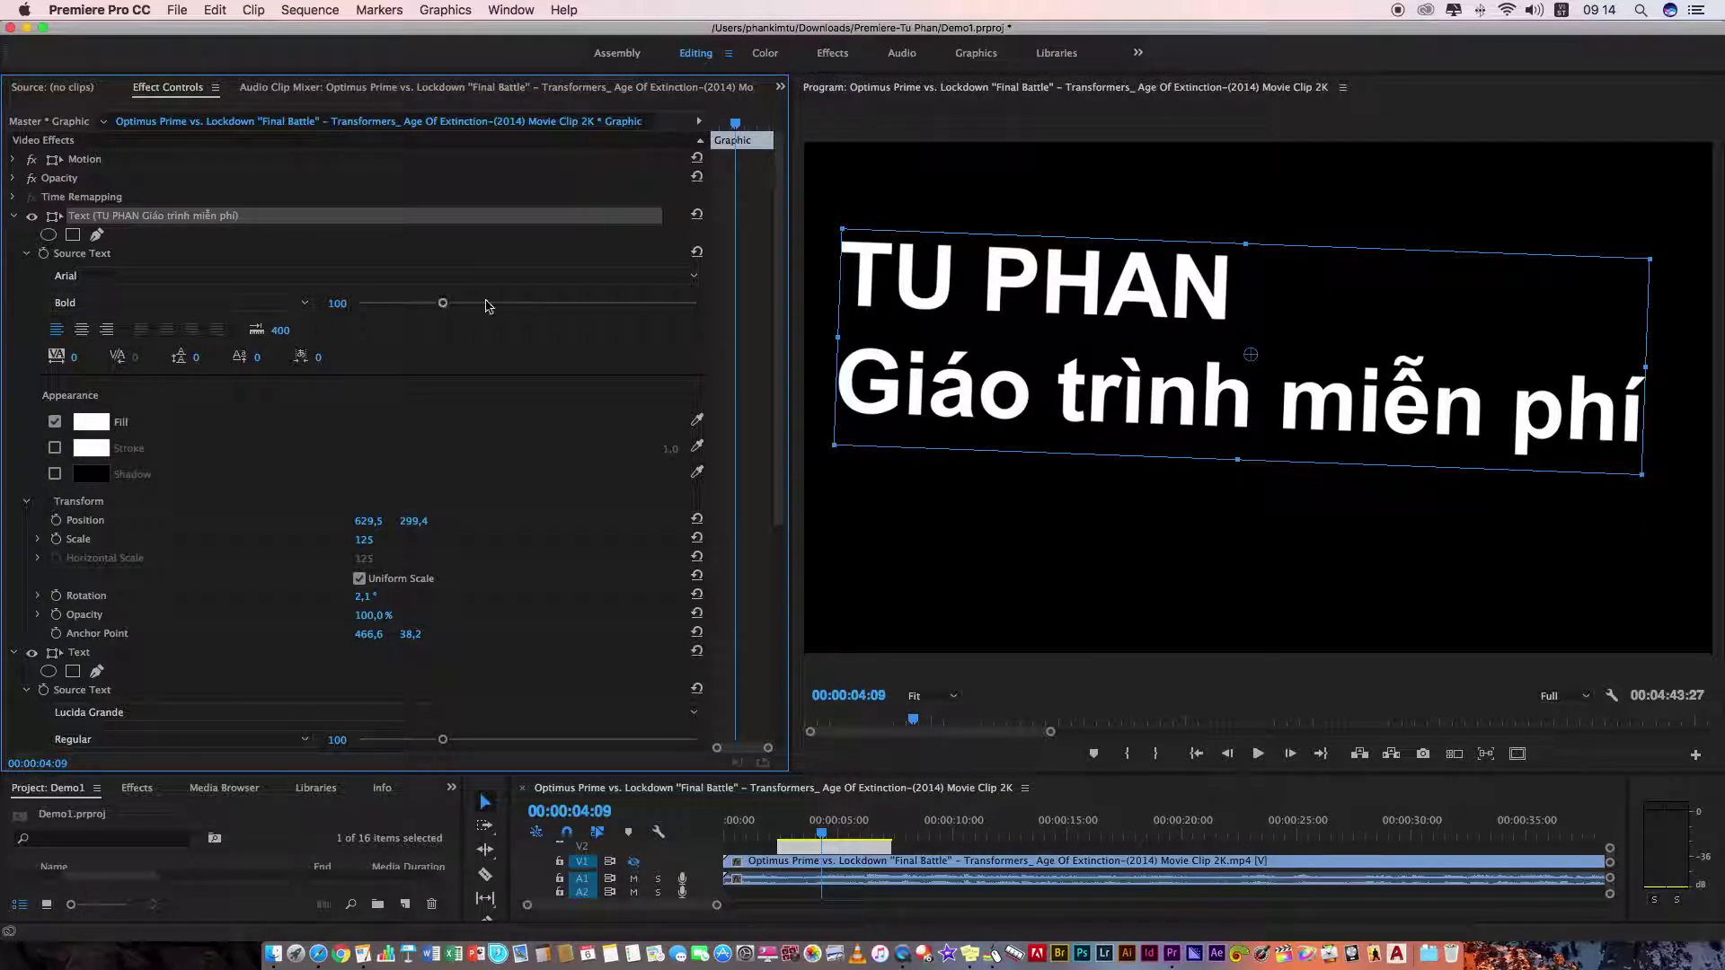
{"action": "left_click_drag", "start_coordinate": [442, 308], "coordinate": [493, 308]}
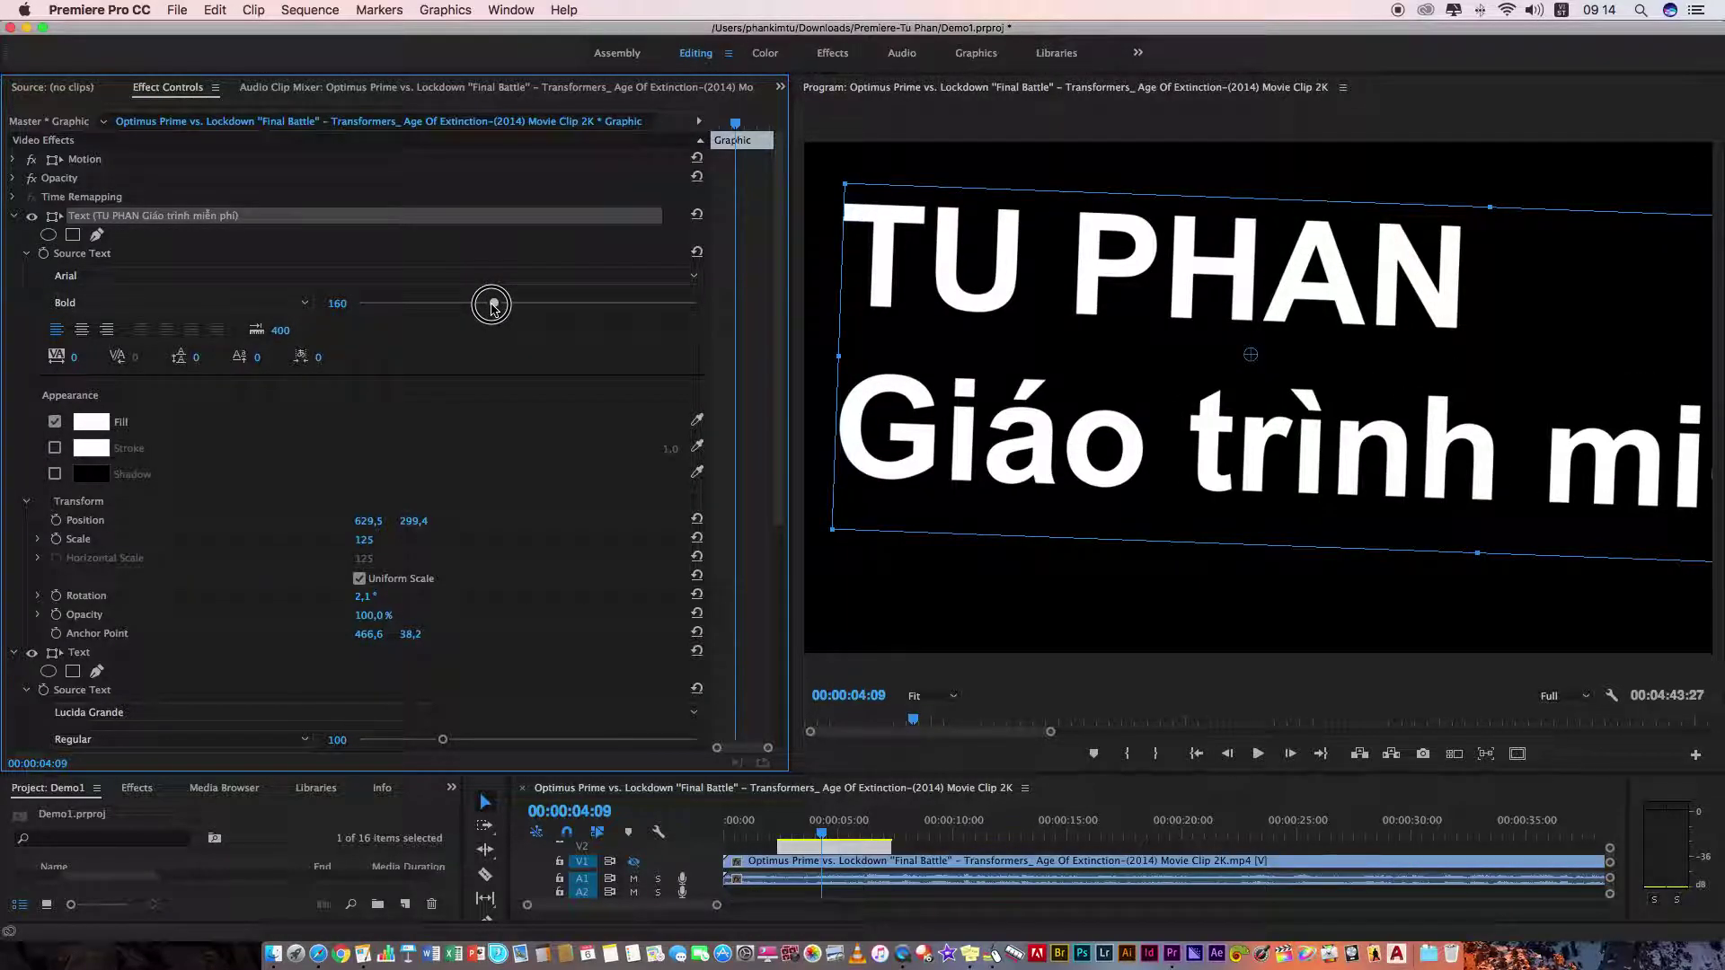
{"action": "left_click_drag", "start_coordinate": [493, 308], "coordinate": [439, 311]}
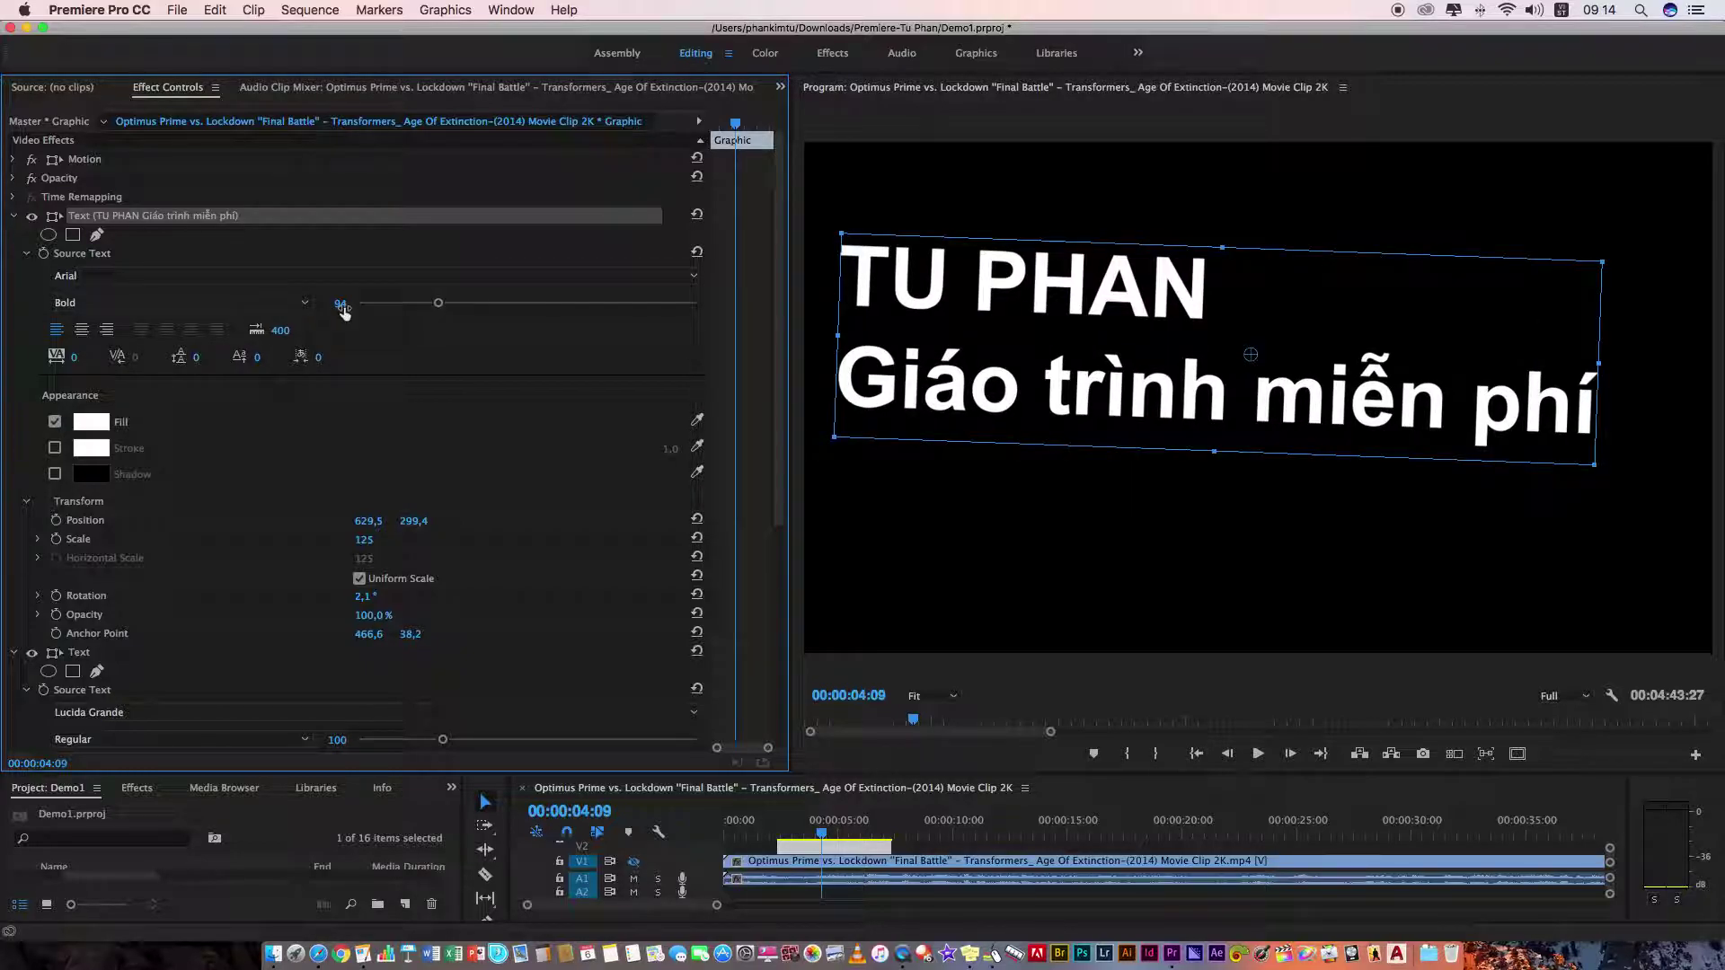
- Center-align the title's lines, drag it right to centre it in the frame, and increase tracking
{"action": "left_click", "coordinate": [106, 329]}
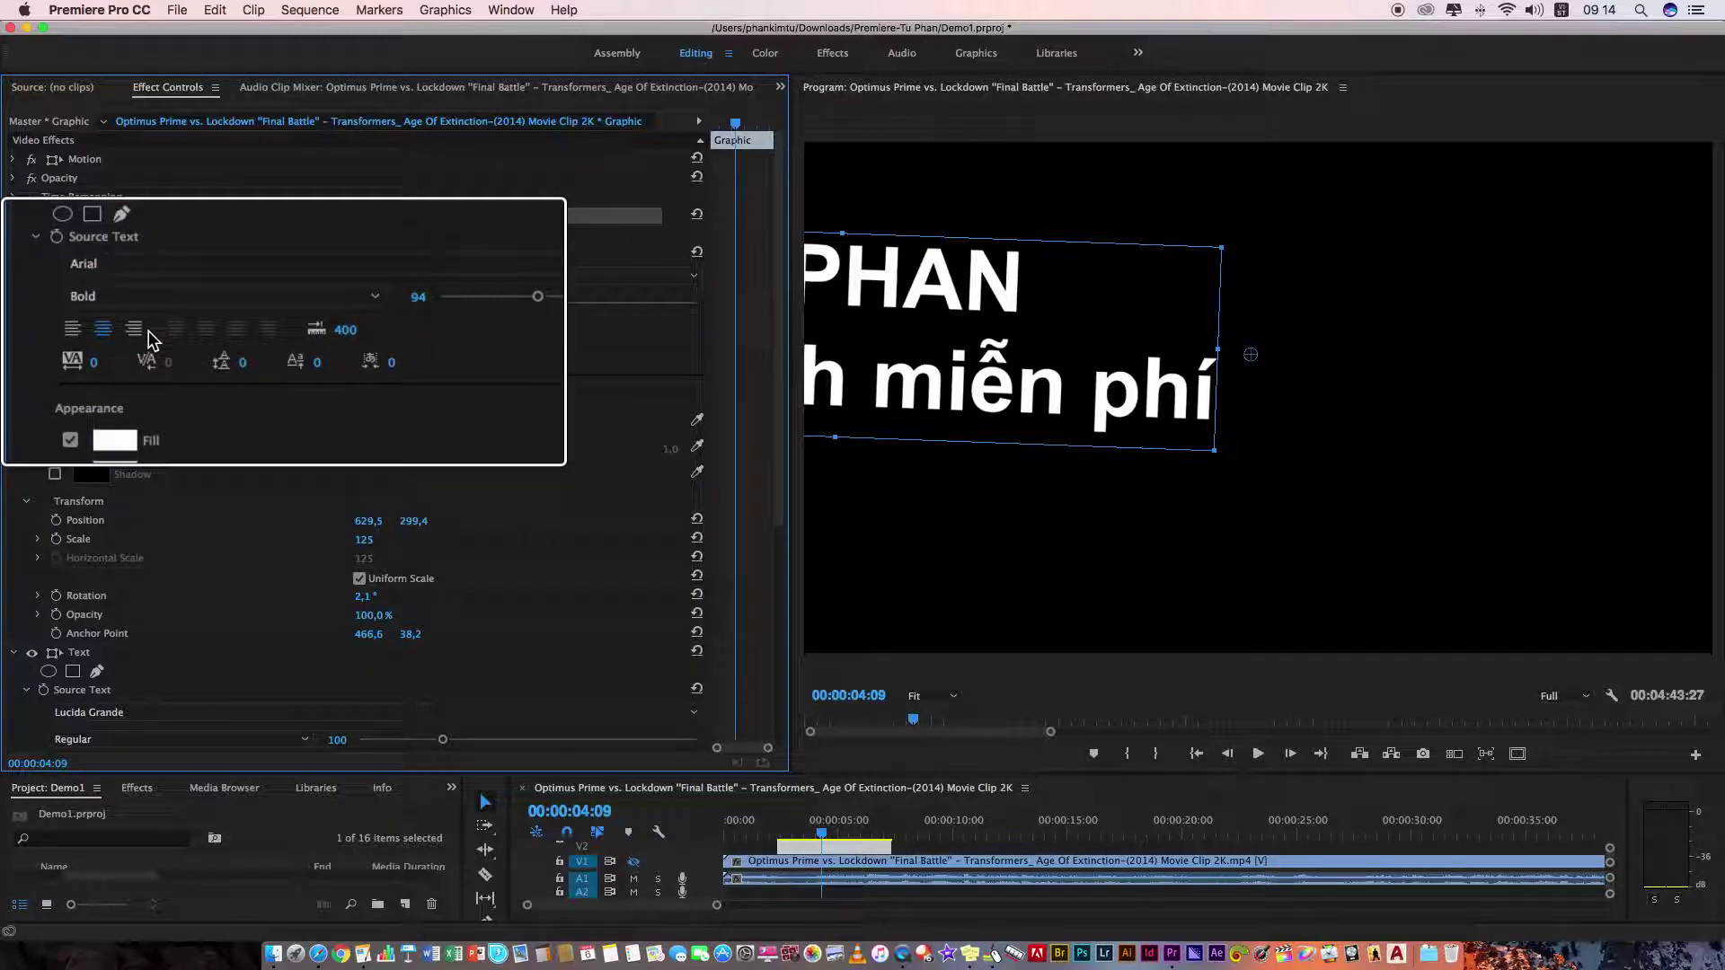
{"action": "left_click", "coordinate": [134, 328]}
{"action": "left_click", "coordinate": [99, 331]}
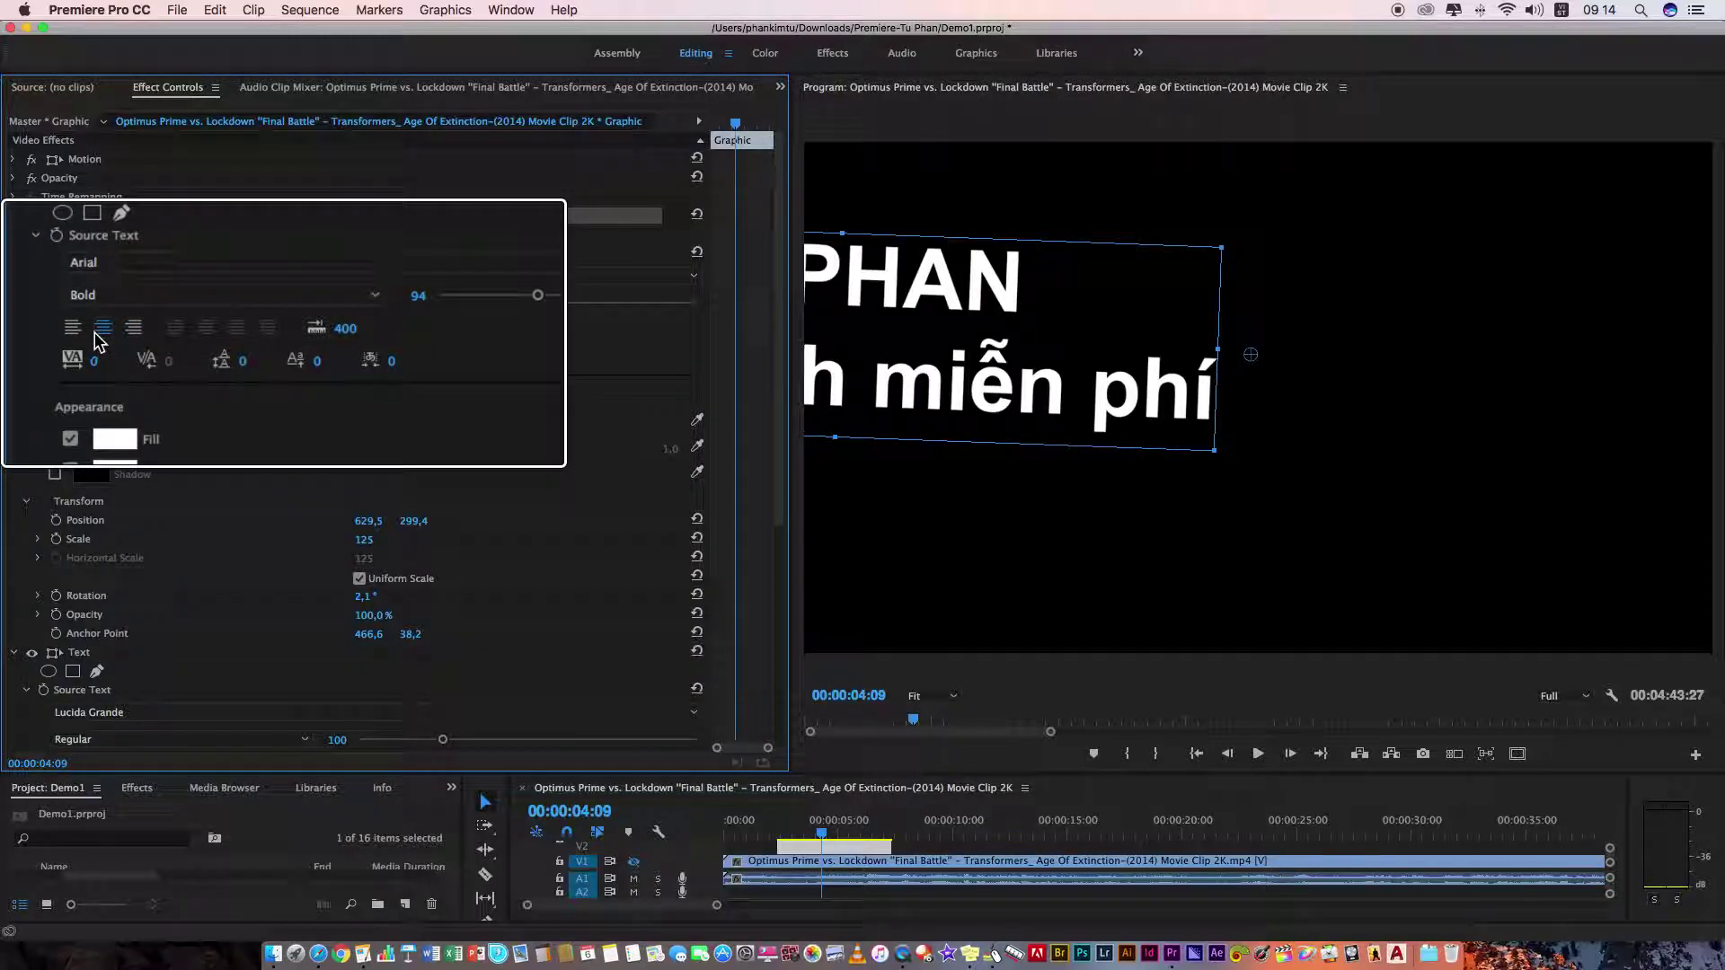
{"action": "left_click_drag", "start_coordinate": [887, 296], "coordinate": [1303, 315]}
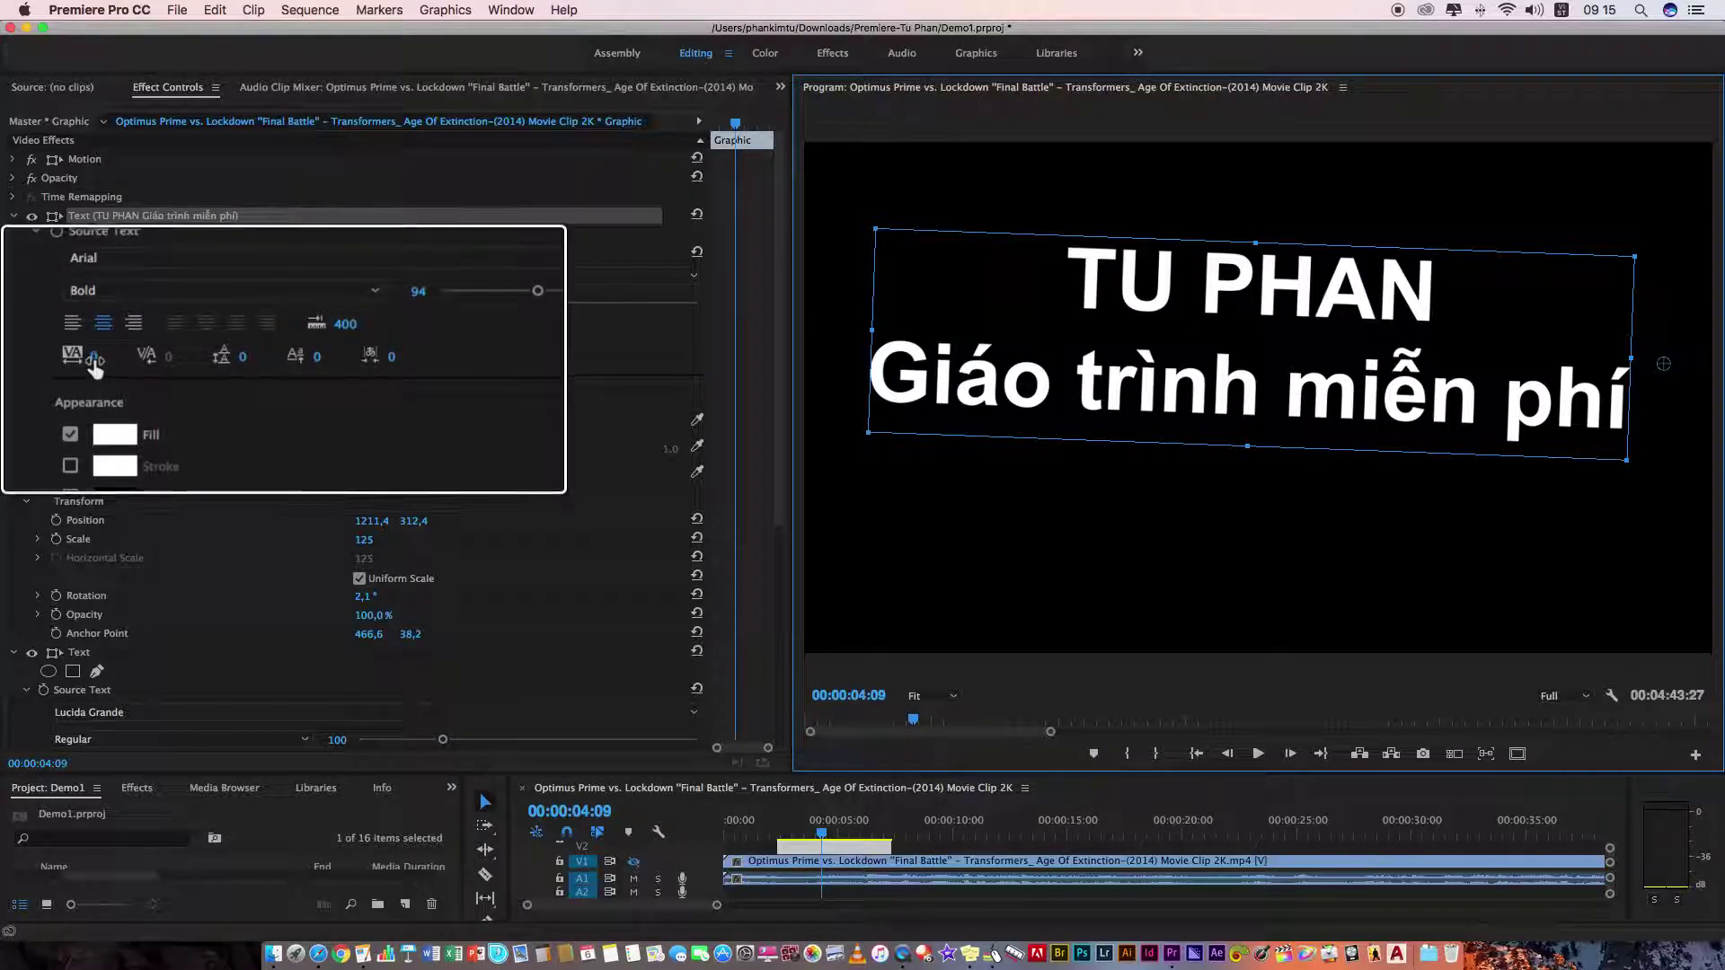
{"action": "left_click_drag", "start_coordinate": [95, 363], "coordinate": [95, 367]}
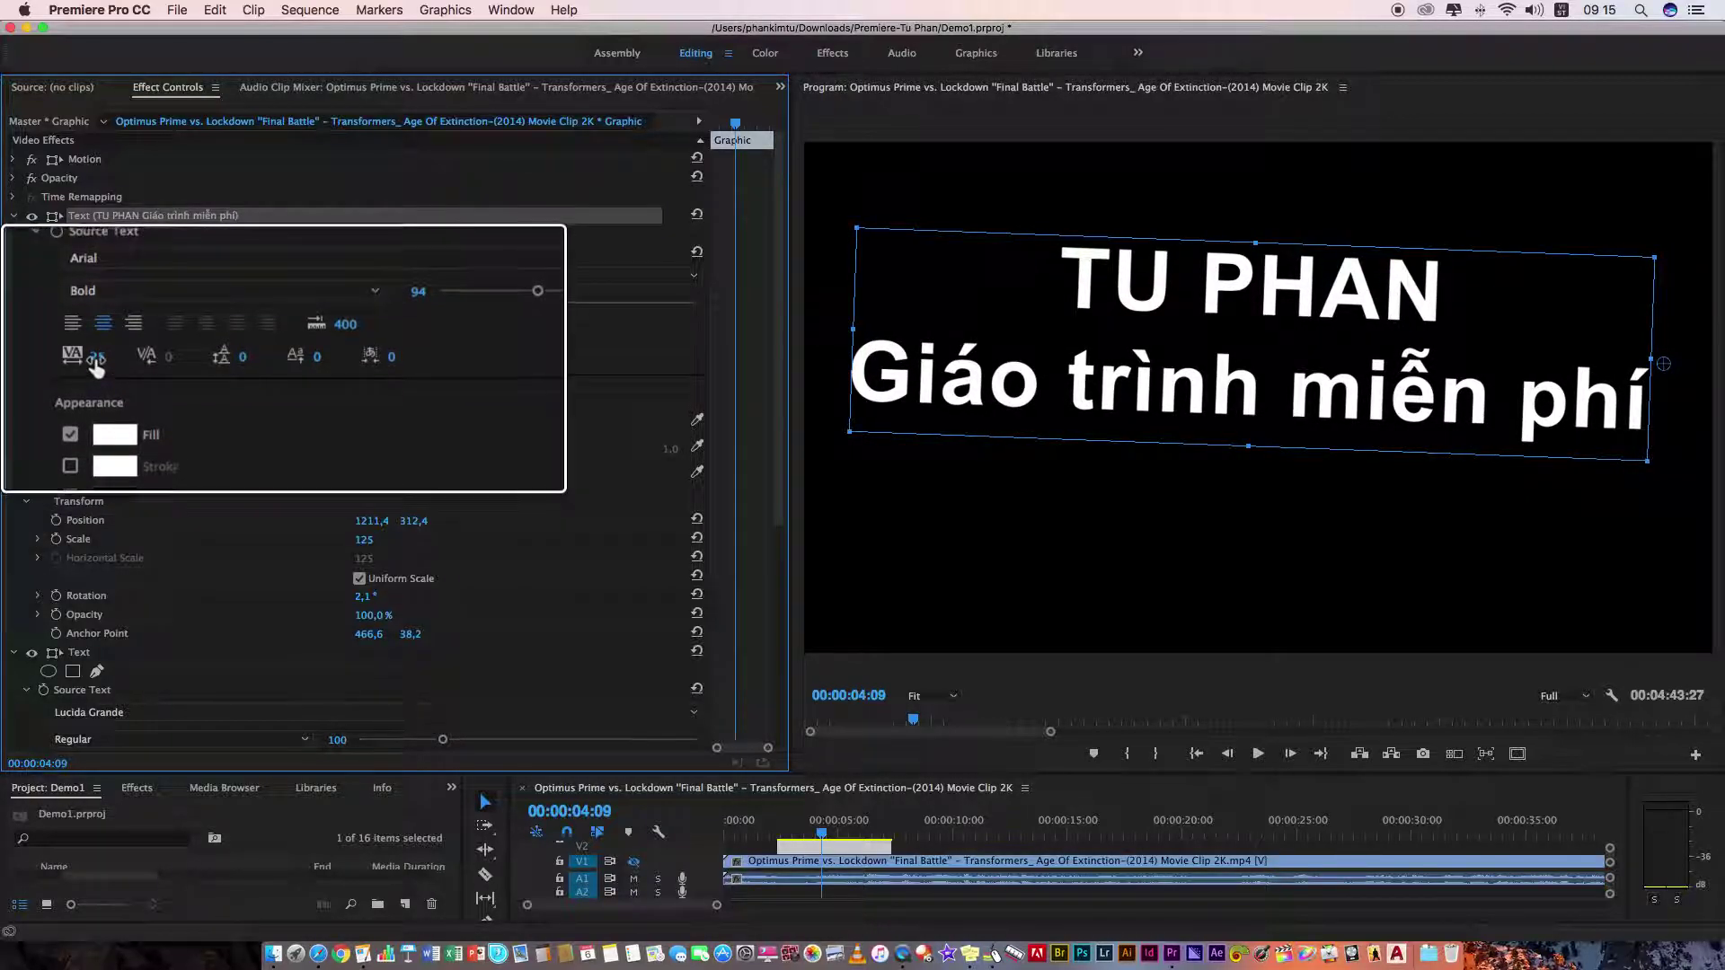
- Set the title's tracking to 15 after trying 50, and raise the leading to 9
{"action": "left_click", "coordinate": [96, 367]}
{"action": "type", "text": "50"}
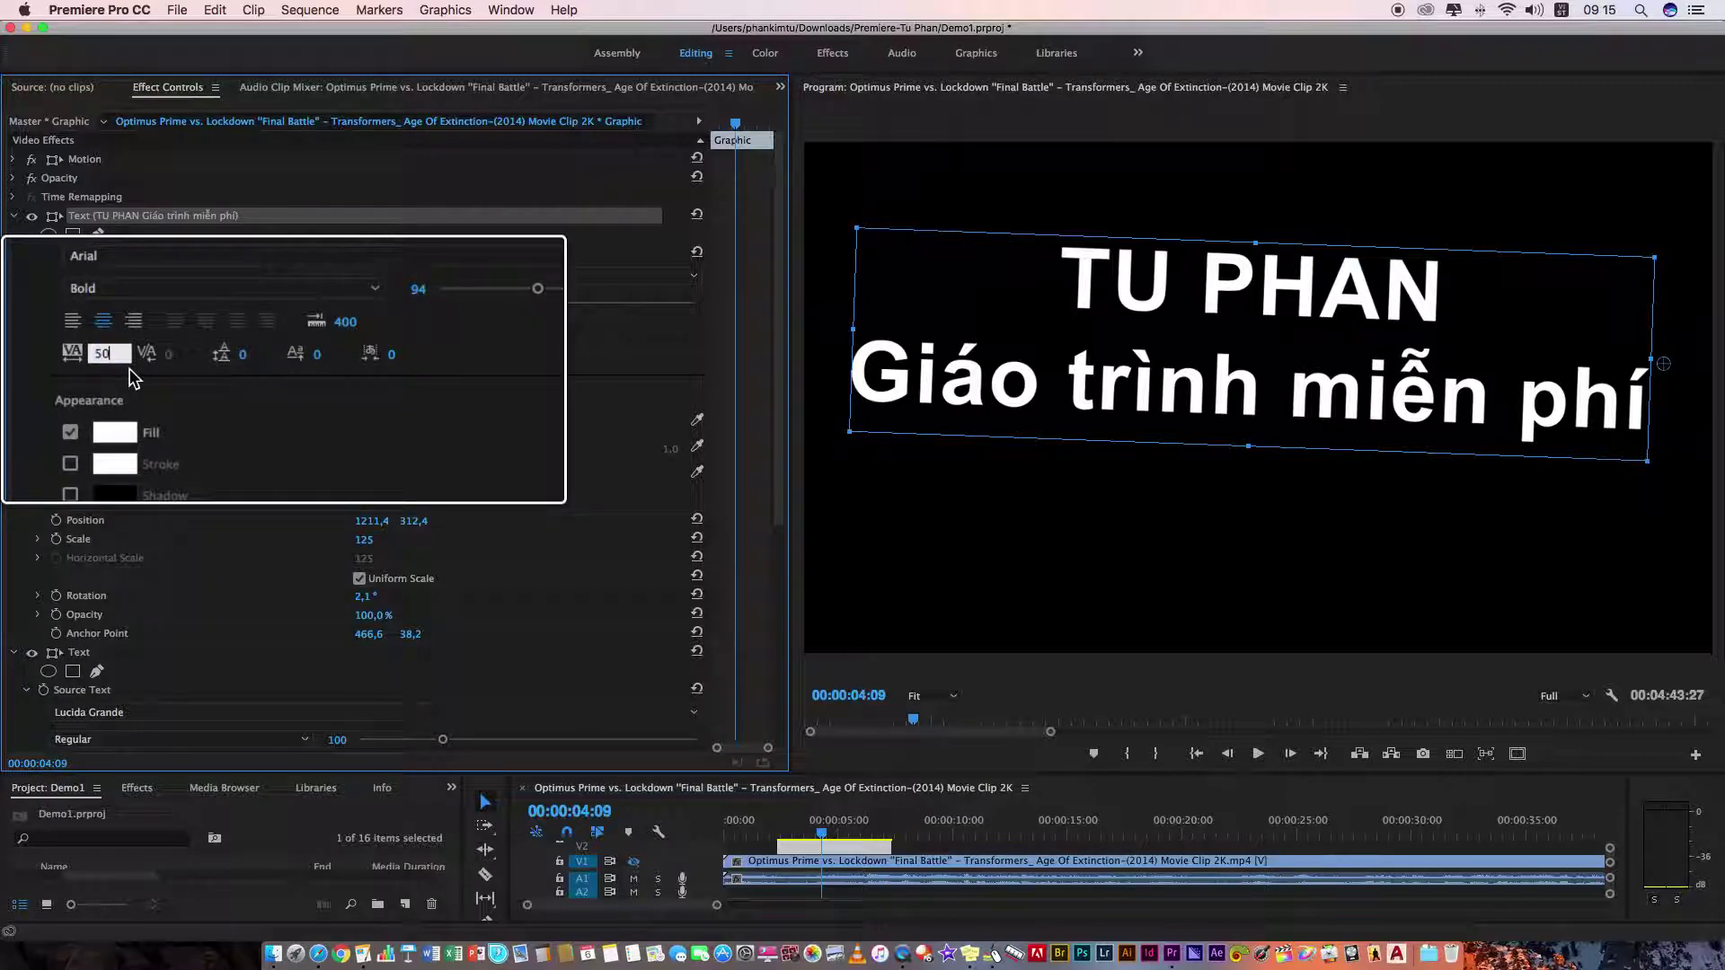
{"action": "key", "text": "Return"}
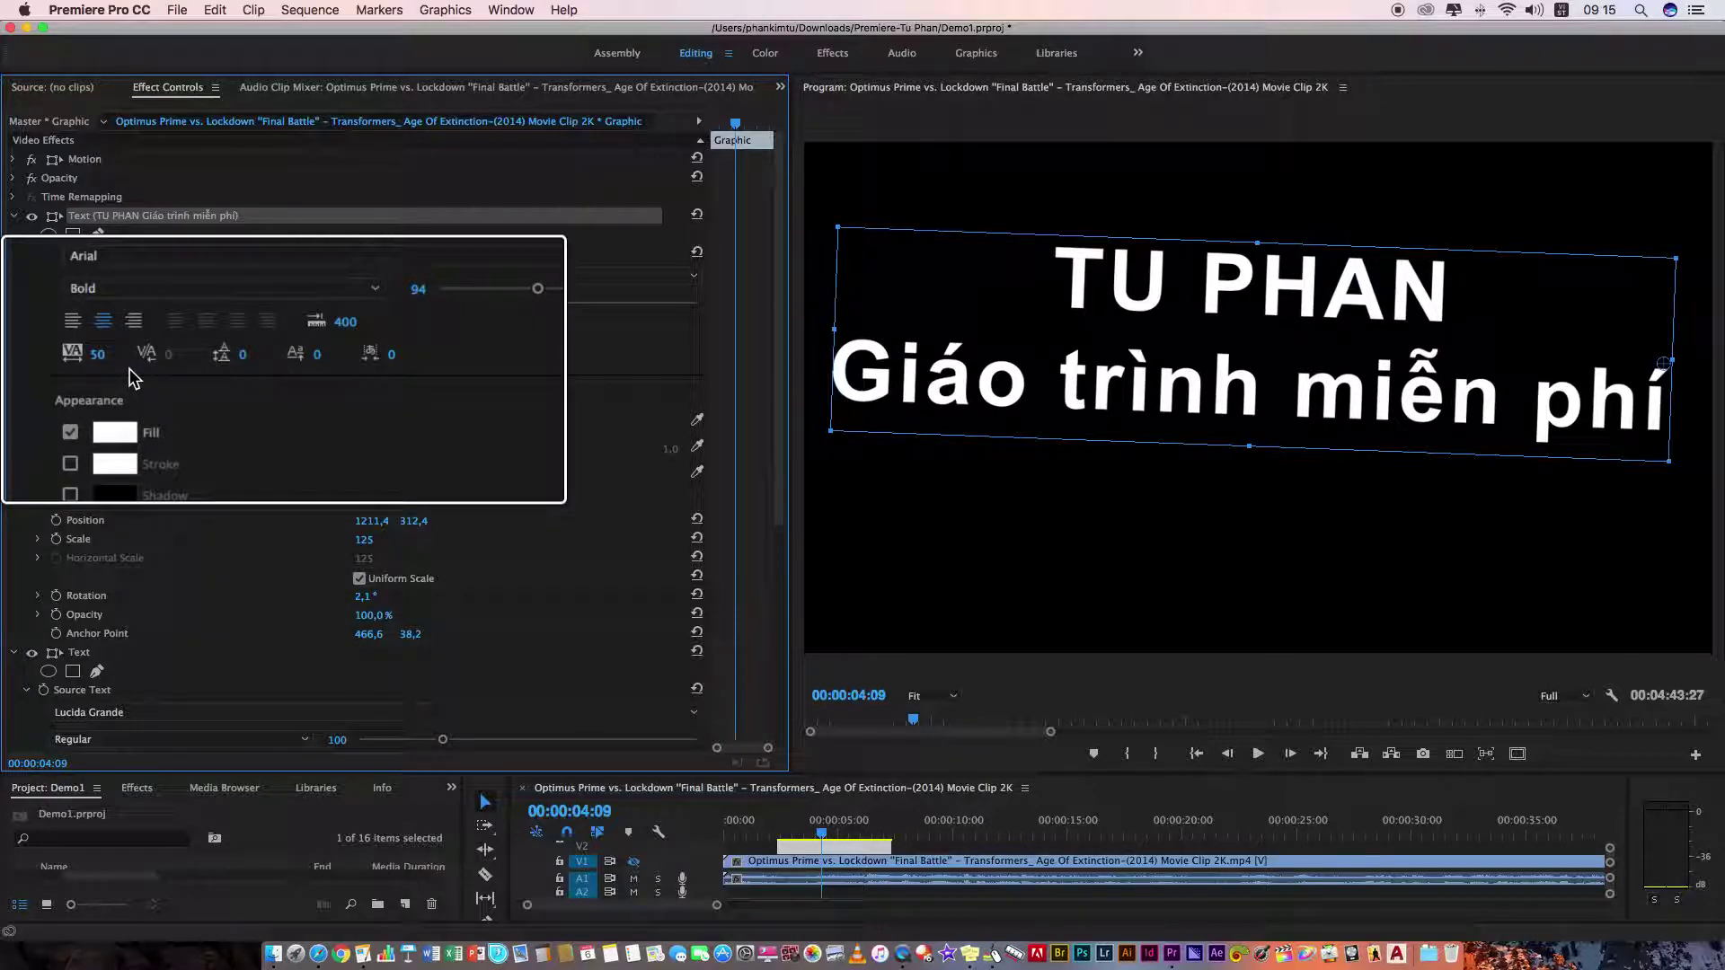
{"action": "left_click", "coordinate": [126, 356]}
{"action": "type", "text": "15"}
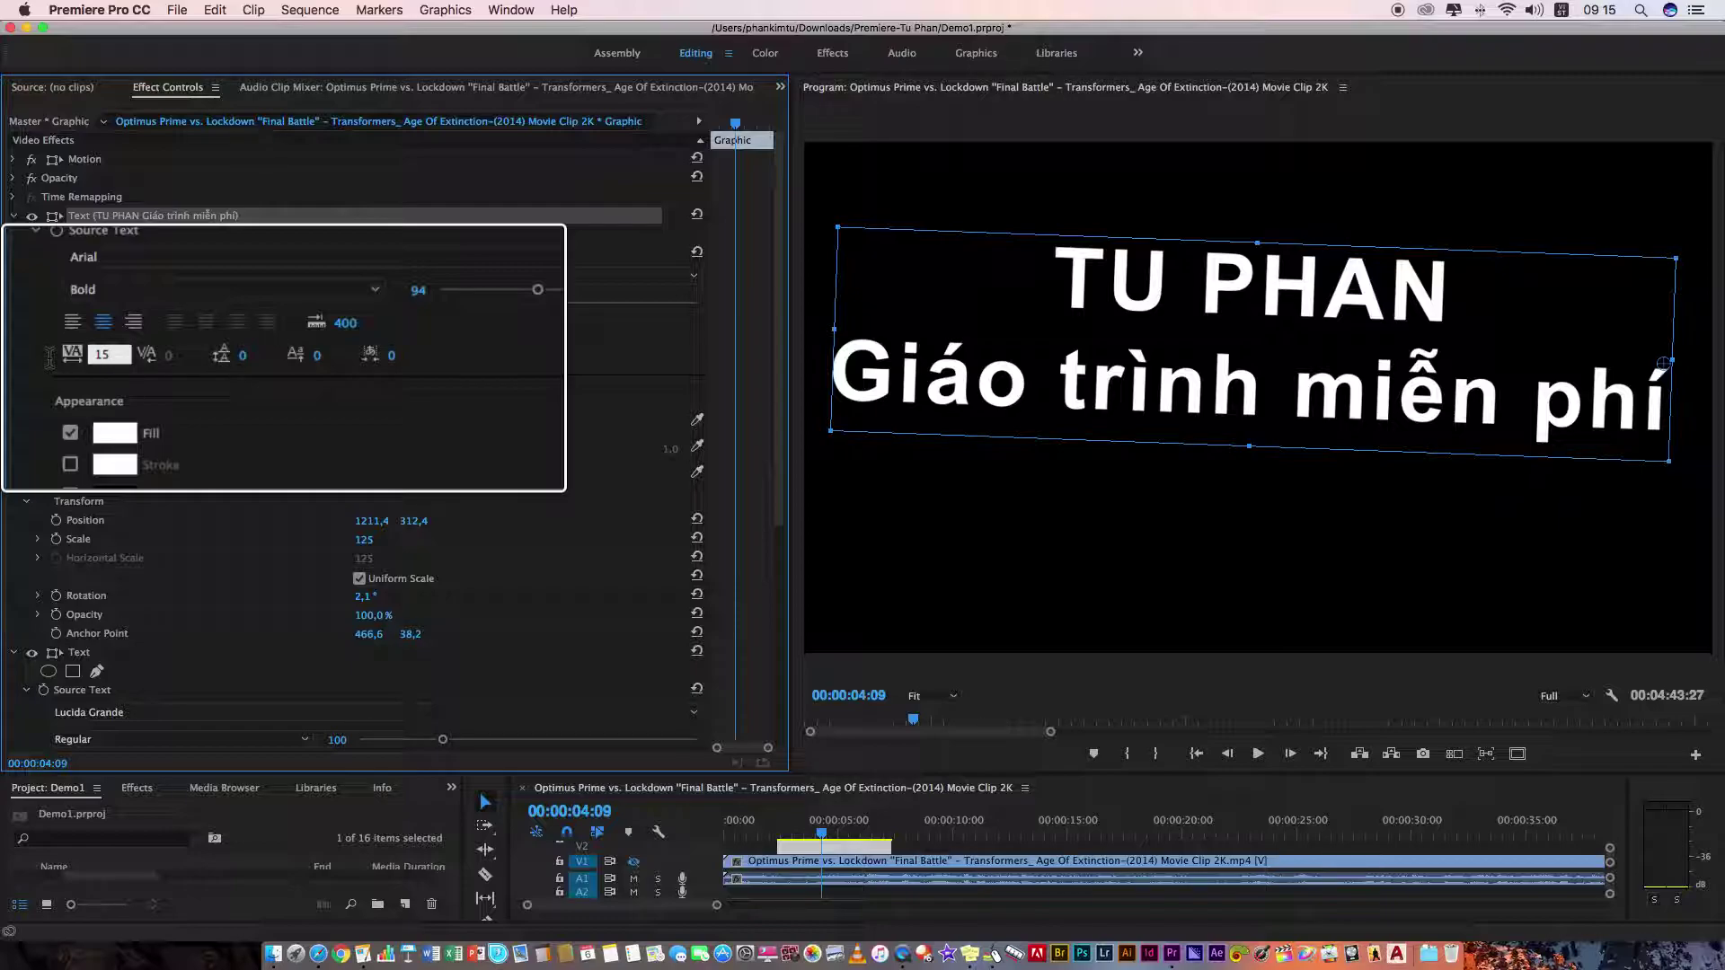
{"action": "key", "text": "Return"}
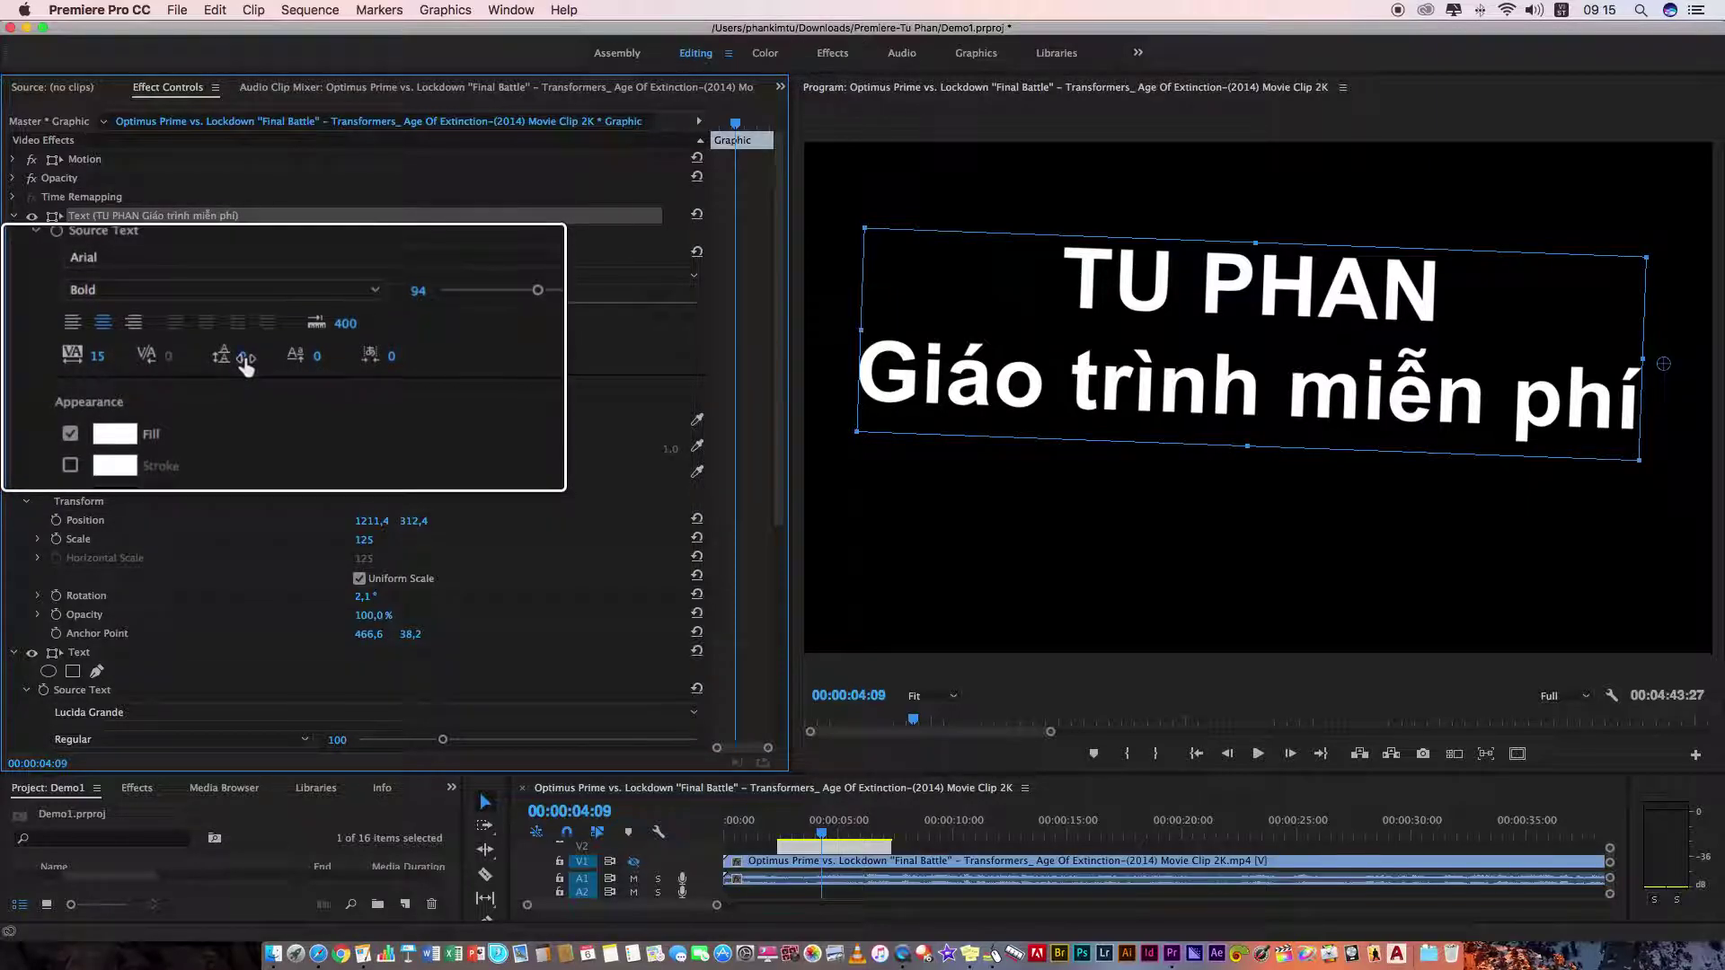
{"action": "left_click_drag", "start_coordinate": [245, 364], "coordinate": [245, 364]}
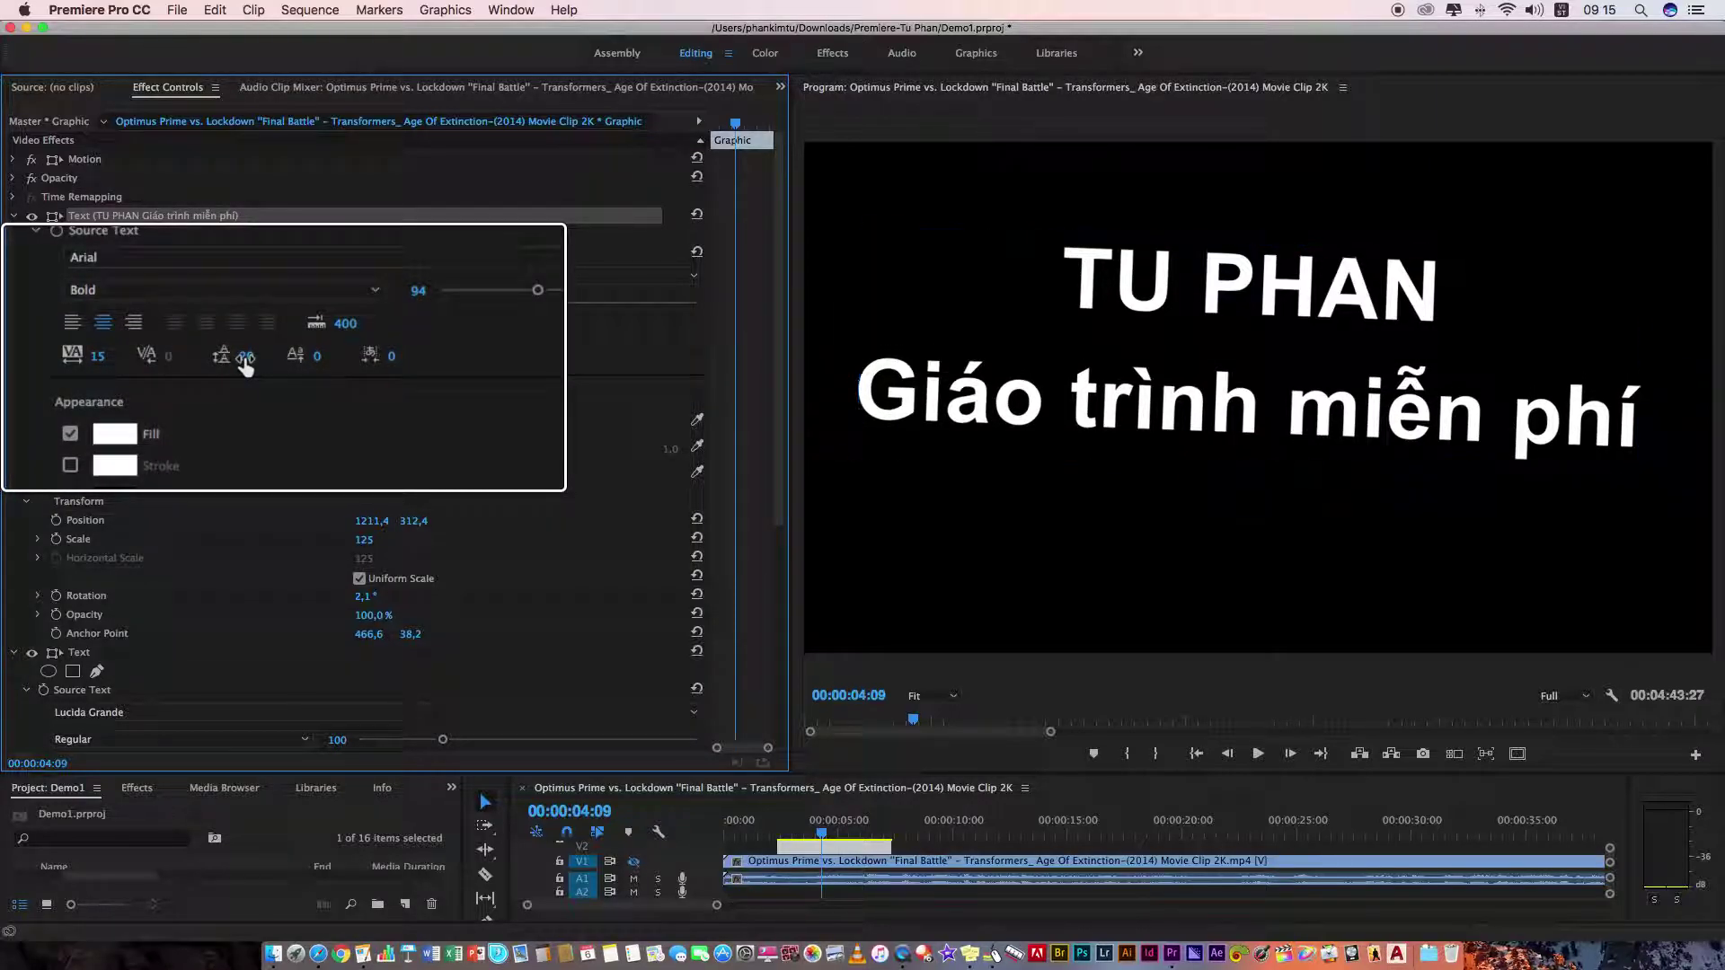
{"action": "left_click_drag", "start_coordinate": [245, 363], "coordinate": [246, 365]}
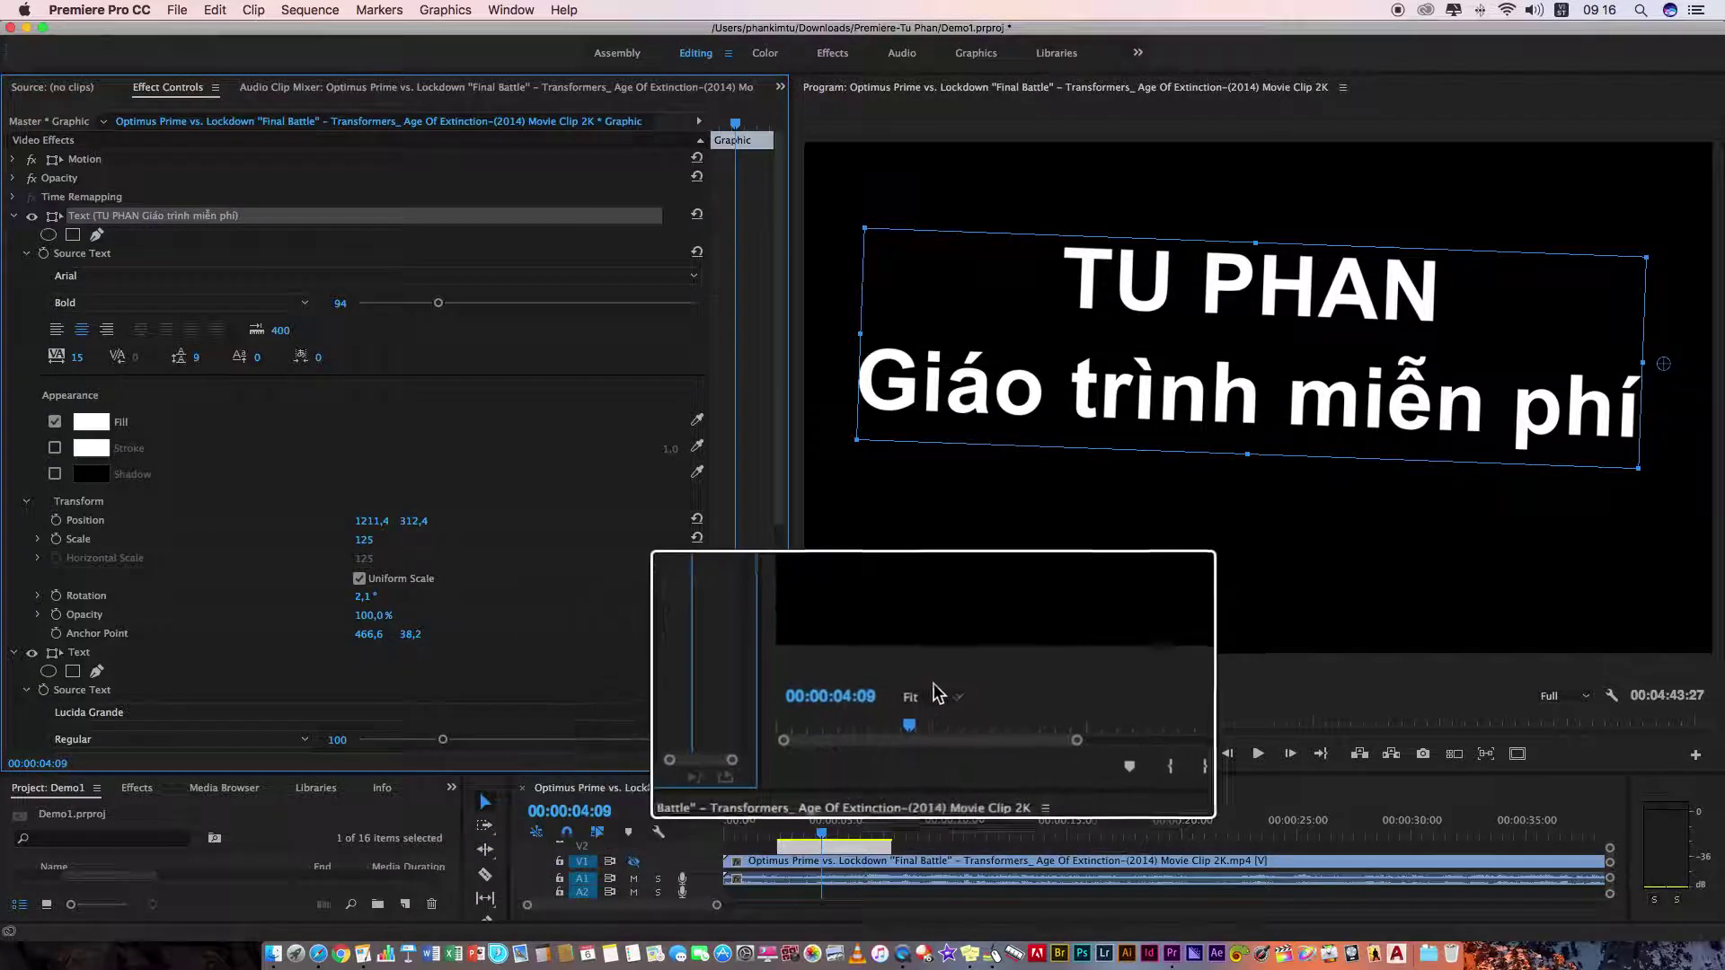
- Add a new line 'H2O' after 'phí' in the title text and select the 2
{"action": "double_click", "coordinate": [1448, 433]}
{"action": "left_click", "coordinate": [1607, 433]}
{"action": "key", "text": "Return"}
{"action": "type", "text": "S"}
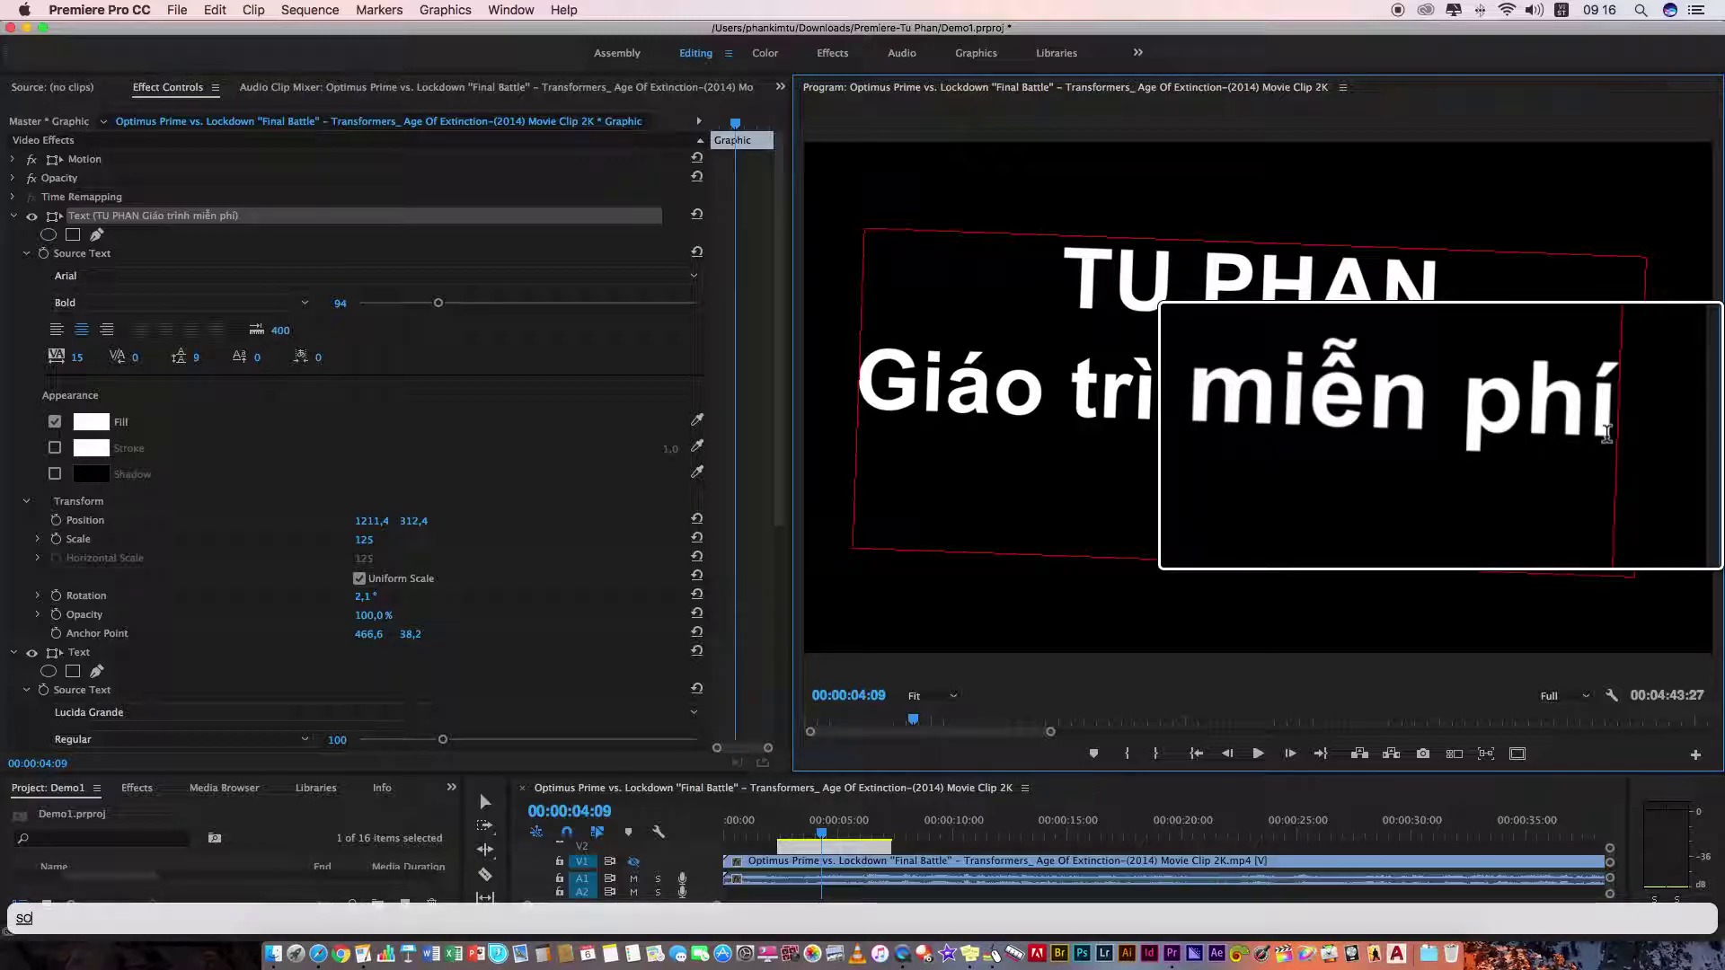
{"action": "key", "text": "BackSpace"}
{"action": "key", "text": "BackSpace"}
{"action": "type", "text": "H"}
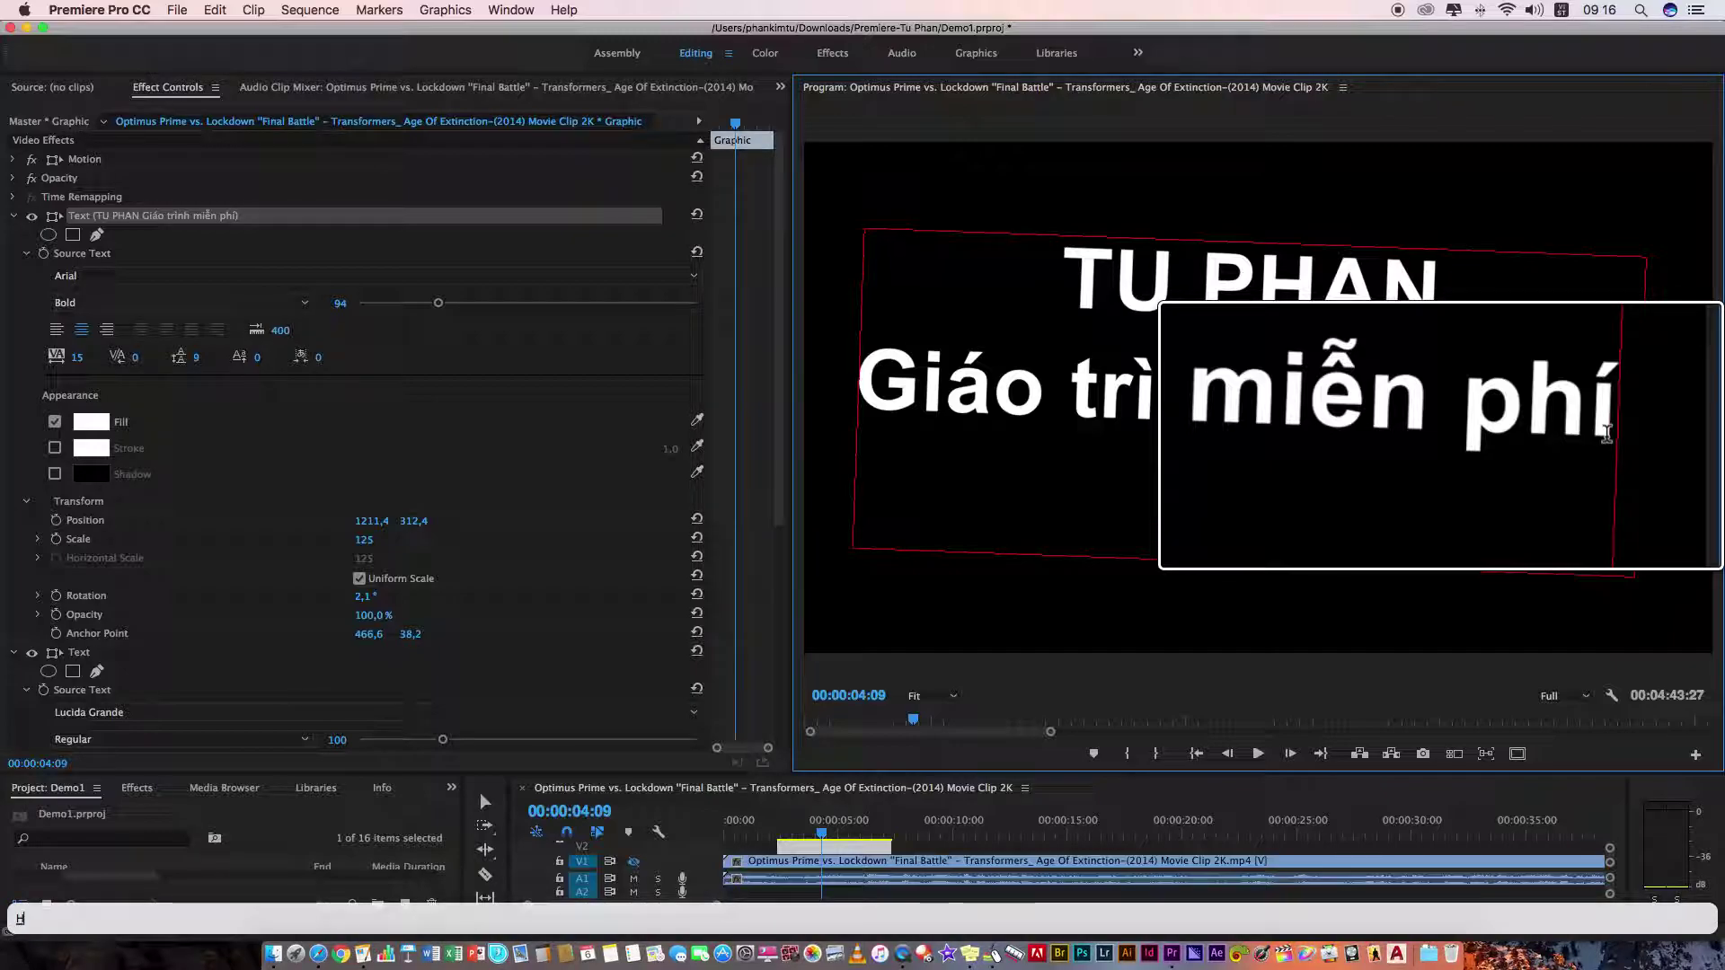
{"action": "type", "text": "2g"}
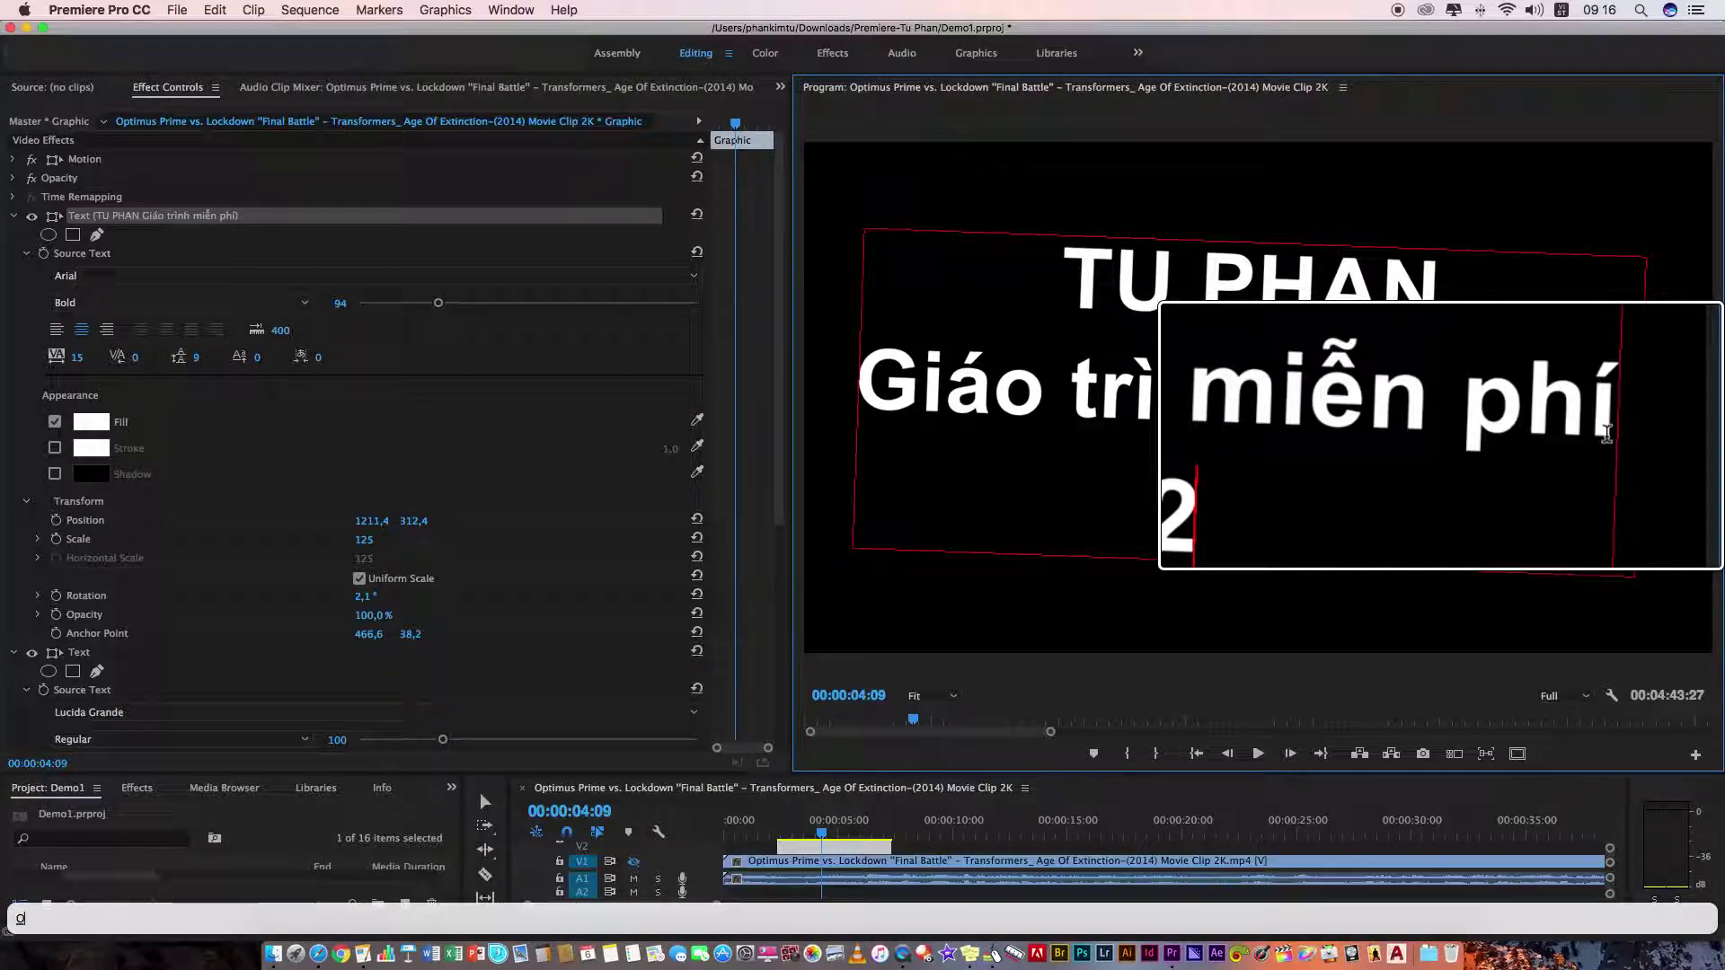
{"action": "type", "text": "O"}
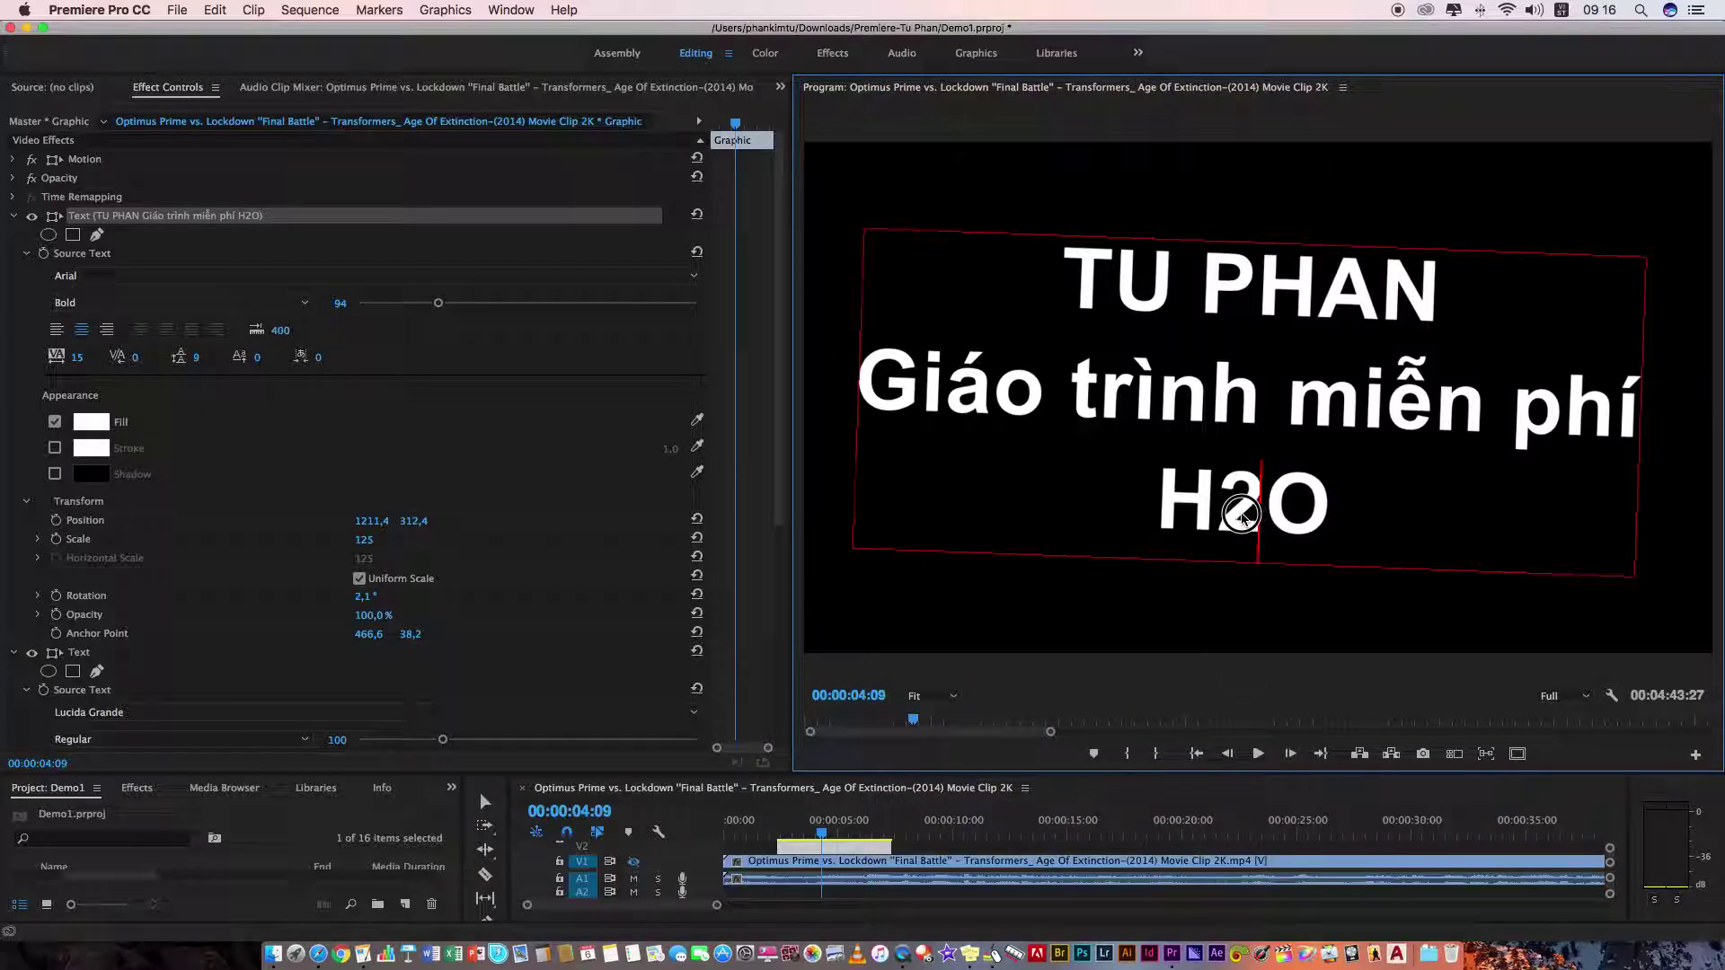
{"action": "type", "text": "t"}
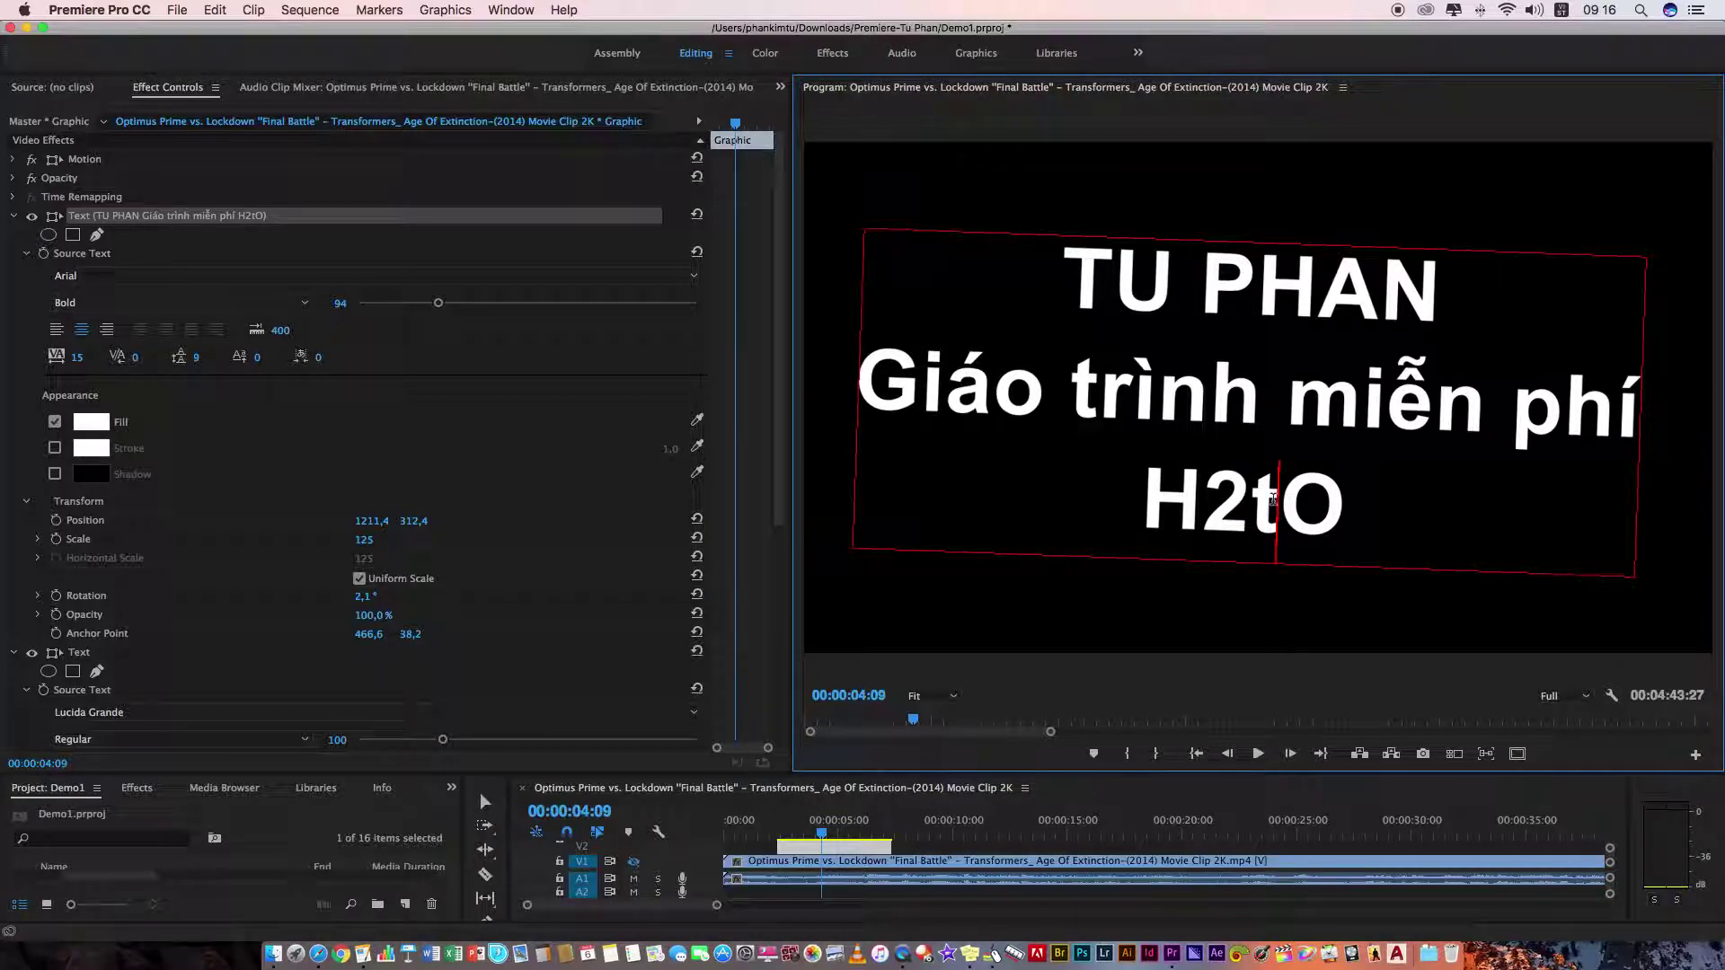
{"action": "key", "text": "BackSpace"}
{"action": "key", "text": "shift+Left"}
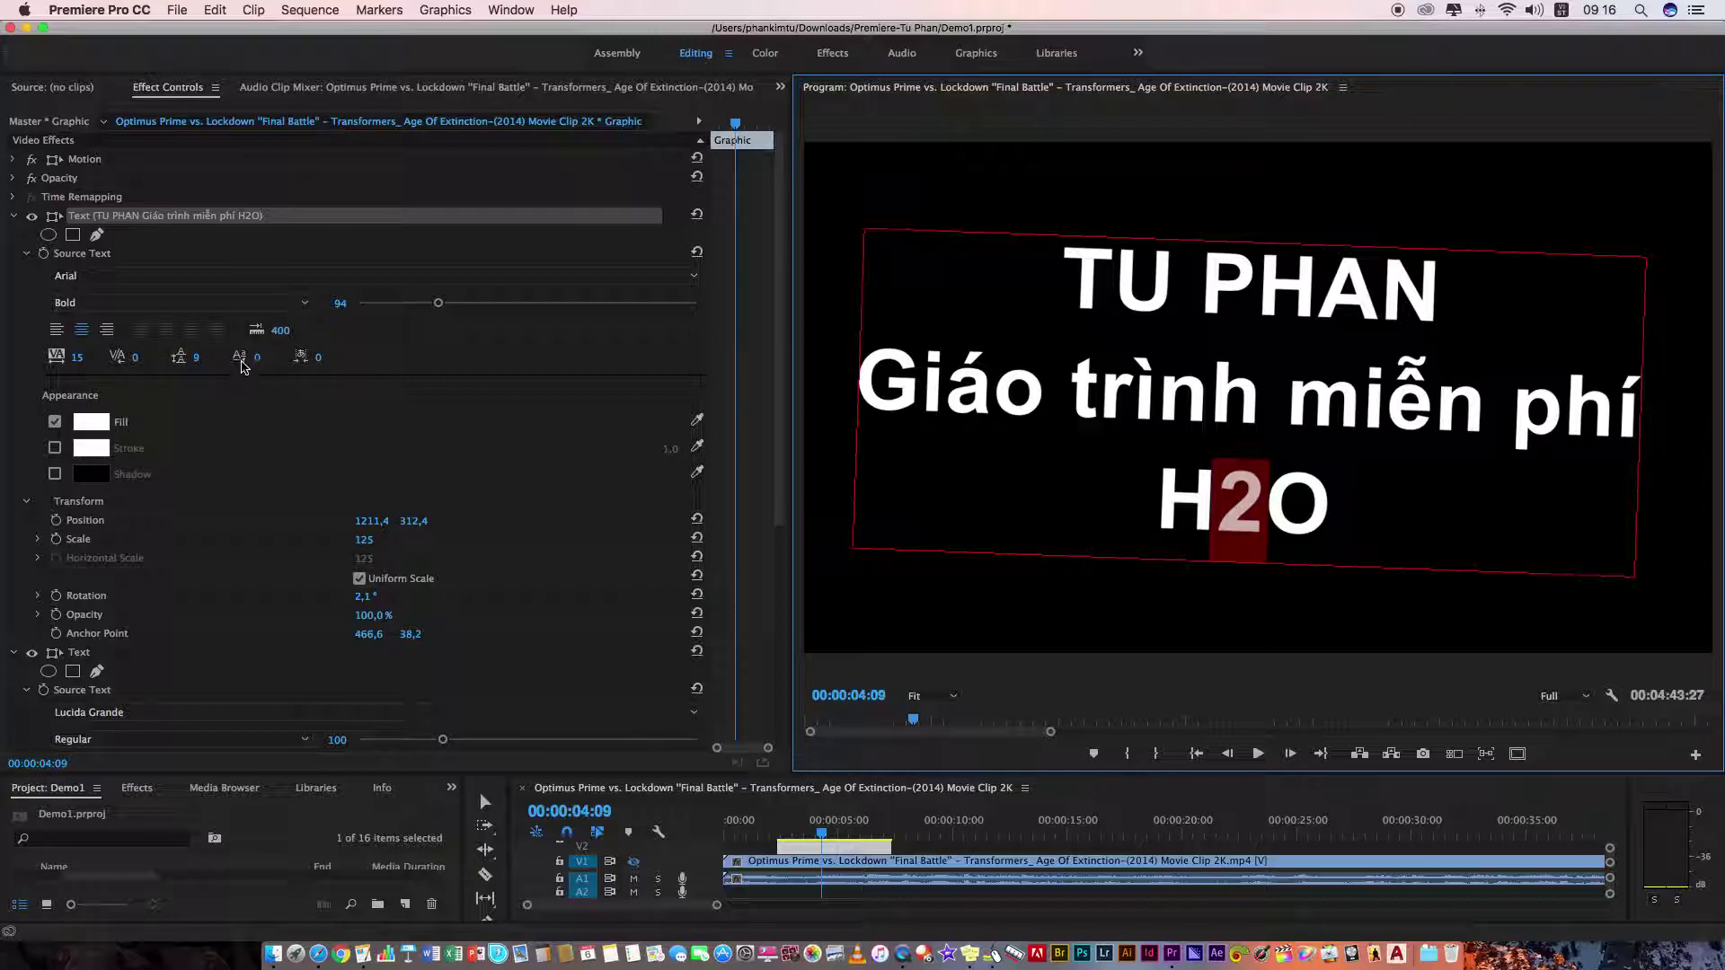
- Make the 2 a smaller, lowered subscript at size 57 and join H₂O onto the 'phí' line
{"action": "mouse_move", "coordinate": [256, 358]}
{"action": "left_mouse_down"}
{"action": "mouse_move", "coordinate": [289, 358]}
{"action": "mouse_move", "coordinate": [188, 357]}
{"action": "left_mouse_up"}
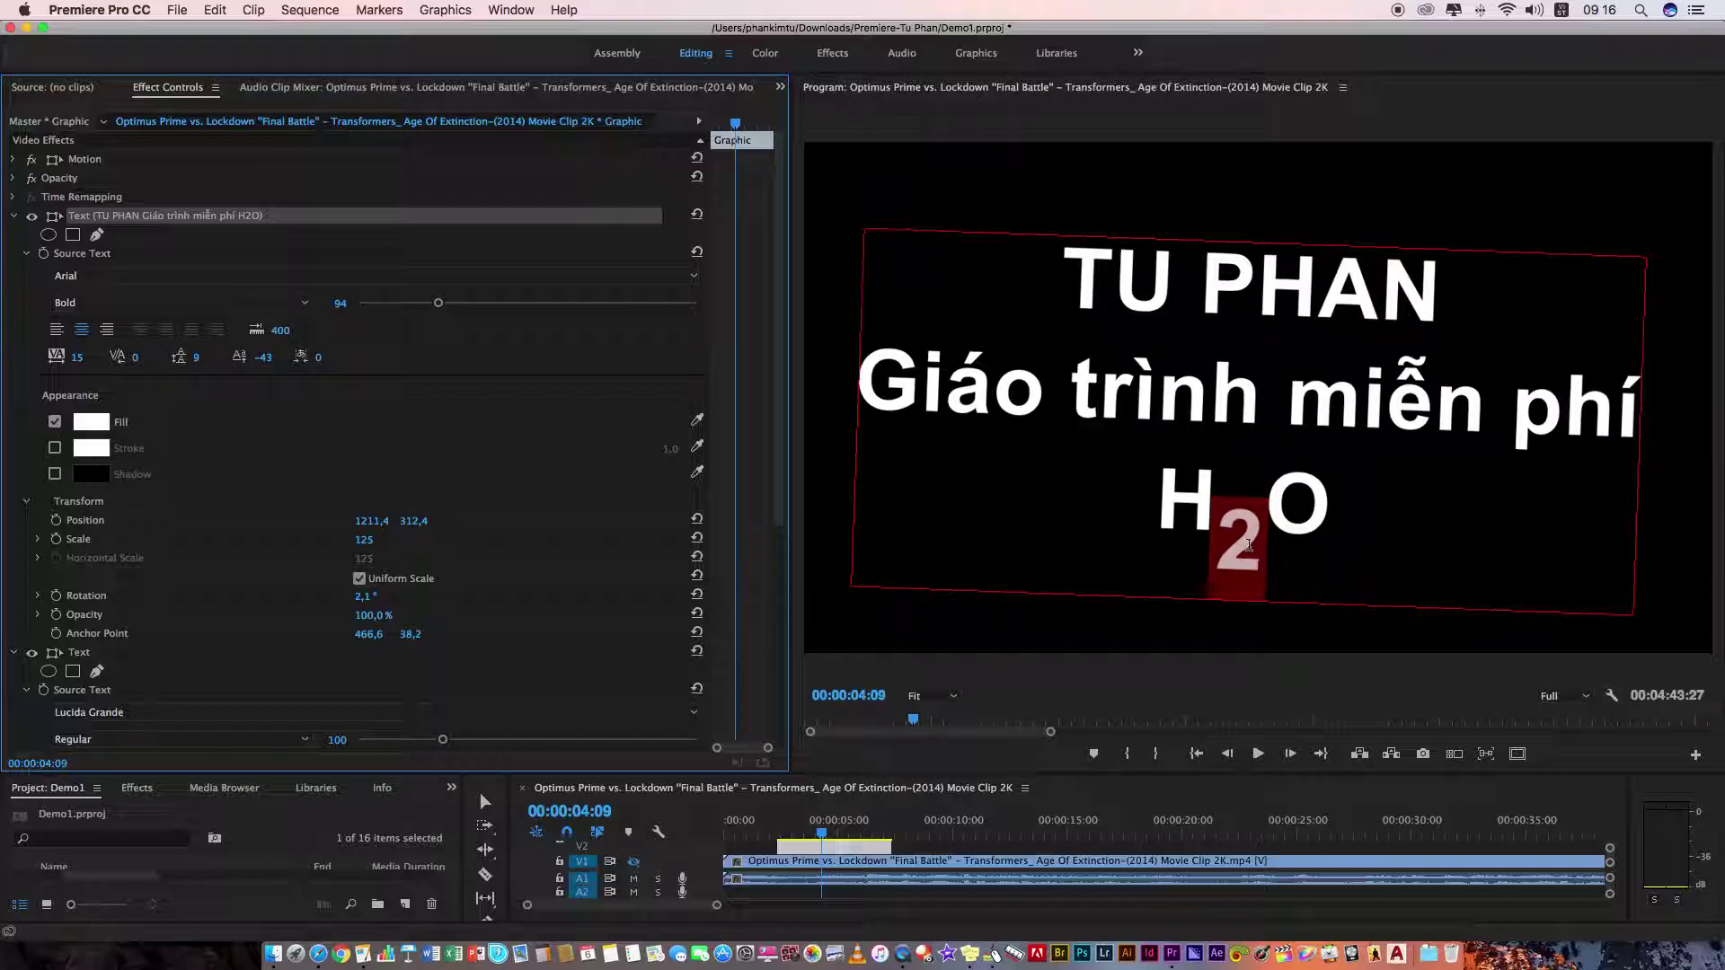
{"action": "left_click_drag", "start_coordinate": [440, 307], "coordinate": [406, 307]}
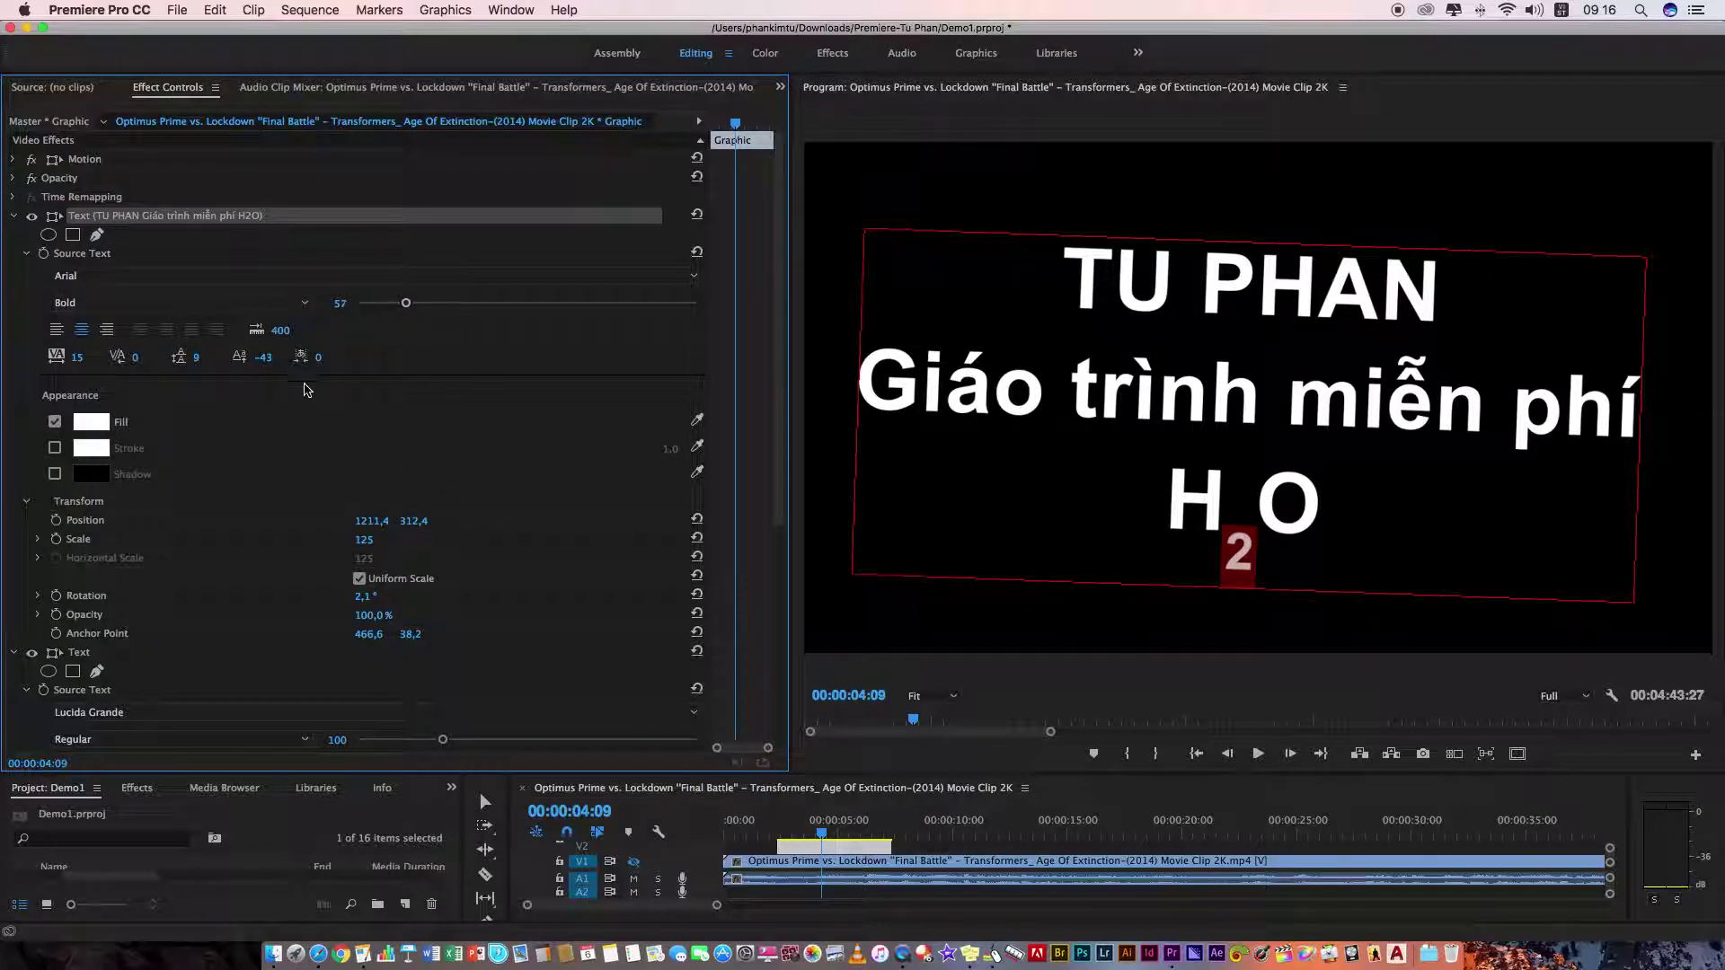
{"action": "left_click_drag", "start_coordinate": [263, 357], "coordinate": [287, 362]}
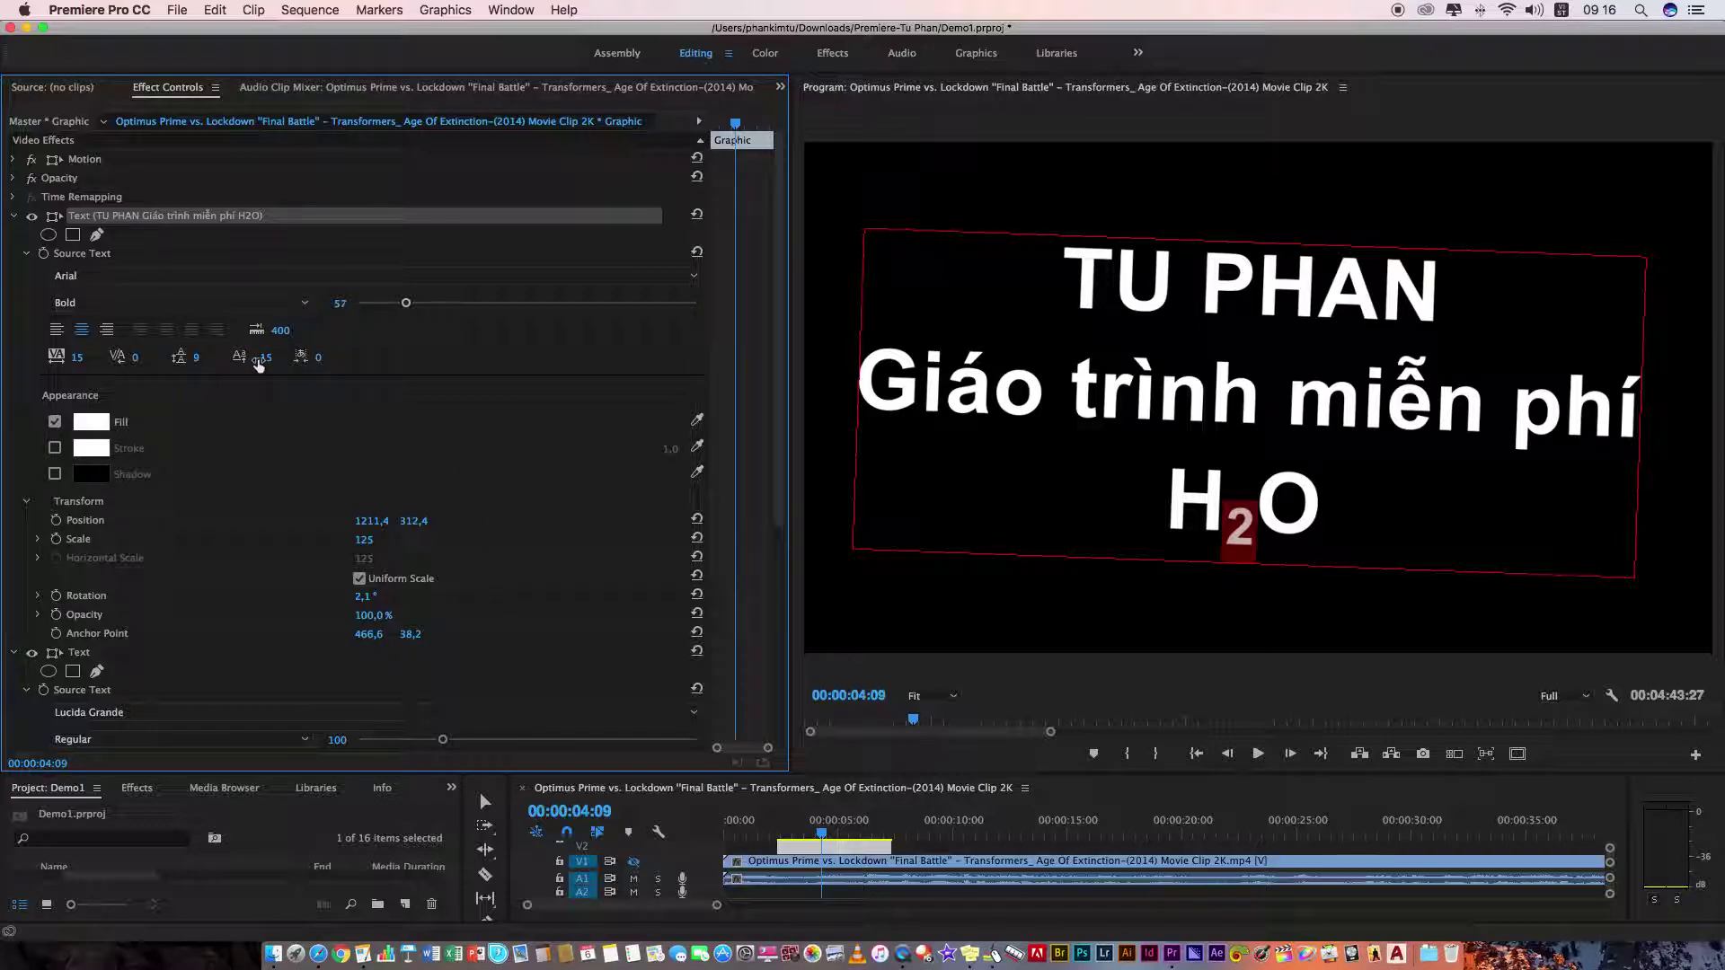
{"action": "left_click", "coordinate": [1160, 490]}
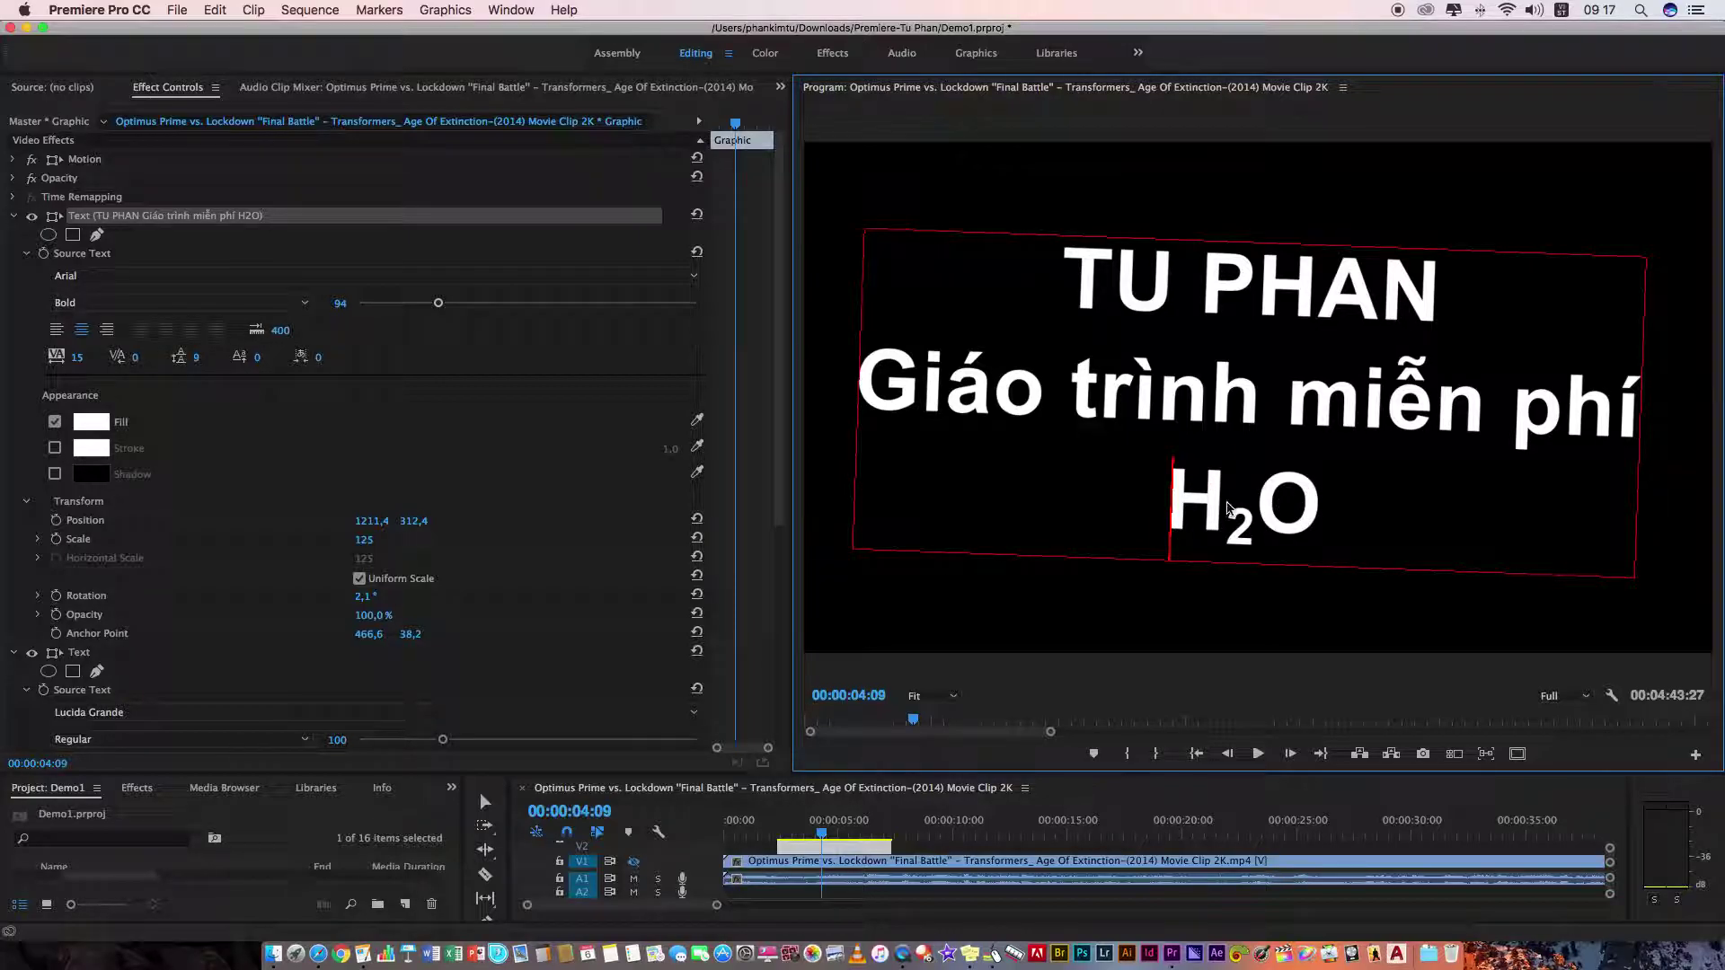
{"action": "key", "text": "BackSpace"}
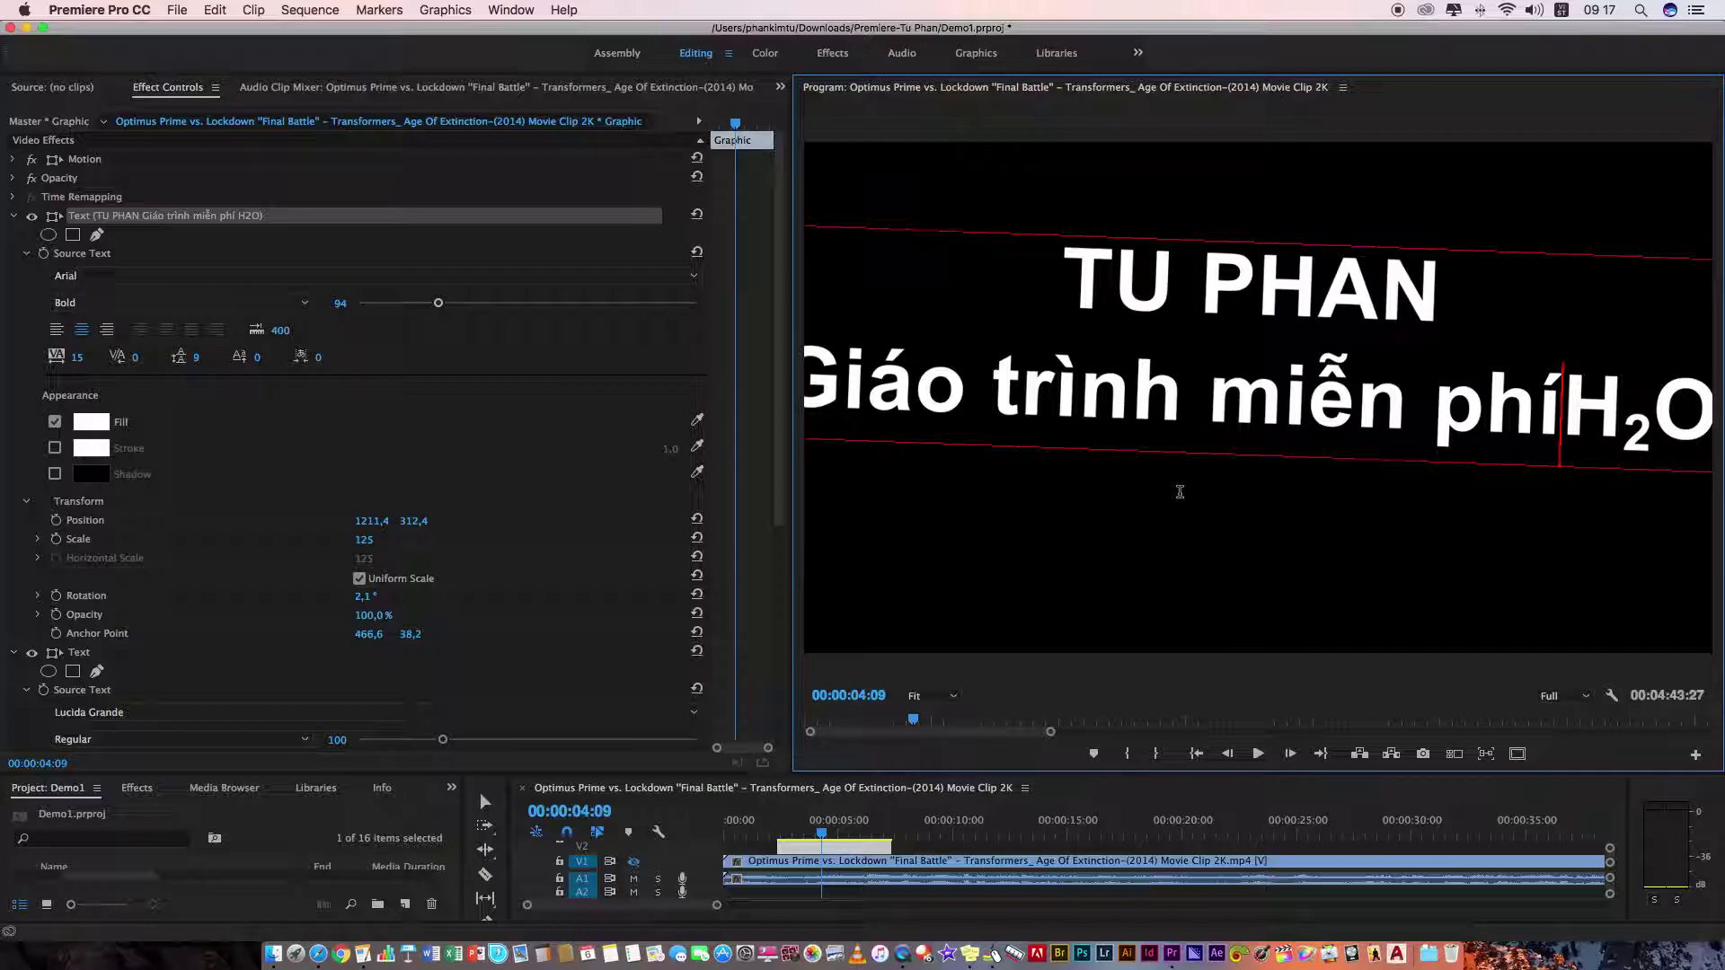
- Delete the H₂O characters so the title reads just 'TU PHAN' over 'Giáo trình miễn phí'
{"action": "key", "text": "Delete"}
{"action": "key", "text": "Delete"}
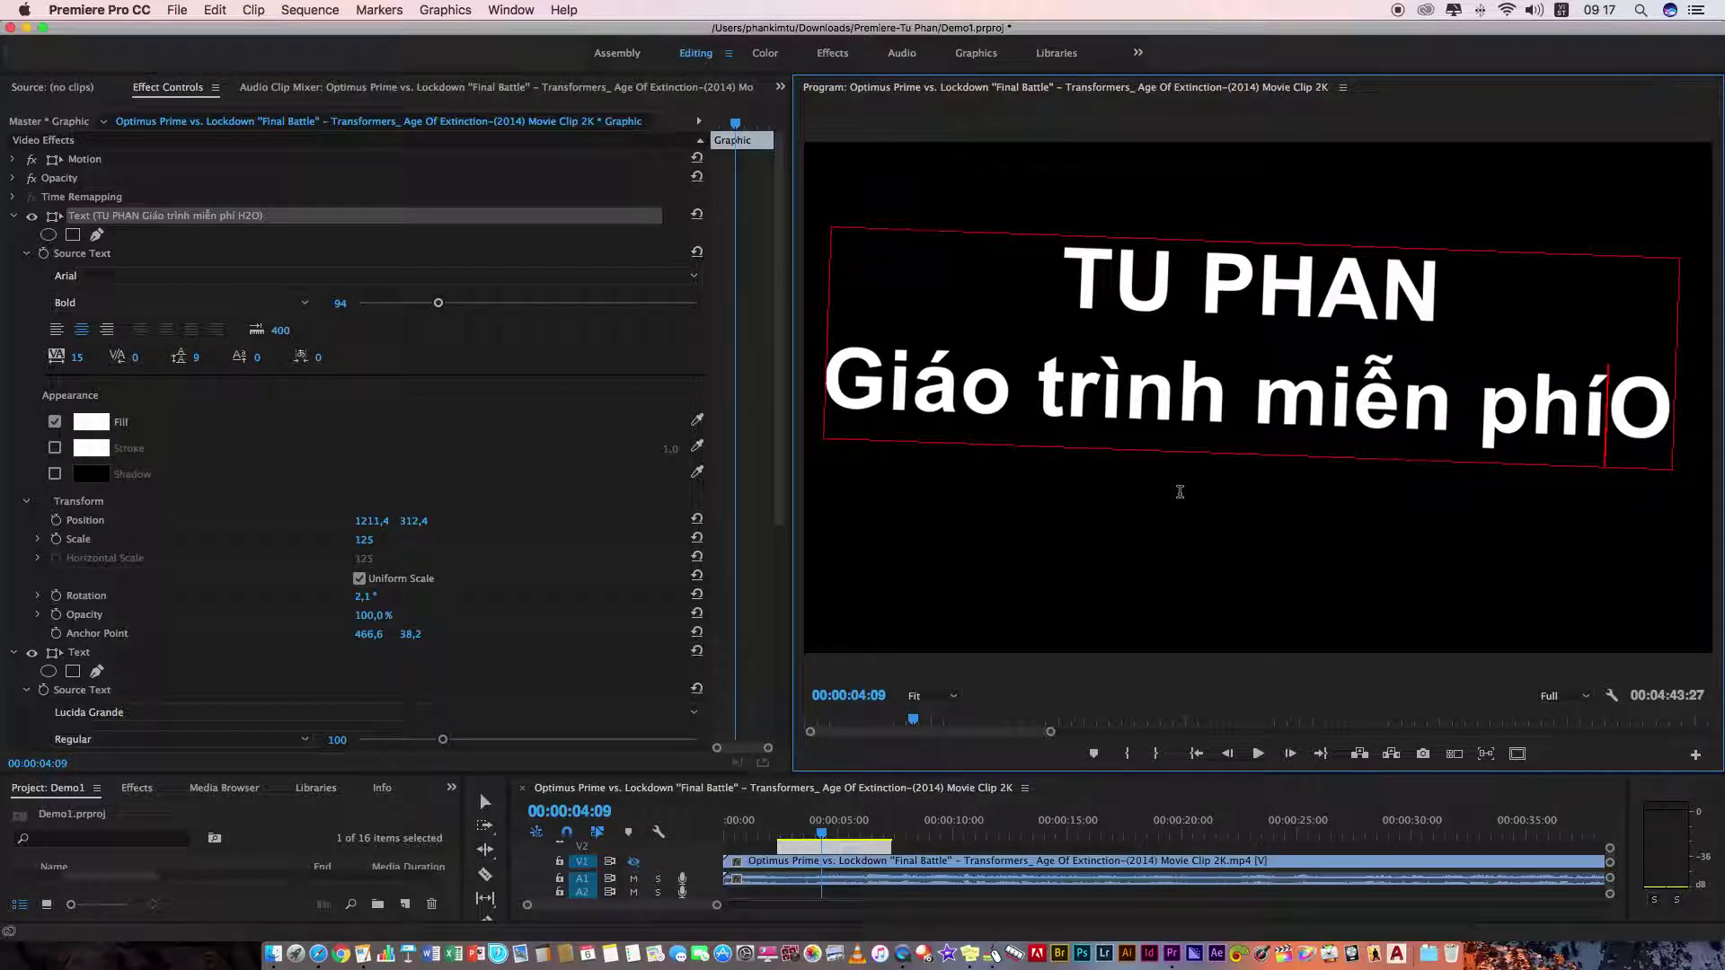
{"action": "key", "text": "Delete"}
{"action": "key", "text": "cmd+s"}
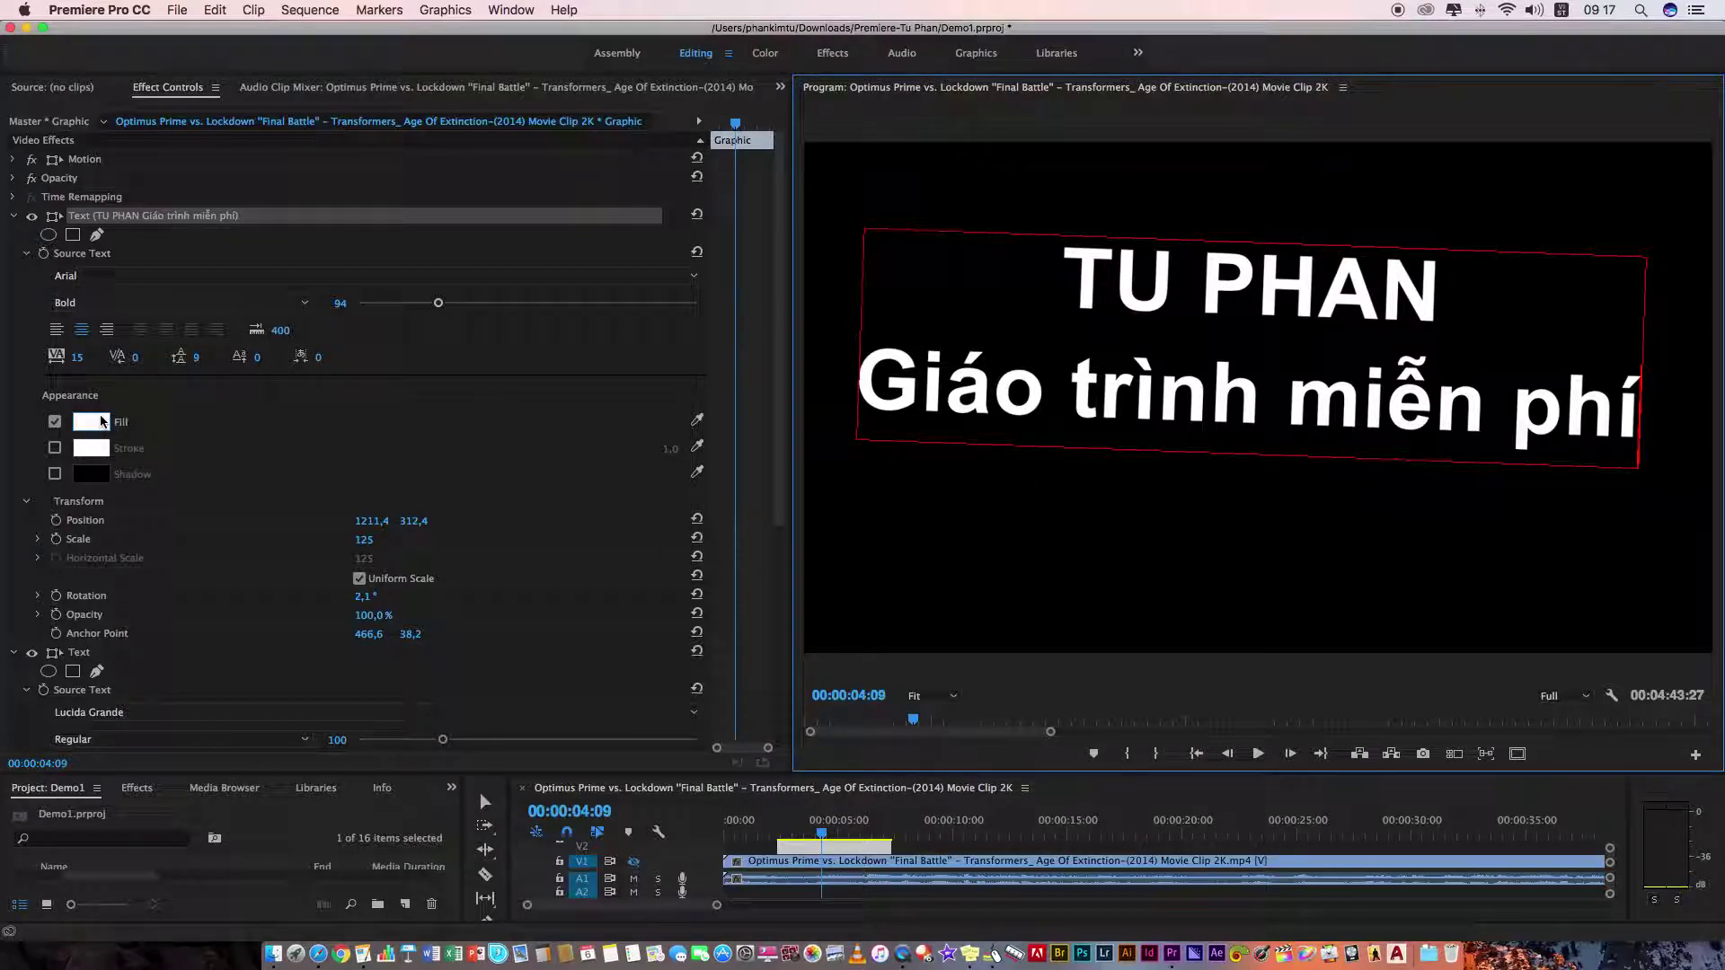
- Collapse the second Text layer, keeping the title's Source Text and Transform properties expanded
{"action": "left_click", "coordinate": [26, 254]}
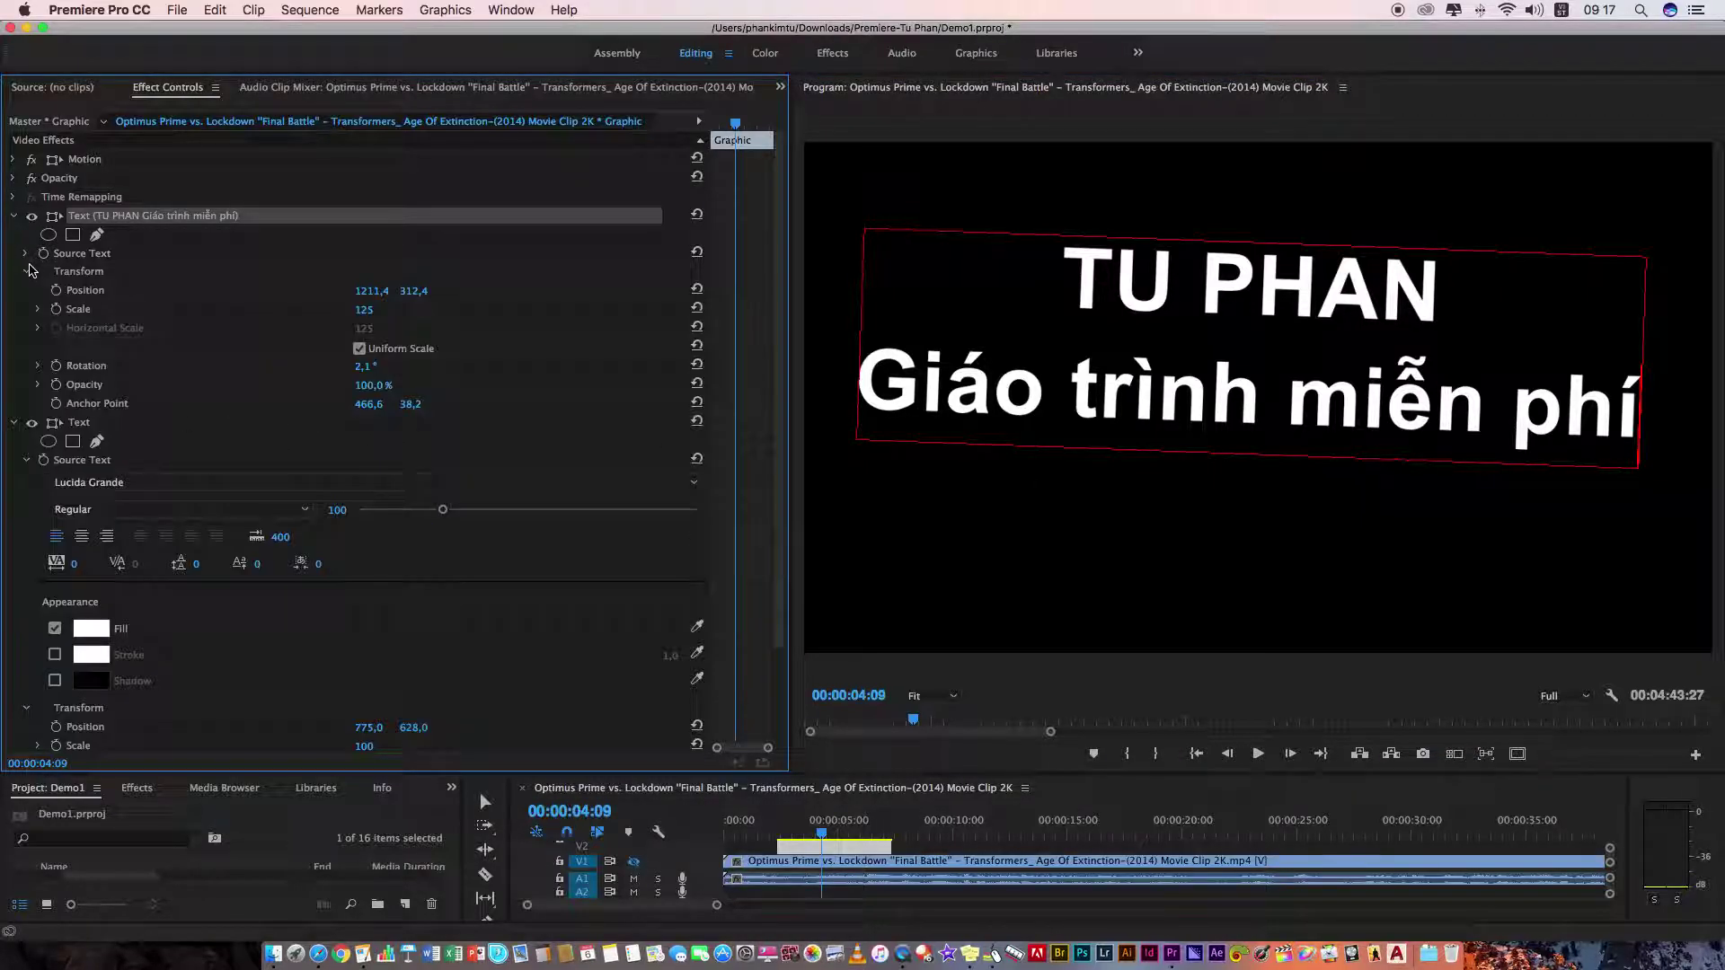
{"action": "left_click", "coordinate": [26, 272]}
{"action": "left_click", "coordinate": [14, 291]}
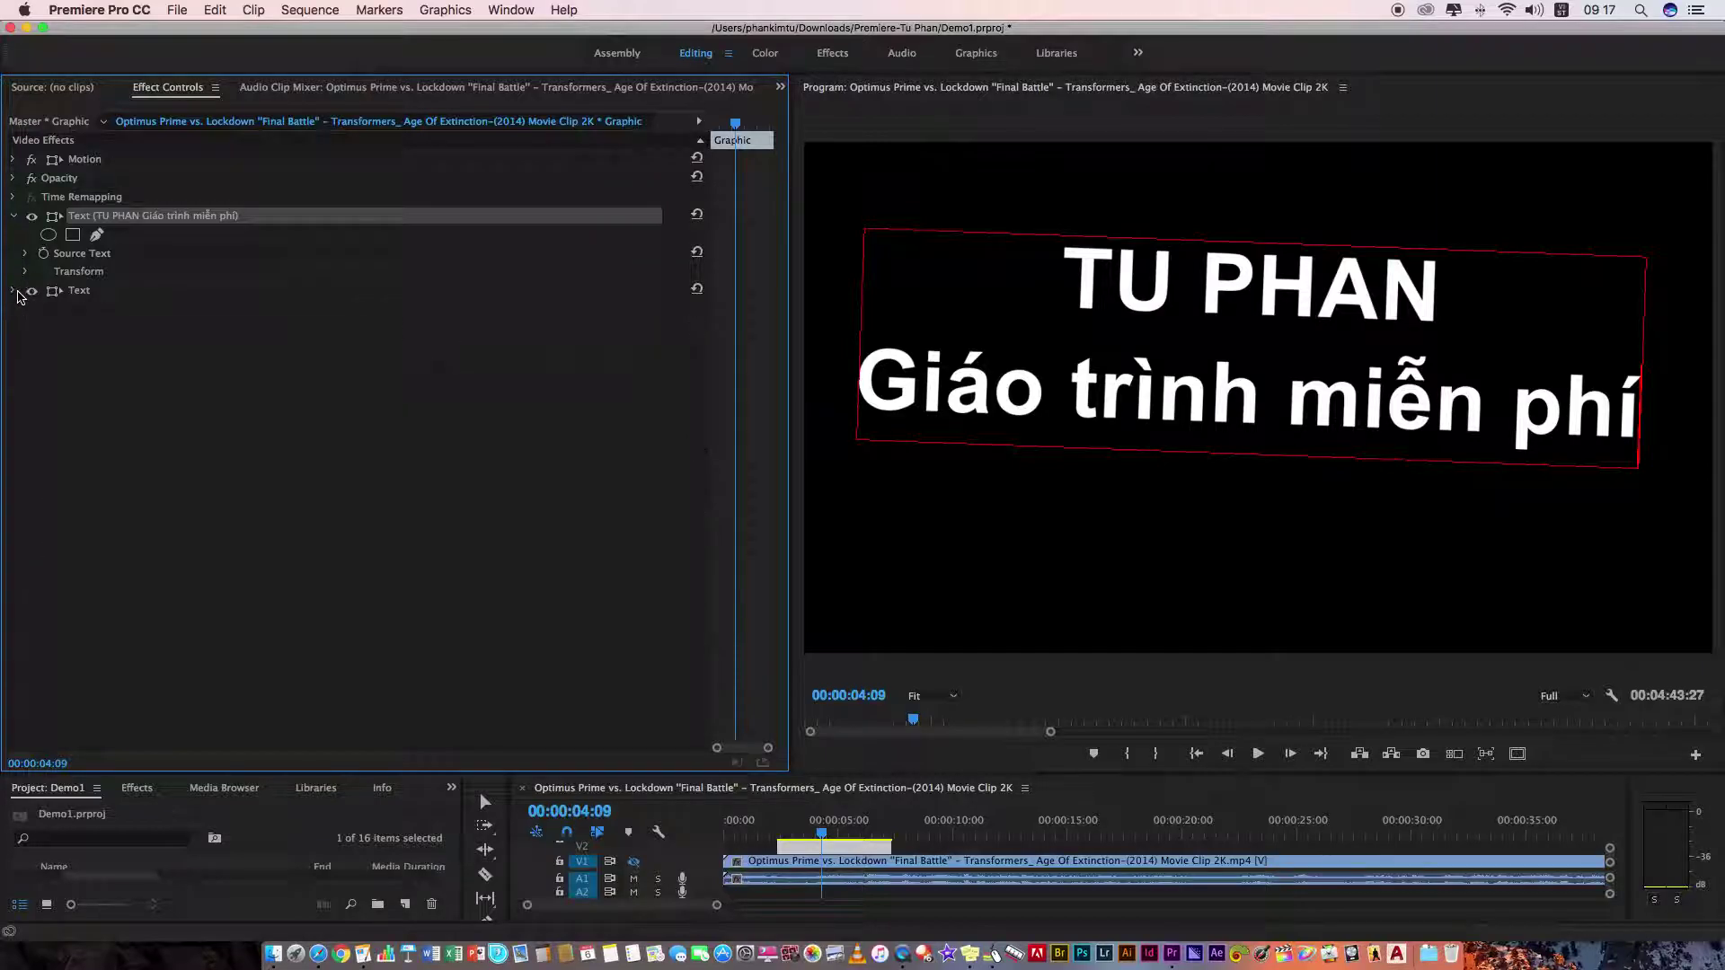
{"action": "left_click", "coordinate": [14, 217]}
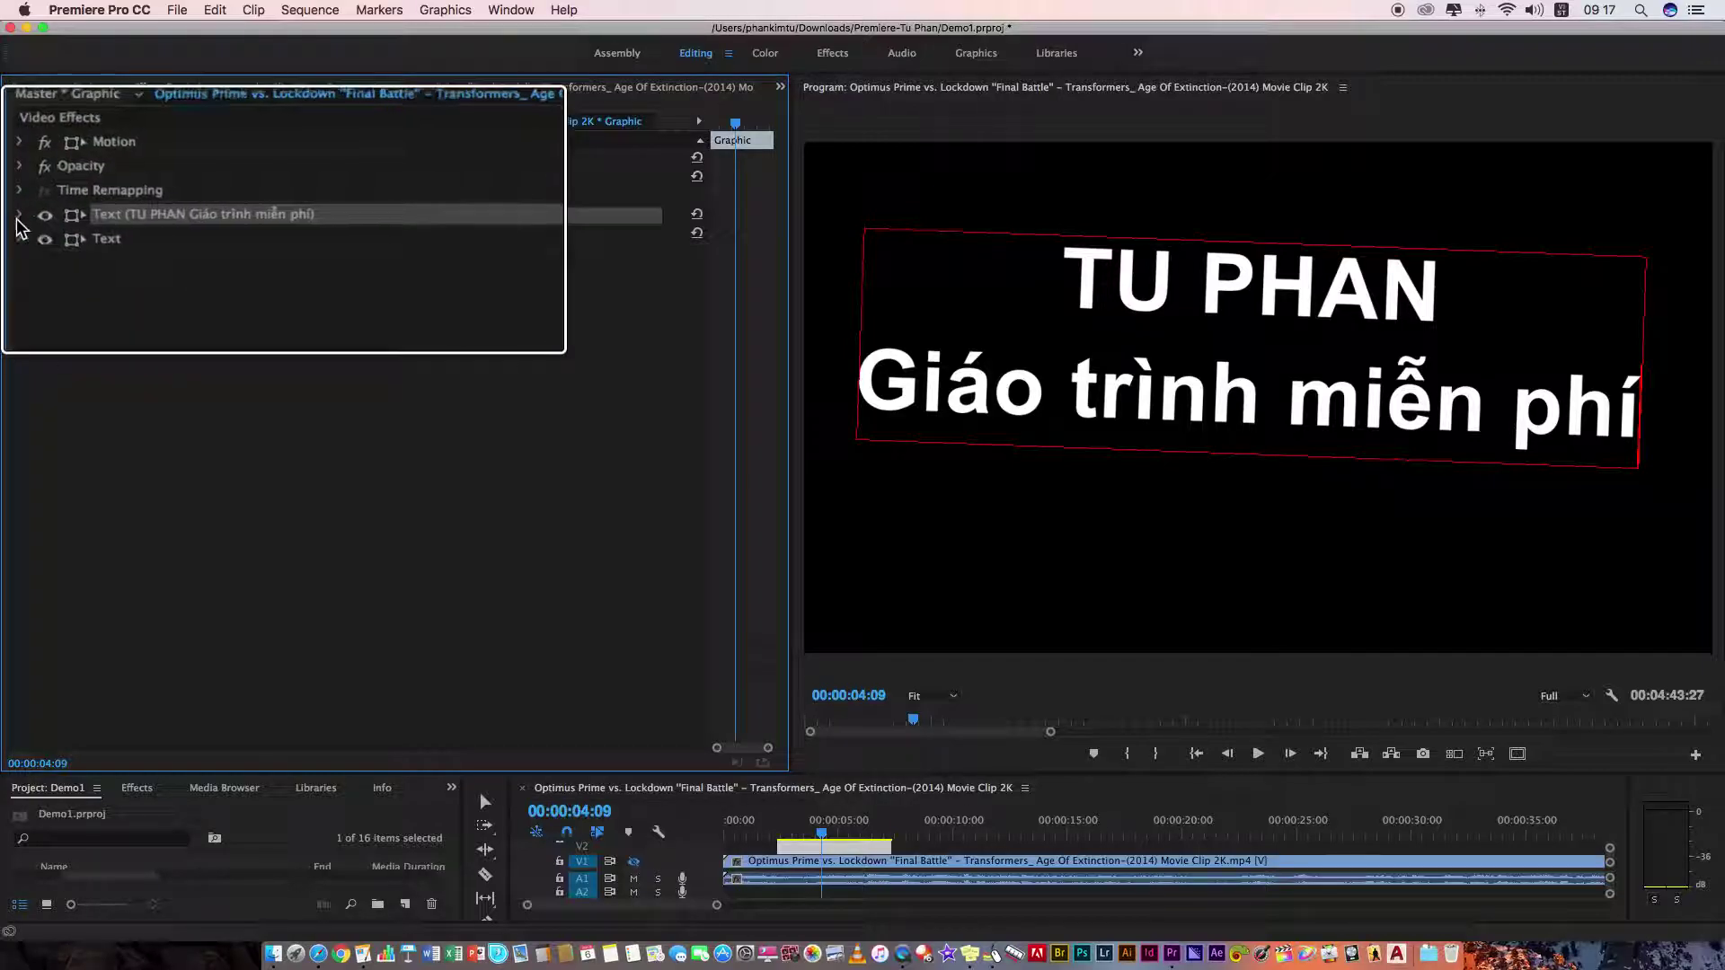
{"action": "left_click", "coordinate": [13, 216]}
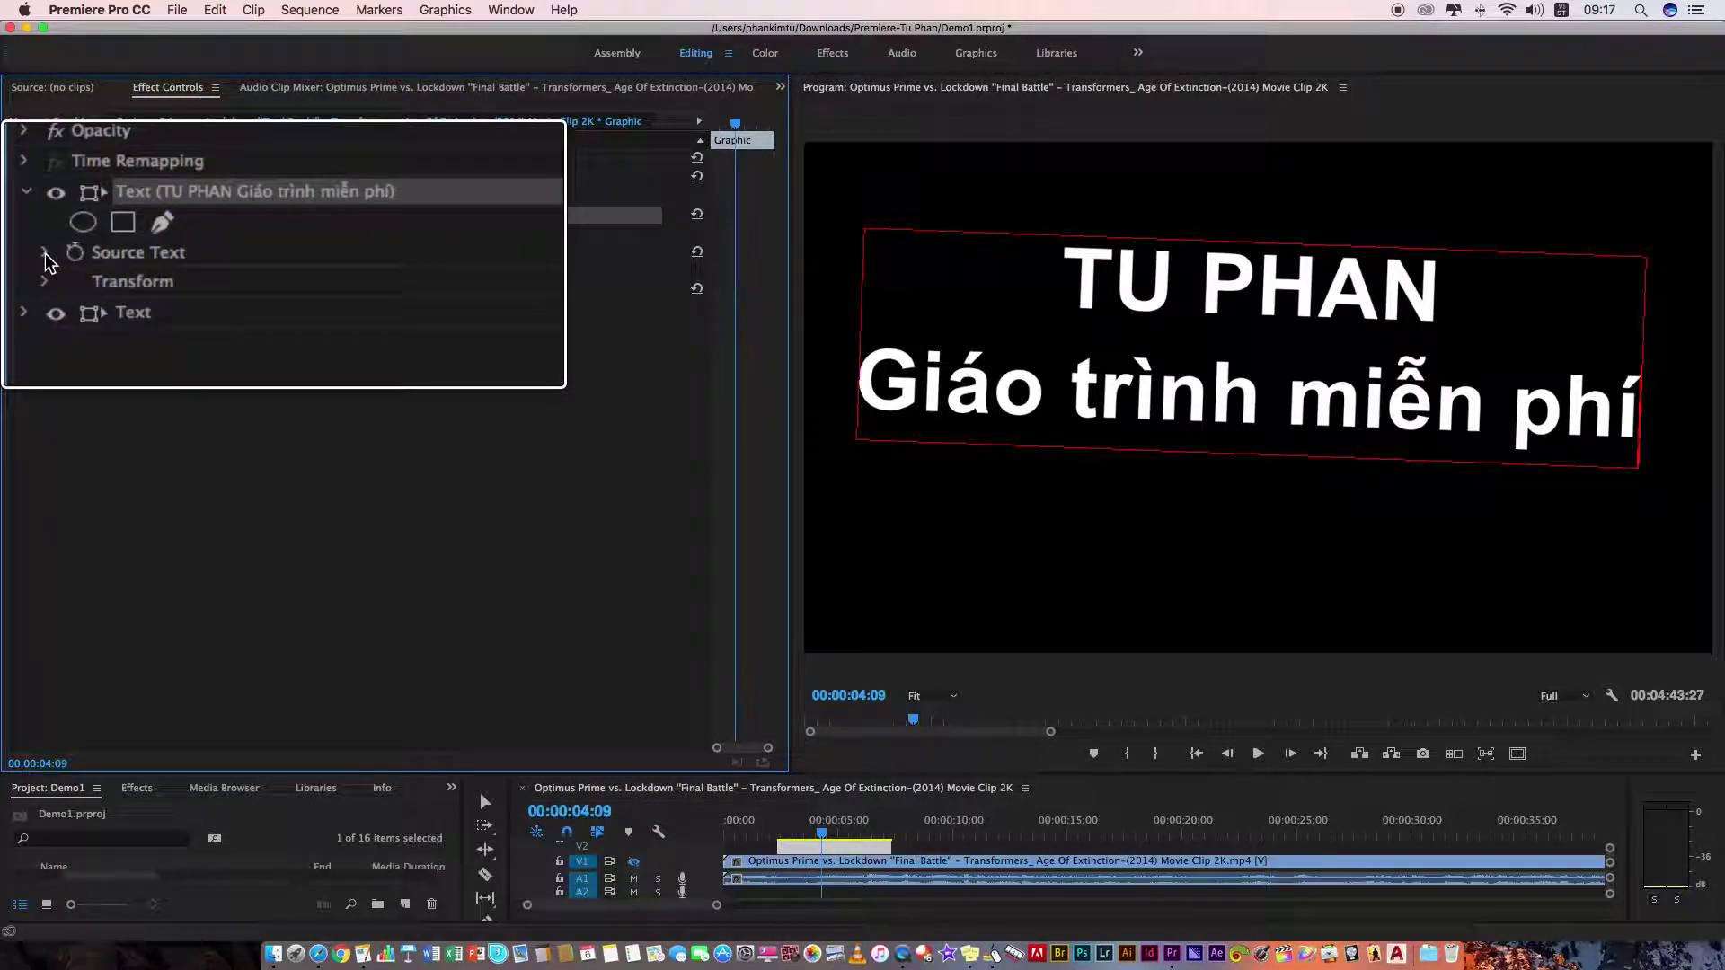
{"action": "left_click", "coordinate": [27, 255]}
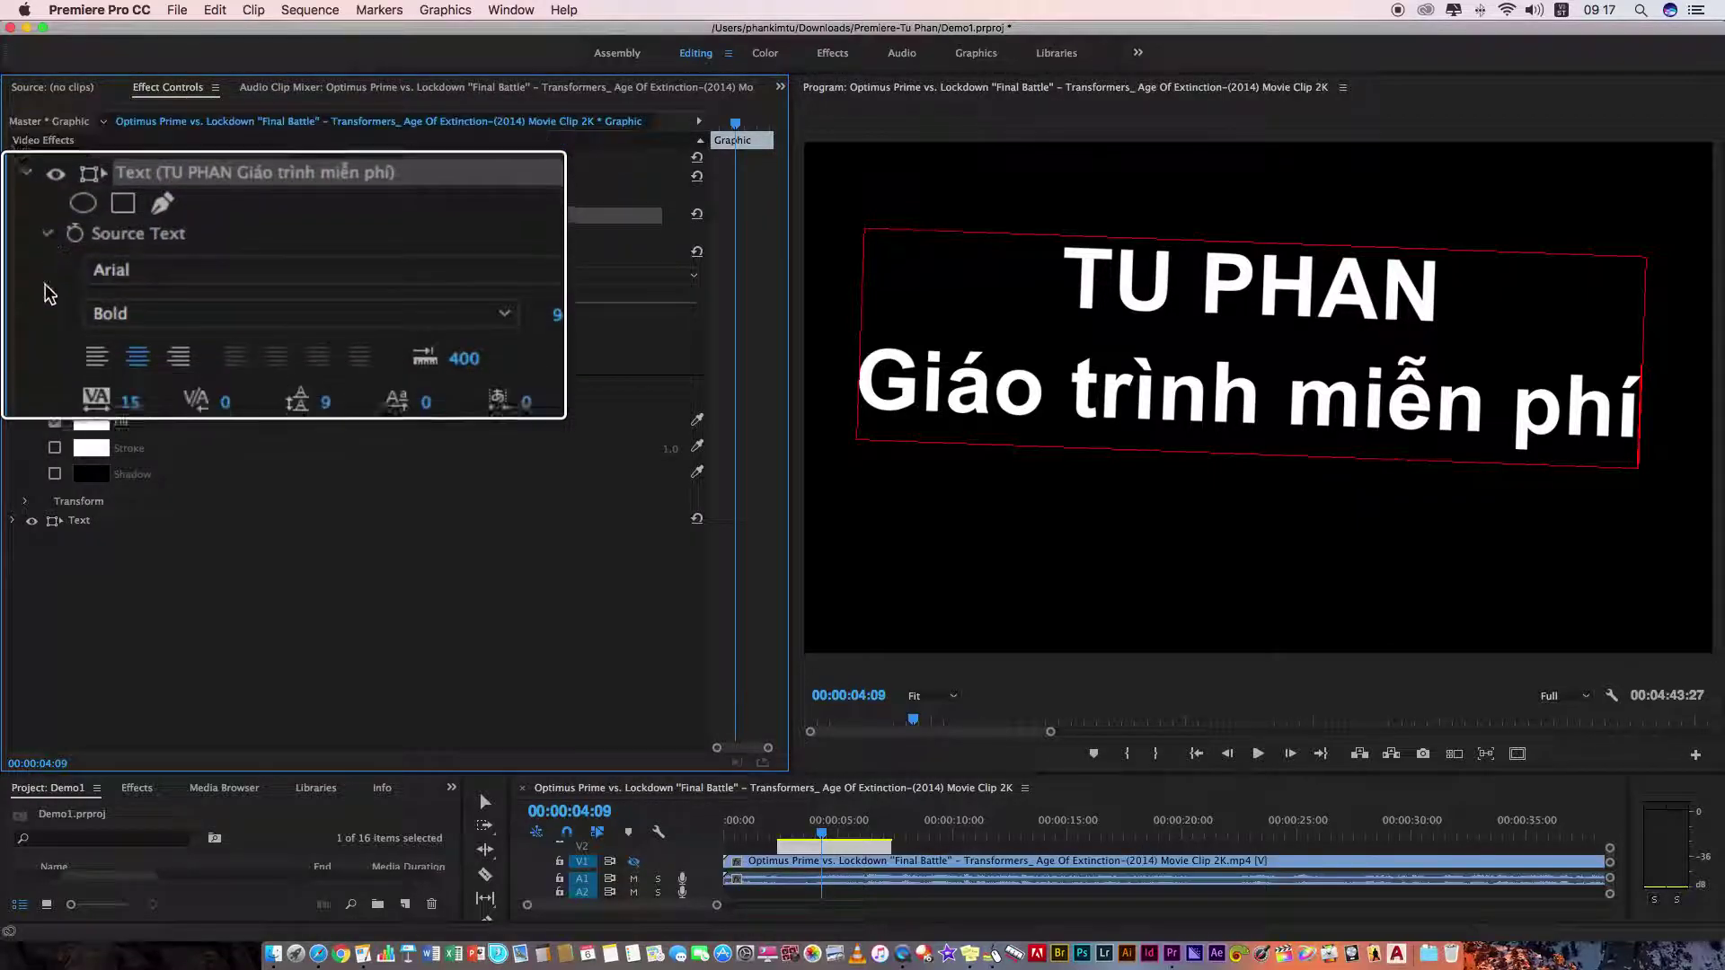
{"action": "left_click", "coordinate": [26, 500]}
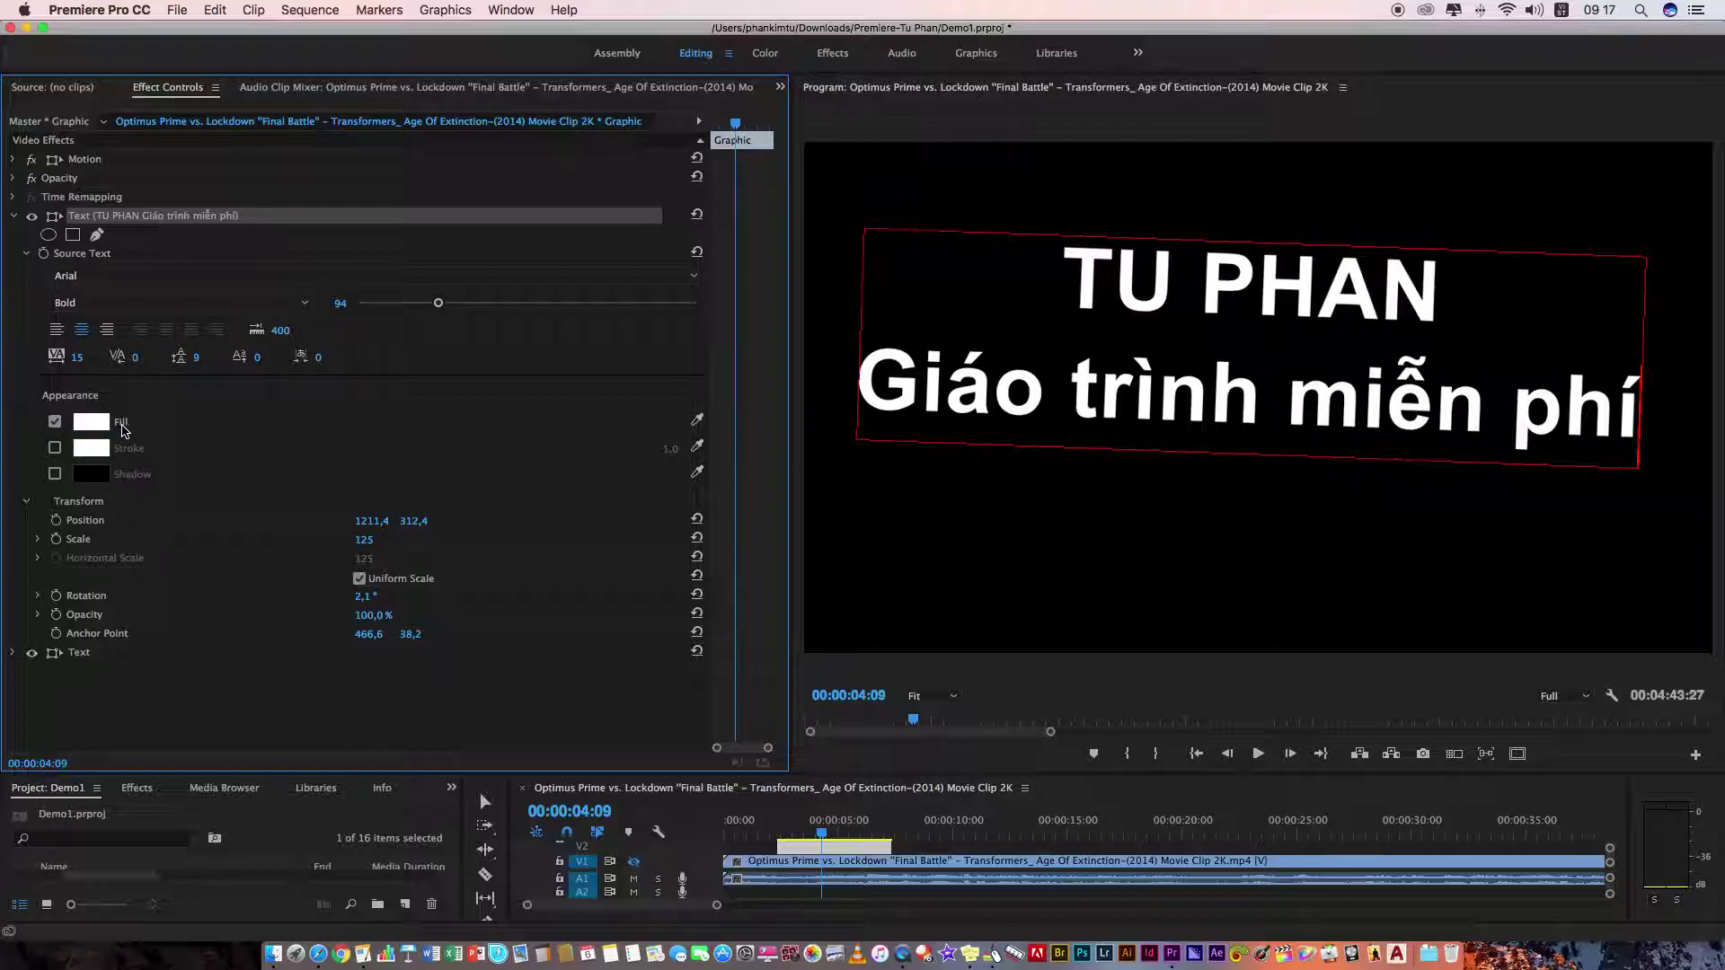
- Try a light blue fill colour on the title text
{"action": "left_click", "coordinate": [94, 422]}
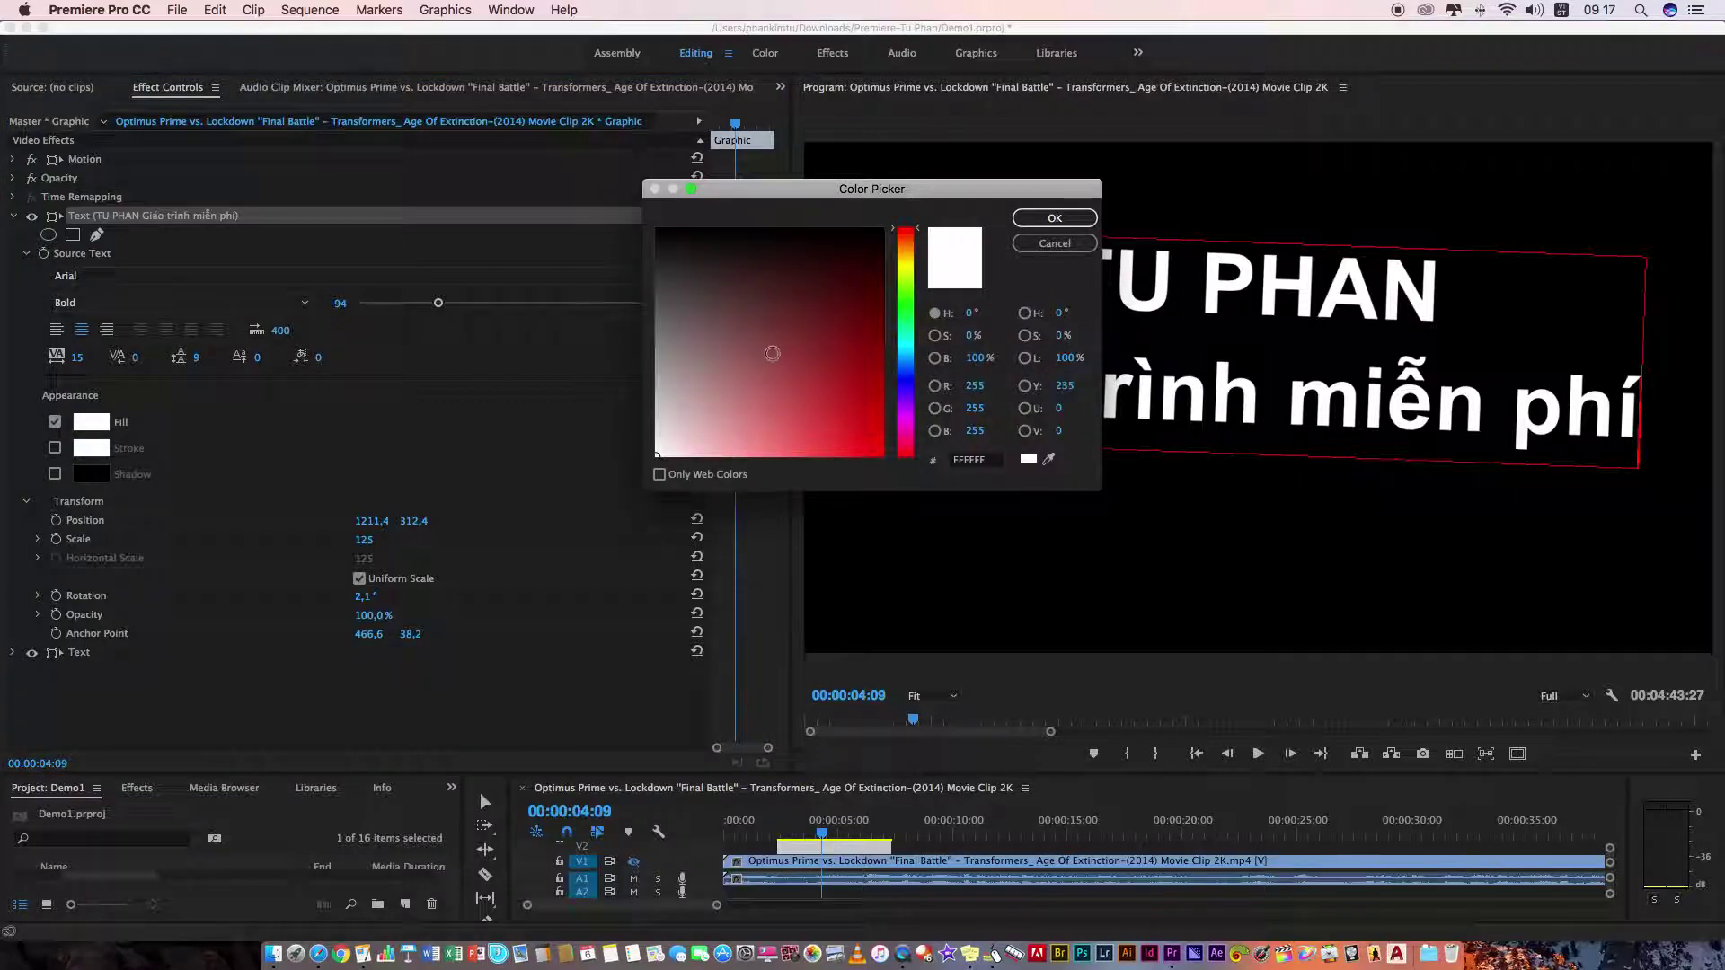
{"action": "left_click_drag", "start_coordinate": [805, 349], "coordinate": [771, 399]}
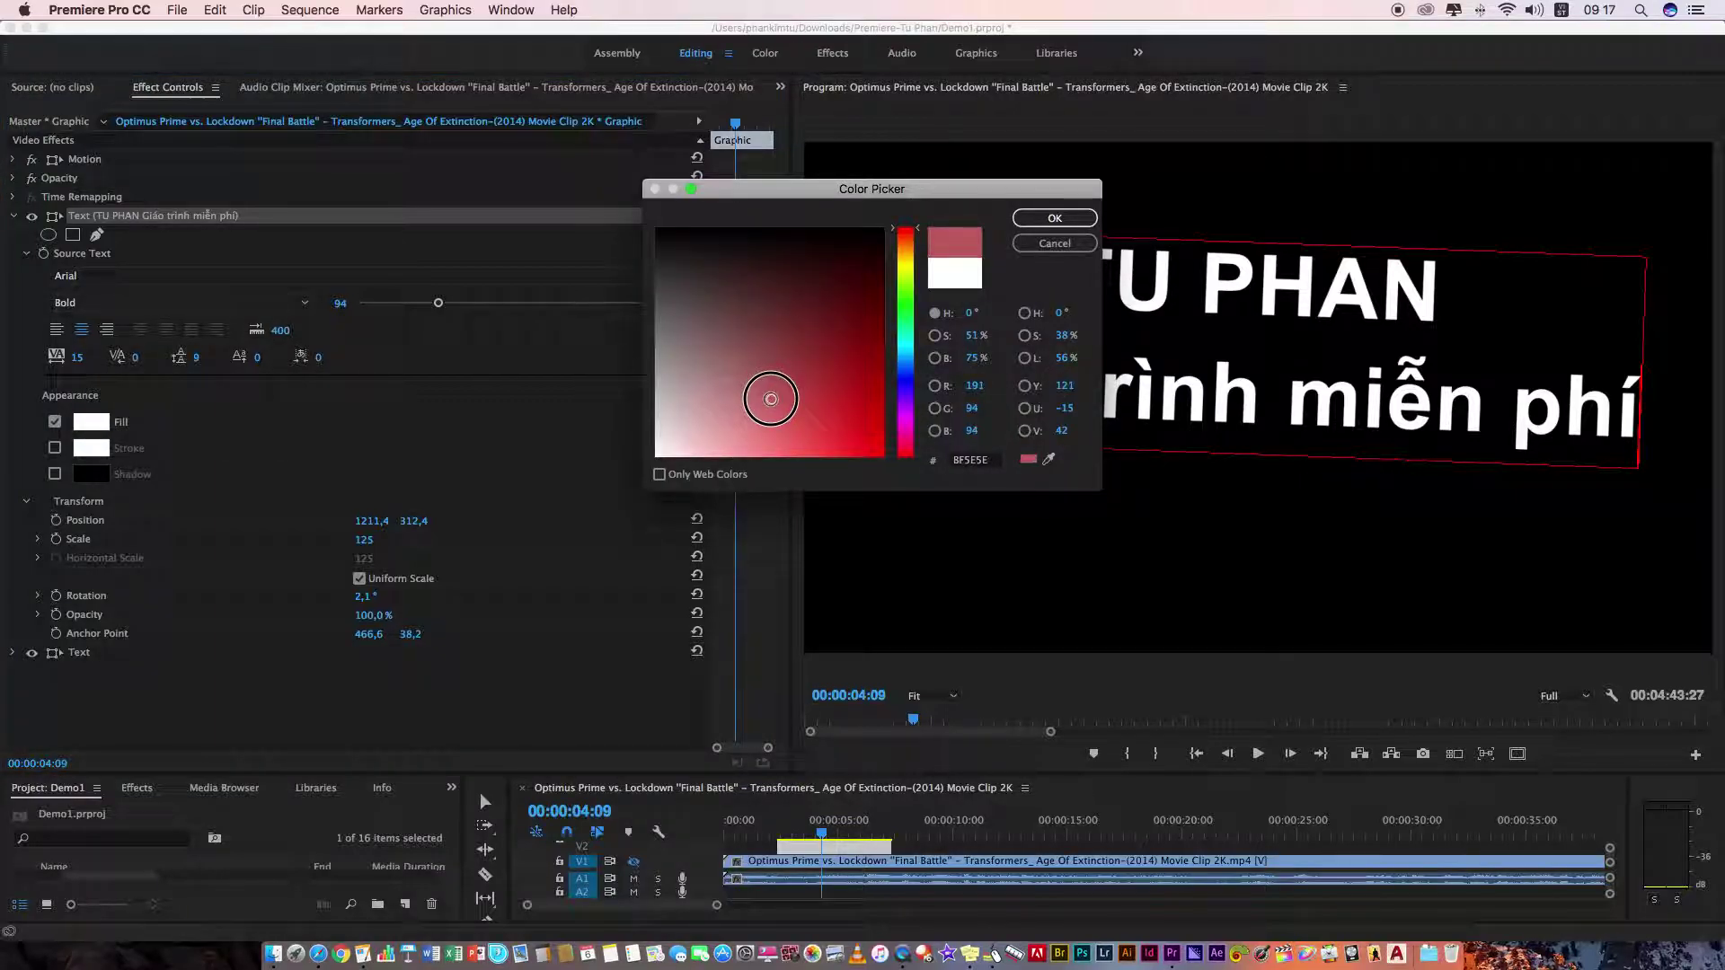
{"action": "left_click_drag", "start_coordinate": [905, 310], "coordinate": [905, 355]}
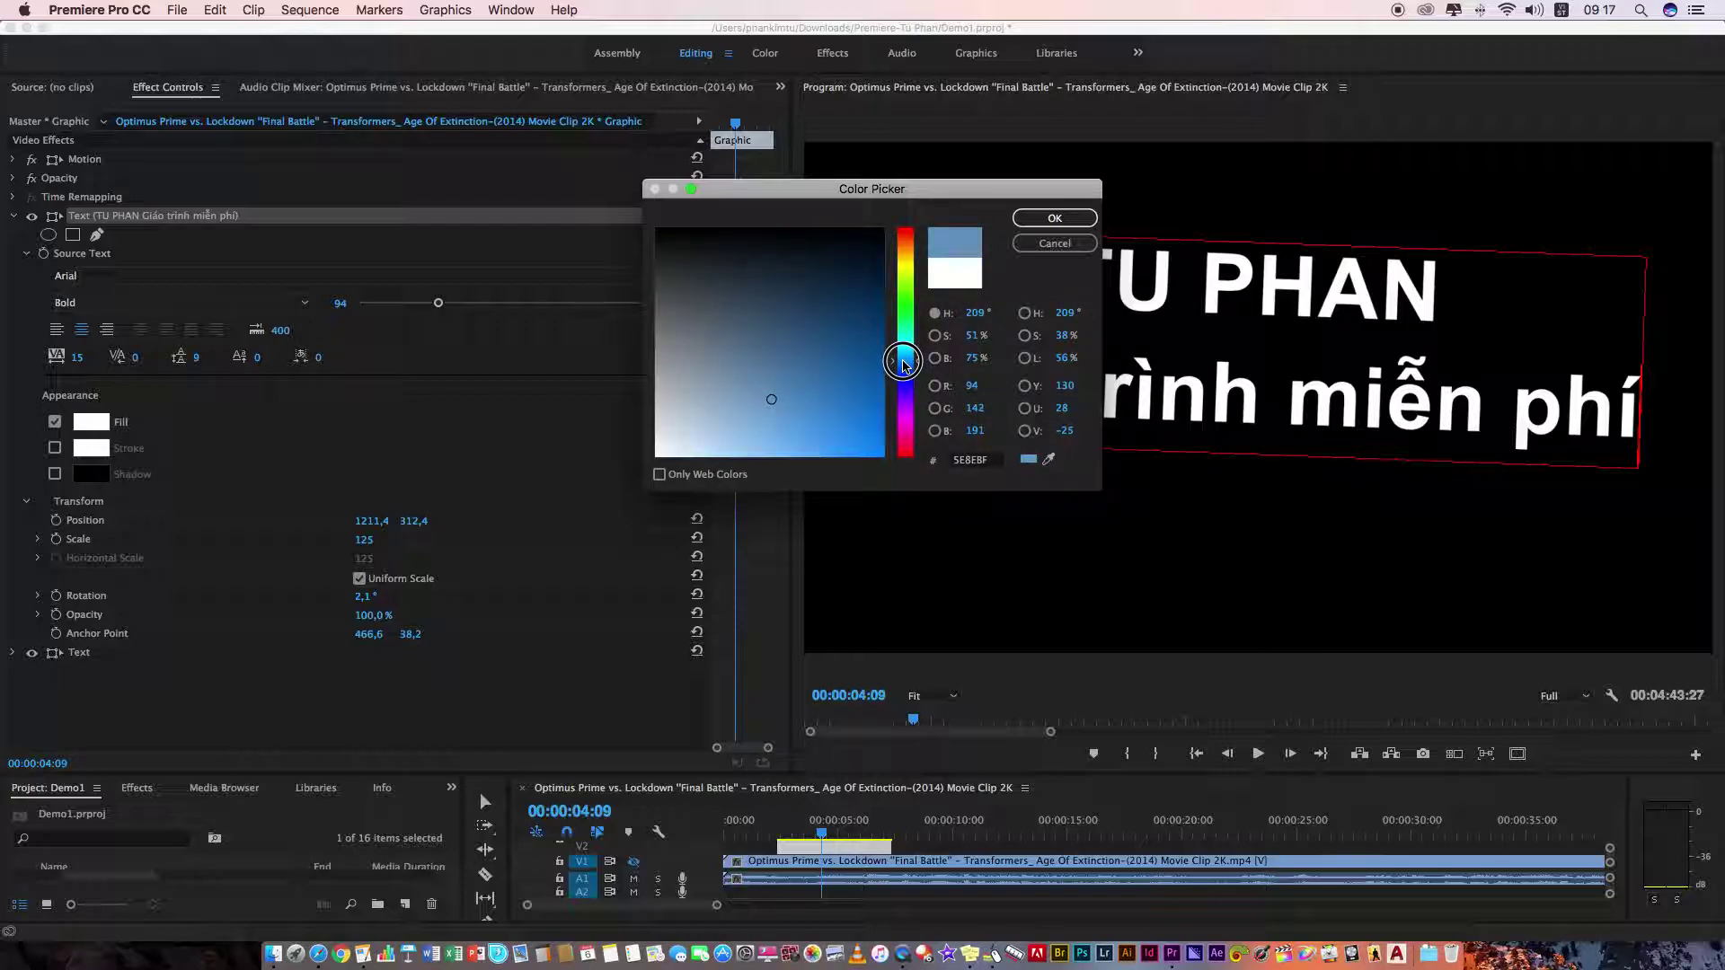
{"action": "left_click_drag", "start_coordinate": [770, 399], "coordinate": [751, 451]}
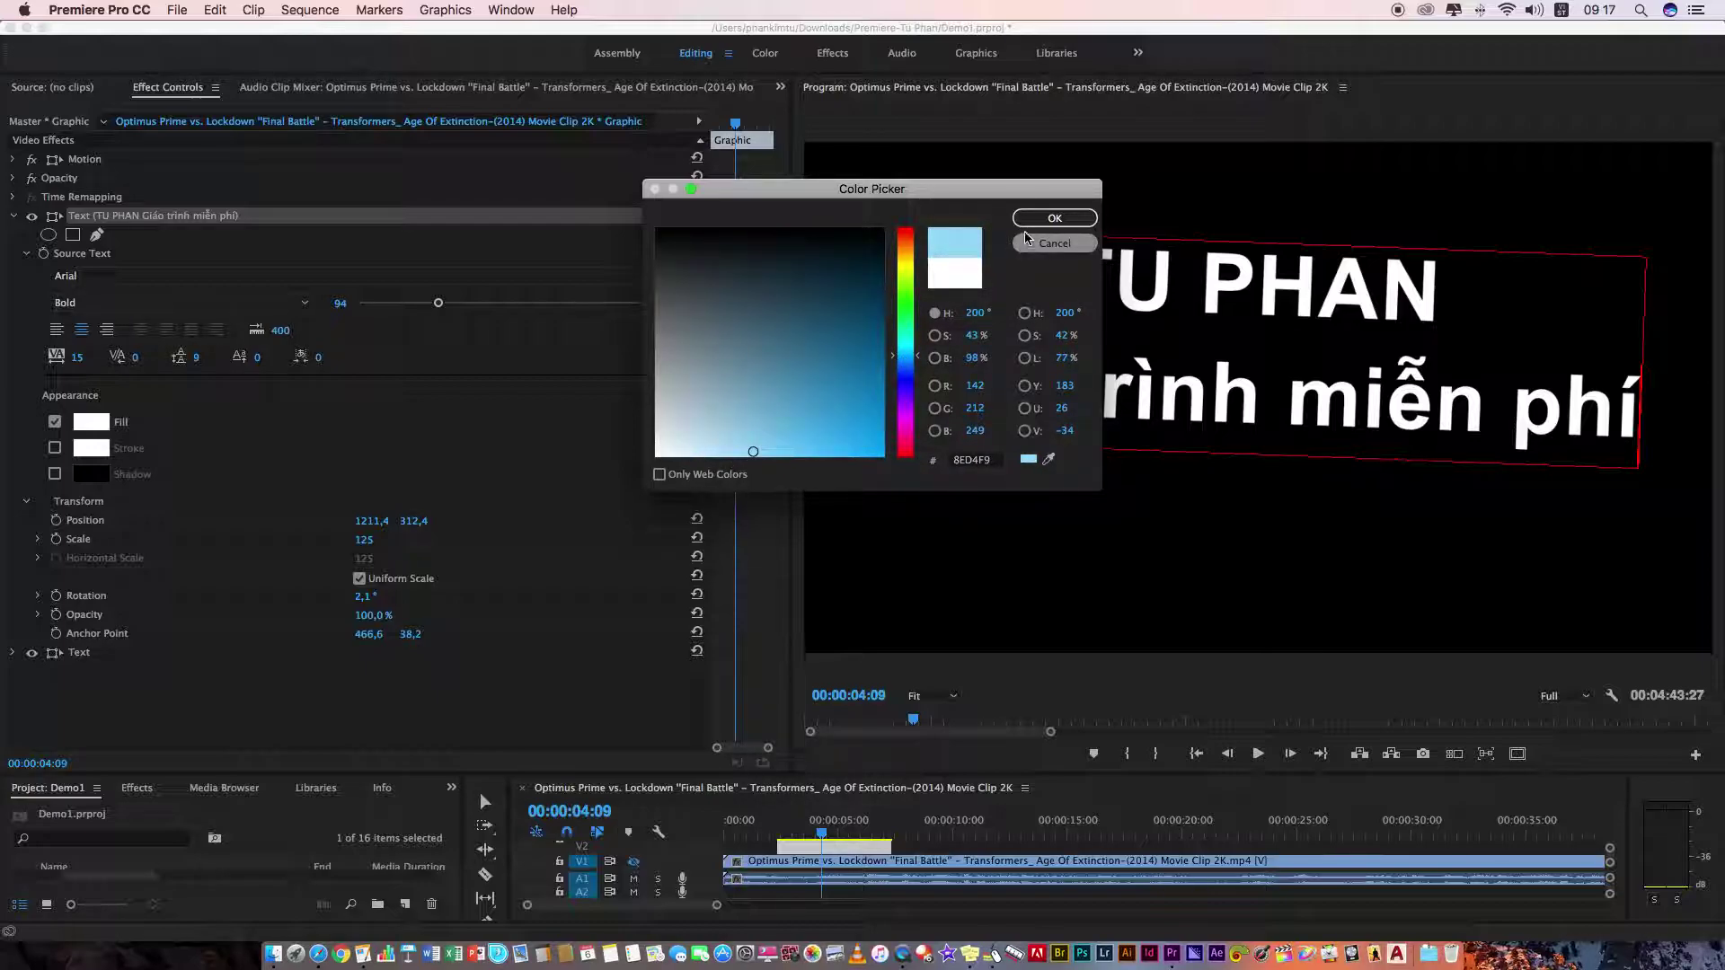
{"action": "left_click", "coordinate": [1033, 221]}
- Select just 'TU PHAN' and give it a light cyan fill, 7DE9F1
{"action": "left_click", "coordinate": [1100, 409]}
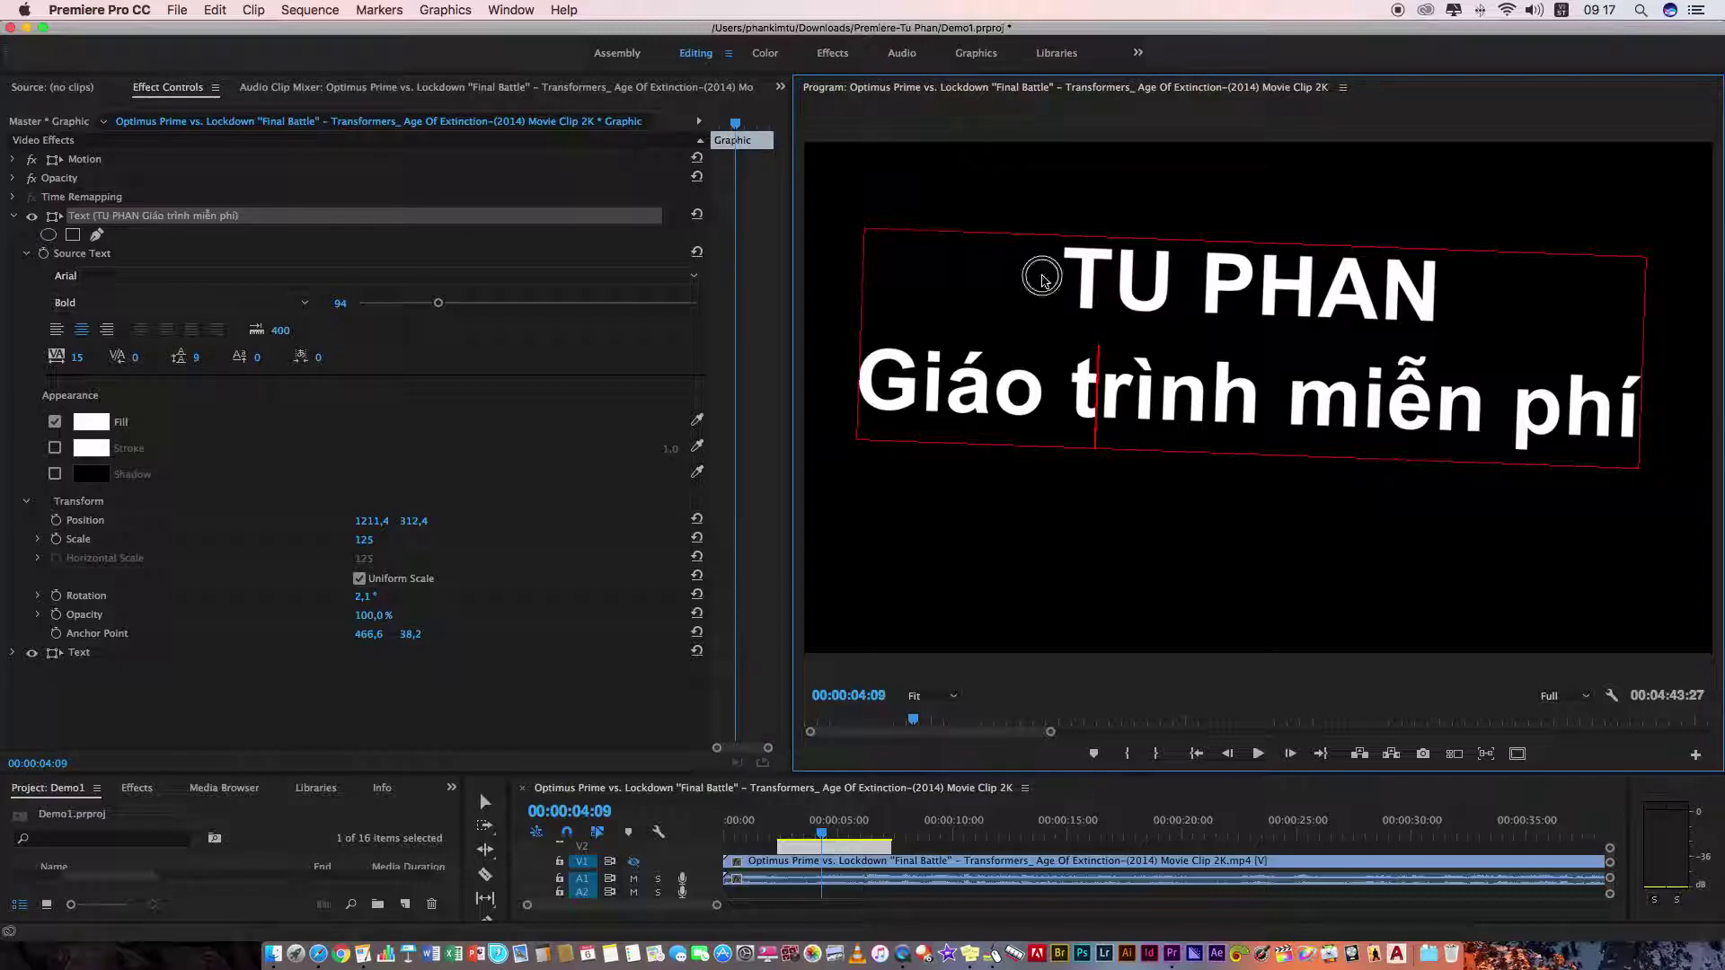
{"action": "left_click_drag", "start_coordinate": [1041, 273], "coordinate": [1516, 395]}
{"action": "left_click", "coordinate": [1388, 313]}
{"action": "left_click_drag", "start_coordinate": [1442, 289], "coordinate": [1071, 285]}
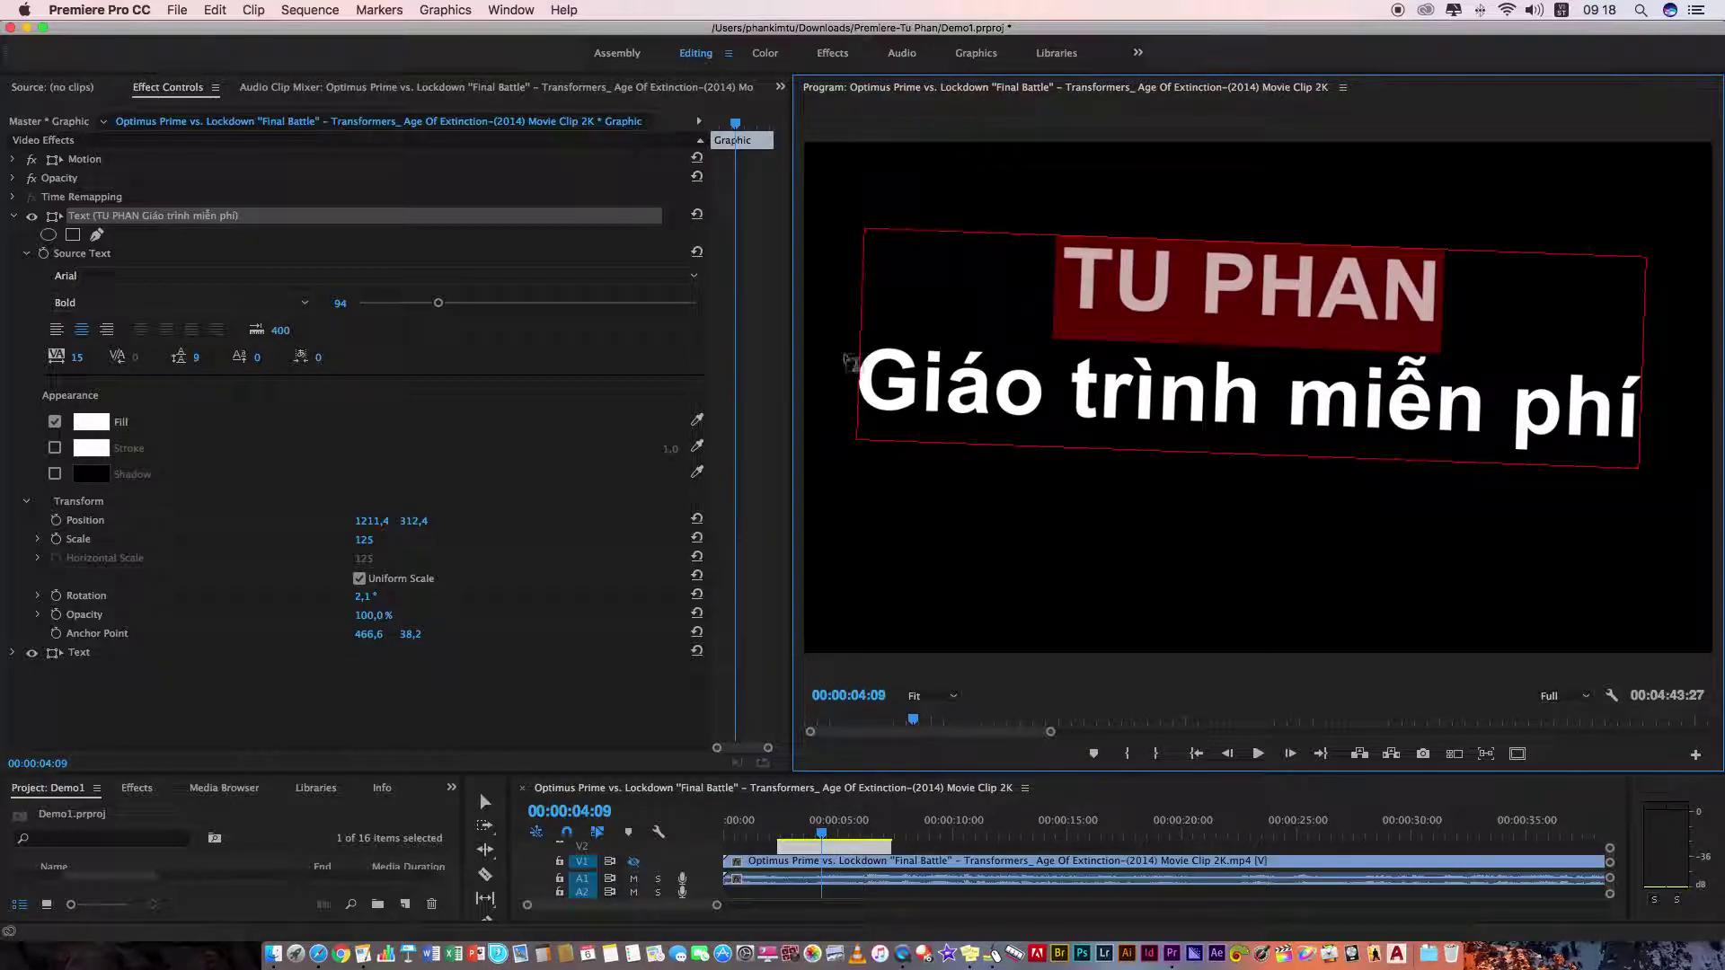
{"action": "left_click", "coordinate": [100, 428]}
{"action": "left_click_drag", "start_coordinate": [906, 301], "coordinate": [905, 344]}
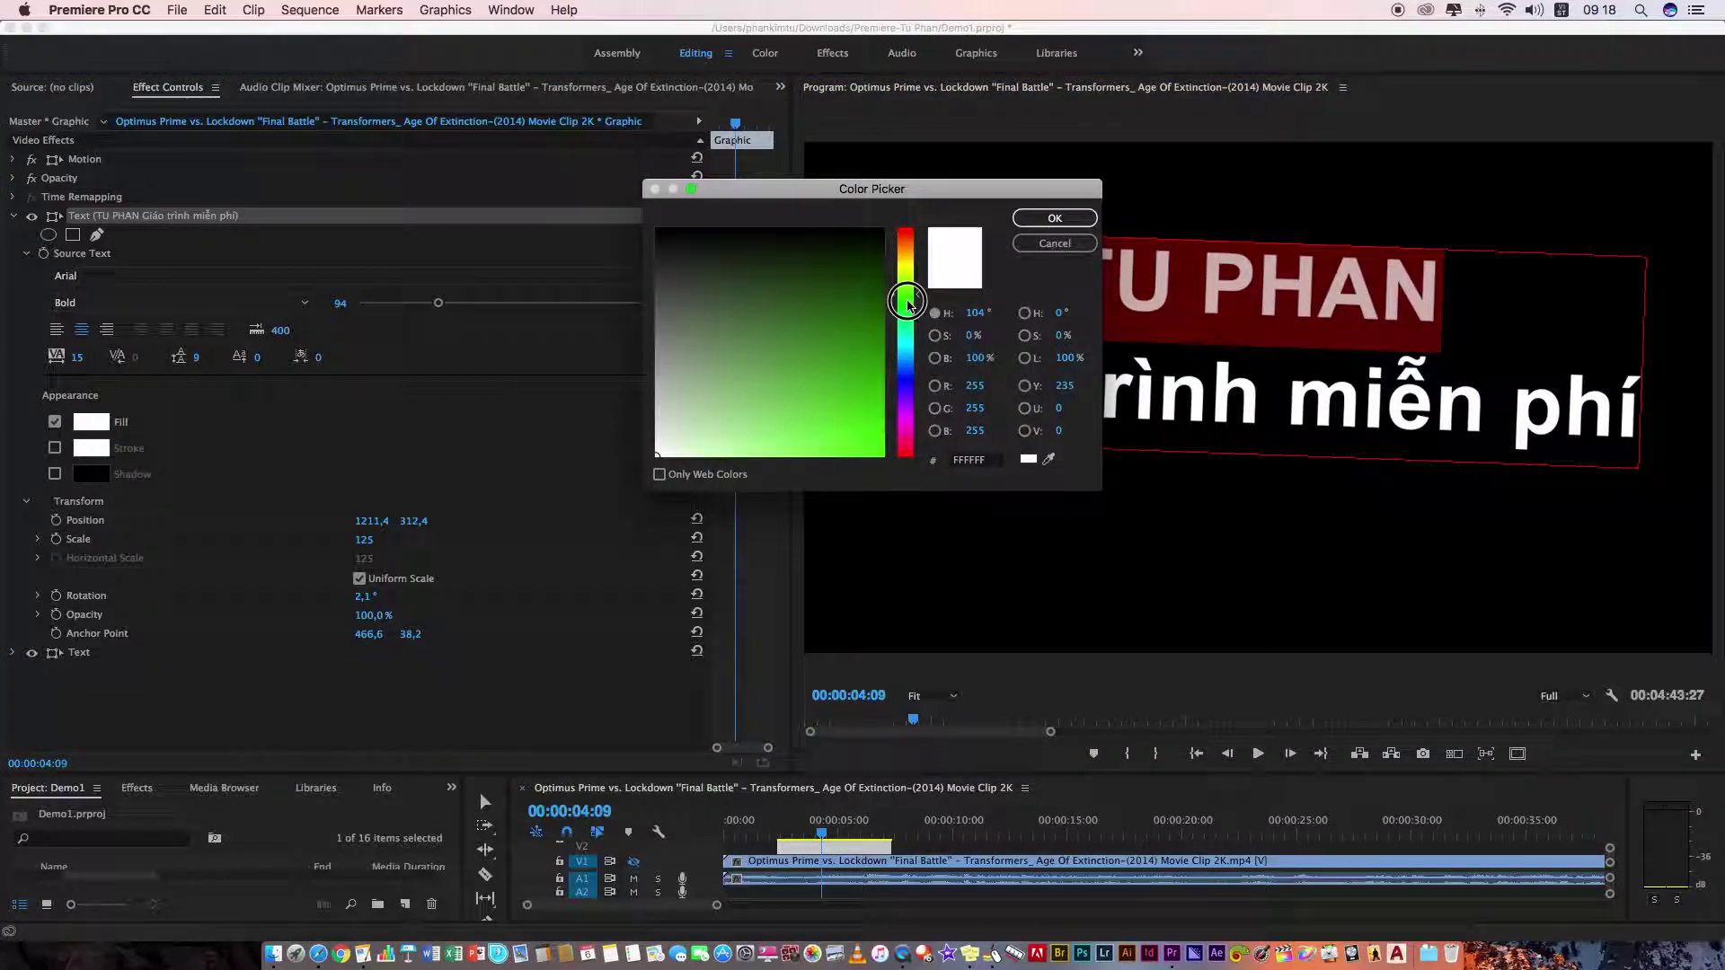
{"action": "left_click_drag", "start_coordinate": [790, 402], "coordinate": [765, 443]}
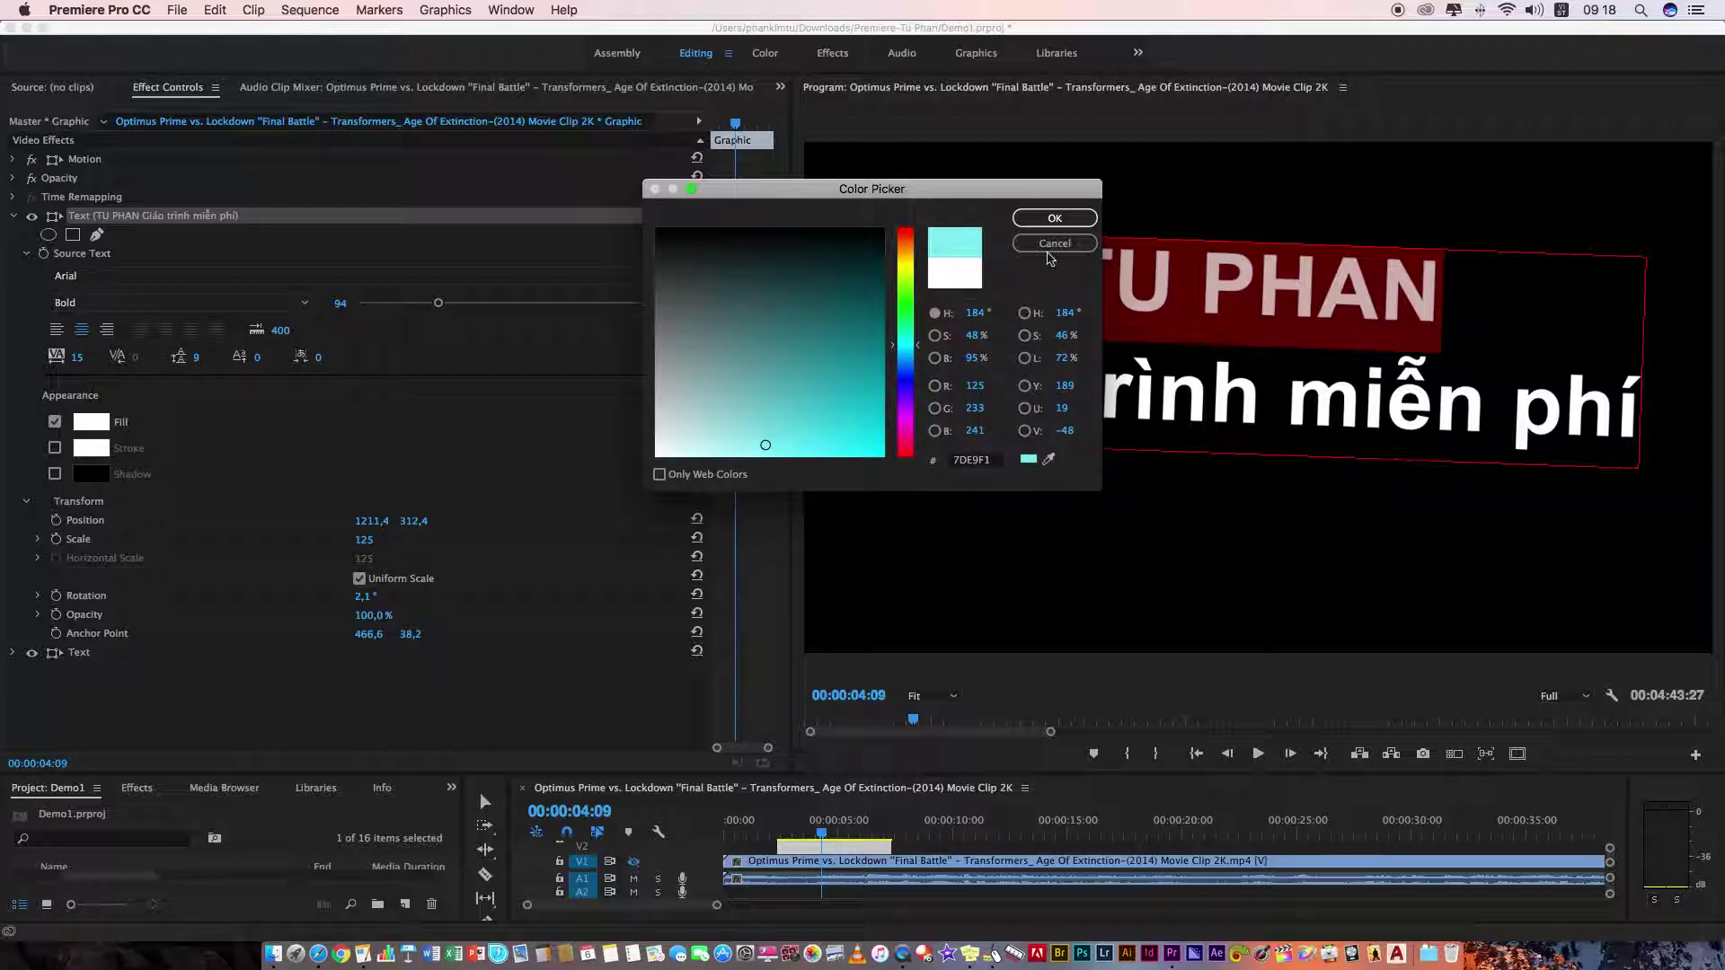
{"action": "left_click", "coordinate": [1054, 218]}
{"action": "left_click", "coordinate": [1056, 527]}
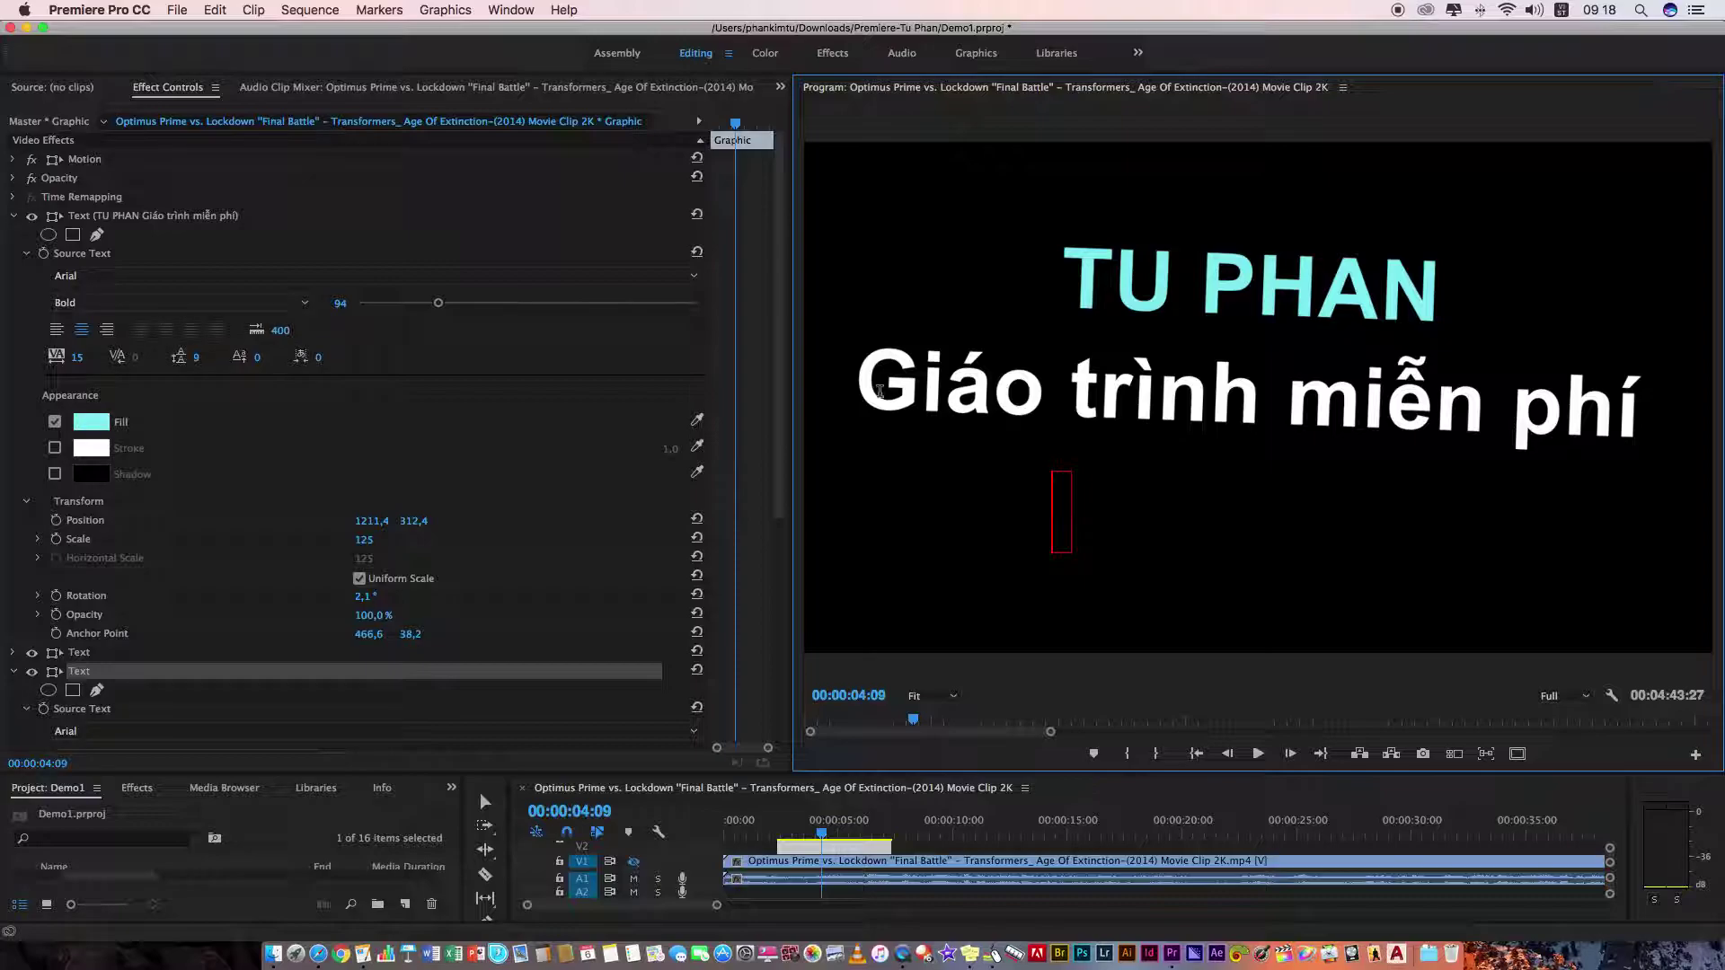
- Select the 'Giáo trình miễn phí' line and fill it pink, F878CC
{"action": "left_click_drag", "start_coordinate": [860, 391], "coordinate": [1628, 413]}
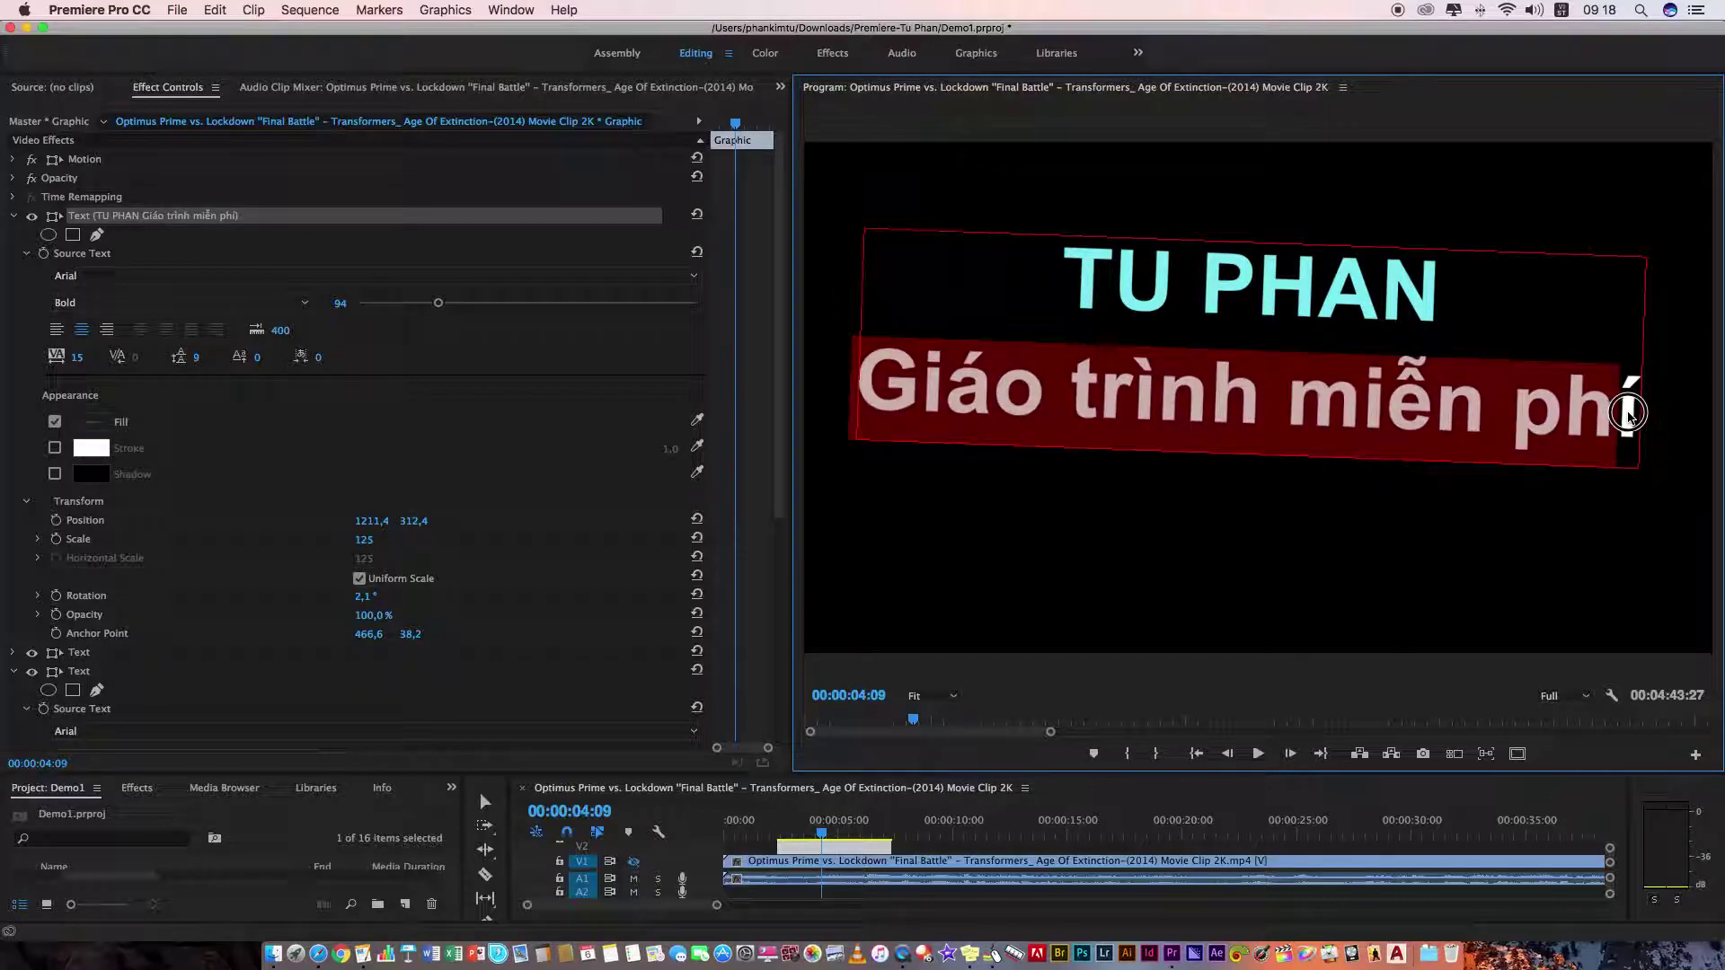
{"action": "left_click", "coordinate": [91, 422]}
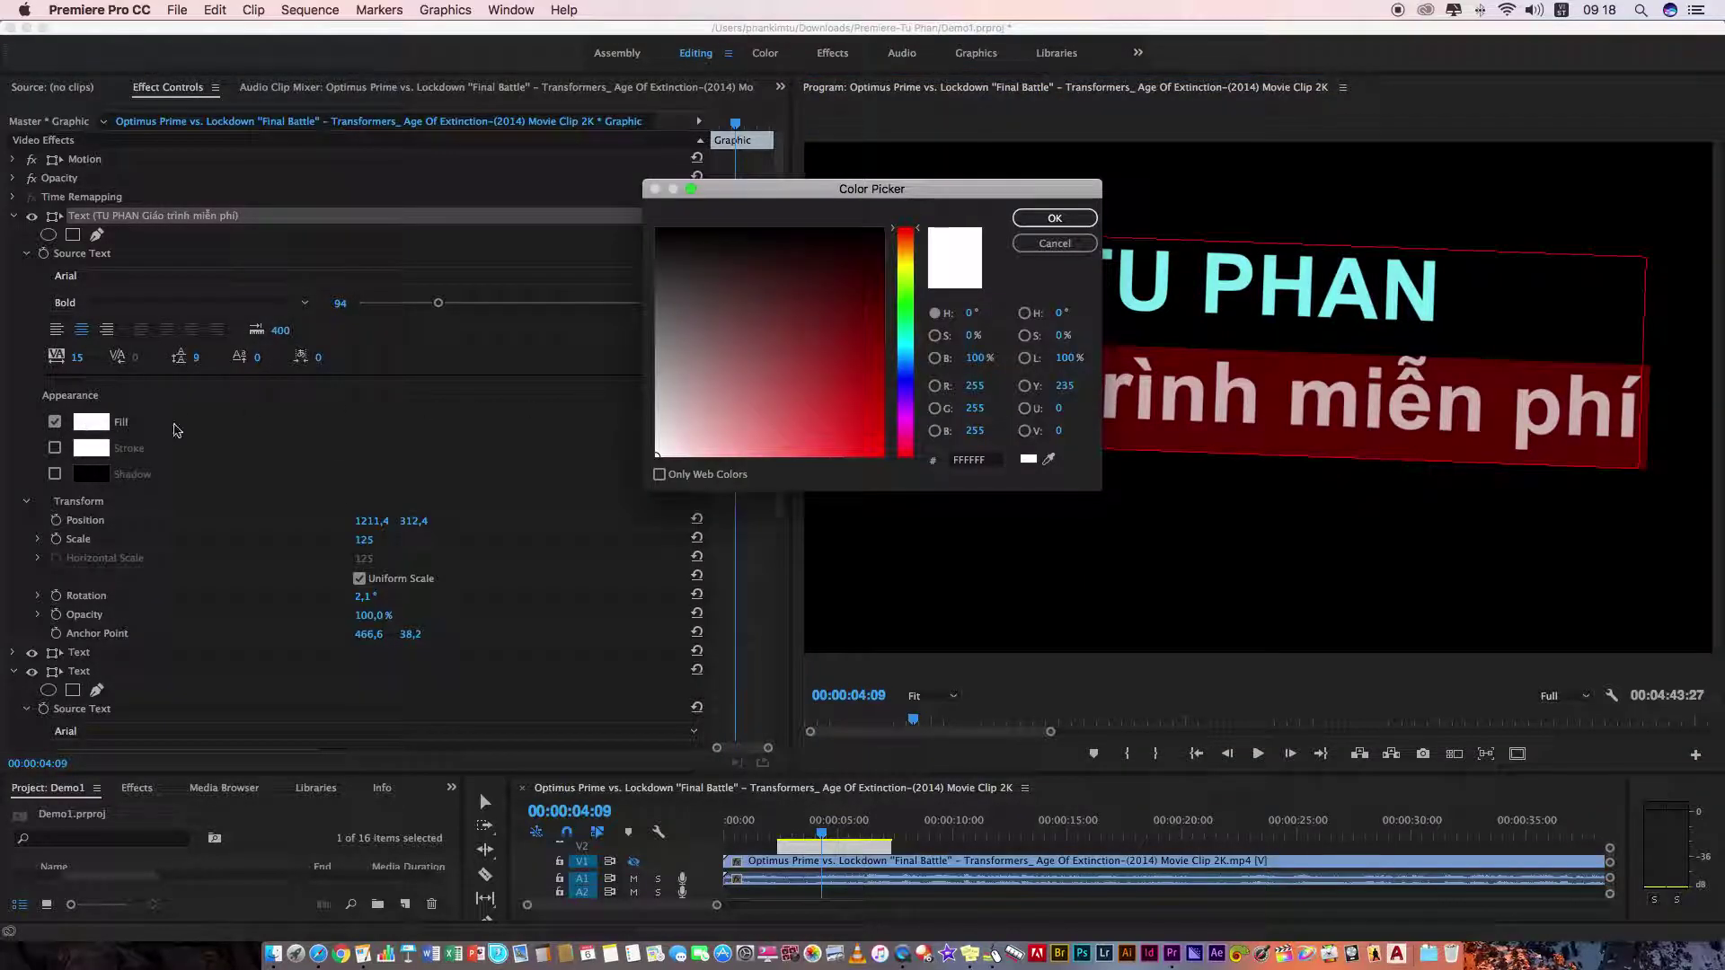
{"action": "left_click_drag", "start_coordinate": [908, 321], "coordinate": [909, 431]}
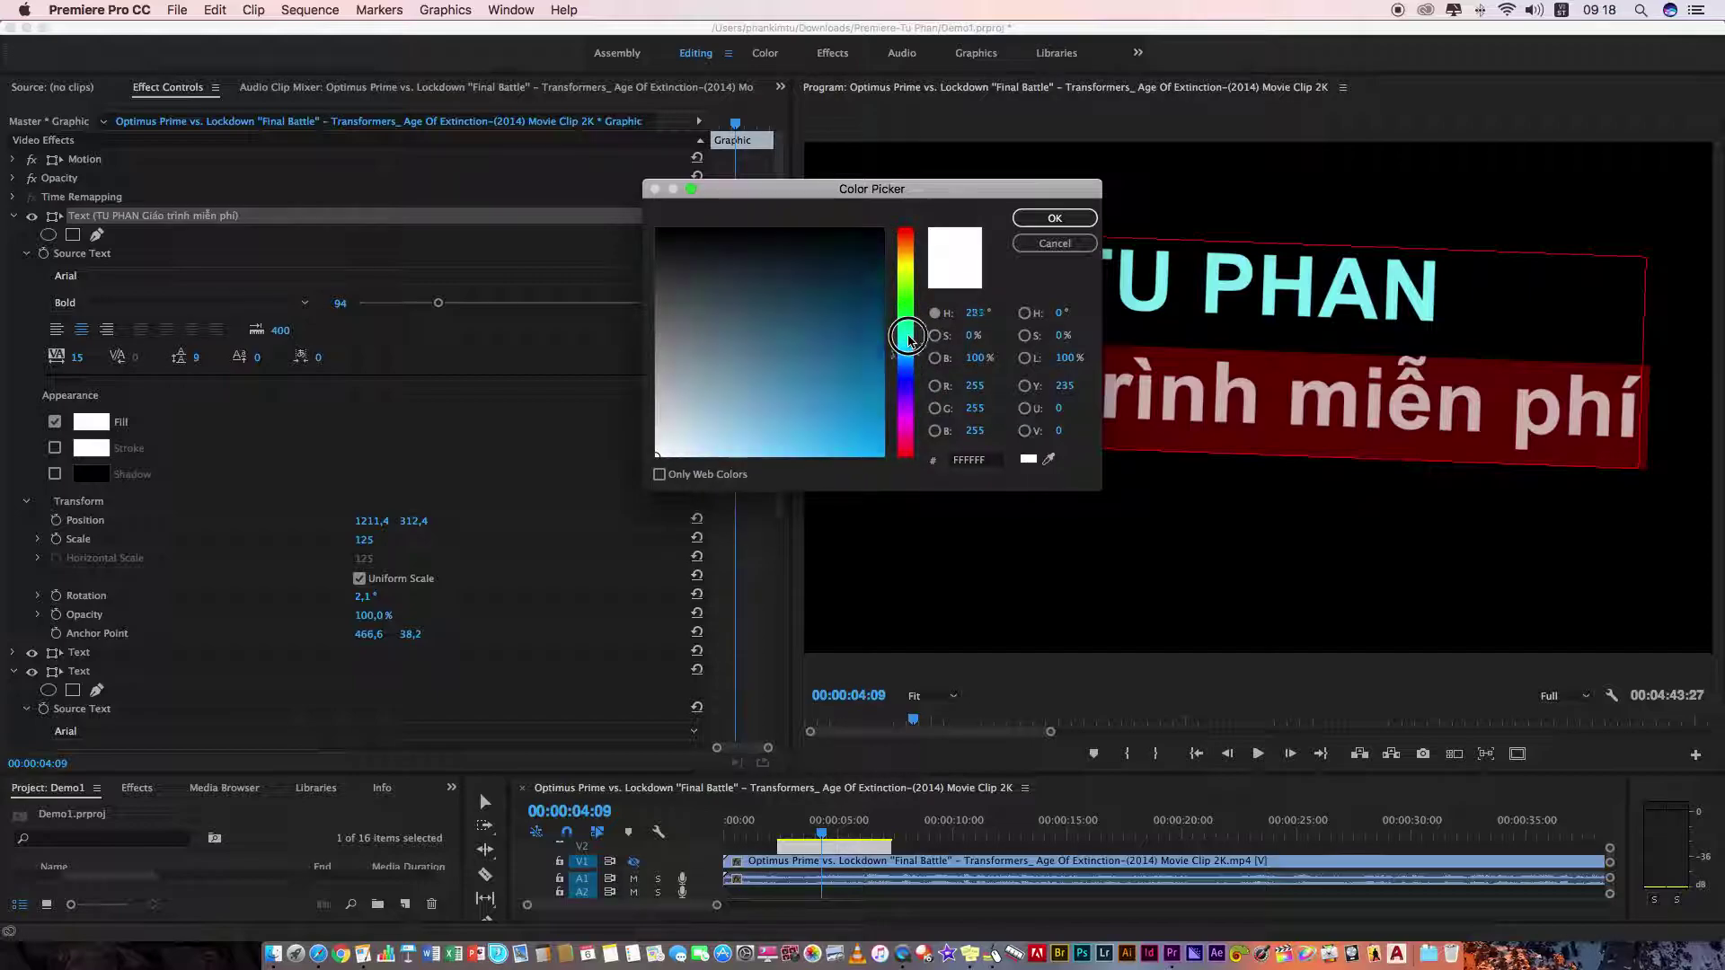
{"action": "left_click_drag", "start_coordinate": [742, 433], "coordinate": [748, 447]}
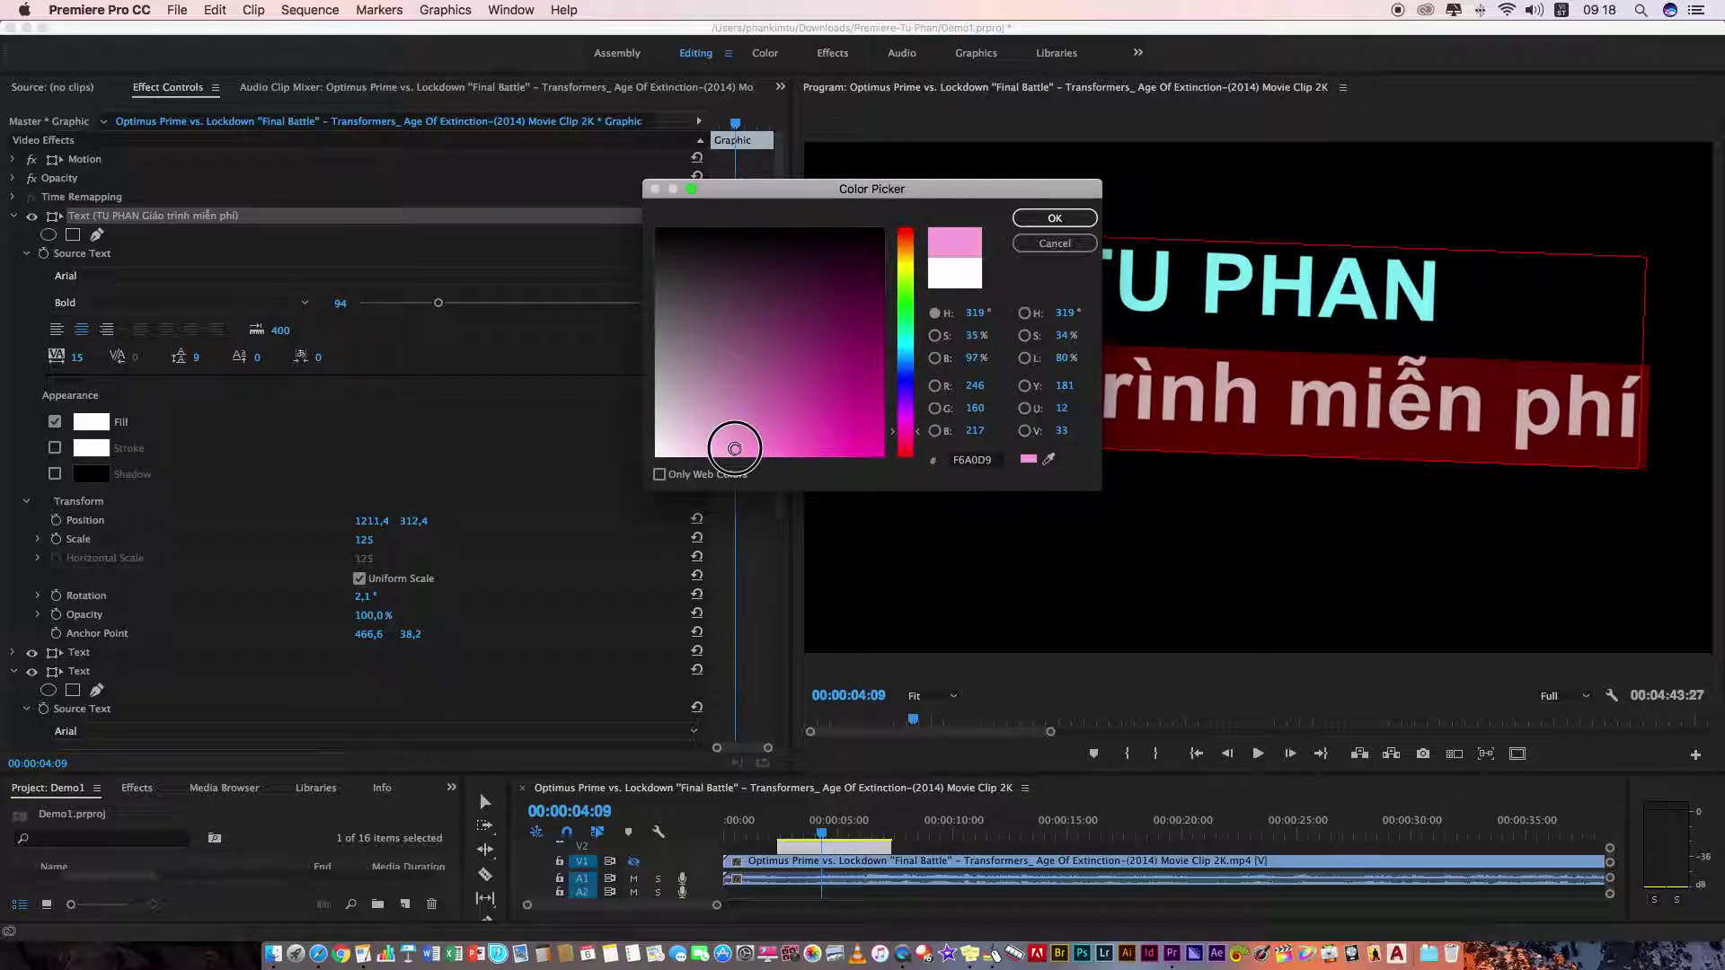
{"action": "left_click", "coordinate": [1054, 219]}
{"action": "left_click", "coordinate": [1074, 462]}
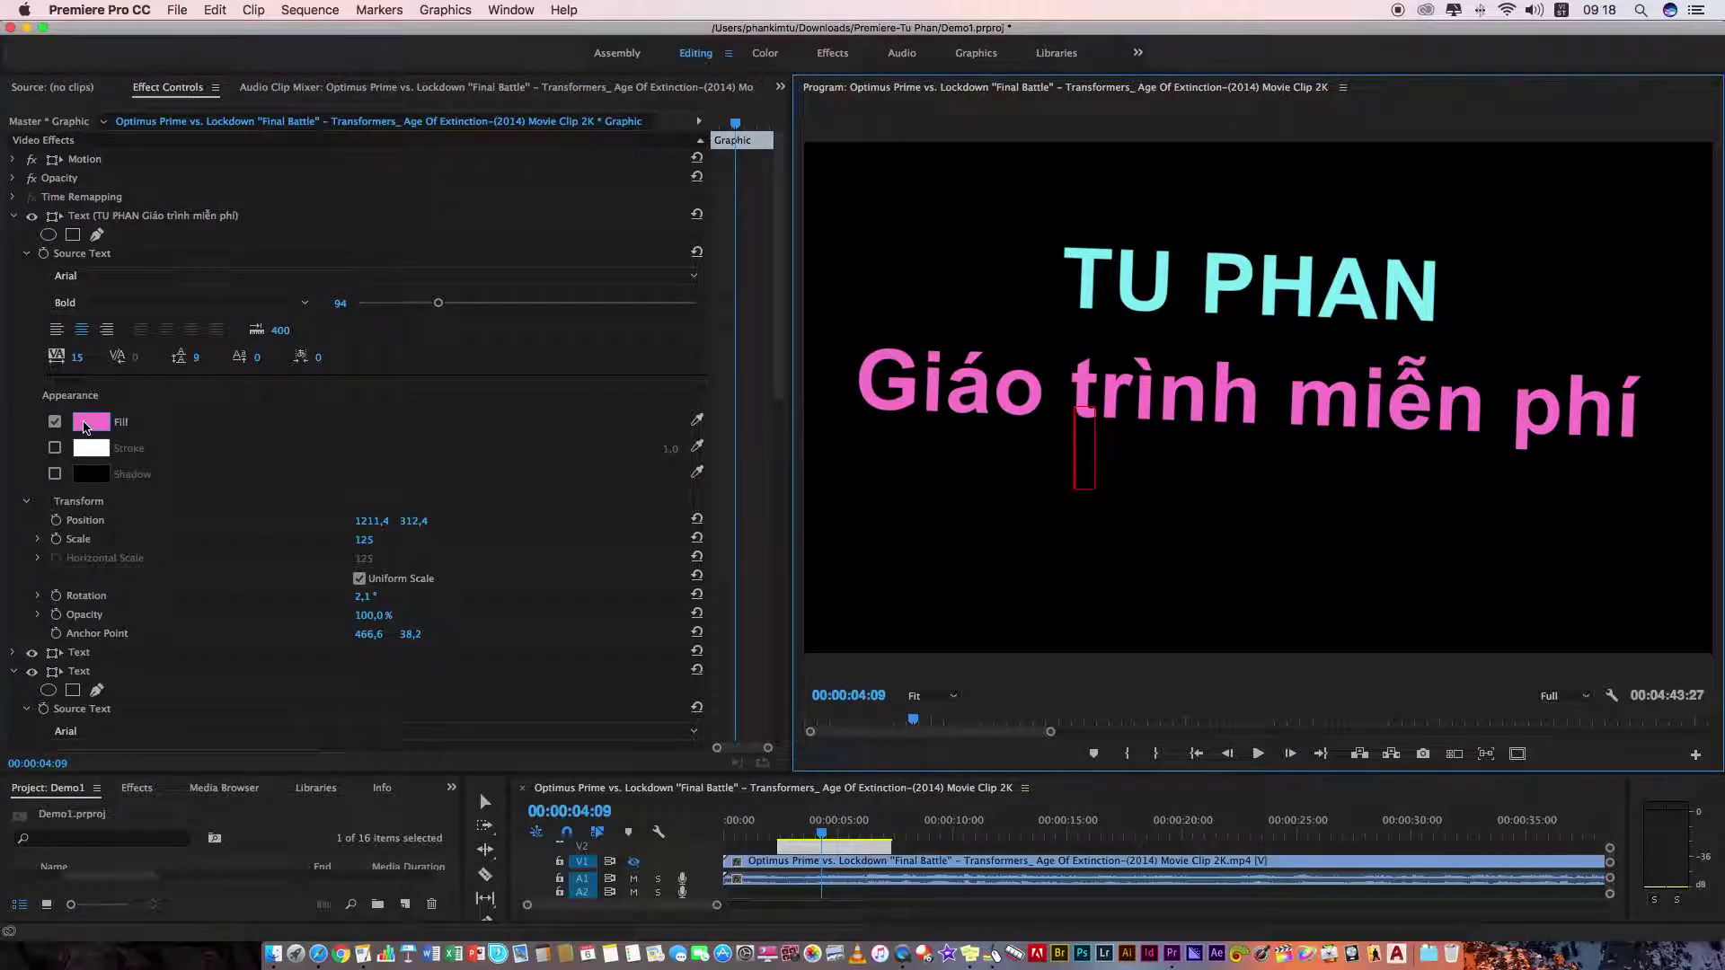
- Enable Stroke, recolour 'Giáo trình miễn phí' redder pink F86F81, and begin sampling the outline colour
{"action": "left_click", "coordinate": [55, 449]}
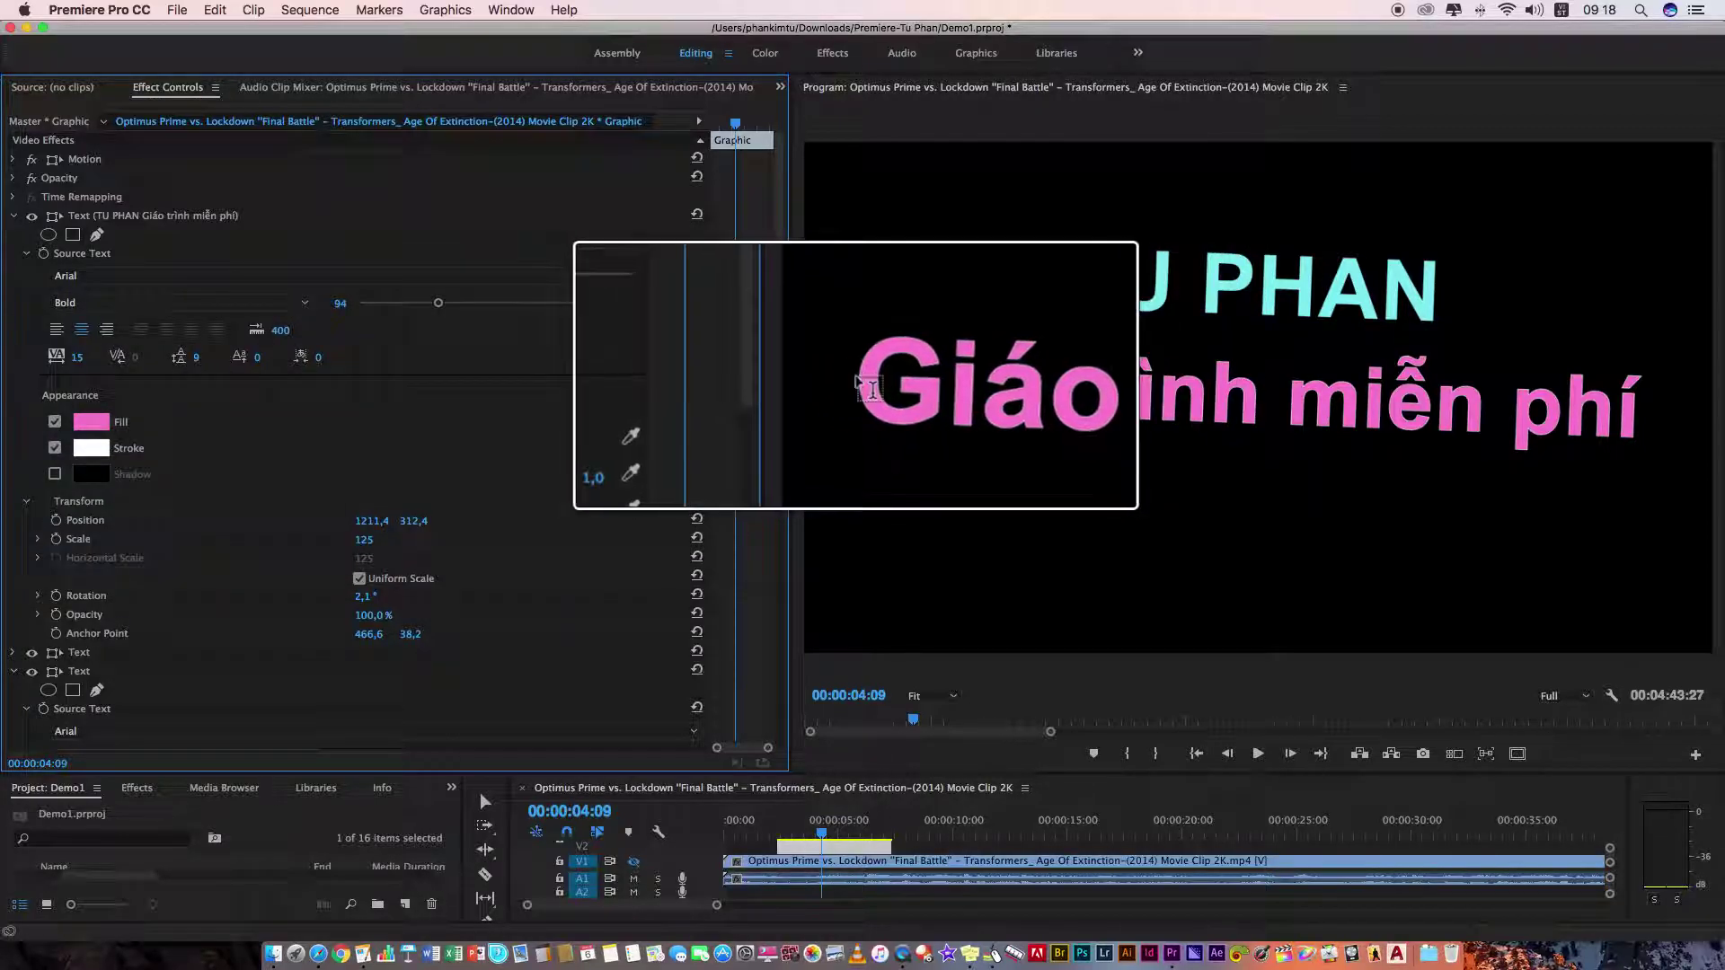
{"action": "left_click", "coordinate": [872, 389]}
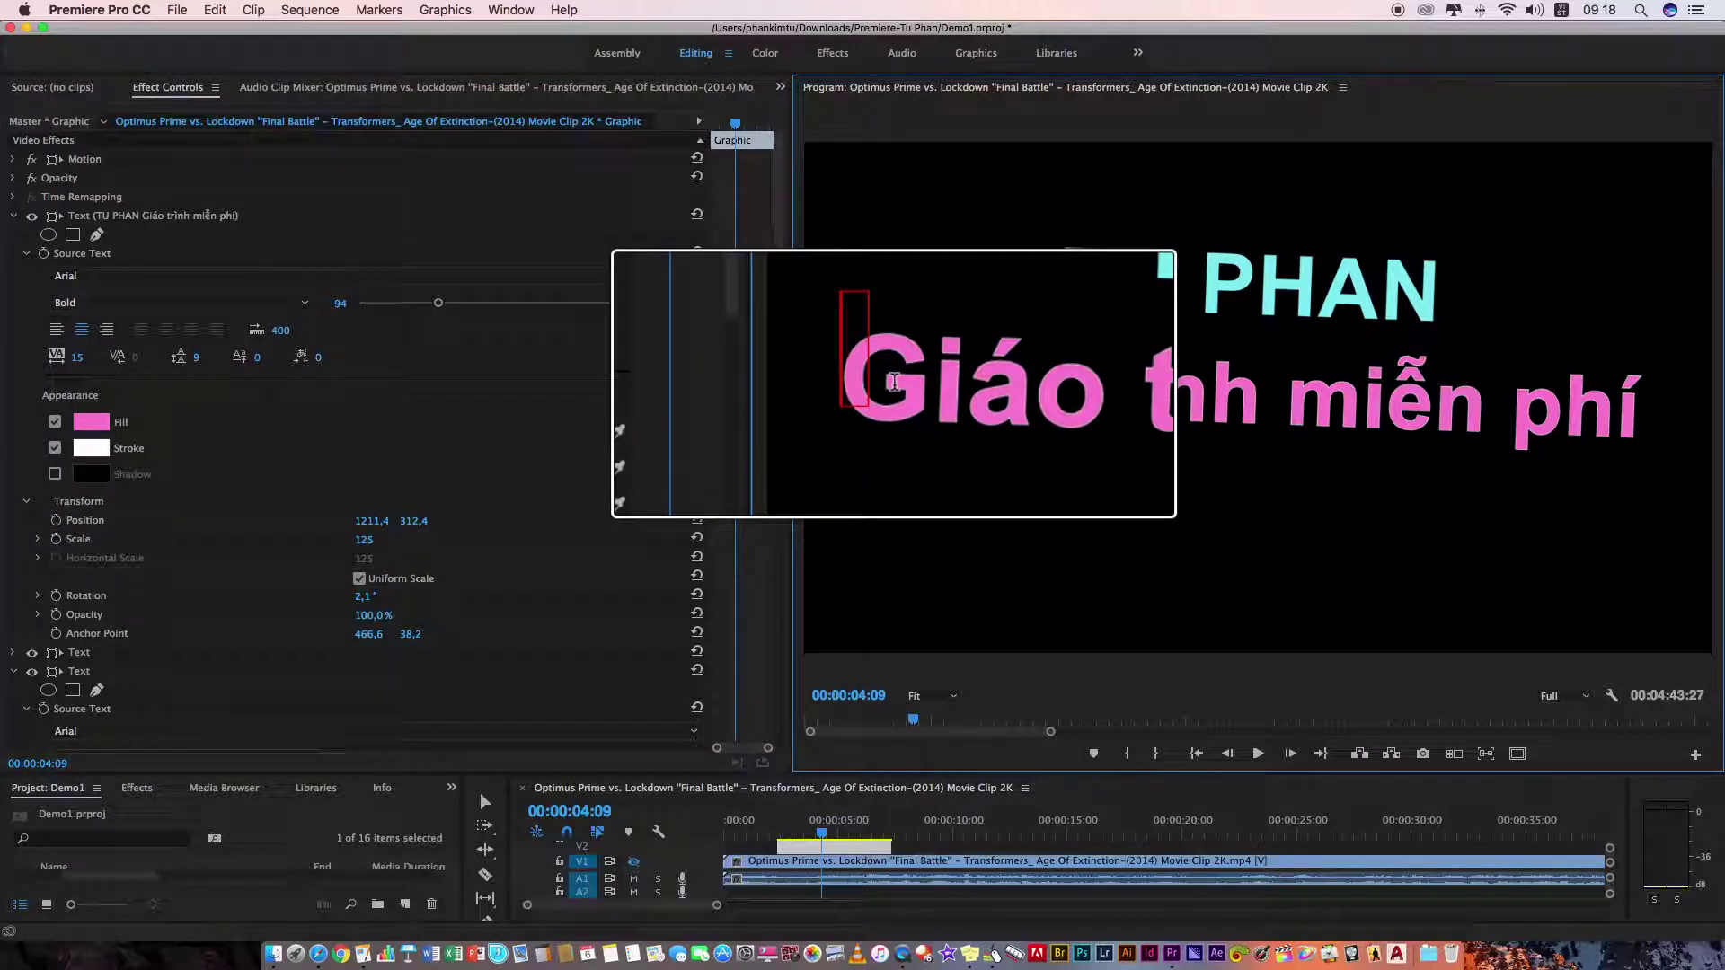
{"action": "mouse_move", "coordinate": [818, 382]}
{"action": "left_mouse_down"}
{"action": "mouse_move", "coordinate": [1018, 406]}
{"action": "mouse_move", "coordinate": [1613, 413]}
{"action": "left_mouse_up"}
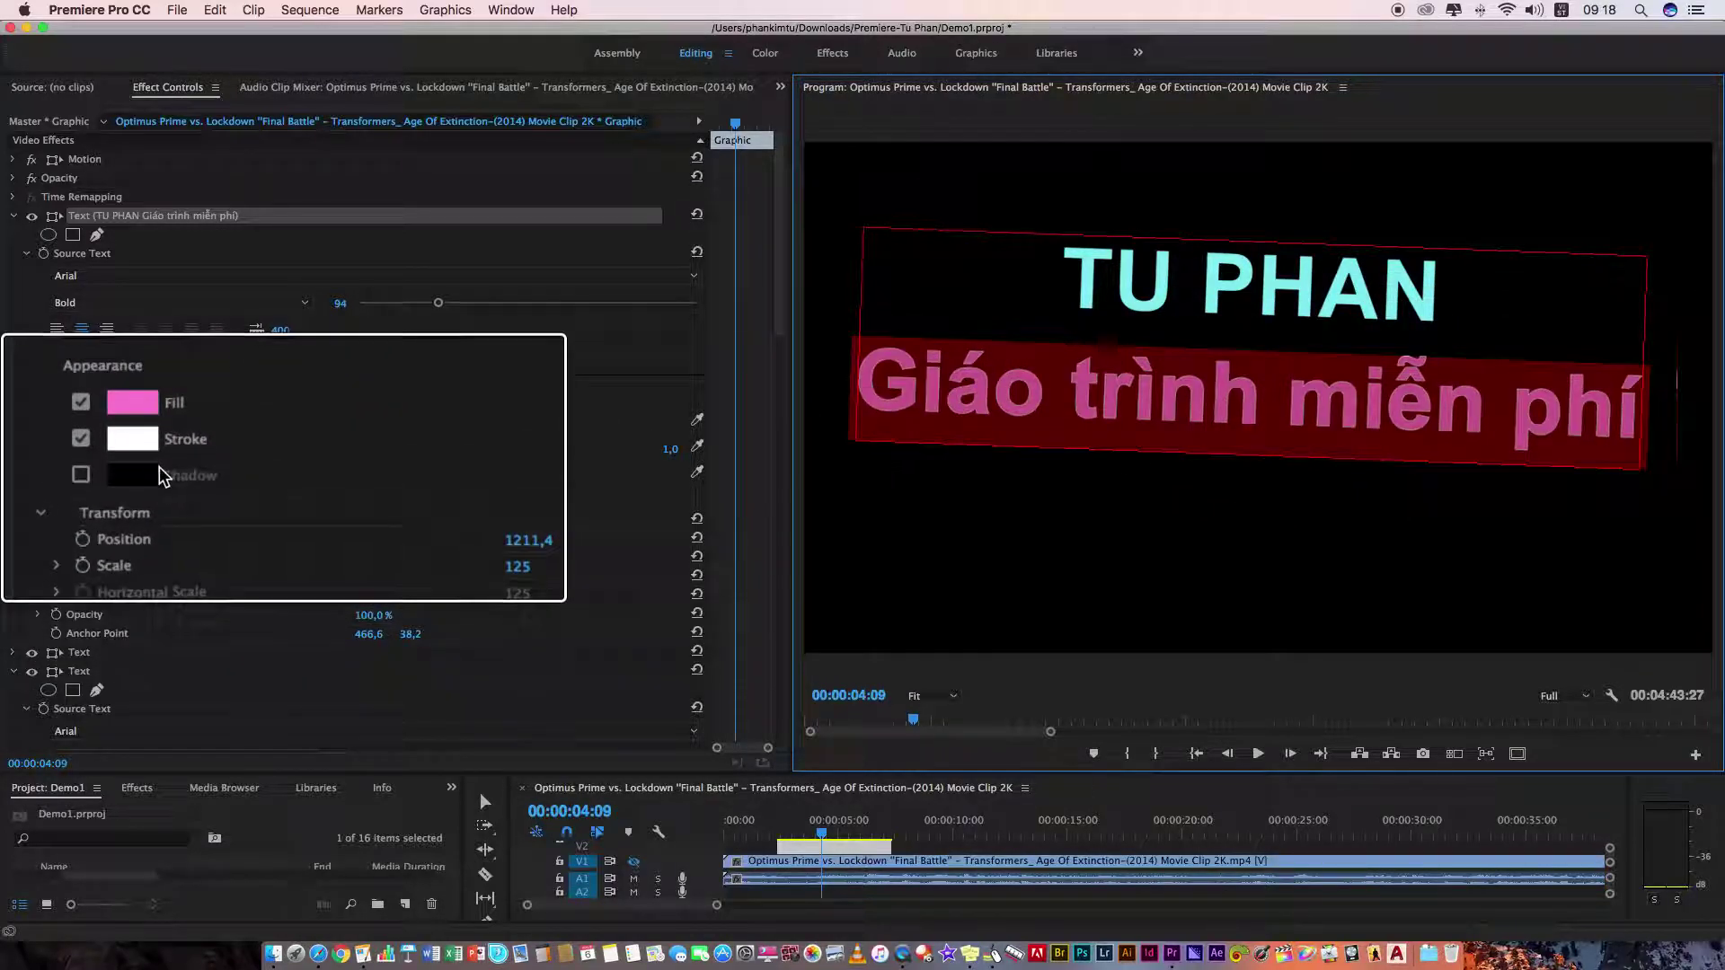
{"action": "left_click", "coordinate": [133, 422]}
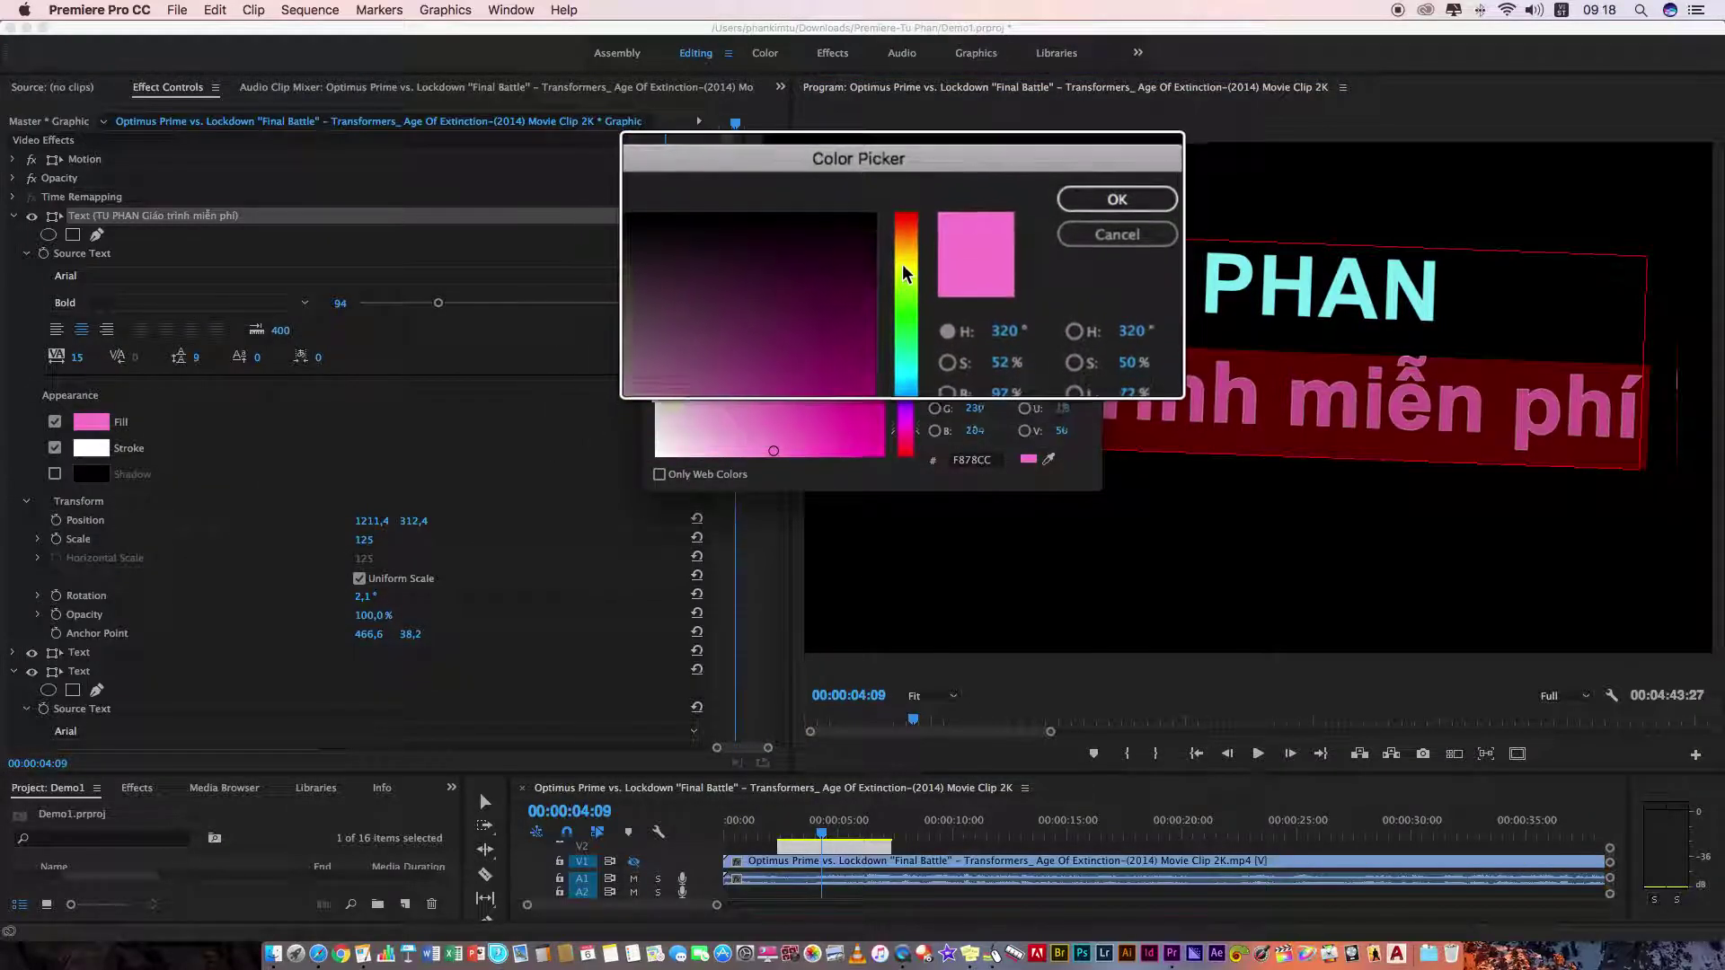
{"action": "left_click", "coordinate": [901, 450]}
{"action": "left_click", "coordinate": [781, 234]}
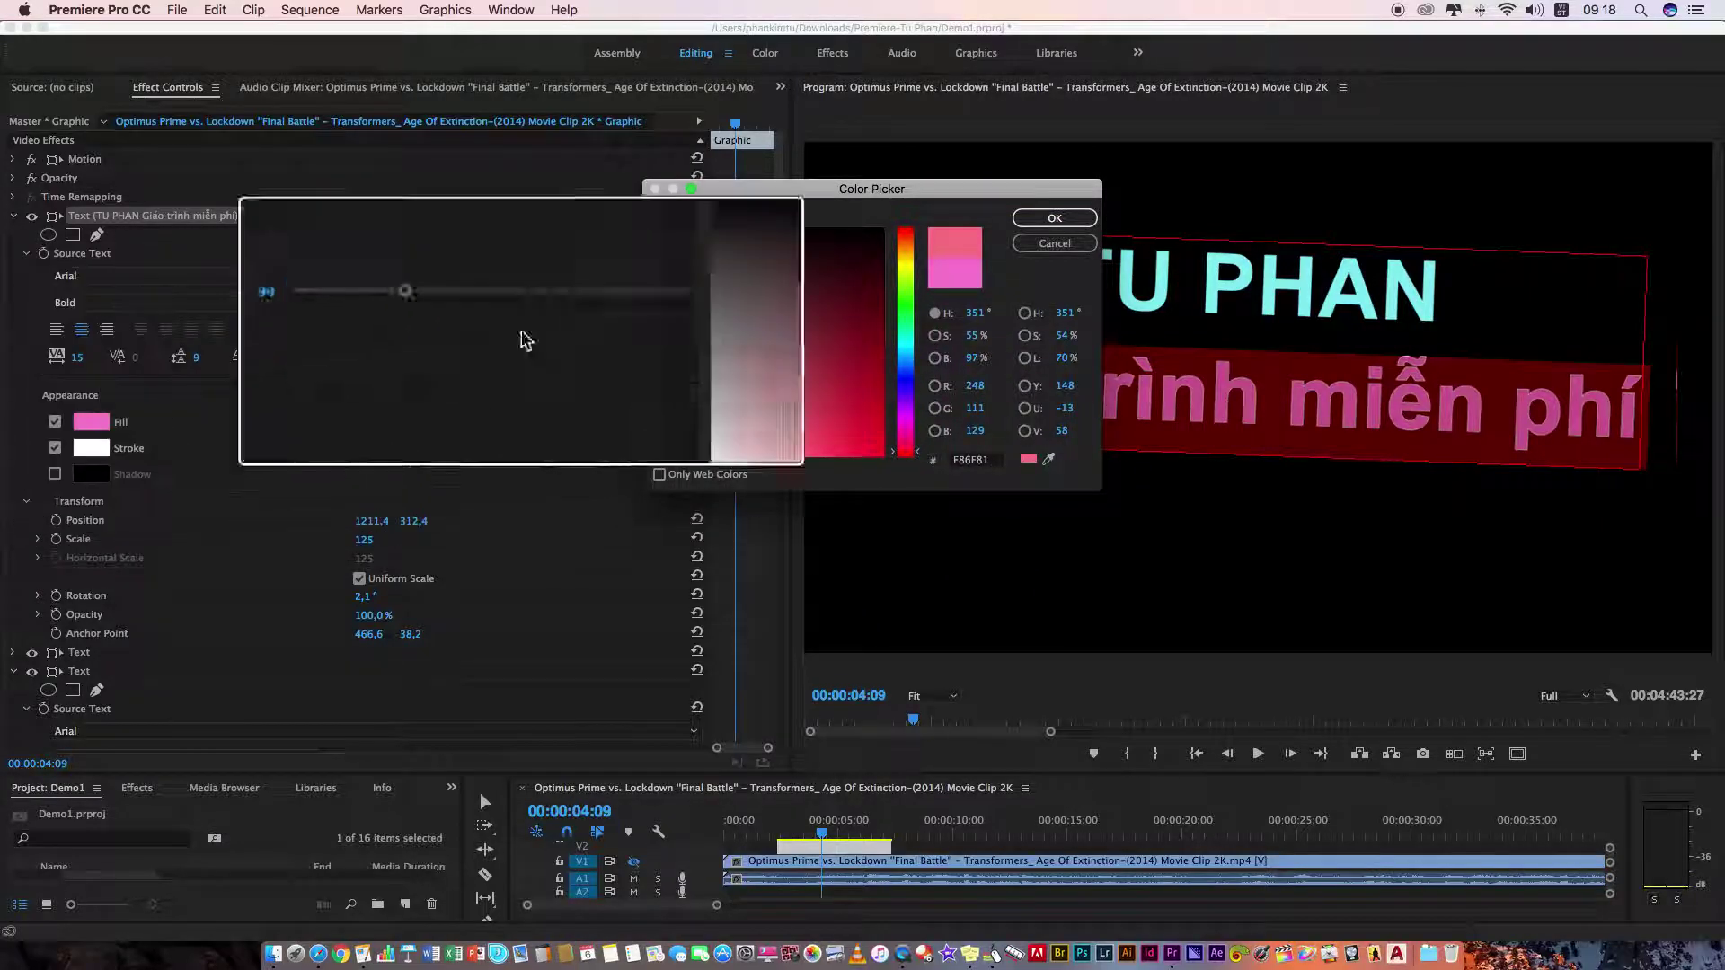
{"action": "left_click", "coordinate": [1054, 218]}
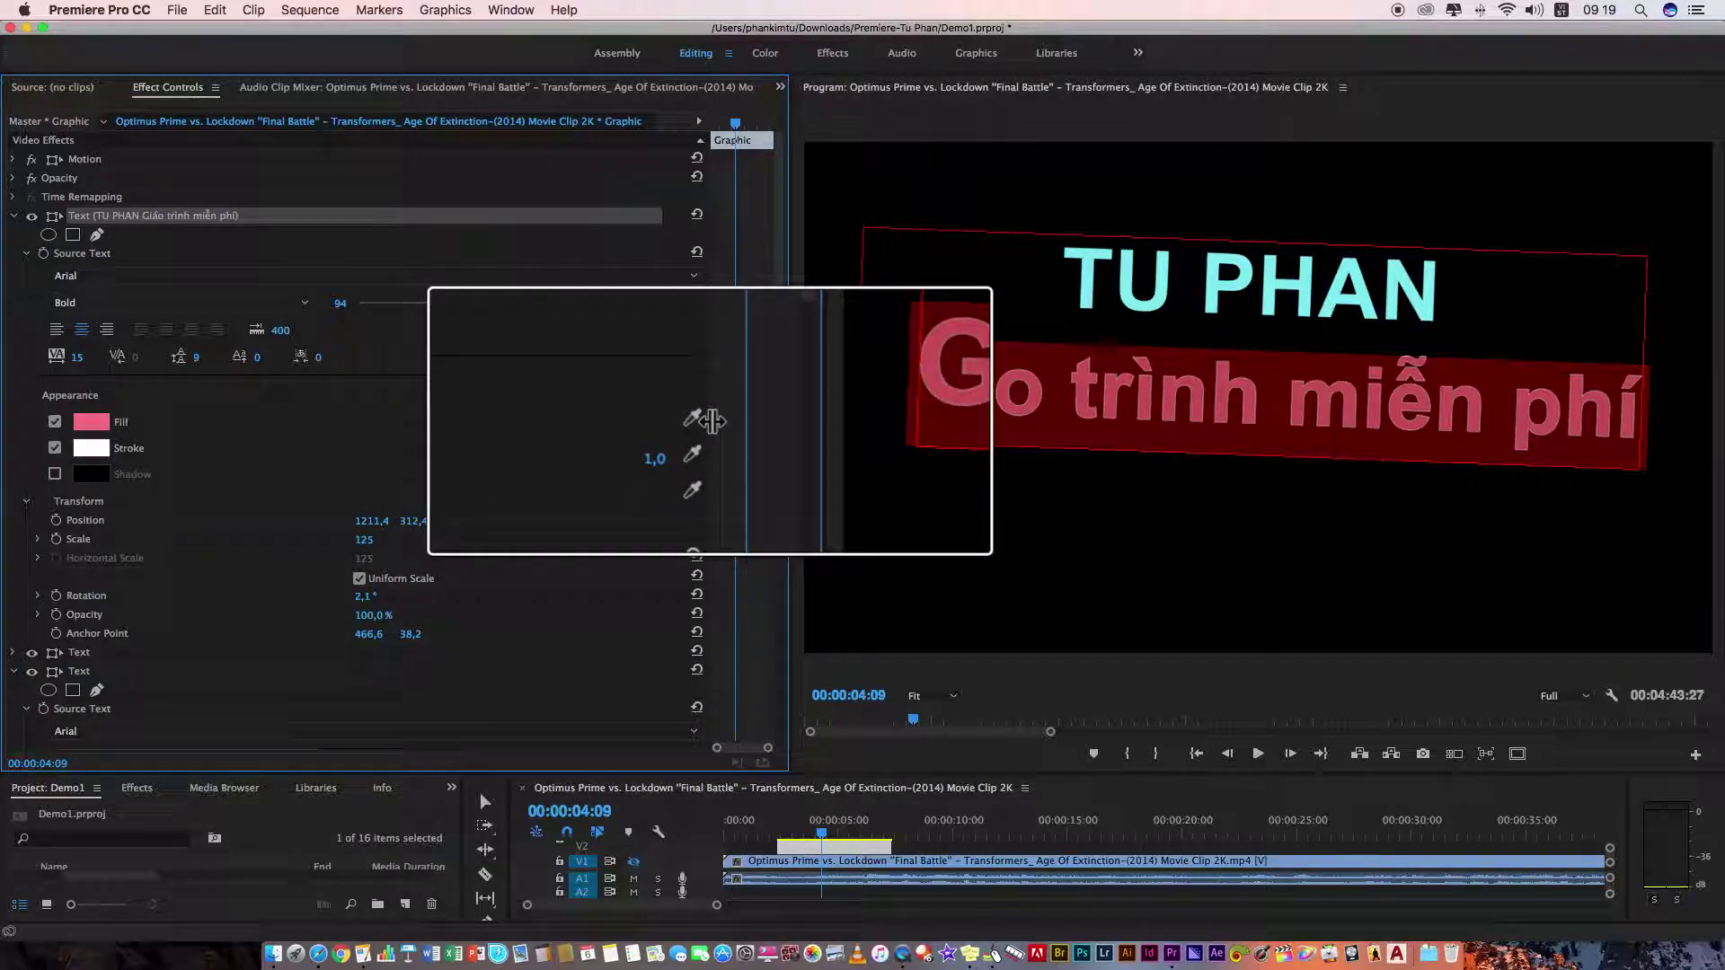
{"action": "left_click", "coordinate": [694, 452]}
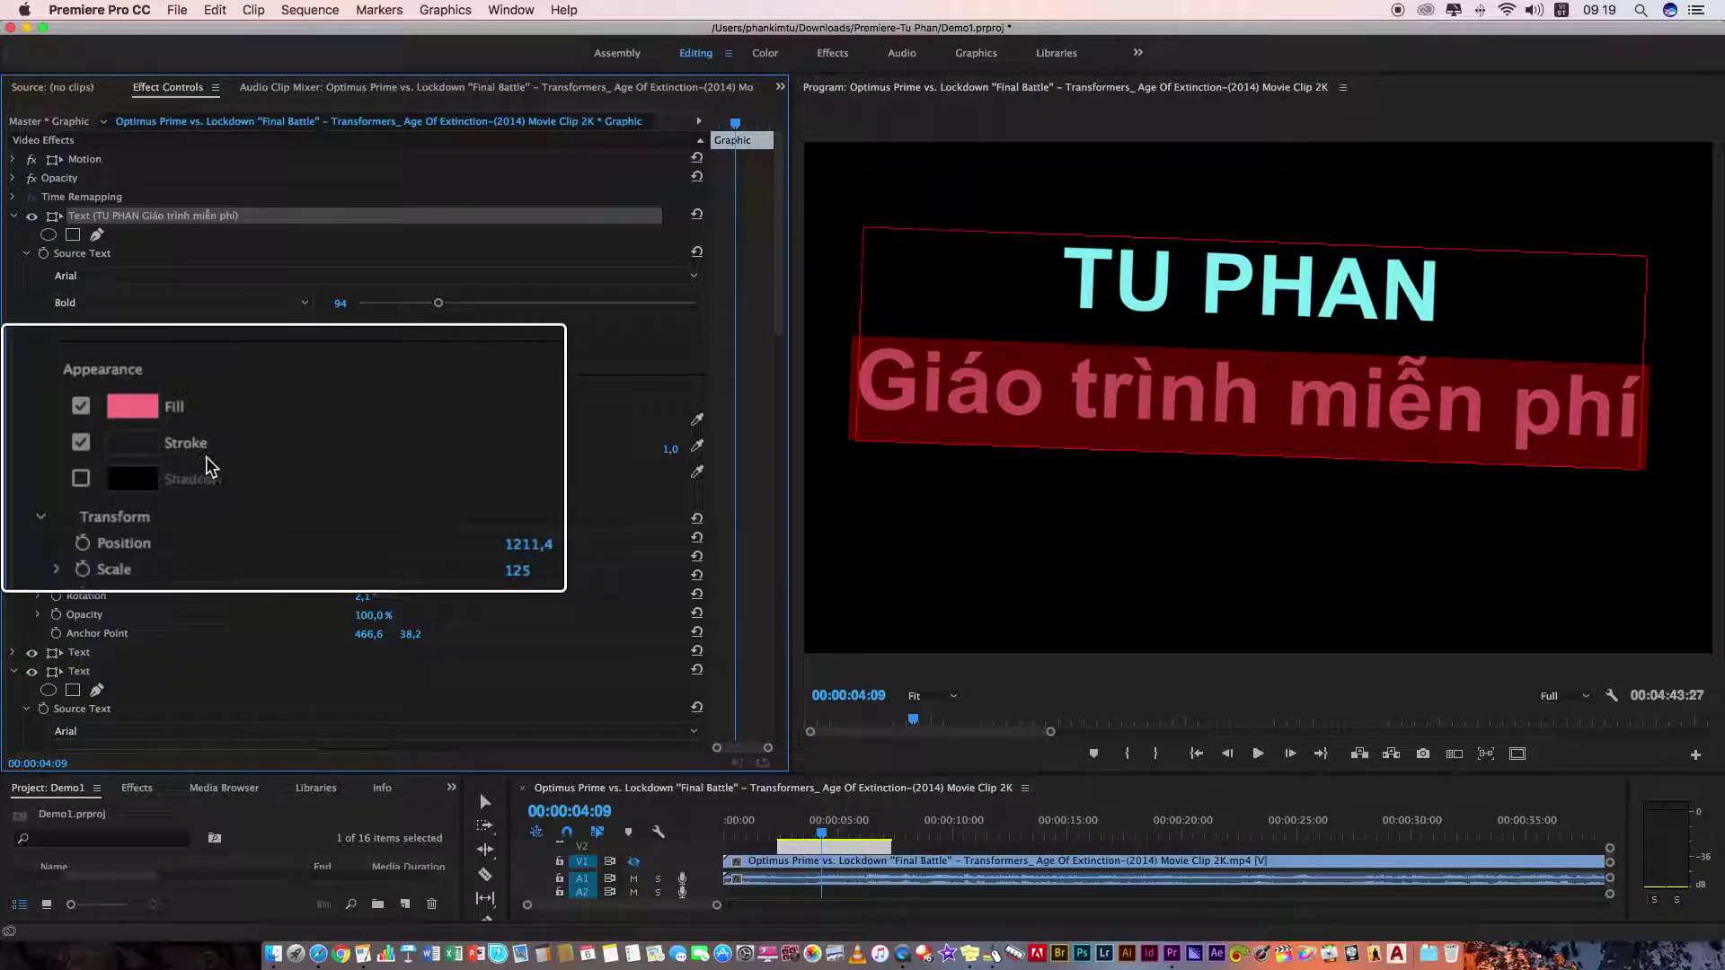
- Give the second line a near-white outline of width 5.0, then reselect the title layer
{"action": "left_click", "coordinate": [263, 462]}
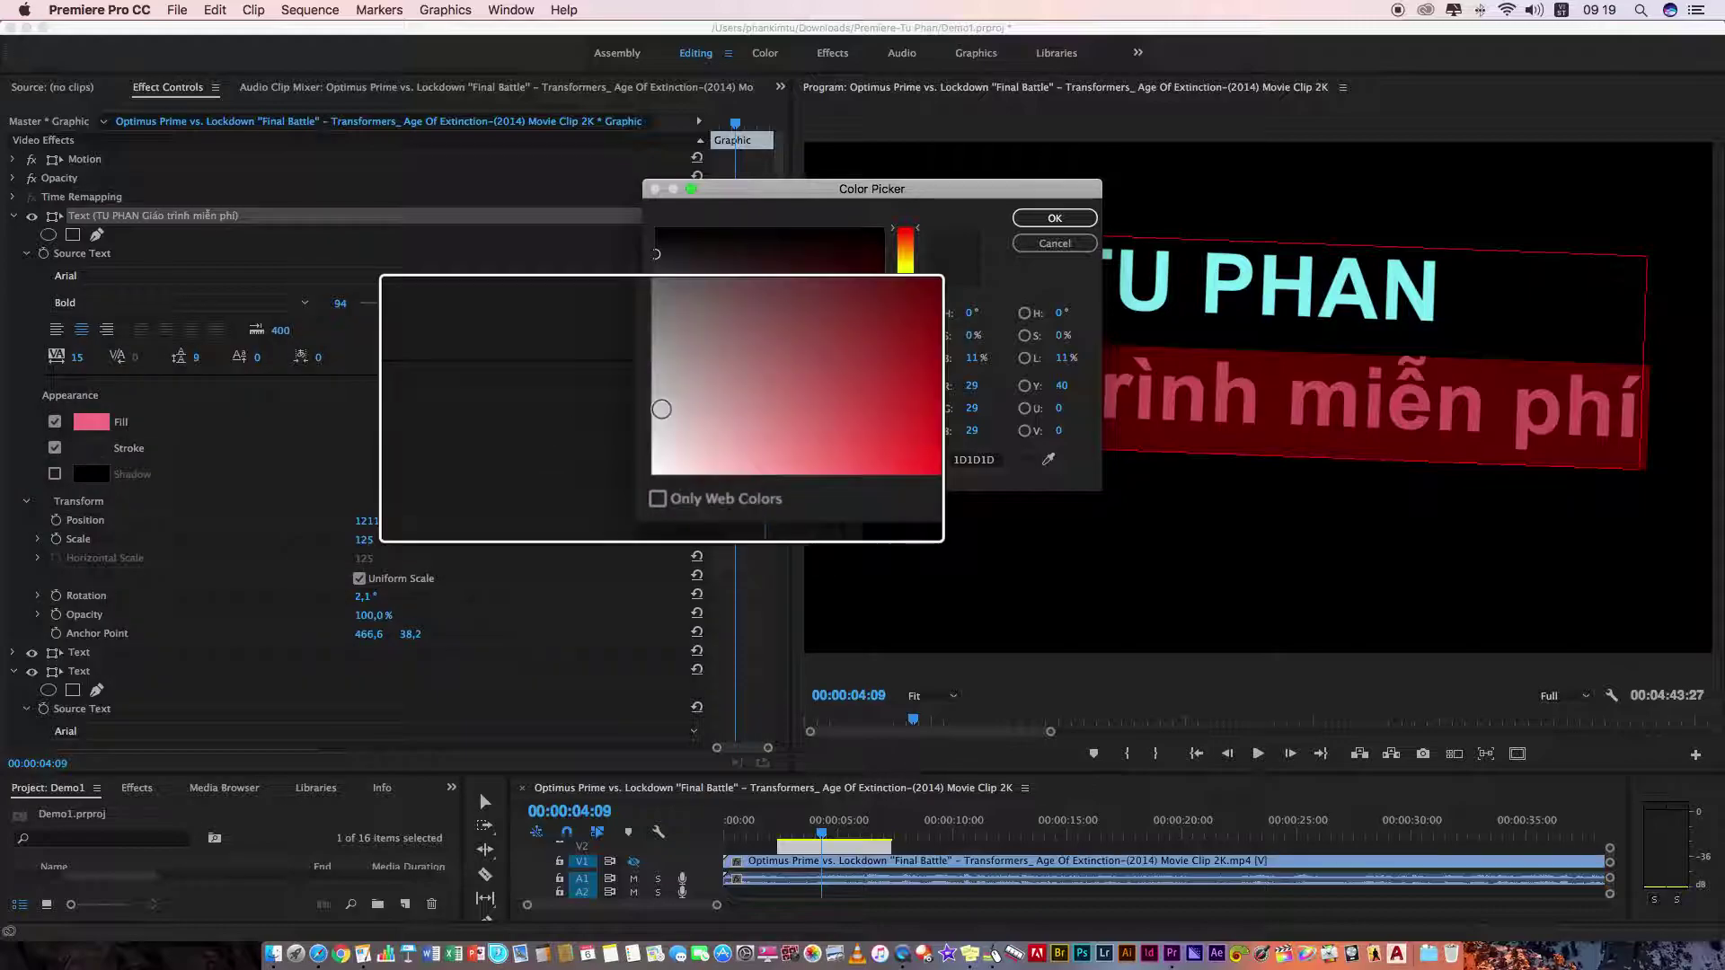
{"action": "left_click", "coordinate": [662, 448]}
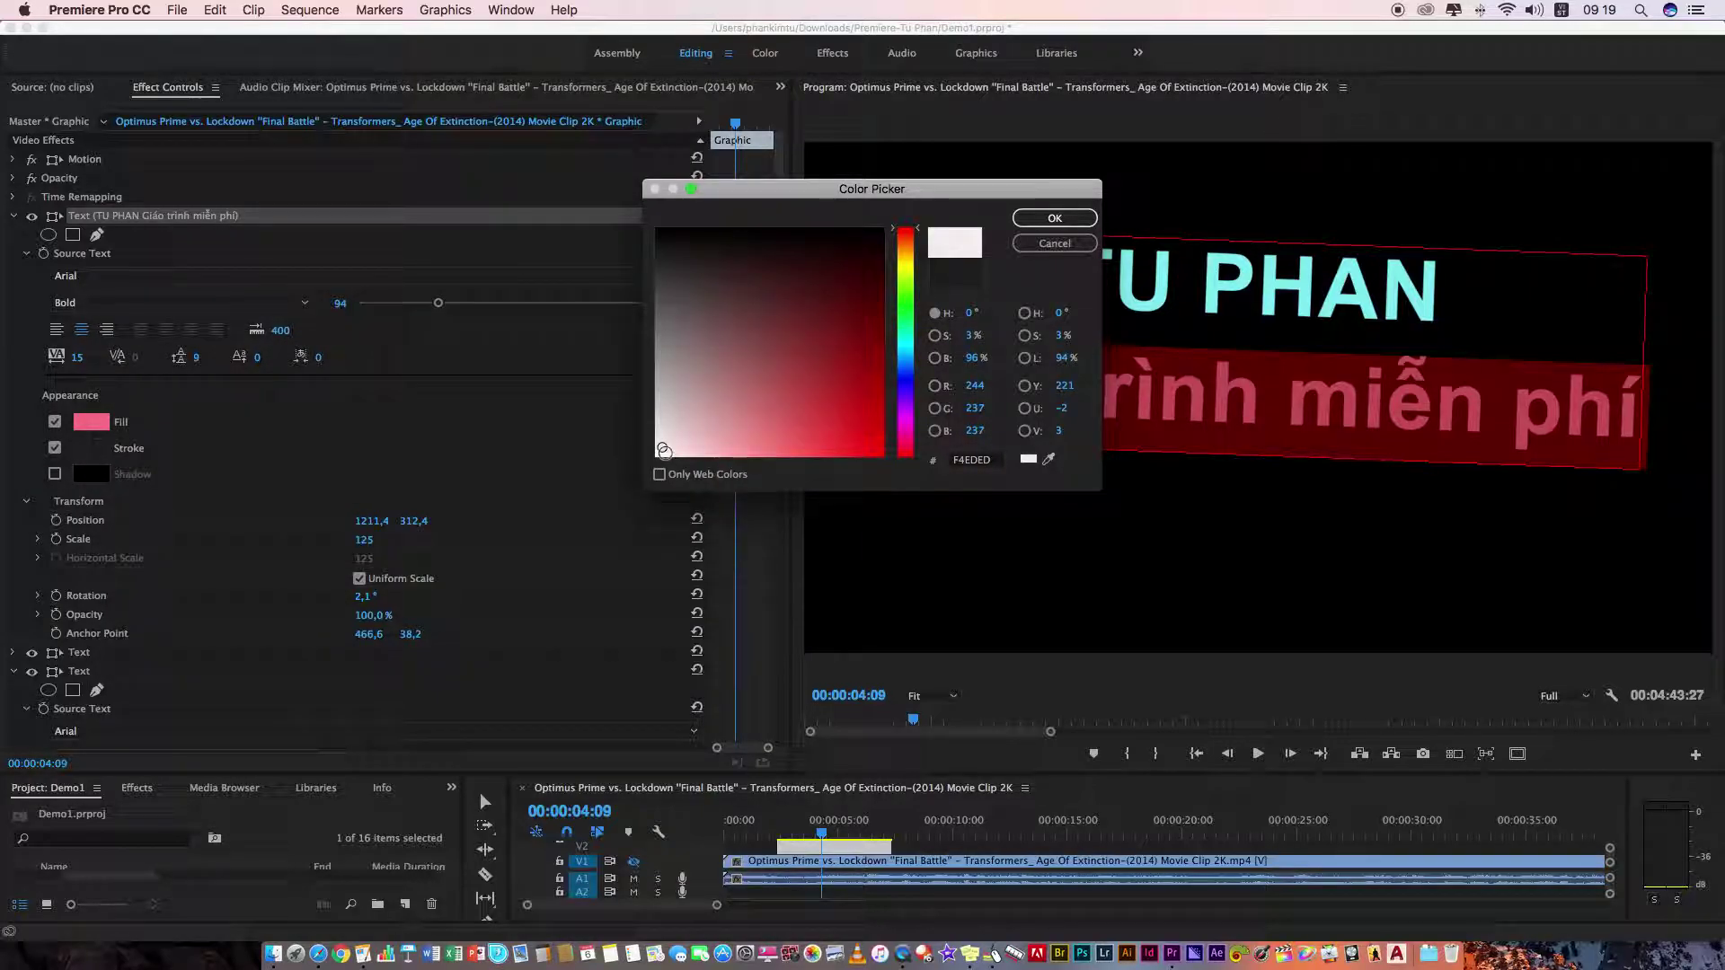
{"action": "key", "text": "Return"}
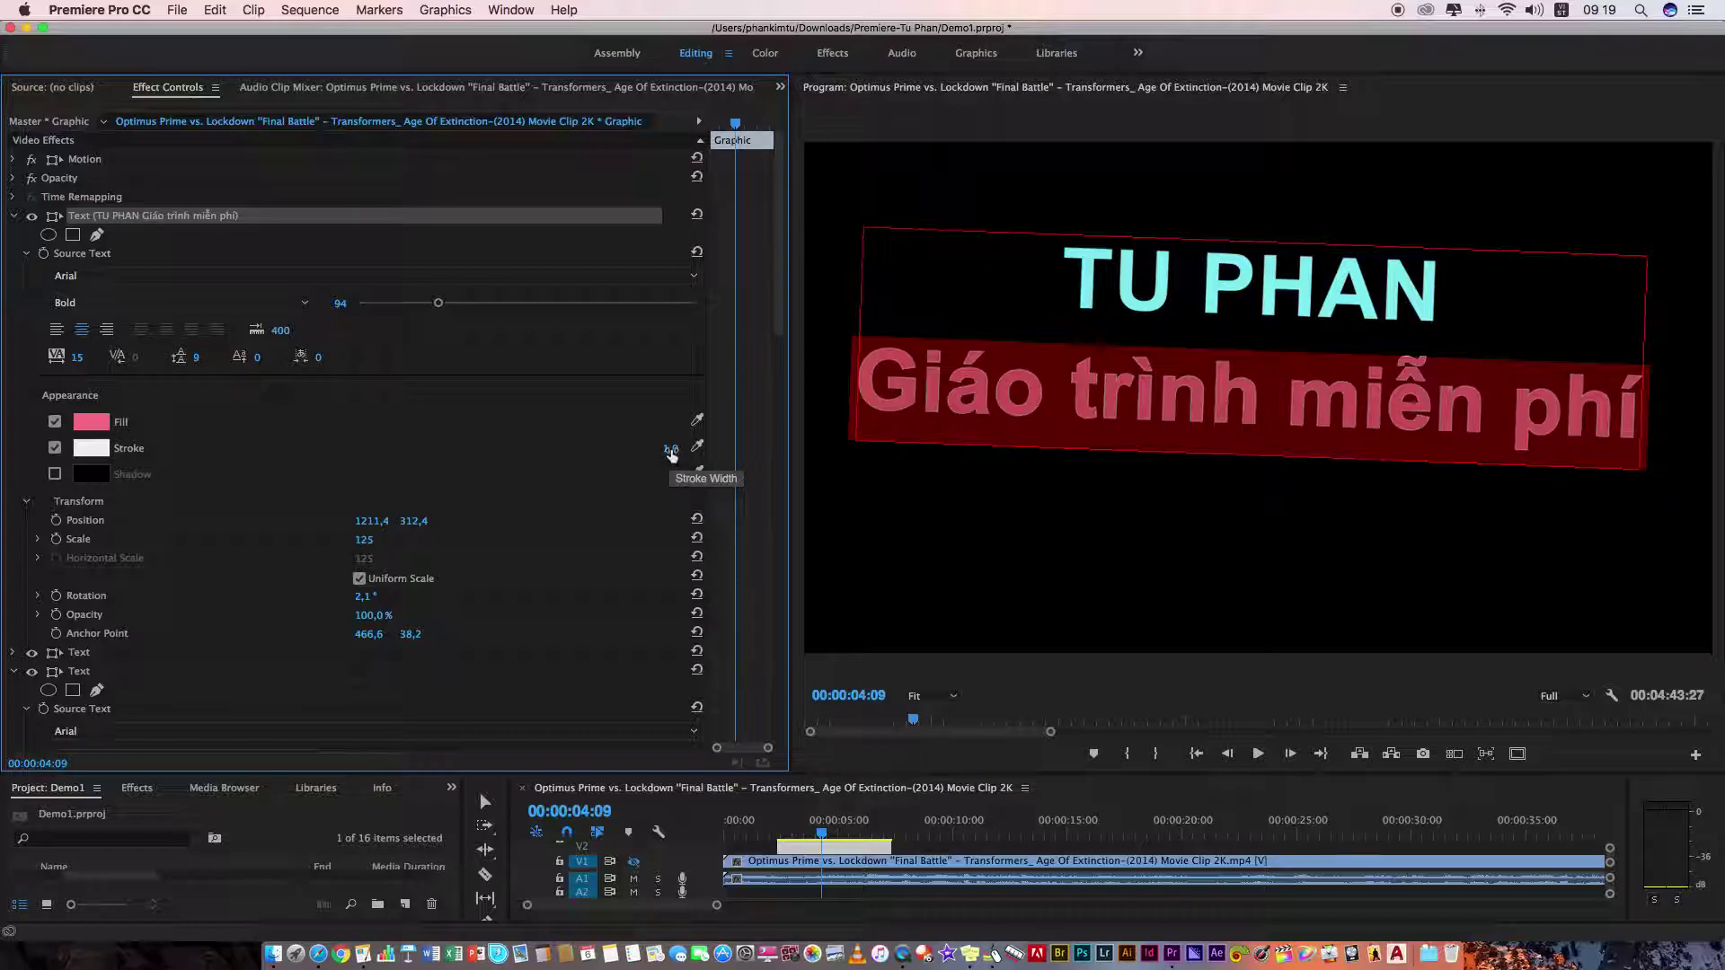
{"action": "left_click", "coordinate": [669, 449]}
{"action": "type", "text": "5"}
{"action": "key", "text": "Return"}
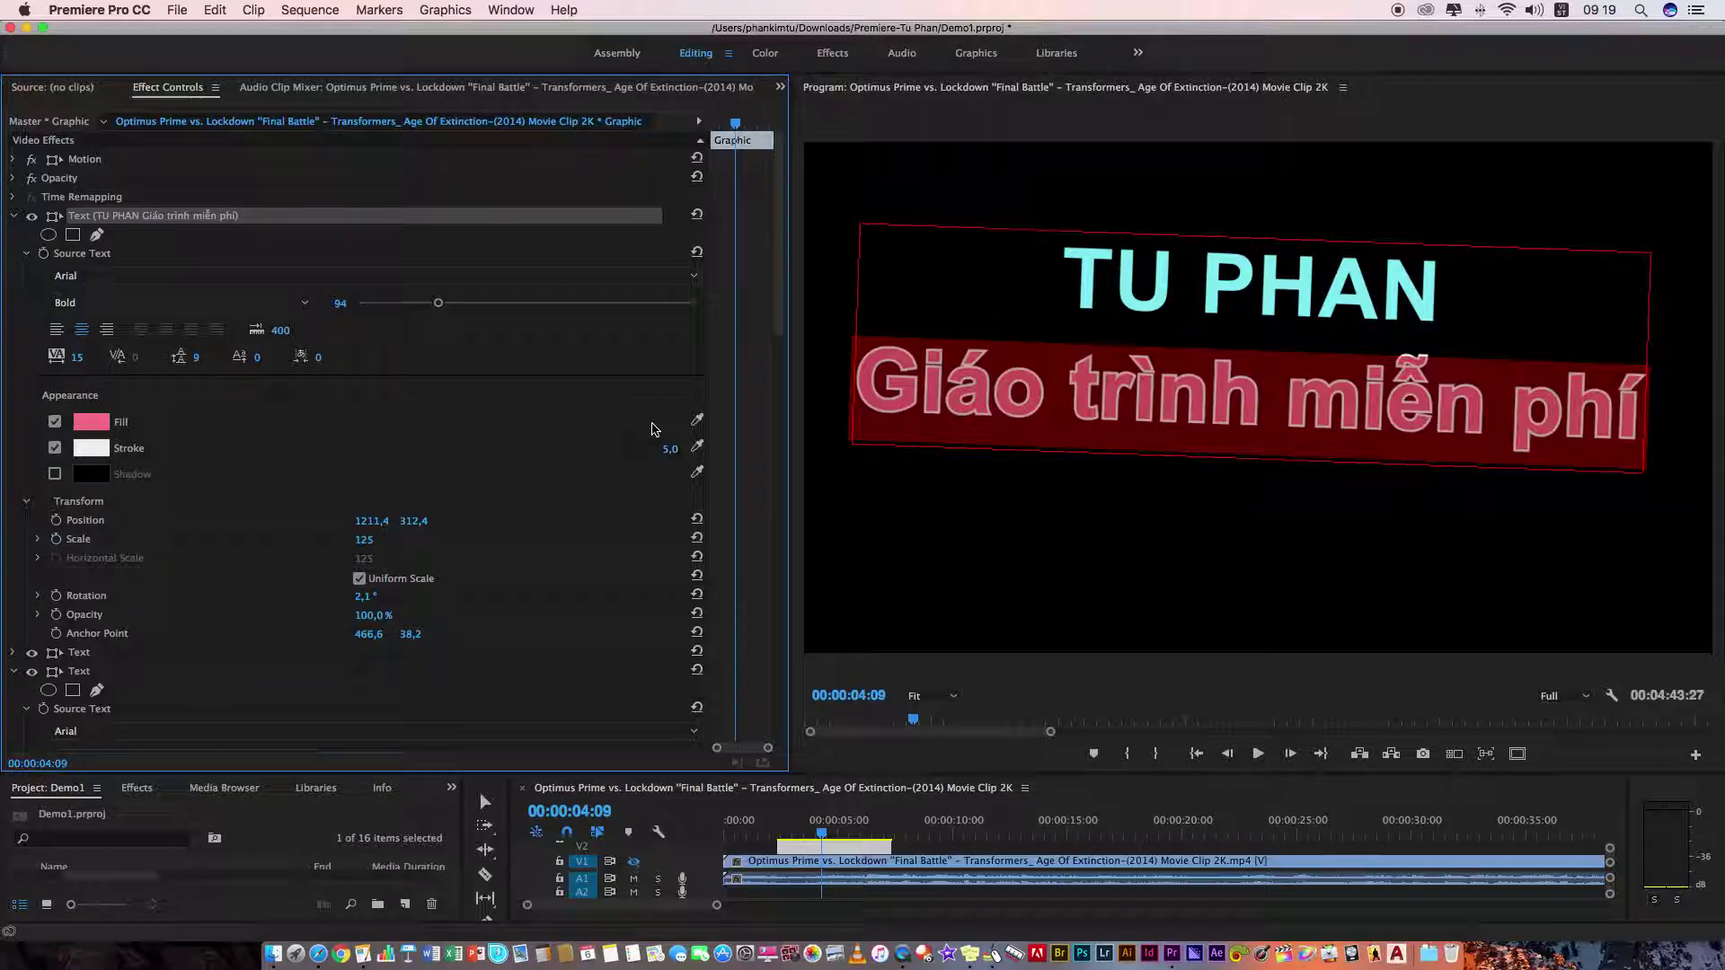
{"action": "left_click", "coordinate": [954, 471]}
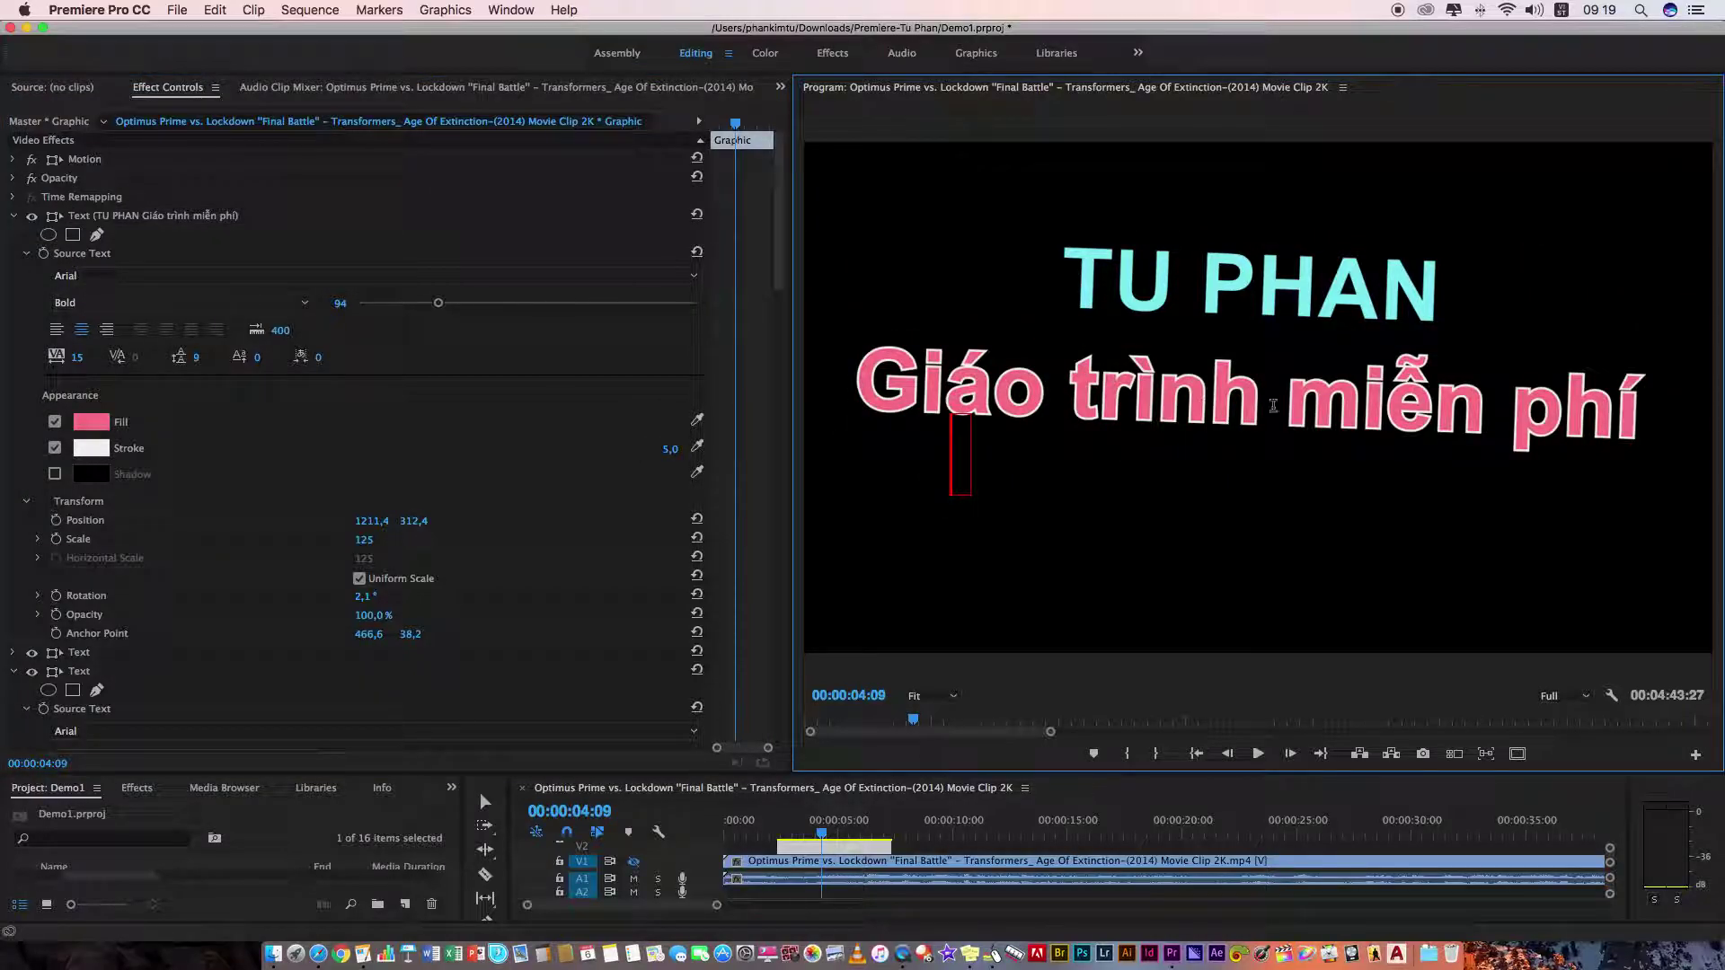
{"action": "left_click", "coordinate": [1224, 416]}
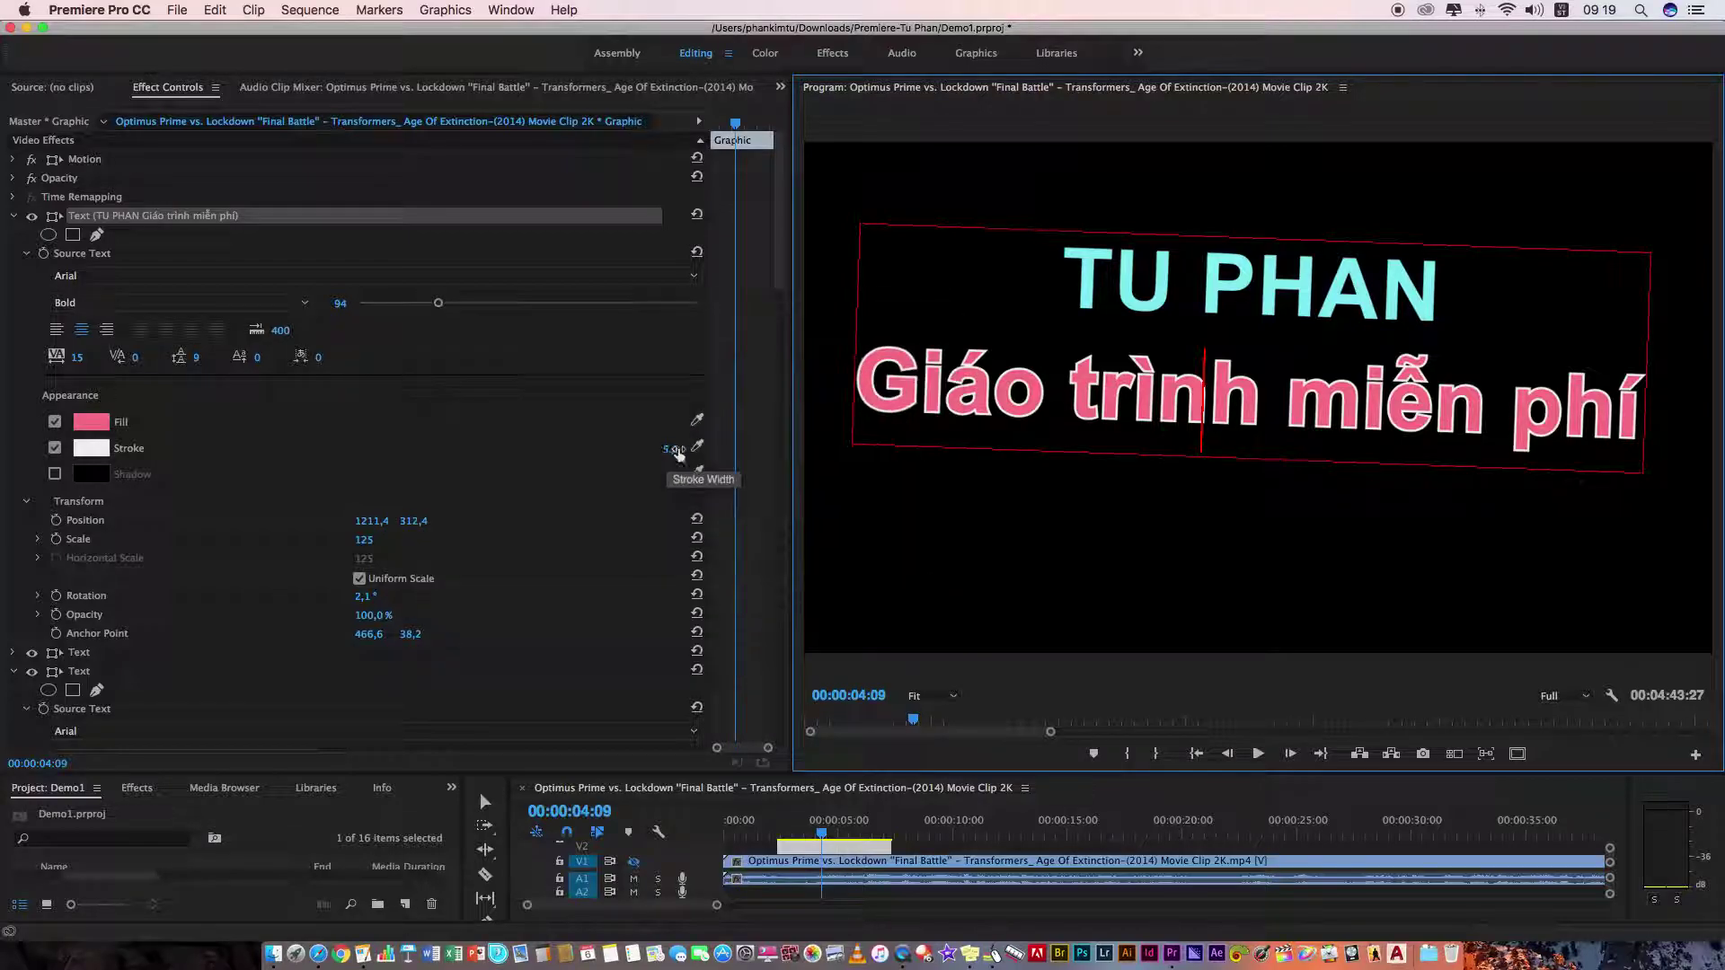
- Show the Transformers clip by enabling V1 output, leaving the title's Shadow unchecked
{"action": "left_click", "coordinate": [55, 475]}
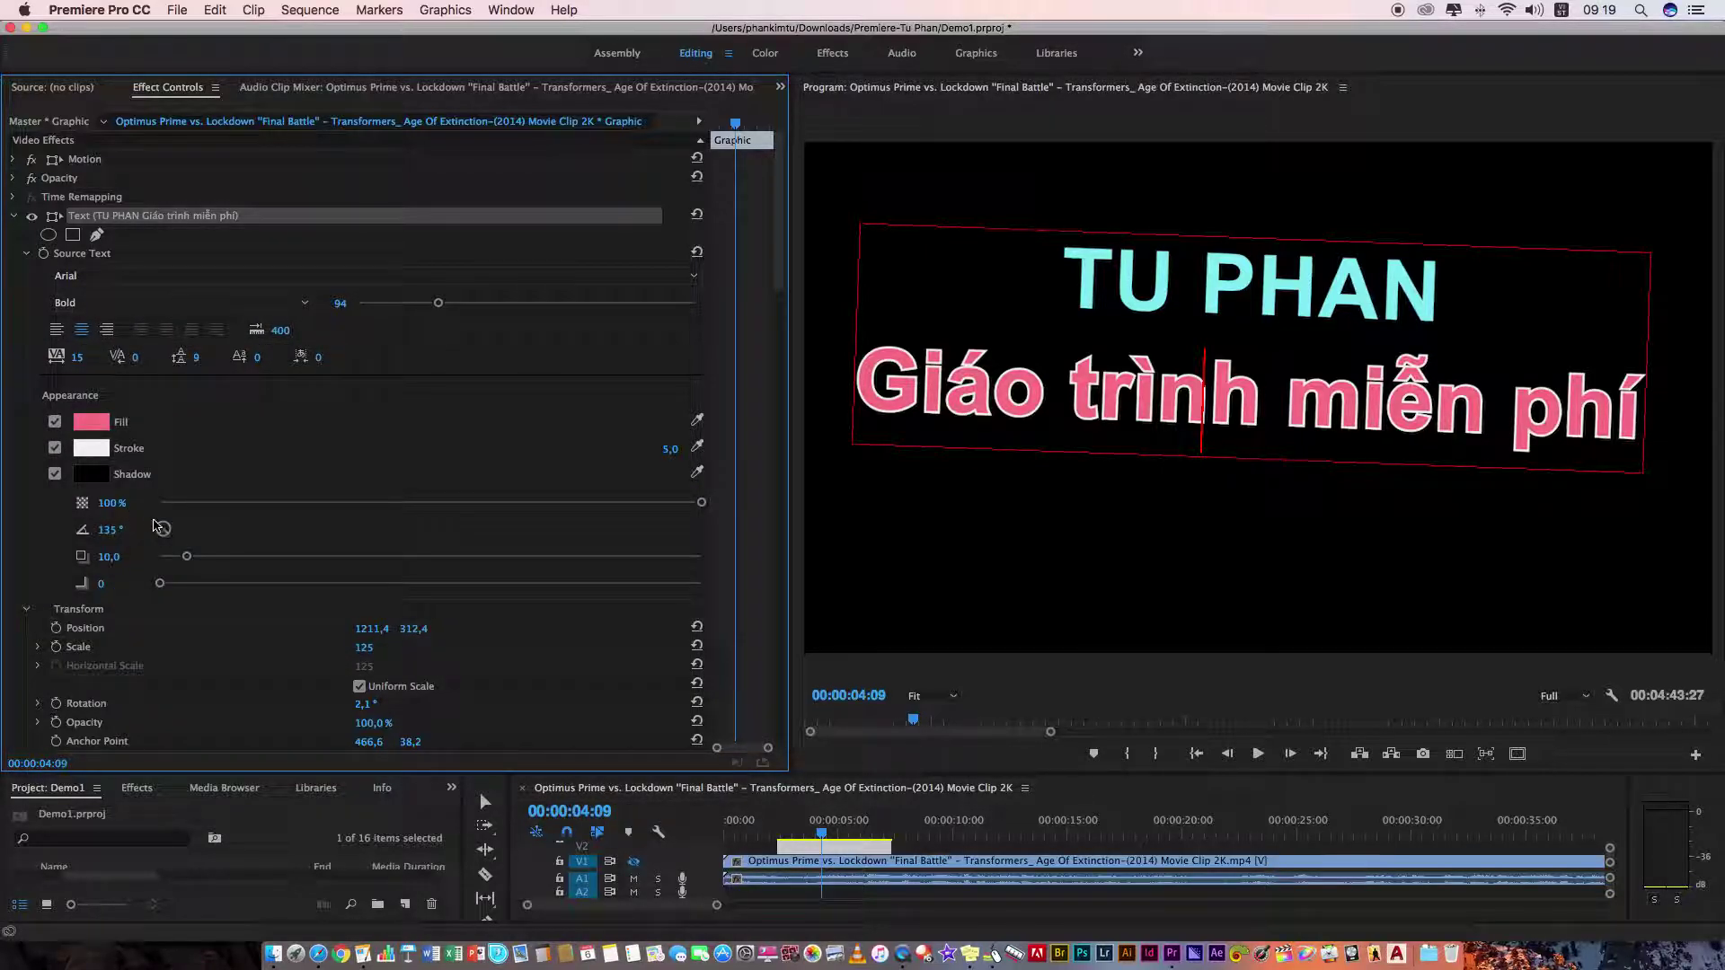
{"action": "left_click", "coordinate": [634, 862]}
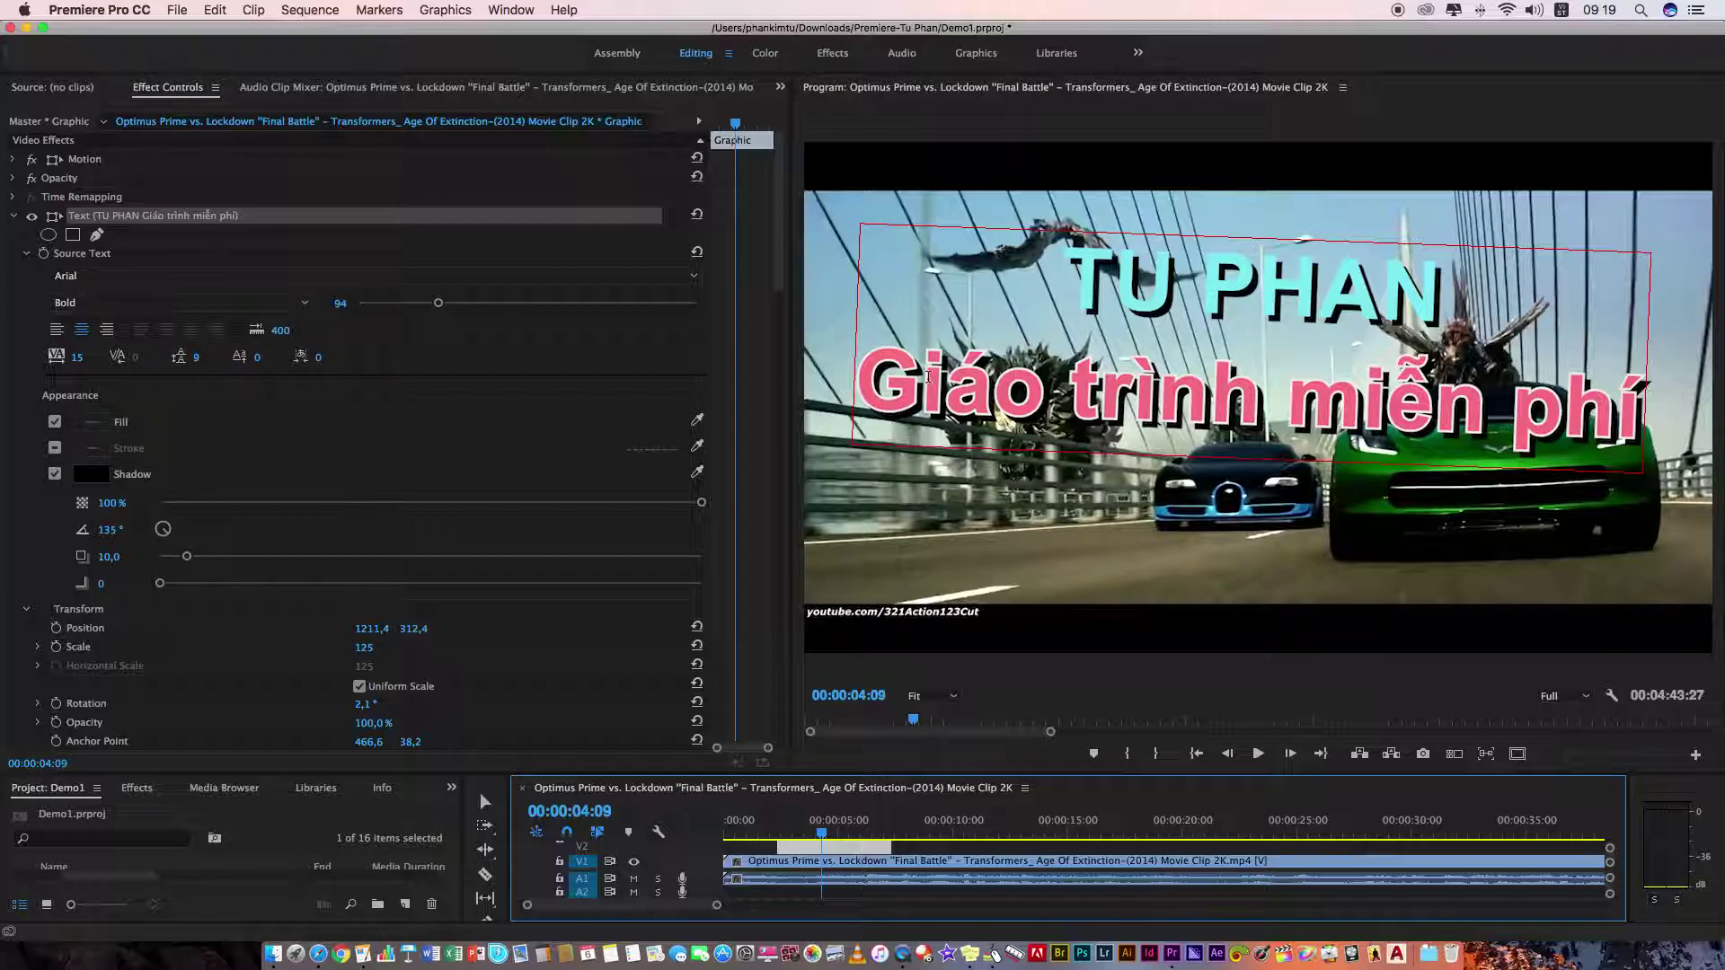
{"action": "left_click", "coordinate": [57, 482]}
{"action": "left_click", "coordinate": [56, 482]}
{"action": "left_click", "coordinate": [57, 483]}
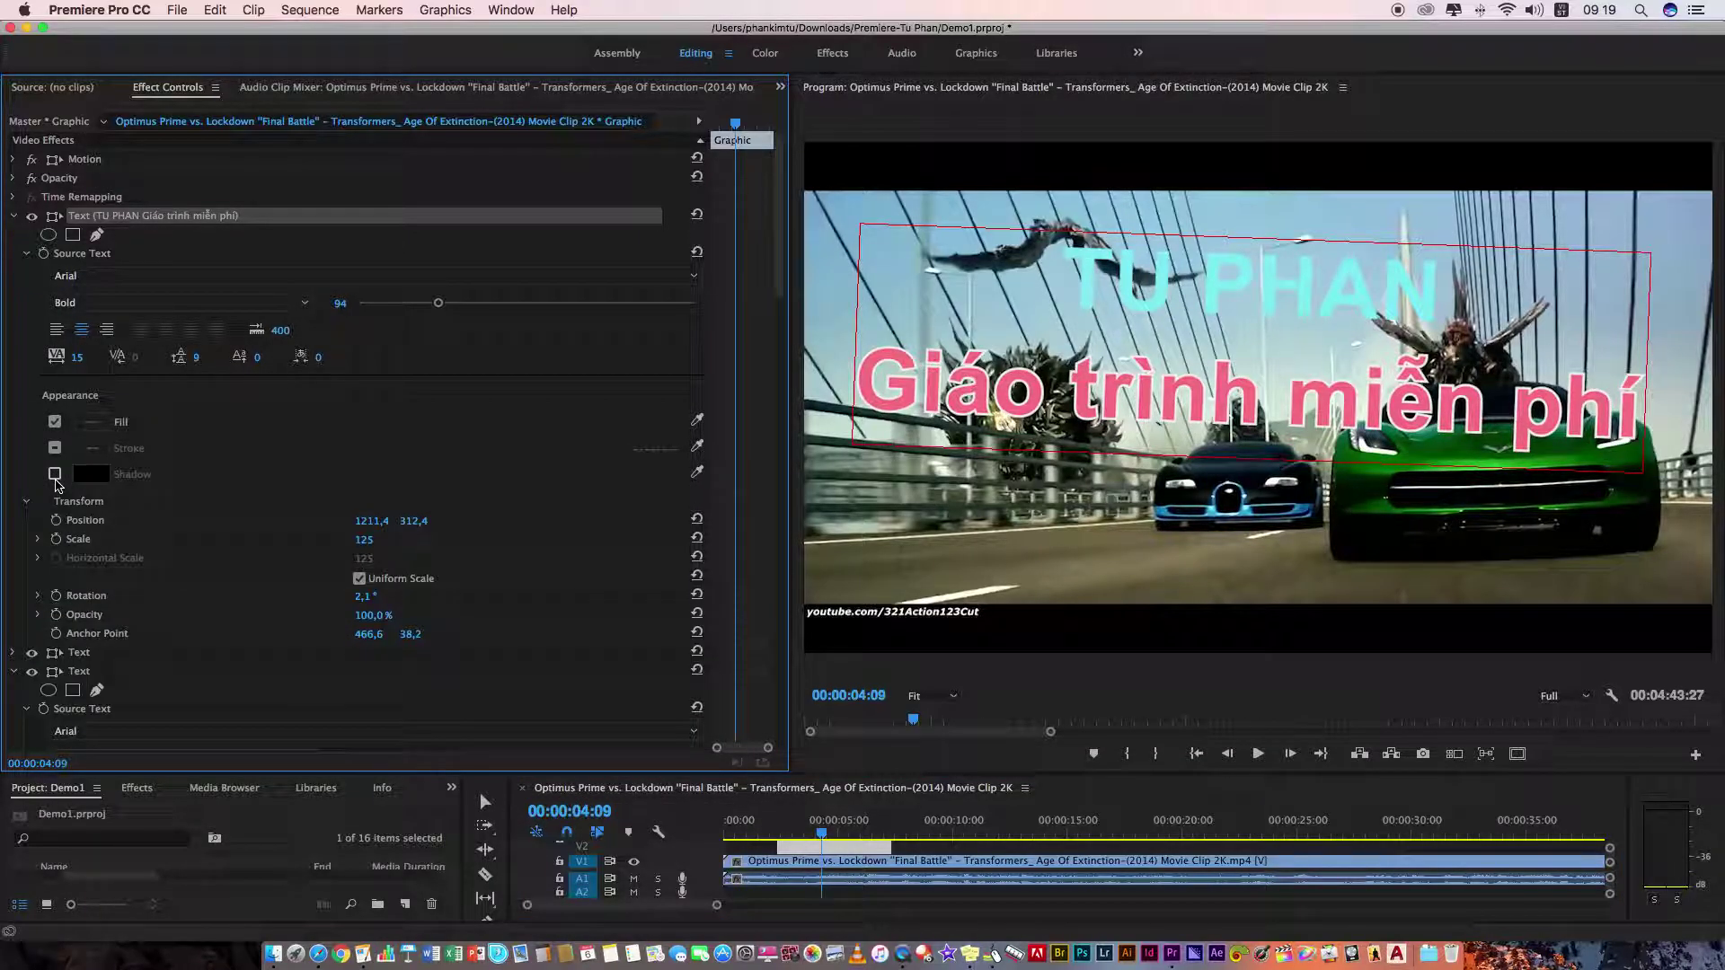
{"action": "scroll", "coordinate": [662, 868], "scroll_direction": "down", "scroll_amount": 1}
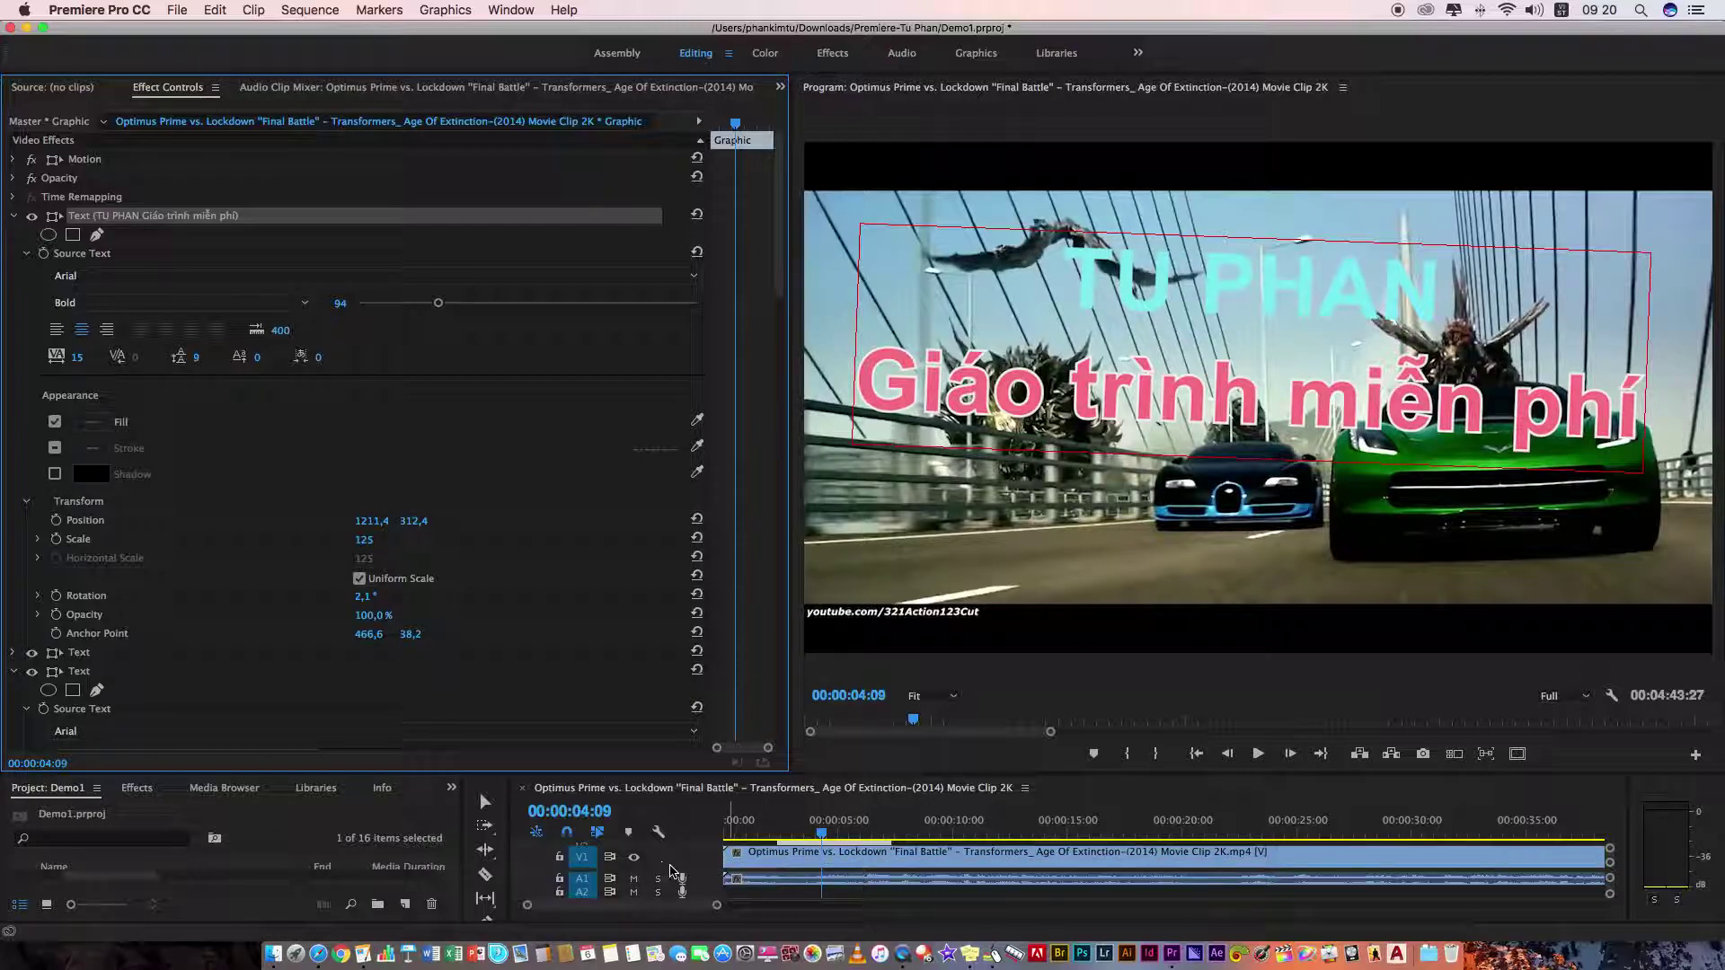
- Enlarge the timeline panel and slide the title clip later, to start around 6 seconds
{"action": "left_click", "coordinate": [847, 851]}
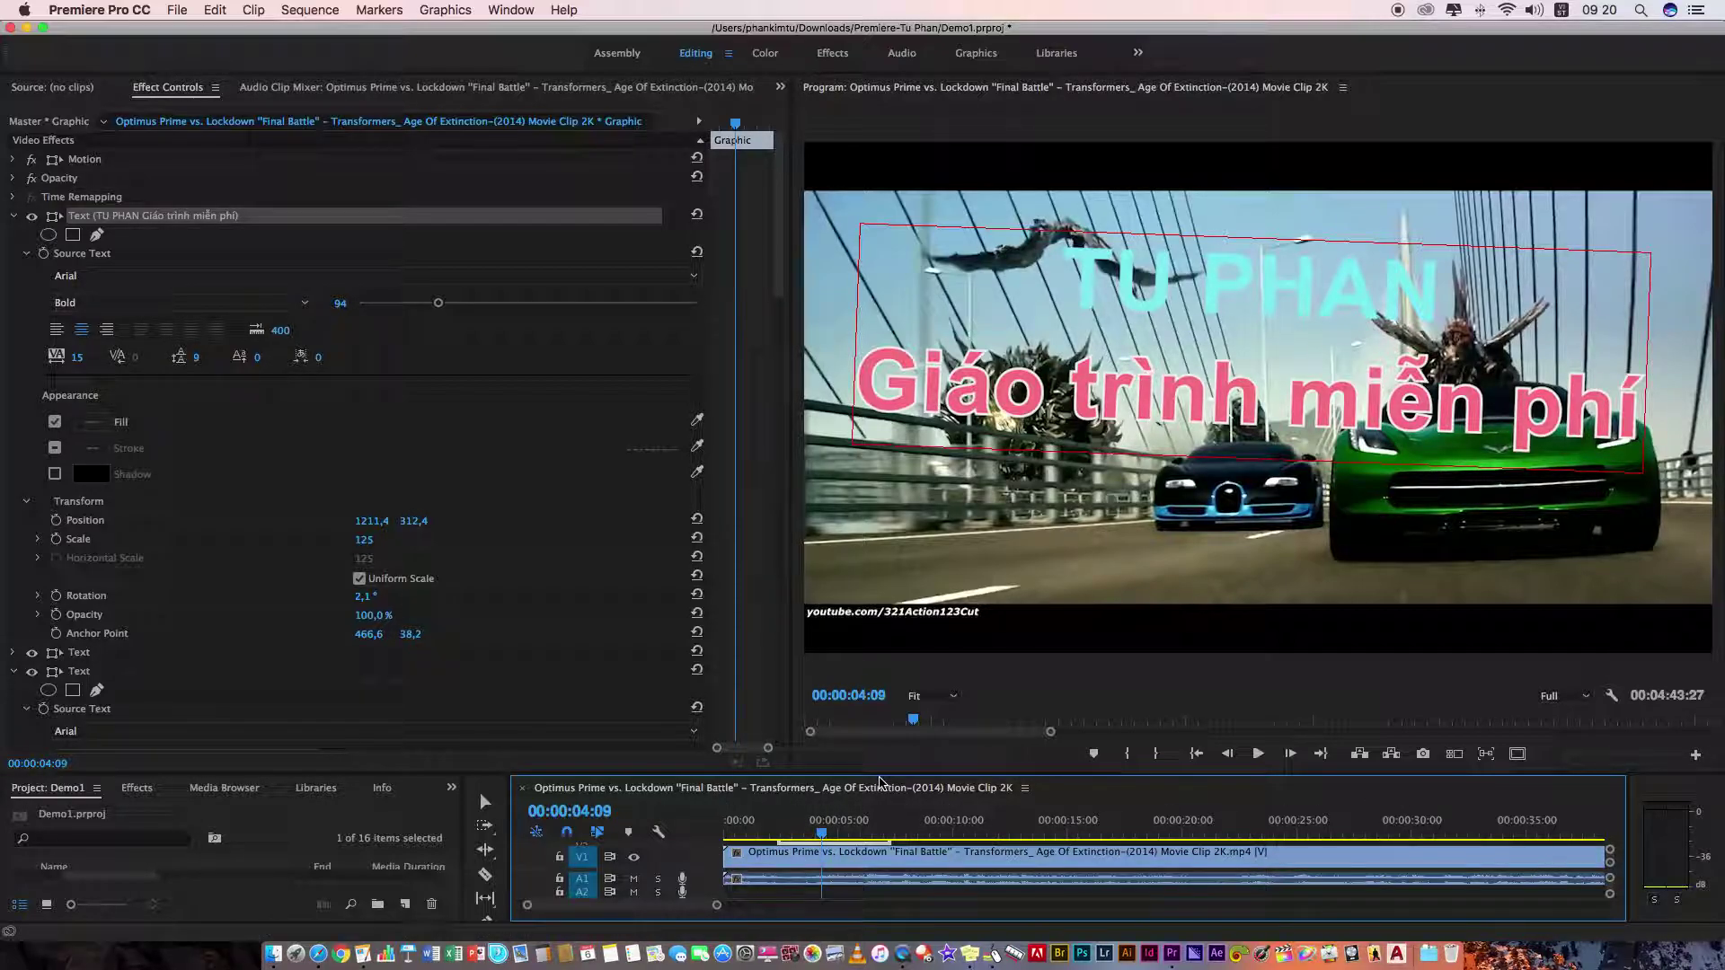
{"action": "left_click_drag", "start_coordinate": [882, 775], "coordinate": [882, 711]}
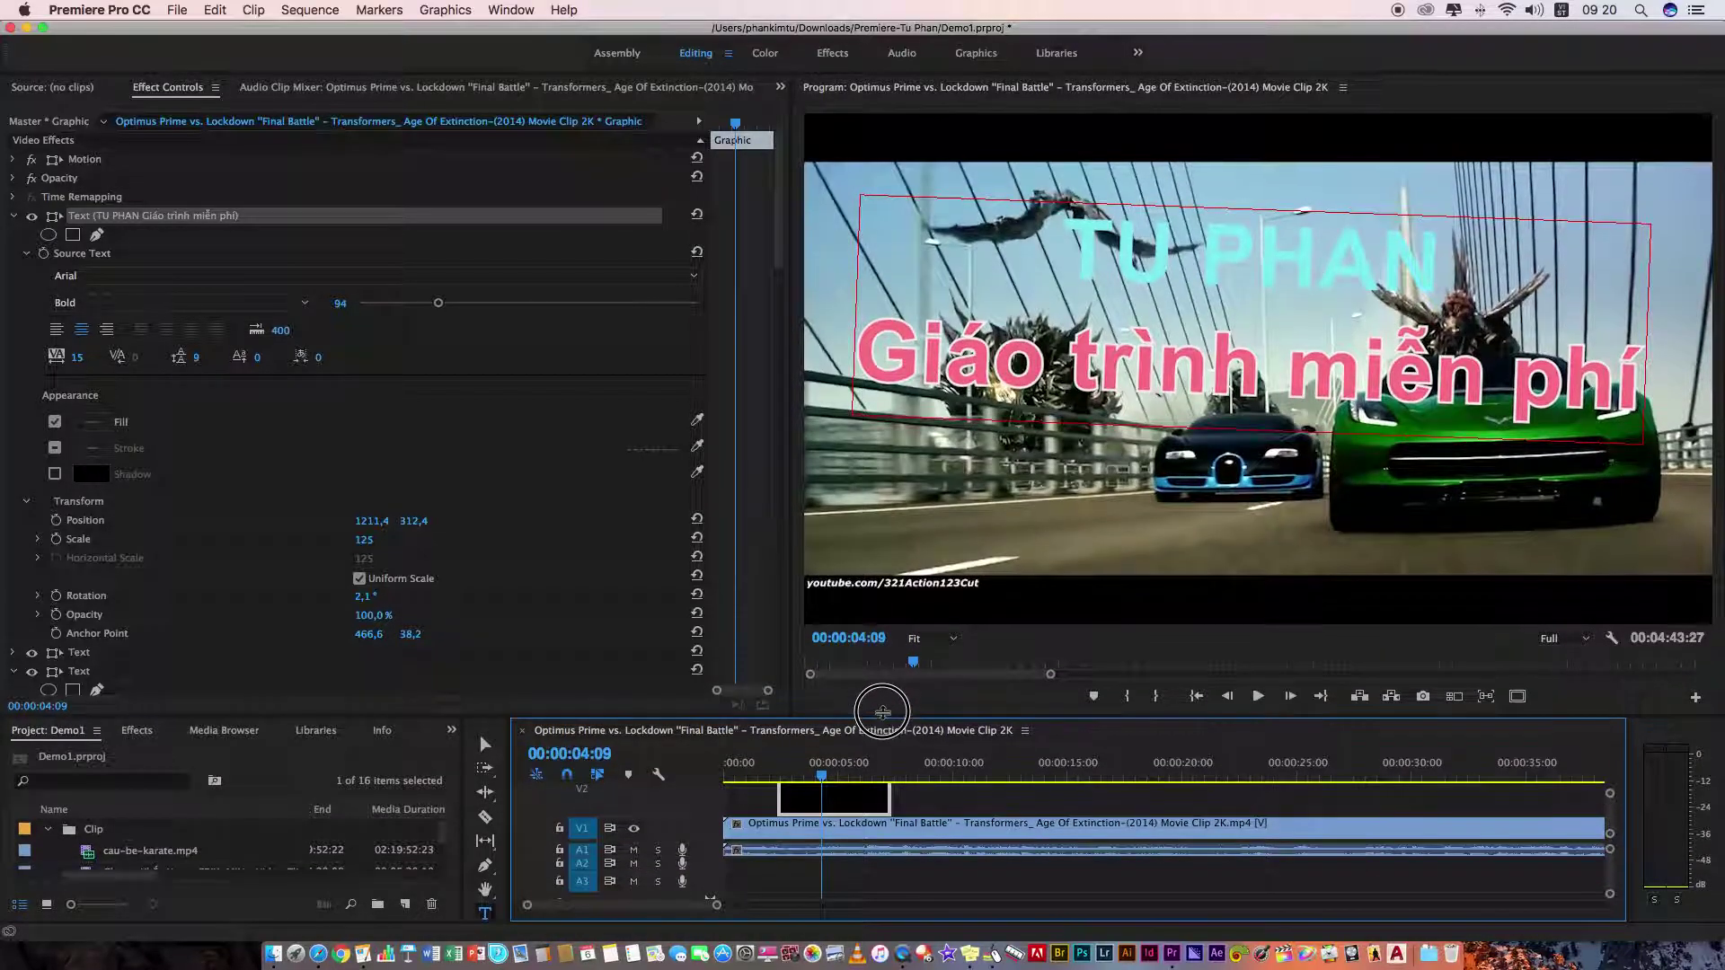
{"action": "mouse_move", "coordinate": [856, 798]}
{"action": "left_mouse_down"}
{"action": "mouse_move", "coordinate": [1143, 786]}
{"action": "mouse_move", "coordinate": [1029, 787]}
{"action": "mouse_move", "coordinate": [1379, 813]}
{"action": "mouse_move", "coordinate": [728, 805]}
{"action": "left_mouse_up"}
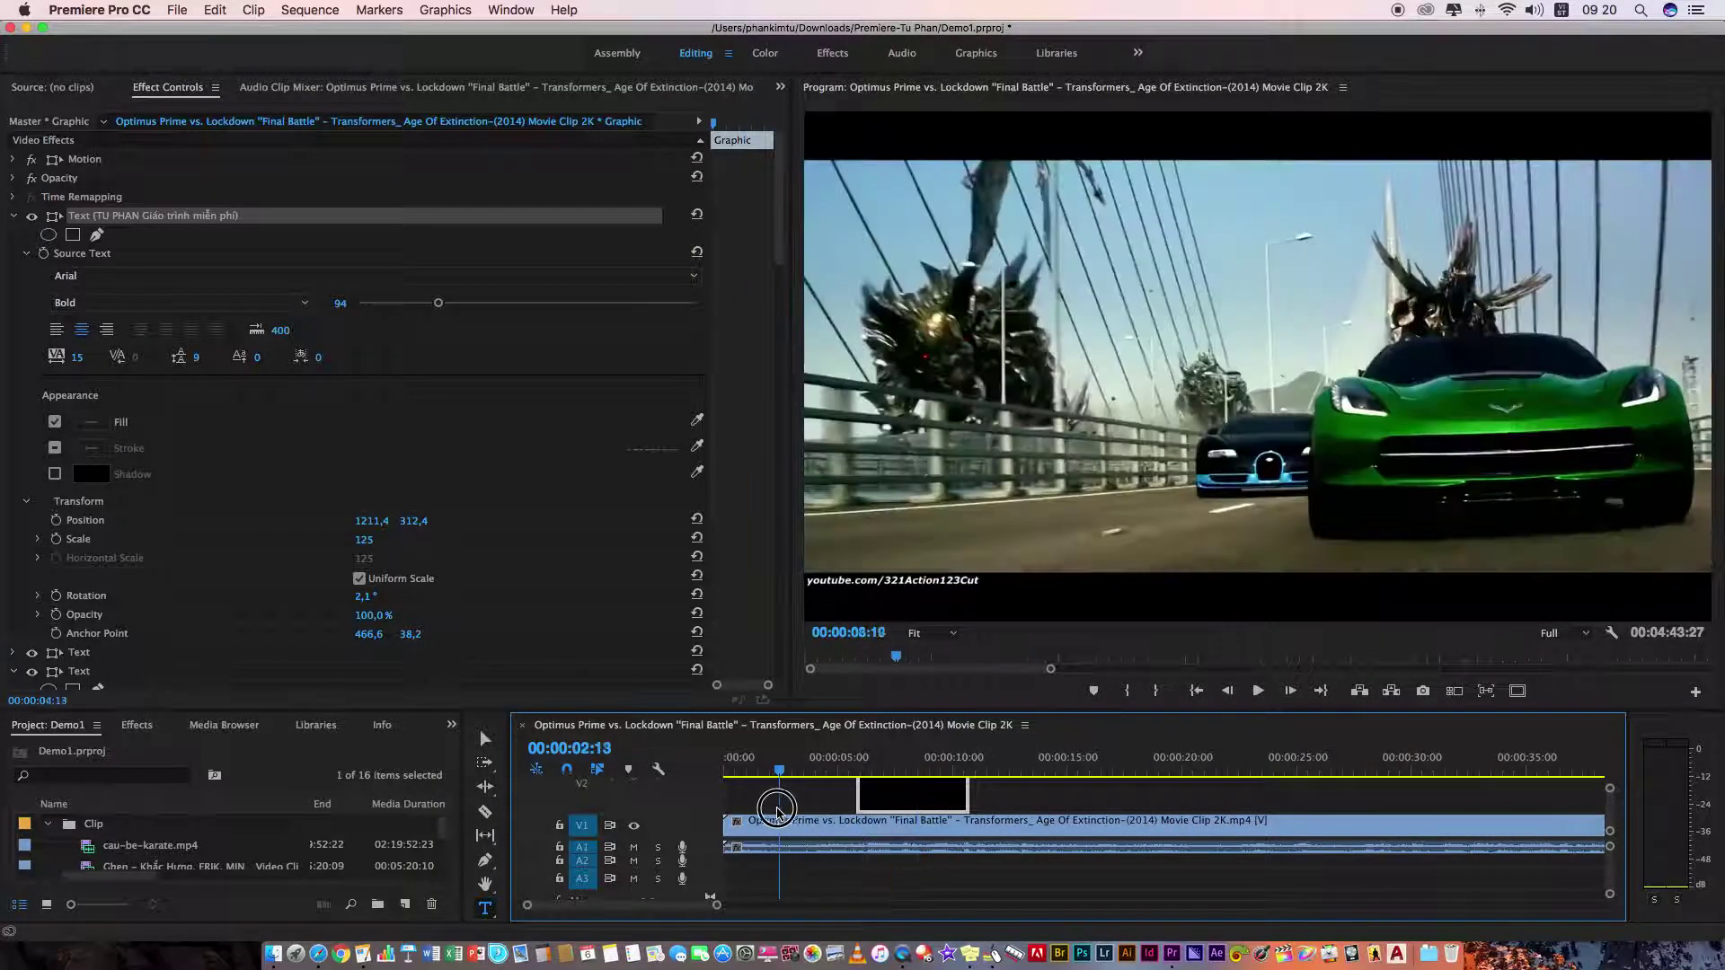
- Scrub the footage, park the playhead near 00:00:07:04, and re-enable the title's drop shadow
{"action": "left_click_drag", "start_coordinate": [727, 805], "coordinate": [979, 804]}
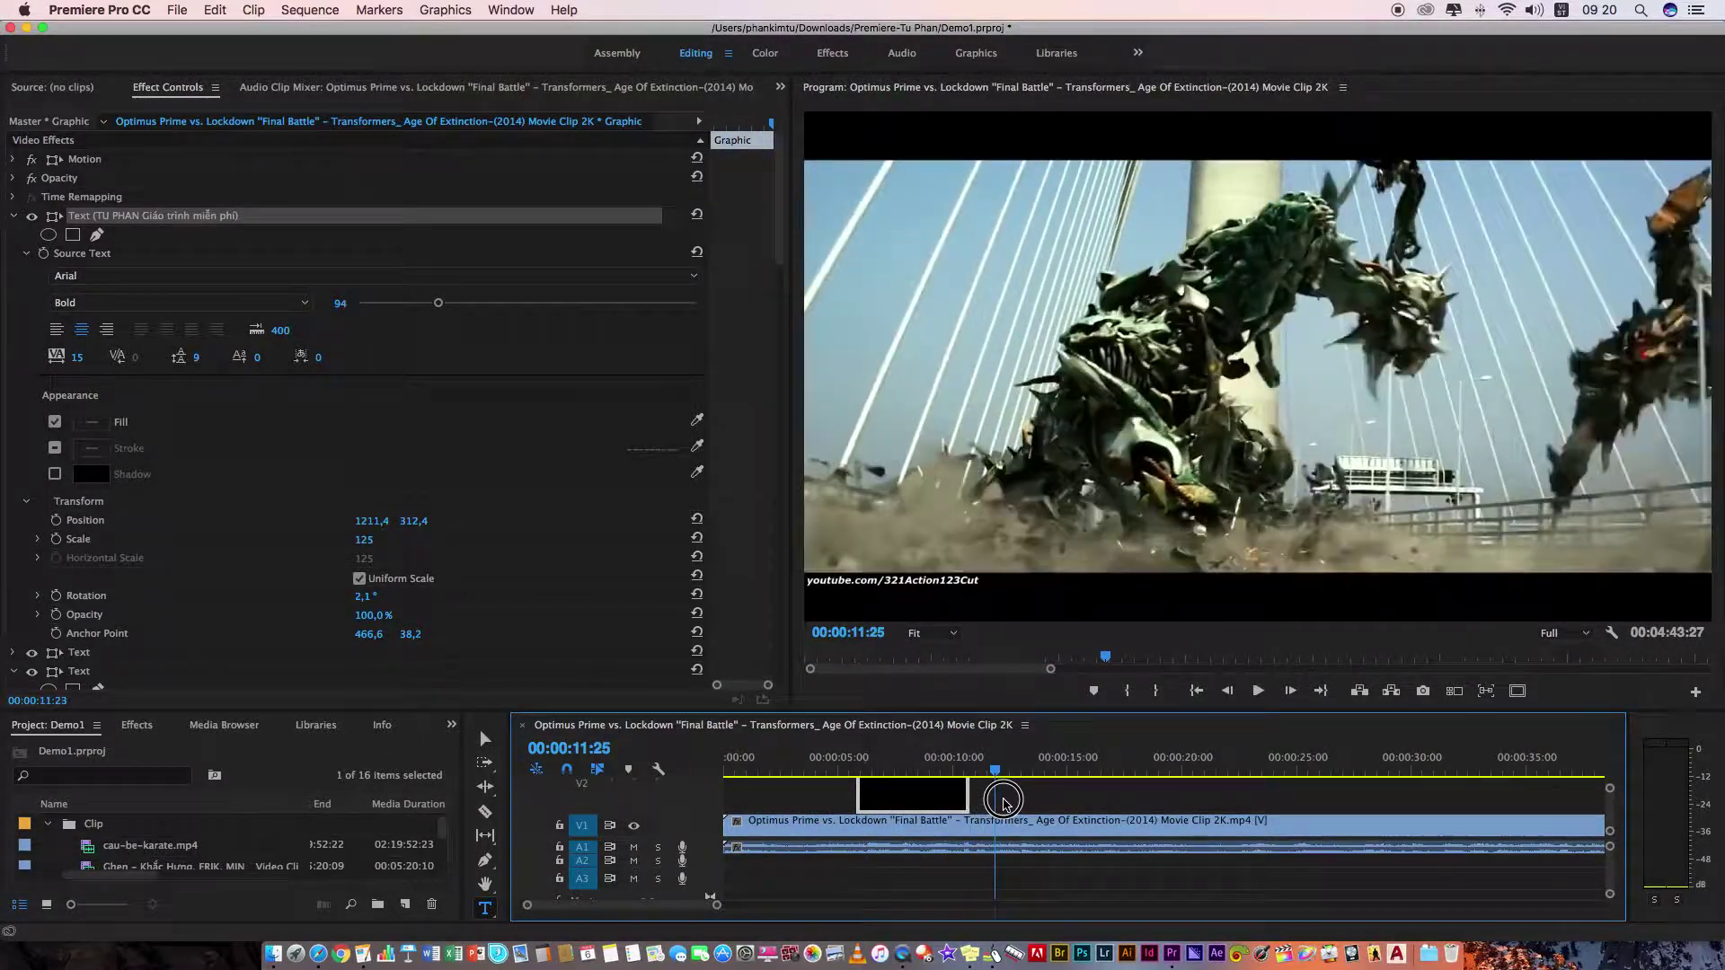
{"action": "left_click_drag", "start_coordinate": [979, 802], "coordinate": [892, 800]}
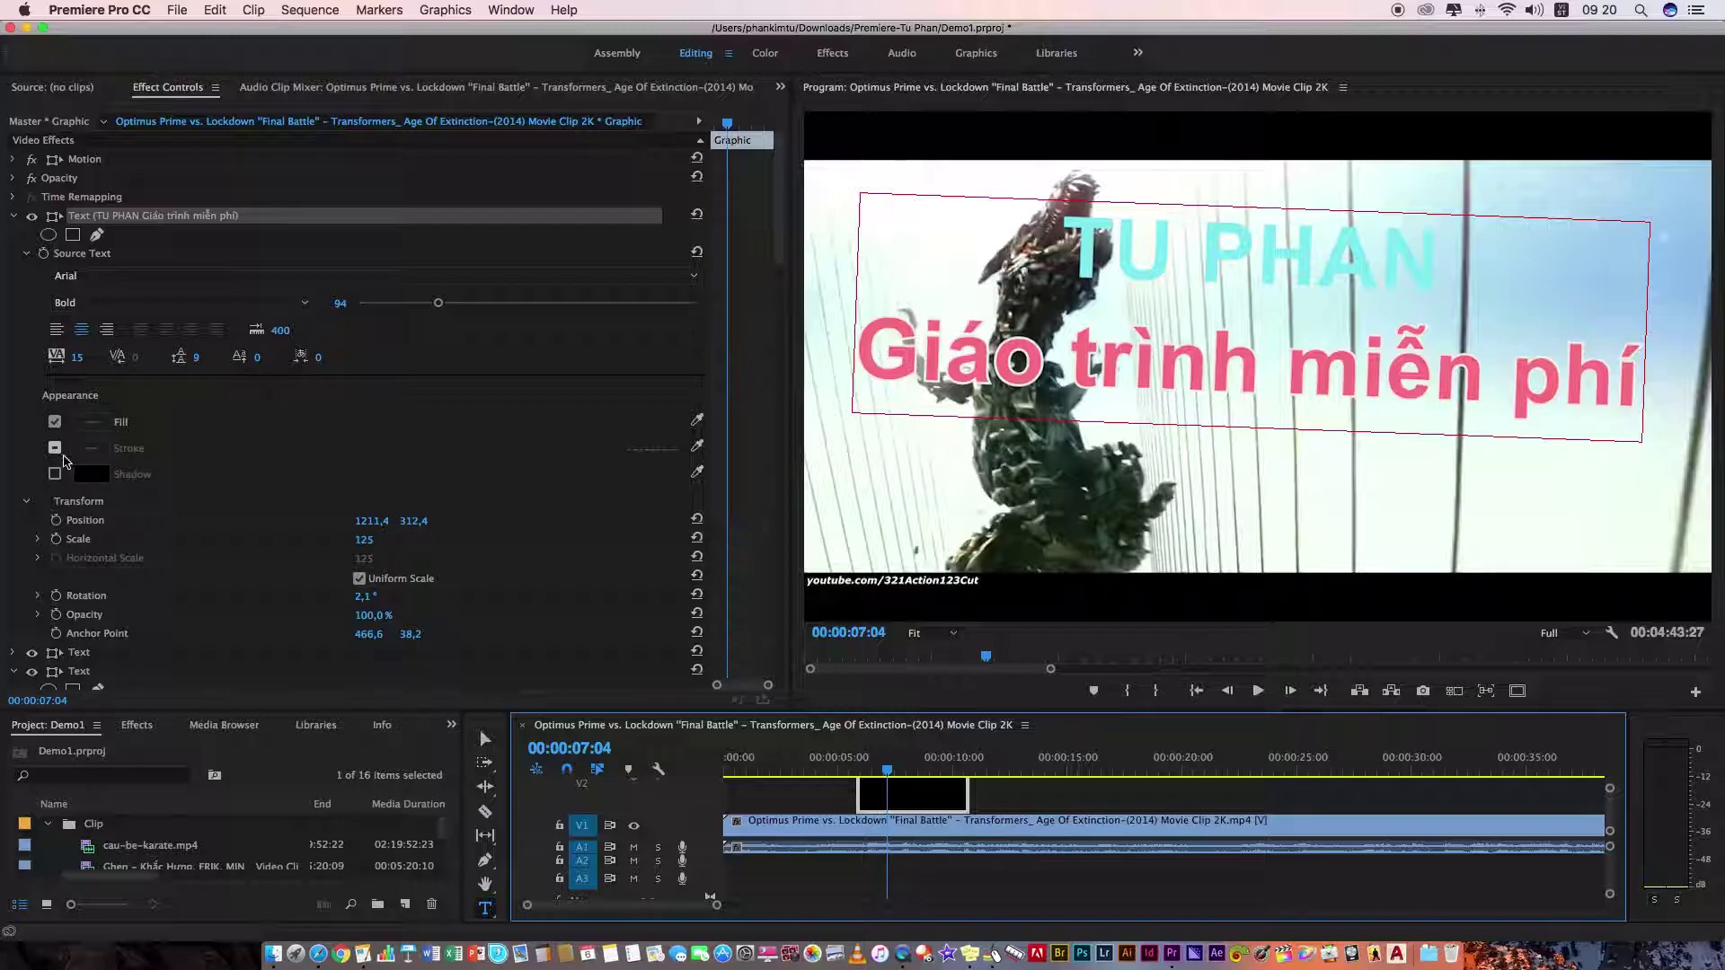
{"action": "left_click", "coordinate": [55, 475]}
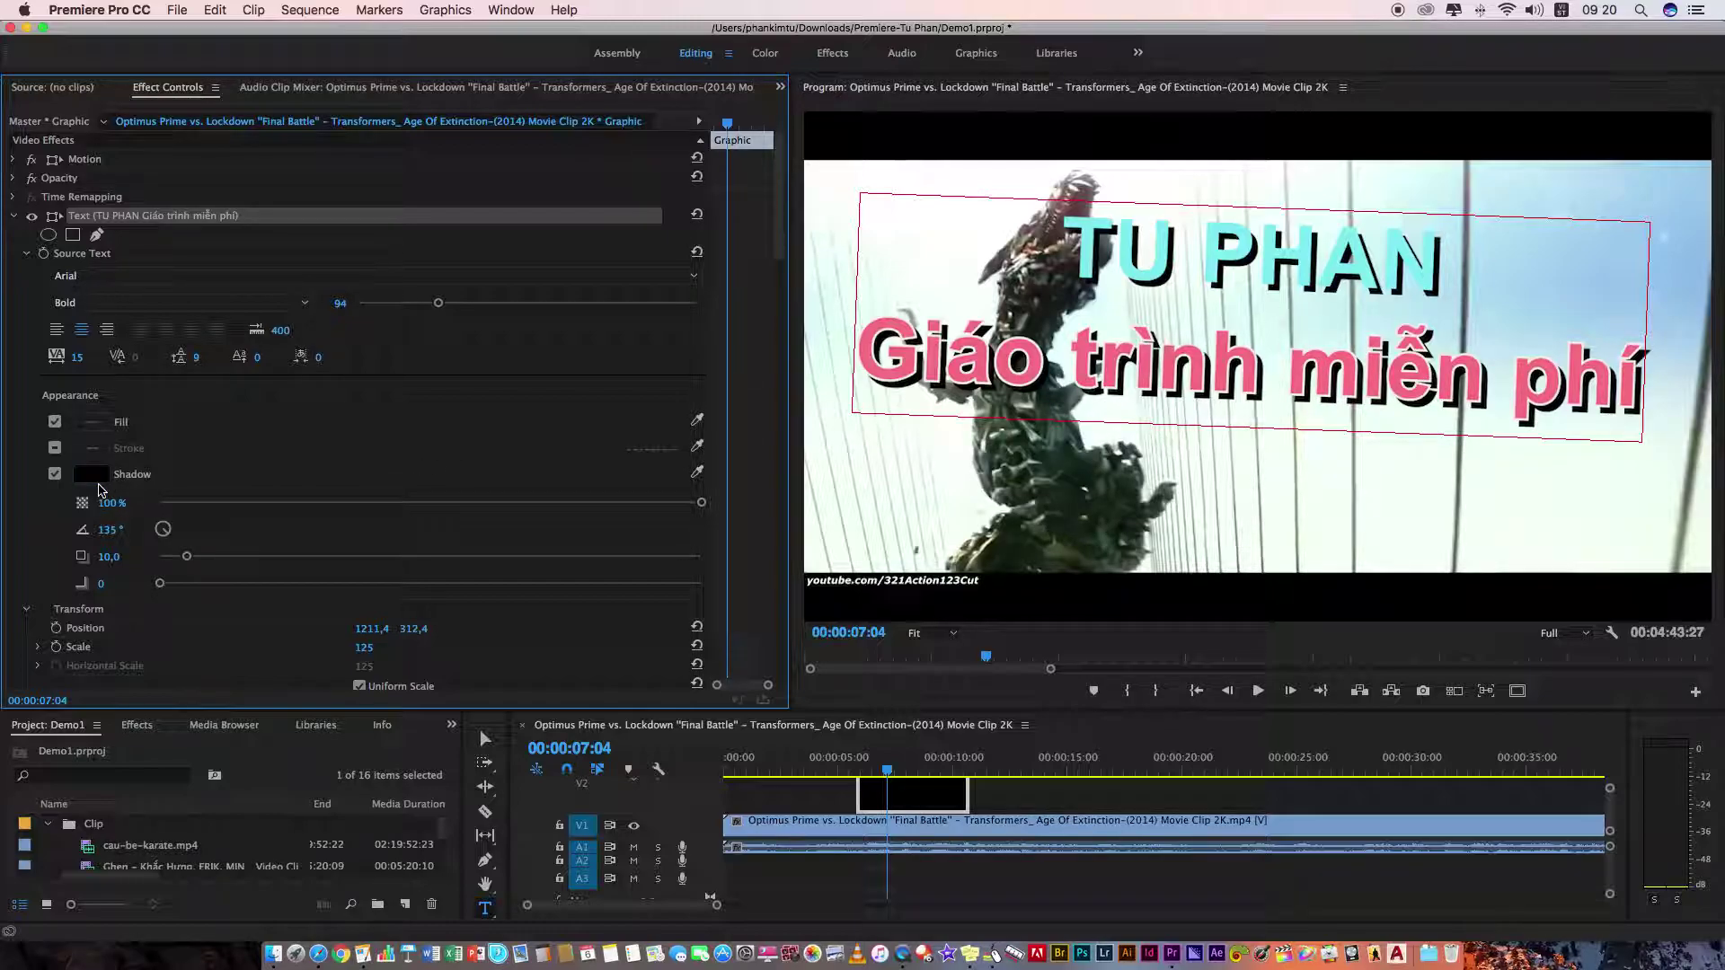
- Lower the title shadow's opacity to about 85% and confirm a distance of 31.5
{"action": "scroll", "coordinate": [99, 513], "scroll_direction": "down", "scroll_amount": 5}
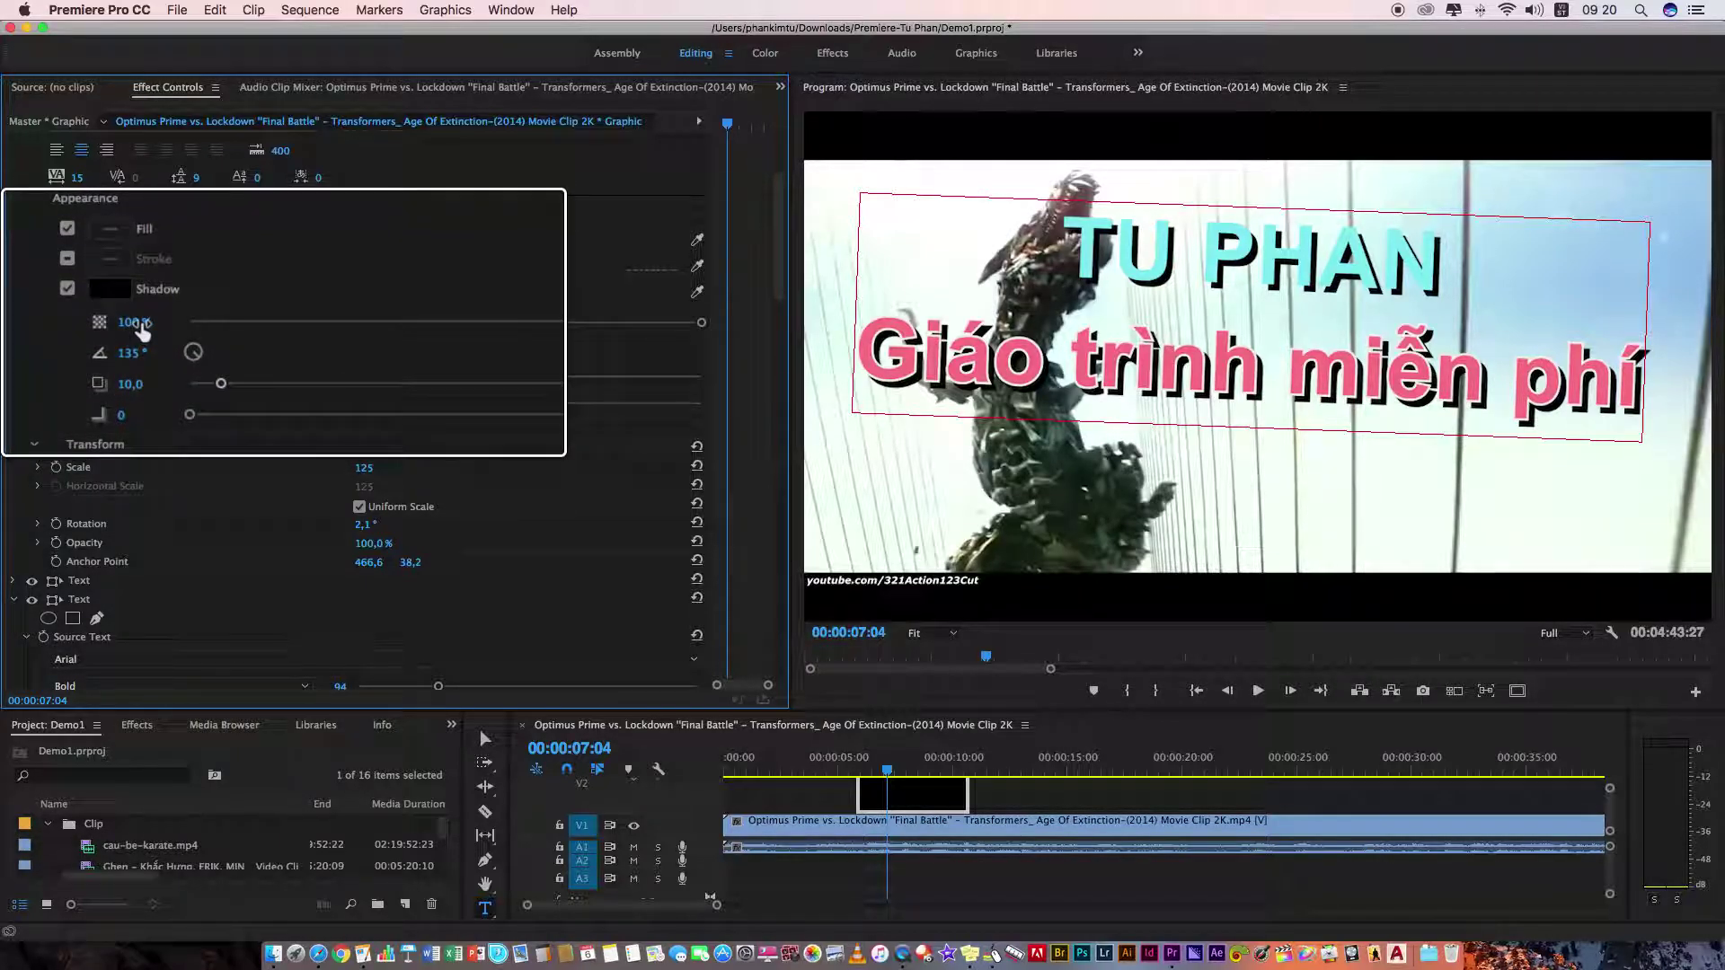
{"action": "left_click_drag", "start_coordinate": [148, 323], "coordinate": [141, 330]}
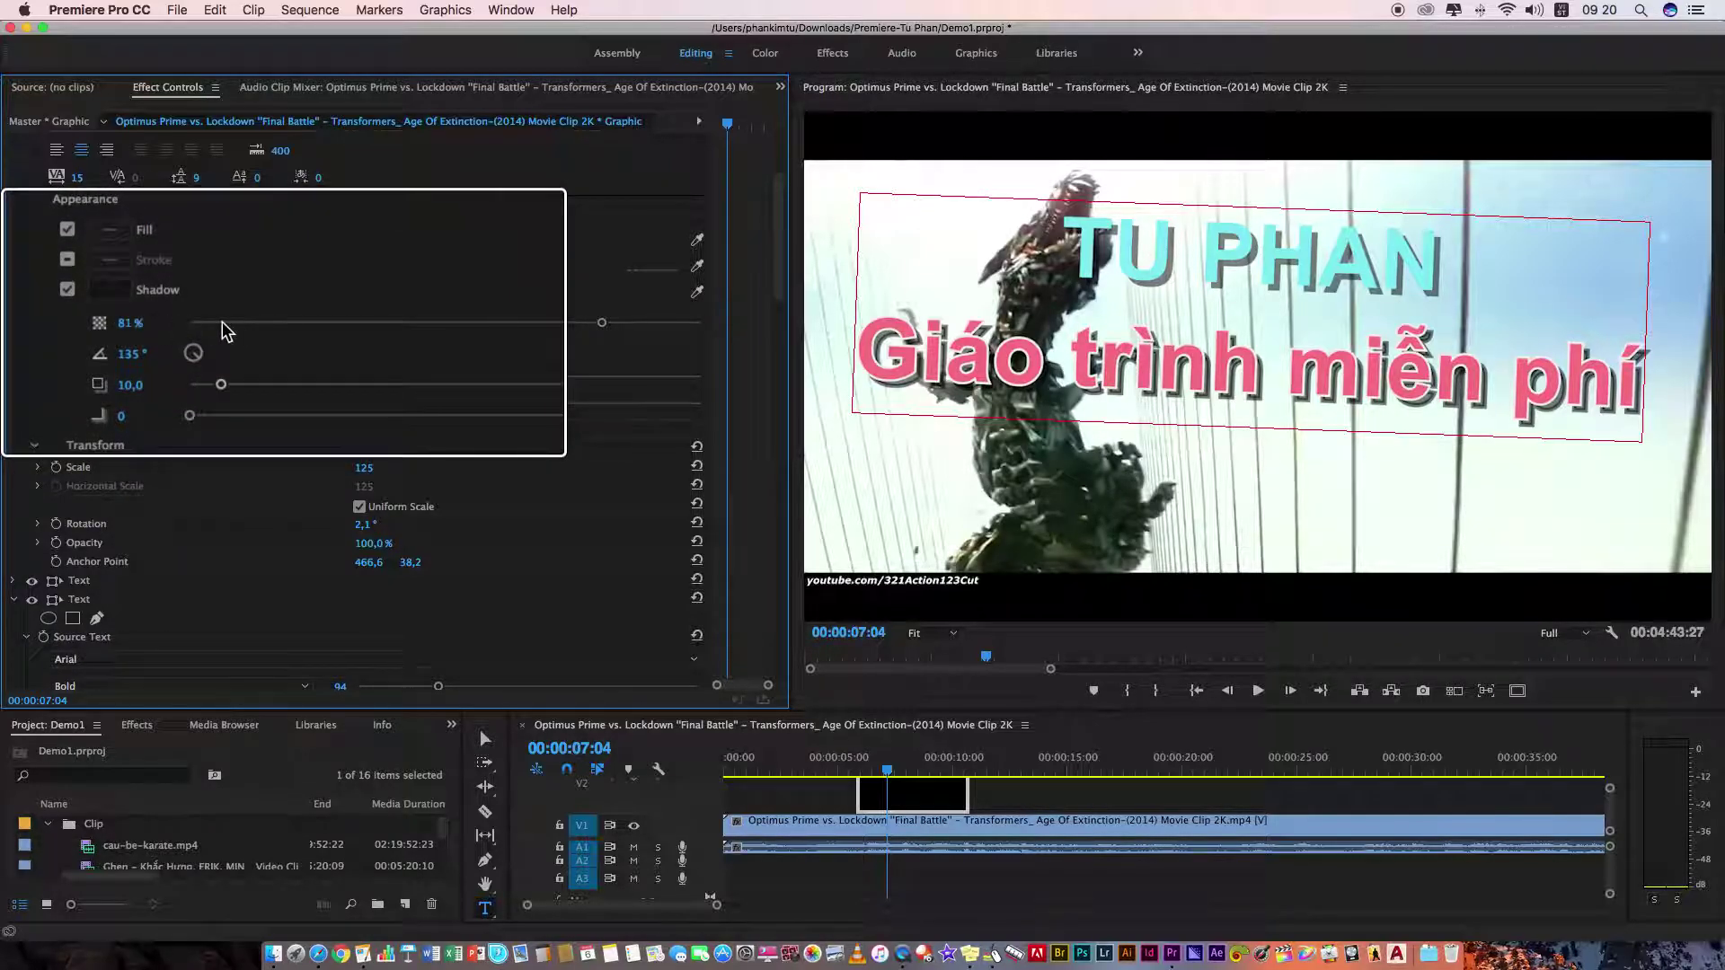
{"action": "mouse_move", "coordinate": [615, 321]}
{"action": "left_mouse_down"}
{"action": "mouse_move", "coordinate": [465, 326]}
{"action": "mouse_move", "coordinate": [589, 334]}
{"action": "left_mouse_up"}
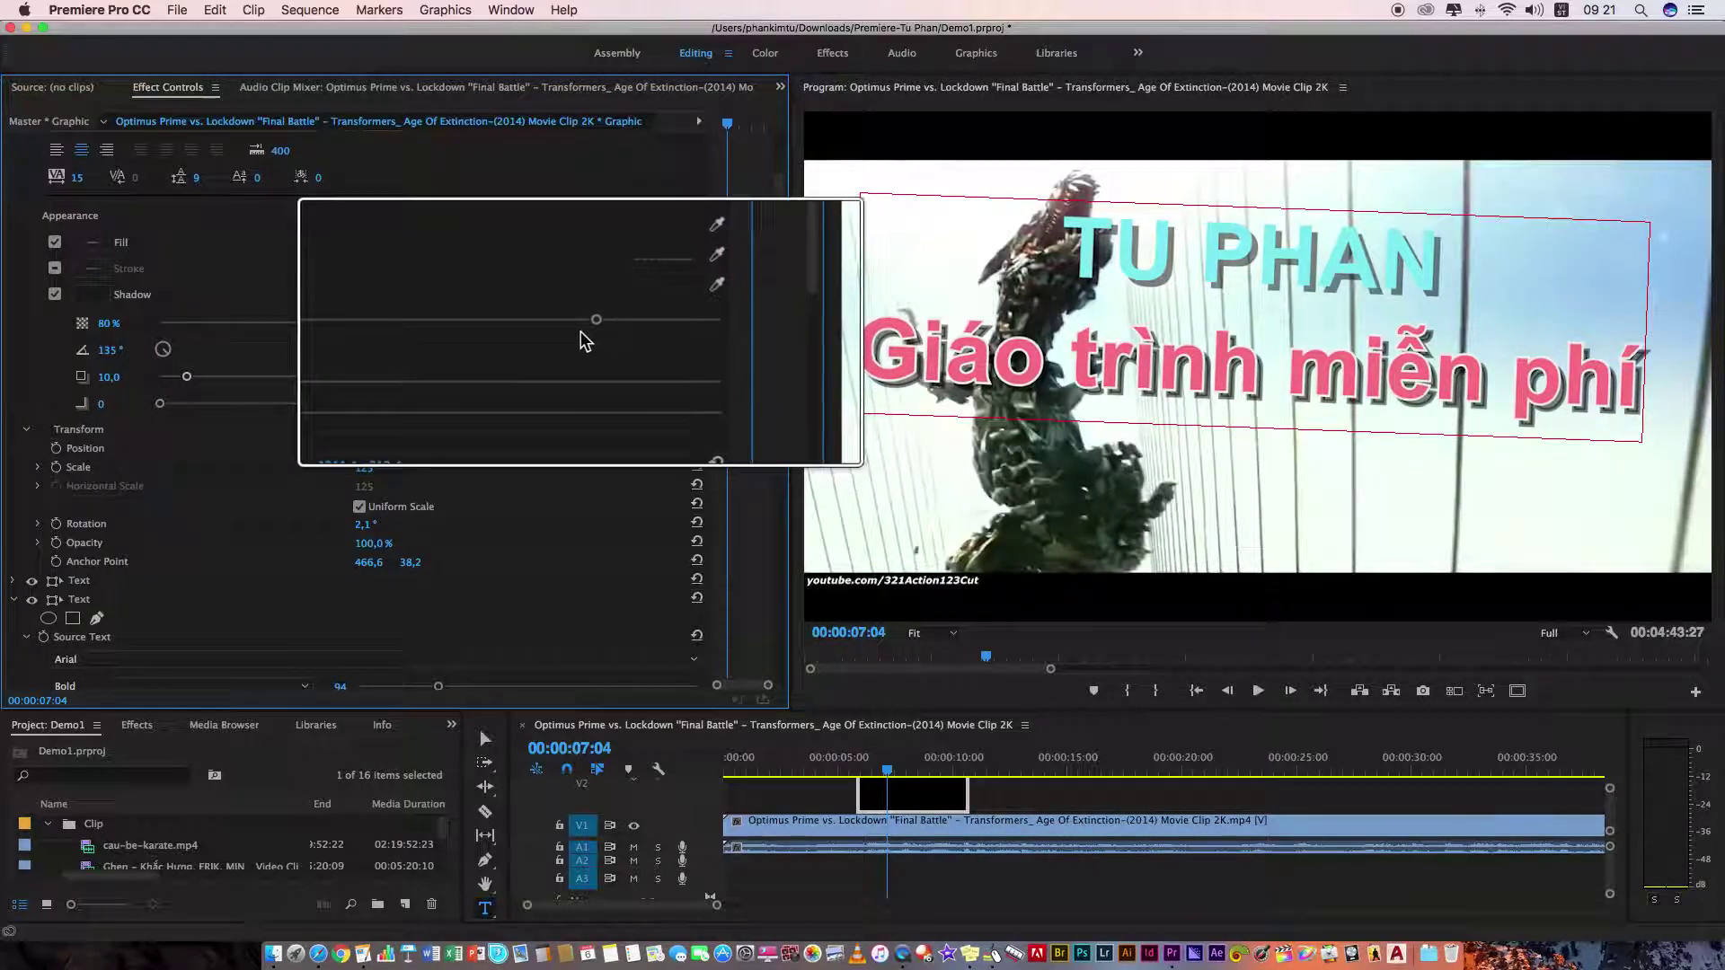
{"action": "left_click_drag", "start_coordinate": [600, 327], "coordinate": [644, 327]}
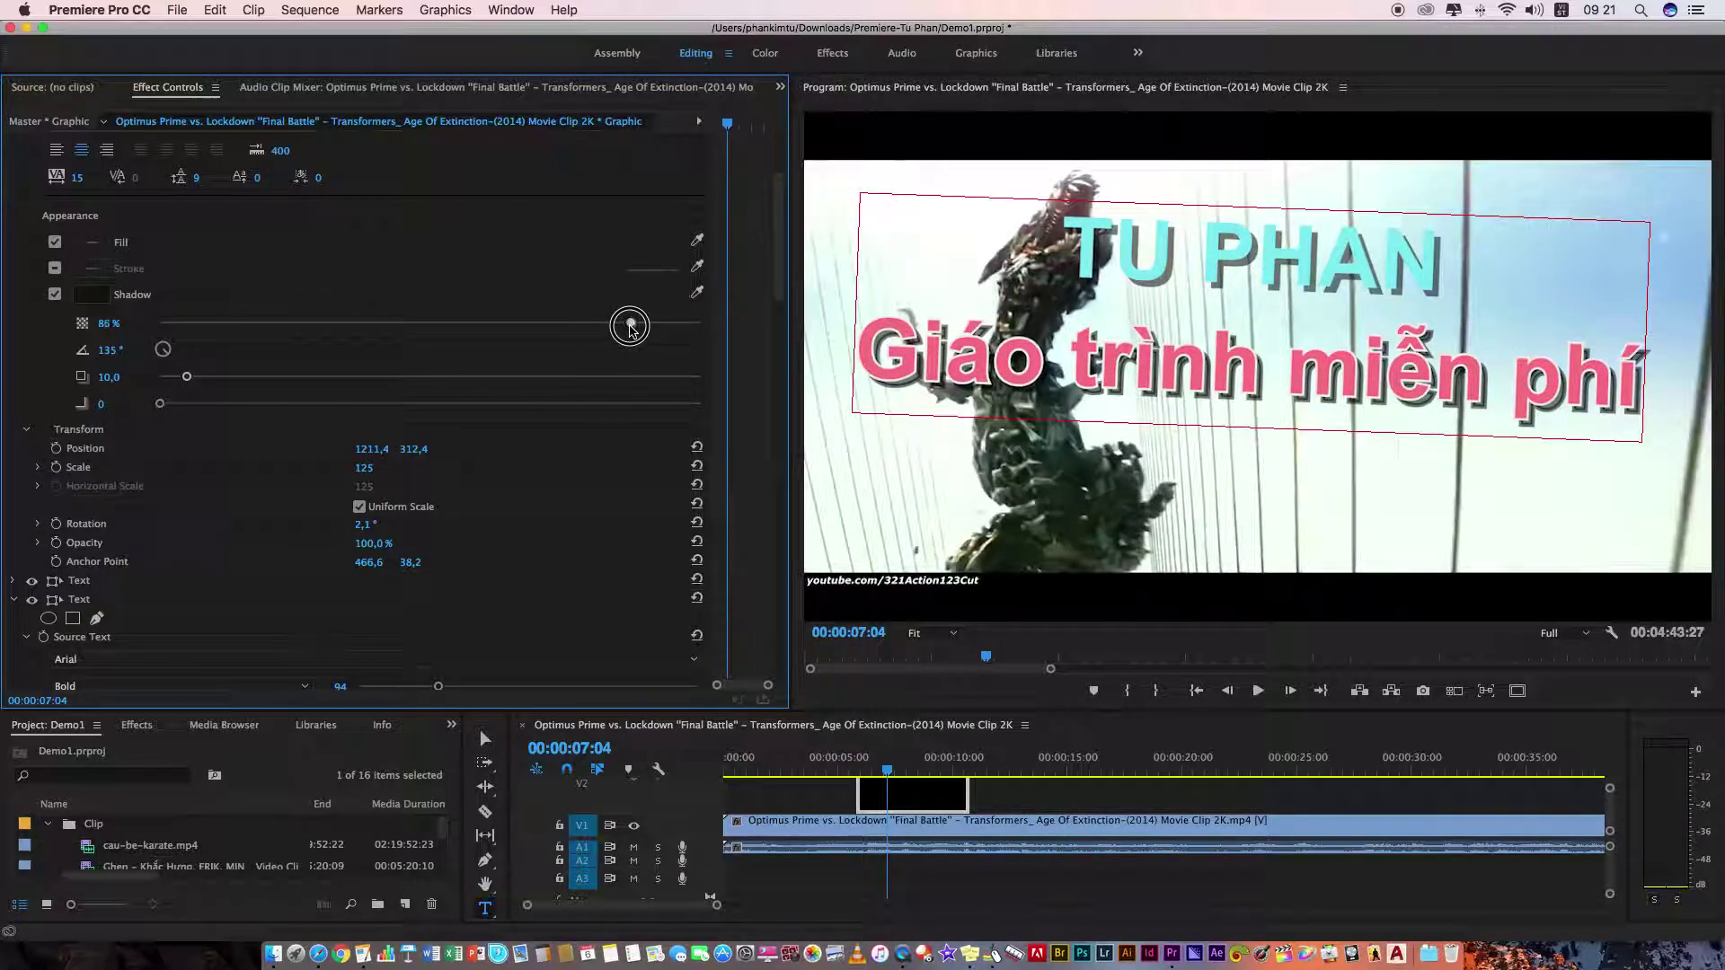
{"action": "left_click_drag", "start_coordinate": [635, 327], "coordinate": [618, 347]}
{"action": "key", "text": "Return"}
- Set the title shadow to angle 1x44°, distance 8.6, blur 18 and 100% opacity
{"action": "mouse_move", "coordinate": [122, 372]}
{"action": "left_mouse_down"}
{"action": "mouse_move", "coordinate": [269, 382]}
{"action": "mouse_move", "coordinate": [244, 378]}
{"action": "left_mouse_up"}
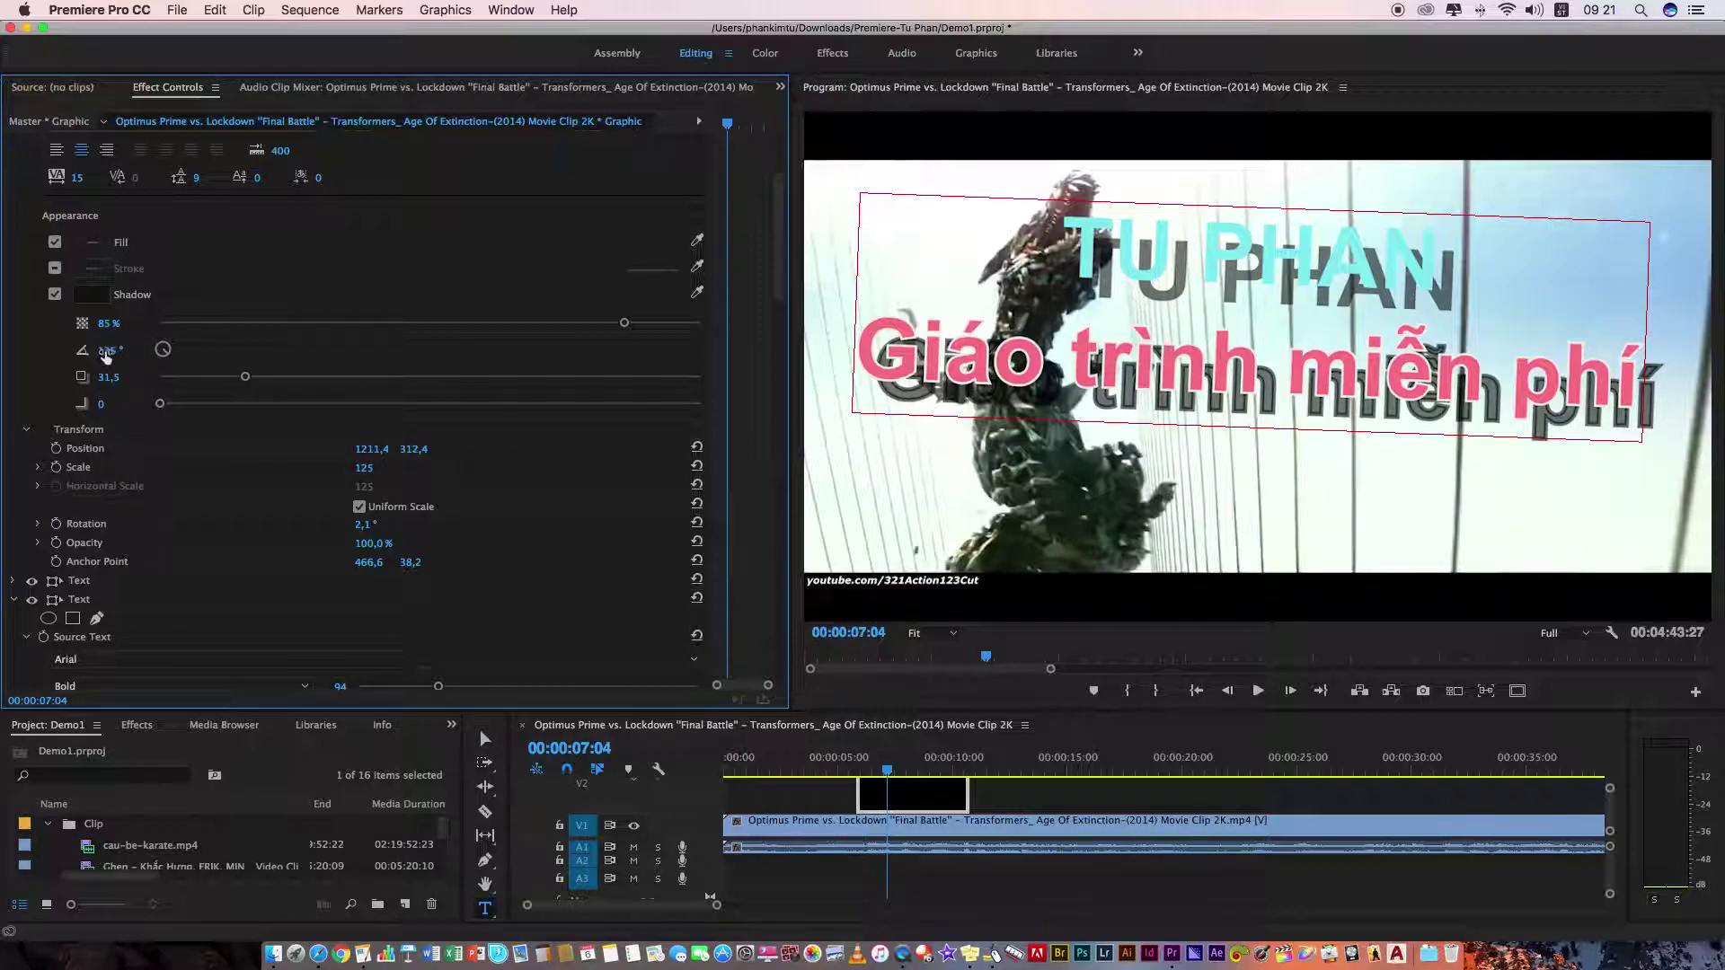
{"action": "left_click_drag", "start_coordinate": [107, 349], "coordinate": [265, 349]}
{"action": "mouse_move", "coordinate": [106, 350]}
{"action": "left_mouse_down"}
{"action": "mouse_move", "coordinate": [179, 351]}
{"action": "mouse_move", "coordinate": [181, 422]}
{"action": "left_mouse_up"}
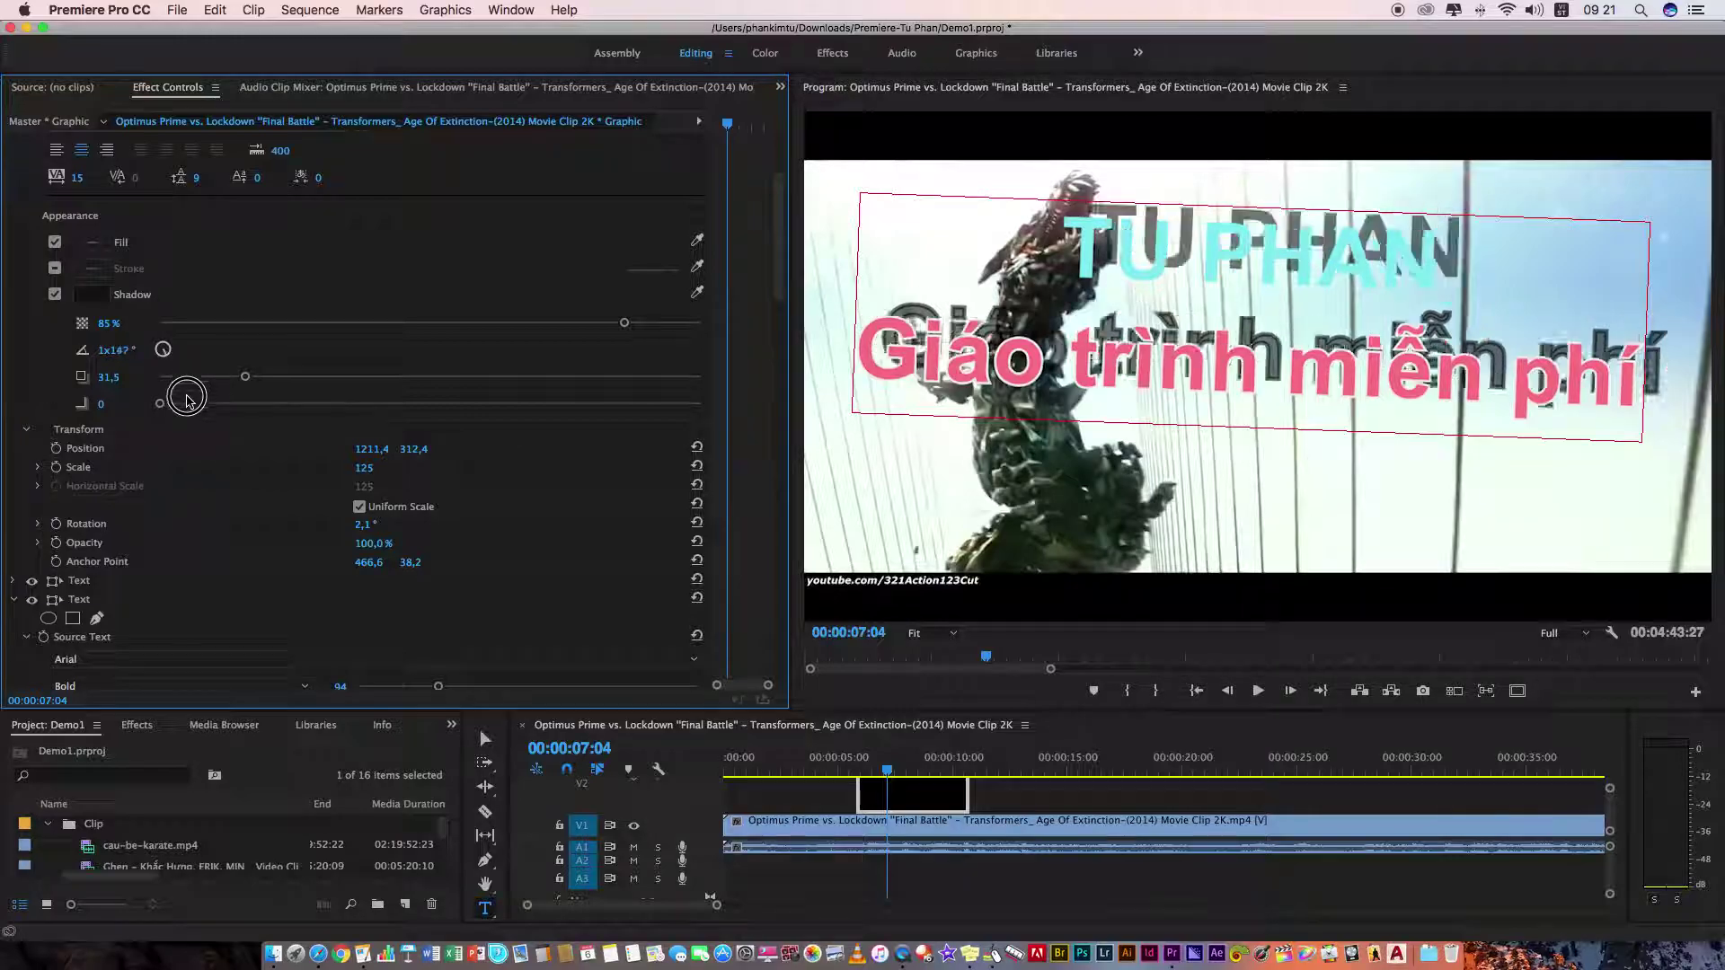
{"action": "left_click_drag", "start_coordinate": [181, 422], "coordinate": [326, 376]}
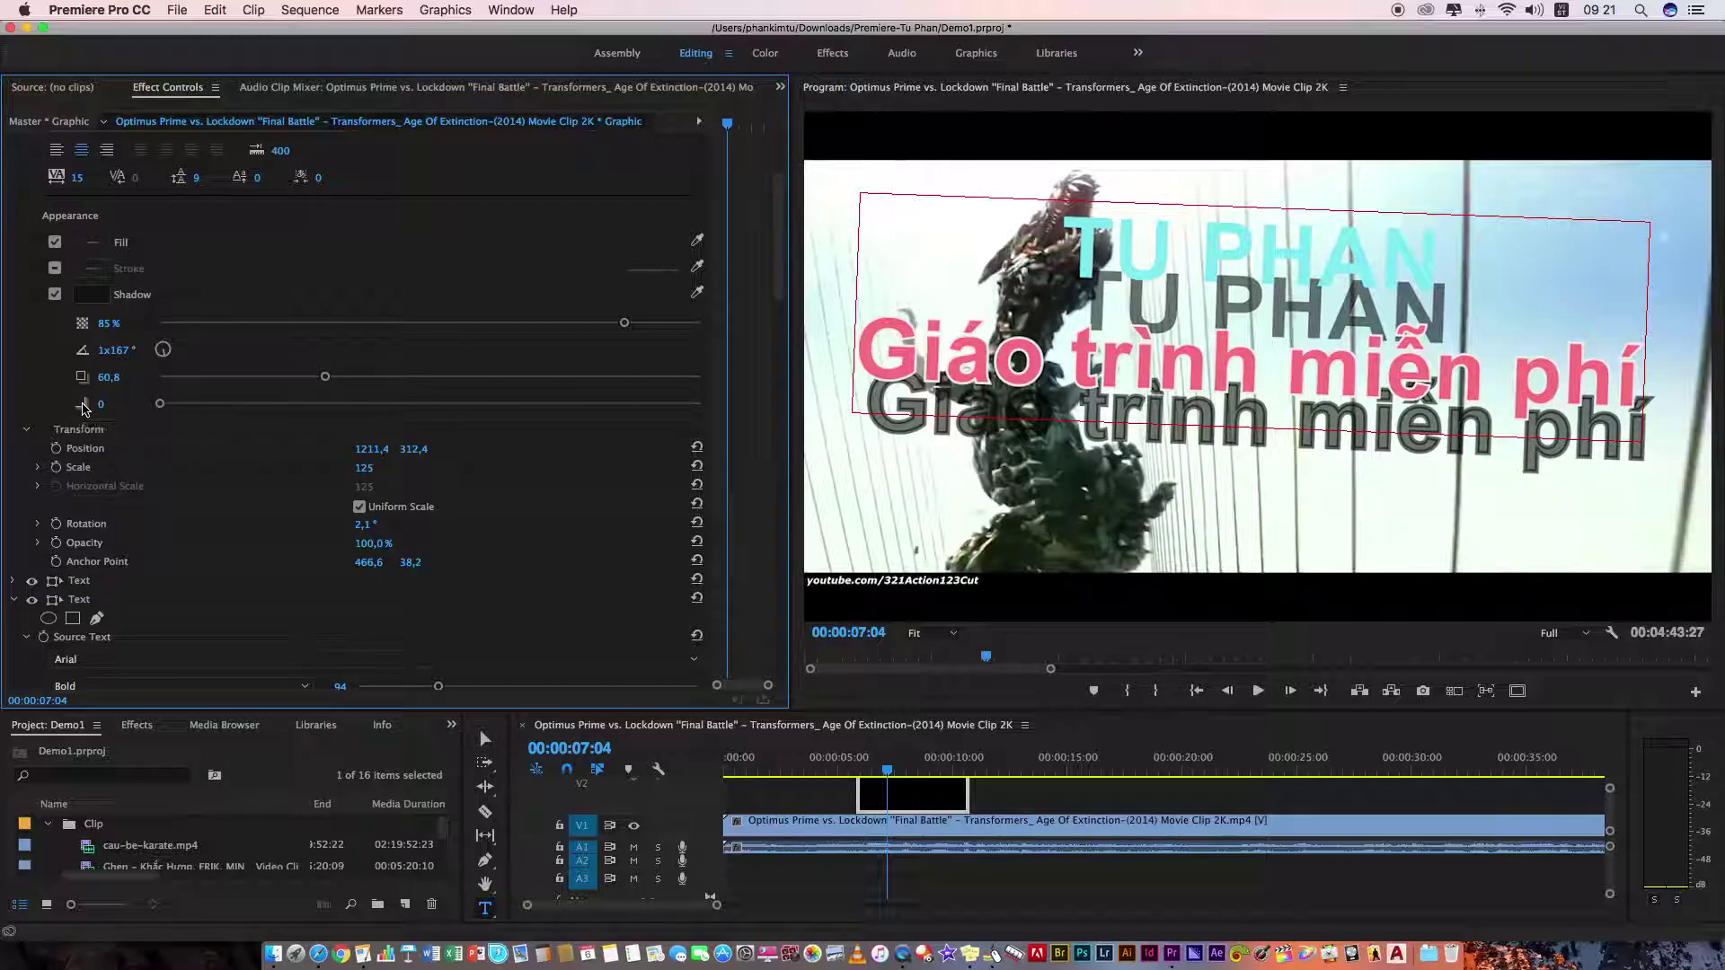
{"action": "mouse_move", "coordinate": [162, 406]}
{"action": "left_mouse_down"}
{"action": "mouse_move", "coordinate": [334, 409]}
{"action": "mouse_move", "coordinate": [257, 405]}
{"action": "left_mouse_up"}
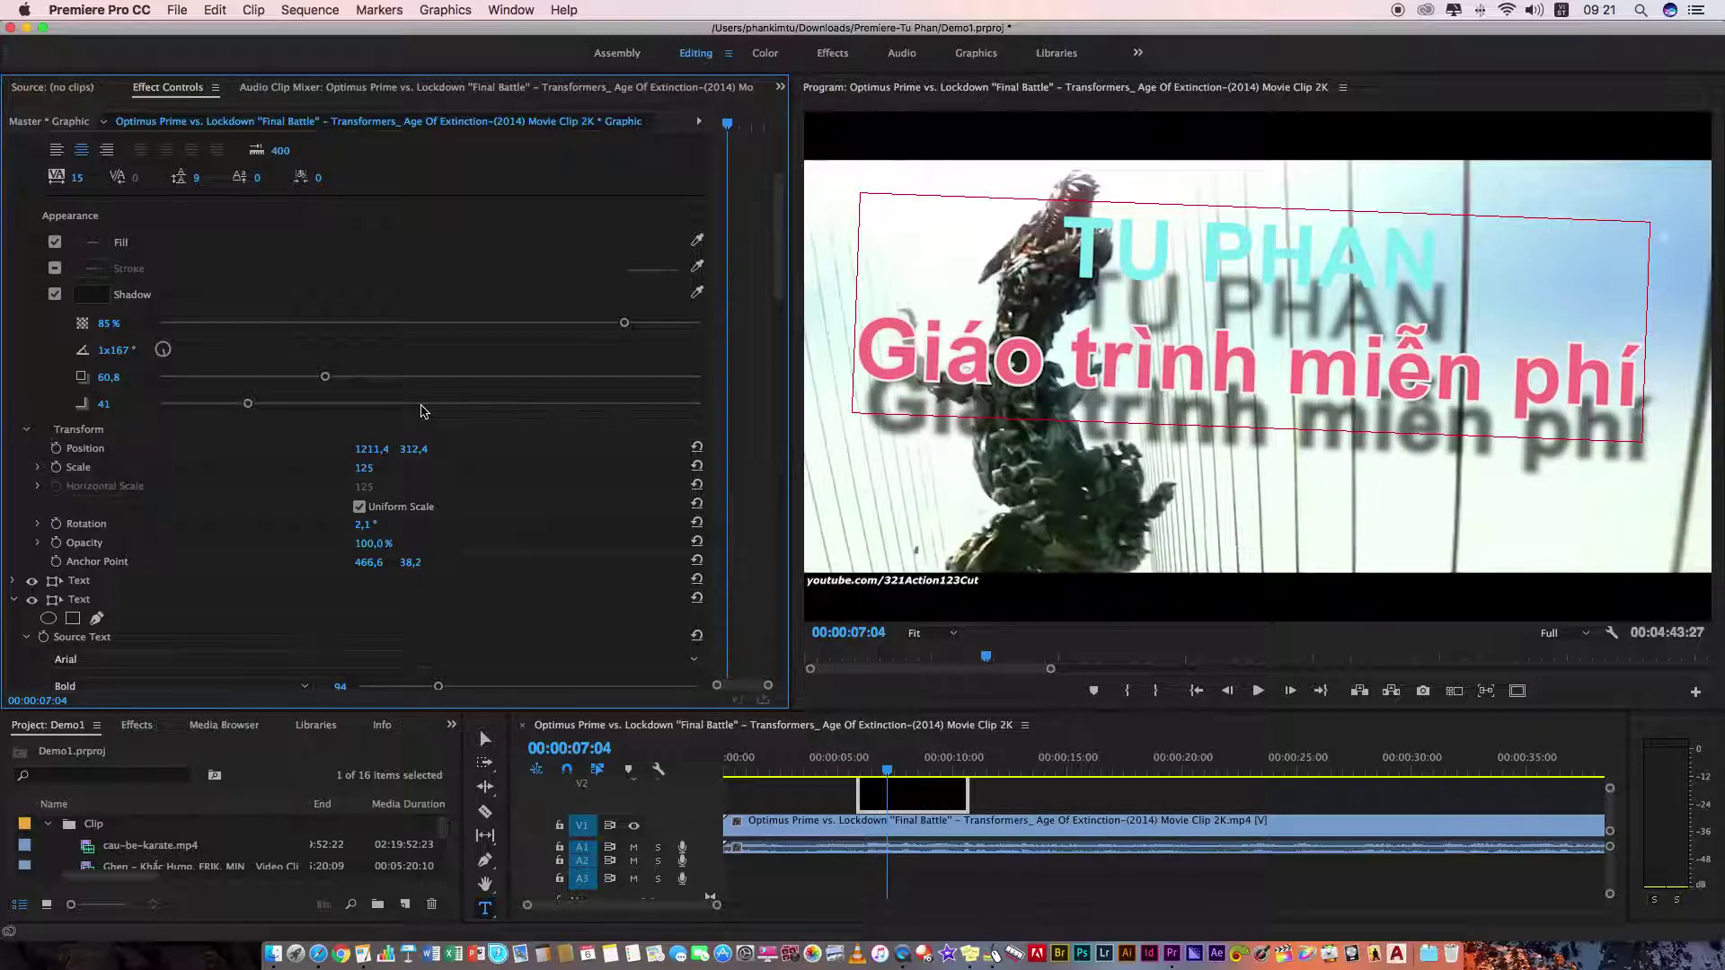
{"action": "left_click_drag", "start_coordinate": [249, 405], "coordinate": [150, 408]}
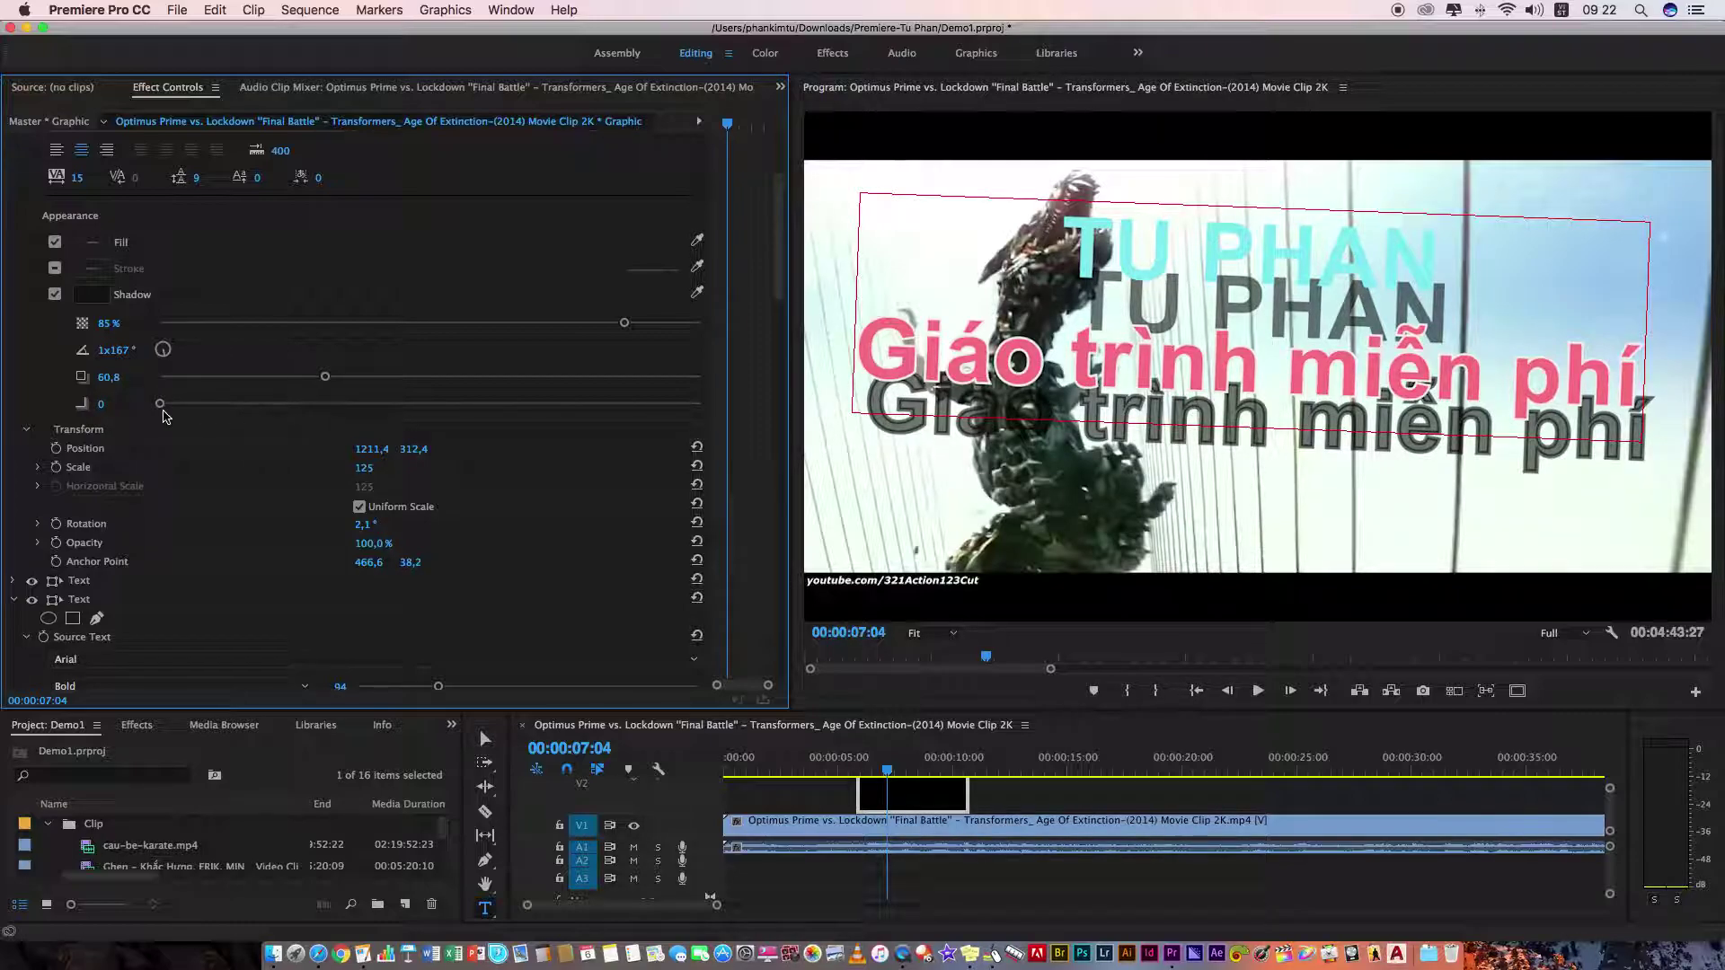
{"action": "left_click_drag", "start_coordinate": [160, 409], "coordinate": [201, 412]}
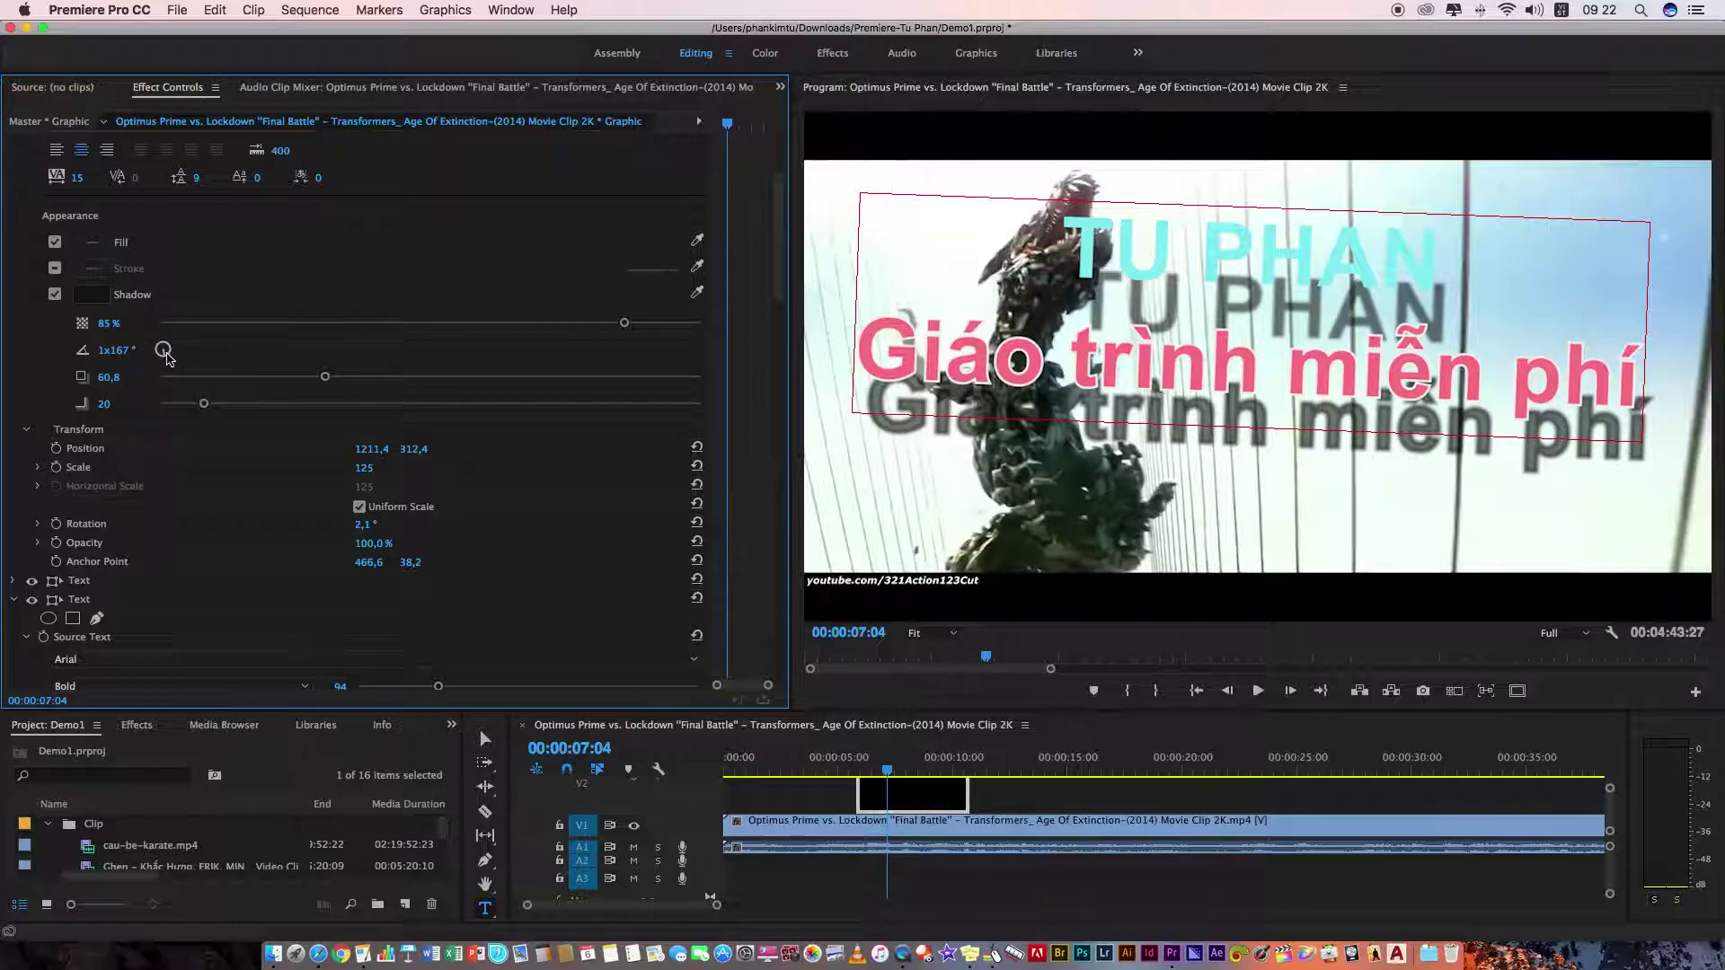
{"action": "left_click_drag", "start_coordinate": [167, 359], "coordinate": [123, 385]}
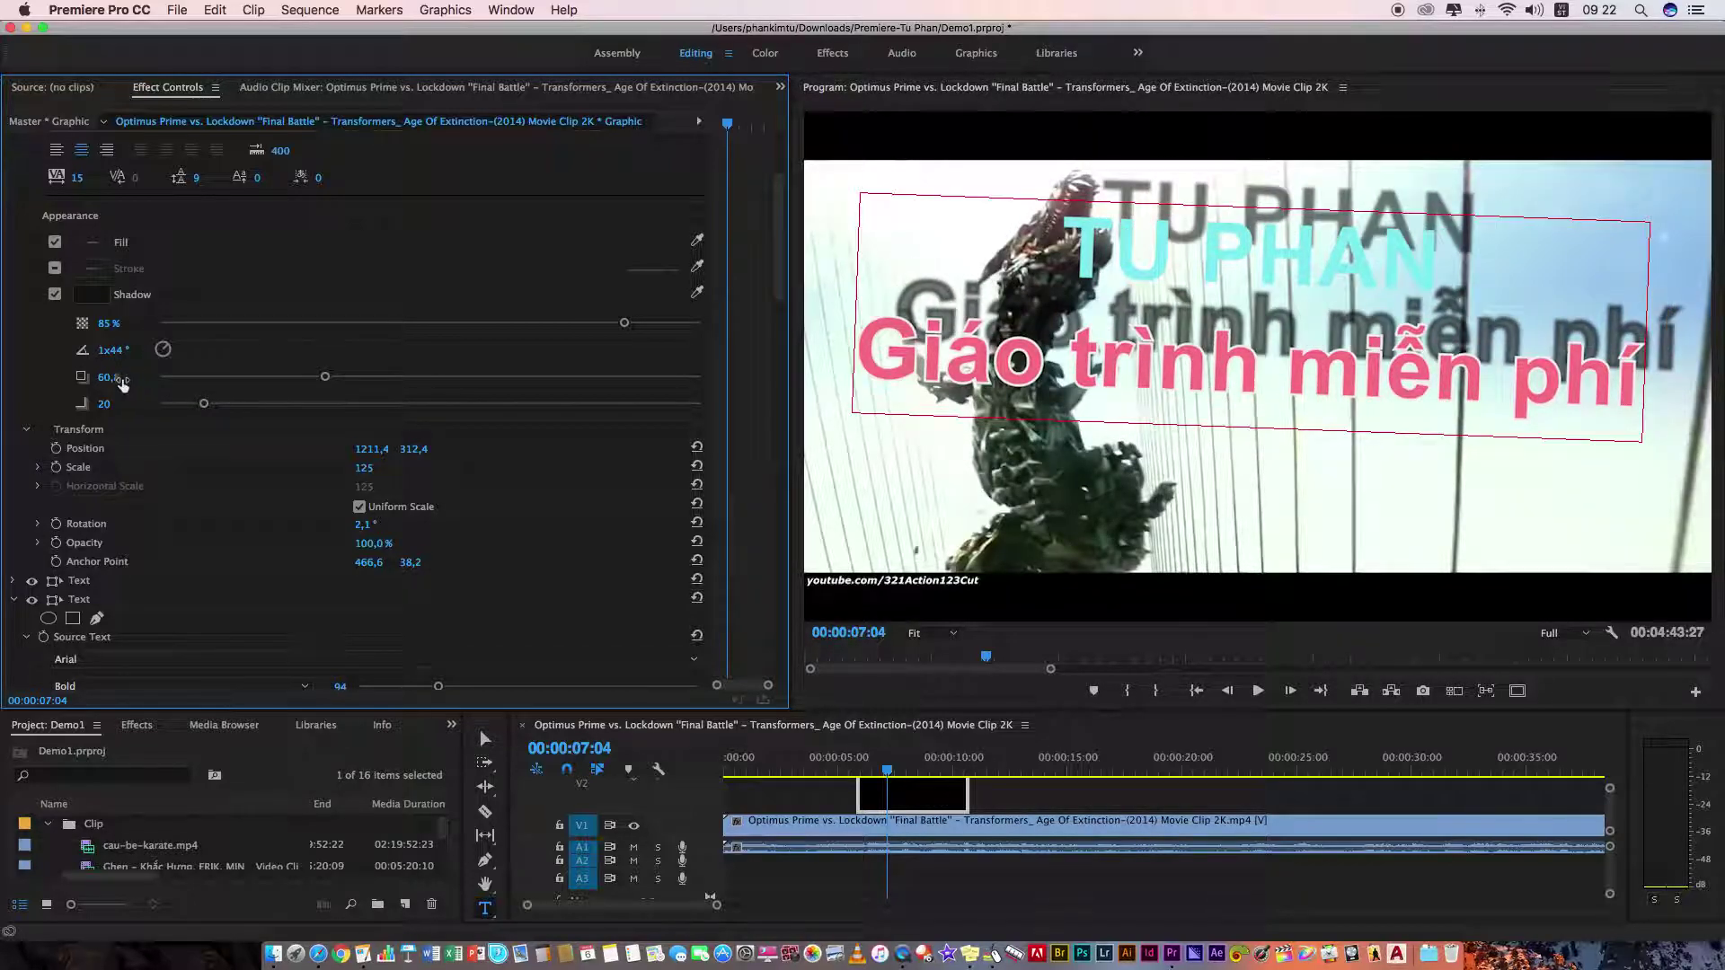
{"action": "mouse_move", "coordinate": [324, 377]}
{"action": "left_mouse_down"}
{"action": "mouse_move", "coordinate": [203, 376]}
{"action": "mouse_move", "coordinate": [238, 410]}
{"action": "left_mouse_up"}
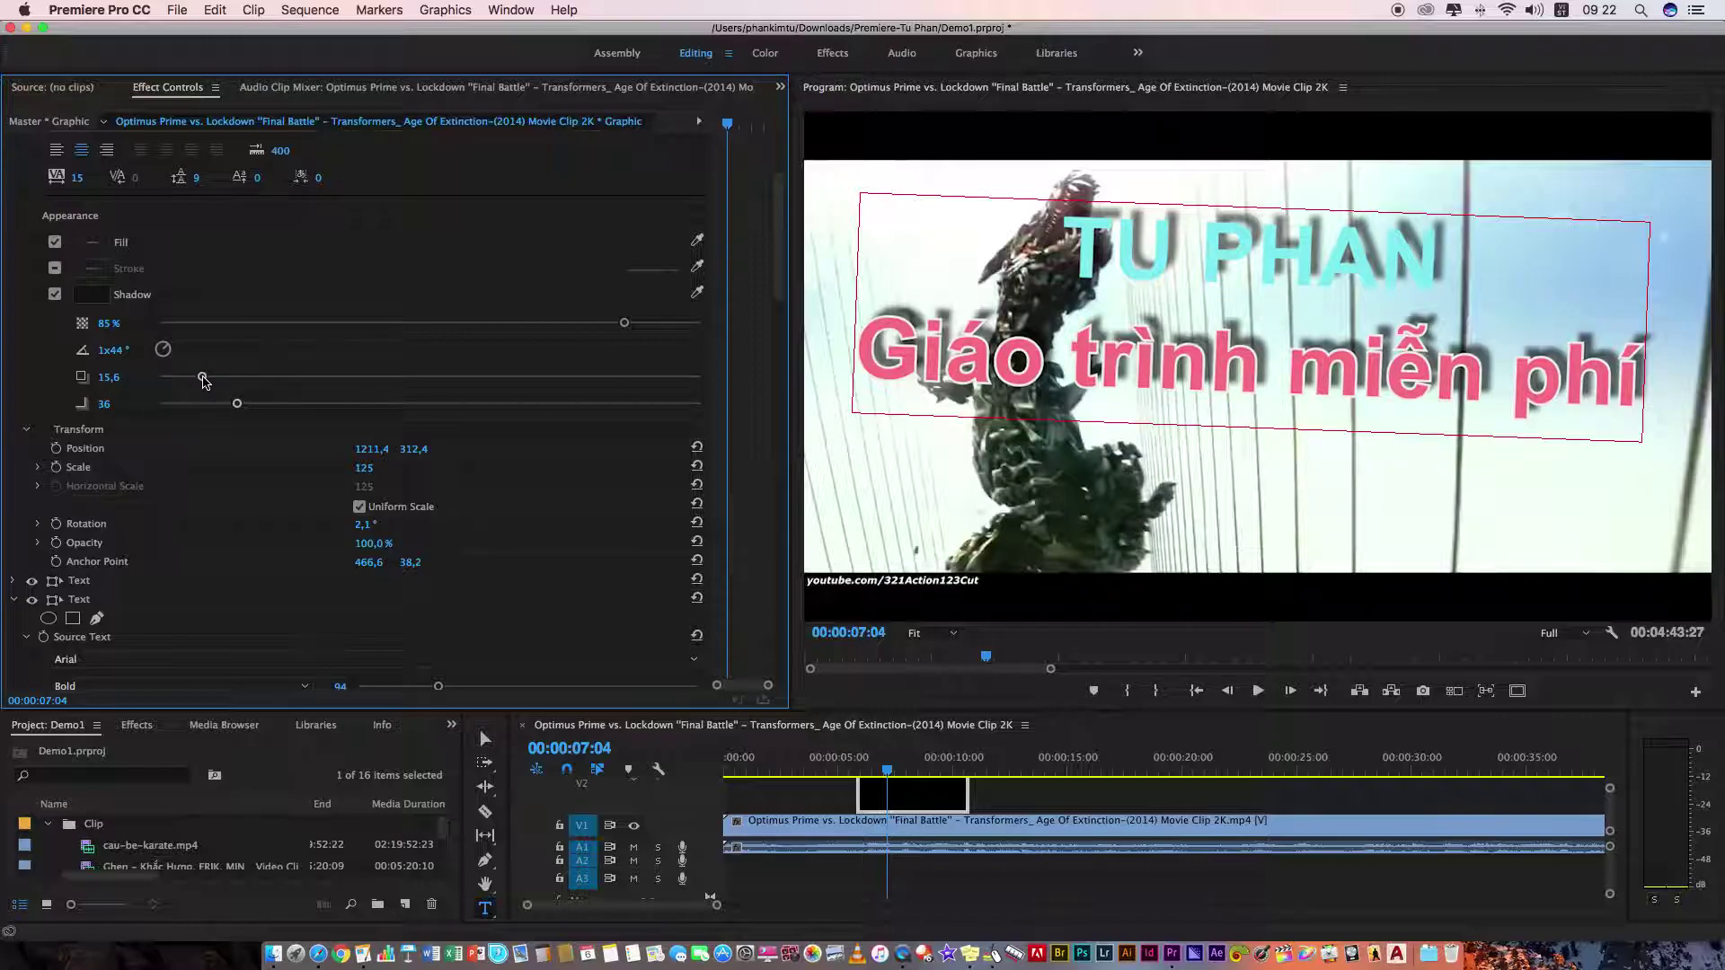
{"action": "mouse_move", "coordinate": [202, 377]}
{"action": "left_mouse_down"}
{"action": "mouse_move", "coordinate": [182, 377]}
{"action": "mouse_move", "coordinate": [216, 409]}
{"action": "mouse_move", "coordinate": [198, 406]}
{"action": "left_mouse_up"}
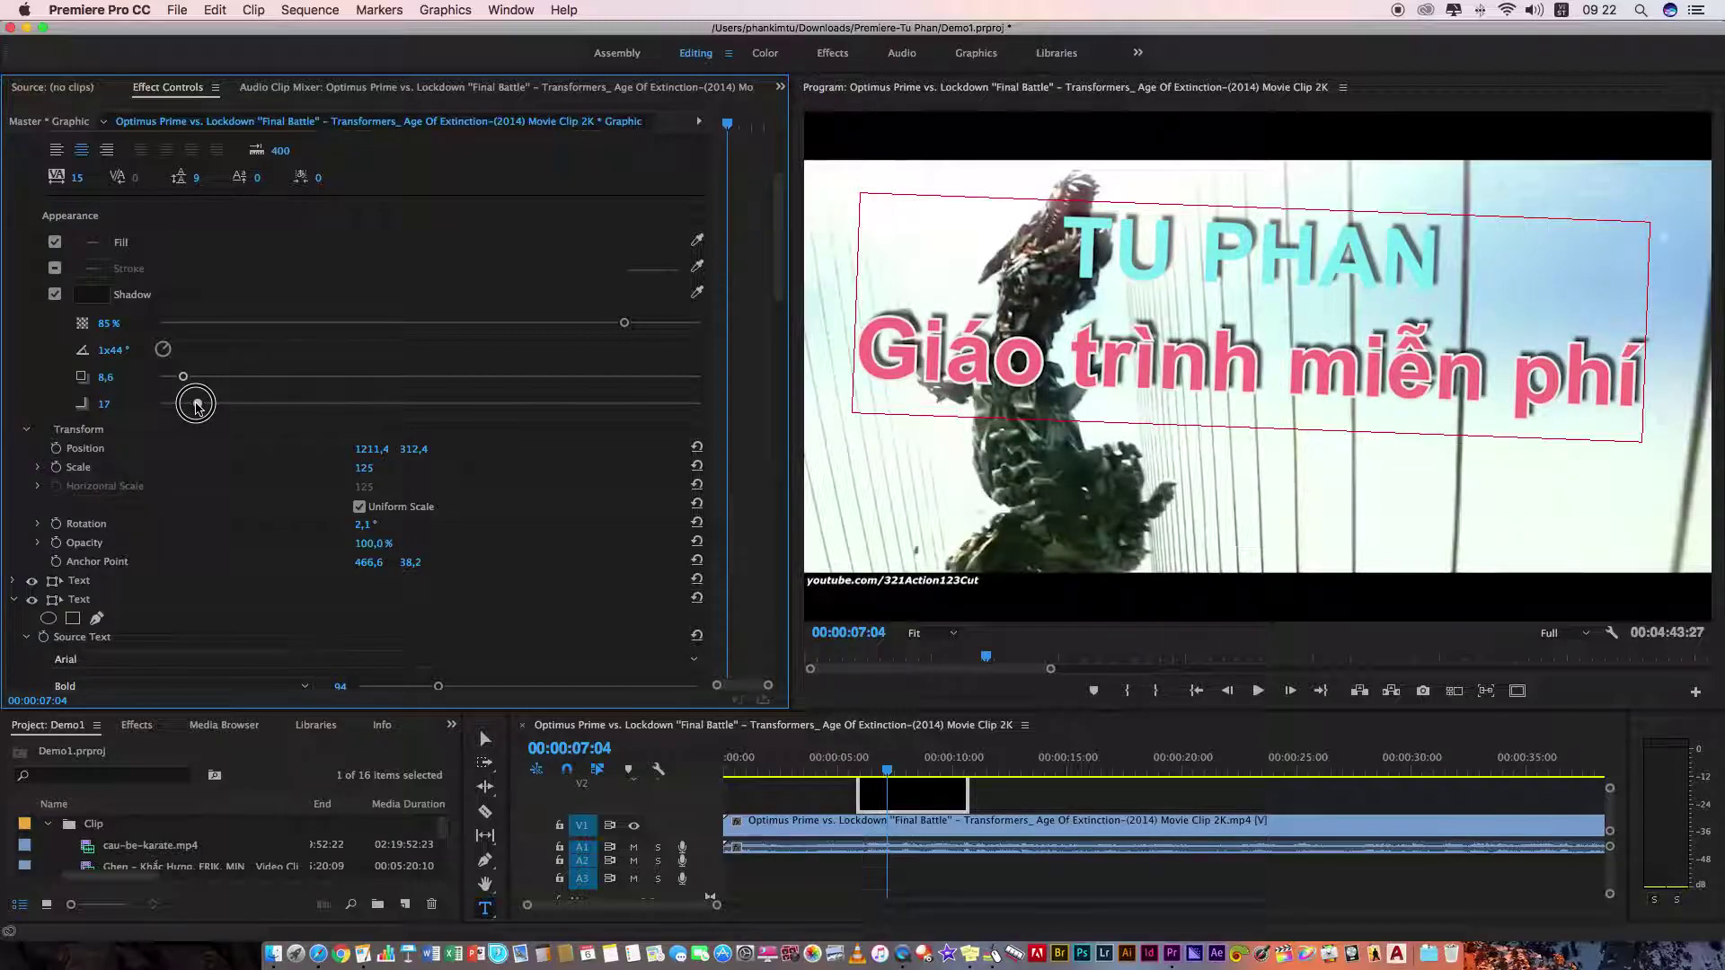
{"action": "left_click_drag", "start_coordinate": [626, 325], "coordinate": [736, 327]}
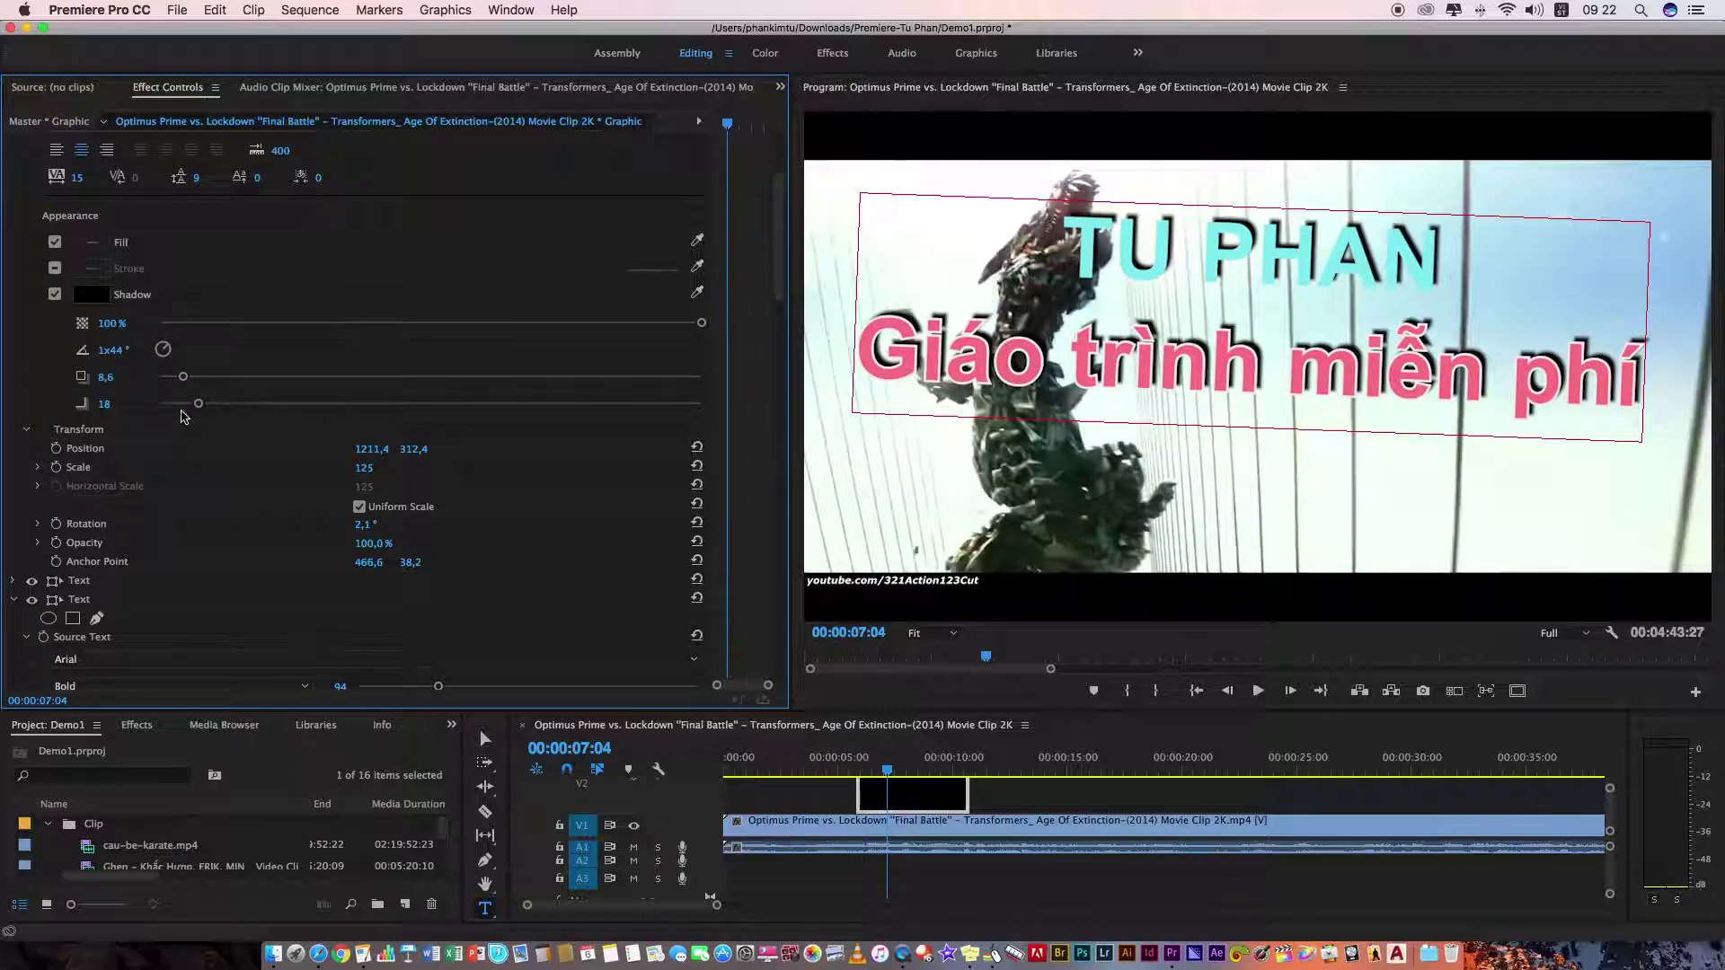
- Move the title right and slightly down to position 1209.5, 411.4 over the clip
{"action": "scroll", "coordinate": [49, 414], "scroll_direction": "down", "scroll_amount": 3}
{"action": "scroll", "coordinate": [49, 414], "scroll_direction": "up", "scroll_amount": 5}
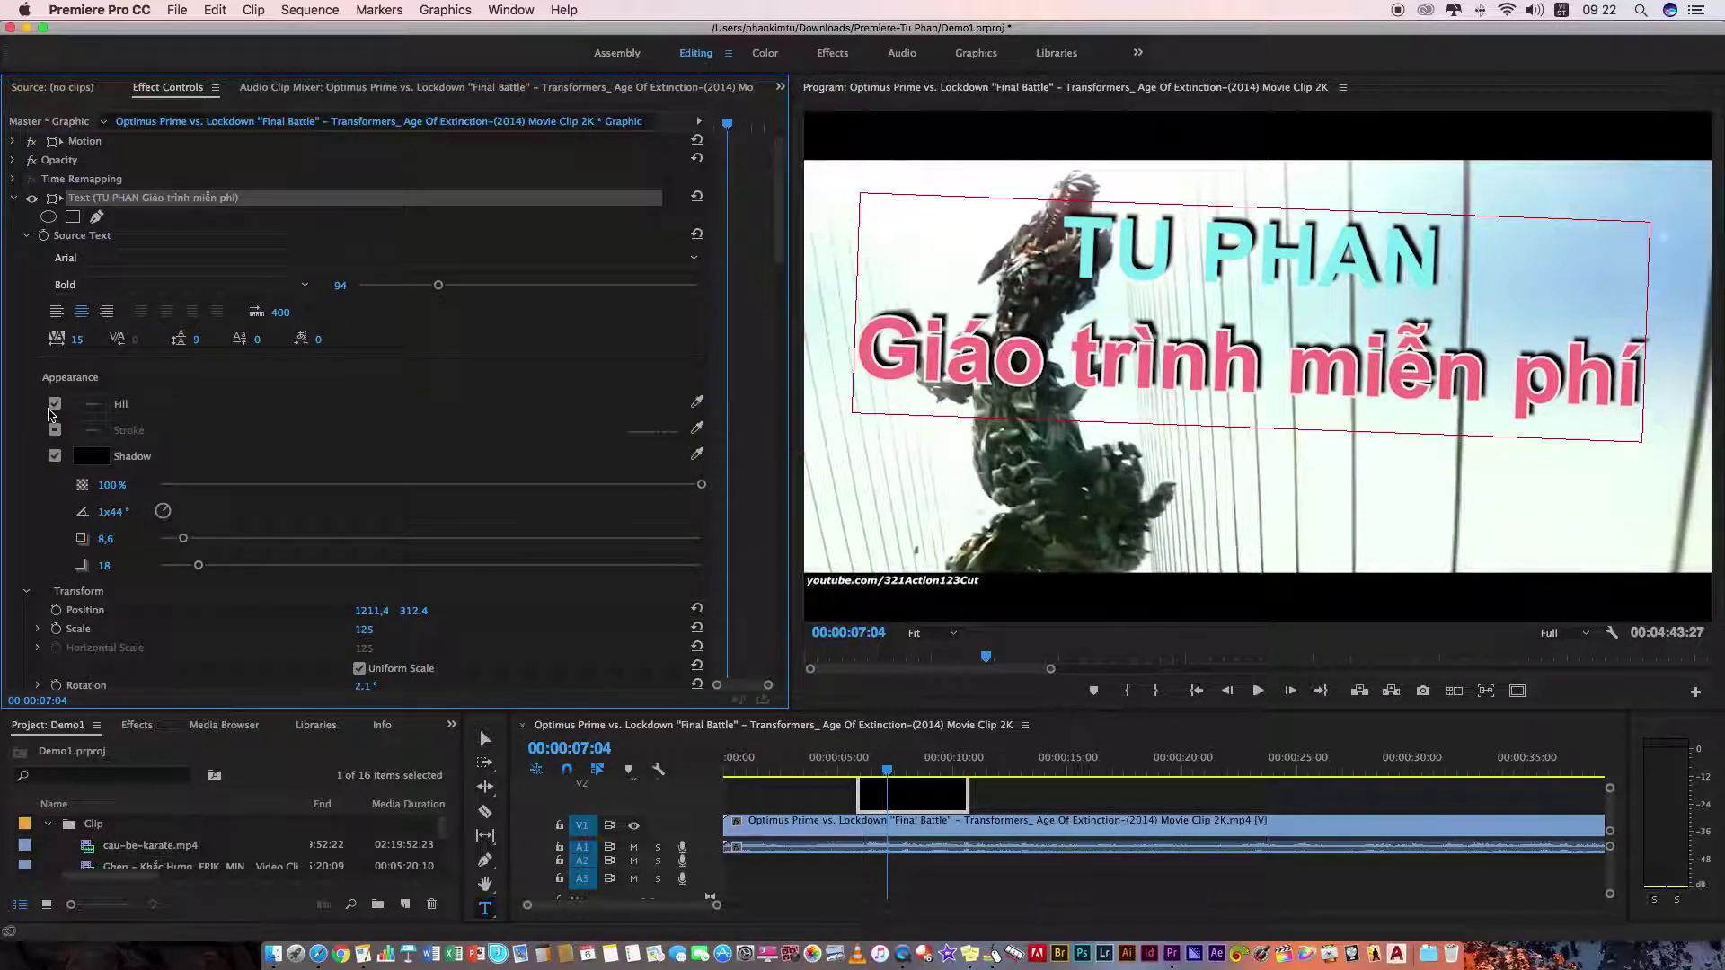
{"action": "scroll", "coordinate": [40, 310], "scroll_direction": "down", "scroll_amount": 5}
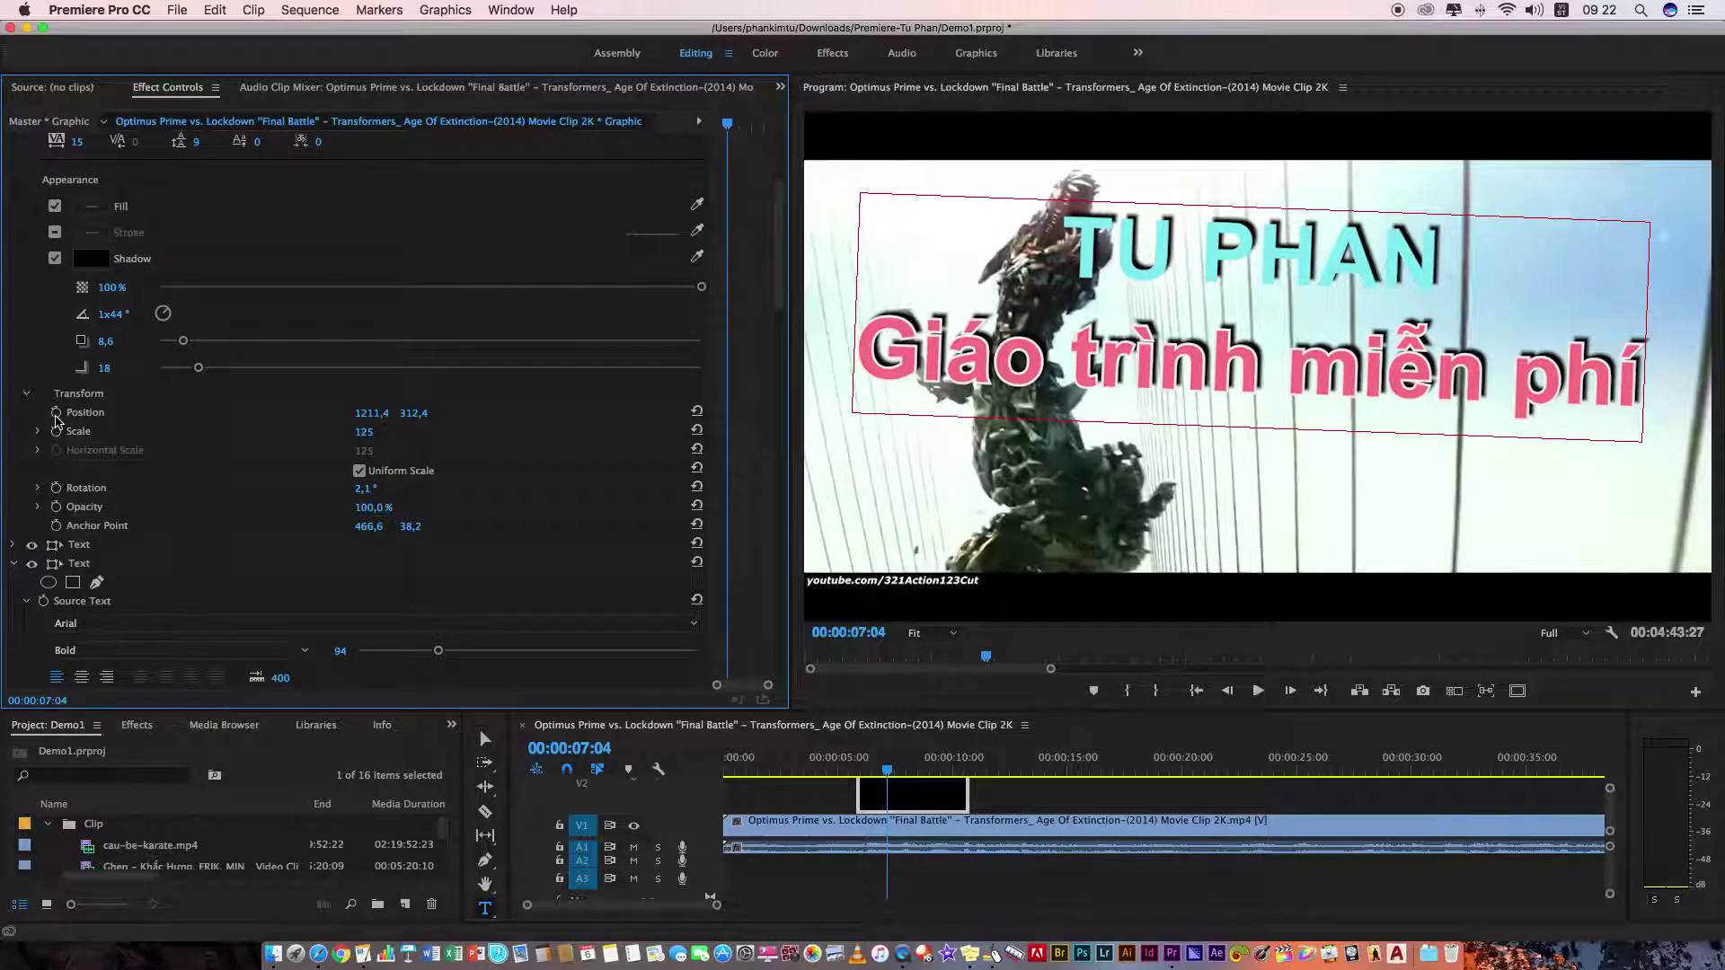
{"action": "scroll", "coordinate": [85, 364], "scroll_direction": "down", "scroll_amount": 2}
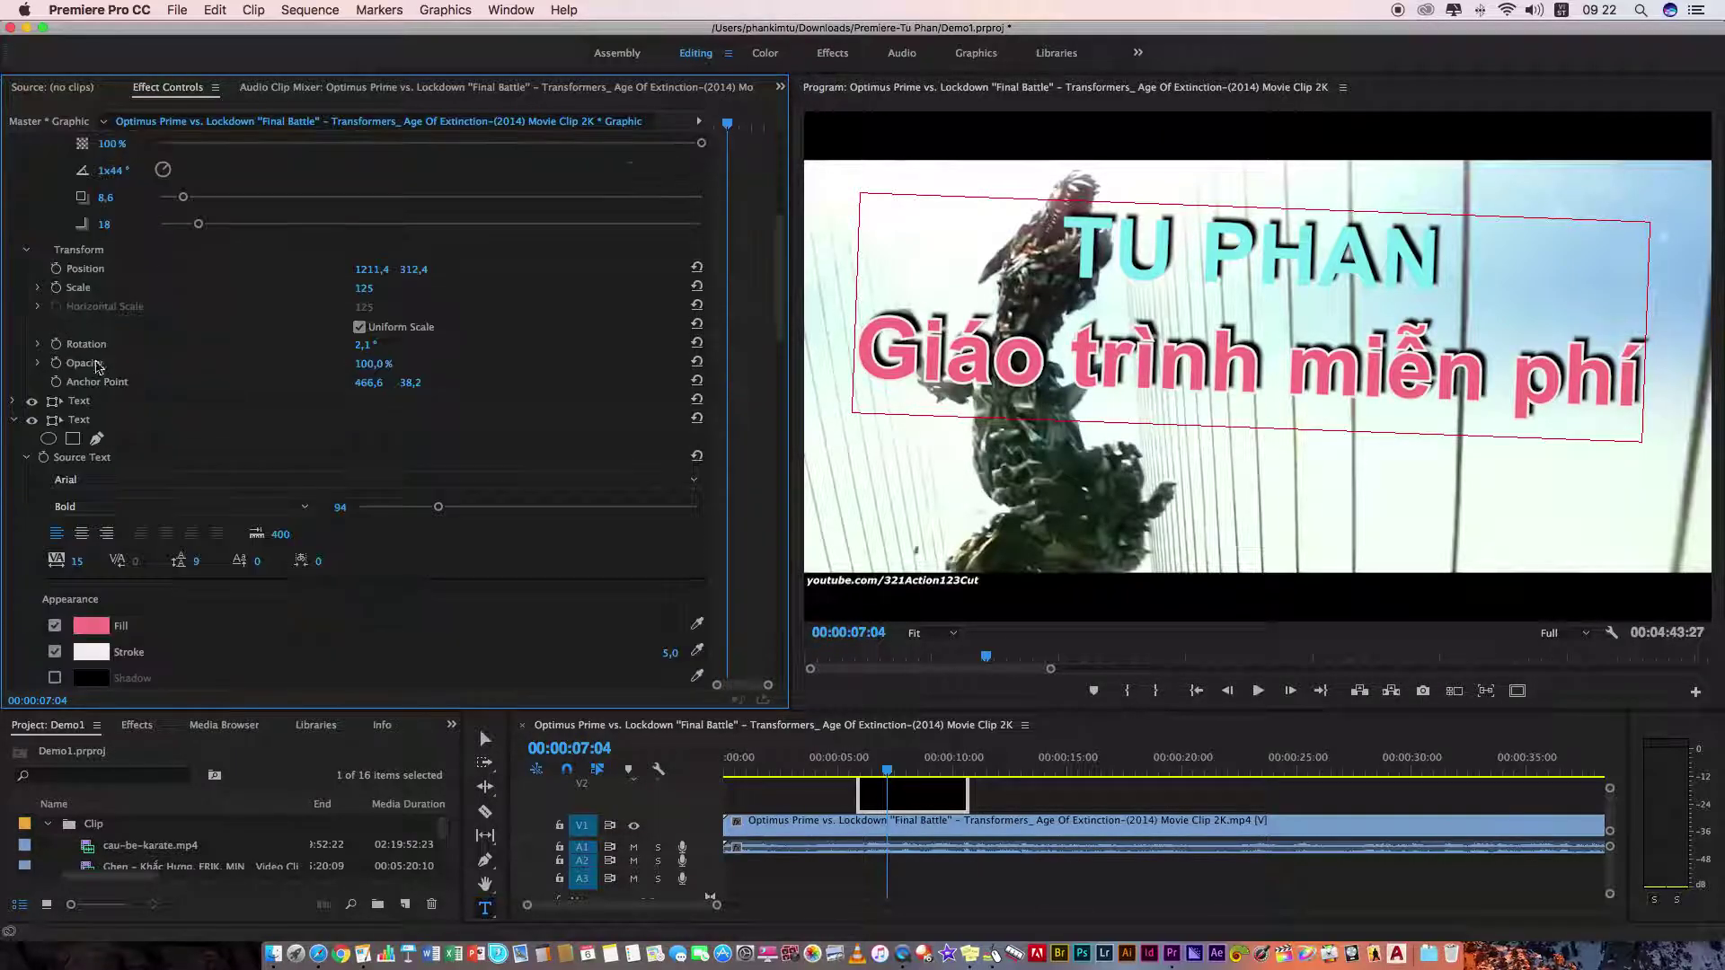
{"action": "scroll", "coordinate": [88, 296], "scroll_direction": "up", "scroll_amount": 2}
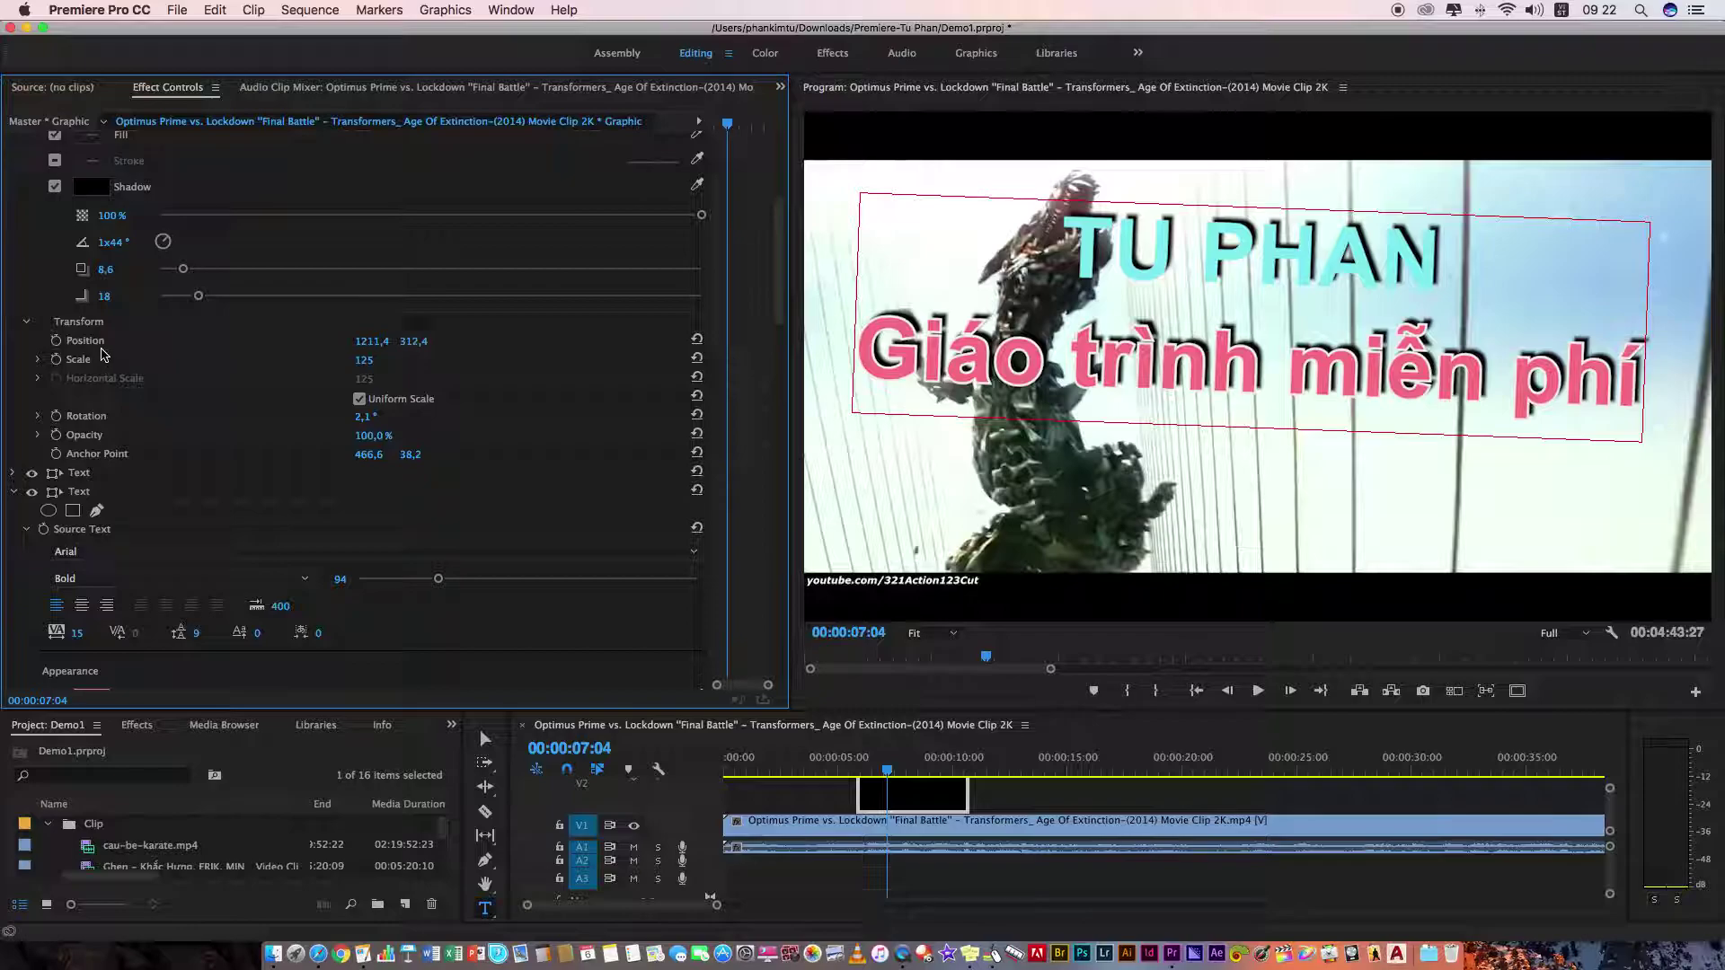
{"action": "left_click", "coordinate": [493, 742]}
{"action": "mouse_move", "coordinate": [1126, 342]}
{"action": "left_mouse_down"}
{"action": "mouse_move", "coordinate": [1166, 362]}
{"action": "mouse_move", "coordinate": [1101, 392]}
{"action": "left_mouse_up"}
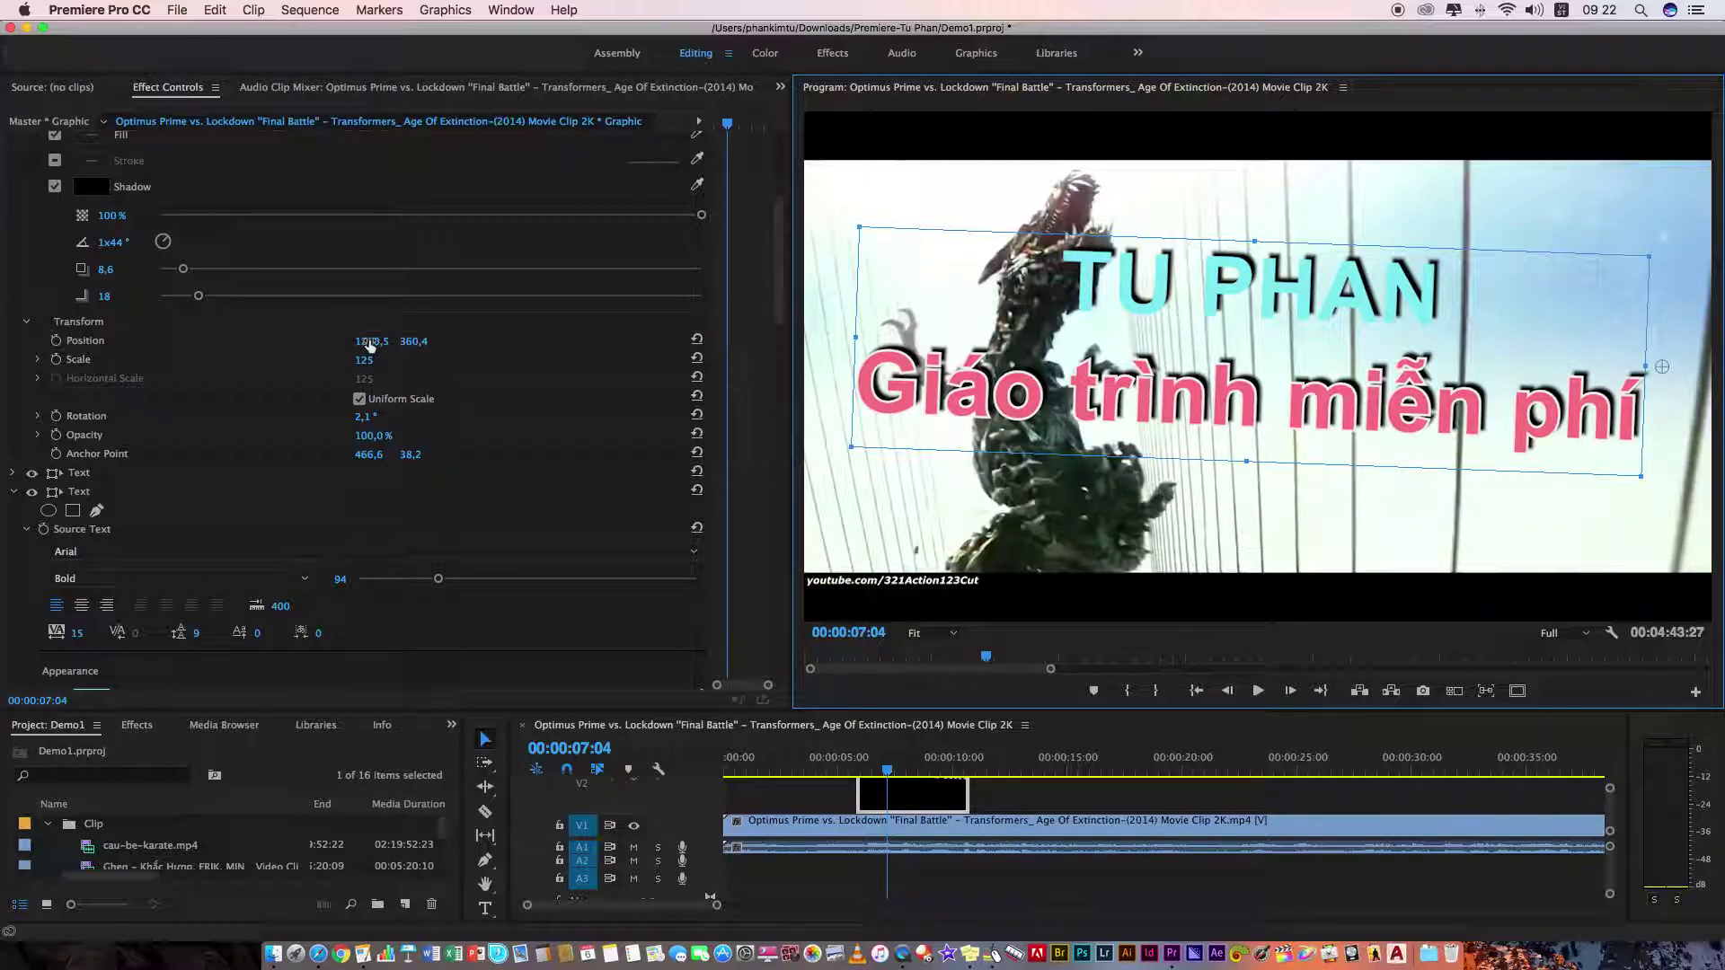
{"action": "mouse_move", "coordinate": [371, 346]}
{"action": "left_mouse_down"}
{"action": "mouse_move", "coordinate": [469, 346]}
{"action": "mouse_move", "coordinate": [173, 346]}
{"action": "left_mouse_up"}
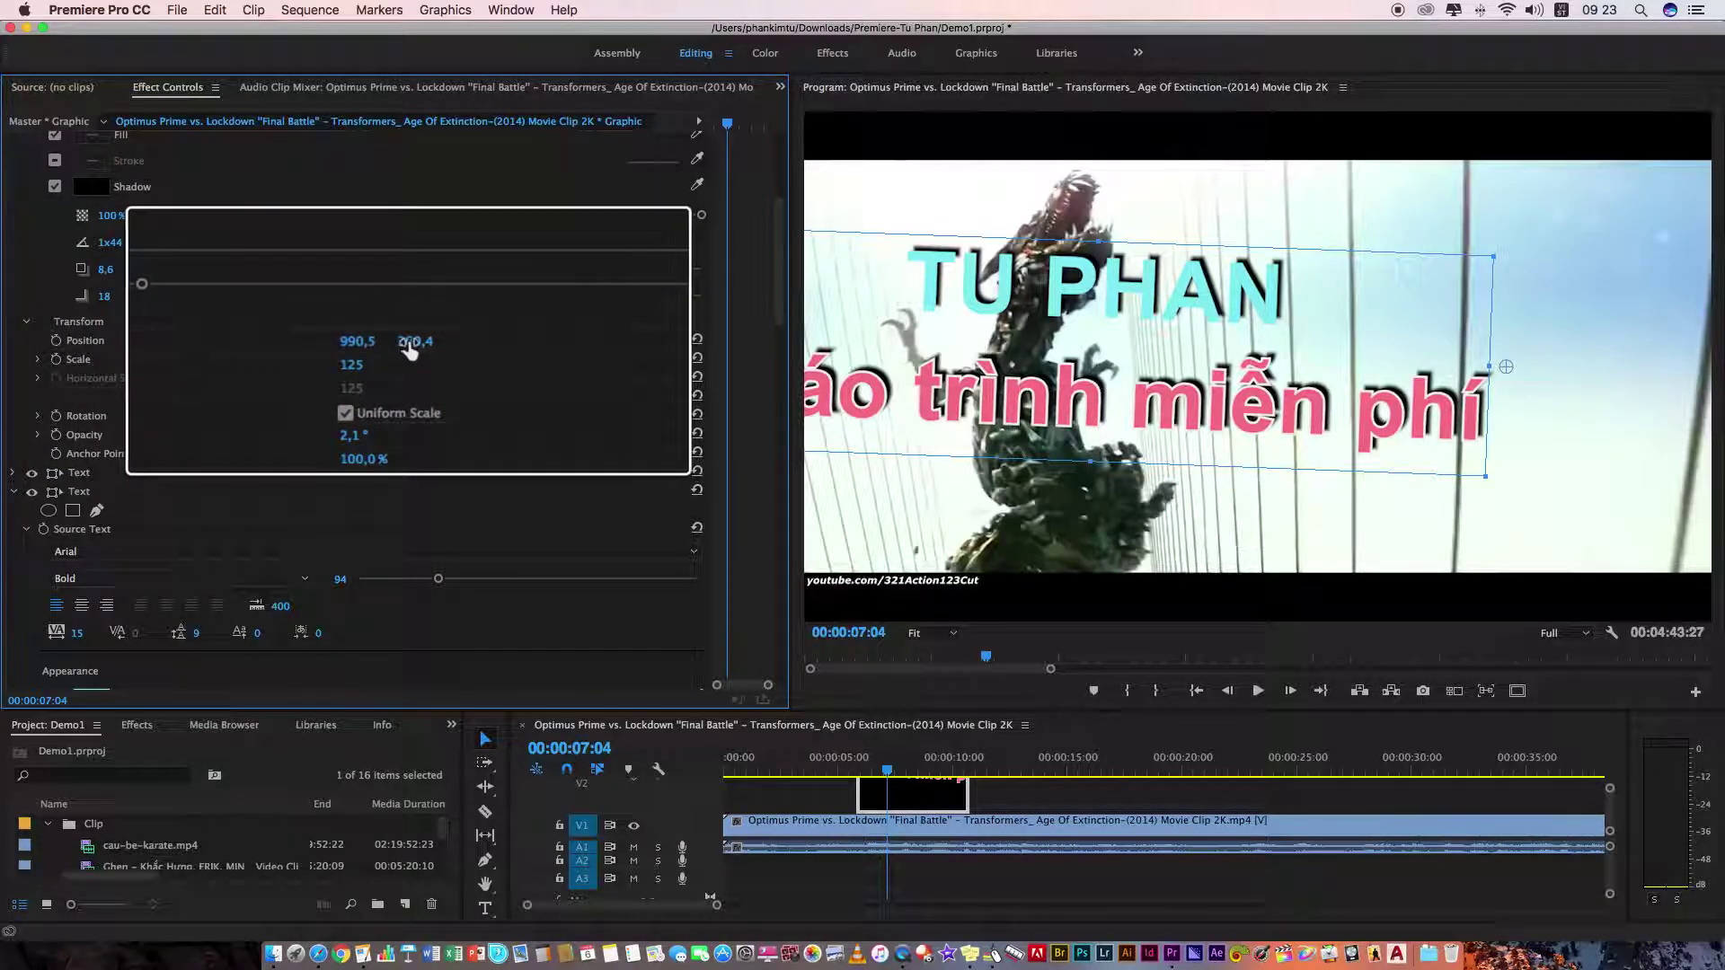
{"action": "left_click_drag", "start_coordinate": [364, 351], "coordinate": [364, 351]}
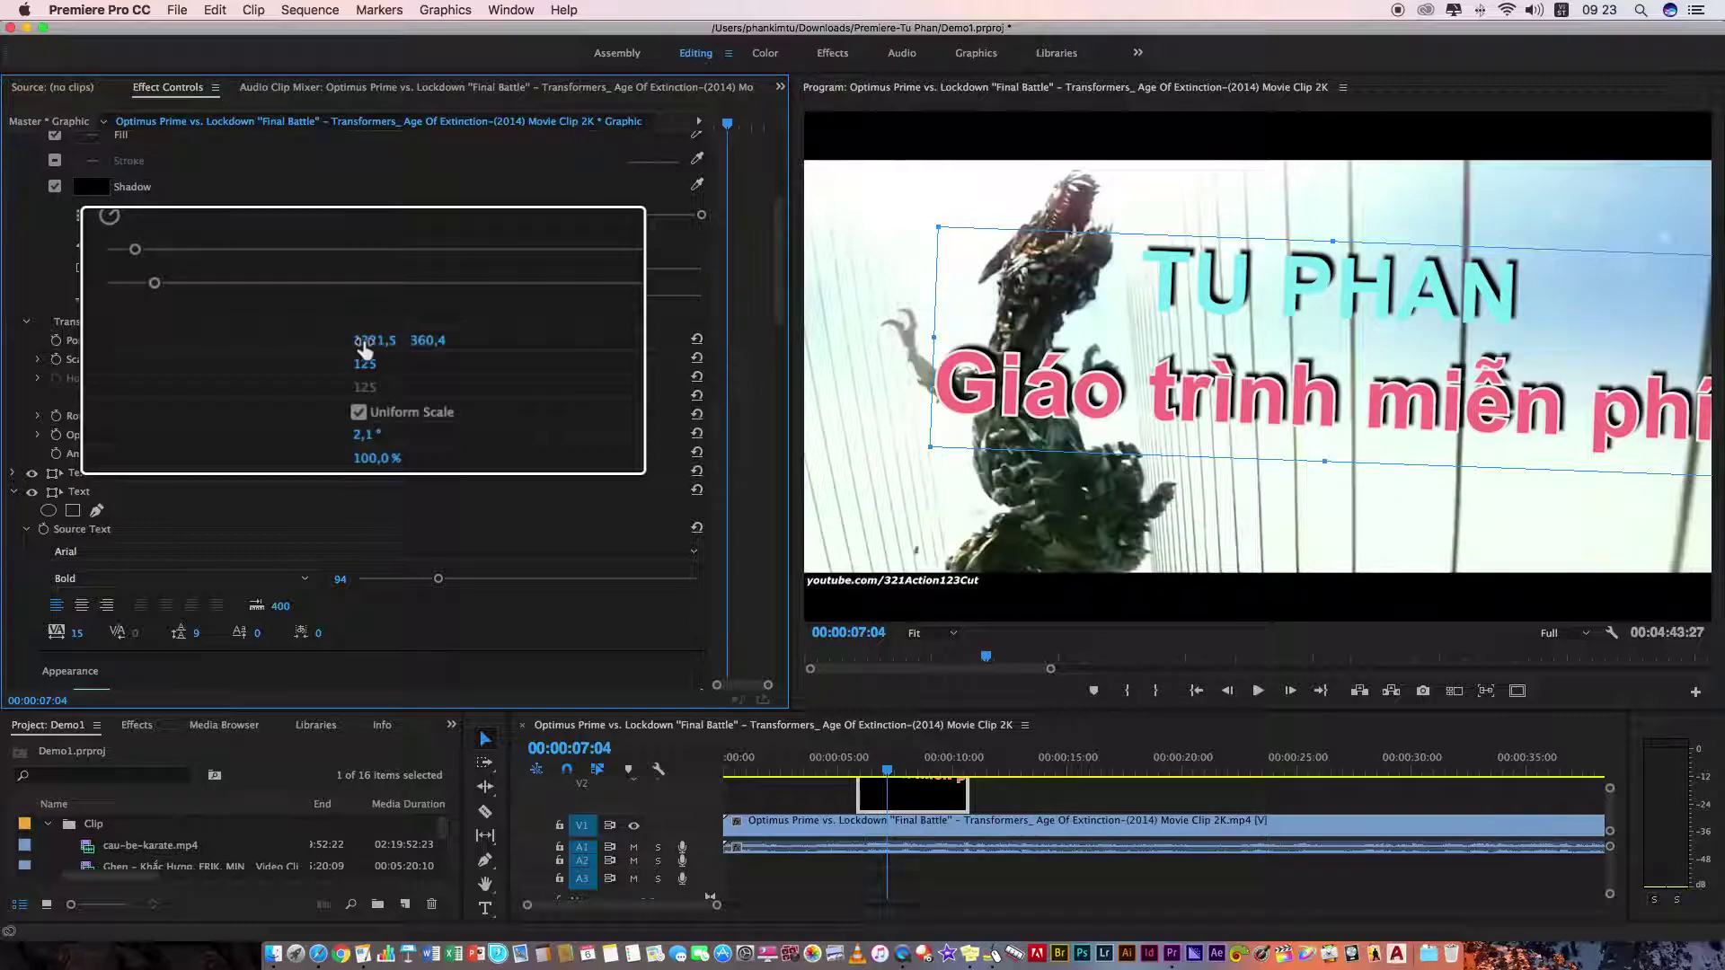
{"action": "left_click_drag", "start_coordinate": [363, 350], "coordinate": [374, 347]}
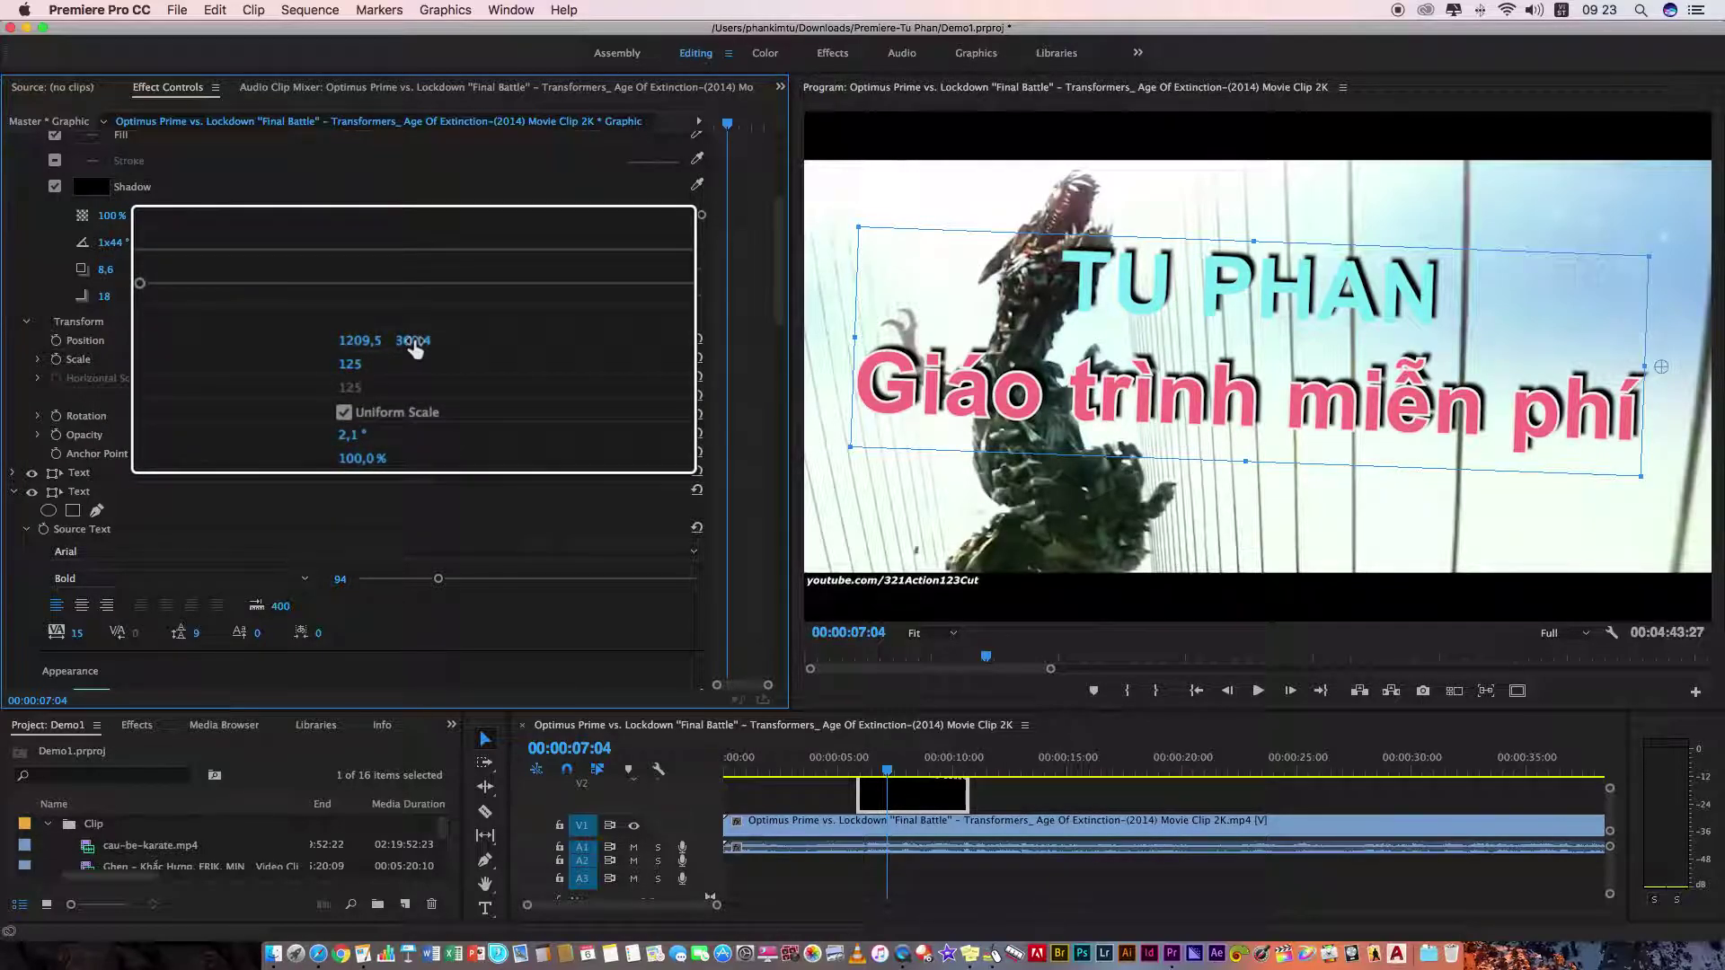
{"action": "left_click_drag", "start_coordinate": [413, 341], "coordinate": [414, 347]}
{"action": "left_click_drag", "start_coordinate": [413, 349], "coordinate": [413, 348]}
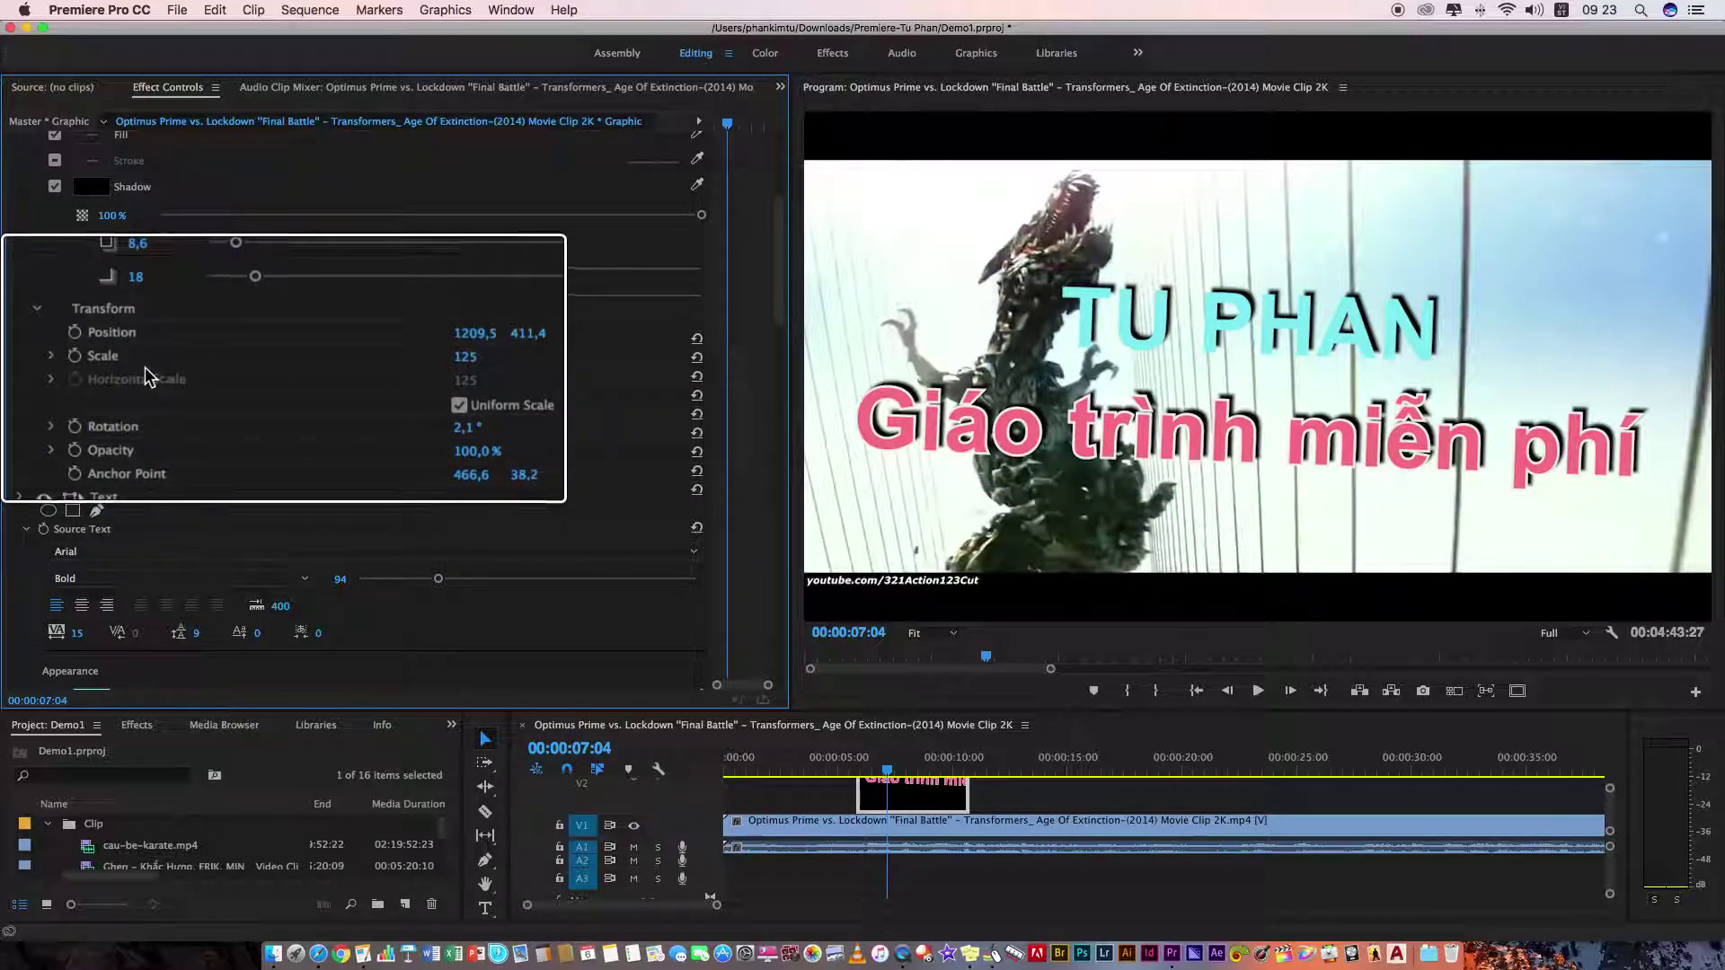
- Save the project and scale the title down to 119
{"action": "key", "text": "ctrl+s"}
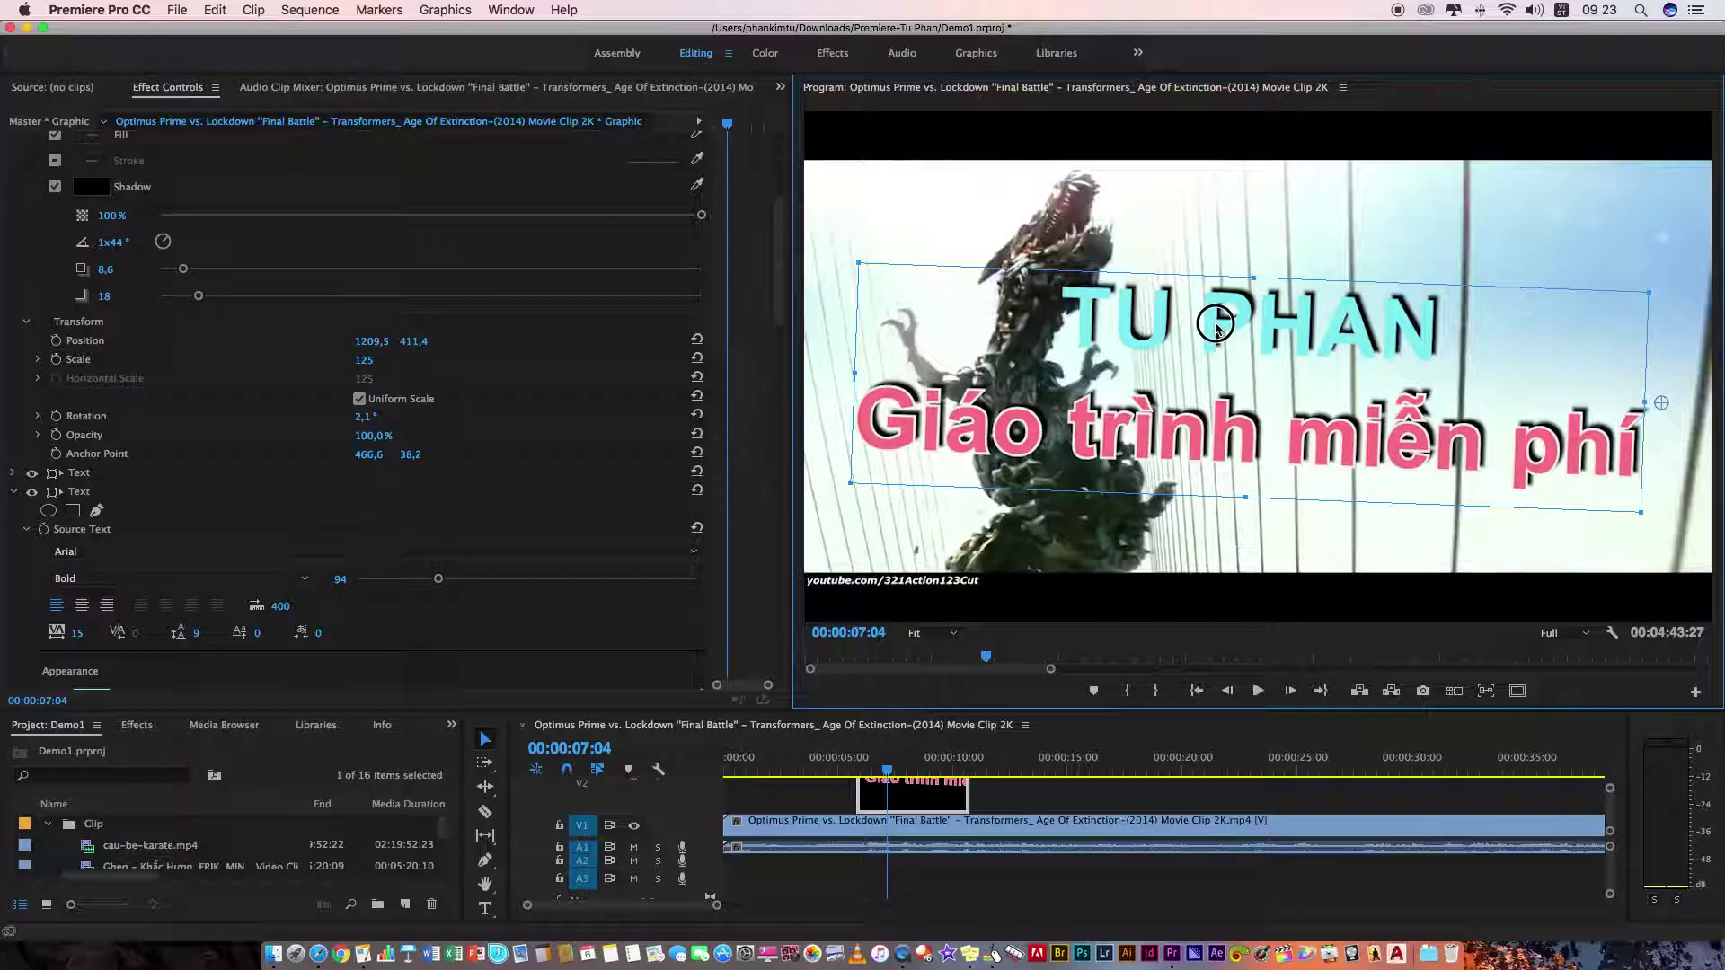
{"action": "left_click_drag", "start_coordinate": [1204, 325], "coordinate": [1193, 306]}
{"action": "mouse_move", "coordinate": [1643, 269]}
{"action": "left_mouse_down"}
{"action": "mouse_move", "coordinate": [1527, 341]}
{"action": "mouse_move", "coordinate": [1606, 310]}
{"action": "left_mouse_up"}
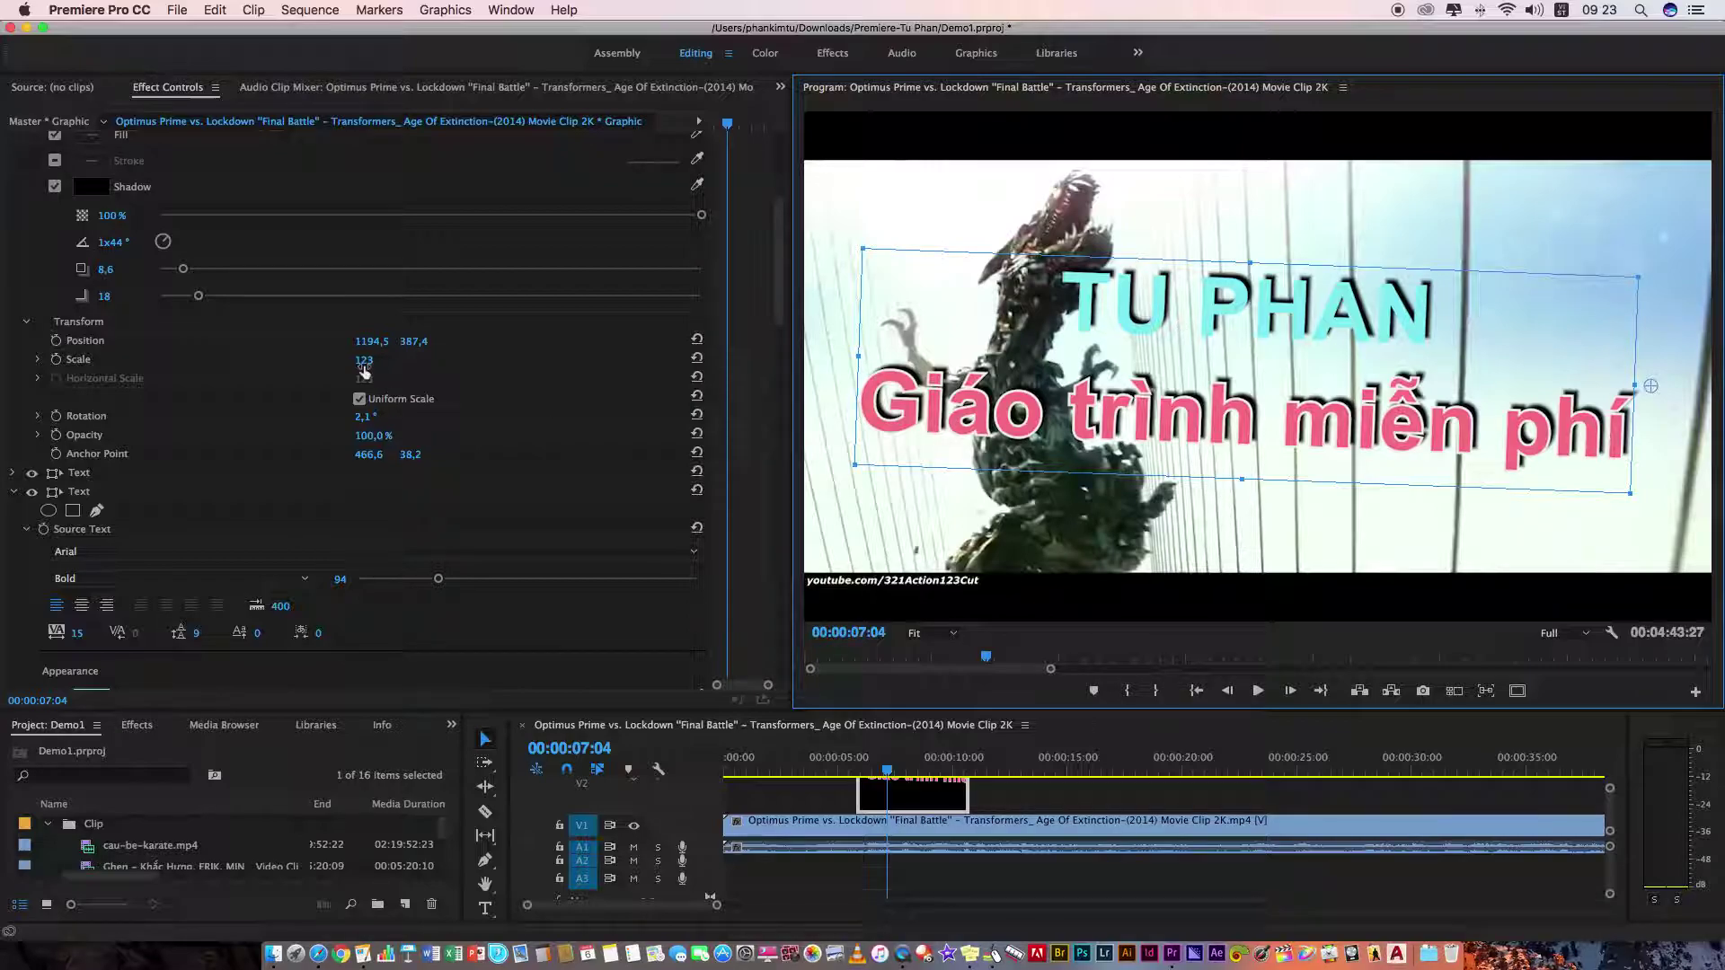
{"action": "left_click", "coordinate": [285, 360]}
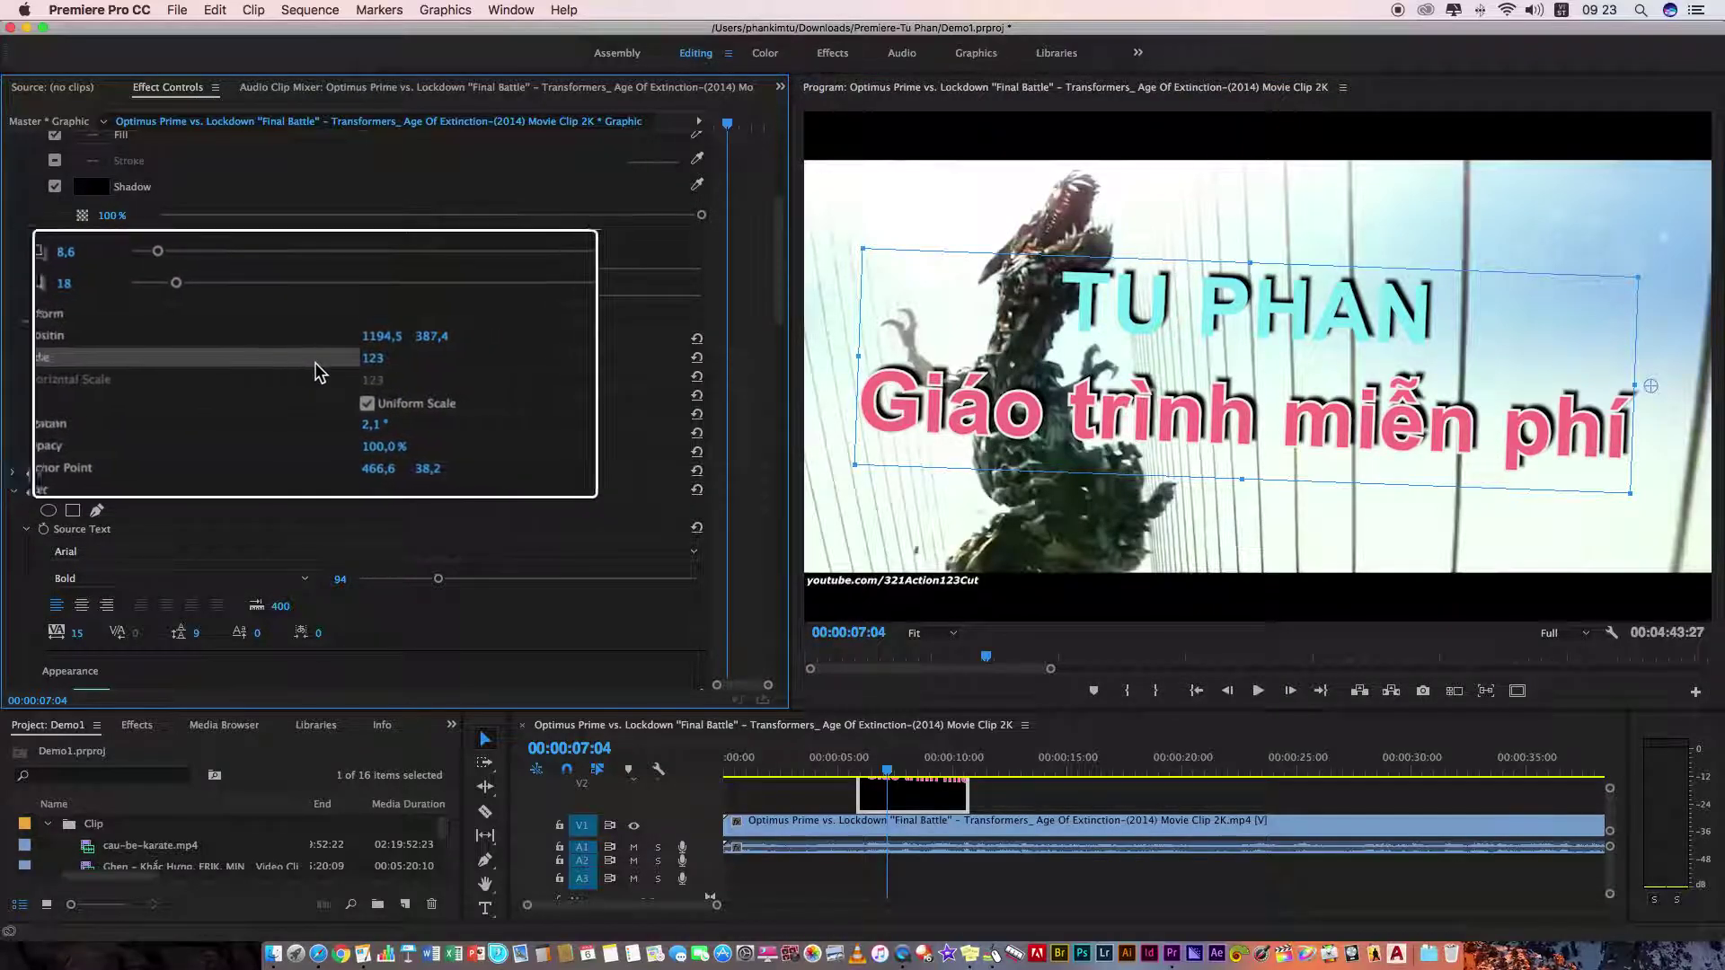
{"action": "left_click_drag", "start_coordinate": [368, 364], "coordinate": [368, 364]}
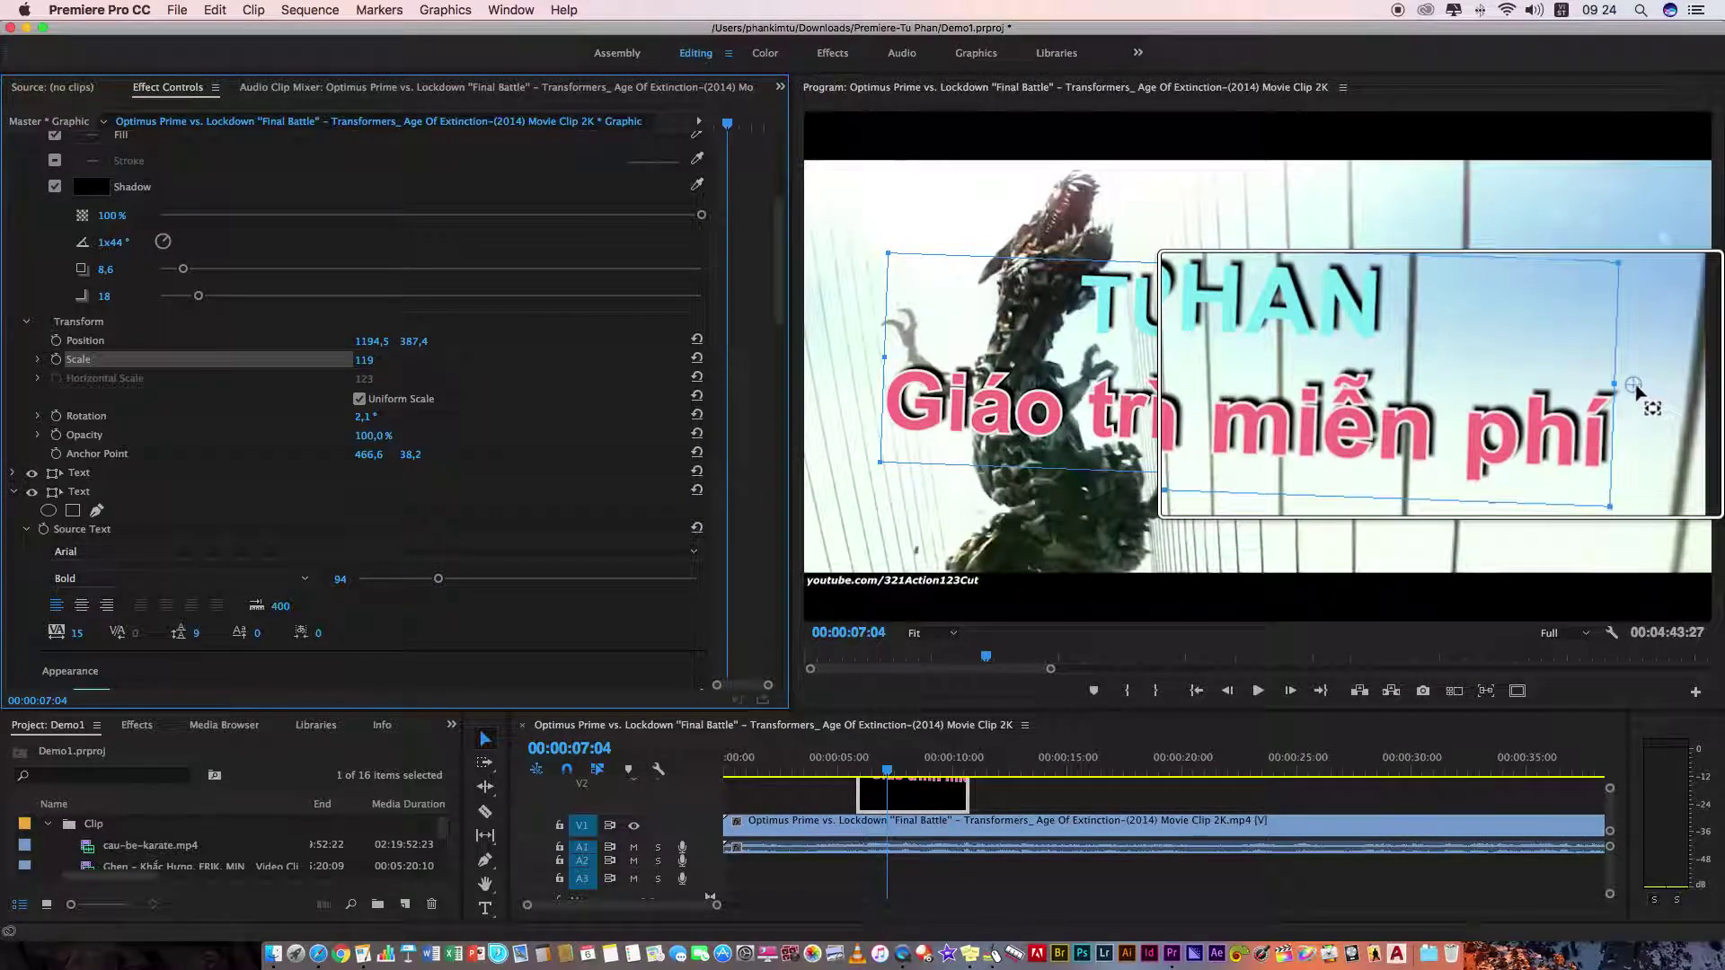
- Centre the title at 607.0, 389.2 using position and anchor point, with 0.8° rotation
{"action": "left_click_drag", "start_coordinate": [1651, 388], "coordinate": [1324, 397]}
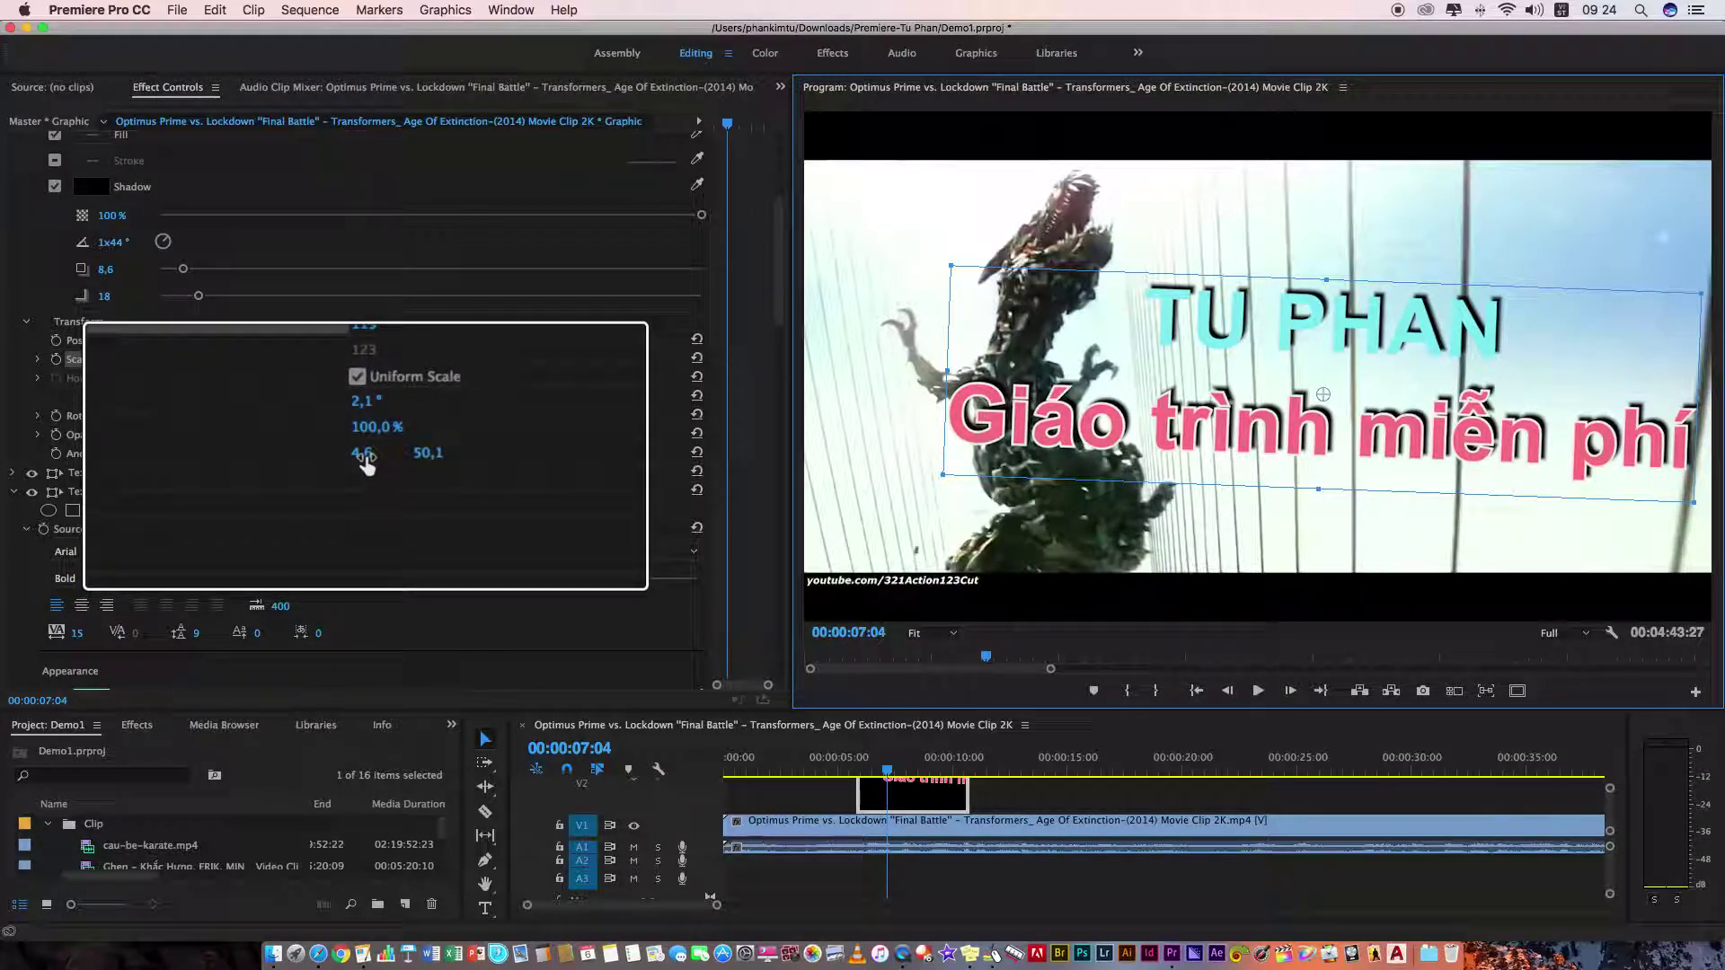
{"action": "mouse_move", "coordinate": [1323, 394]}
{"action": "left_mouse_down"}
{"action": "mouse_move", "coordinate": [1296, 383]}
{"action": "mouse_move", "coordinate": [1322, 389]}
{"action": "left_mouse_up"}
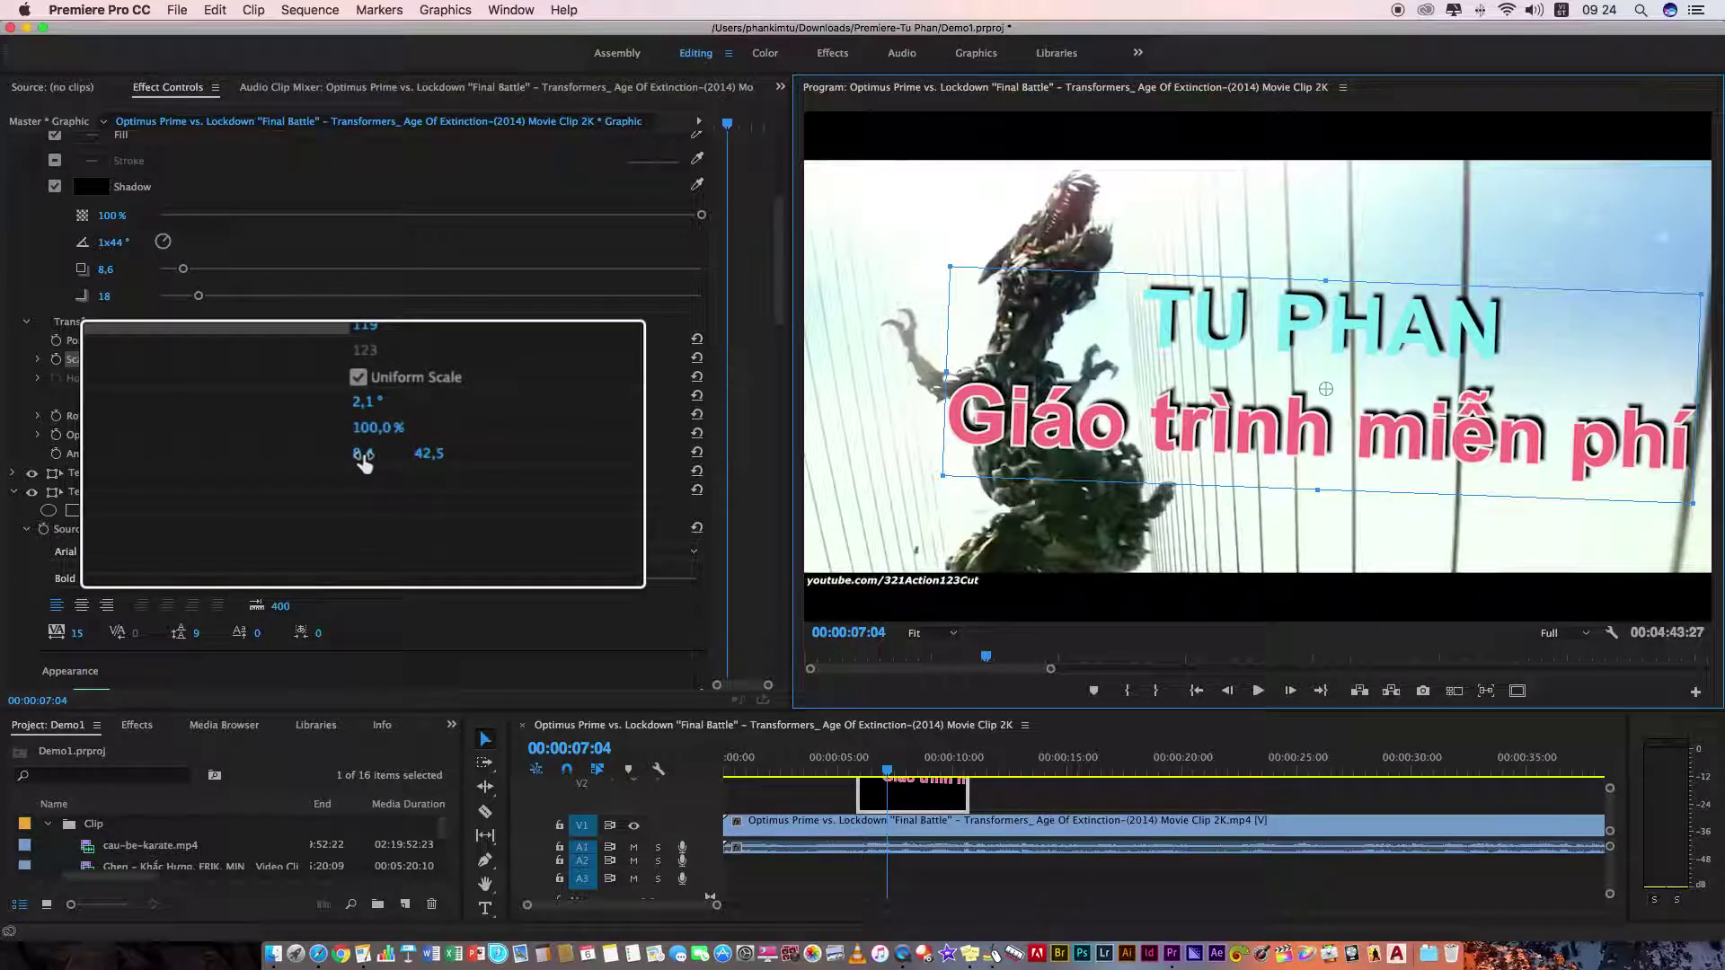
{"action": "left_click_drag", "start_coordinate": [359, 460], "coordinate": [365, 462]}
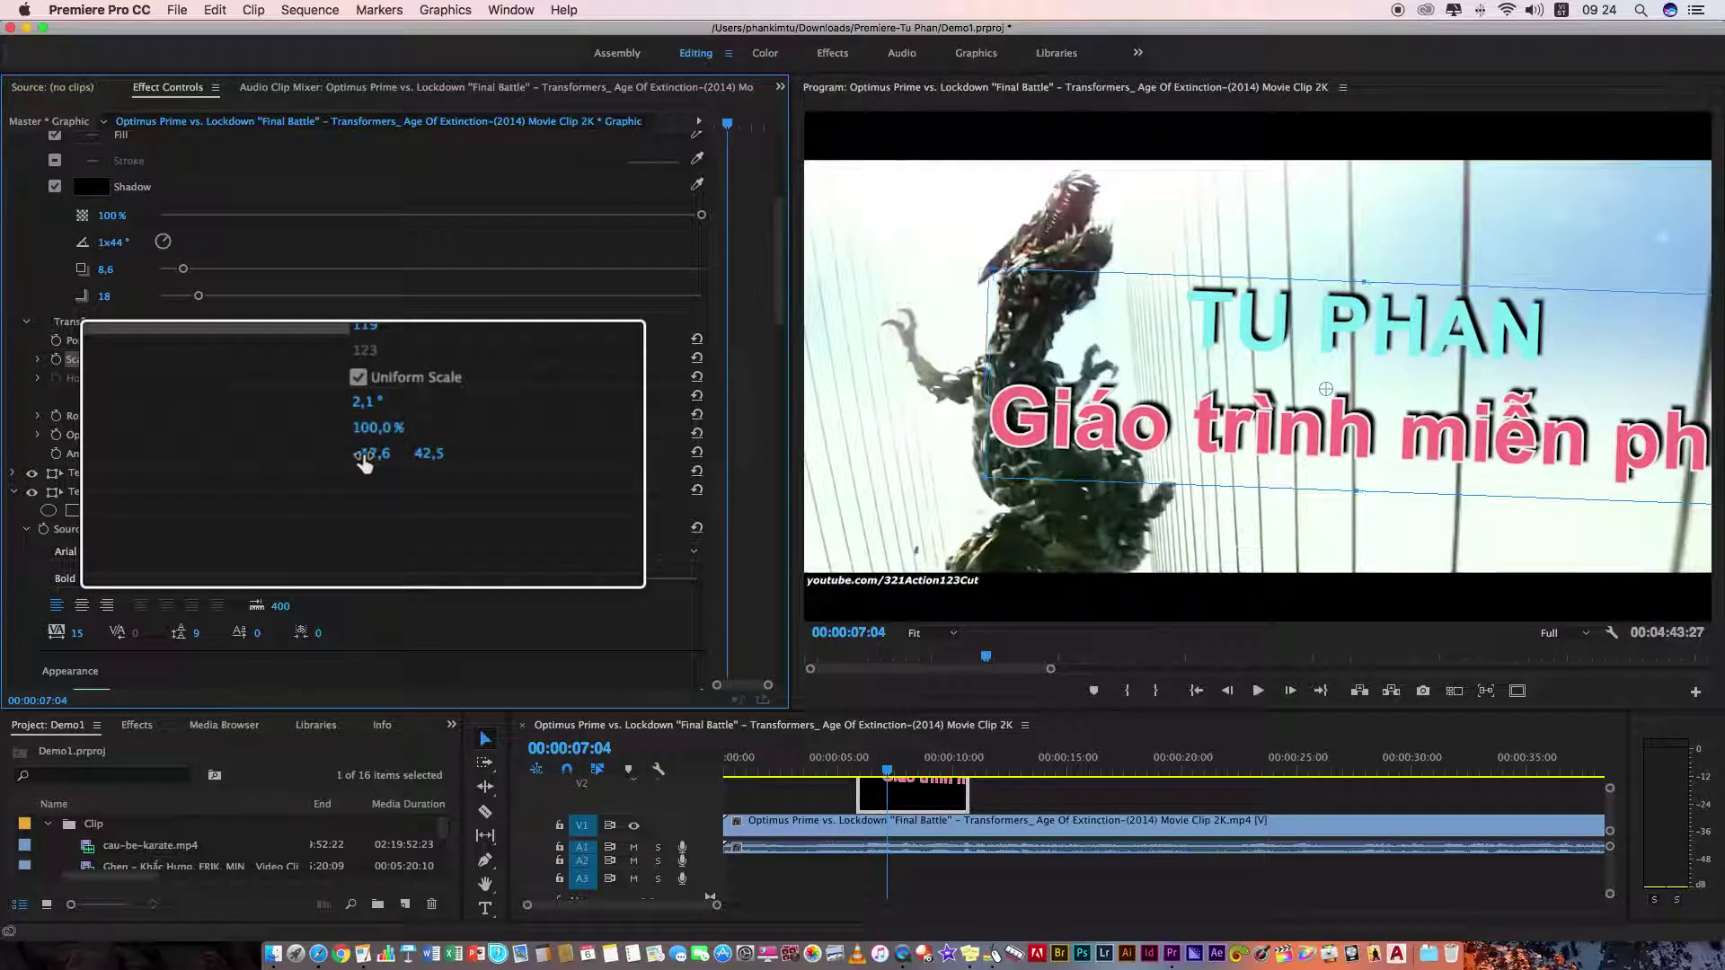
{"action": "left_click_drag", "start_coordinate": [364, 462], "coordinate": [377, 460]}
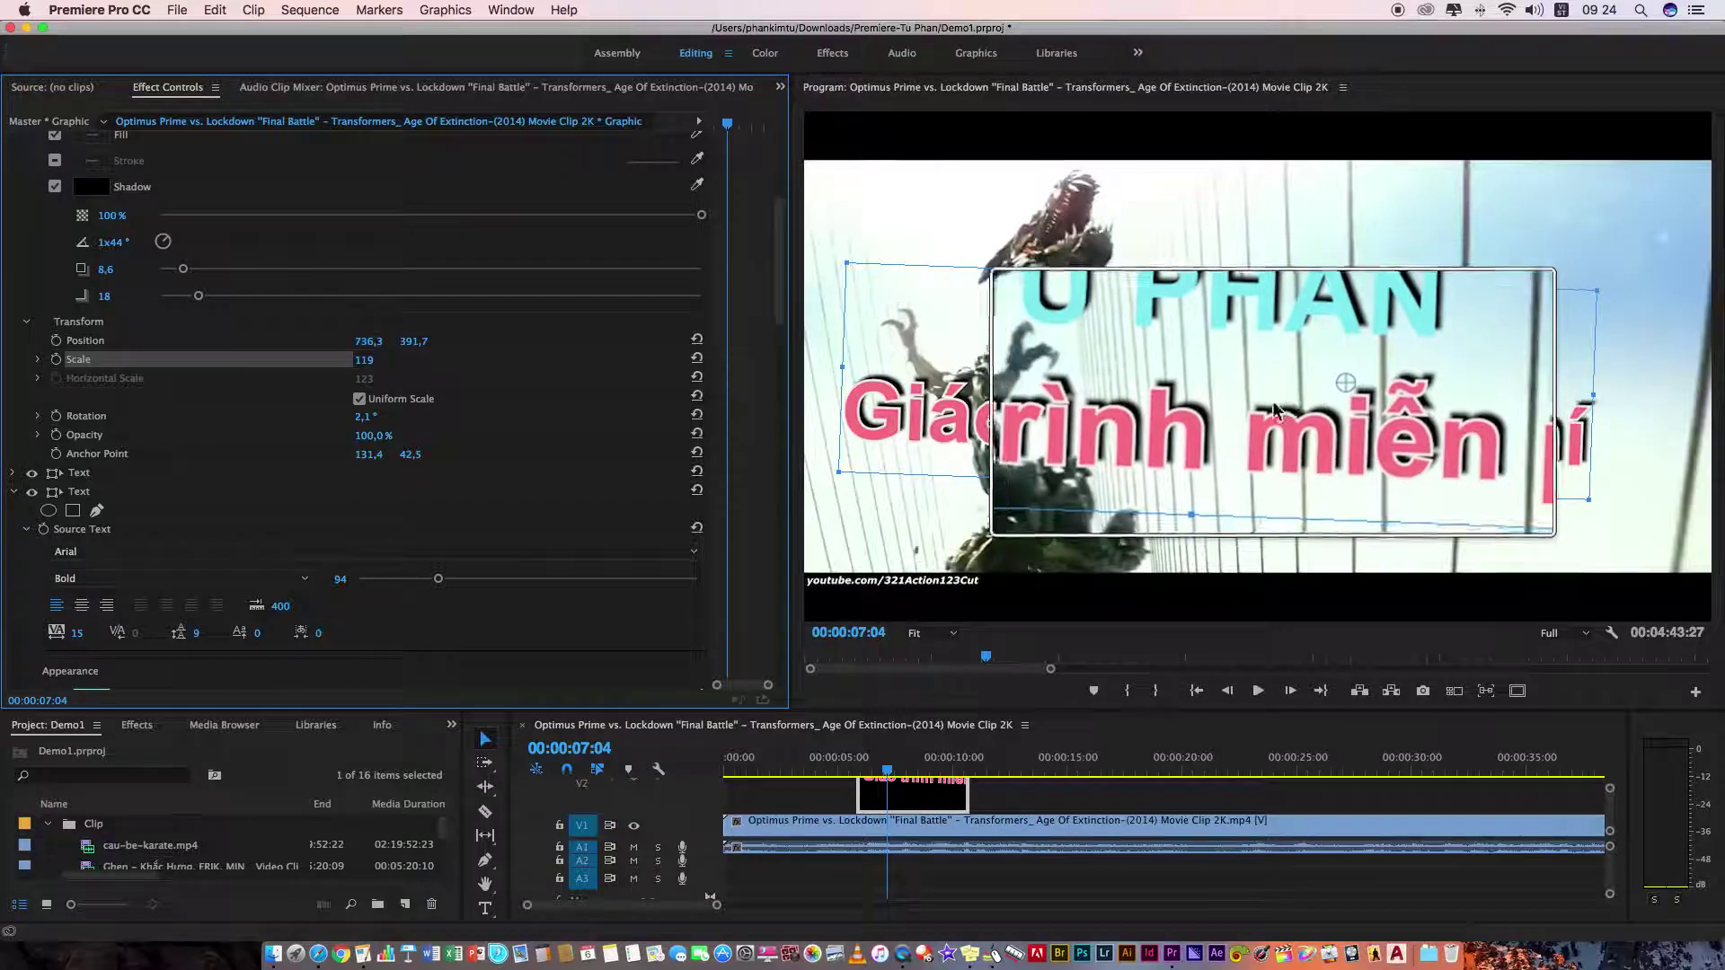
{"action": "left_click_drag", "start_coordinate": [410, 461], "coordinate": [409, 460]}
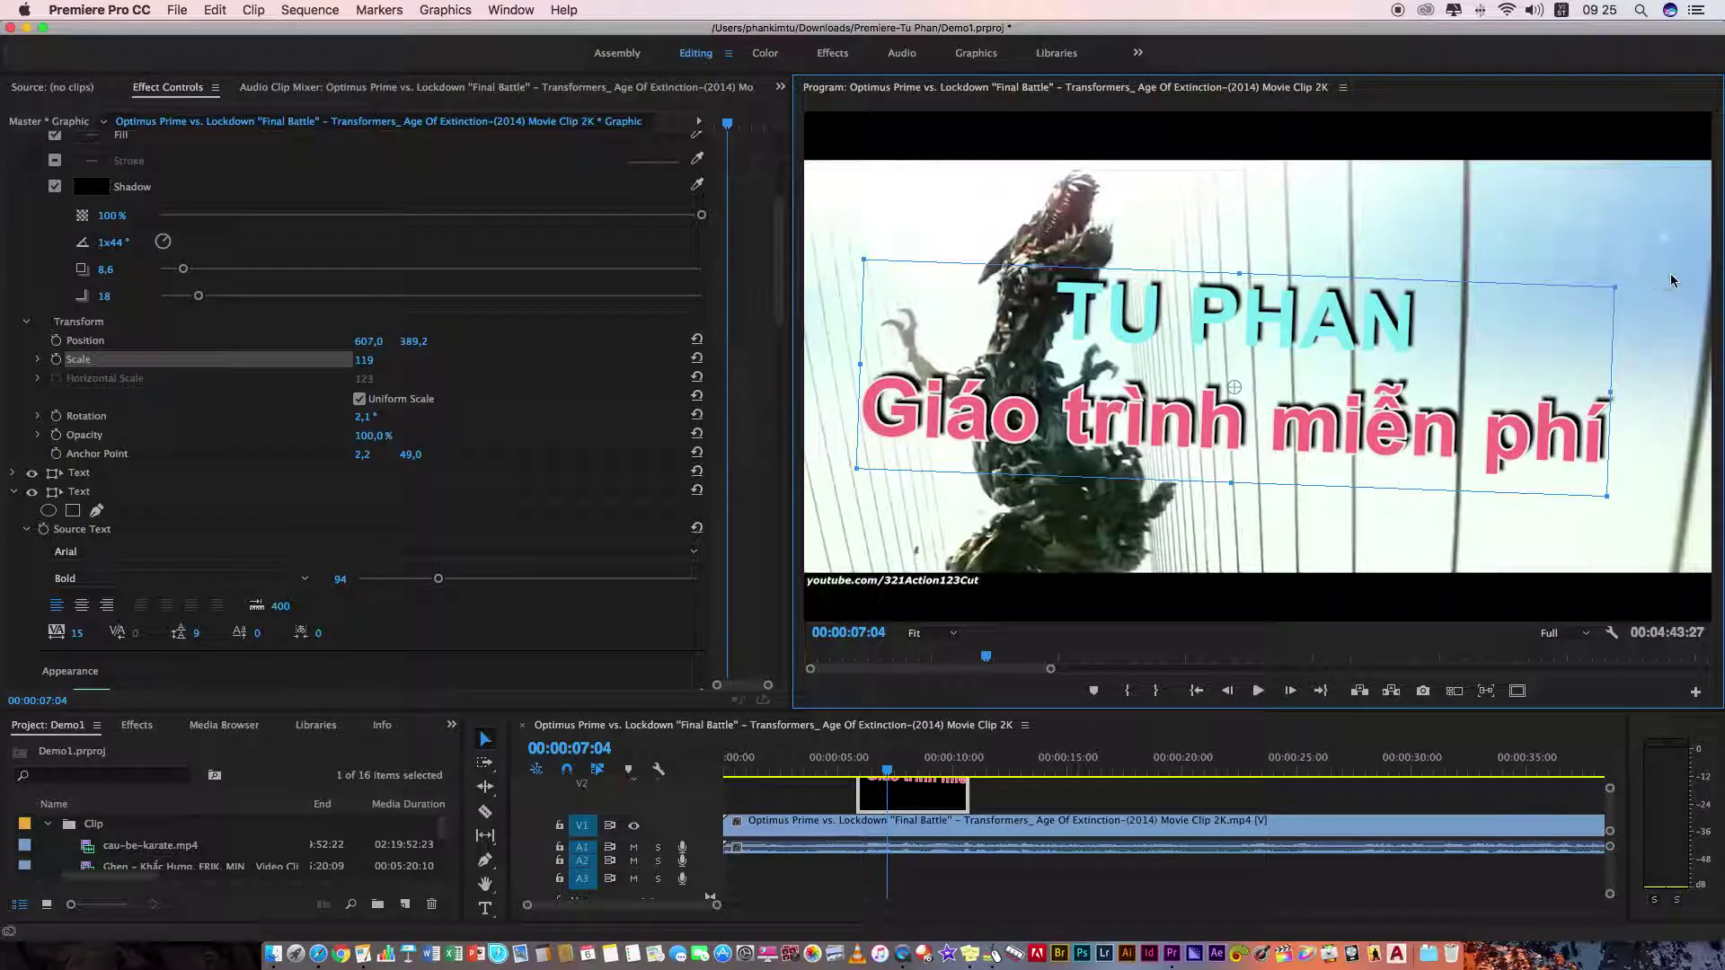
{"action": "left_click_drag", "start_coordinate": [1624, 283], "coordinate": [1620, 278]}
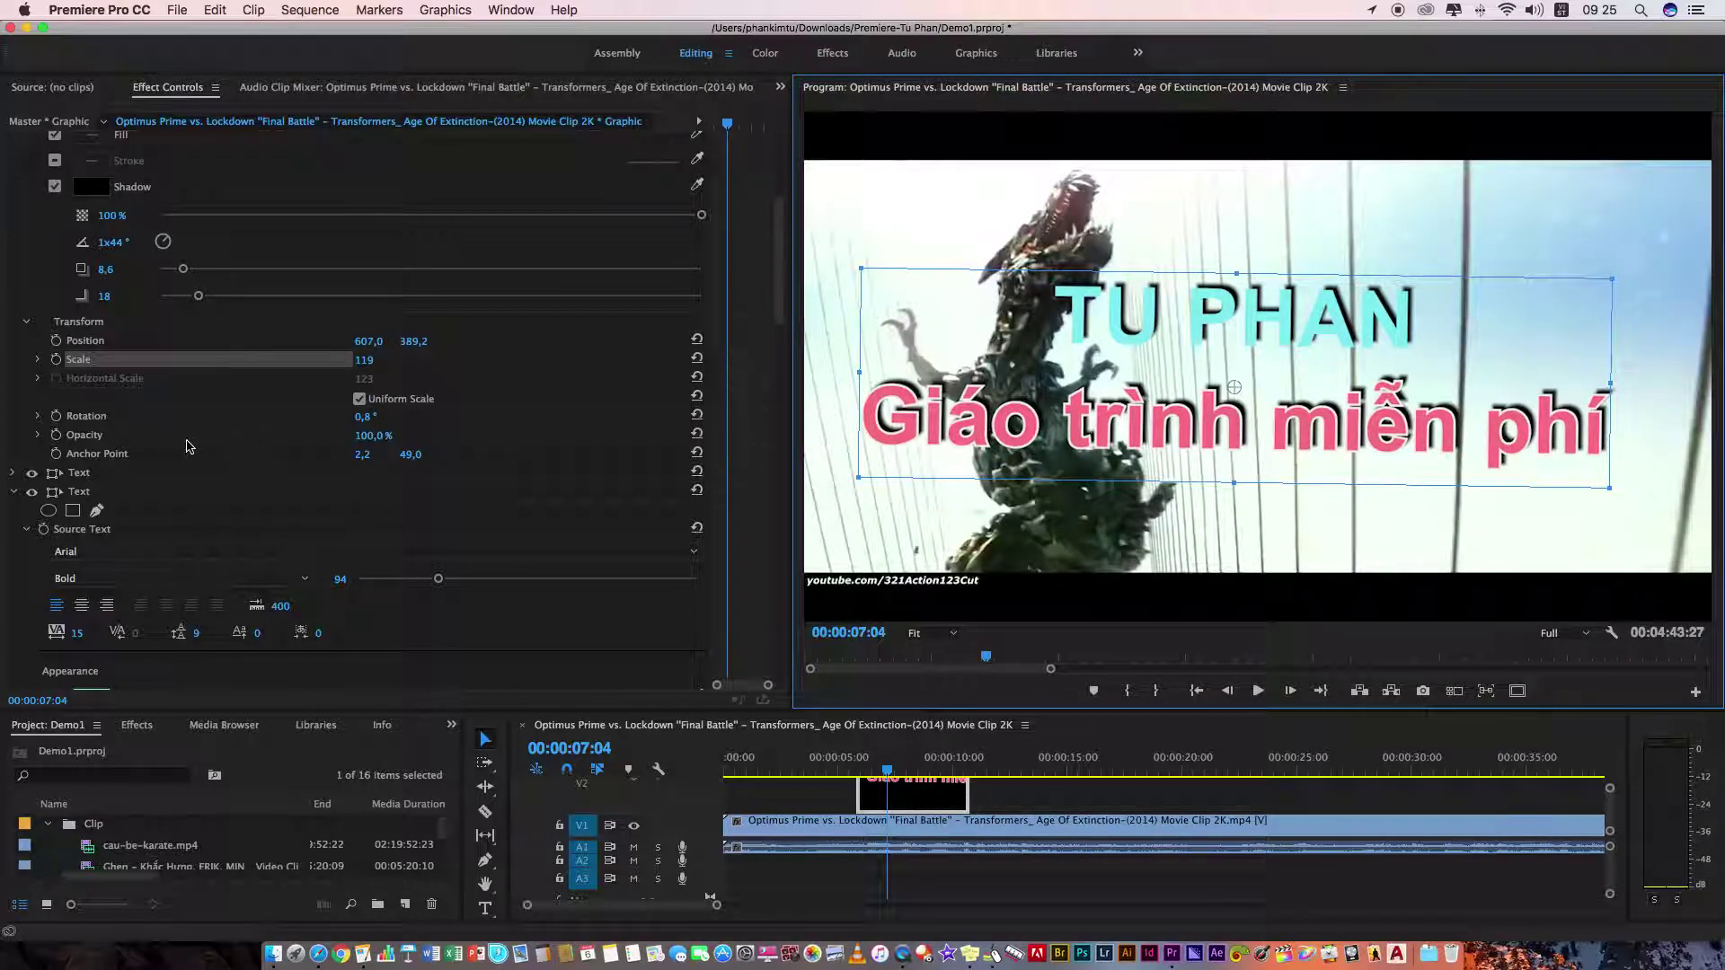
- Tilt the title to -2.2° and enlarge it to scale 149
{"action": "left_click", "coordinate": [364, 360]}
{"action": "left_click_drag", "start_coordinate": [364, 360], "coordinate": [365, 361]}
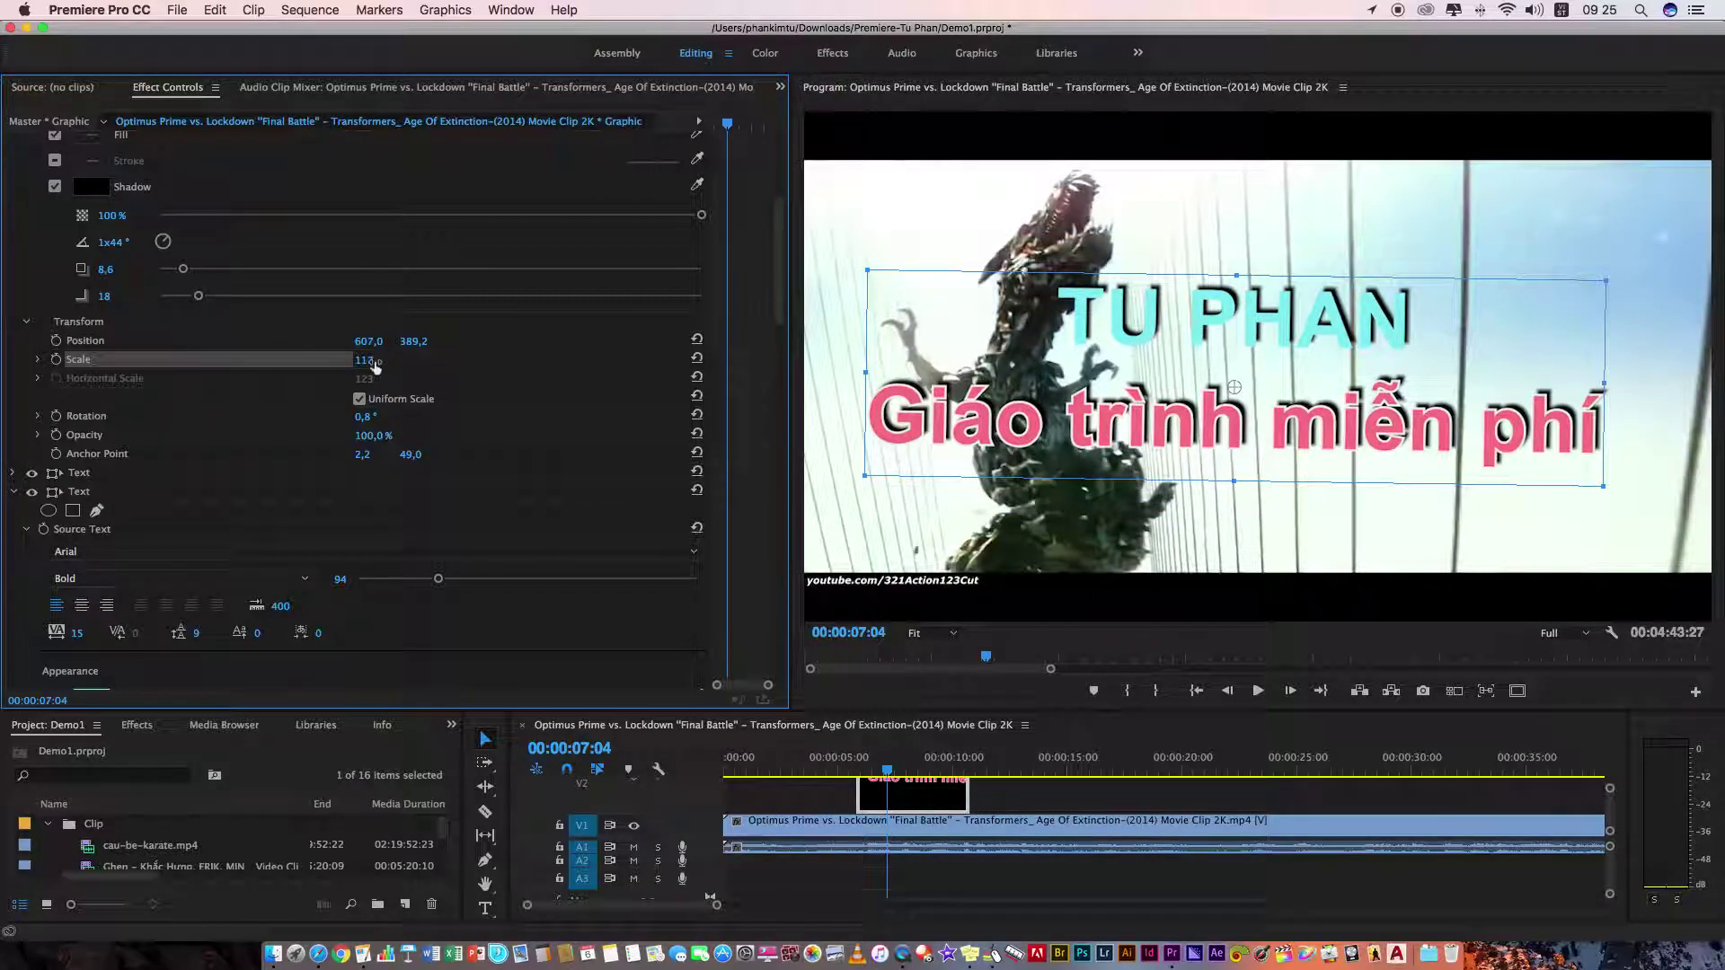
{"action": "mouse_move", "coordinate": [366, 417]}
{"action": "left_mouse_down"}
{"action": "mouse_move", "coordinate": [654, 417]}
{"action": "mouse_move", "coordinate": [282, 413]}
{"action": "left_mouse_up"}
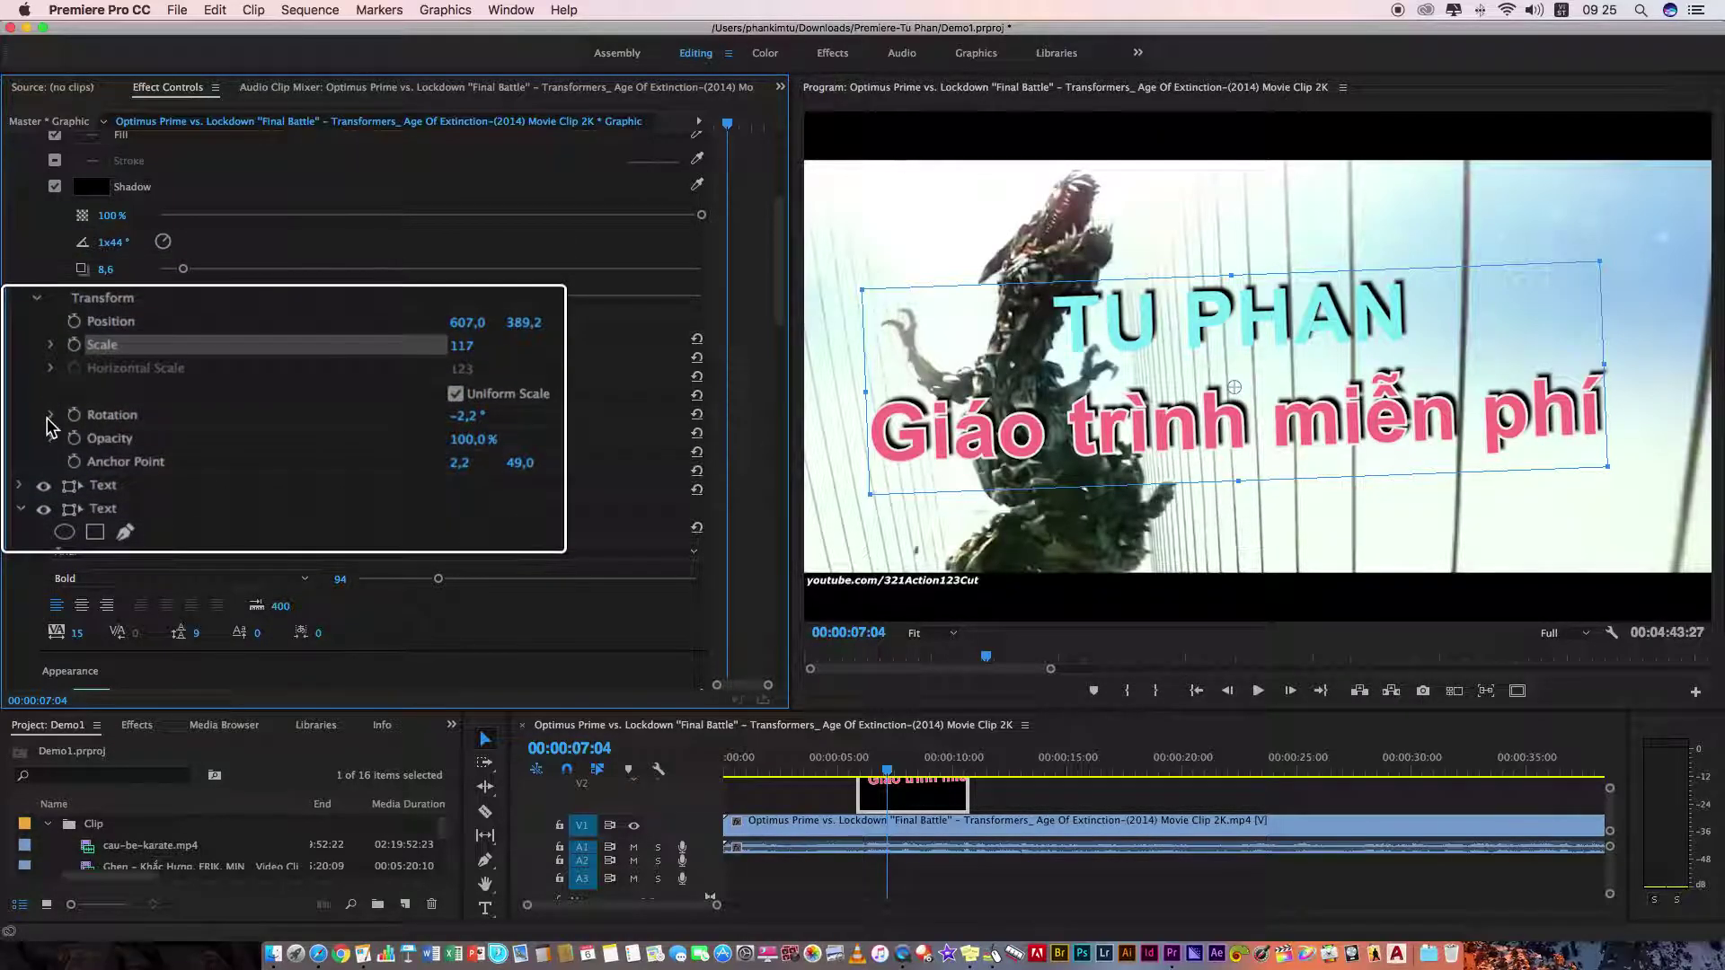
{"action": "left_click", "coordinate": [51, 416]}
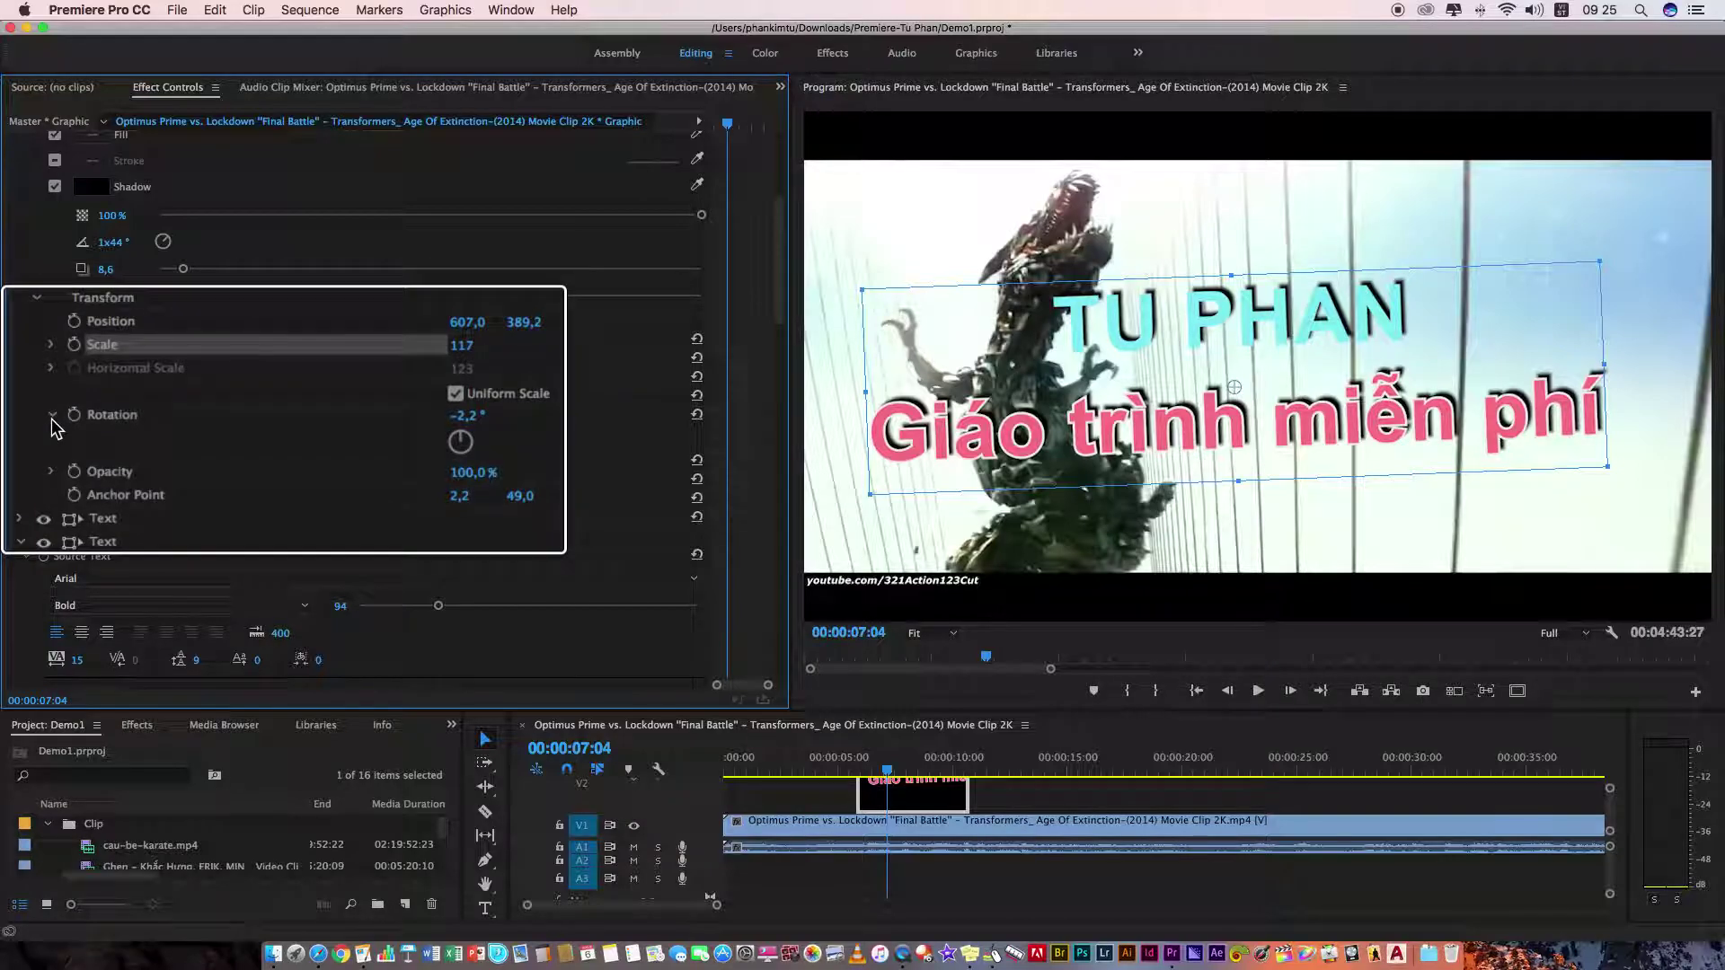
{"action": "left_click", "coordinate": [52, 358]}
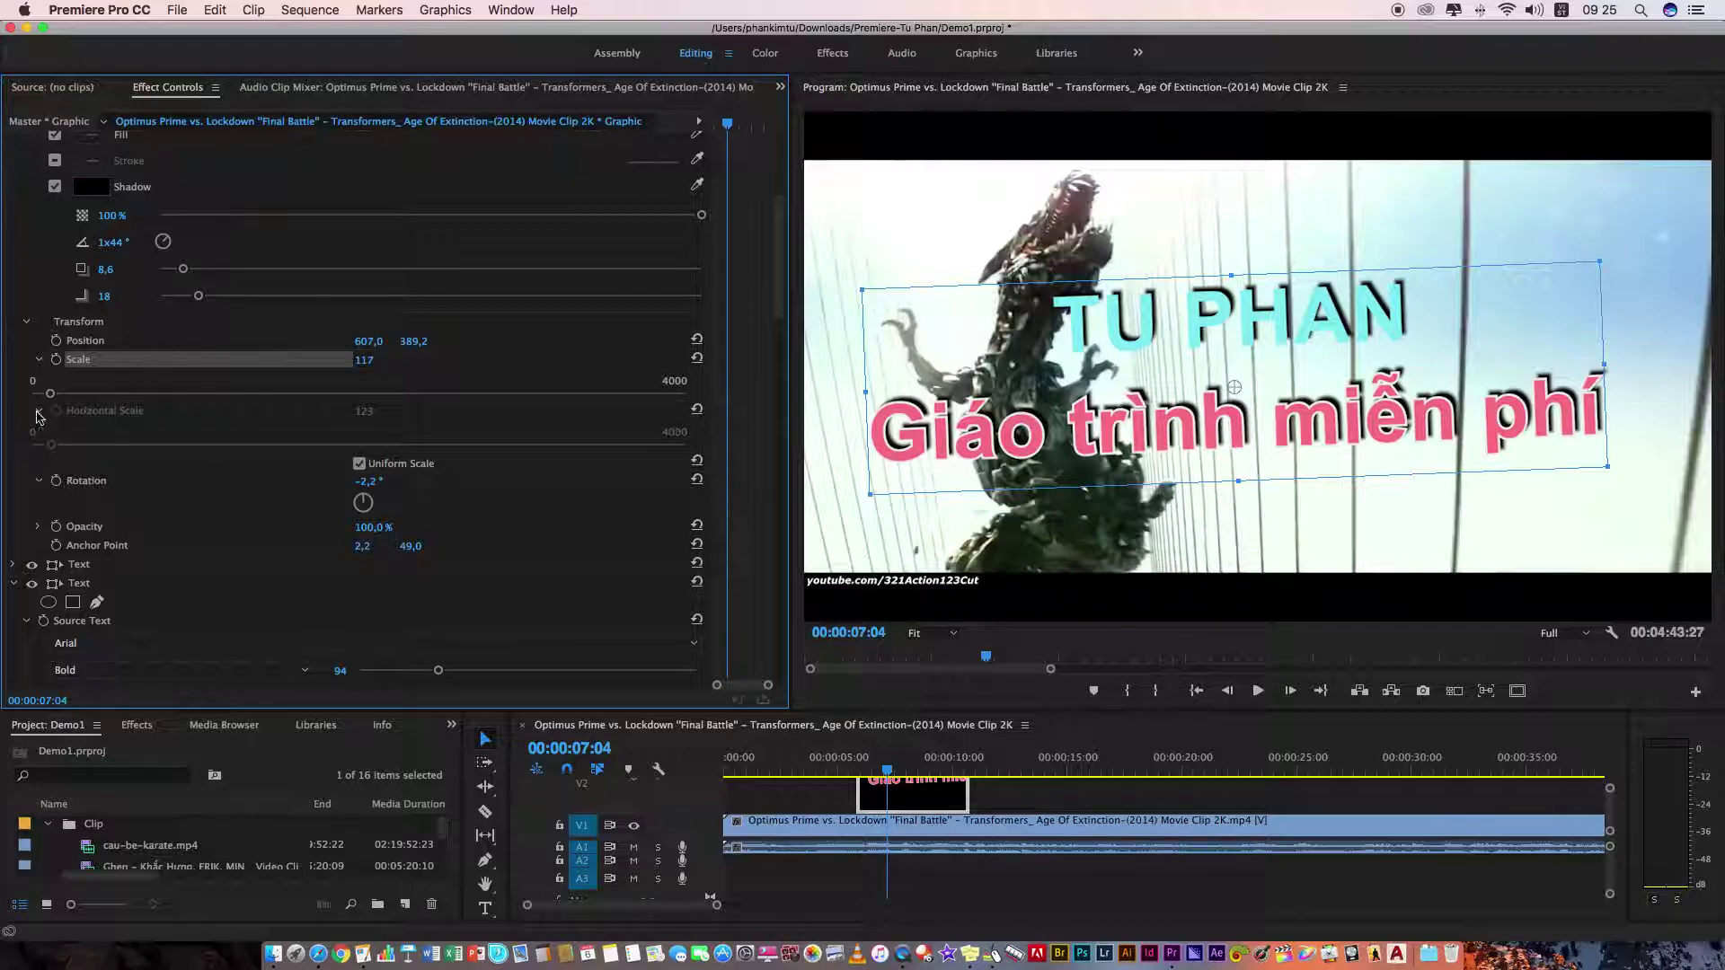
{"action": "mouse_move", "coordinate": [45, 400]}
{"action": "left_mouse_down"}
{"action": "mouse_move", "coordinate": [192, 404]}
{"action": "mouse_move", "coordinate": [57, 404]}
{"action": "left_mouse_up"}
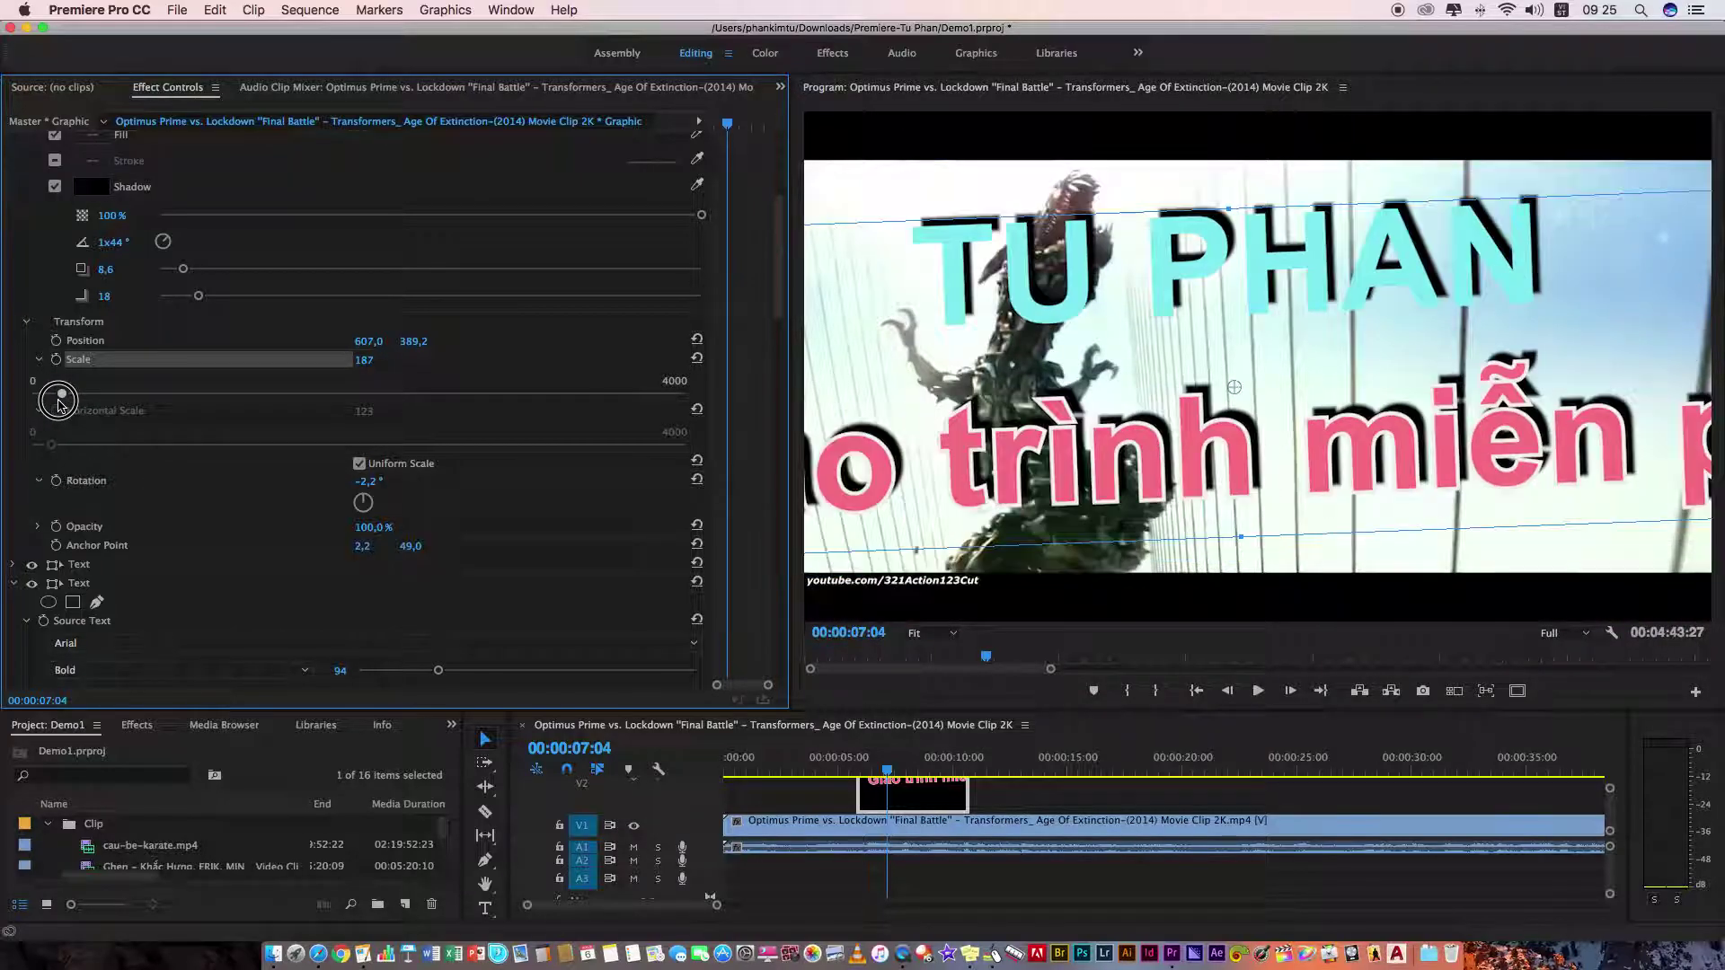
{"action": "left_click_drag", "start_coordinate": [367, 364], "coordinate": [365, 364]}
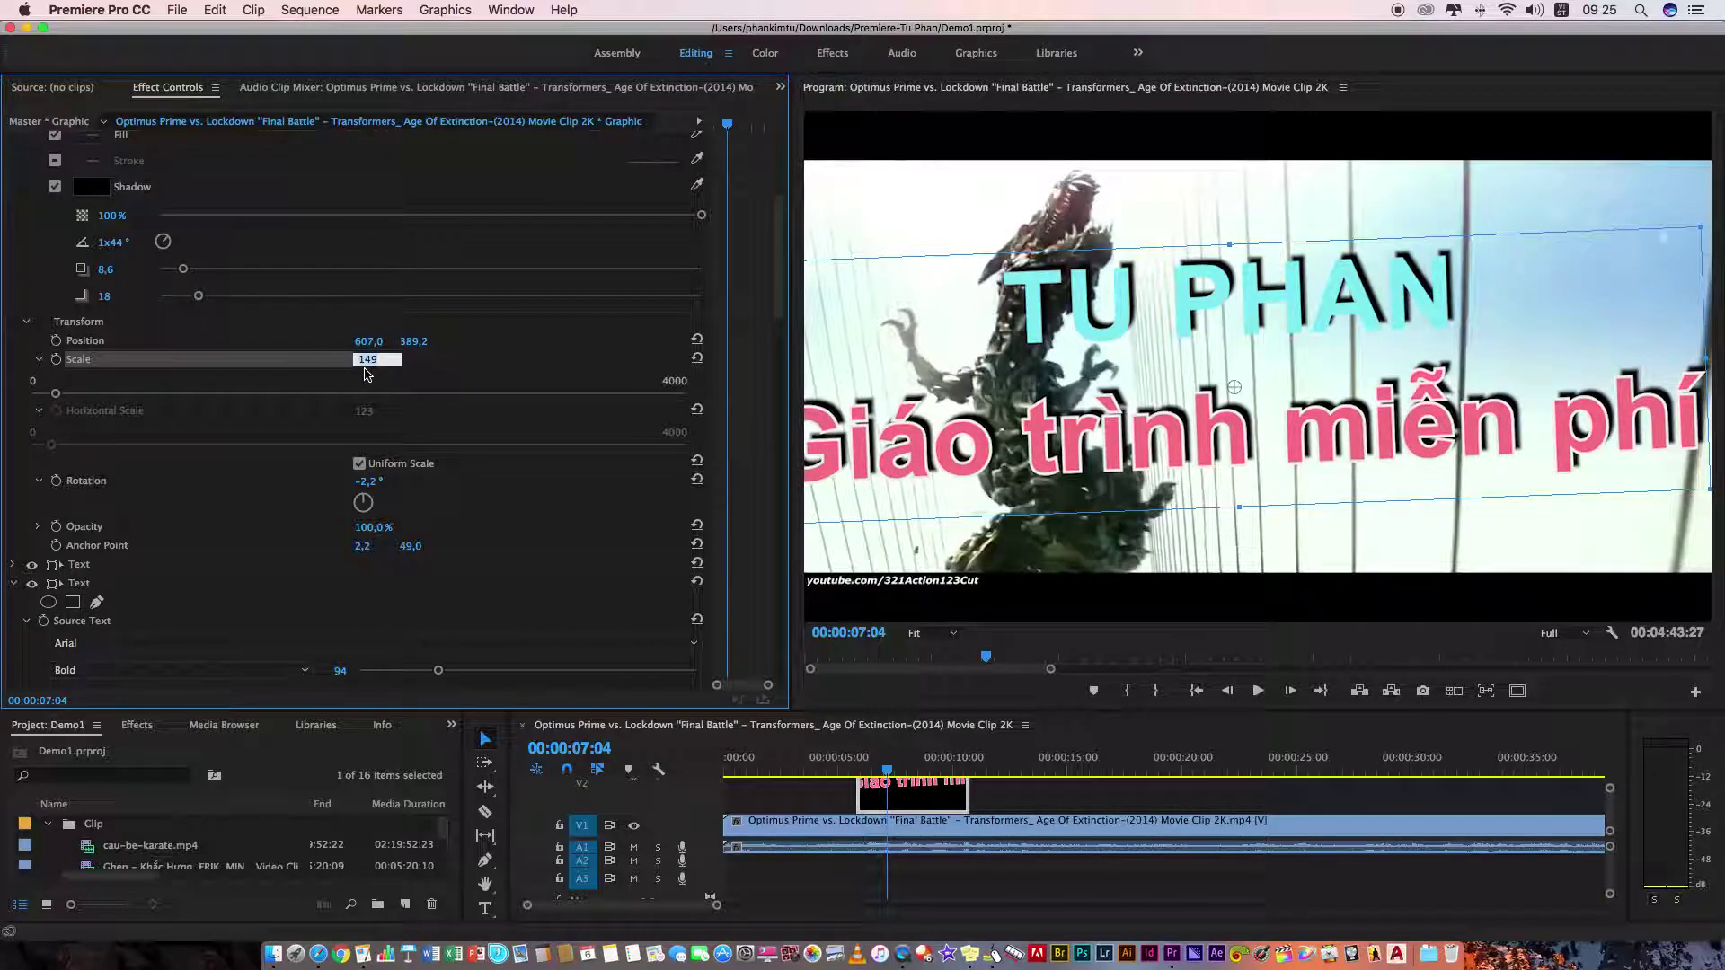
- Collapse the scale and rotation controls, test opacity and return it to 100%
{"action": "left_click", "coordinate": [39, 360]}
{"action": "left_click", "coordinate": [39, 378]}
{"action": "left_click", "coordinate": [39, 415]}
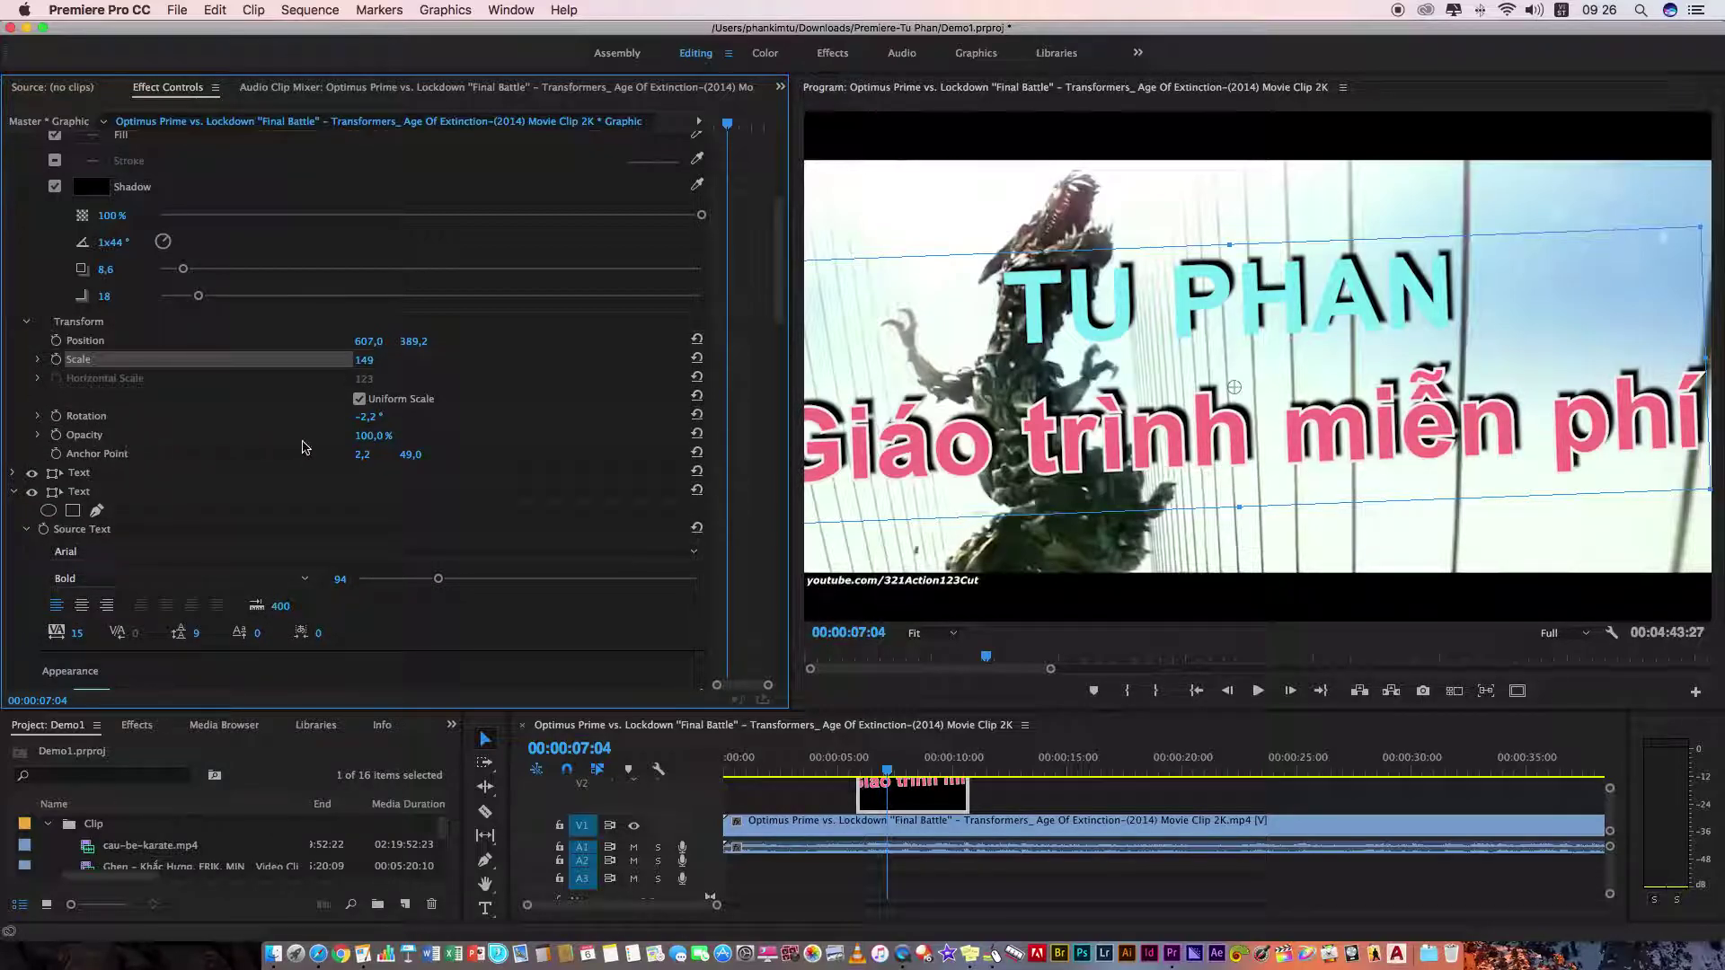
{"action": "mouse_move", "coordinate": [372, 435]}
{"action": "left_mouse_down"}
{"action": "mouse_move", "coordinate": [332, 436]}
{"action": "mouse_move", "coordinate": [386, 436]}
{"action": "mouse_move", "coordinate": [364, 436]}
{"action": "left_mouse_up"}
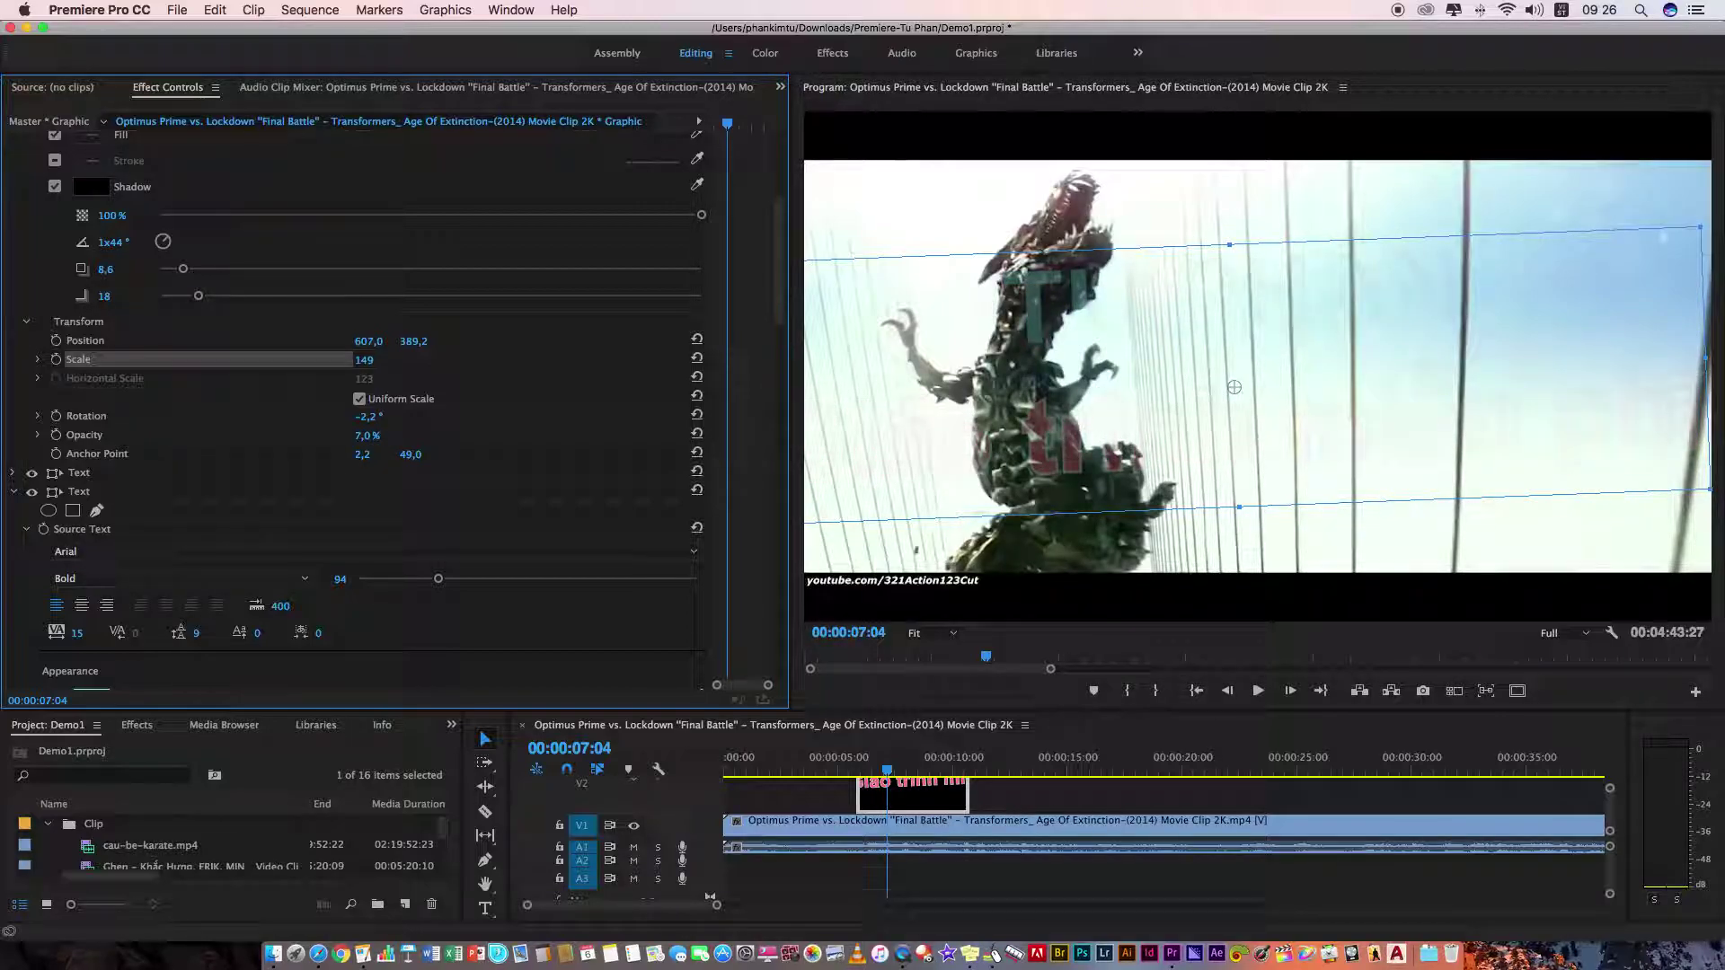
{"action": "mouse_move", "coordinate": [370, 436]}
{"action": "left_mouse_down"}
{"action": "mouse_move", "coordinate": [429, 435]}
{"action": "mouse_move", "coordinate": [373, 436]}
{"action": "left_mouse_up"}
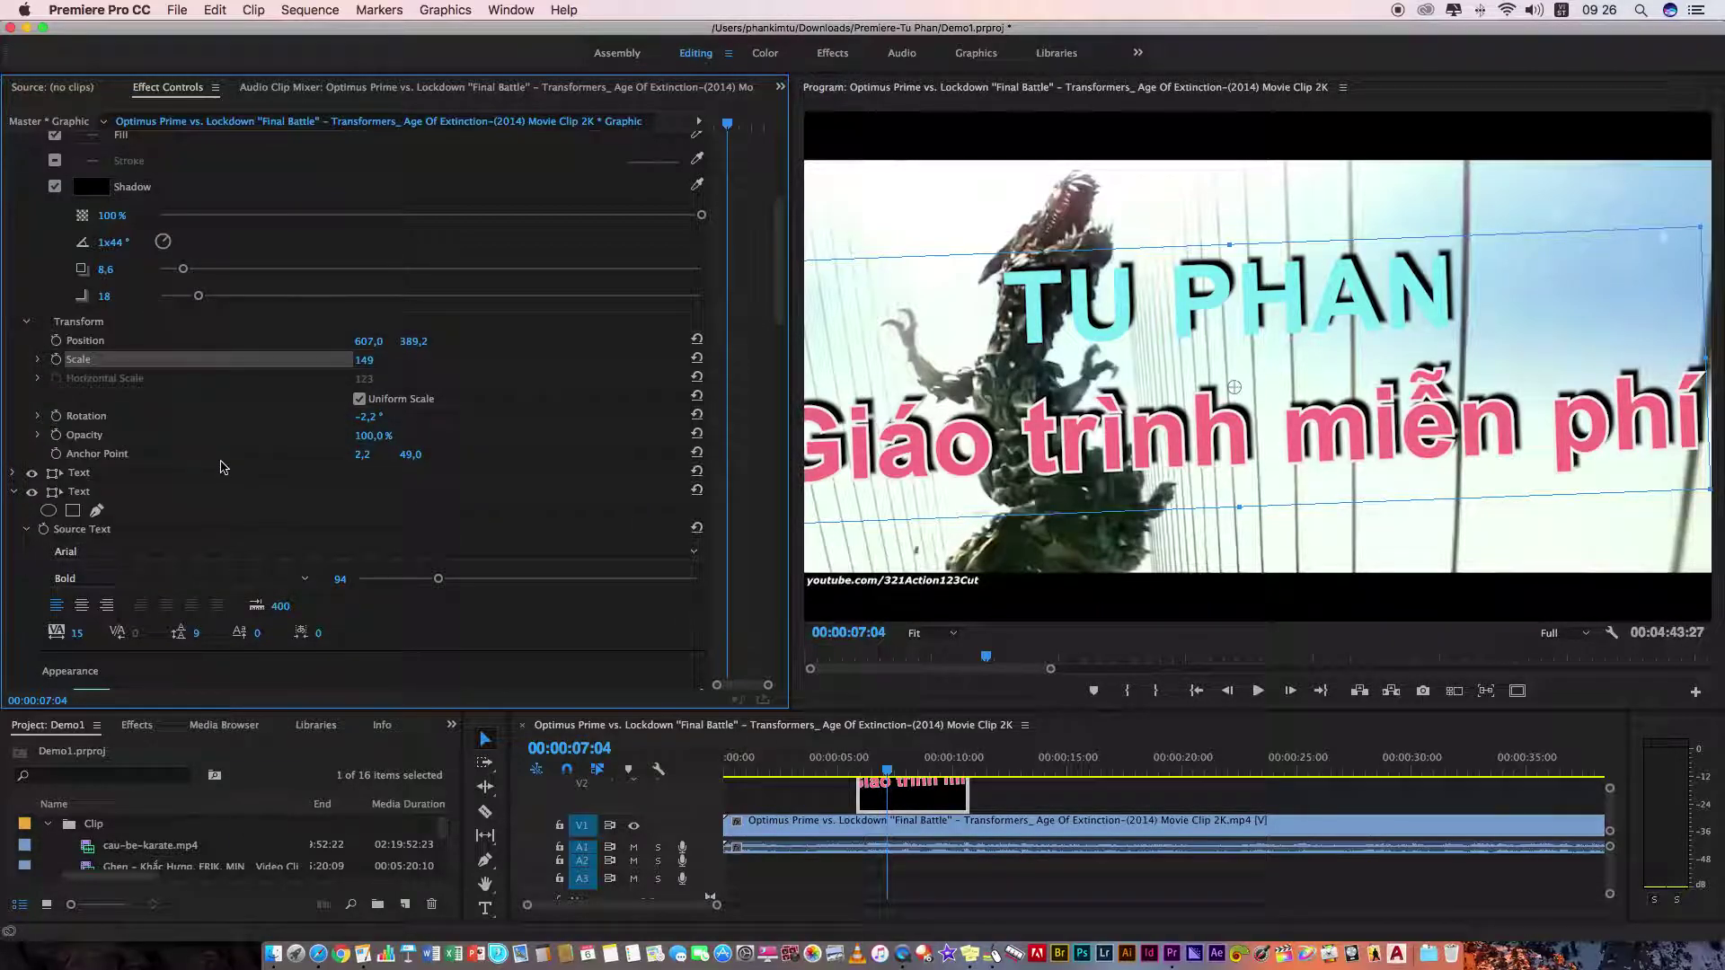
{"action": "scroll", "coordinate": [227, 461], "scroll_direction": "down", "scroll_amount": 2}
- Delete the first empty text layer from the graphic
{"action": "left_click", "coordinate": [13, 422]}
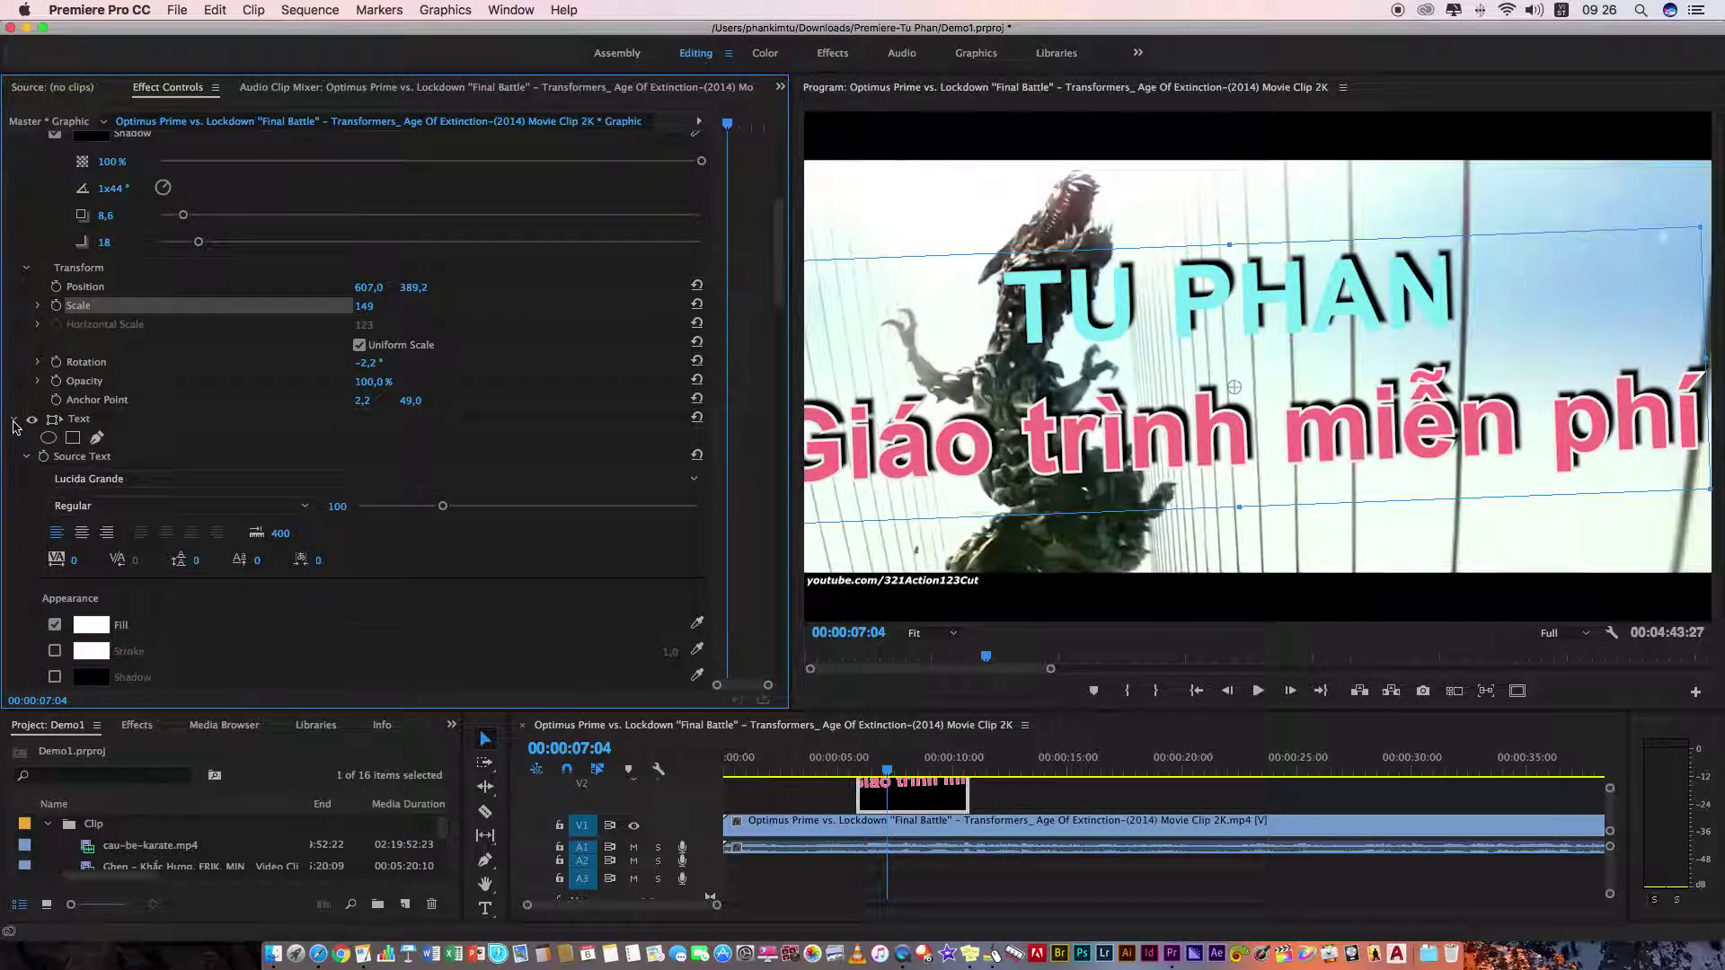
{"action": "scroll", "coordinate": [45, 462], "scroll_direction": "down", "scroll_amount": 3}
{"action": "scroll", "coordinate": [70, 467], "scroll_direction": "down", "scroll_amount": 4}
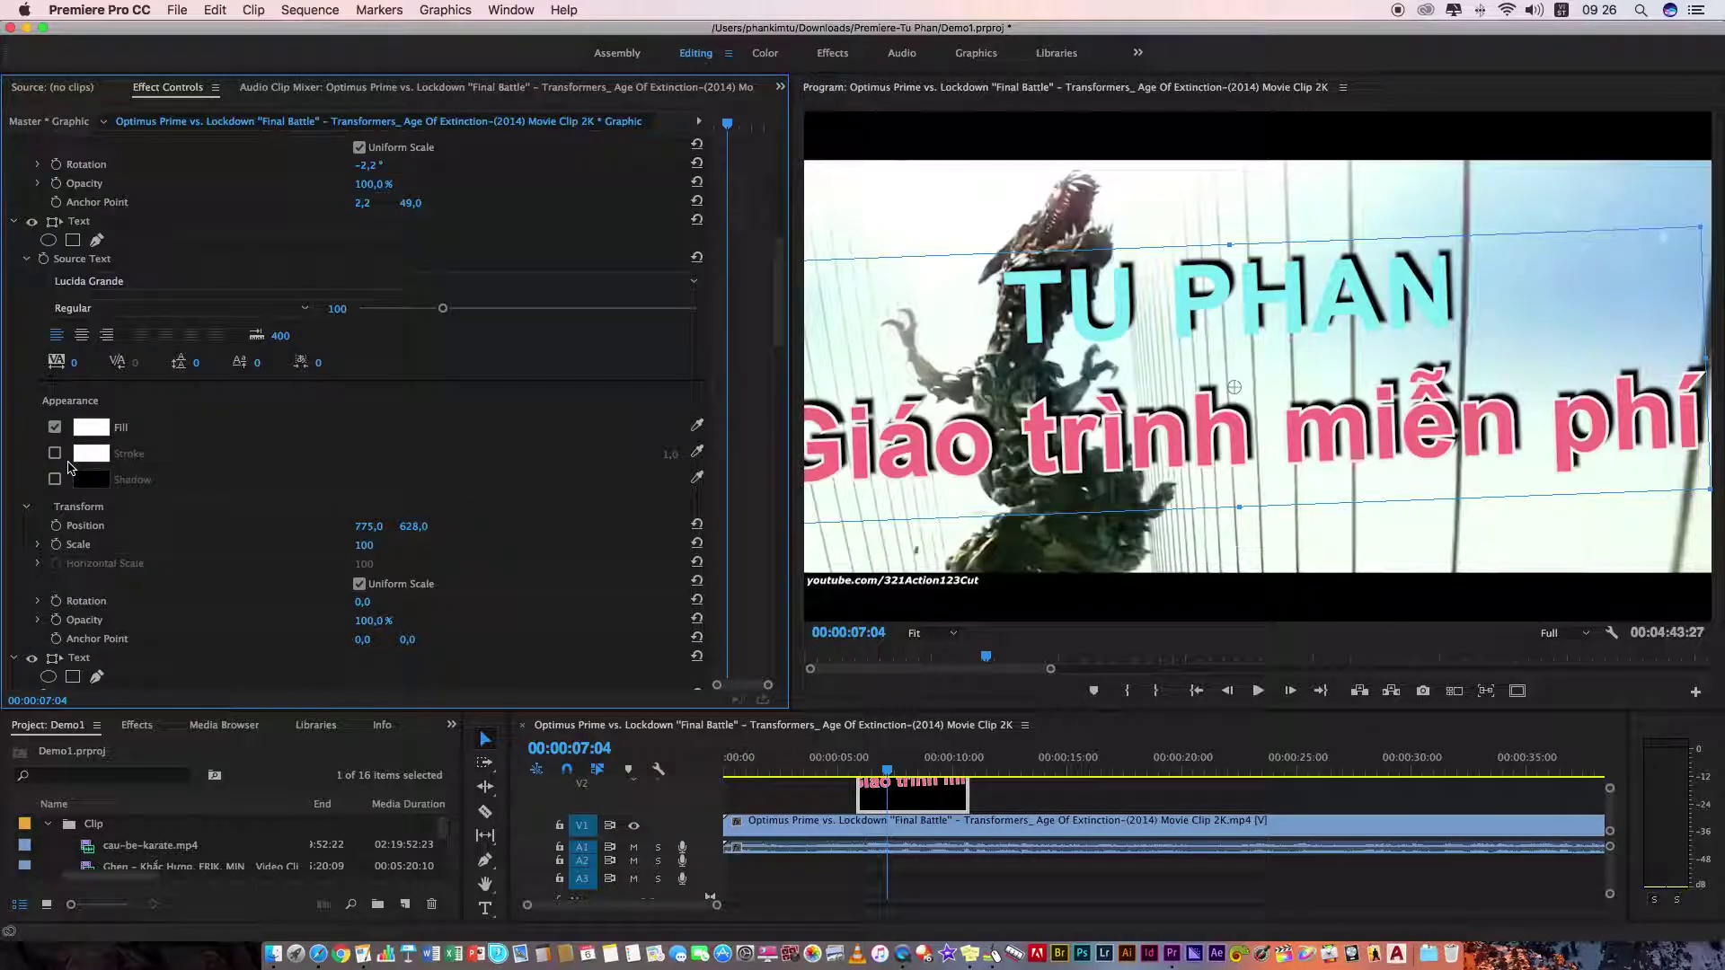
{"action": "scroll", "coordinate": [70, 466], "scroll_direction": "up", "scroll_amount": 2}
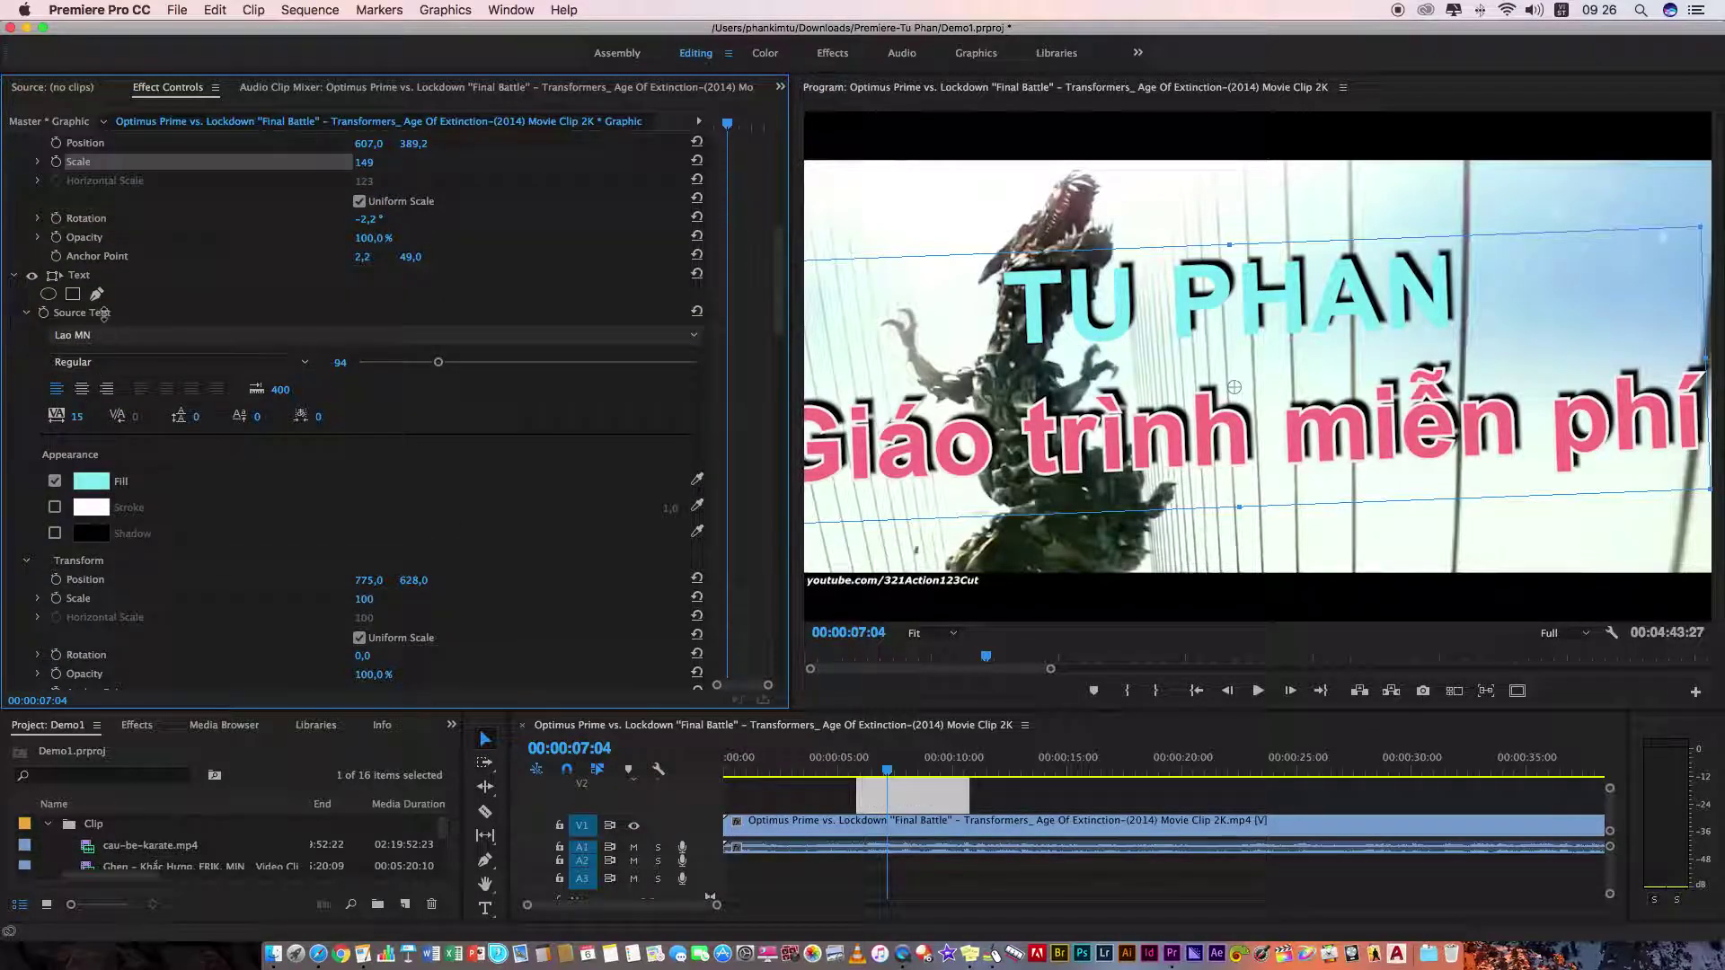
{"action": "left_click", "coordinate": [98, 279]}
{"action": "key", "text": "Delete"}
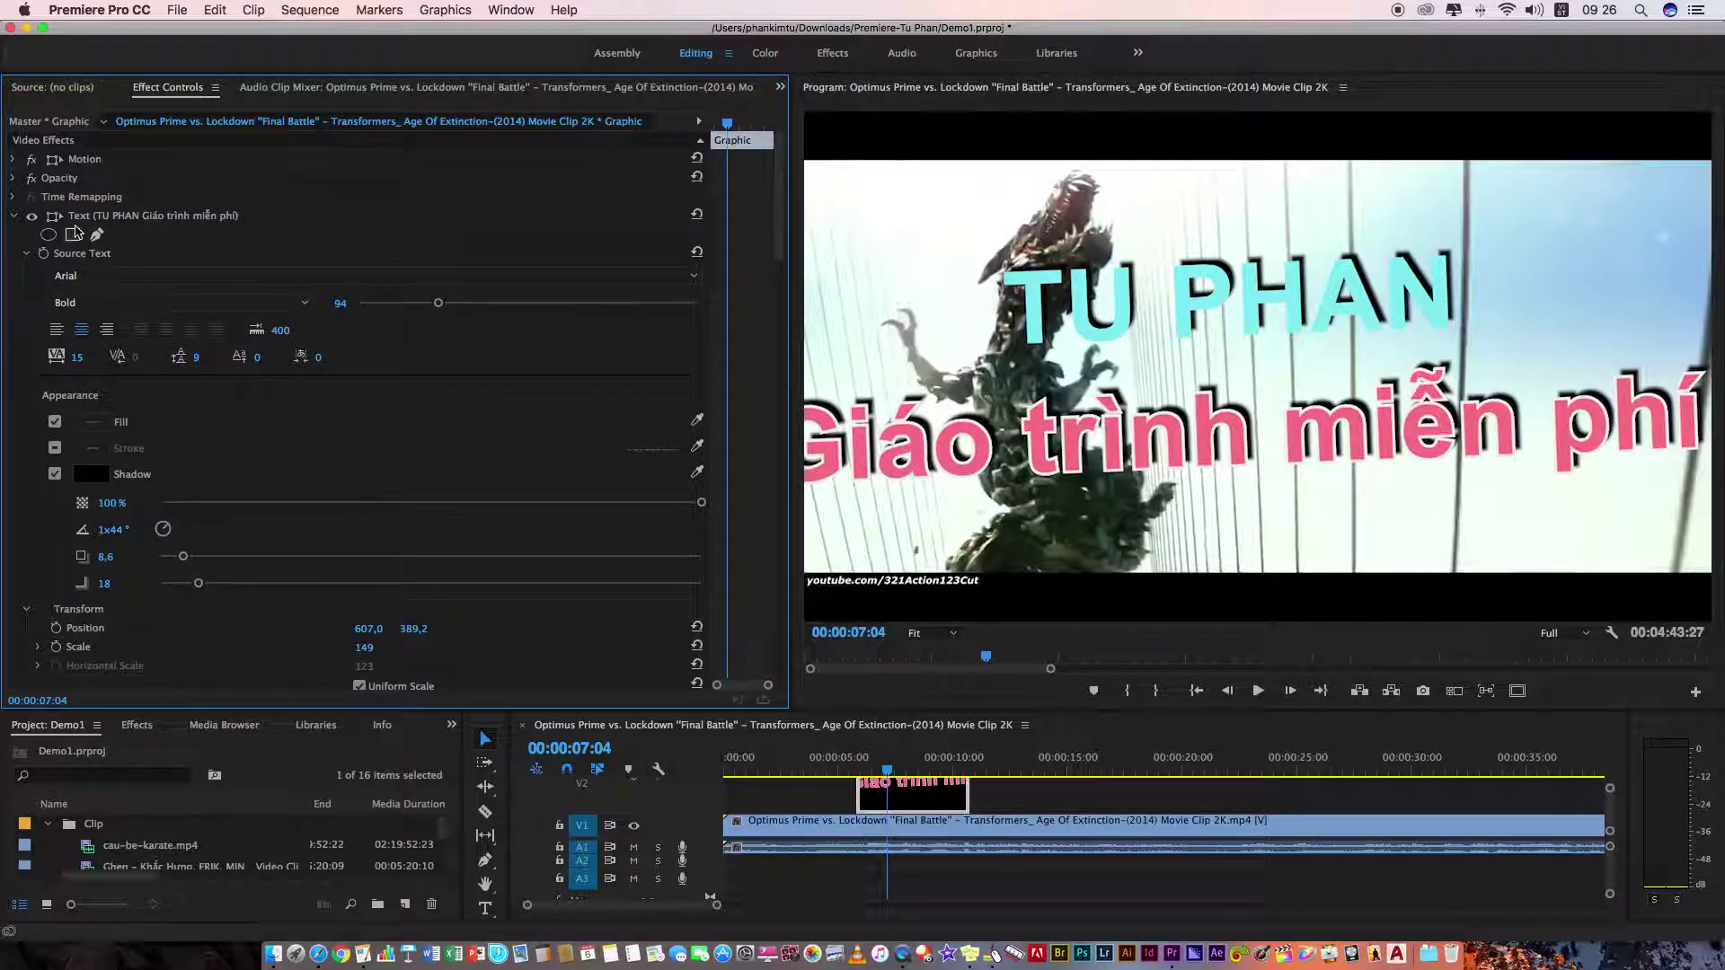
- Delete the two remaining empty text layers, leaving only the TU PHAN text layer selected
{"action": "left_click", "coordinate": [14, 216]}
{"action": "left_click", "coordinate": [15, 235]}
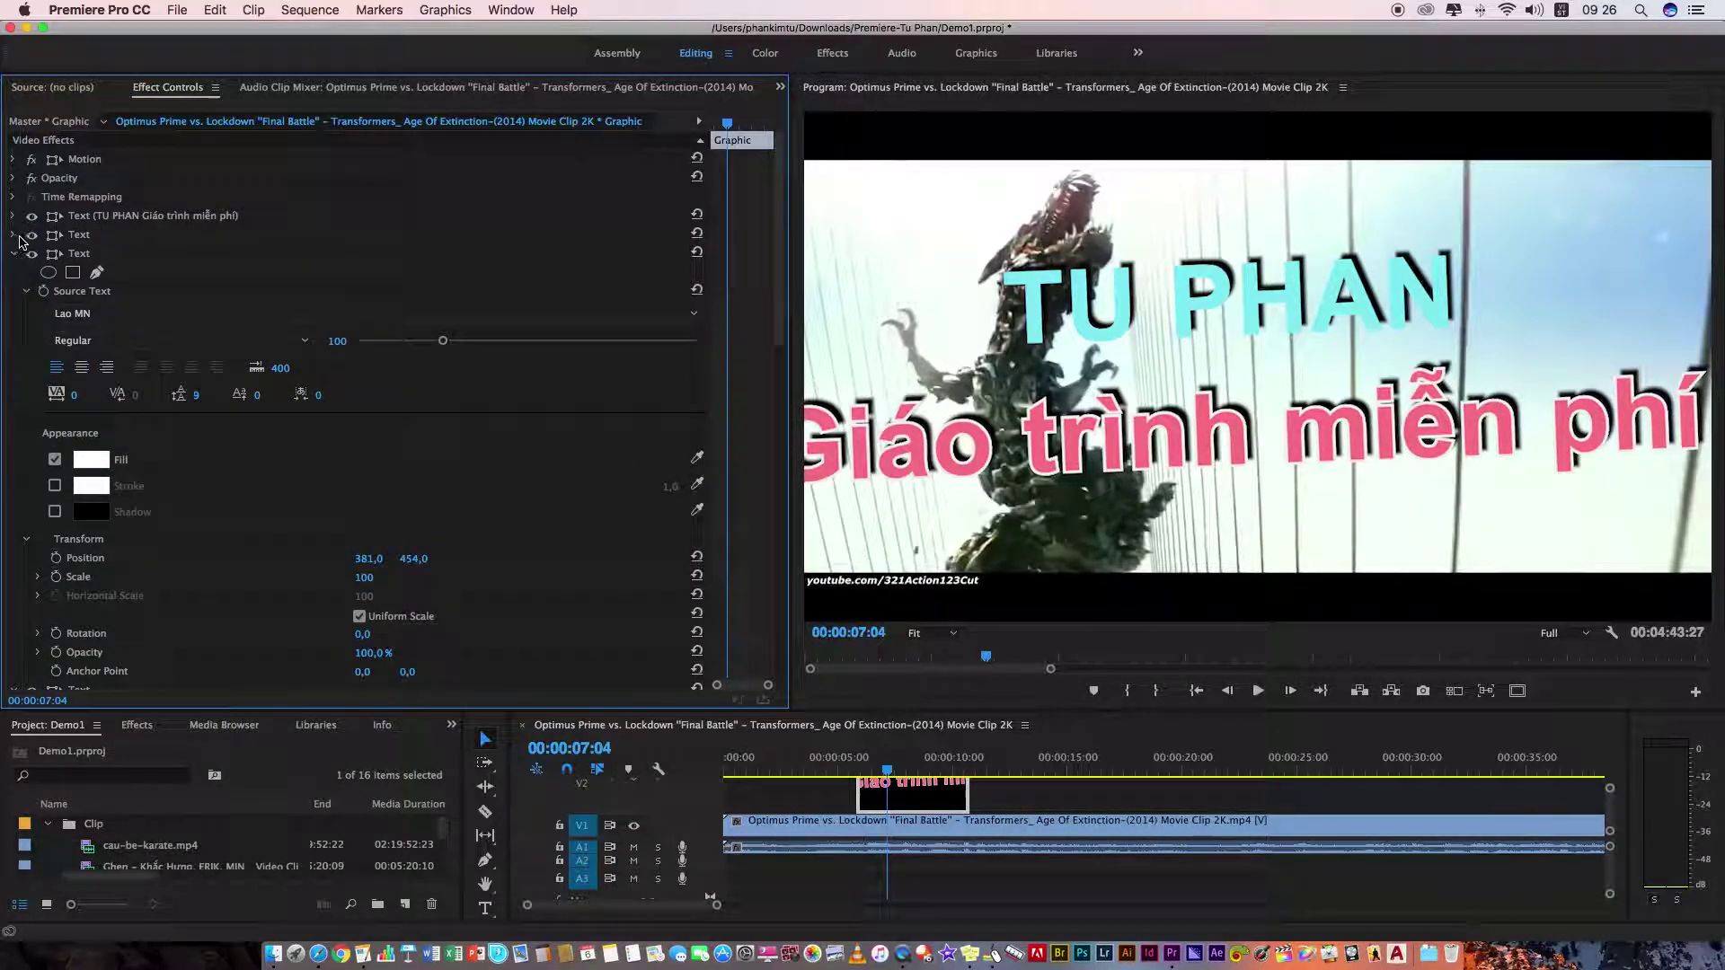
{"action": "left_click", "coordinate": [15, 256]}
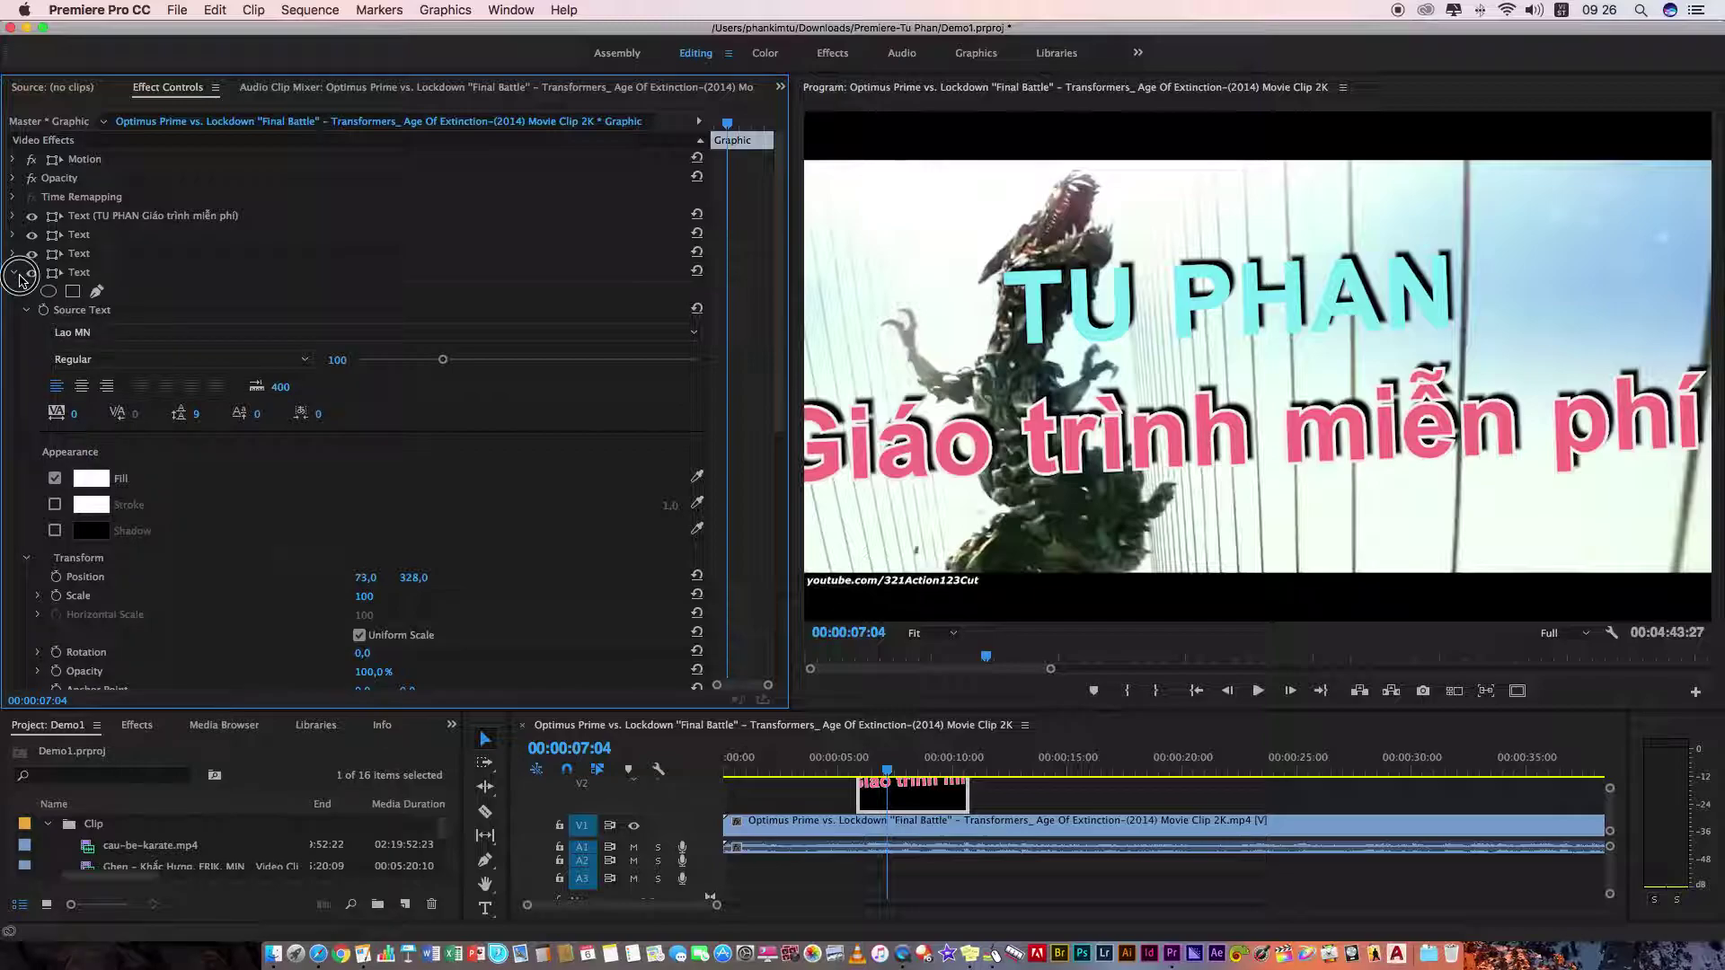
{"action": "left_click", "coordinate": [16, 274]}
{"action": "scroll", "coordinate": [144, 333], "scroll_direction": "down", "scroll_amount": 2}
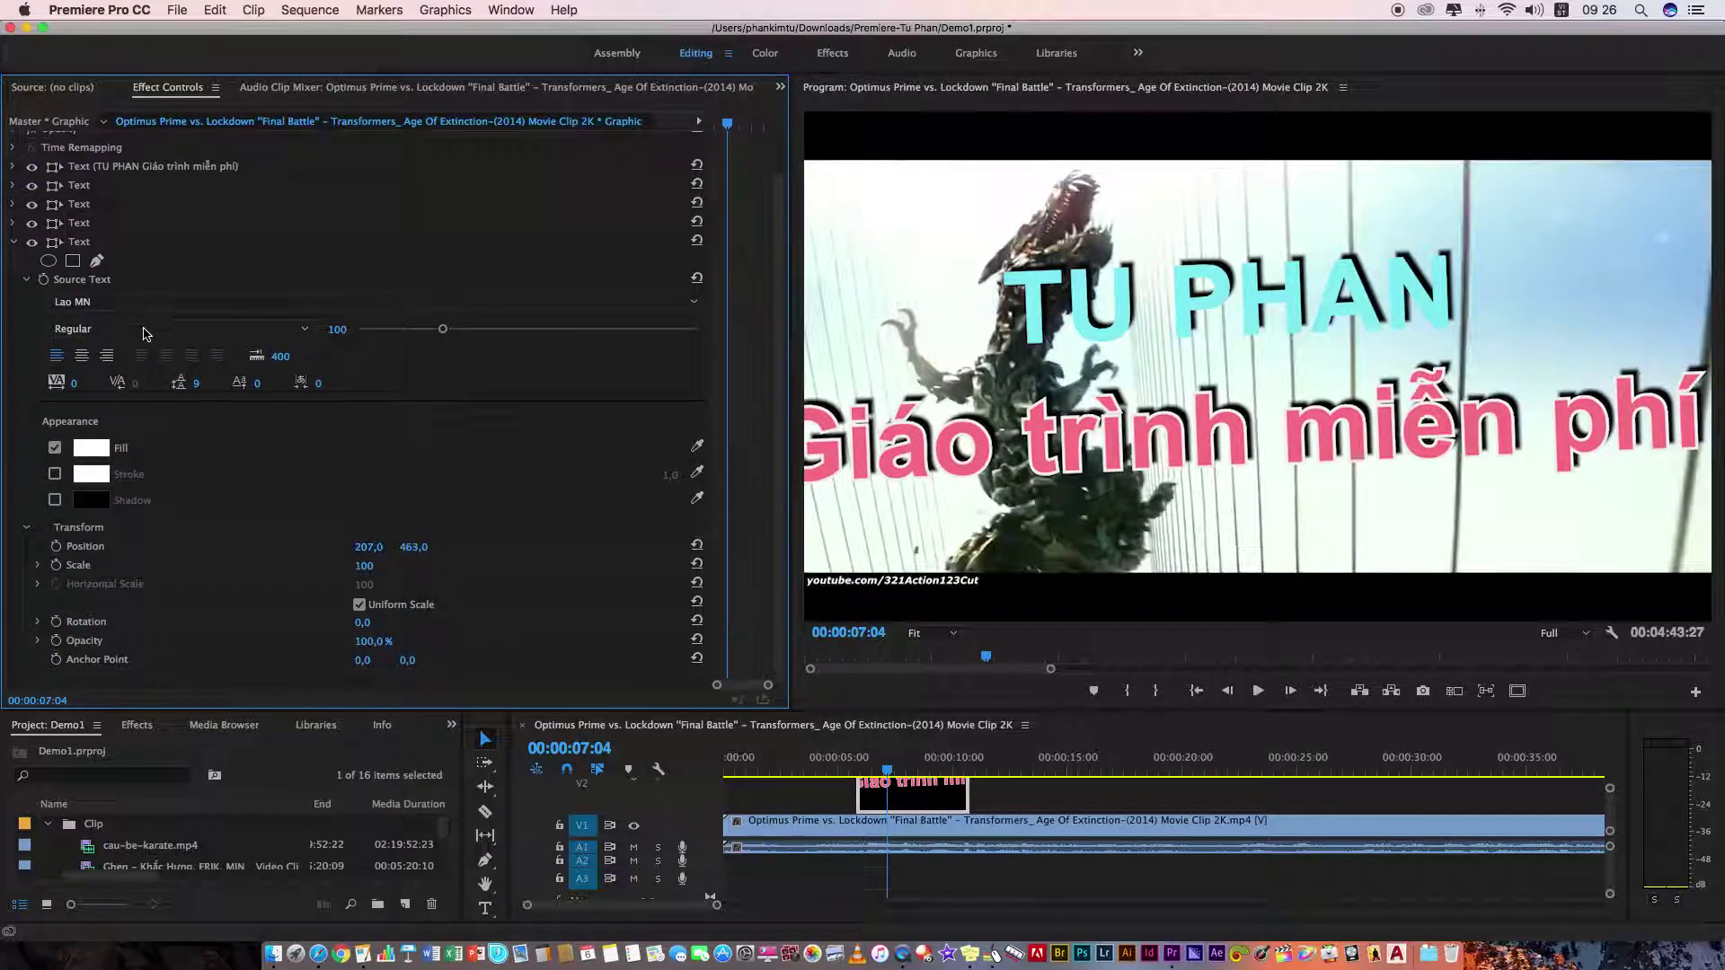
{"action": "scroll", "coordinate": [135, 337], "scroll_direction": "up", "scroll_amount": 2}
{"action": "left_click", "coordinate": [88, 296]}
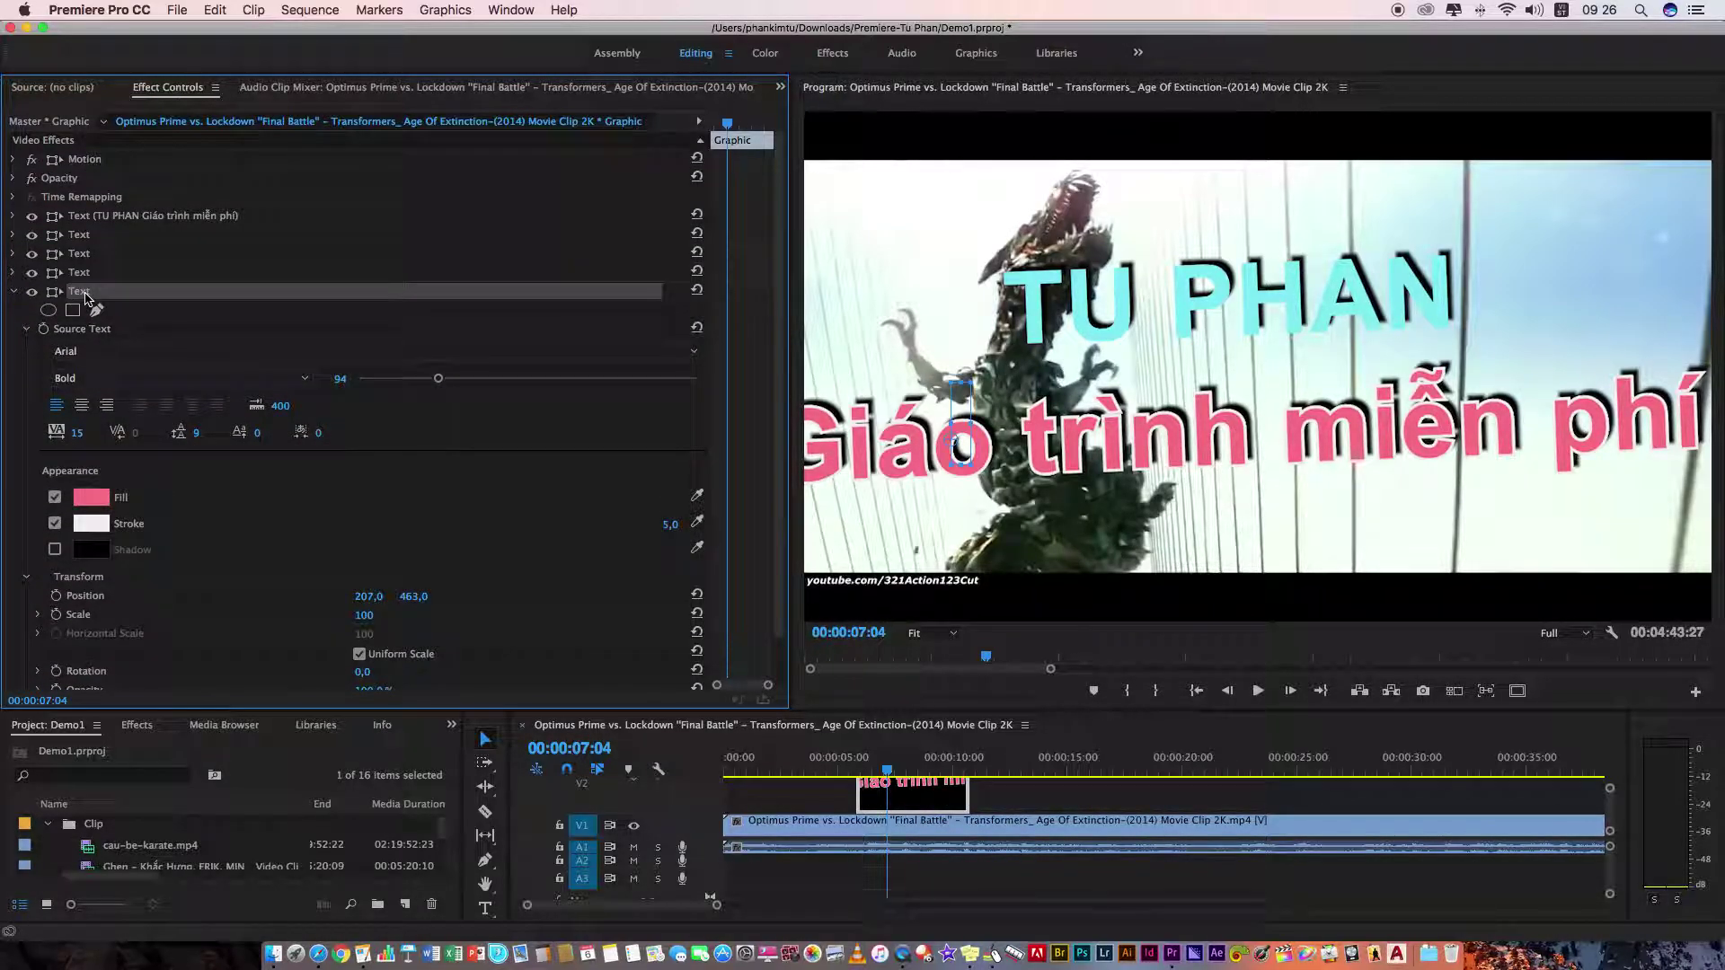
{"action": "key", "text": "Delete"}
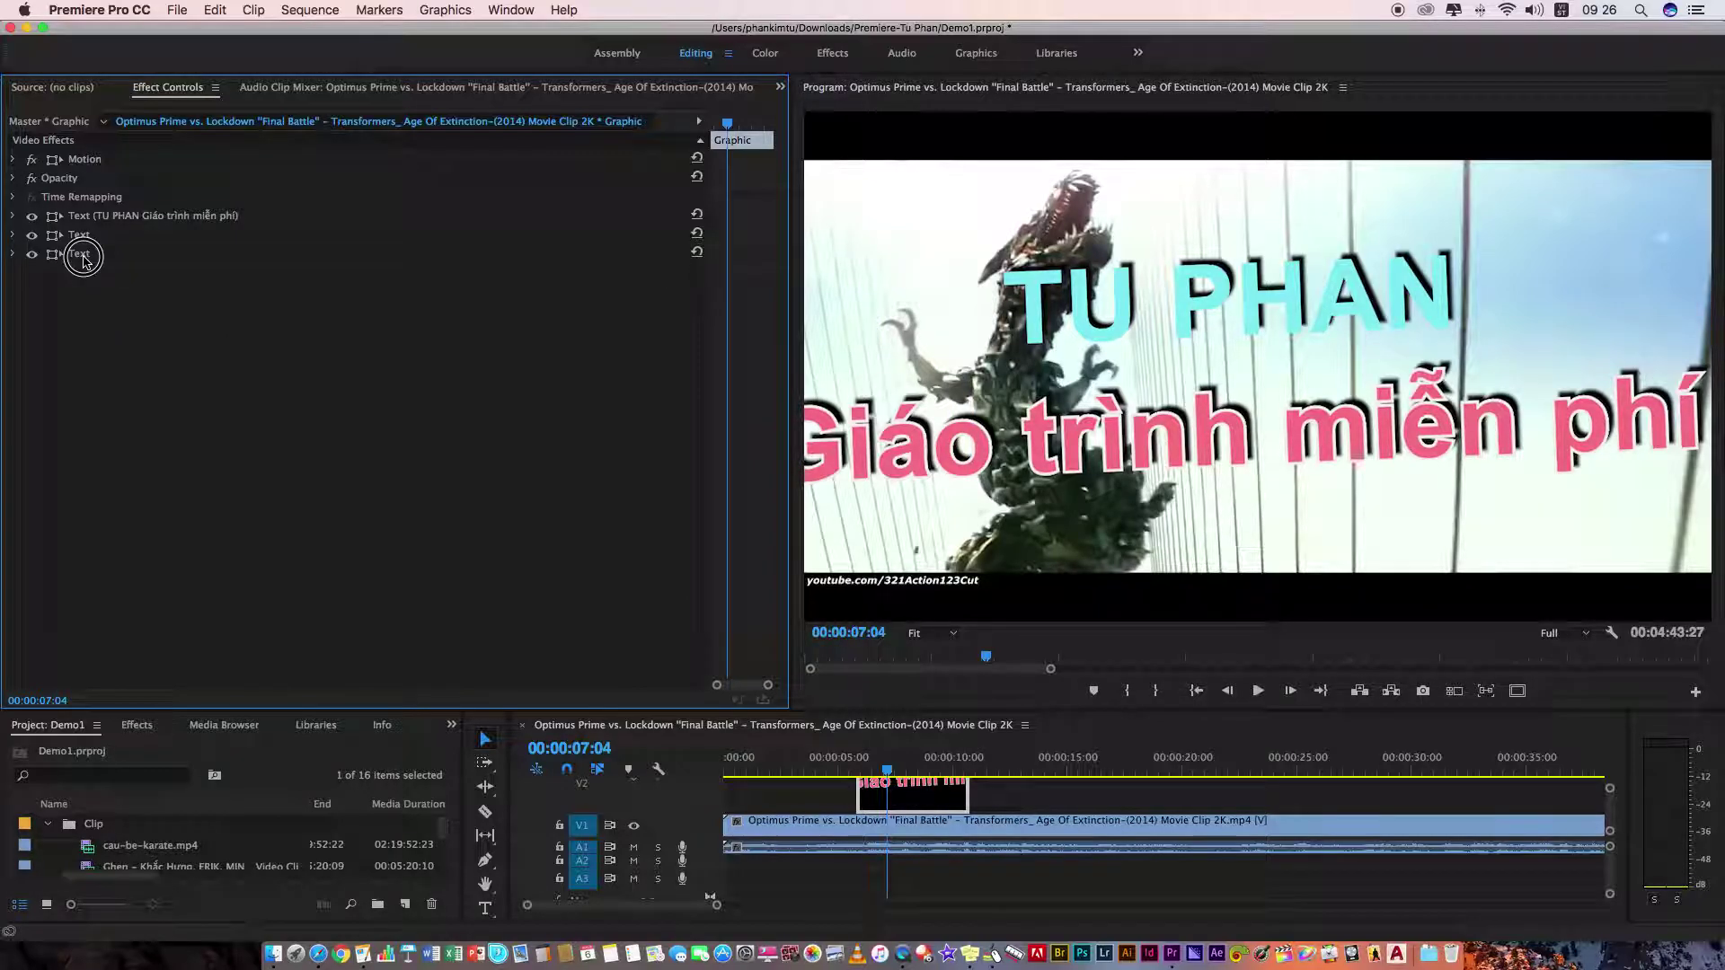
{"action": "key", "text": "Delete"}
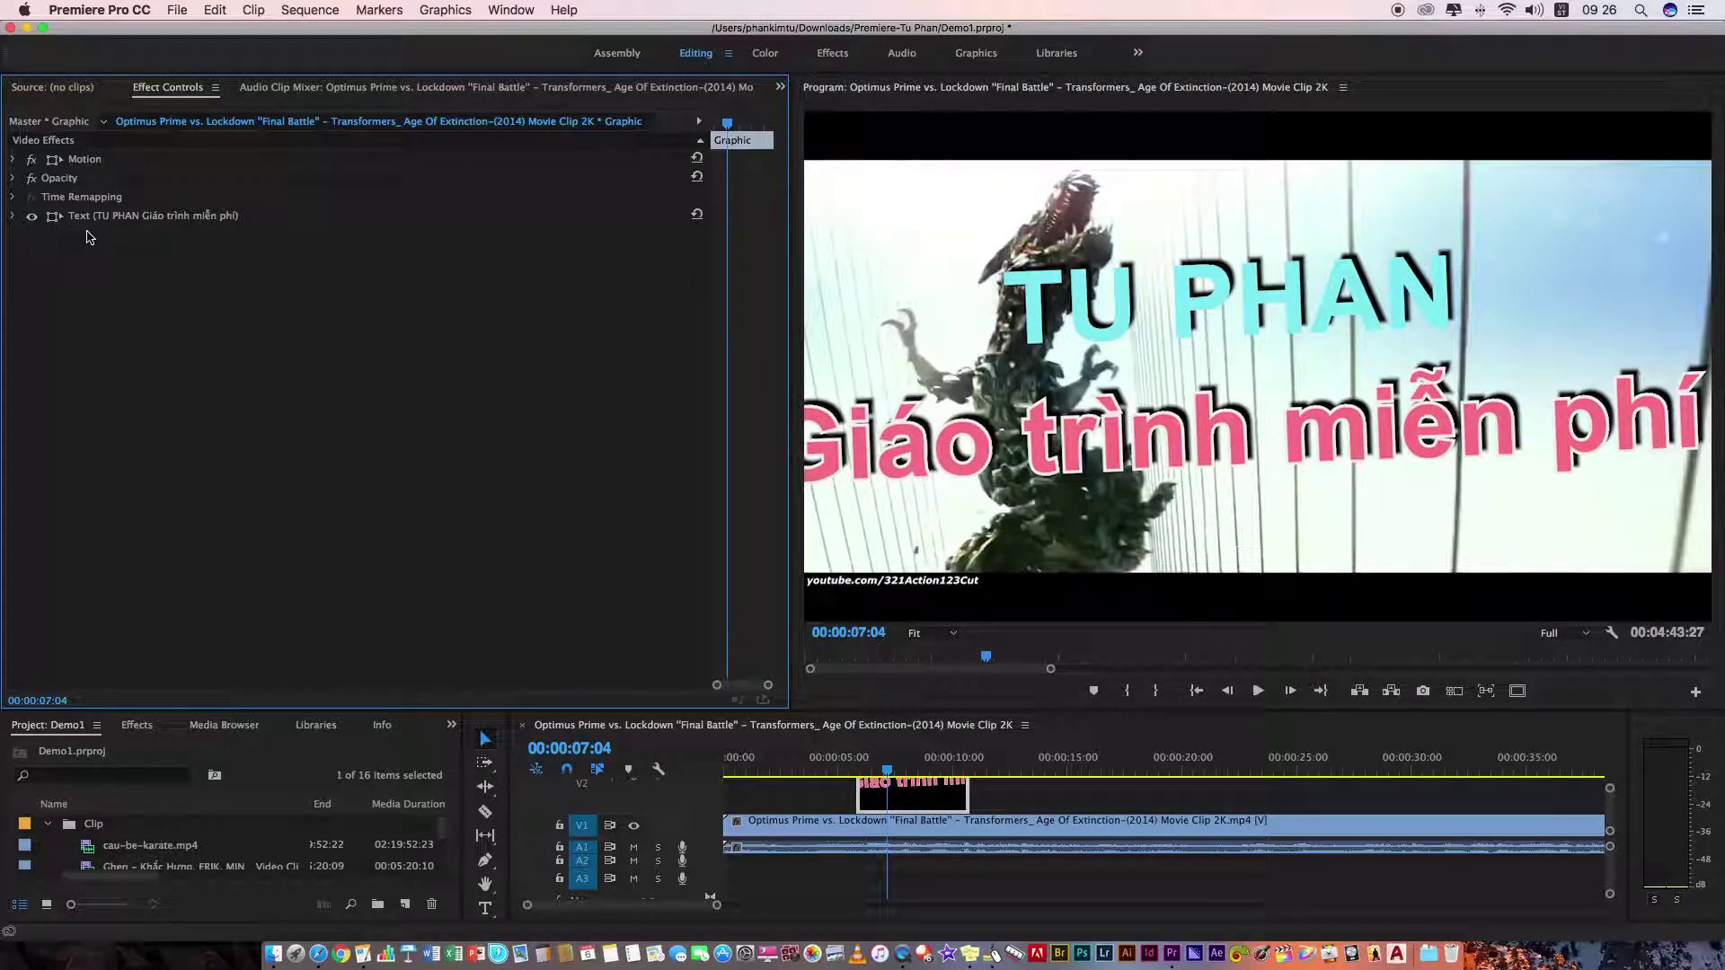
{"action": "left_click", "coordinate": [47, 224]}
{"action": "left_click", "coordinate": [13, 216]}
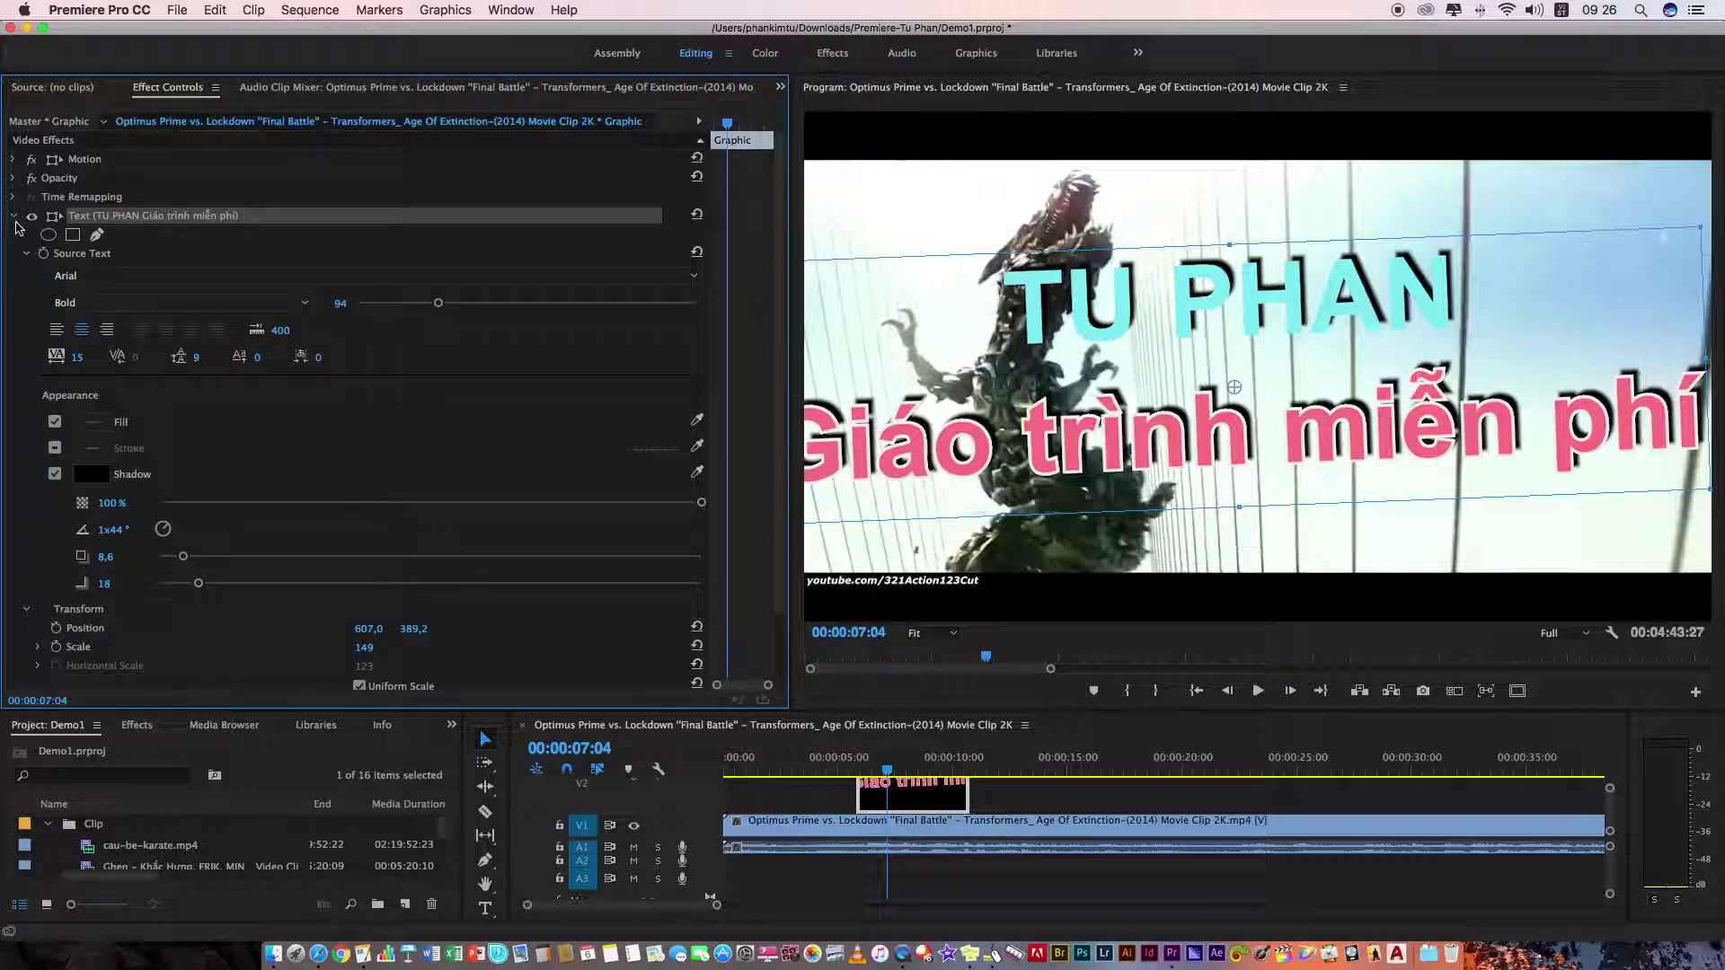
- Reposition the title in the frame and turn on the Safe Margins guides
{"action": "scroll", "coordinate": [86, 371], "scroll_direction": "down", "scroll_amount": 3}
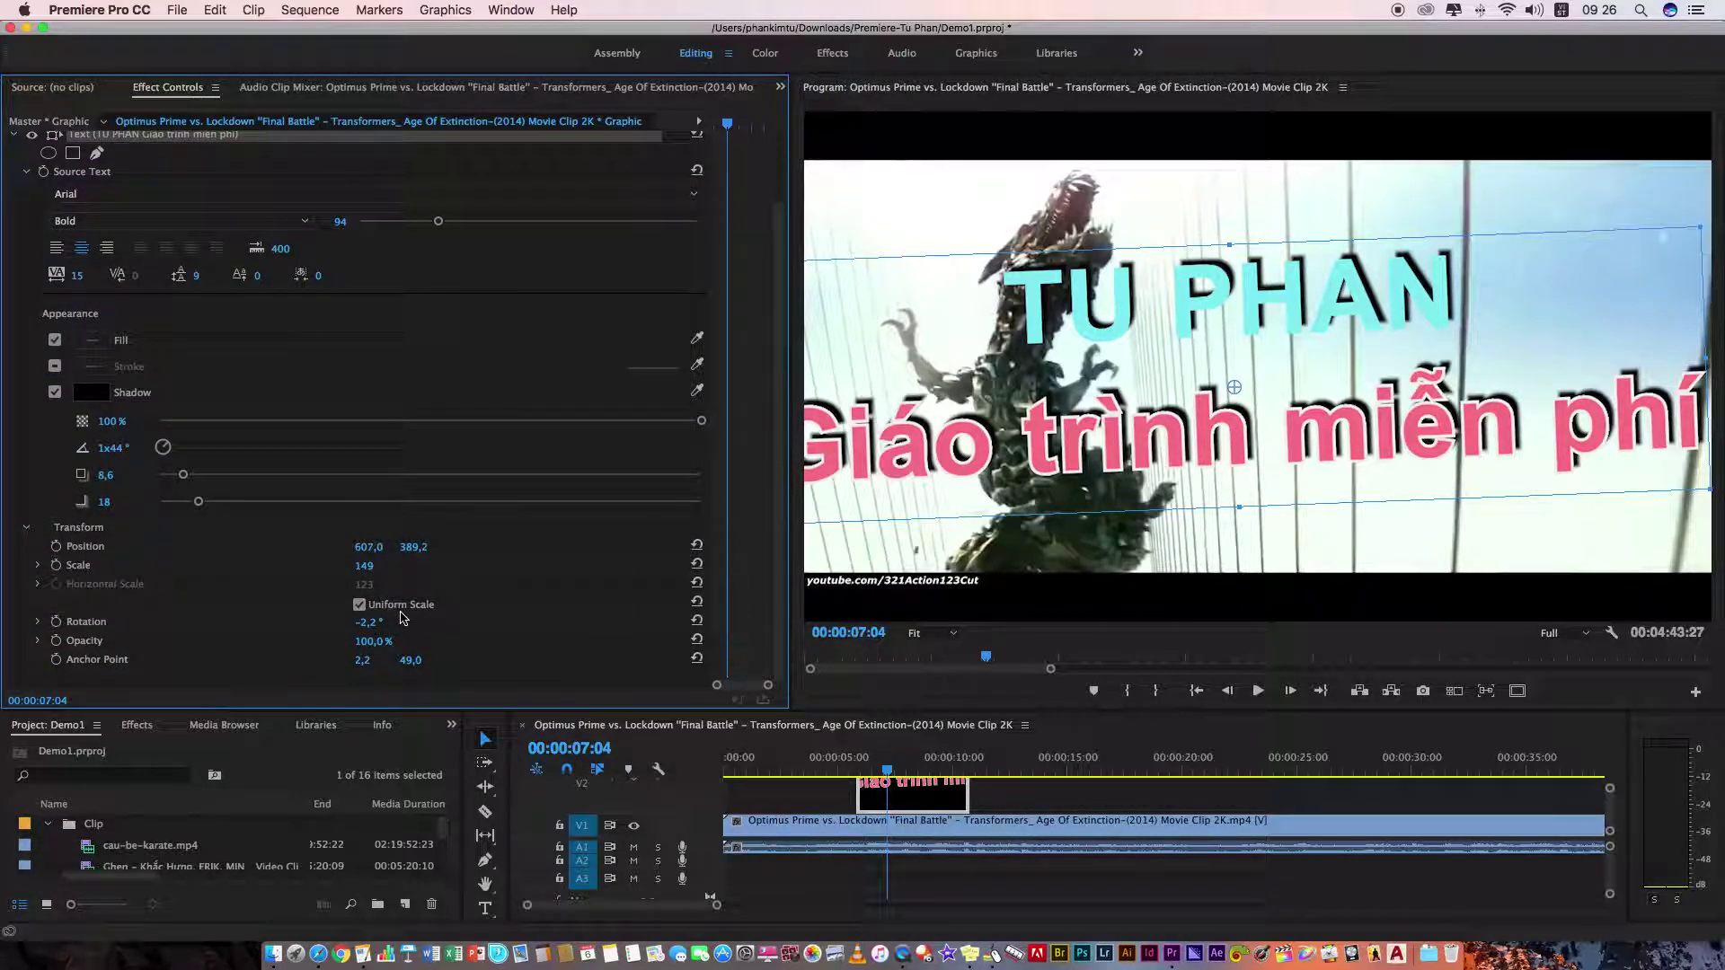
{"action": "left_click_drag", "start_coordinate": [1079, 424], "coordinate": [1112, 412]}
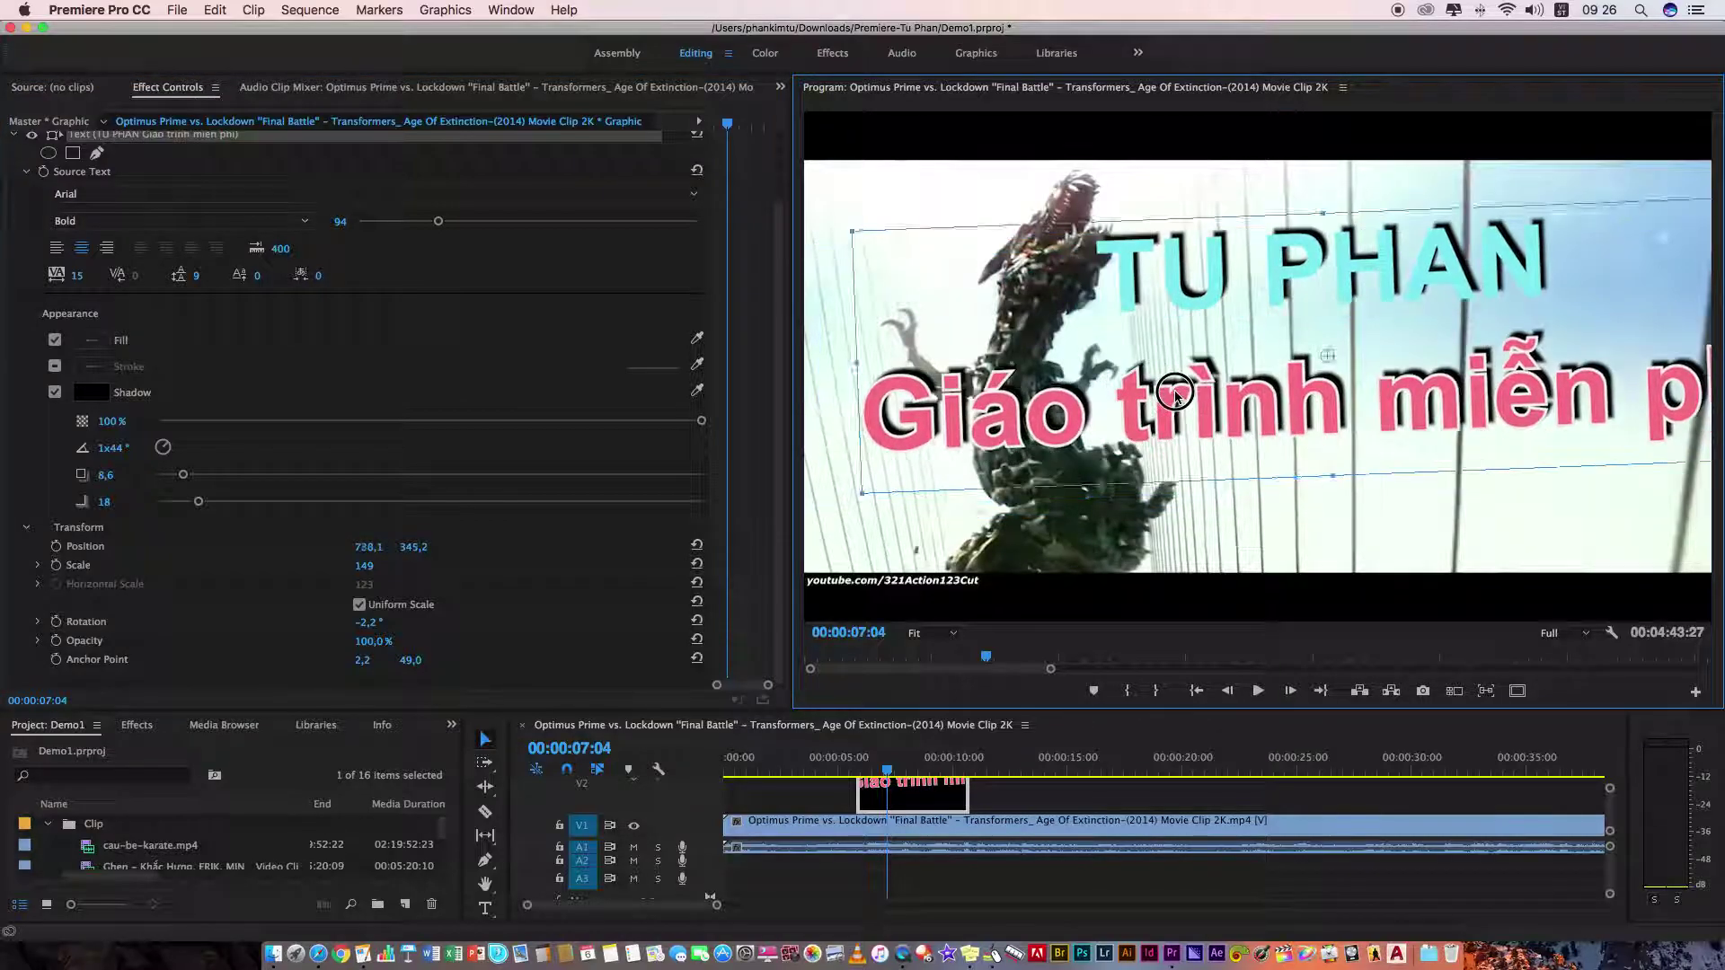
{"action": "scroll", "coordinate": [142, 328], "scroll_direction": "up", "scroll_amount": 3}
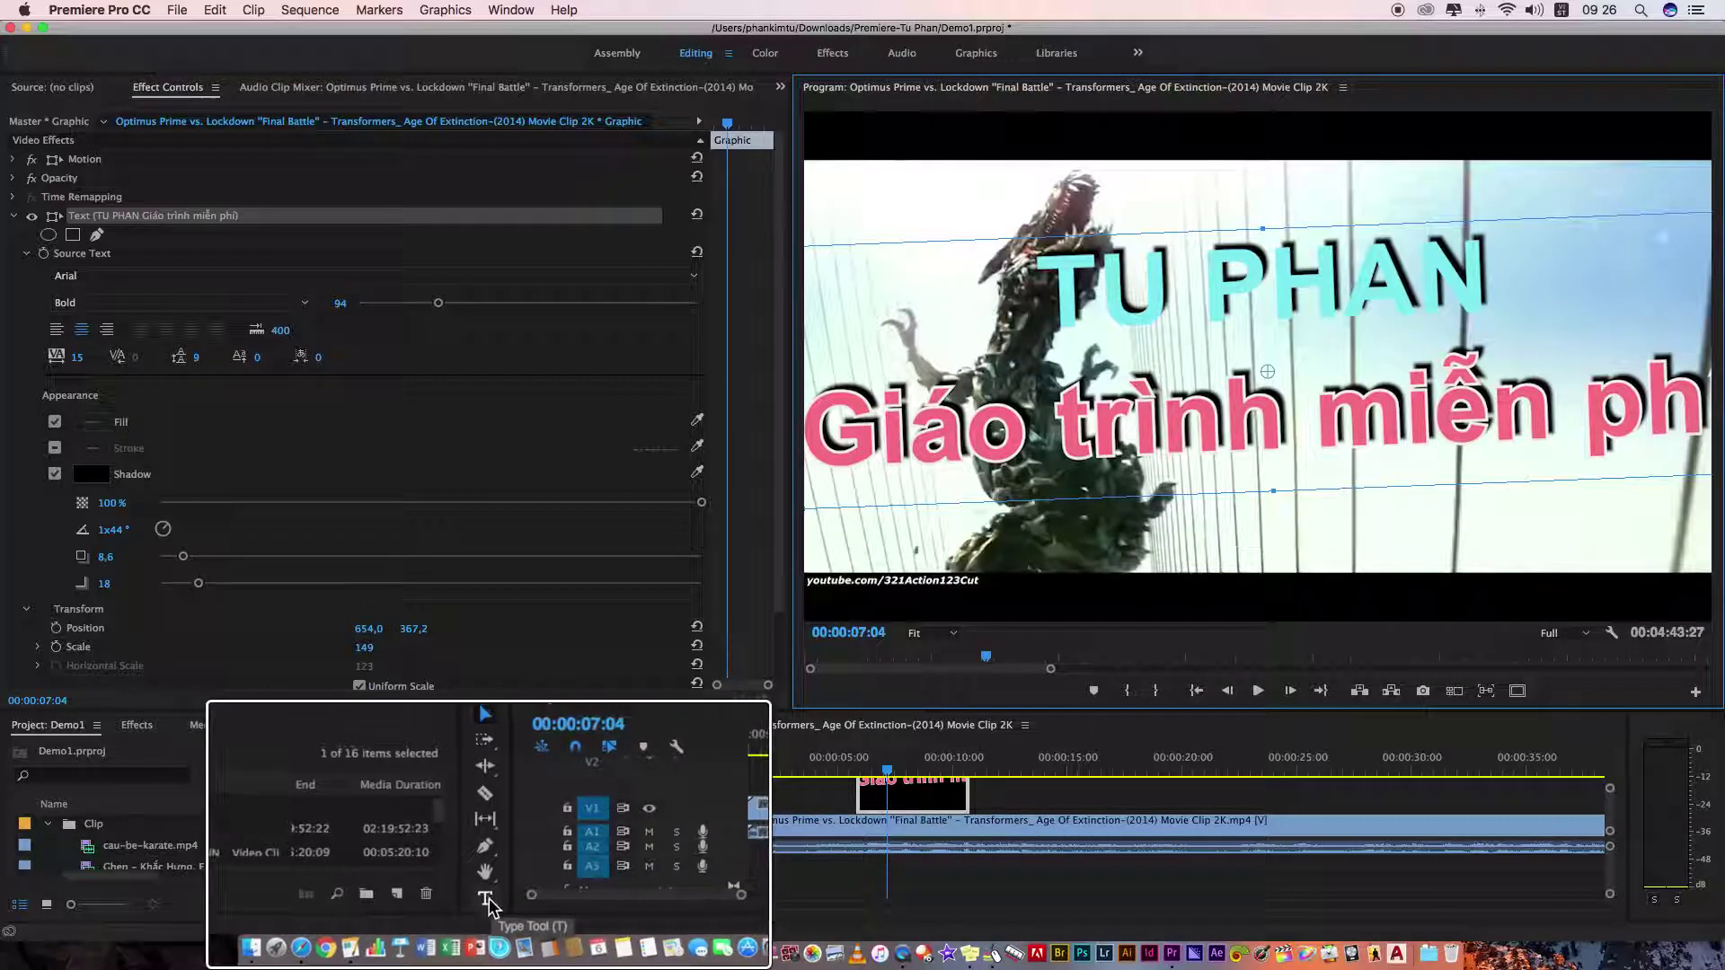
{"action": "mouse_move", "coordinate": [1151, 414]}
{"action": "left_mouse_down"}
{"action": "mouse_move", "coordinate": [1228, 410]}
{"action": "mouse_move", "coordinate": [1188, 428]}
{"action": "left_mouse_up"}
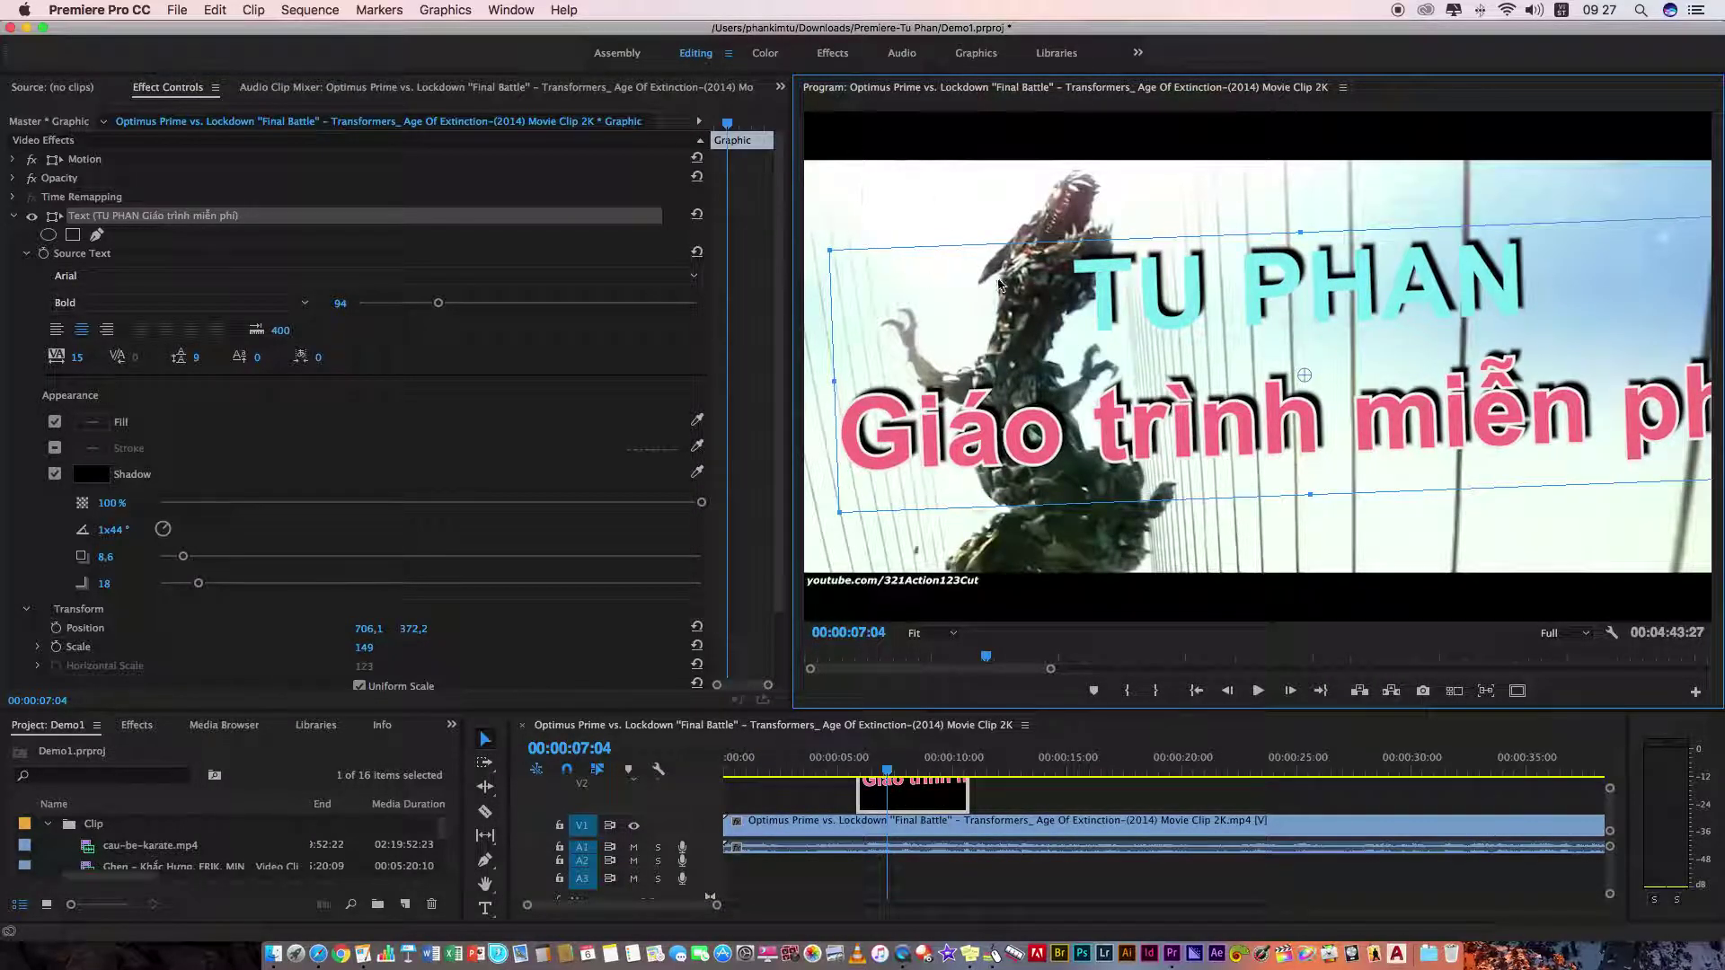
{"action": "left_click_drag", "start_coordinate": [1150, 440], "coordinate": [1130, 432]}
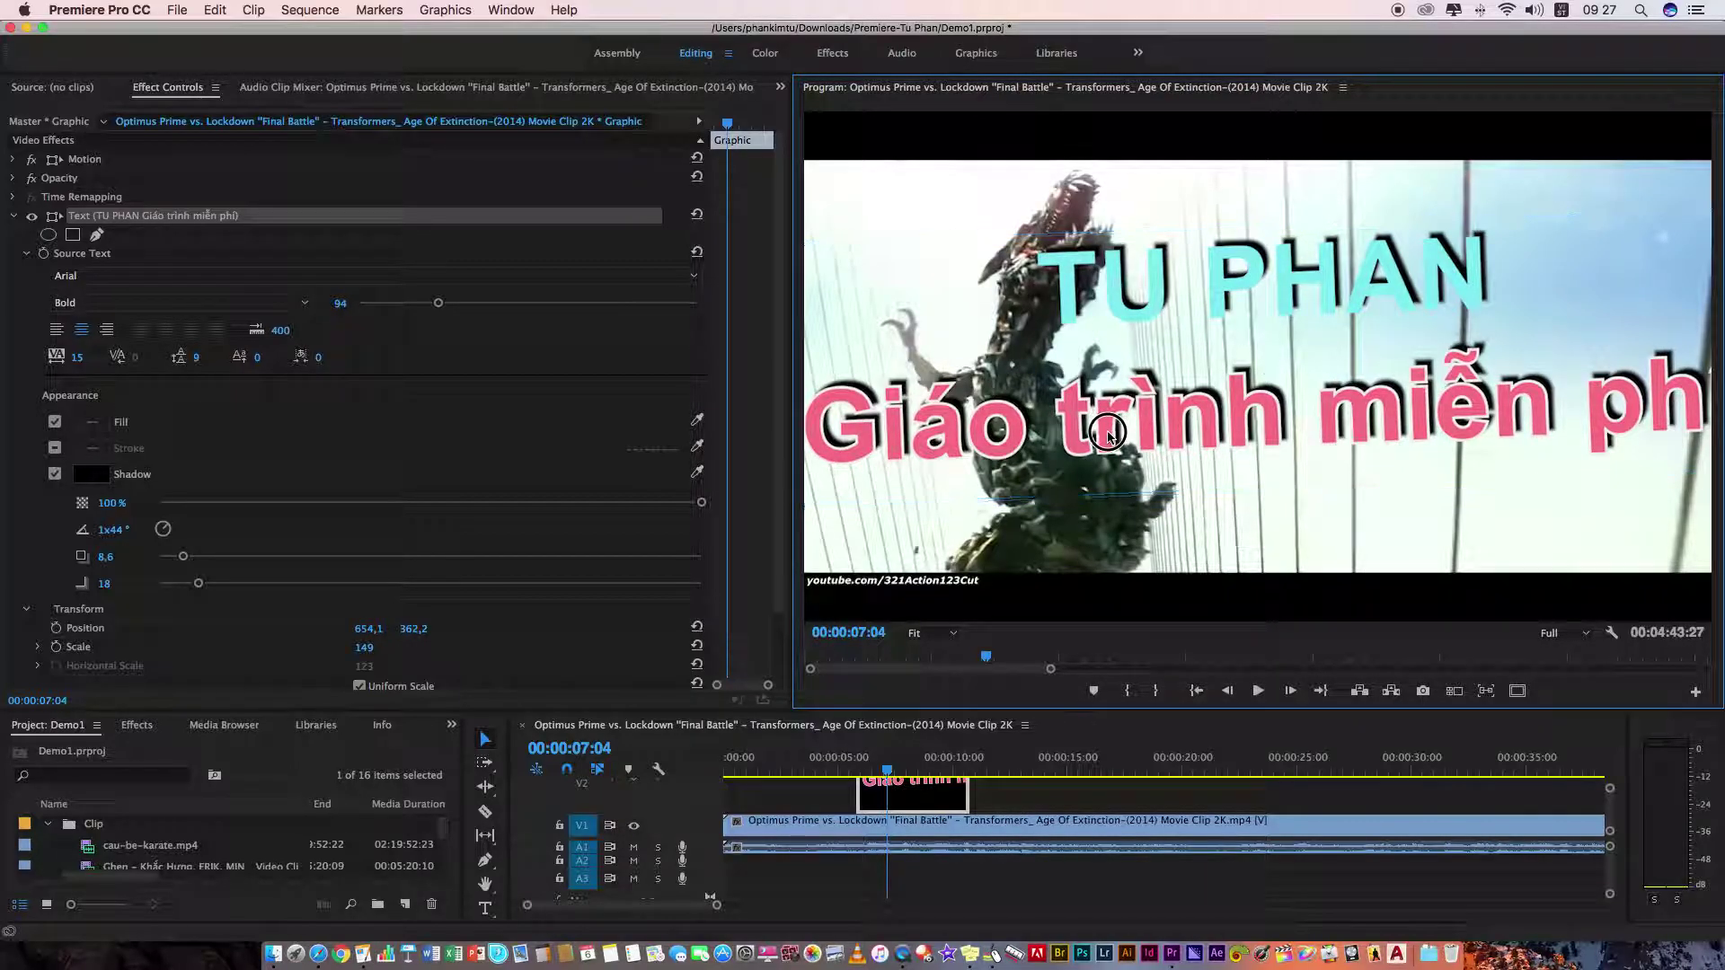
{"action": "left_click", "coordinate": [1516, 690]}
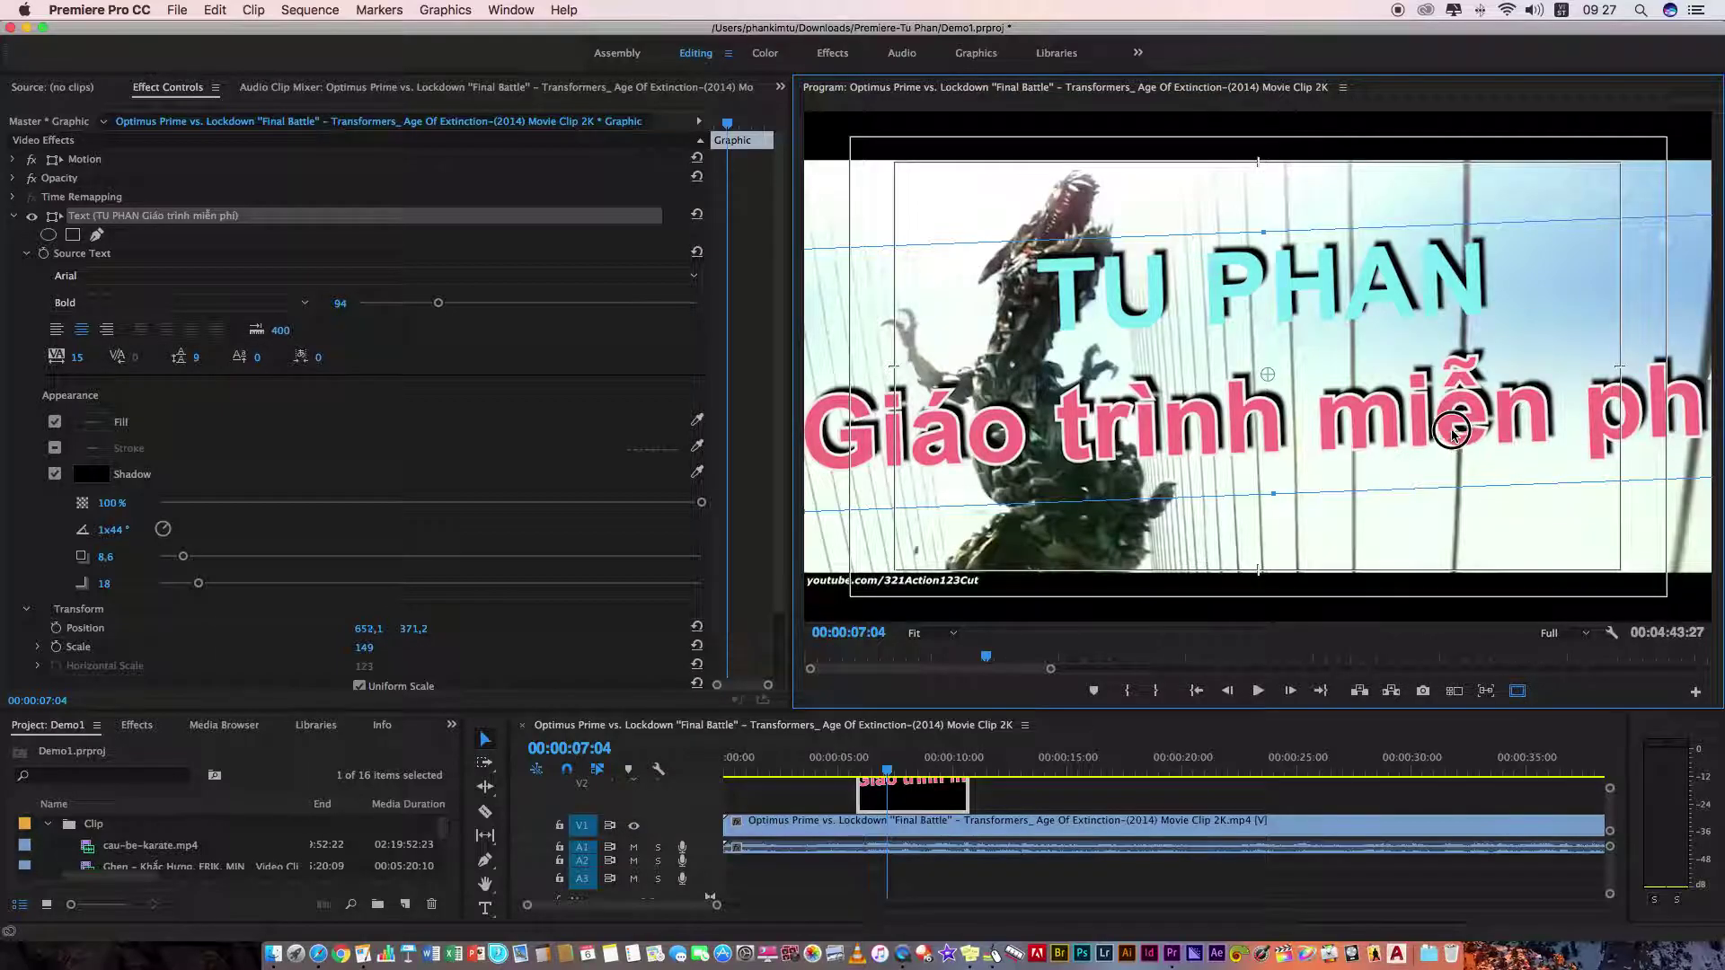
- Resize the title to scale 109 and centre it at 633.0, 366.2 within the margins
{"action": "left_click_drag", "start_coordinate": [1452, 435], "coordinate": [1304, 446]}
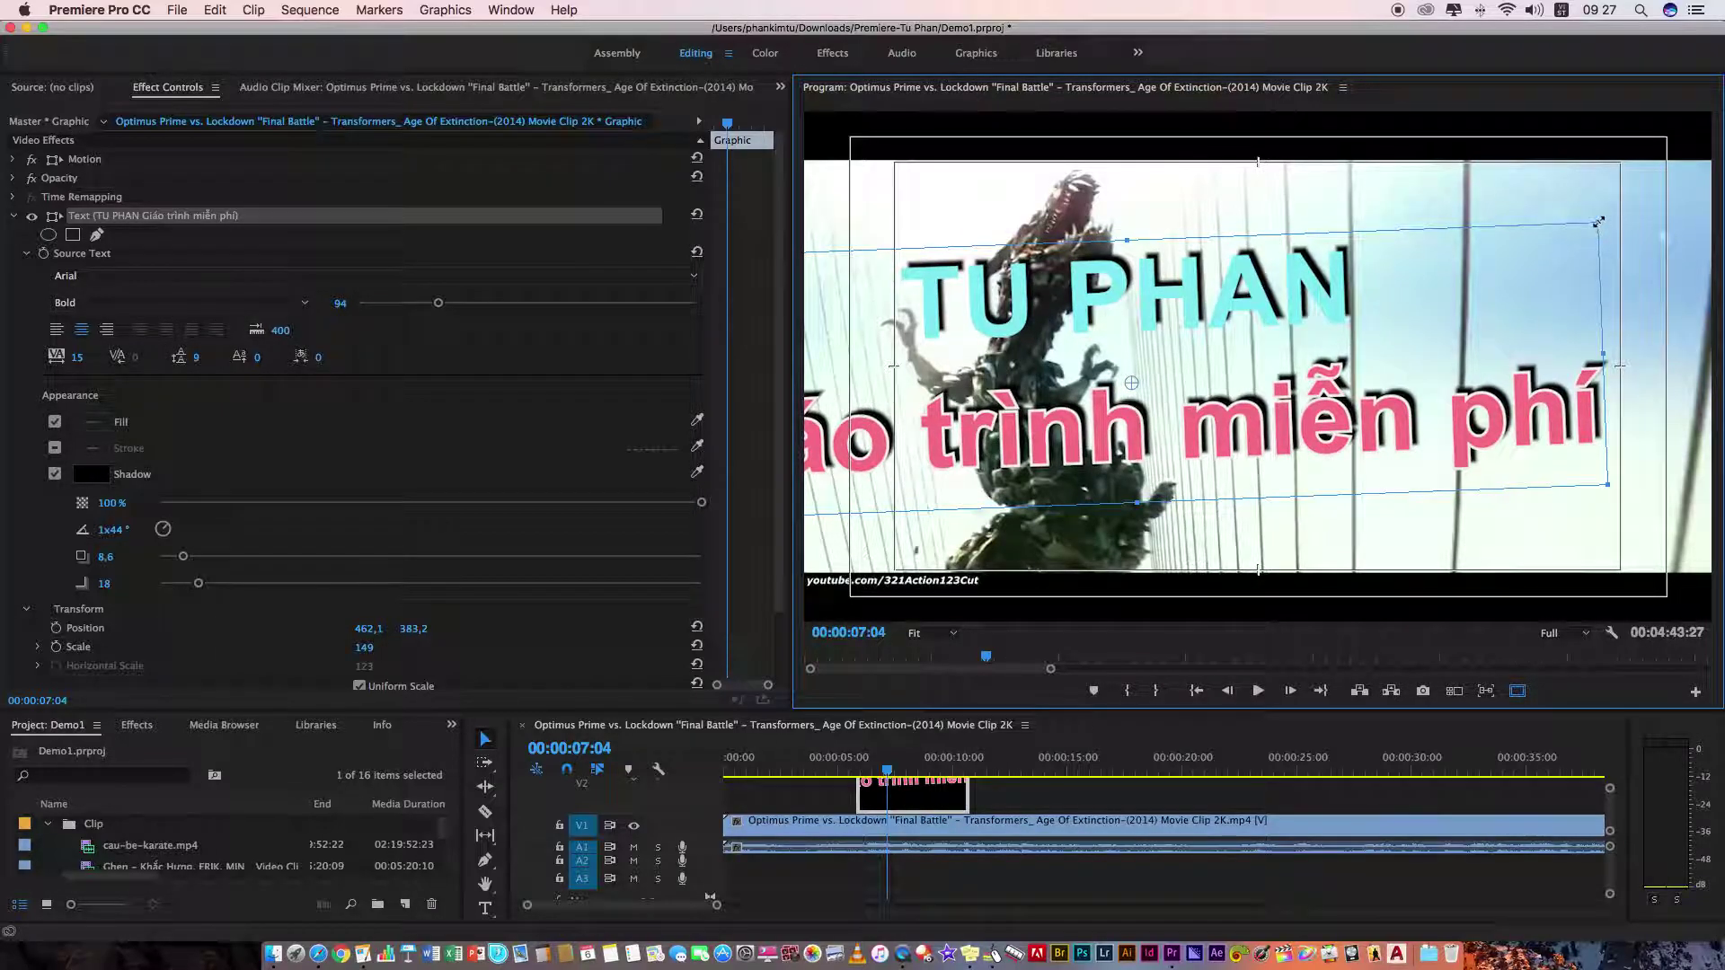
{"action": "left_click_drag", "start_coordinate": [1597, 222], "coordinate": [1570, 256]}
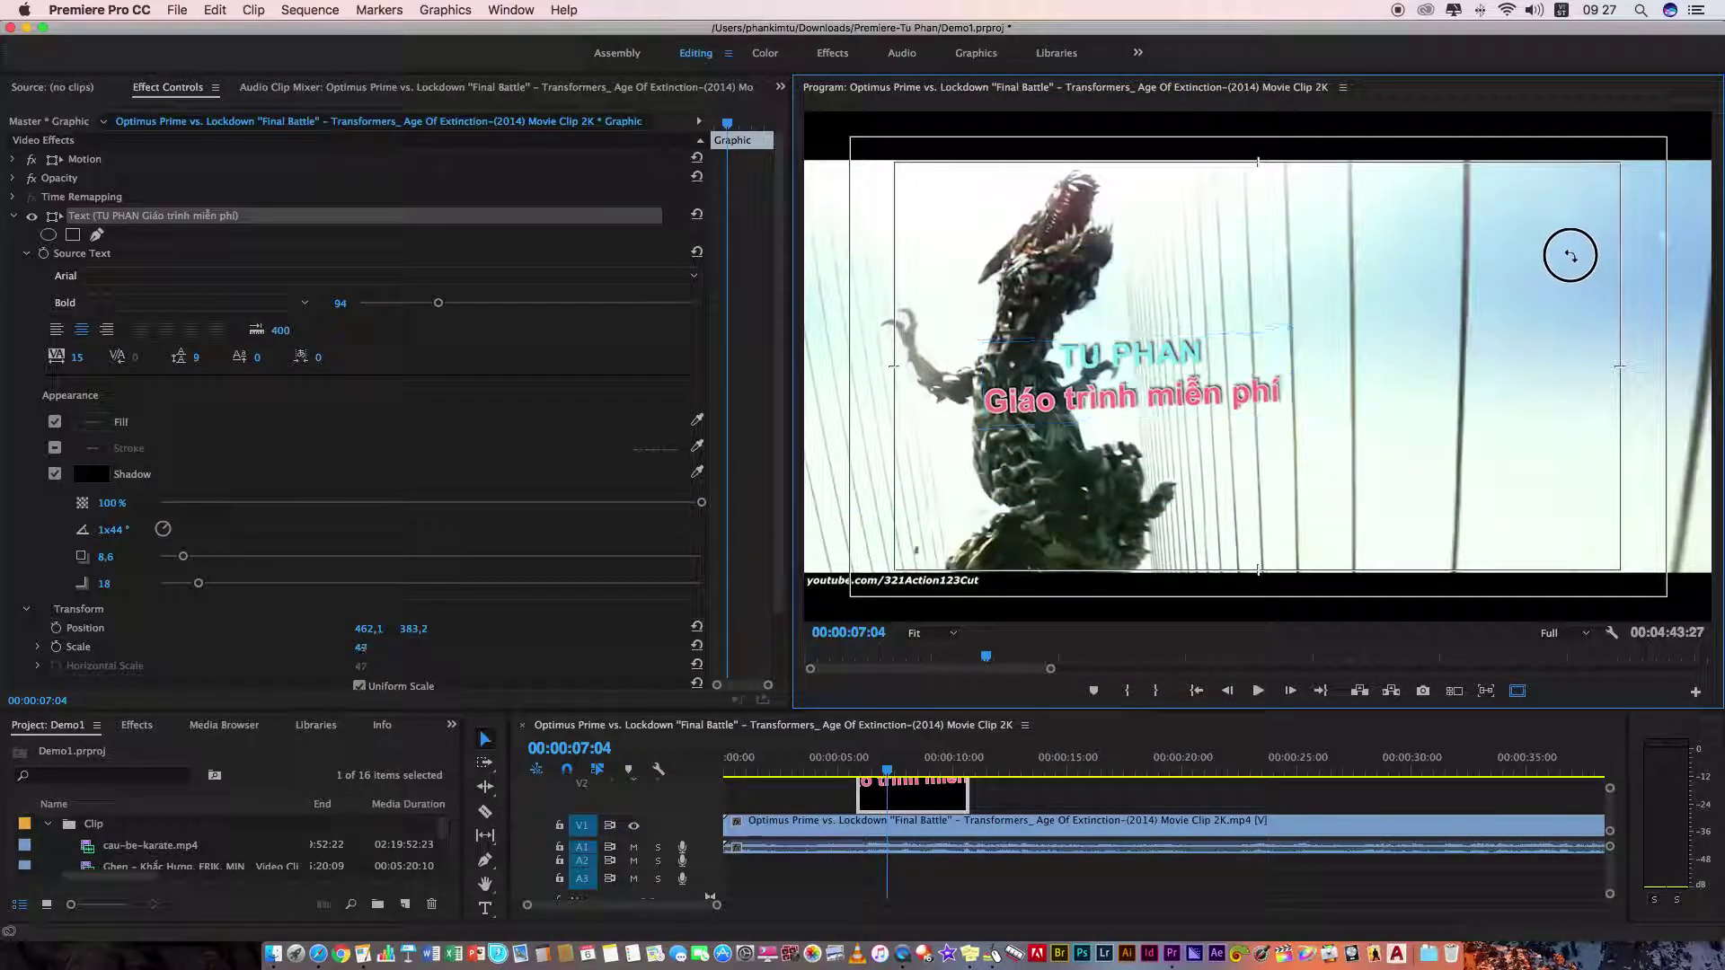
{"action": "left_click_drag", "start_coordinate": [1570, 256], "coordinate": [1348, 309]}
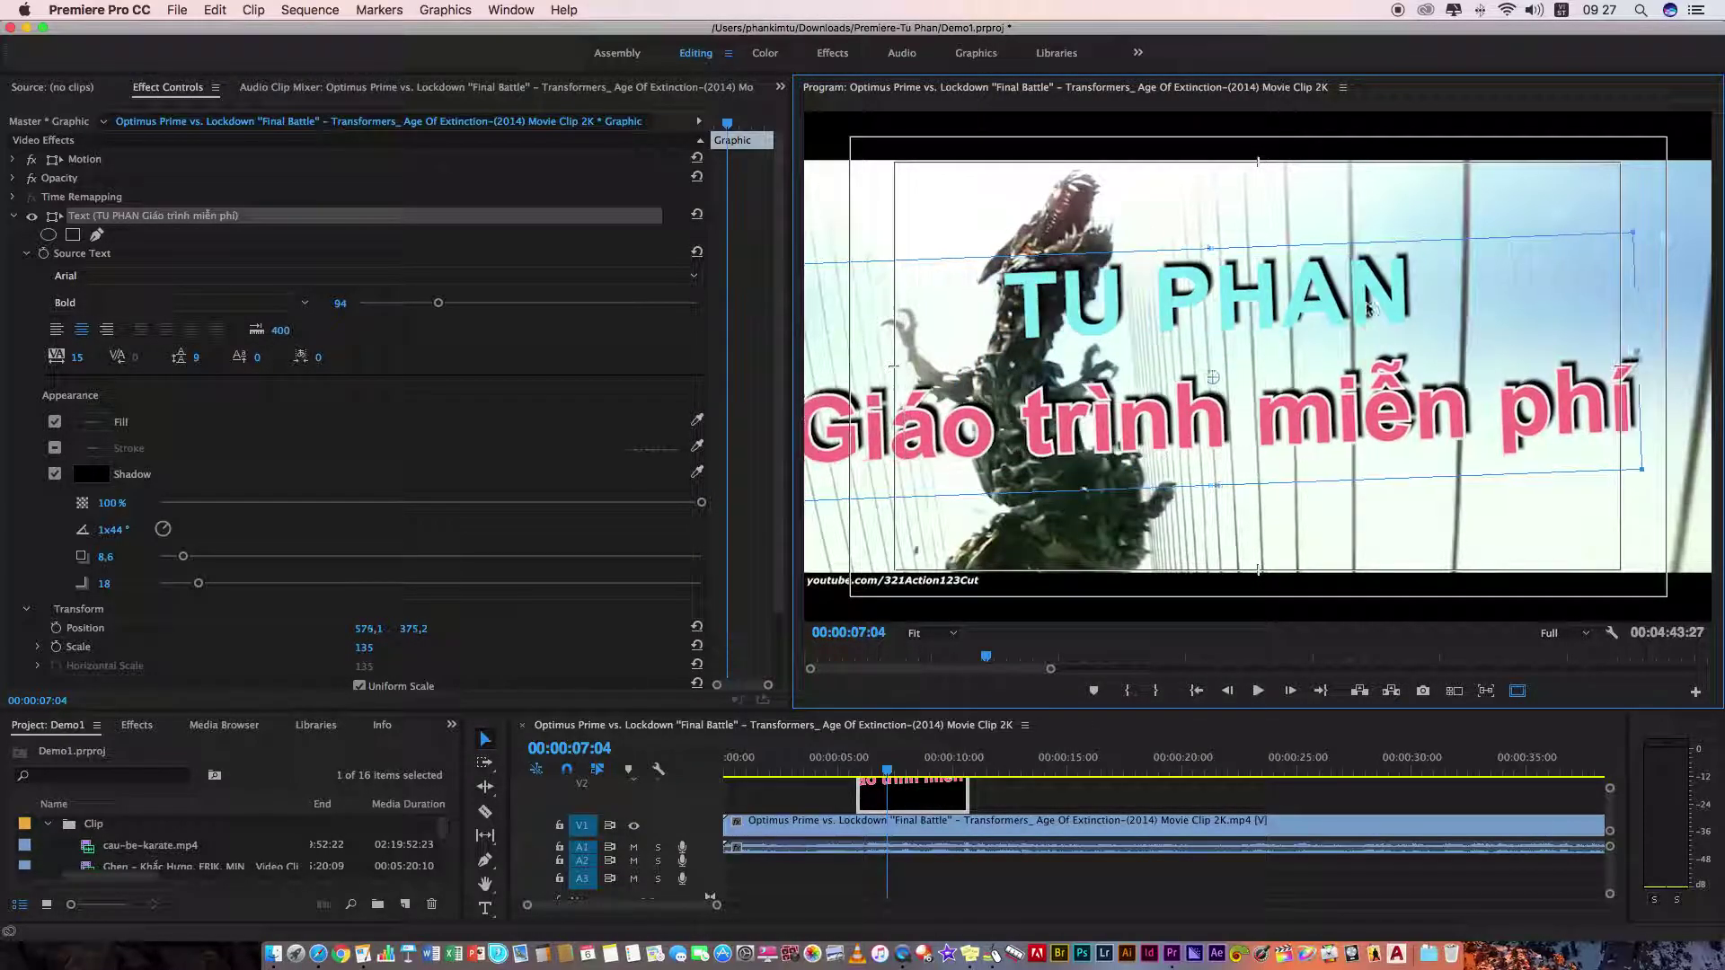
{"action": "left_click_drag", "start_coordinate": [1626, 235], "coordinate": [1616, 248]}
{"action": "left_click_drag", "start_coordinate": [1352, 415], "coordinate": [1393, 404]}
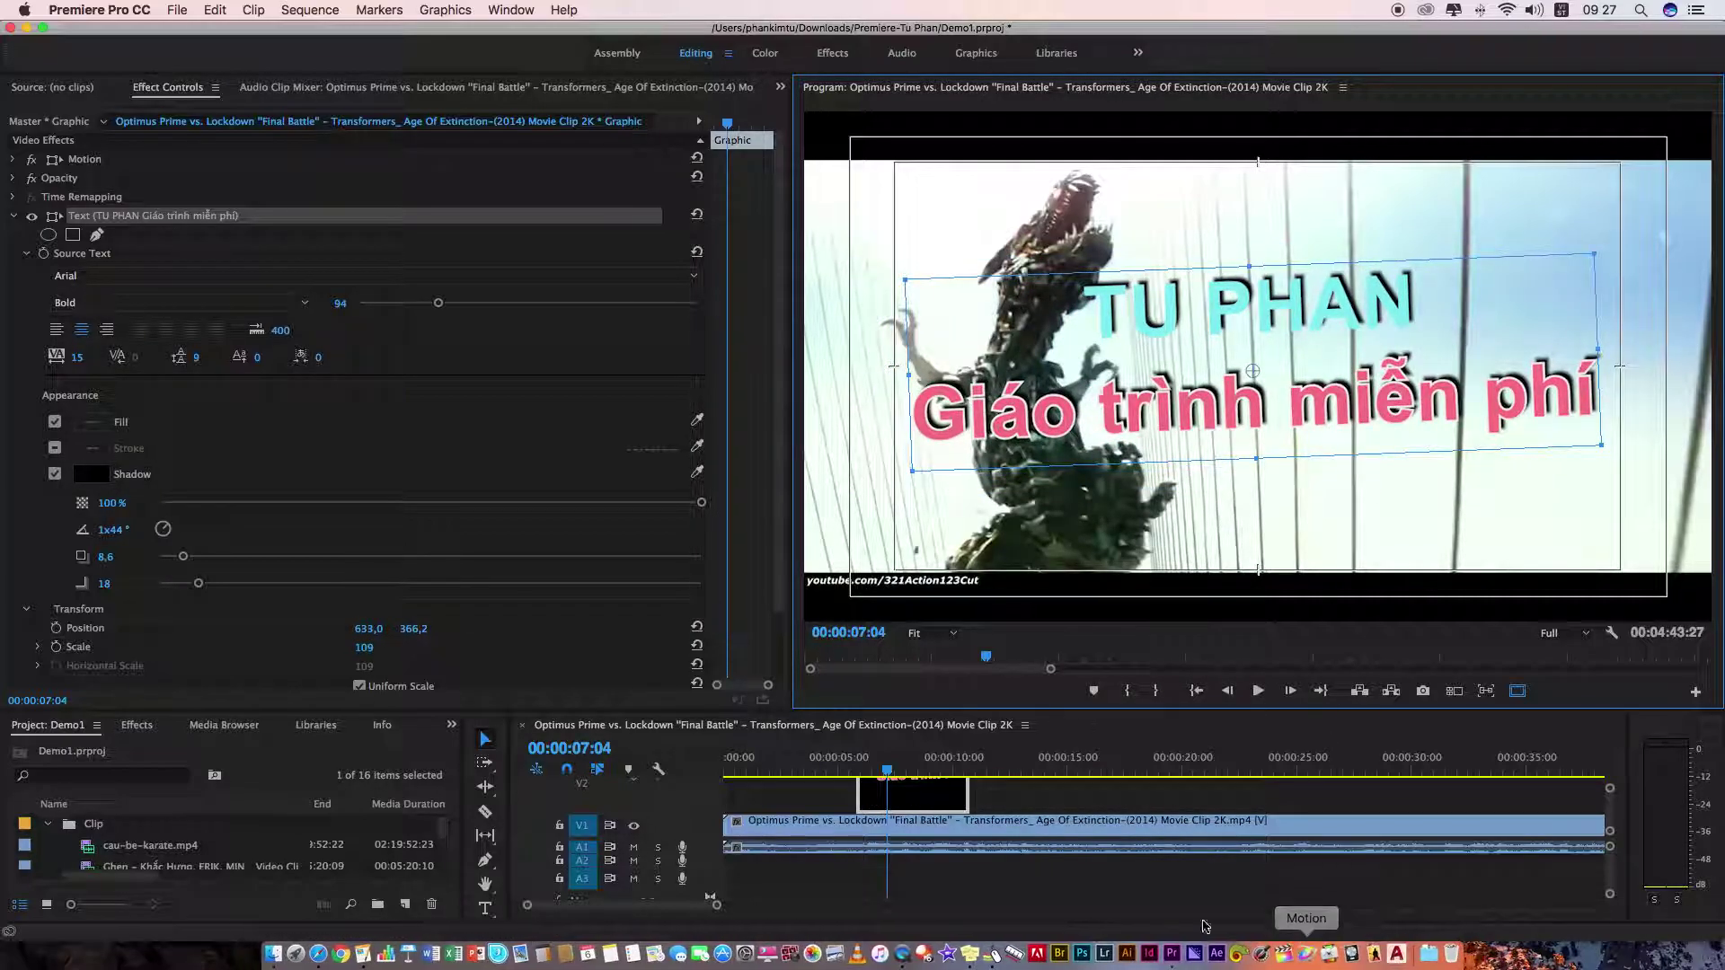
{"action": "left_click", "coordinate": [992, 952]}
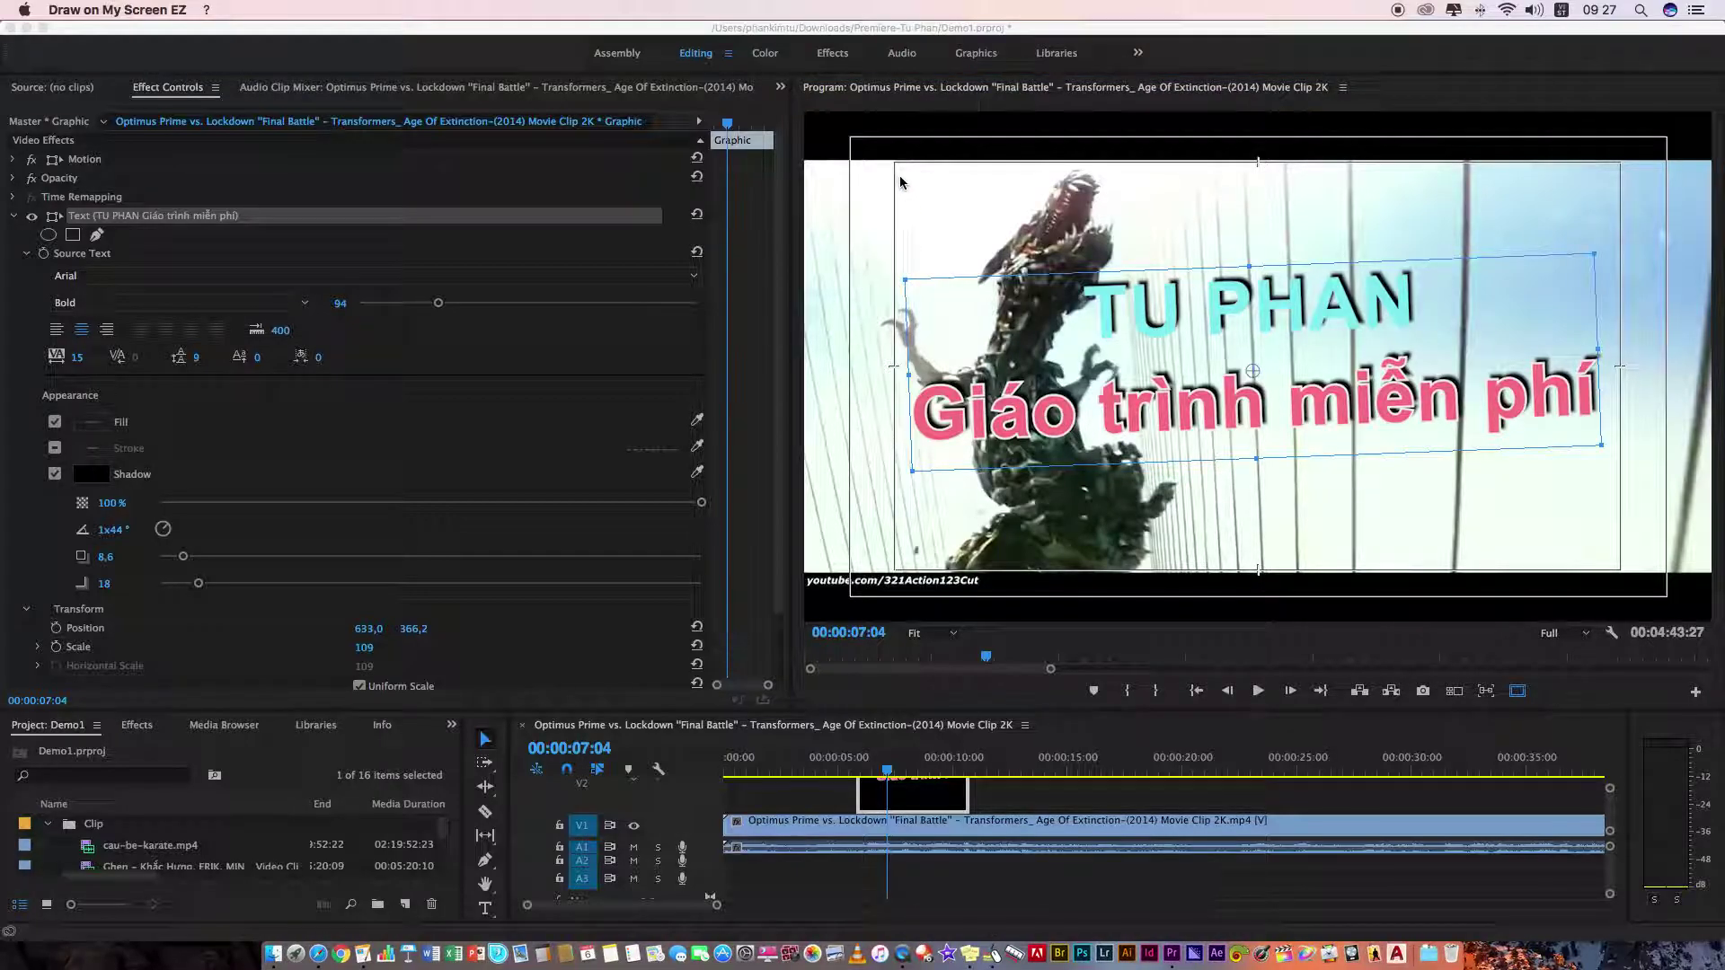
{"action": "mouse_move", "coordinate": [897, 158]}
{"action": "left_mouse_down"}
{"action": "mouse_move", "coordinate": [896, 228]}
{"action": "mouse_move", "coordinate": [1039, 563]}
{"action": "mouse_move", "coordinate": [1626, 566]}
{"action": "mouse_move", "coordinate": [1280, 175]}
{"action": "mouse_move", "coordinate": [901, 168]}
{"action": "left_mouse_up"}
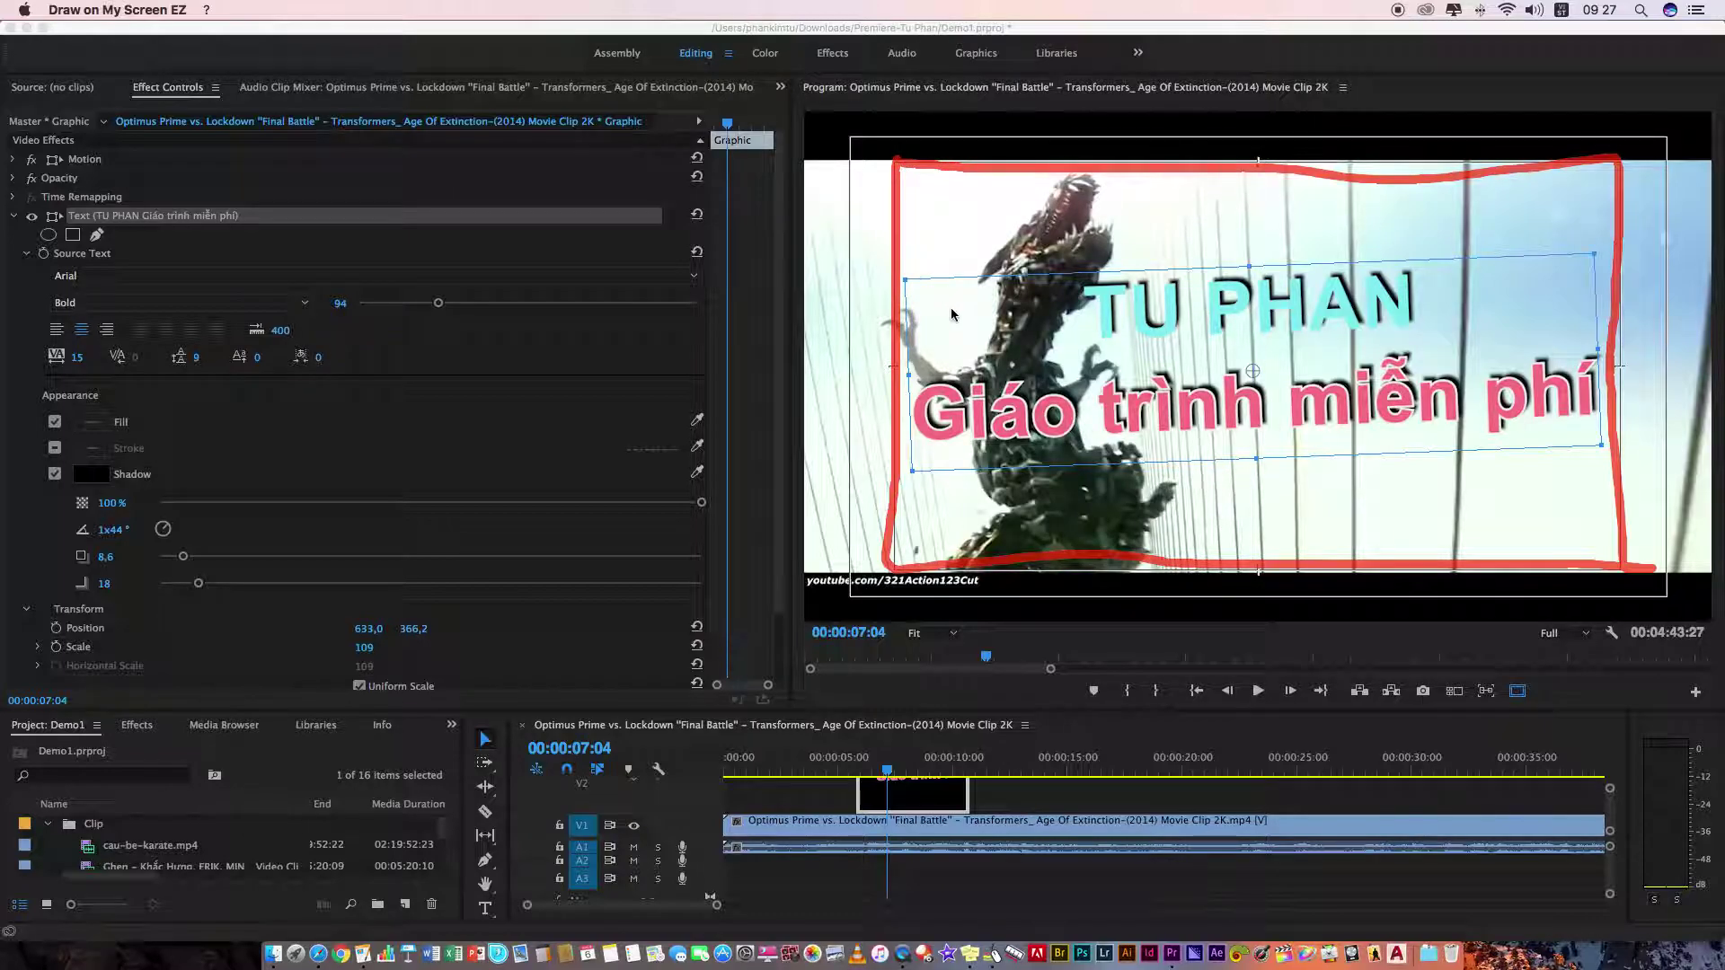
{"action": "key", "text": "Escape"}
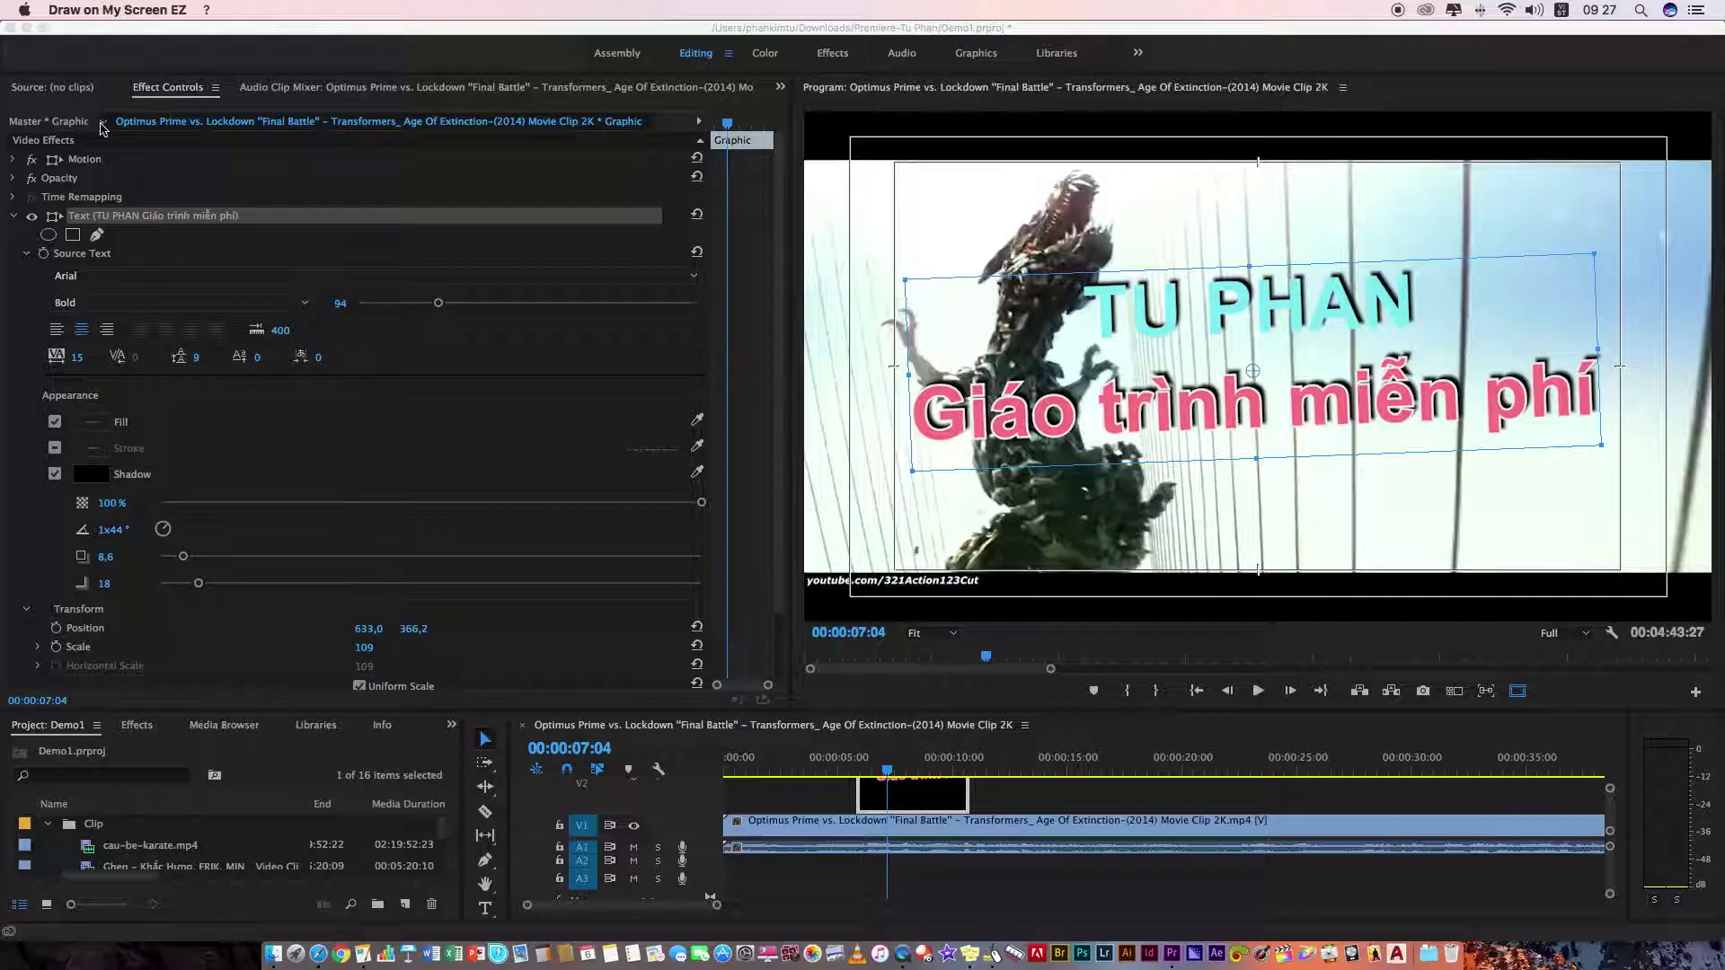
{"action": "left_click", "coordinate": [68, 93]}
- Select the title graphic clip on V2 and turn off its Shadow
{"action": "left_click", "coordinate": [72, 88]}
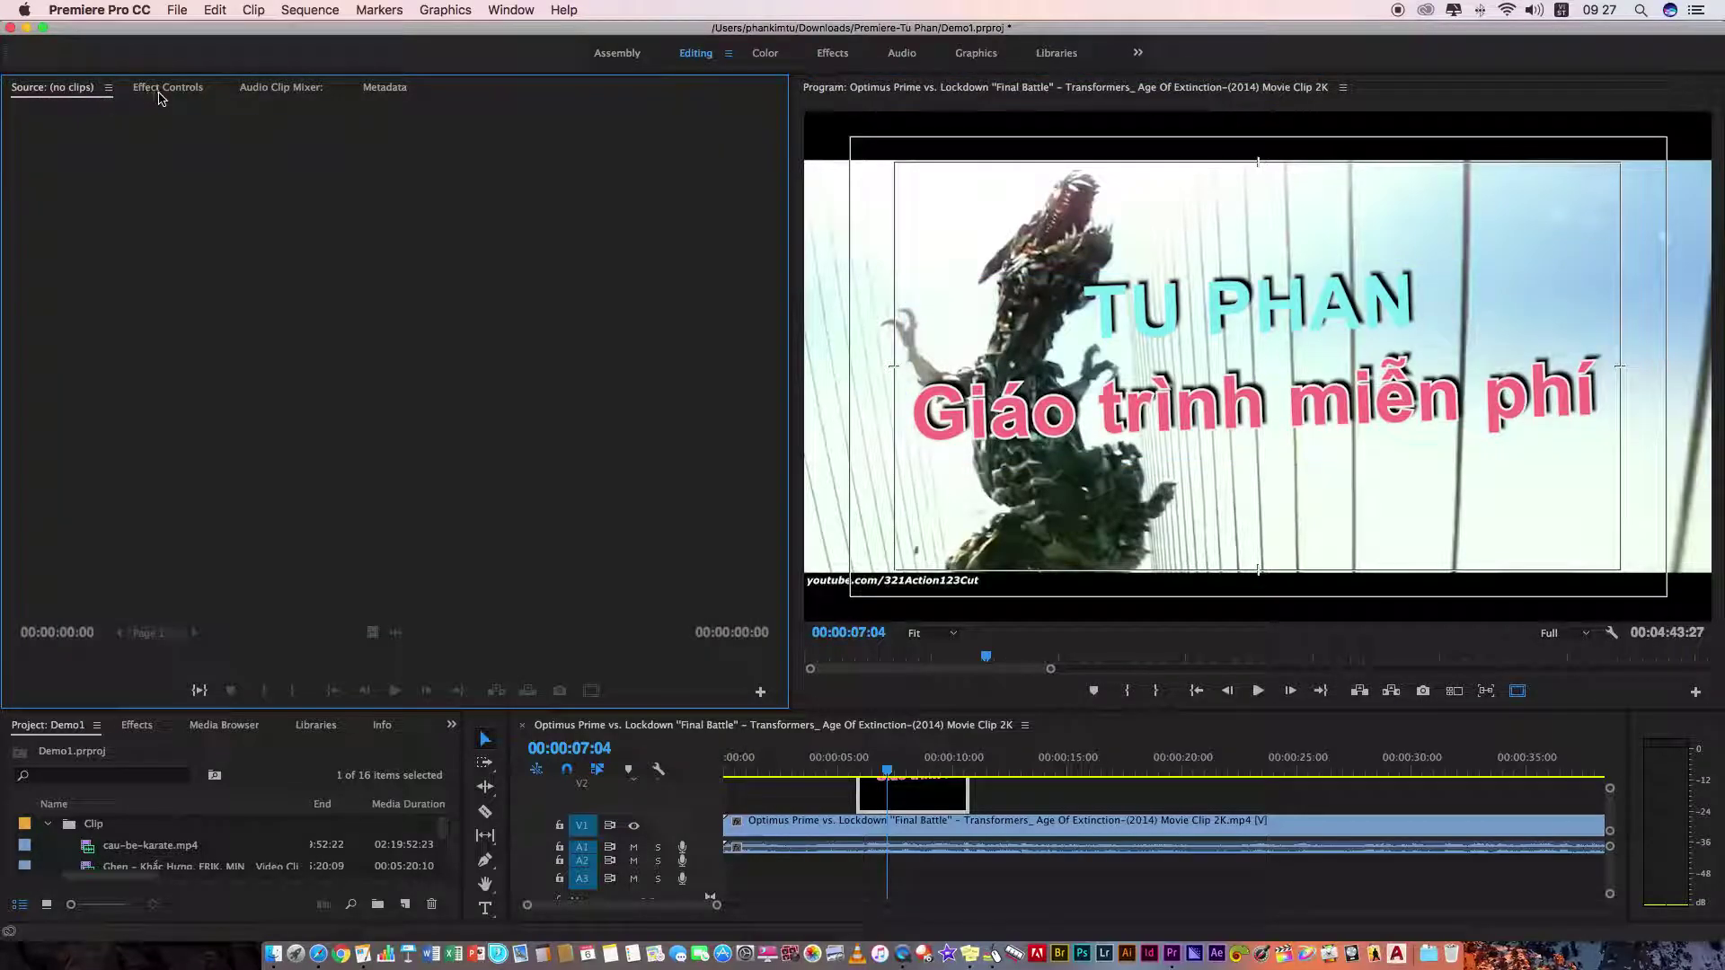
{"action": "left_click", "coordinate": [163, 94]}
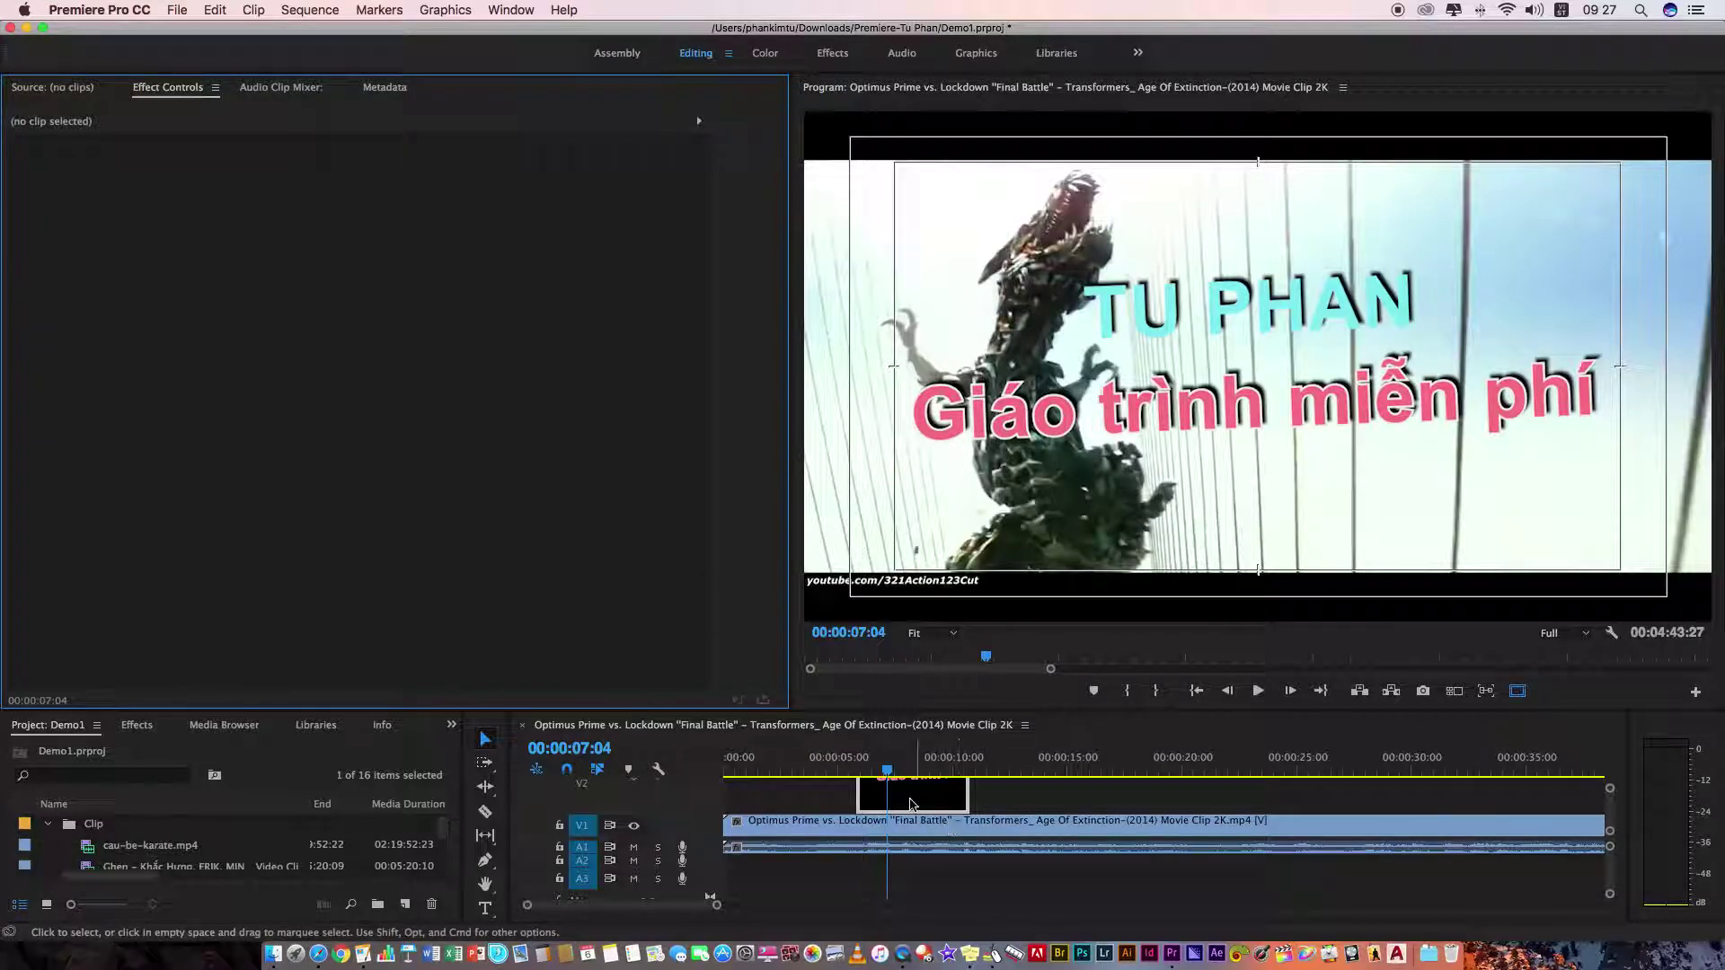
{"action": "left_click", "coordinate": [911, 804]}
{"action": "scroll", "coordinate": [914, 812], "scroll_direction": "up", "scroll_amount": 2}
{"action": "scroll", "coordinate": [915, 817], "scroll_direction": "down", "scroll_amount": 2}
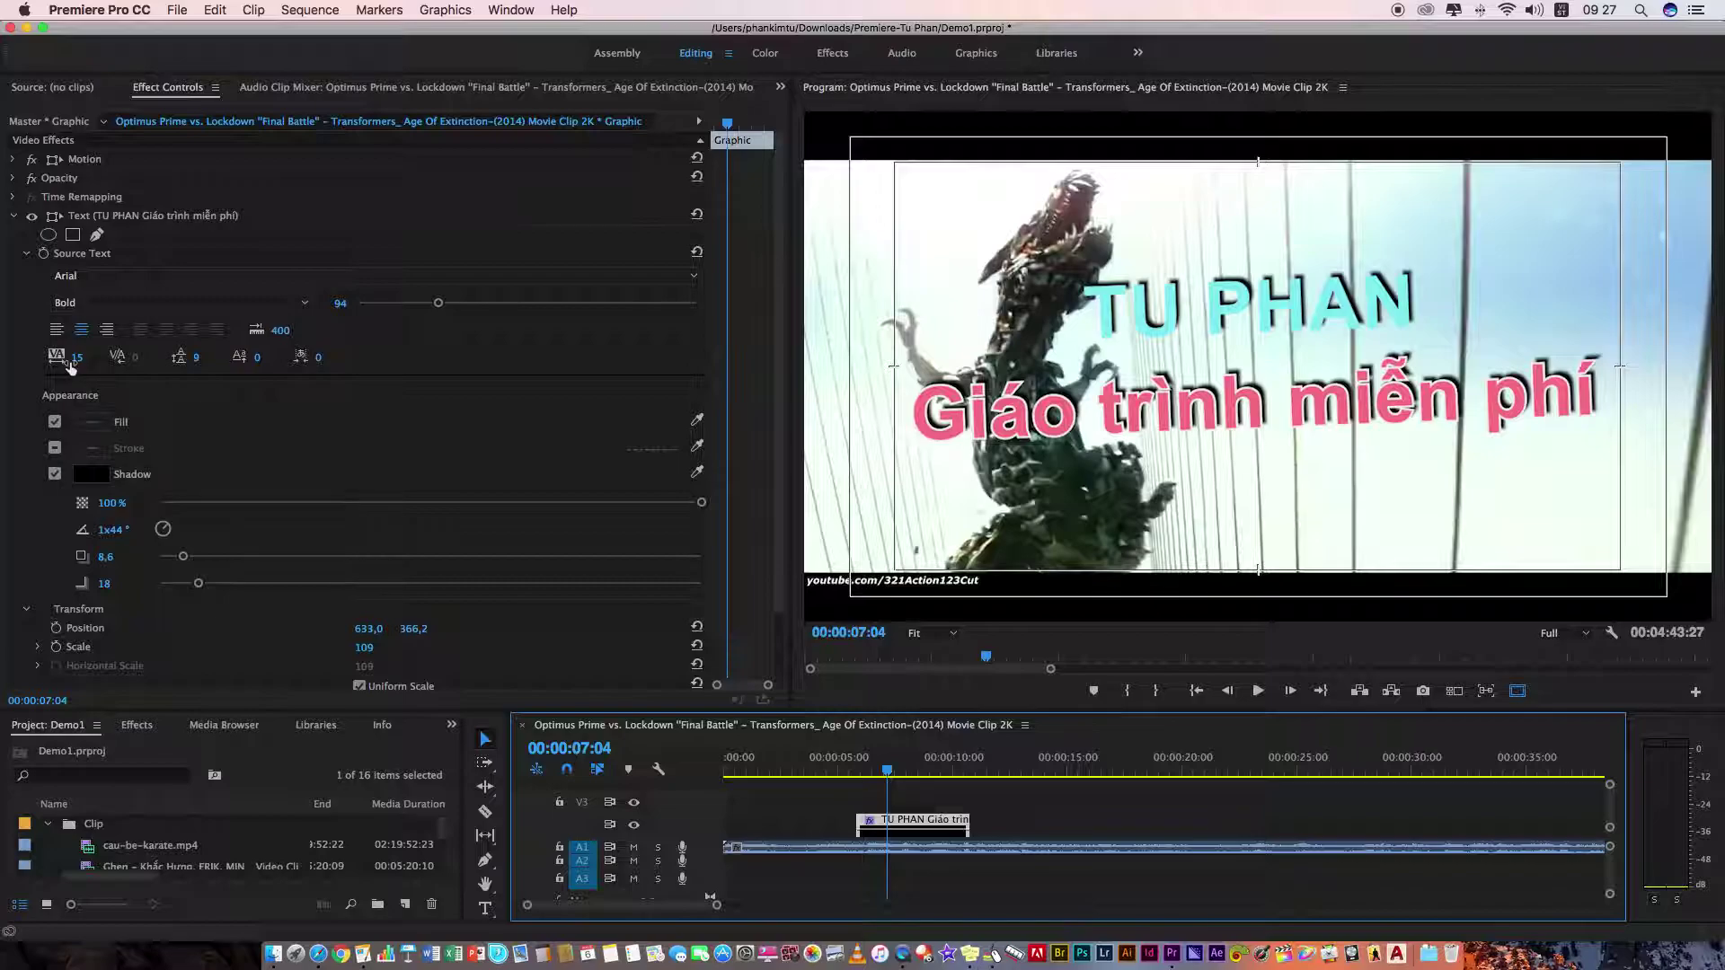
{"action": "scroll", "coordinate": [108, 377], "scroll_direction": "down", "scroll_amount": 1}
{"action": "scroll", "coordinate": [104, 390], "scroll_direction": "down", "scroll_amount": 1}
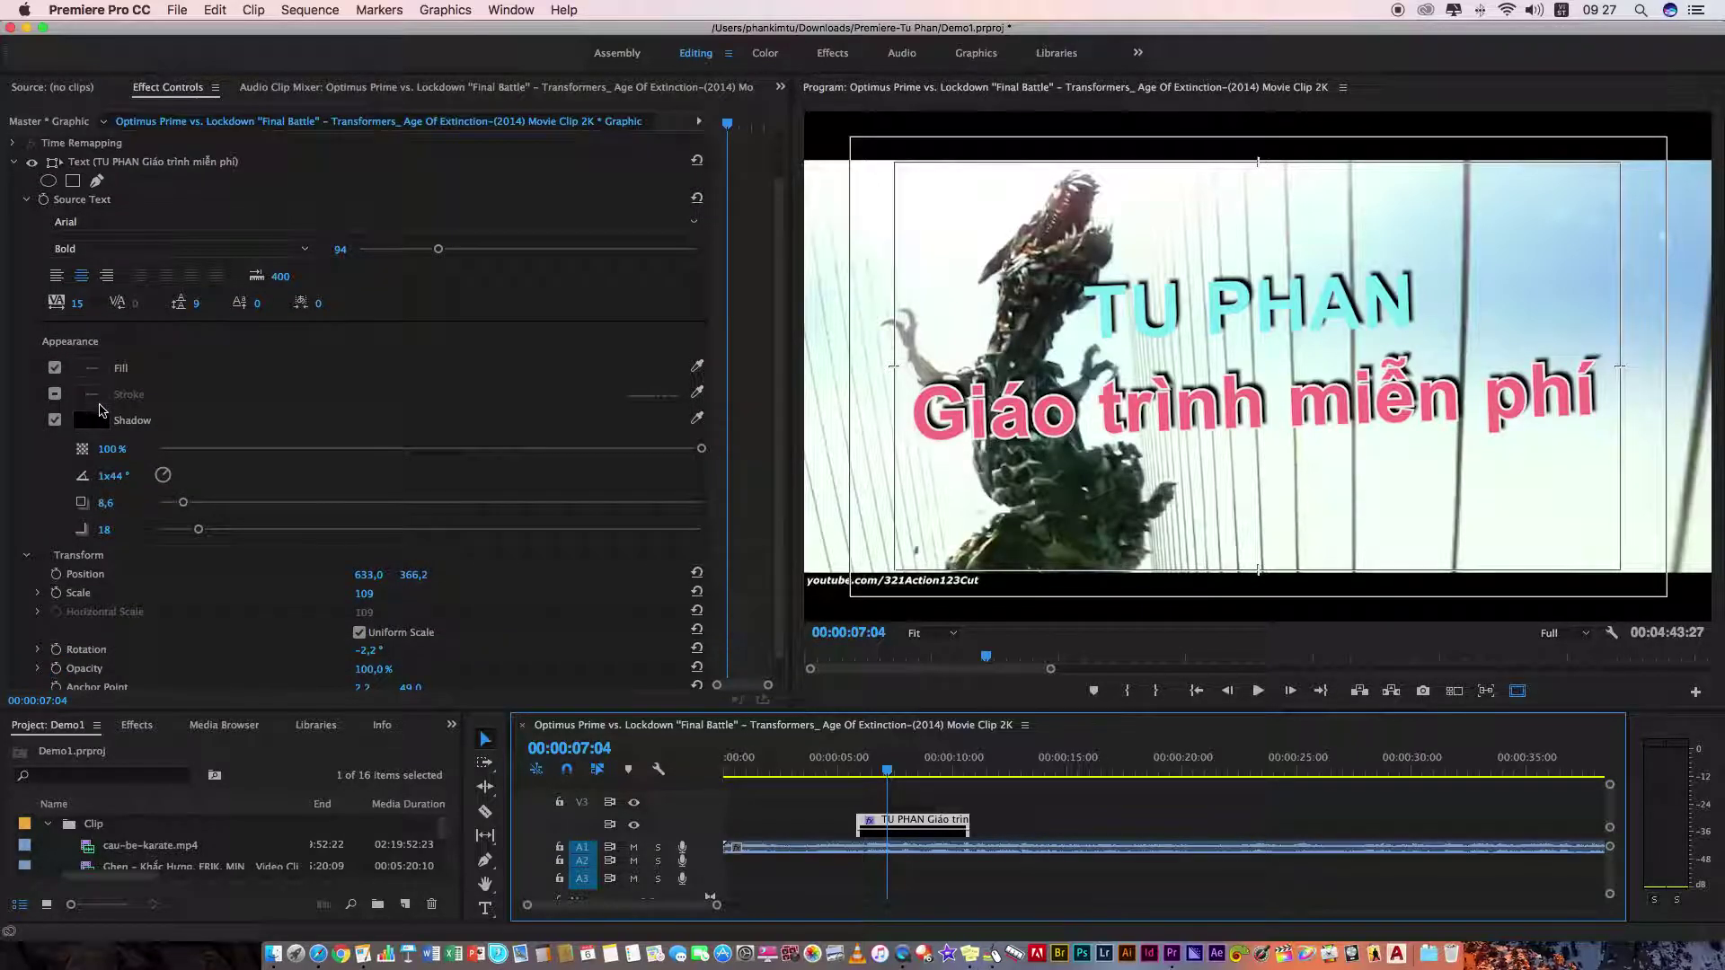
{"action": "scroll", "coordinate": [106, 415], "scroll_direction": "down", "scroll_amount": 1}
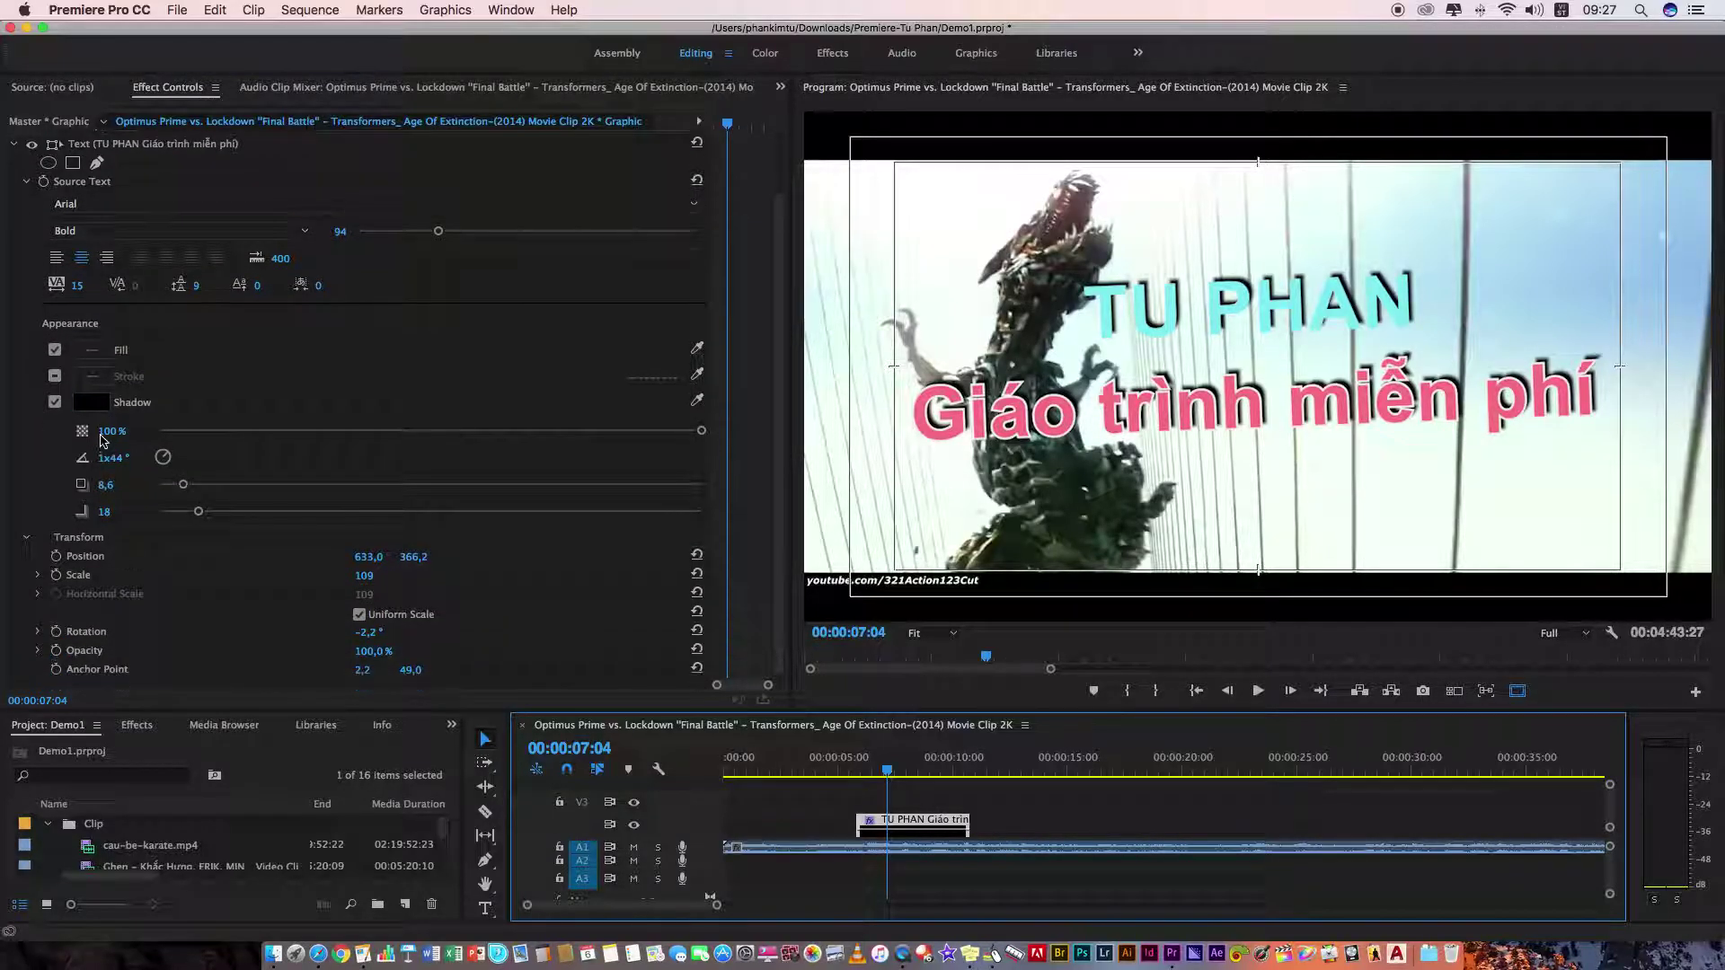
{"action": "left_click", "coordinate": [57, 395]}
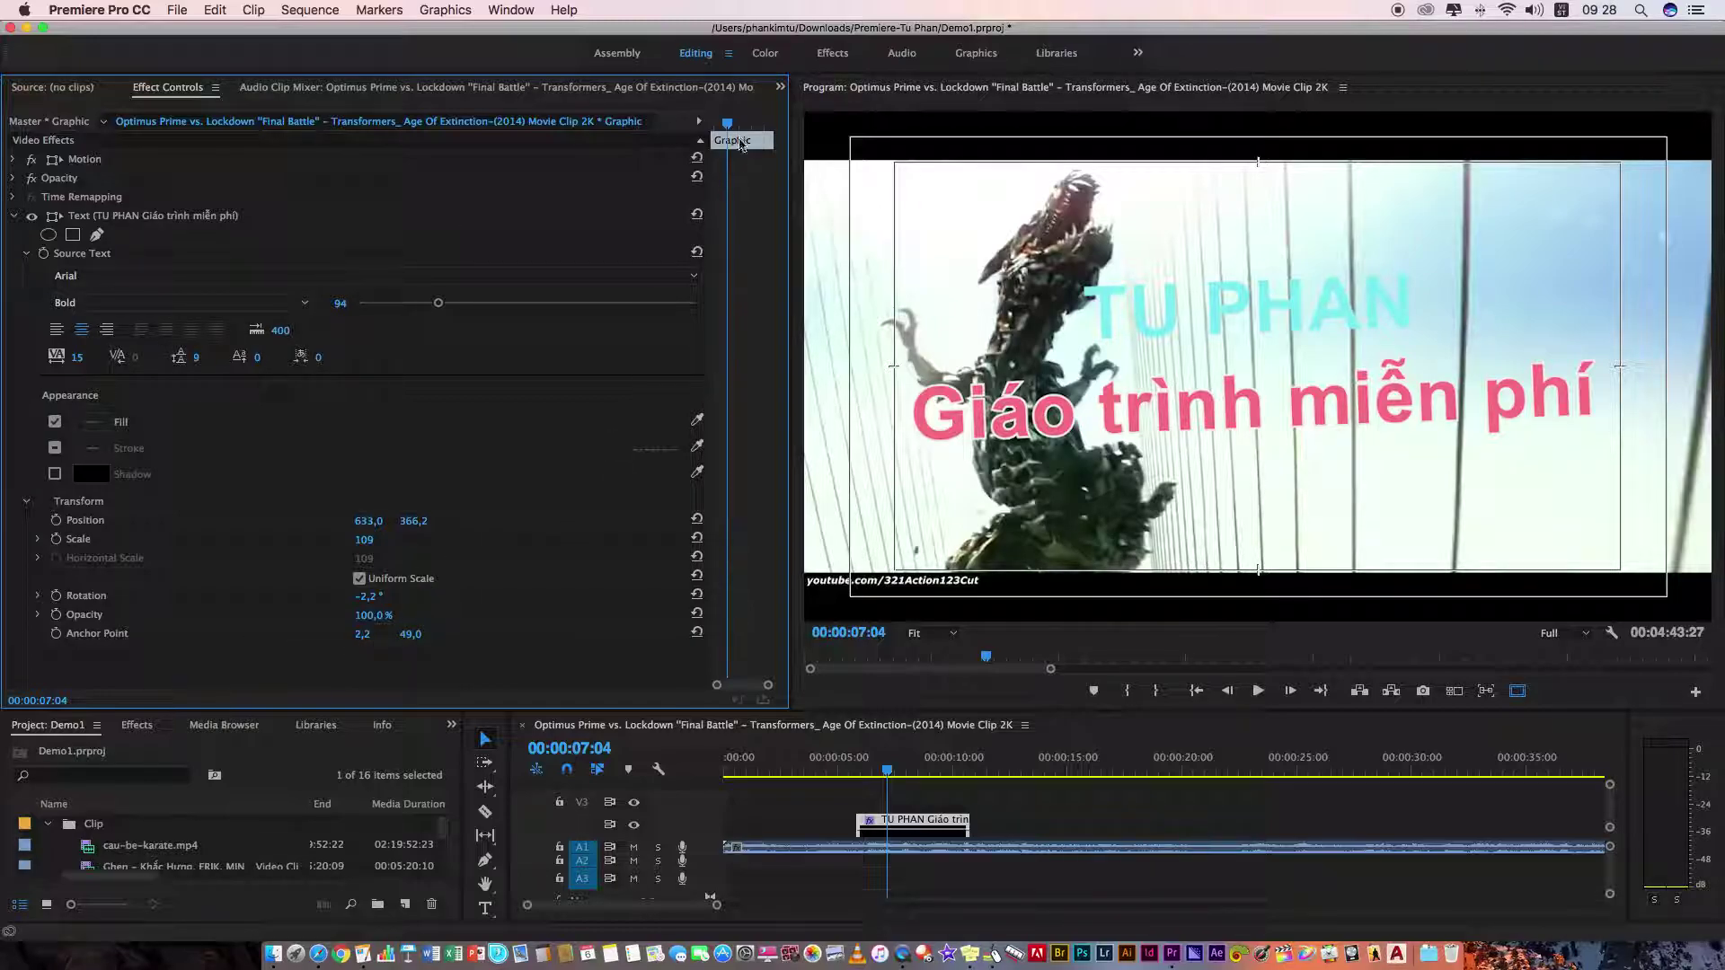
- At 00:00:08:18, nudge the title up and left to position 617.1, 353.2
{"action": "left_click_drag", "start_coordinate": [730, 131], "coordinate": [747, 131]}
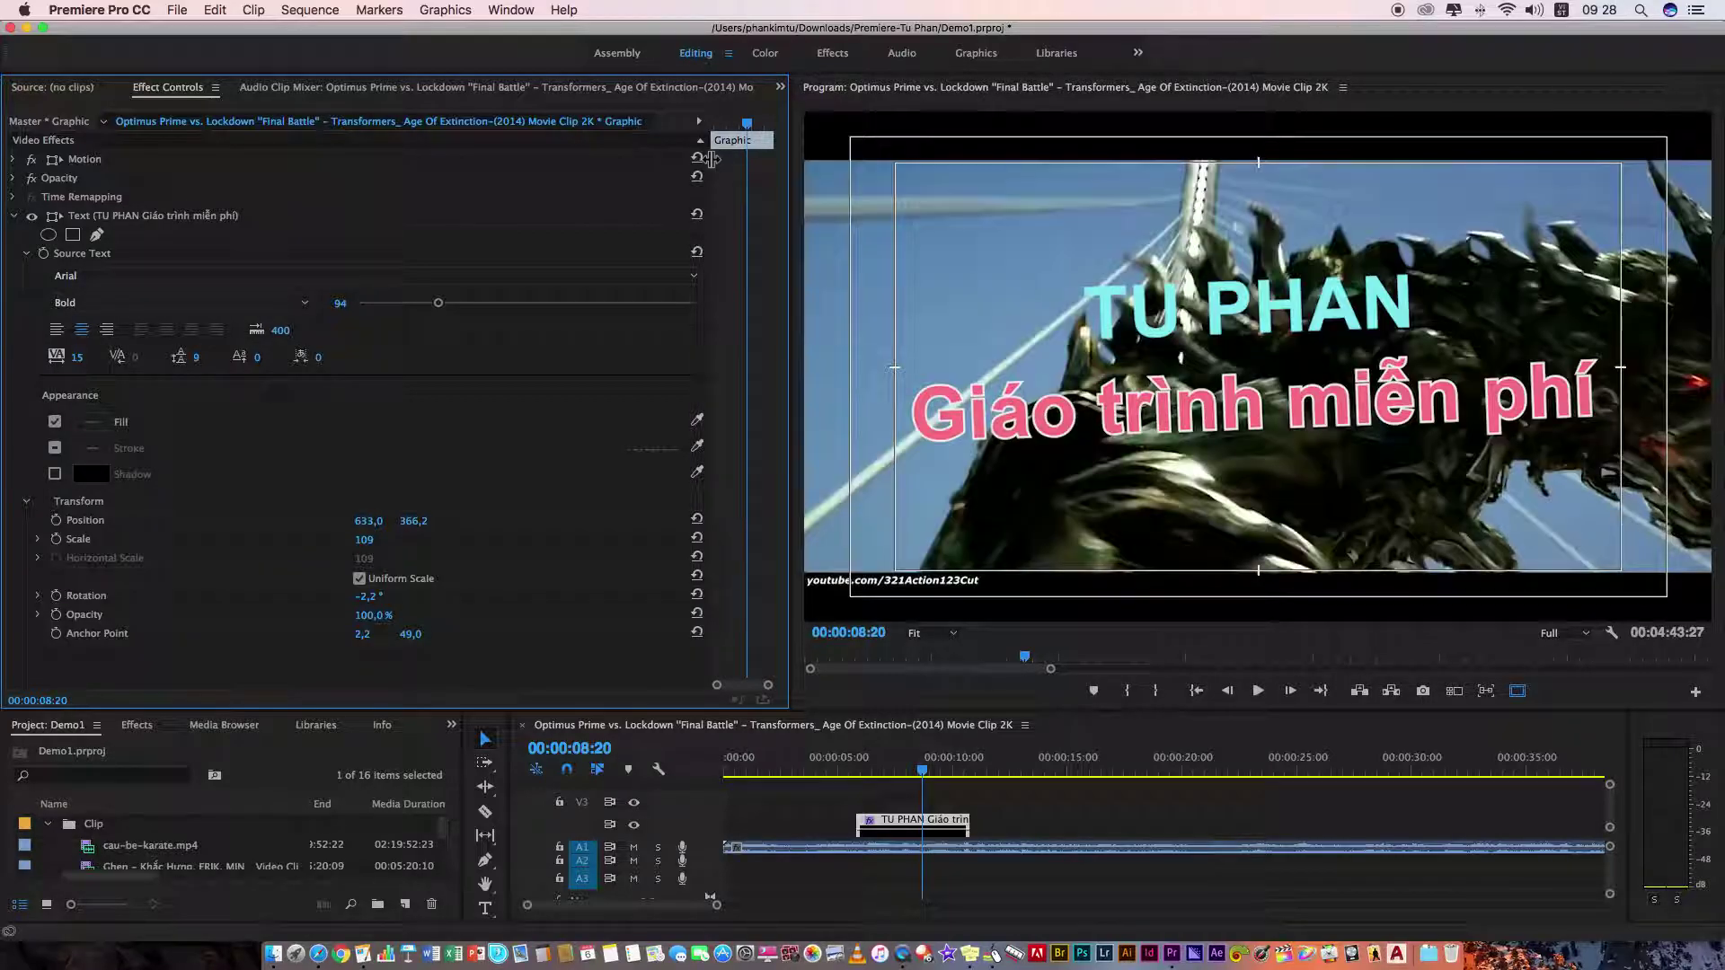
{"action": "left_click", "coordinate": [683, 184]}
{"action": "left_click_drag", "start_coordinate": [744, 129], "coordinate": [749, 123]}
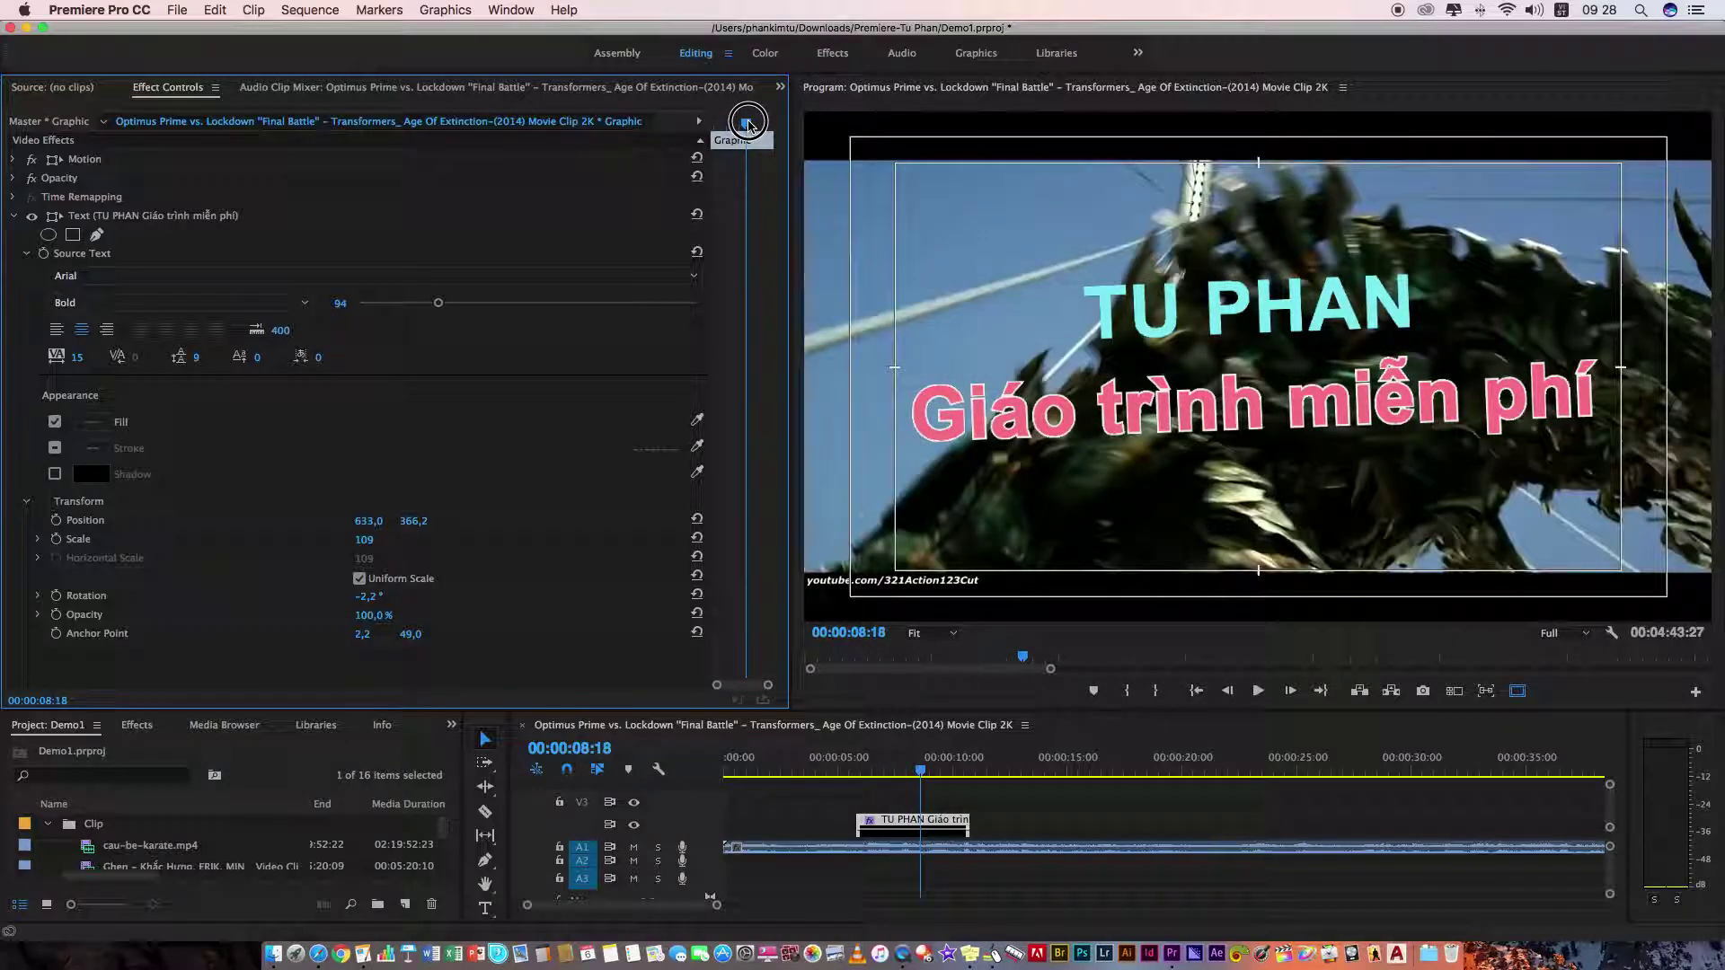
{"action": "left_click_drag", "start_coordinate": [1144, 323], "coordinate": [1137, 301]}
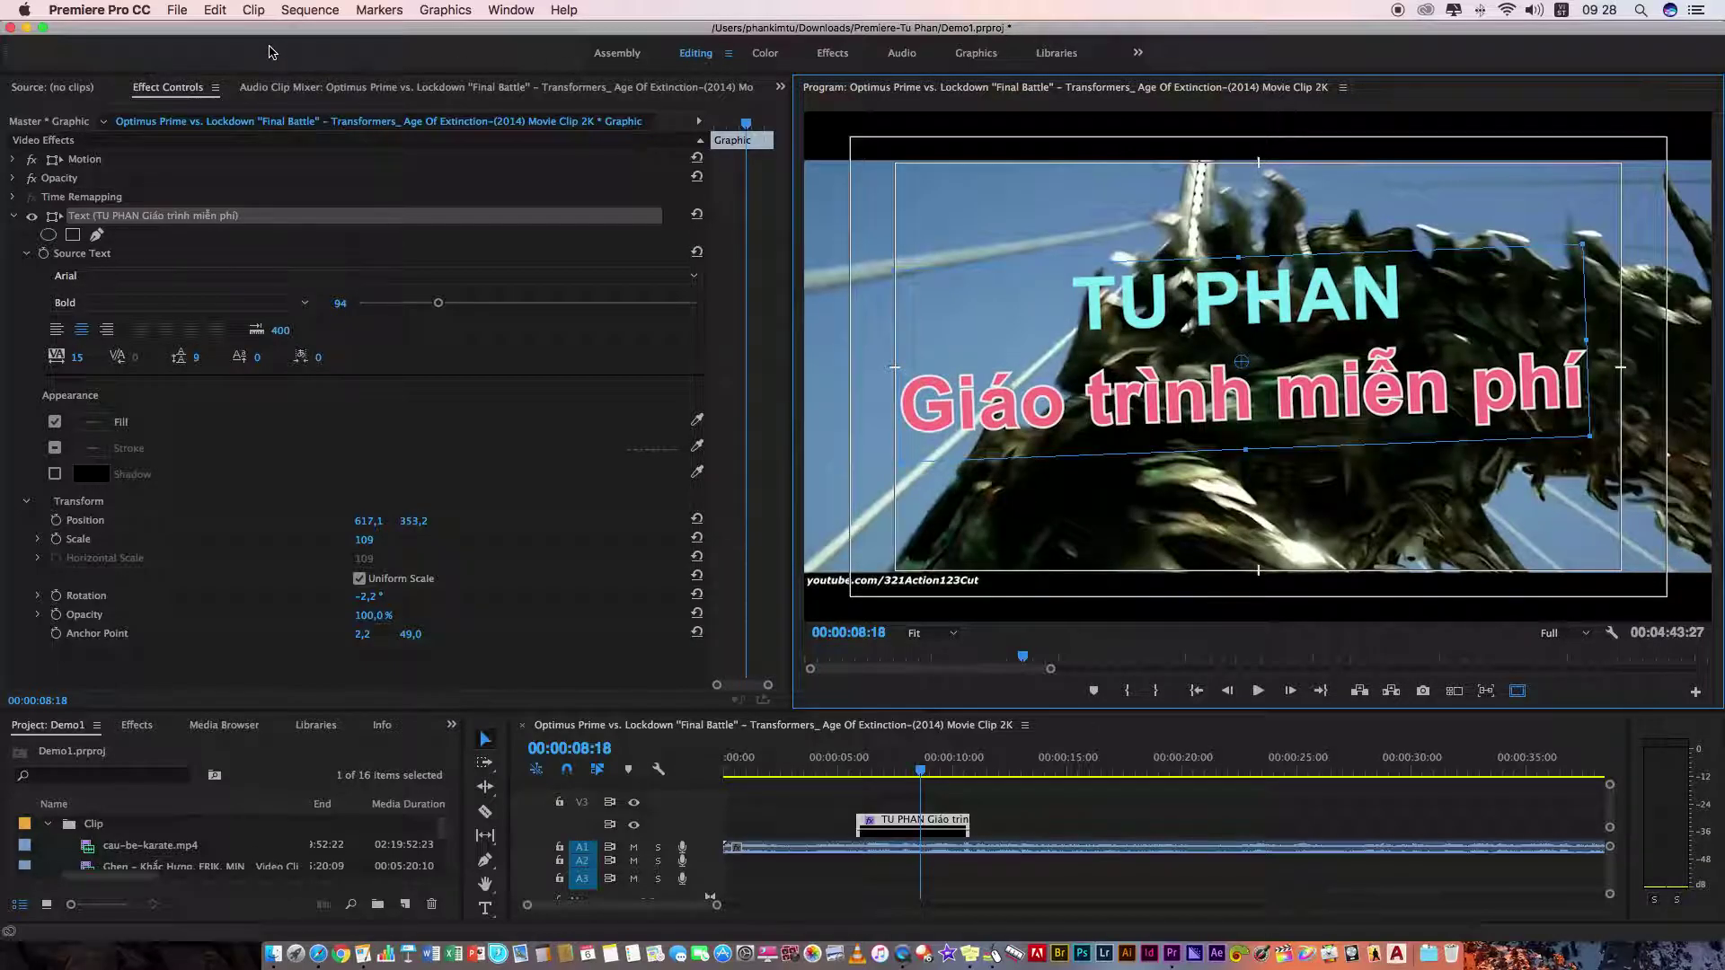
- Open Giao trình Premiere.pages in Pages and highlight the Cách 2 line
{"action": "left_click", "coordinate": [362, 952]}
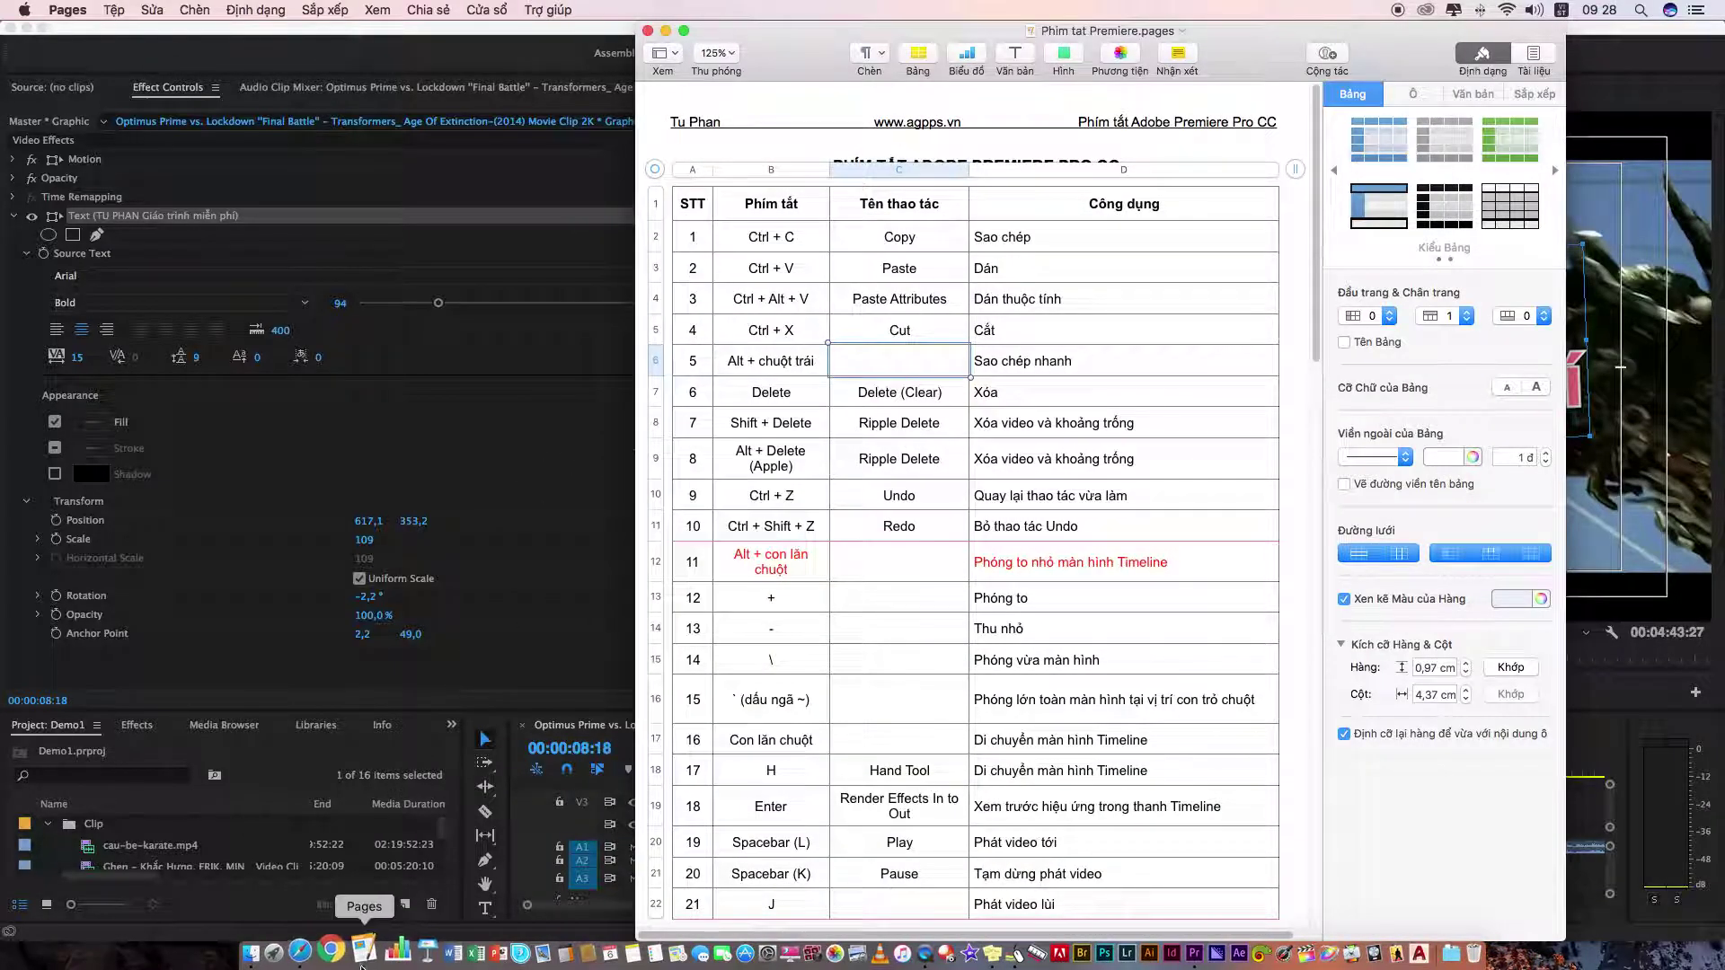
{"action": "right_click", "coordinate": [363, 950]}
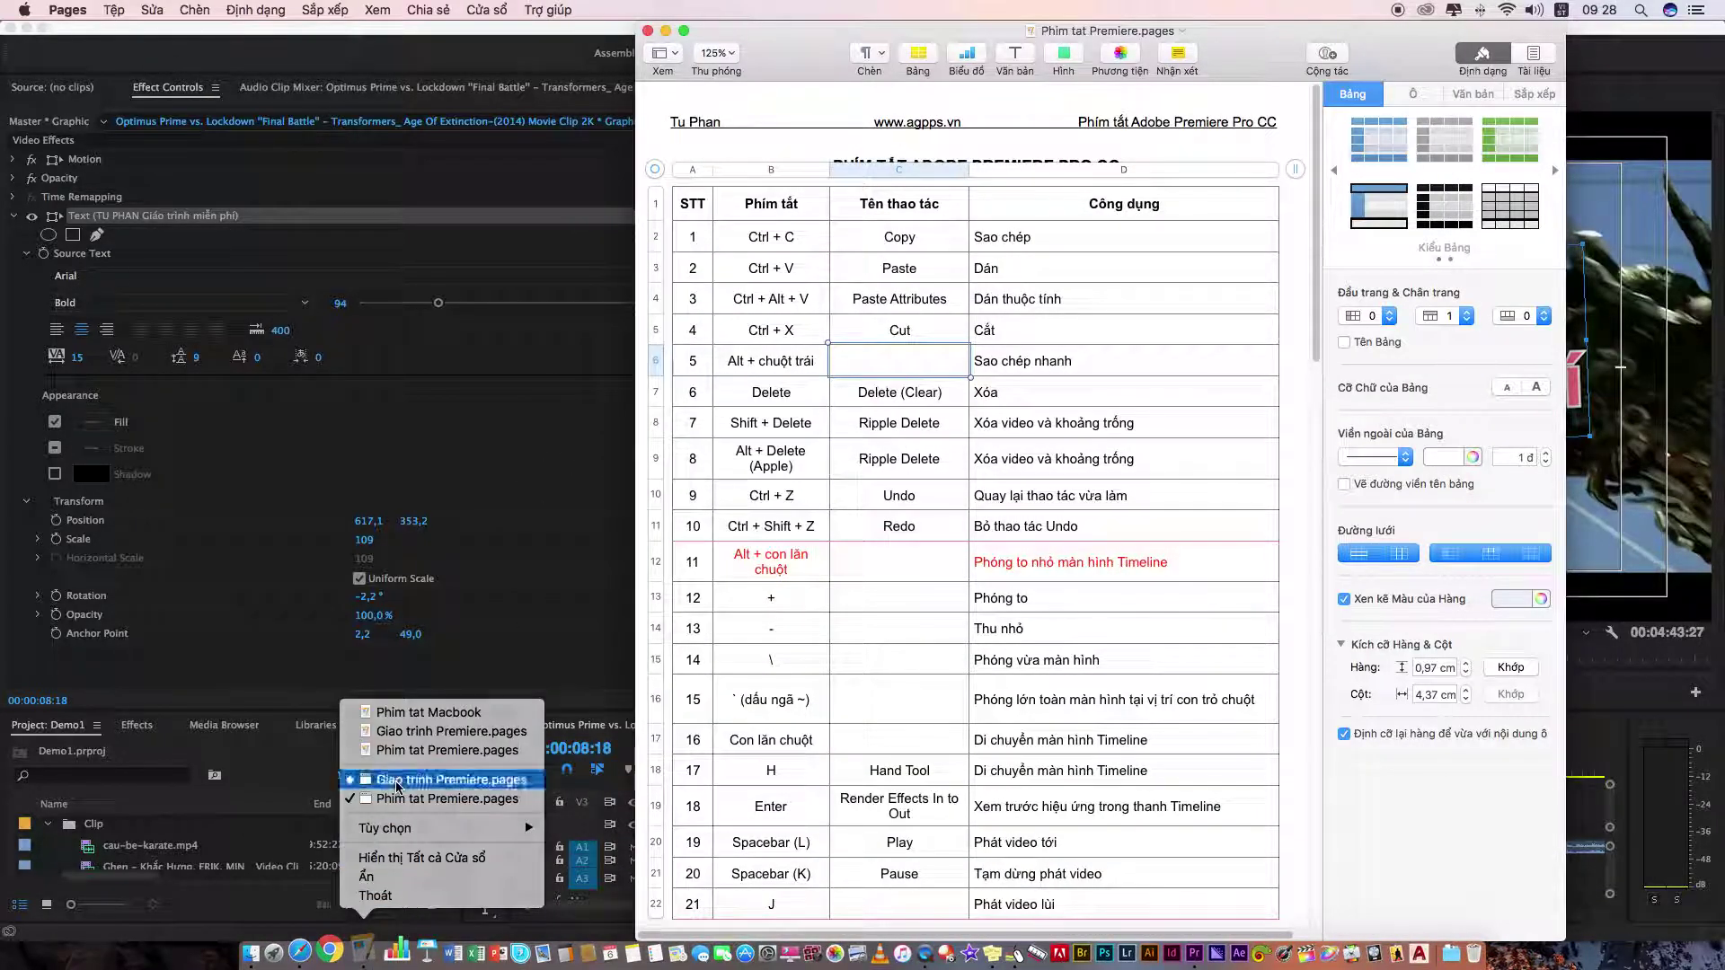
{"action": "left_click", "coordinate": [396, 781]}
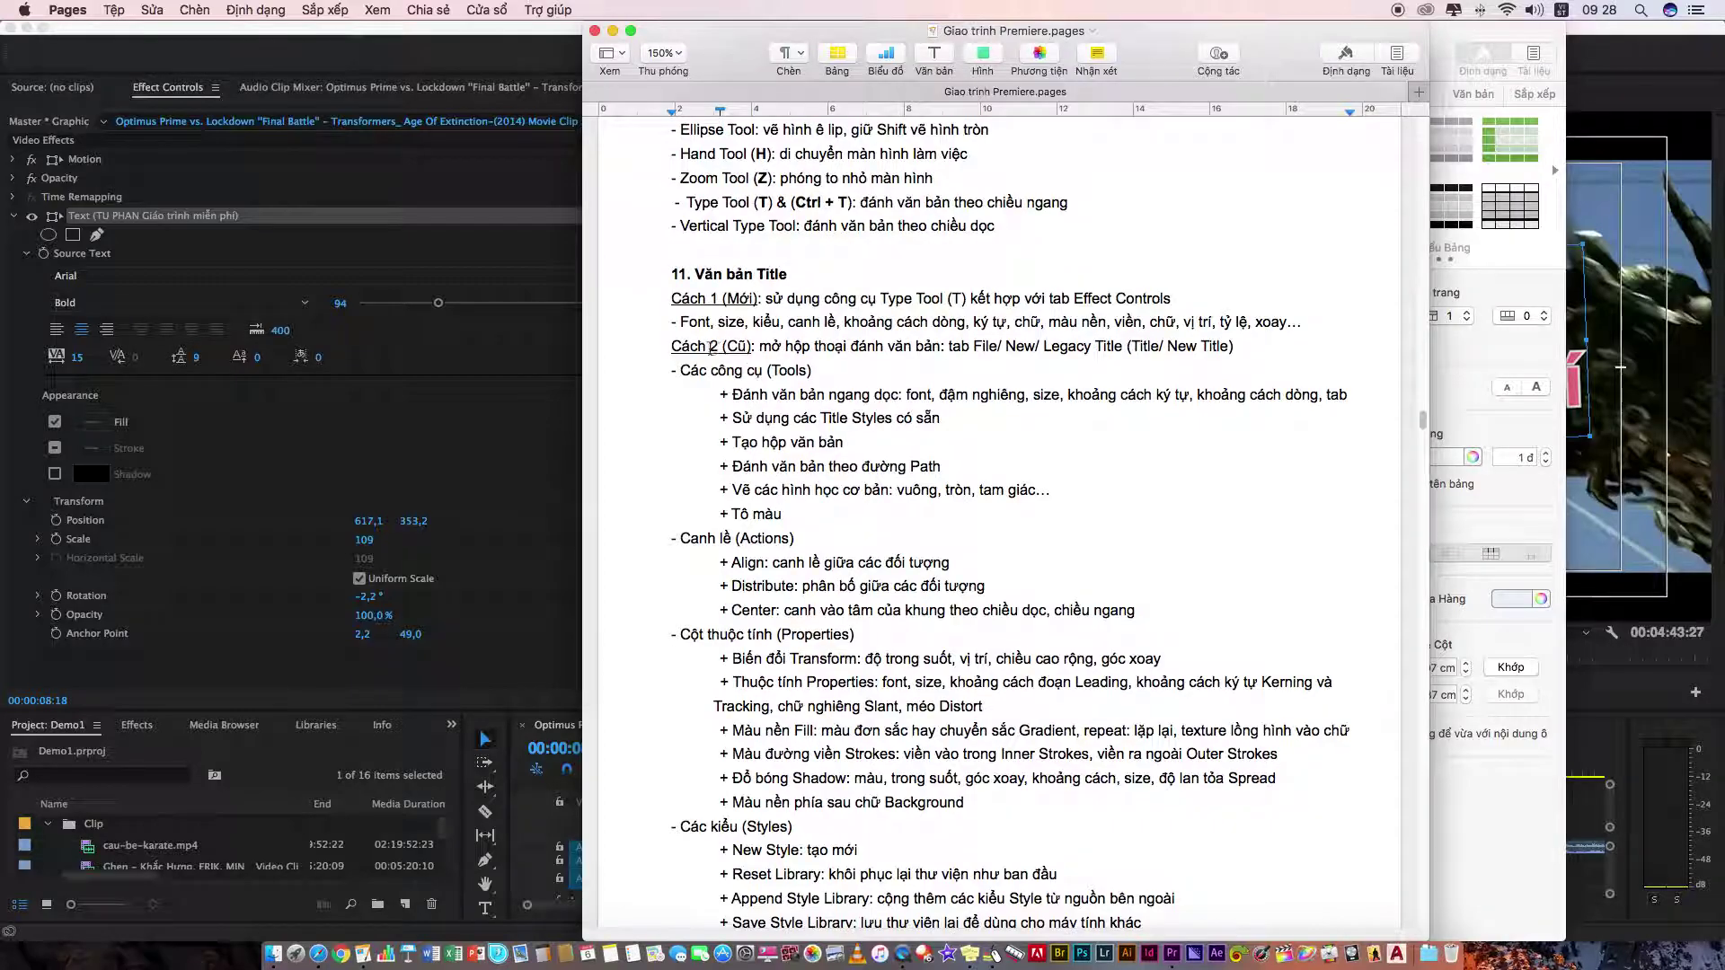
{"action": "left_click_drag", "start_coordinate": [673, 346], "coordinate": [771, 358]}
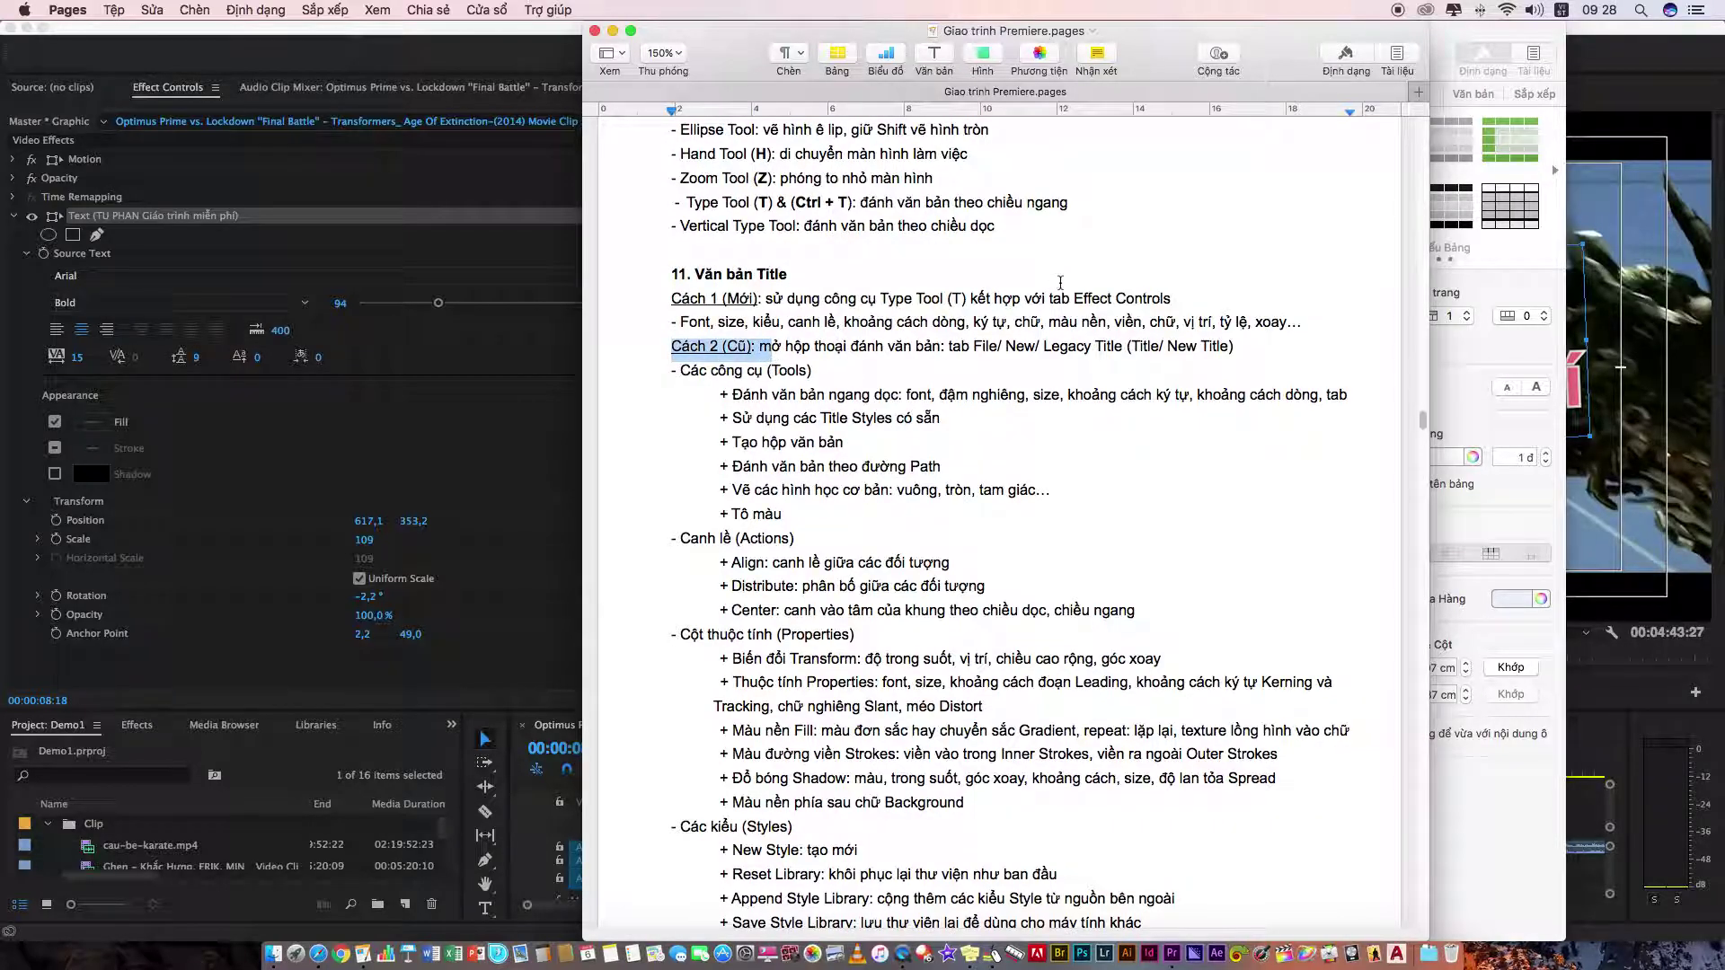